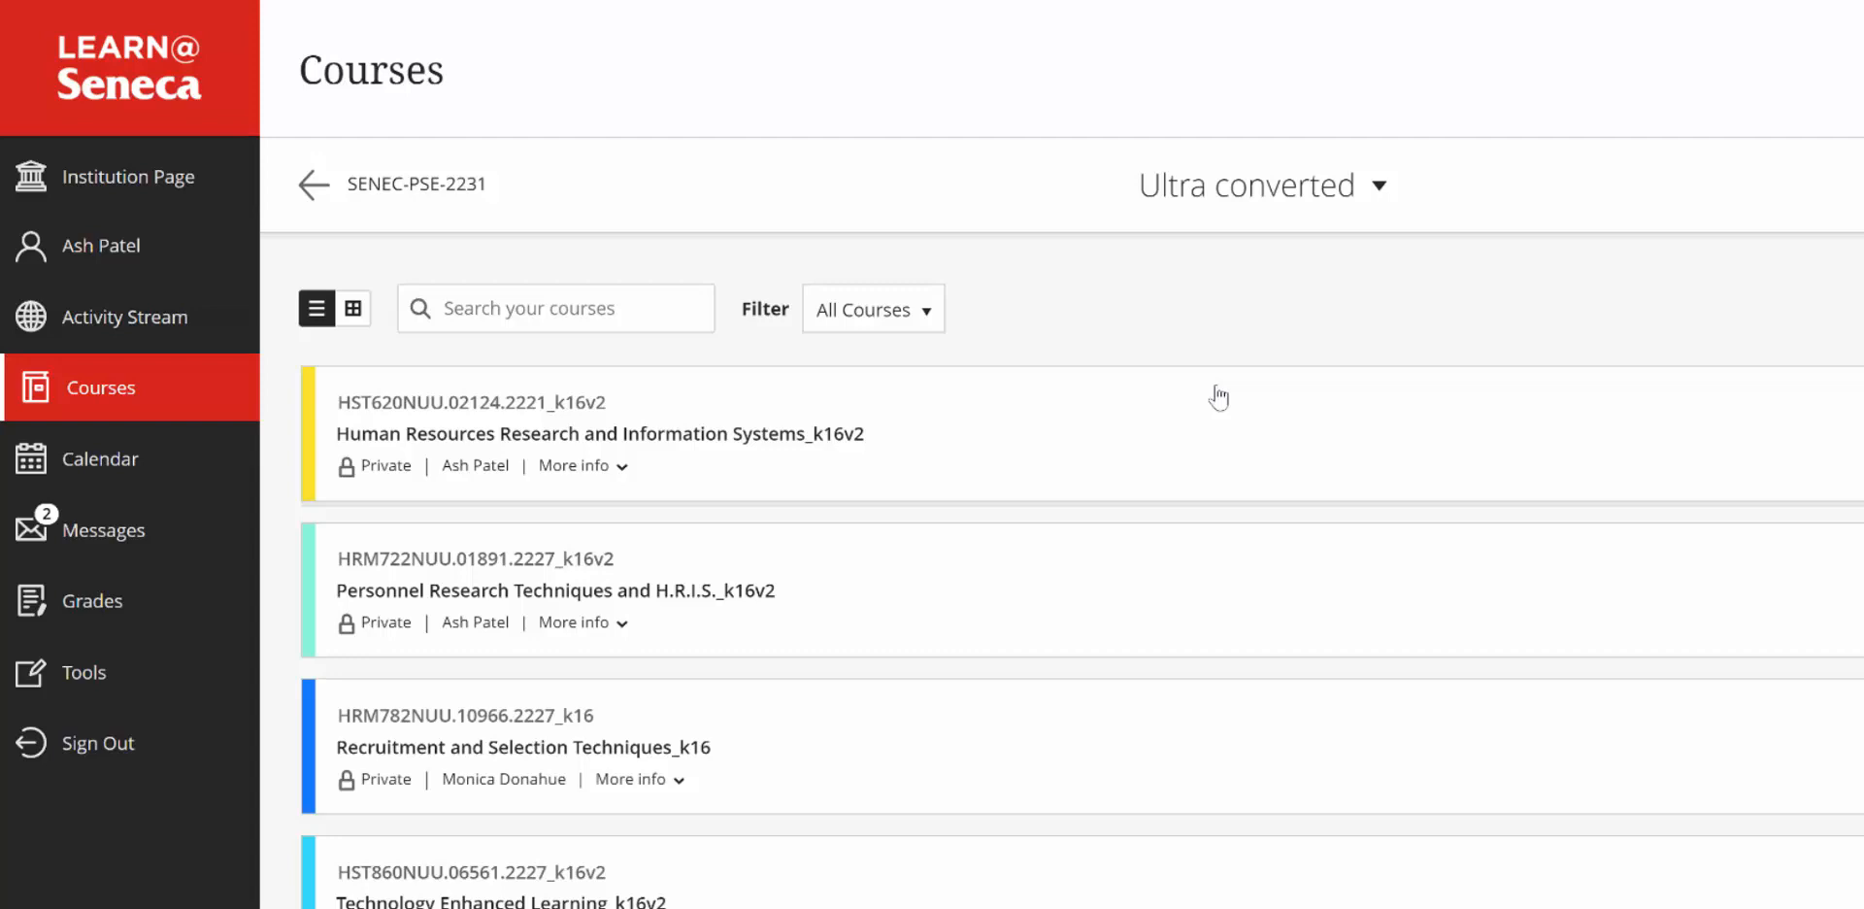
Open the Business Analysis course SCM840NSS.05933.2234 from the upcoming courses.
click(1379, 186)
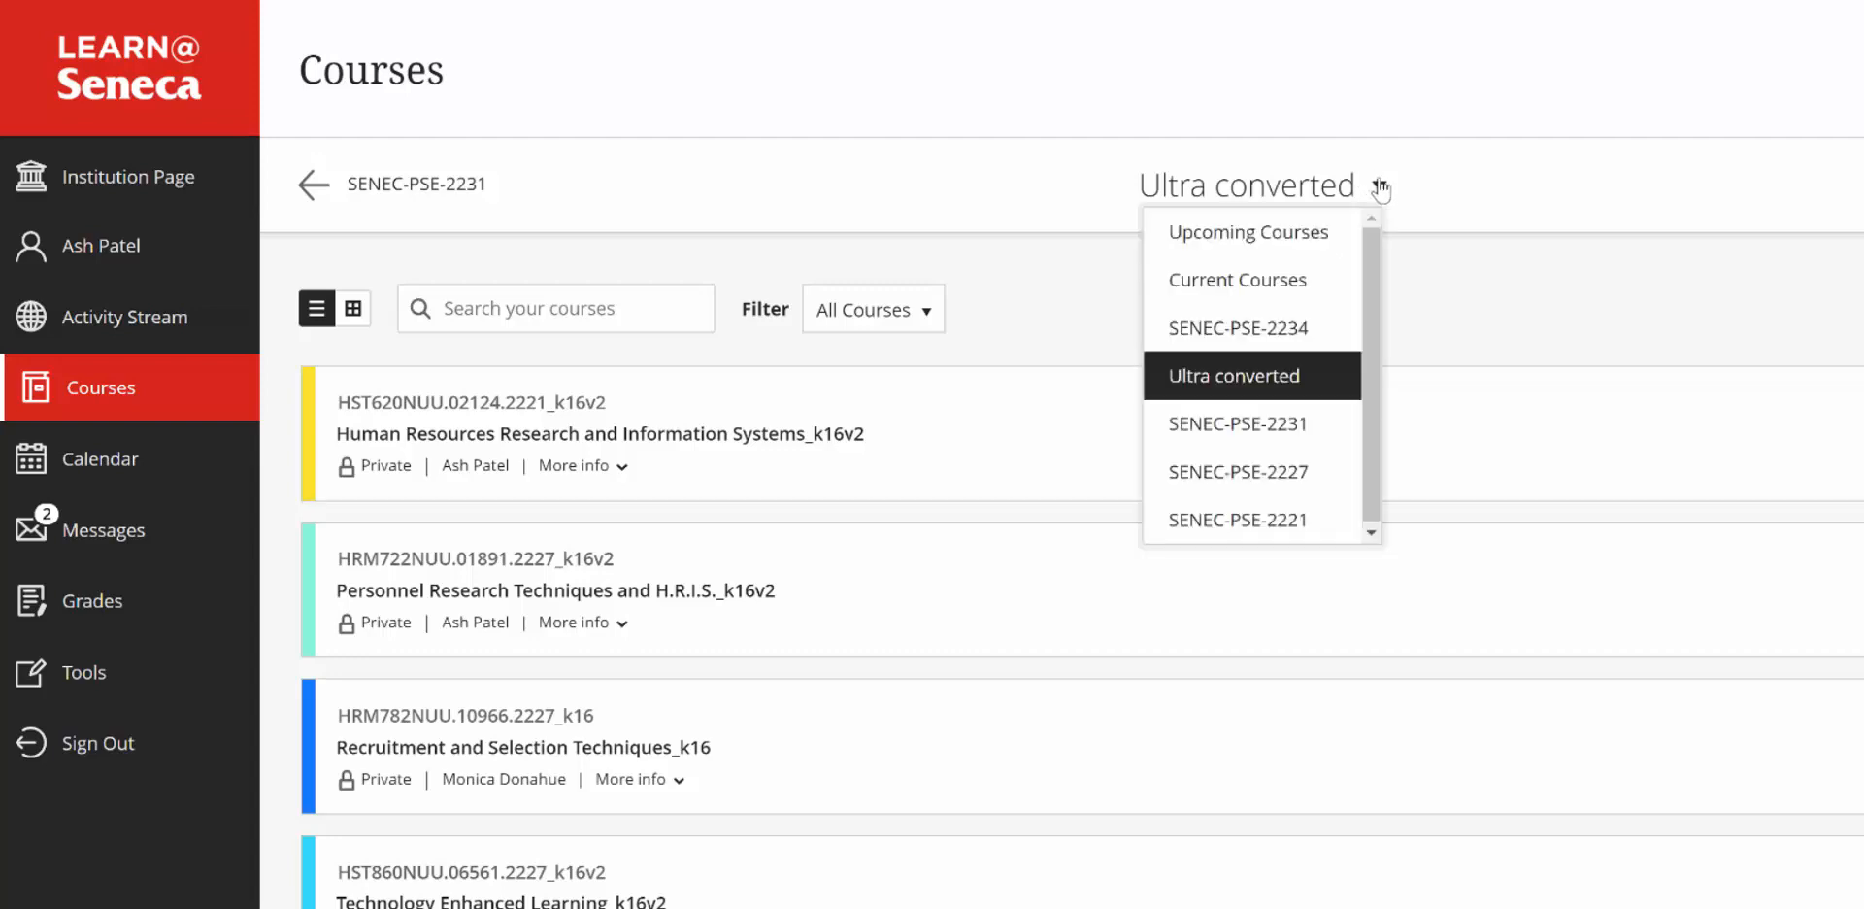
click(1299, 238)
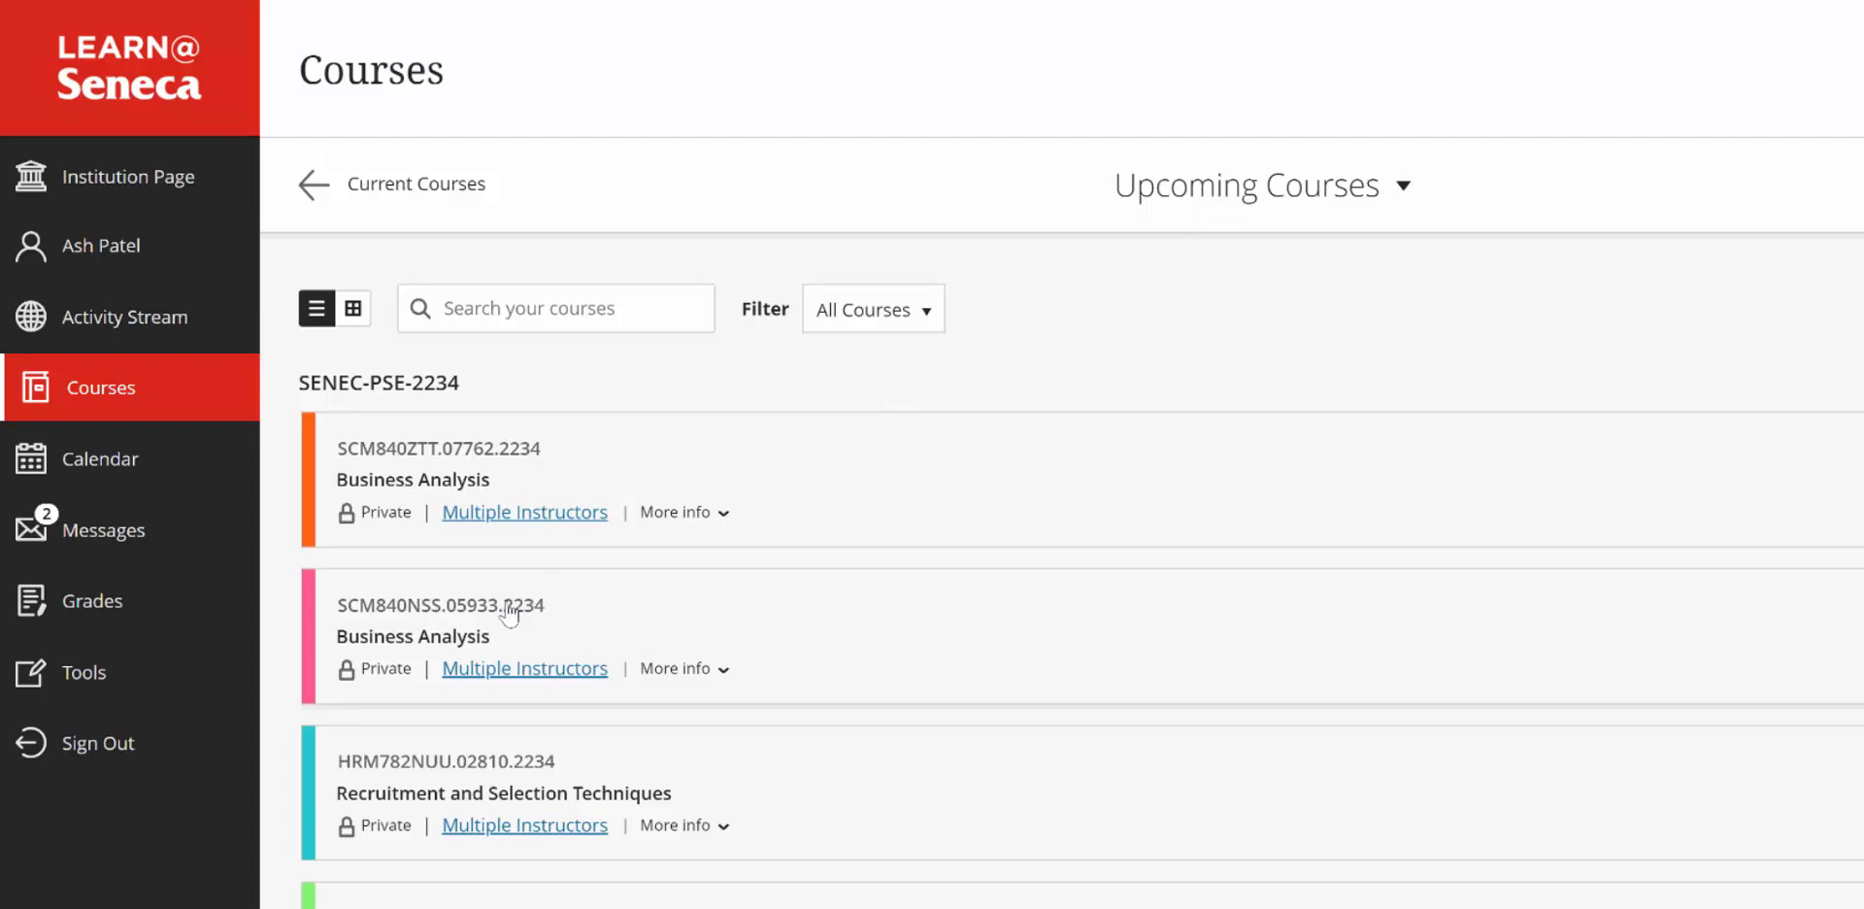
click(452, 638)
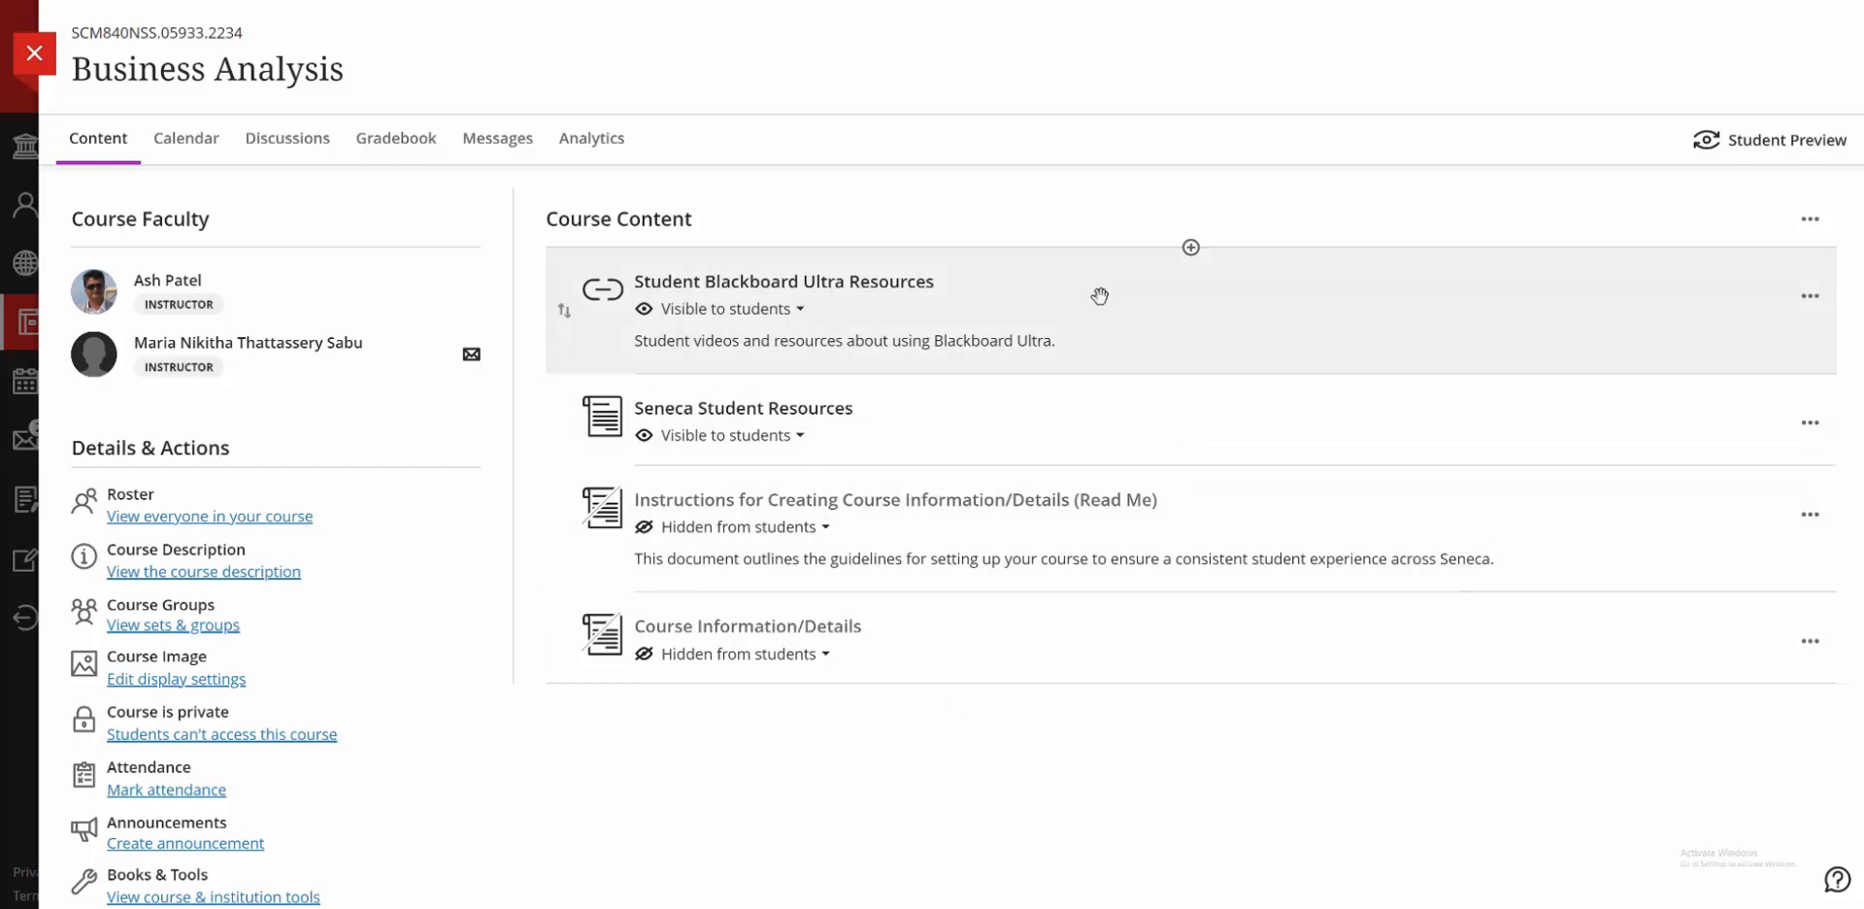
Move Student Blackboard Ultra Resources to the end of the course content, and place Seneca Student Resources after it once its content is viewed.
drag(1100, 295, 1088, 723)
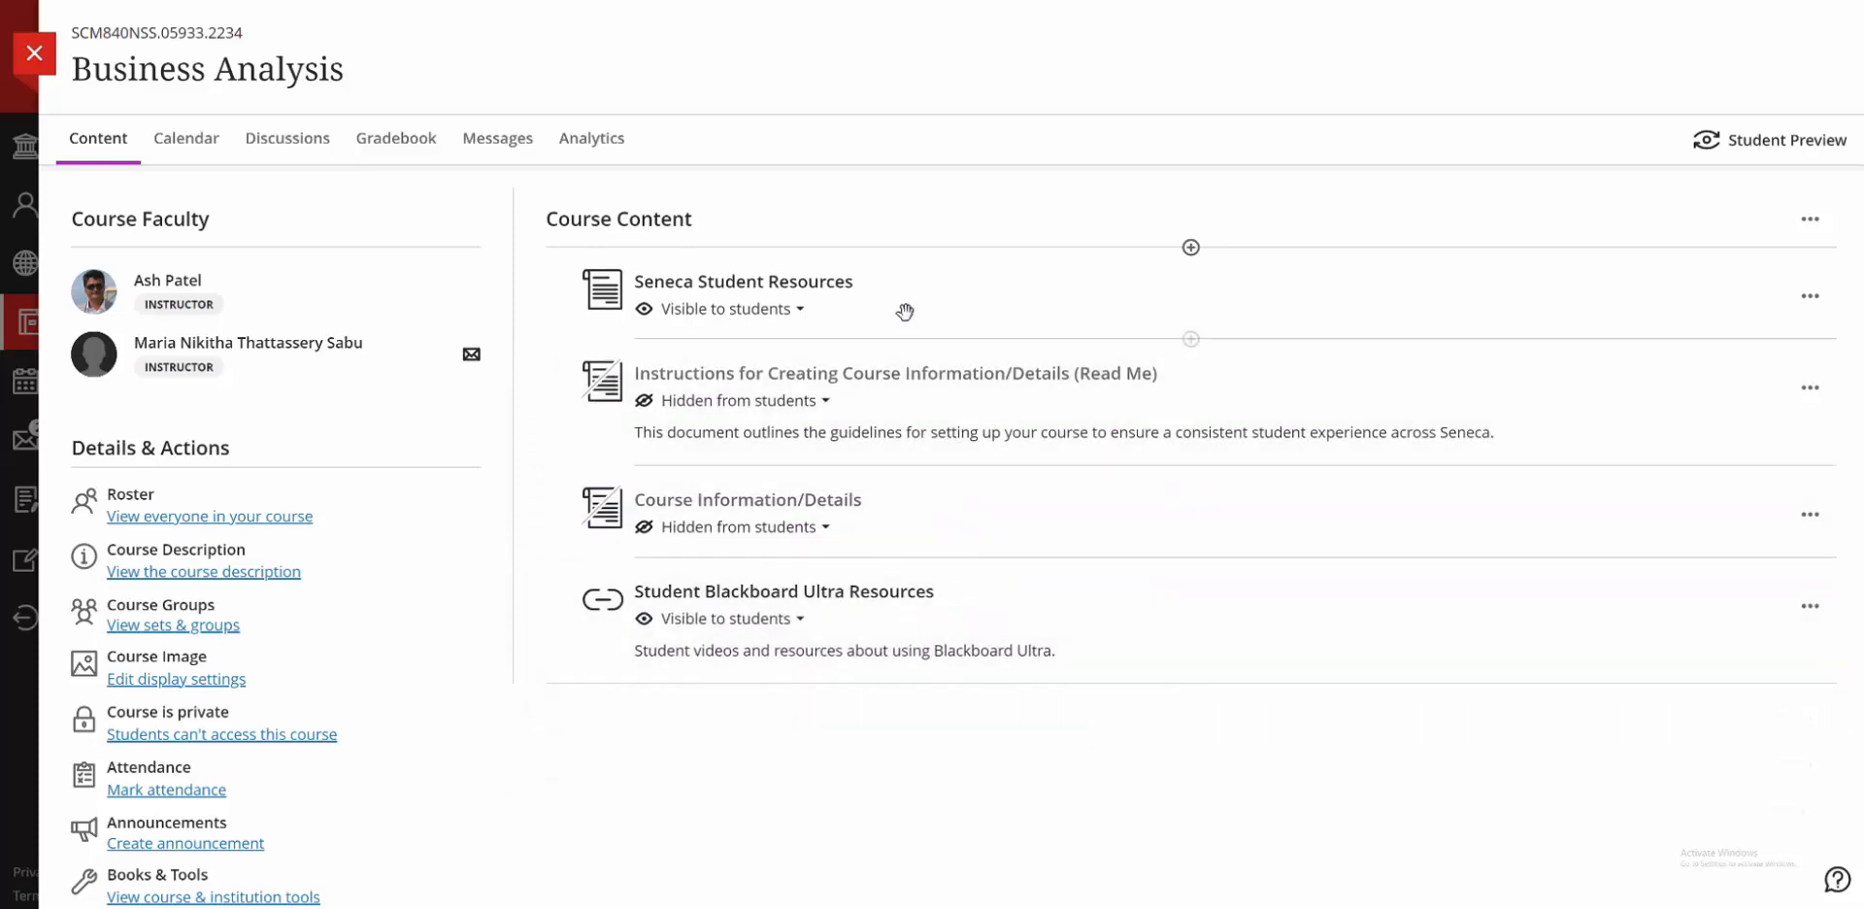
click(1007, 306)
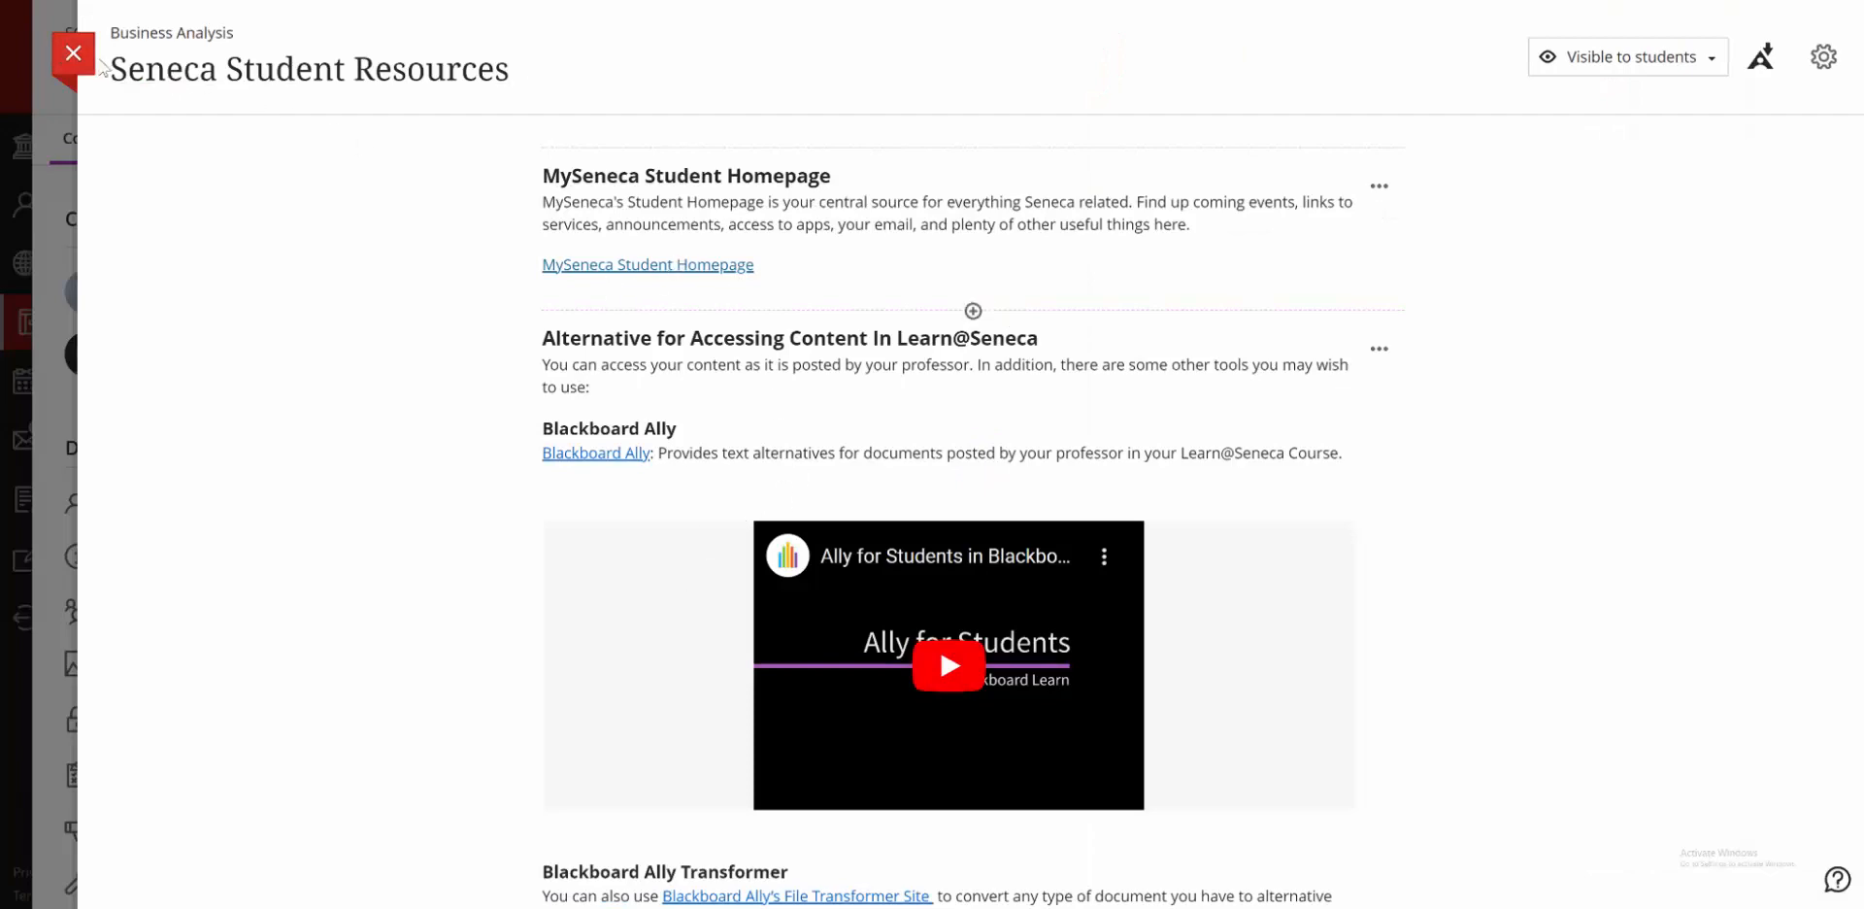
click(78, 61)
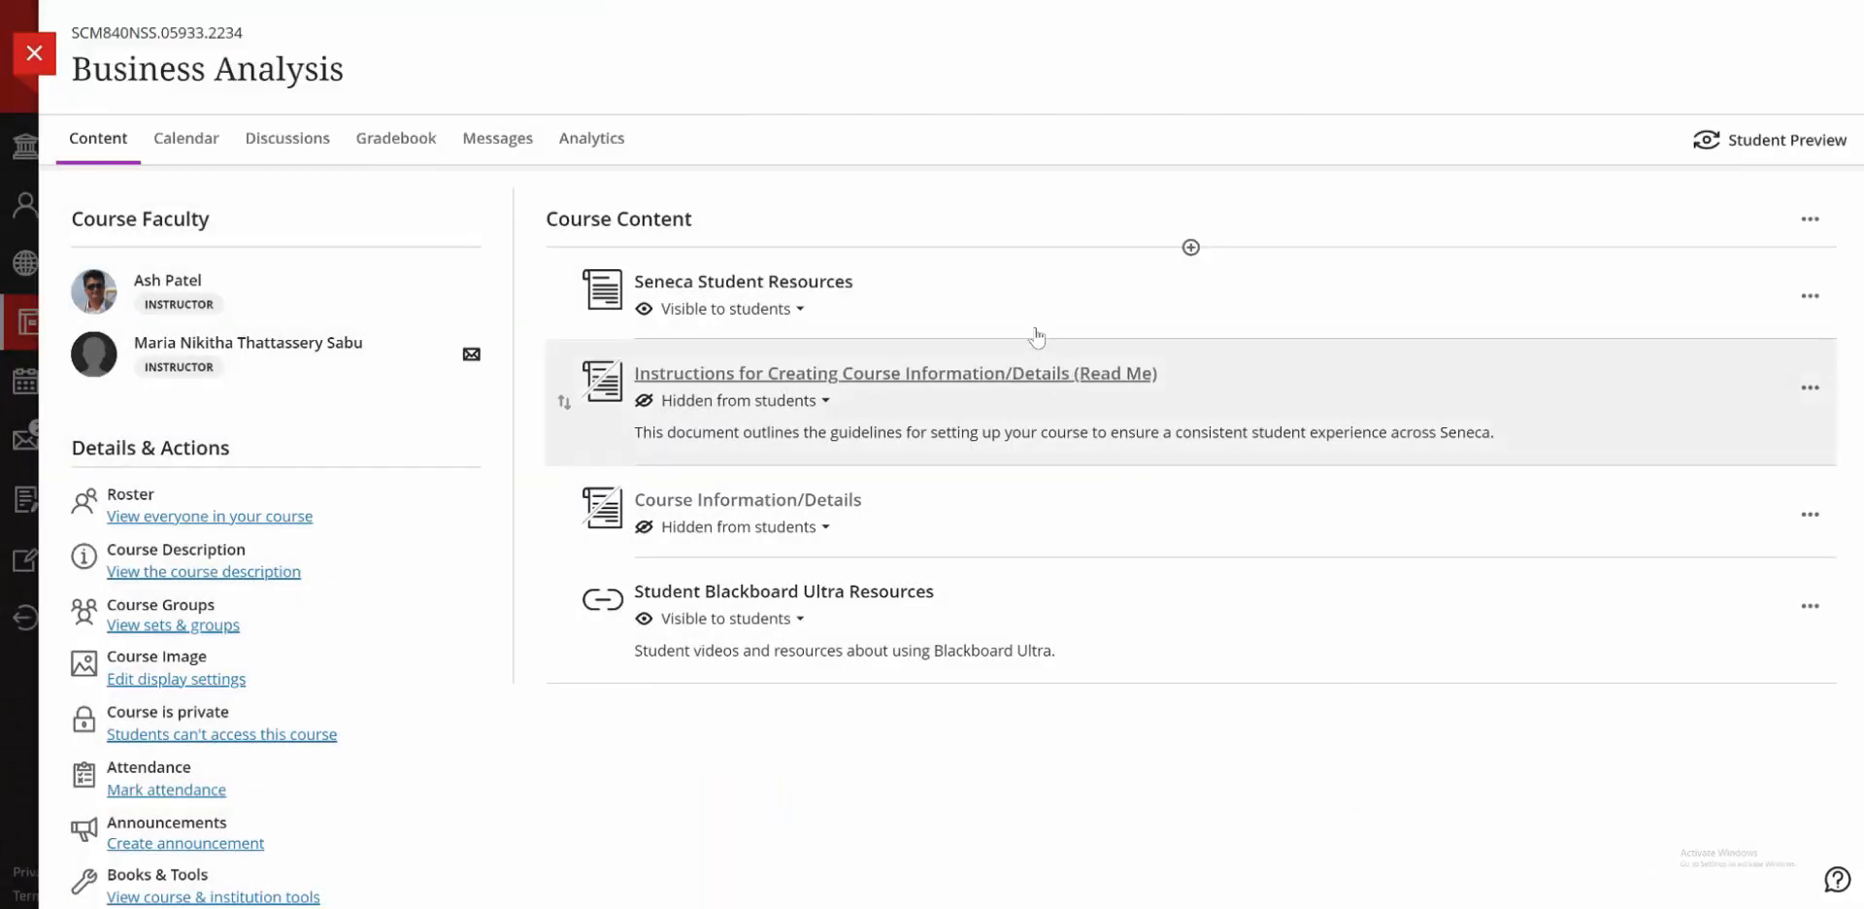
drag(1026, 285, 1026, 649)
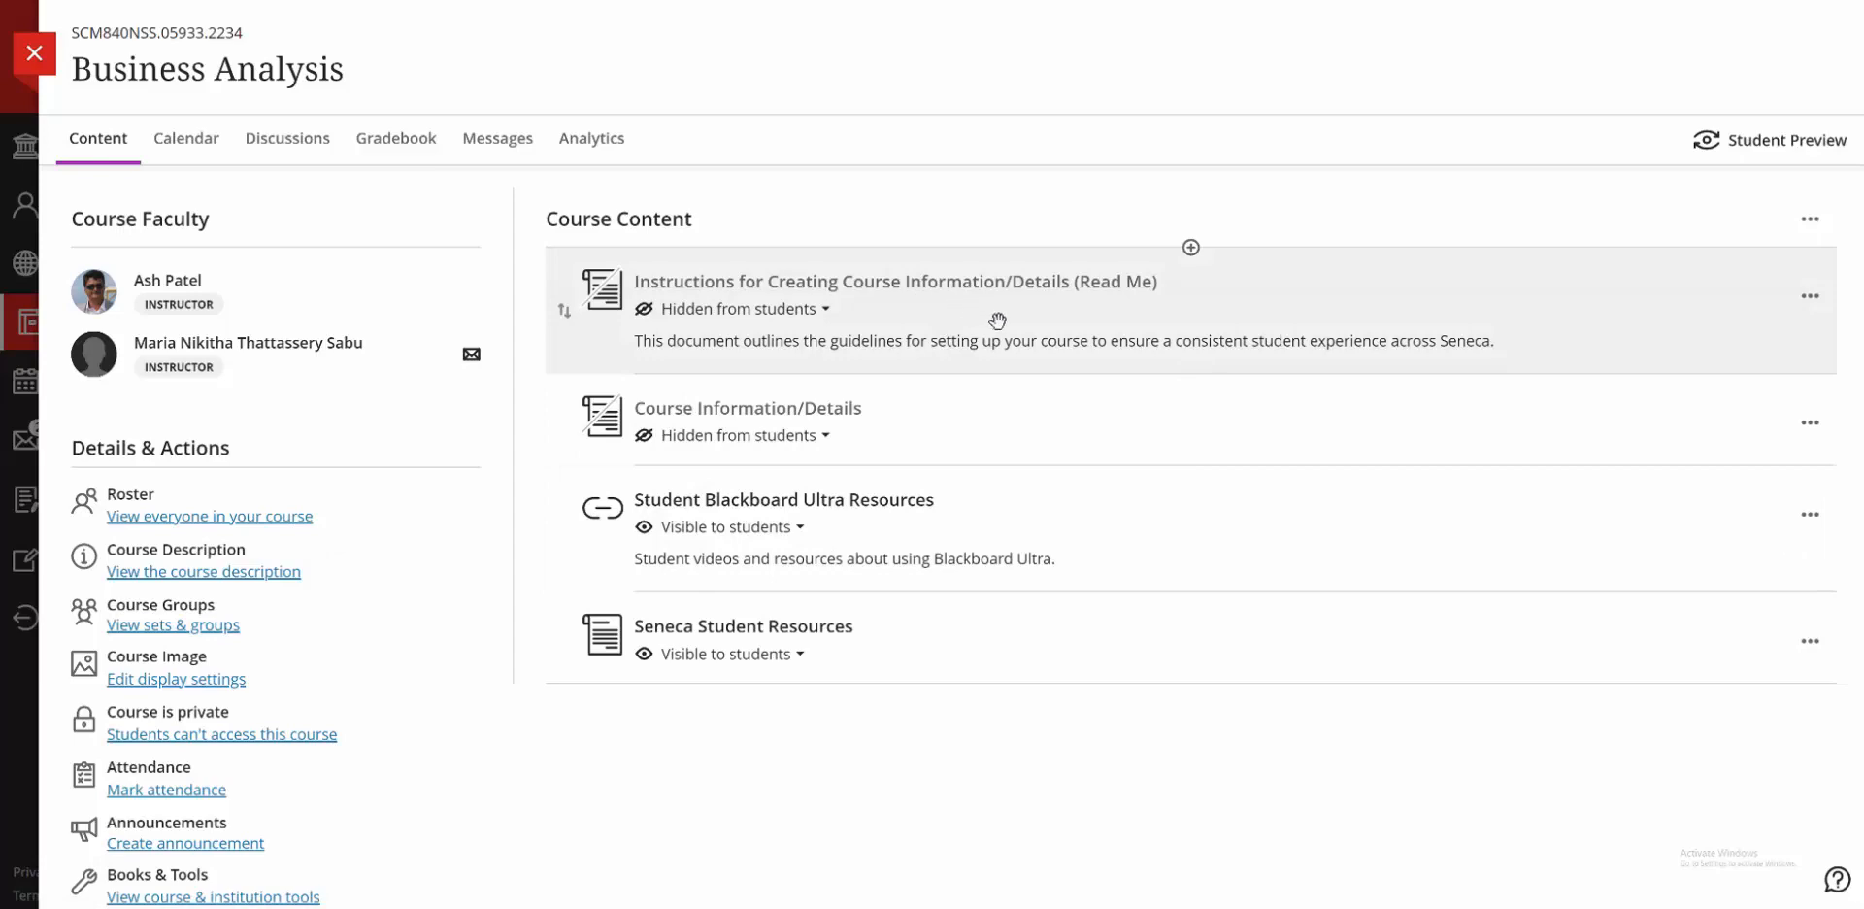
View the Instructions for Creating Course Information/Details (Read Me) document and permanently delete it from the course content.
click(1113, 315)
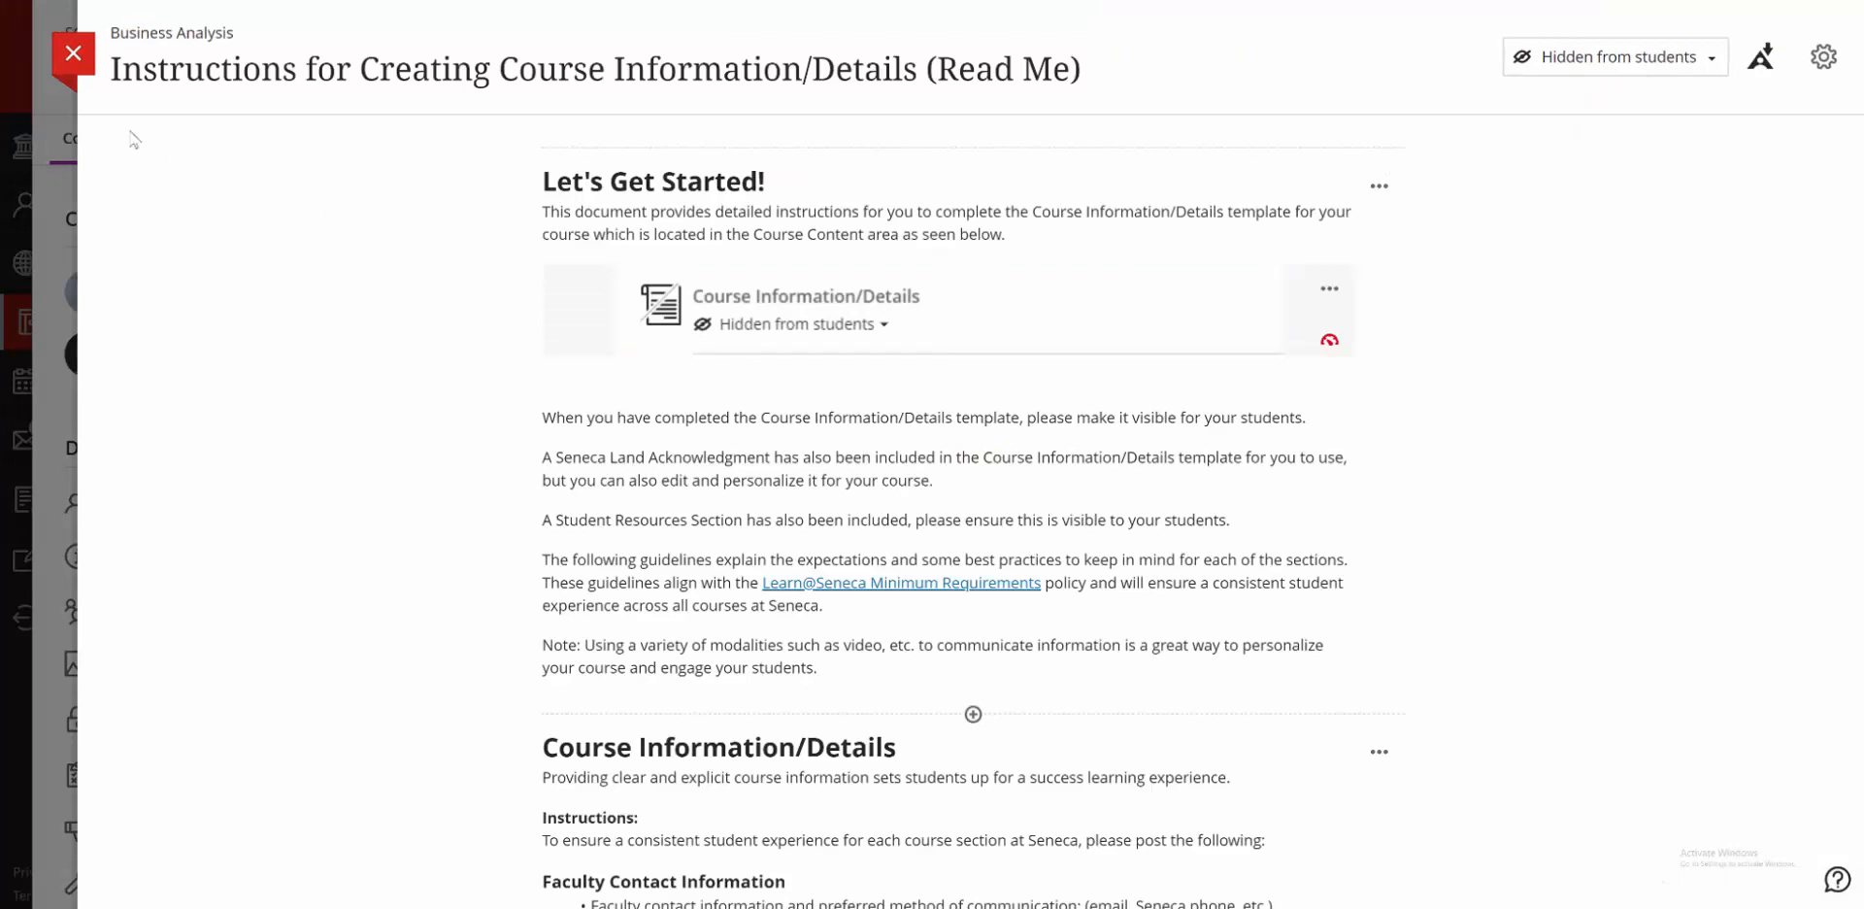
click(70, 58)
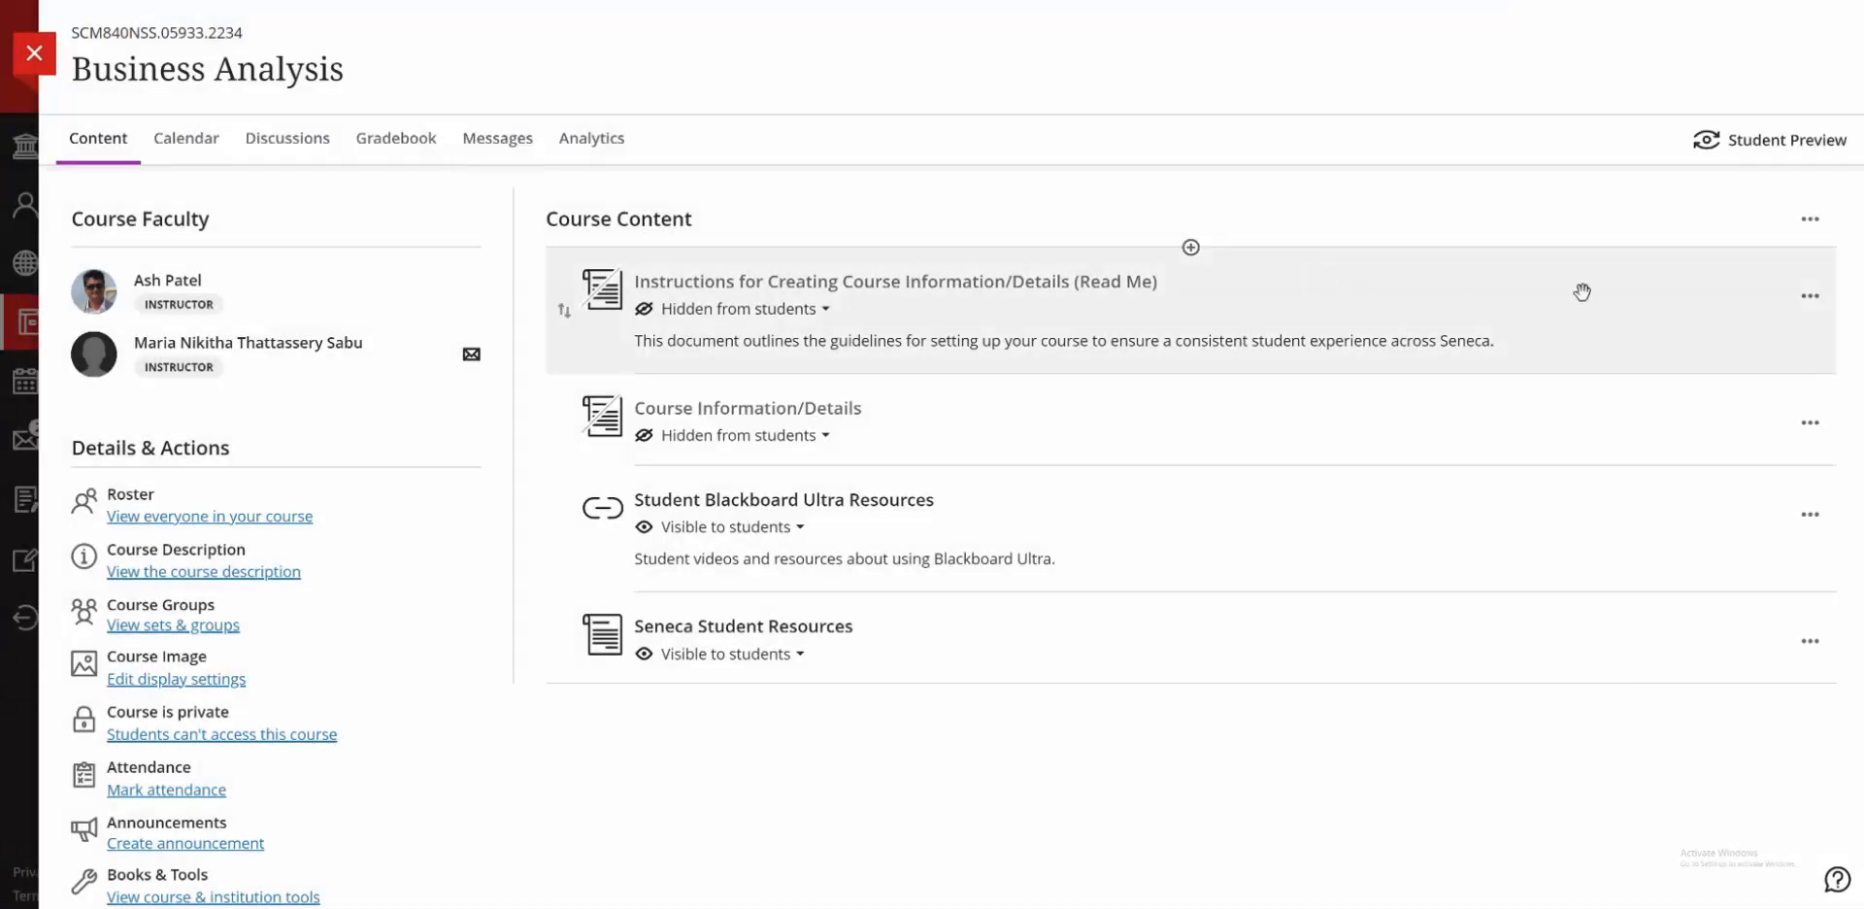
click(1810, 297)
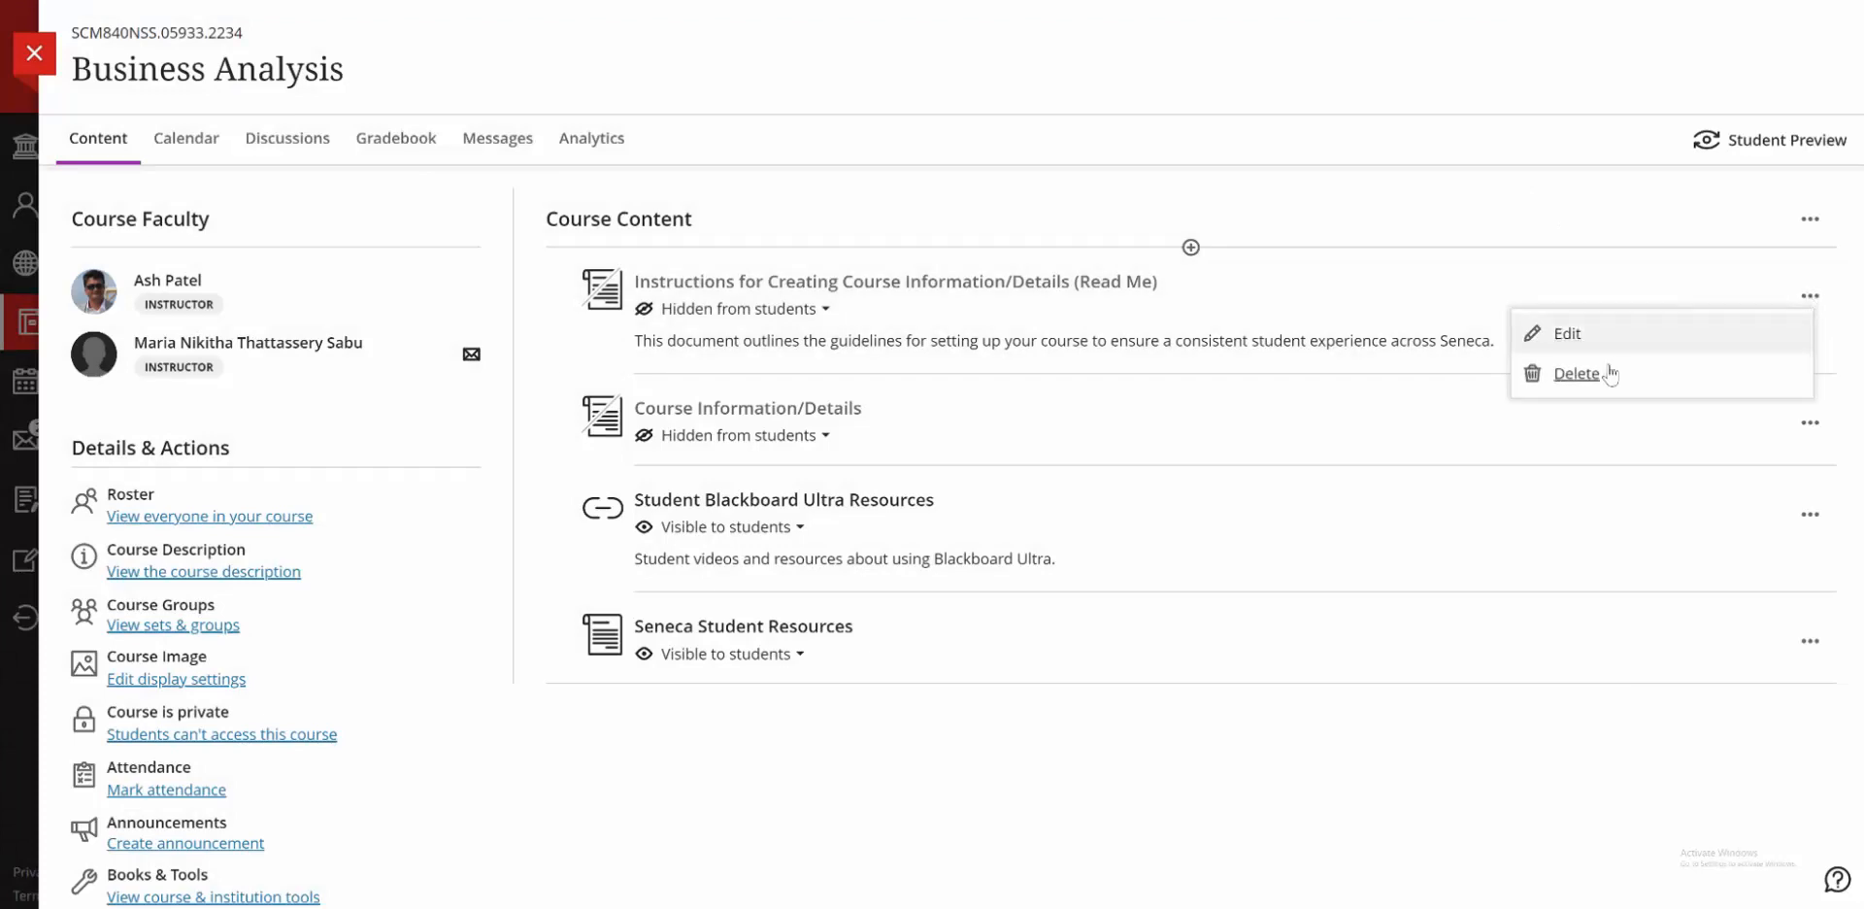
click(1576, 374)
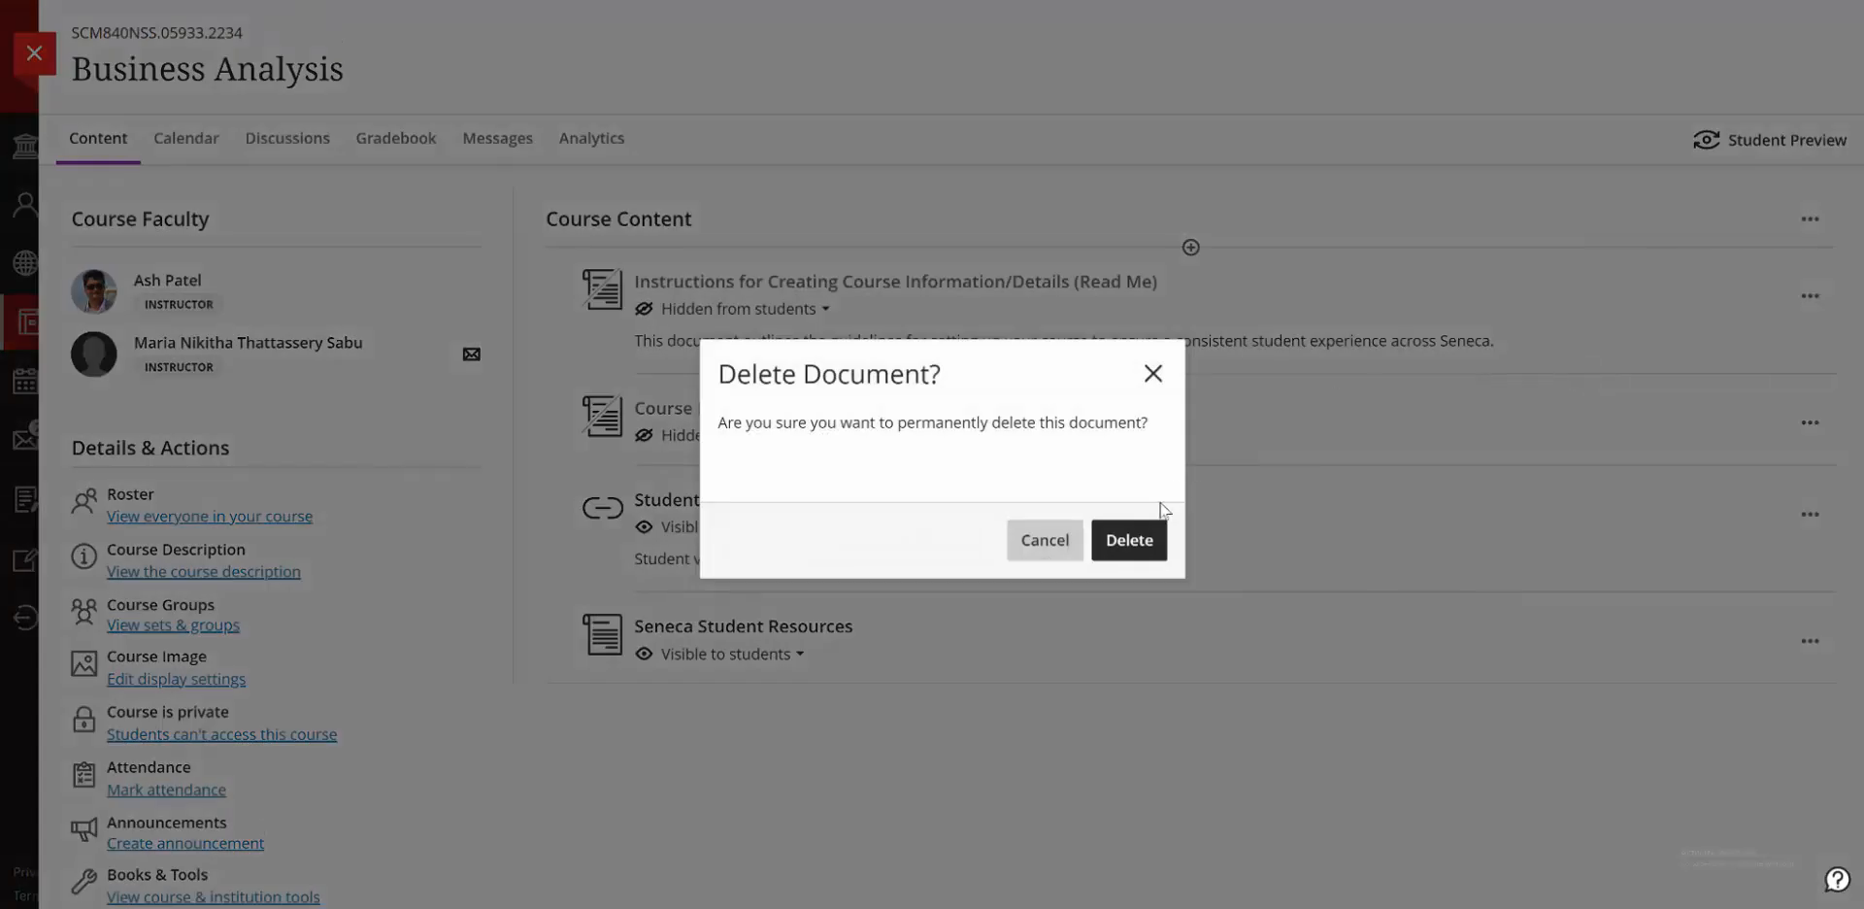
click(1129, 540)
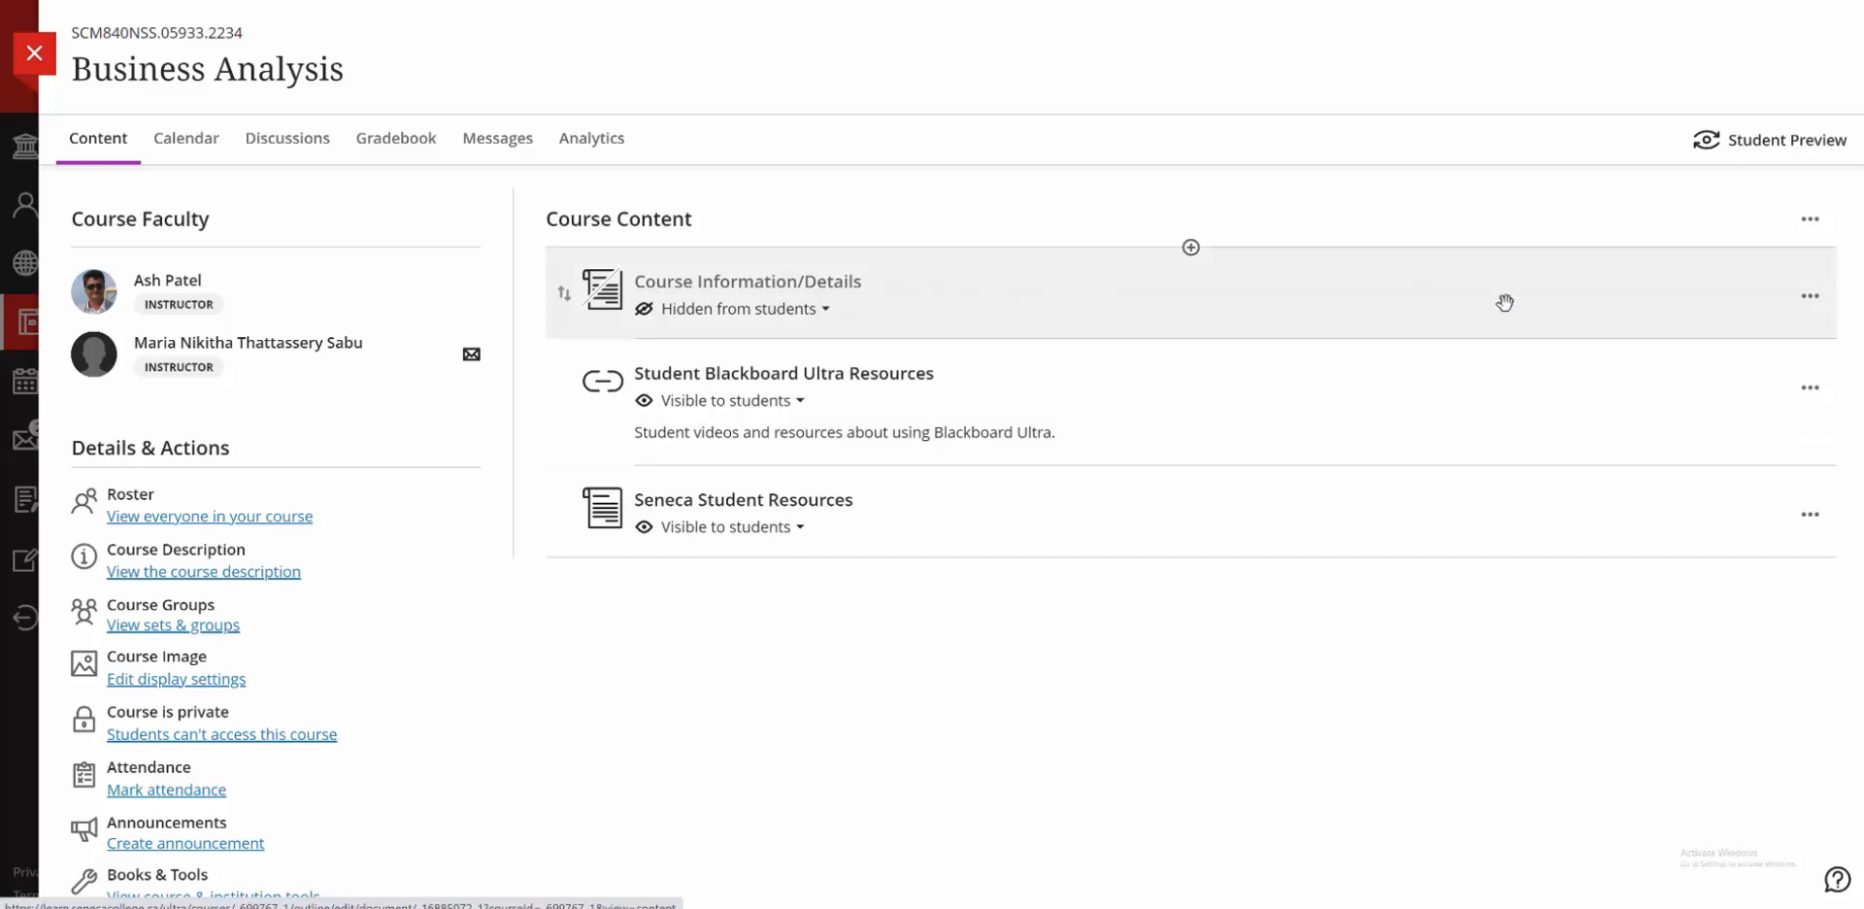
Read through the Course Information/Details template from Land Acknowledgement to Course Orientation, and look over the course's Details & Actions list.
click(986, 297)
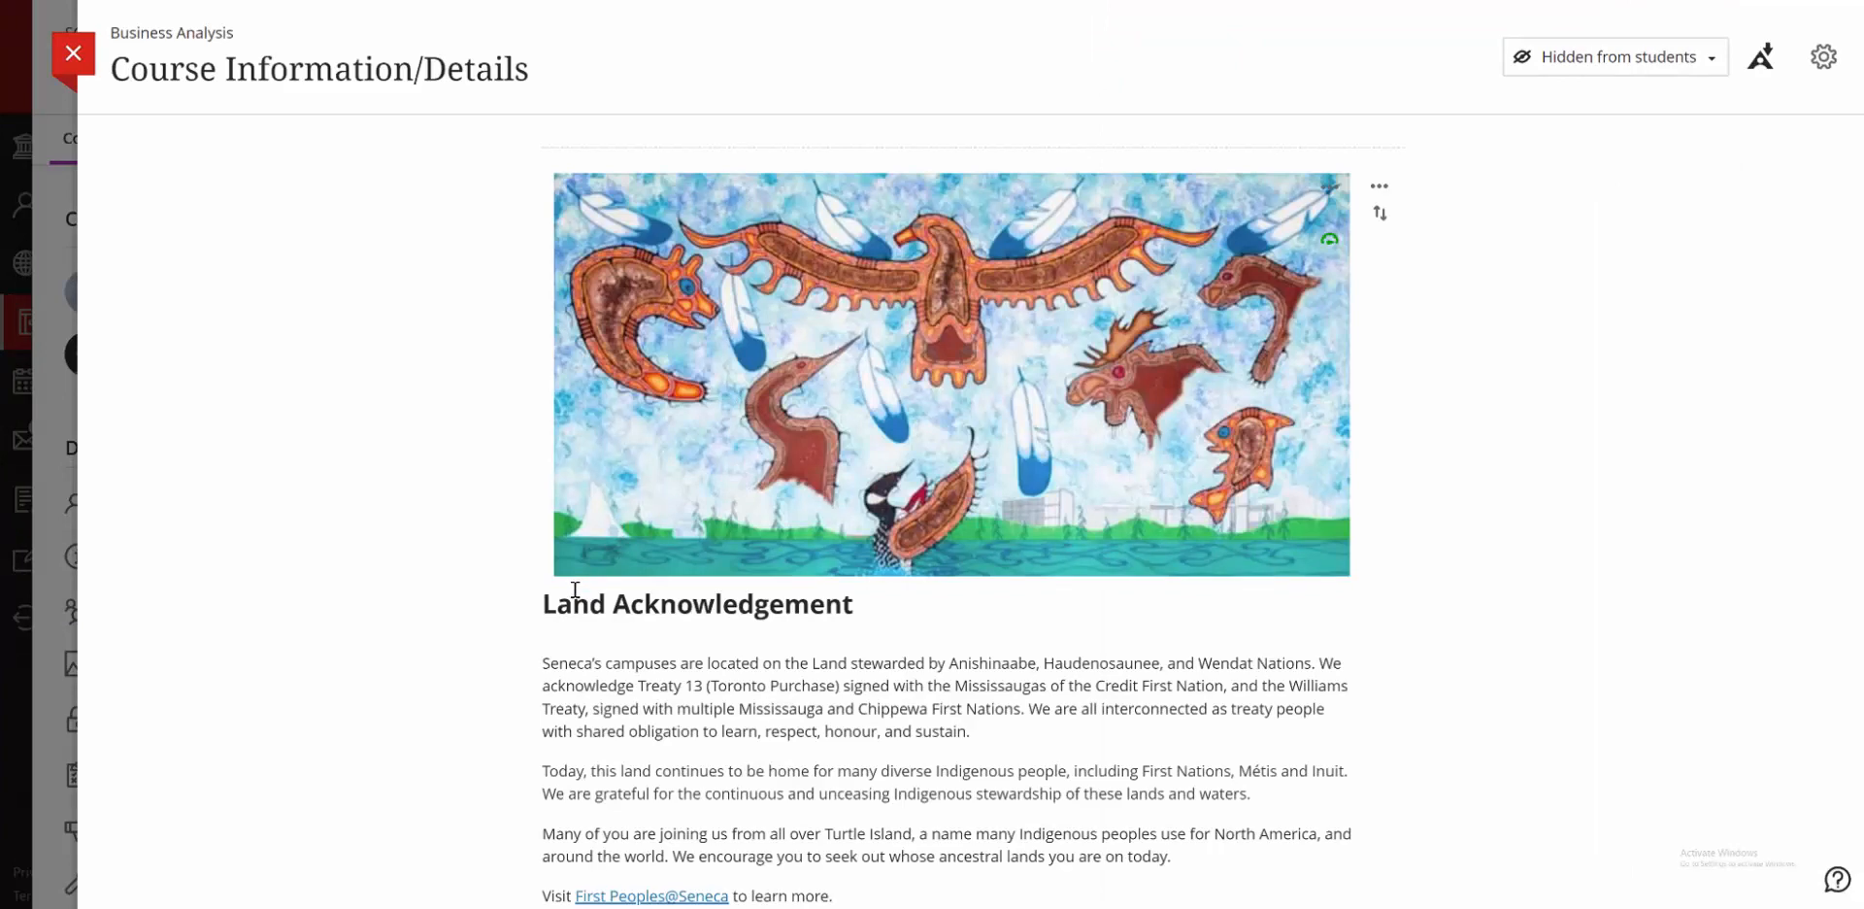
scroll(575, 589, down, 3)
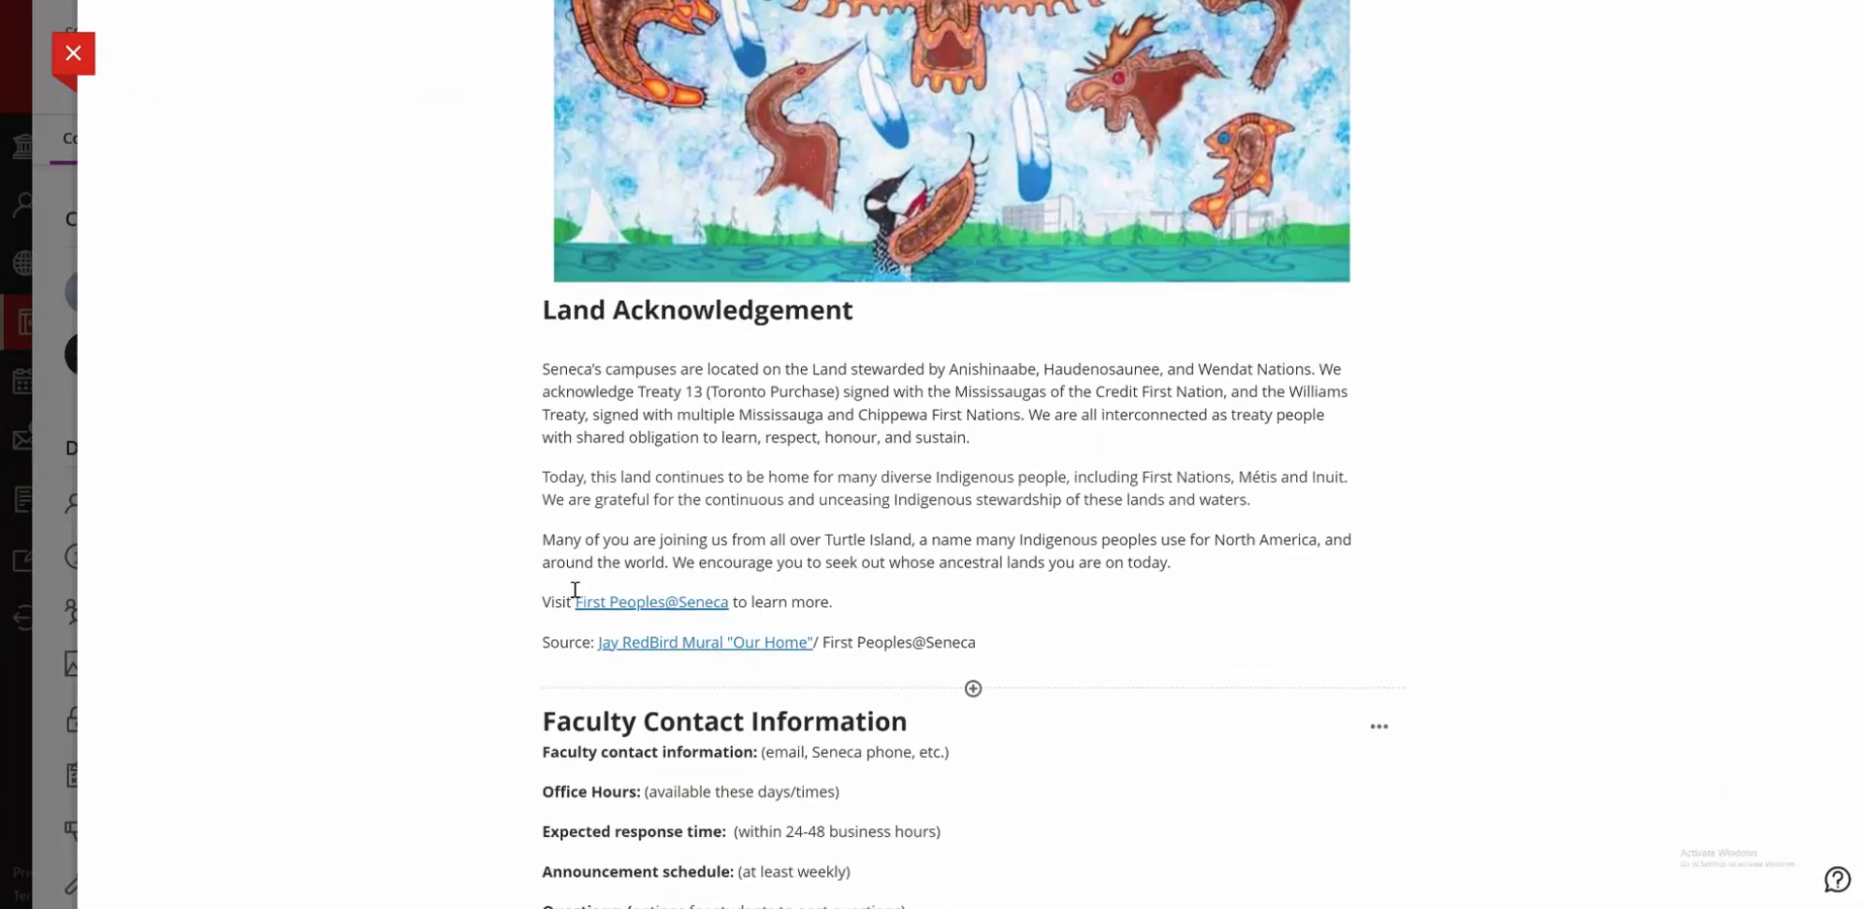
scroll(575, 589, up, 3)
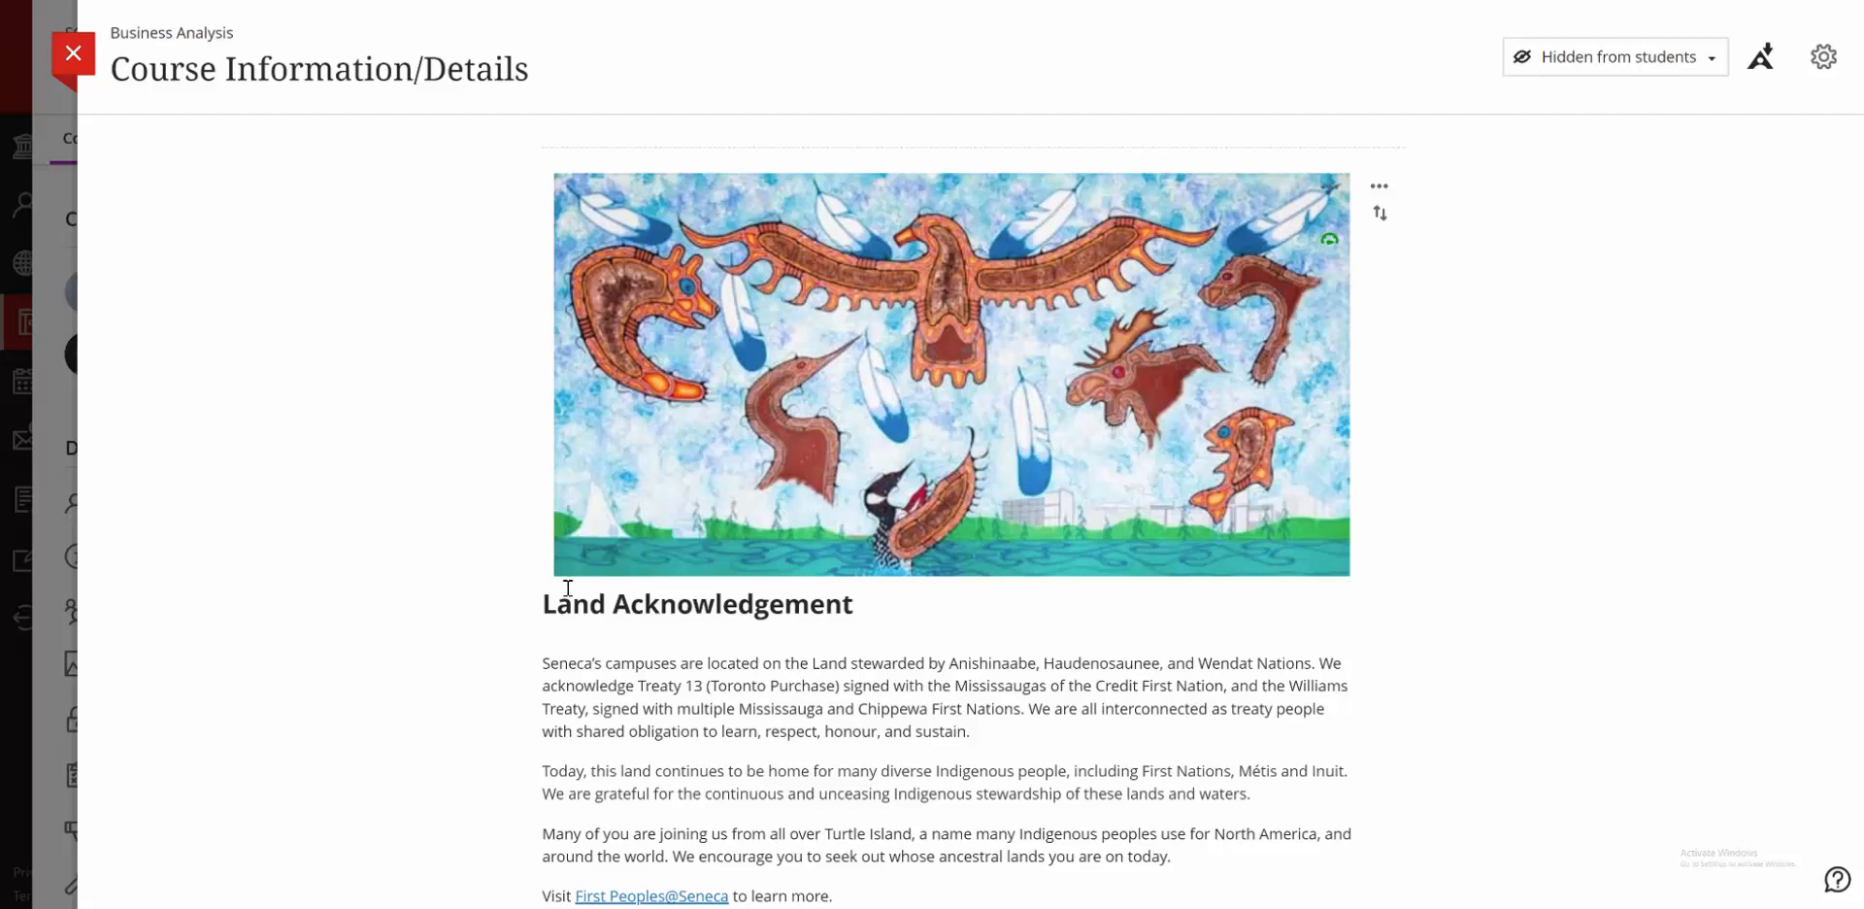
scroll(568, 588, down, 6)
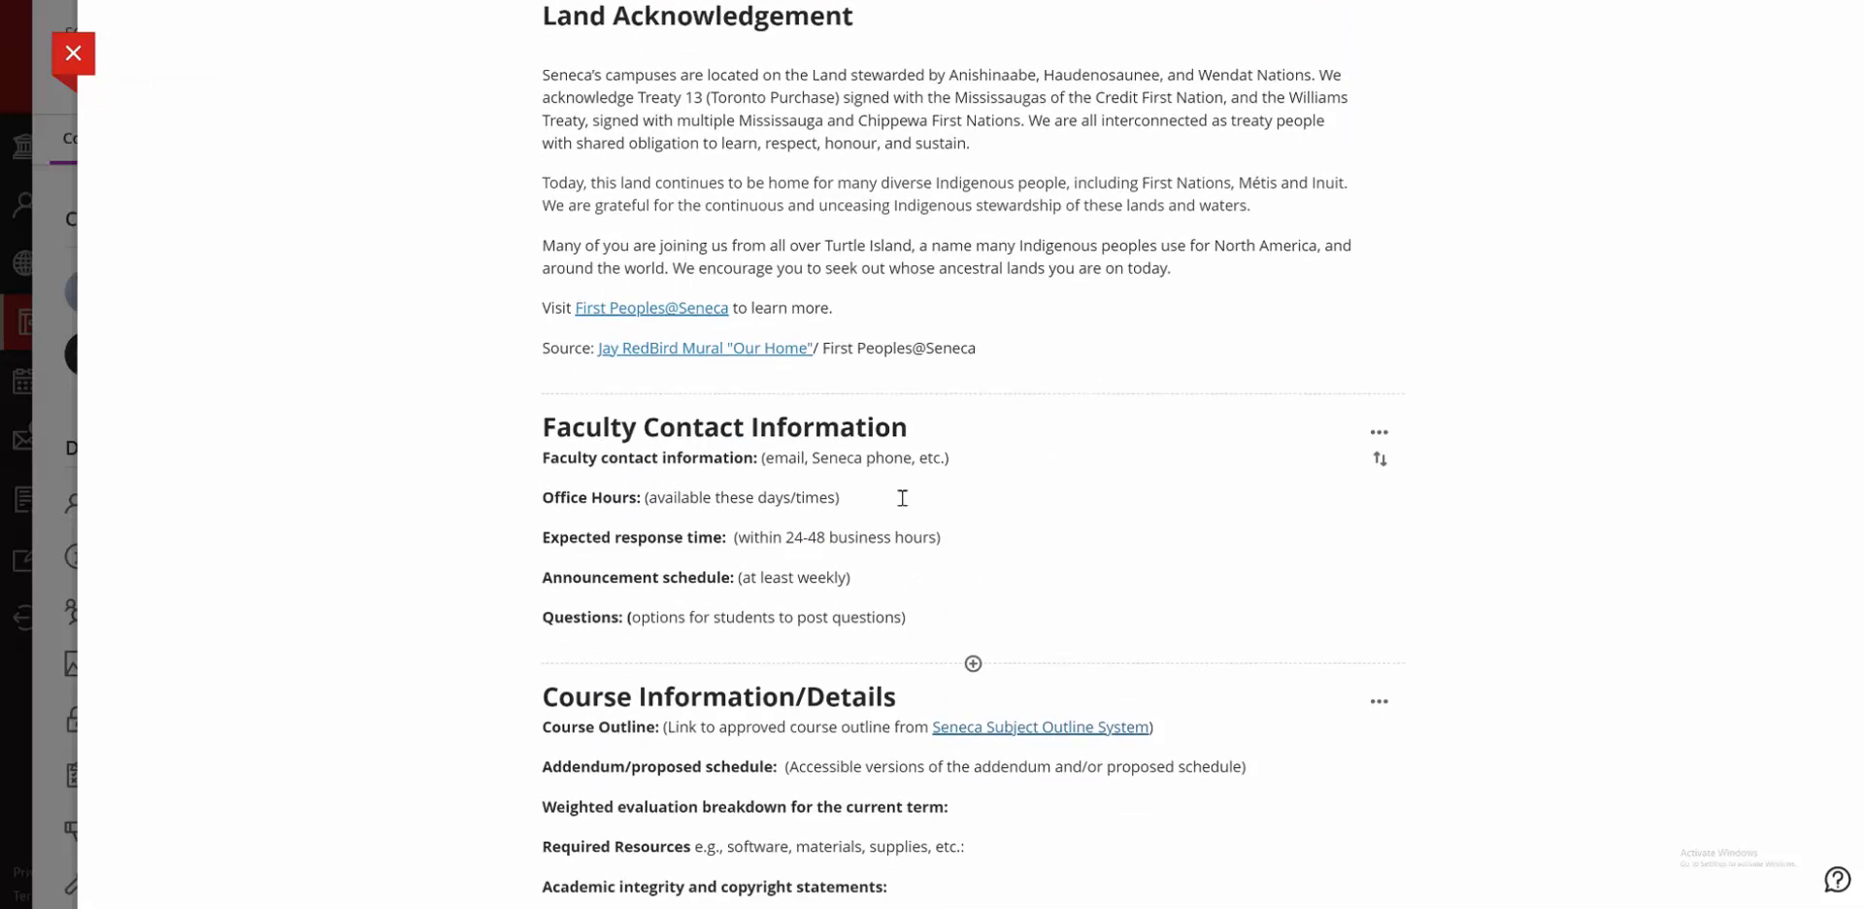
scroll(968, 520, down, 3)
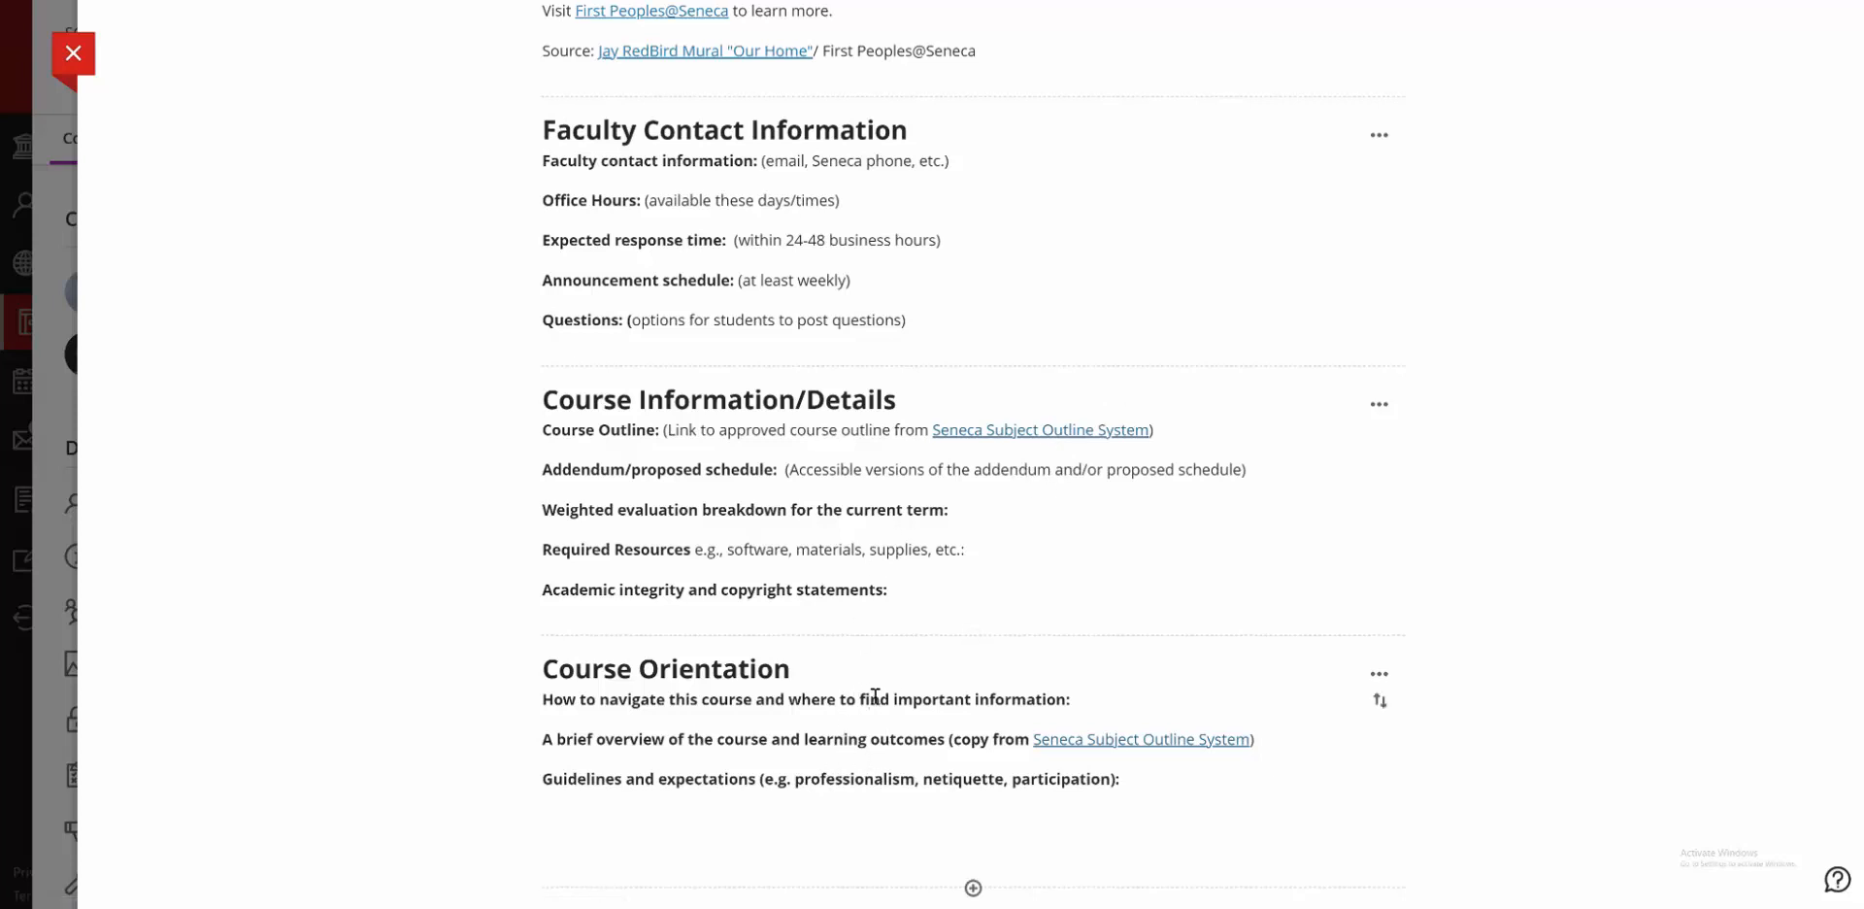
scroll(875, 680, up, 9)
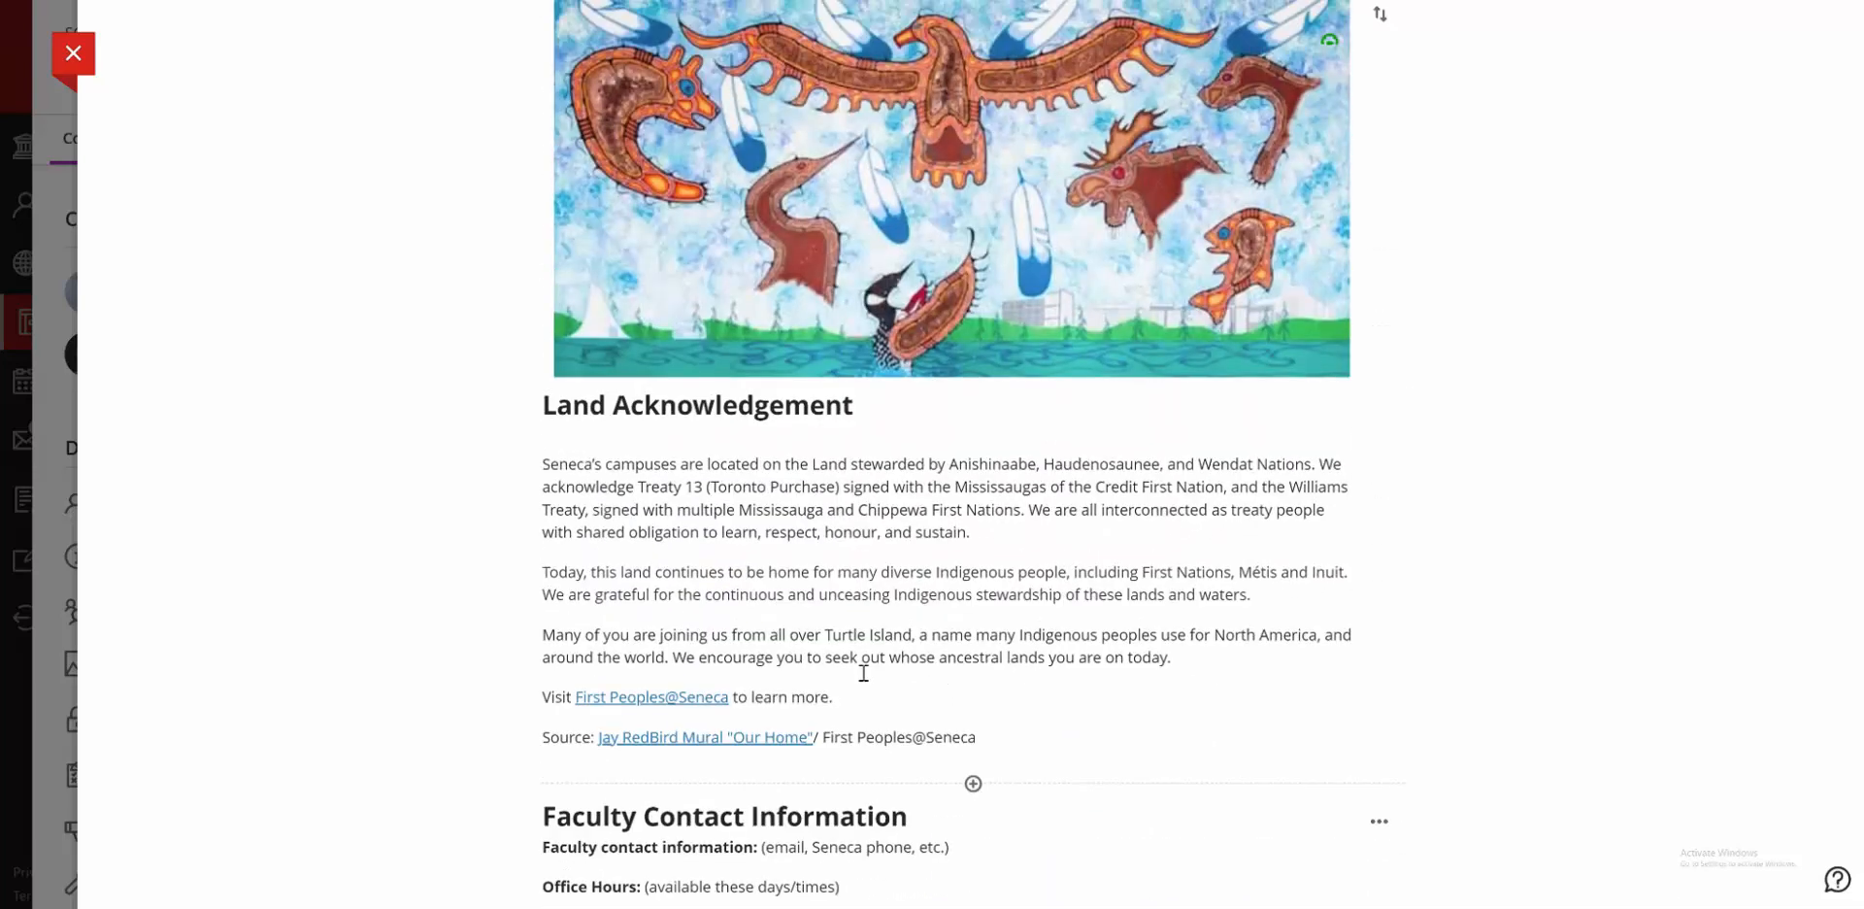
scroll(863, 672, down, 5)
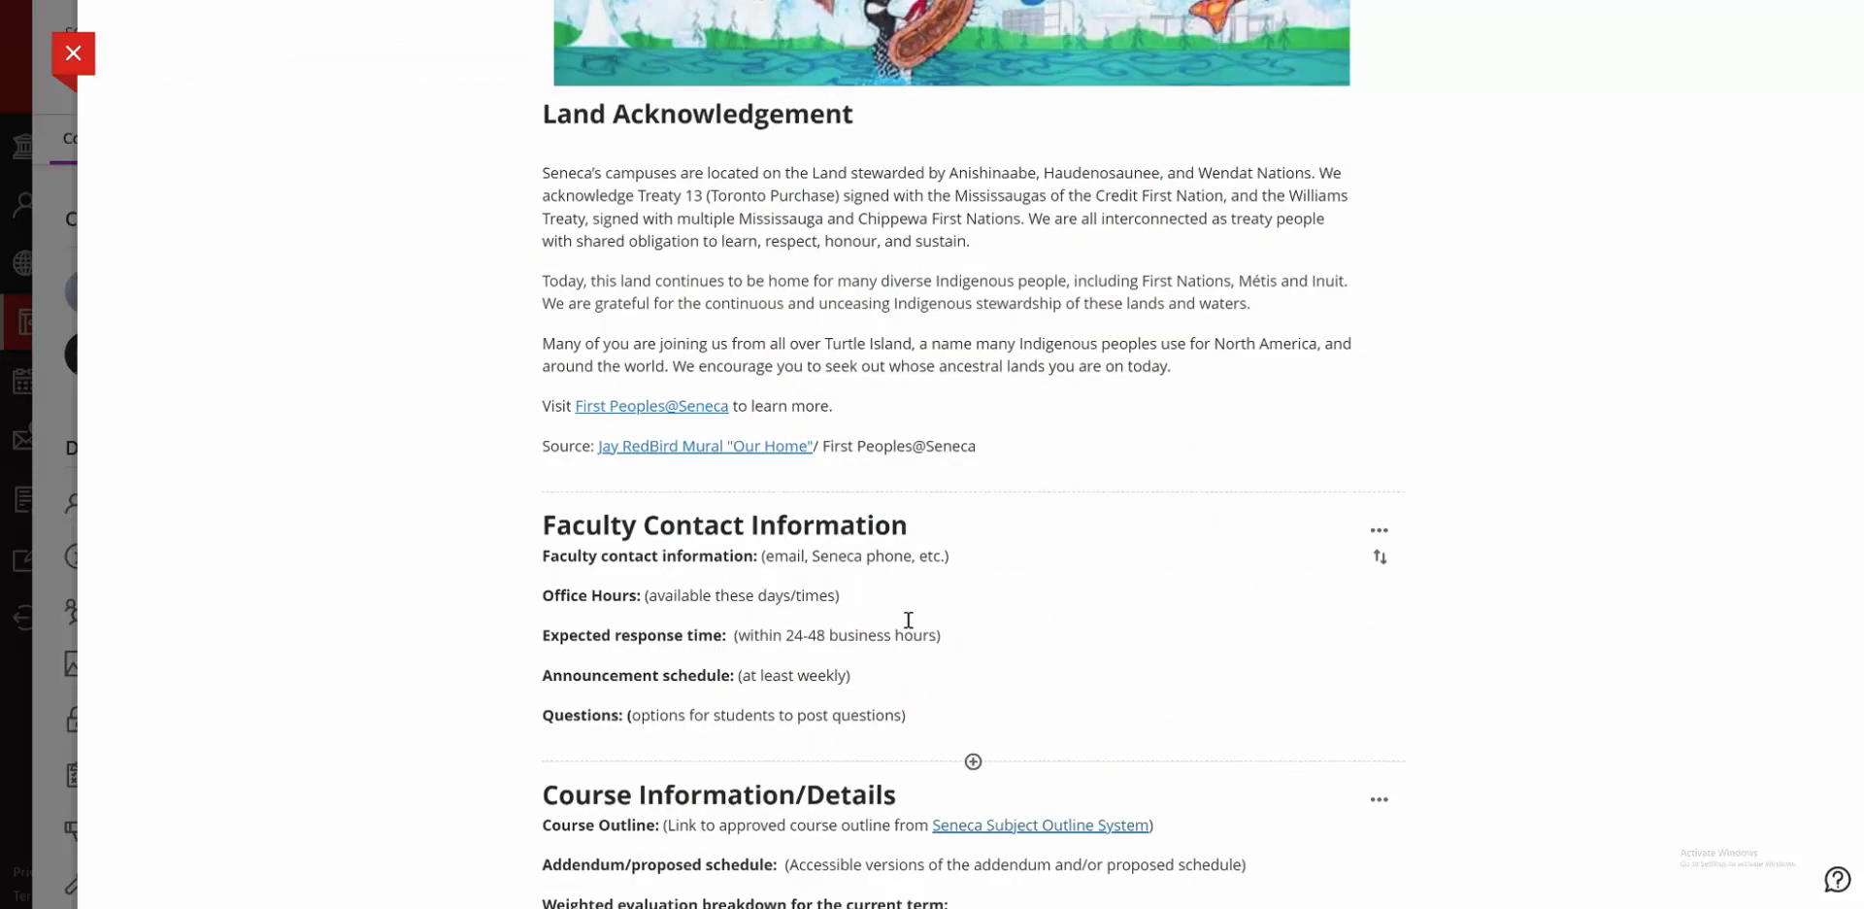
scroll(908, 619, up, 5)
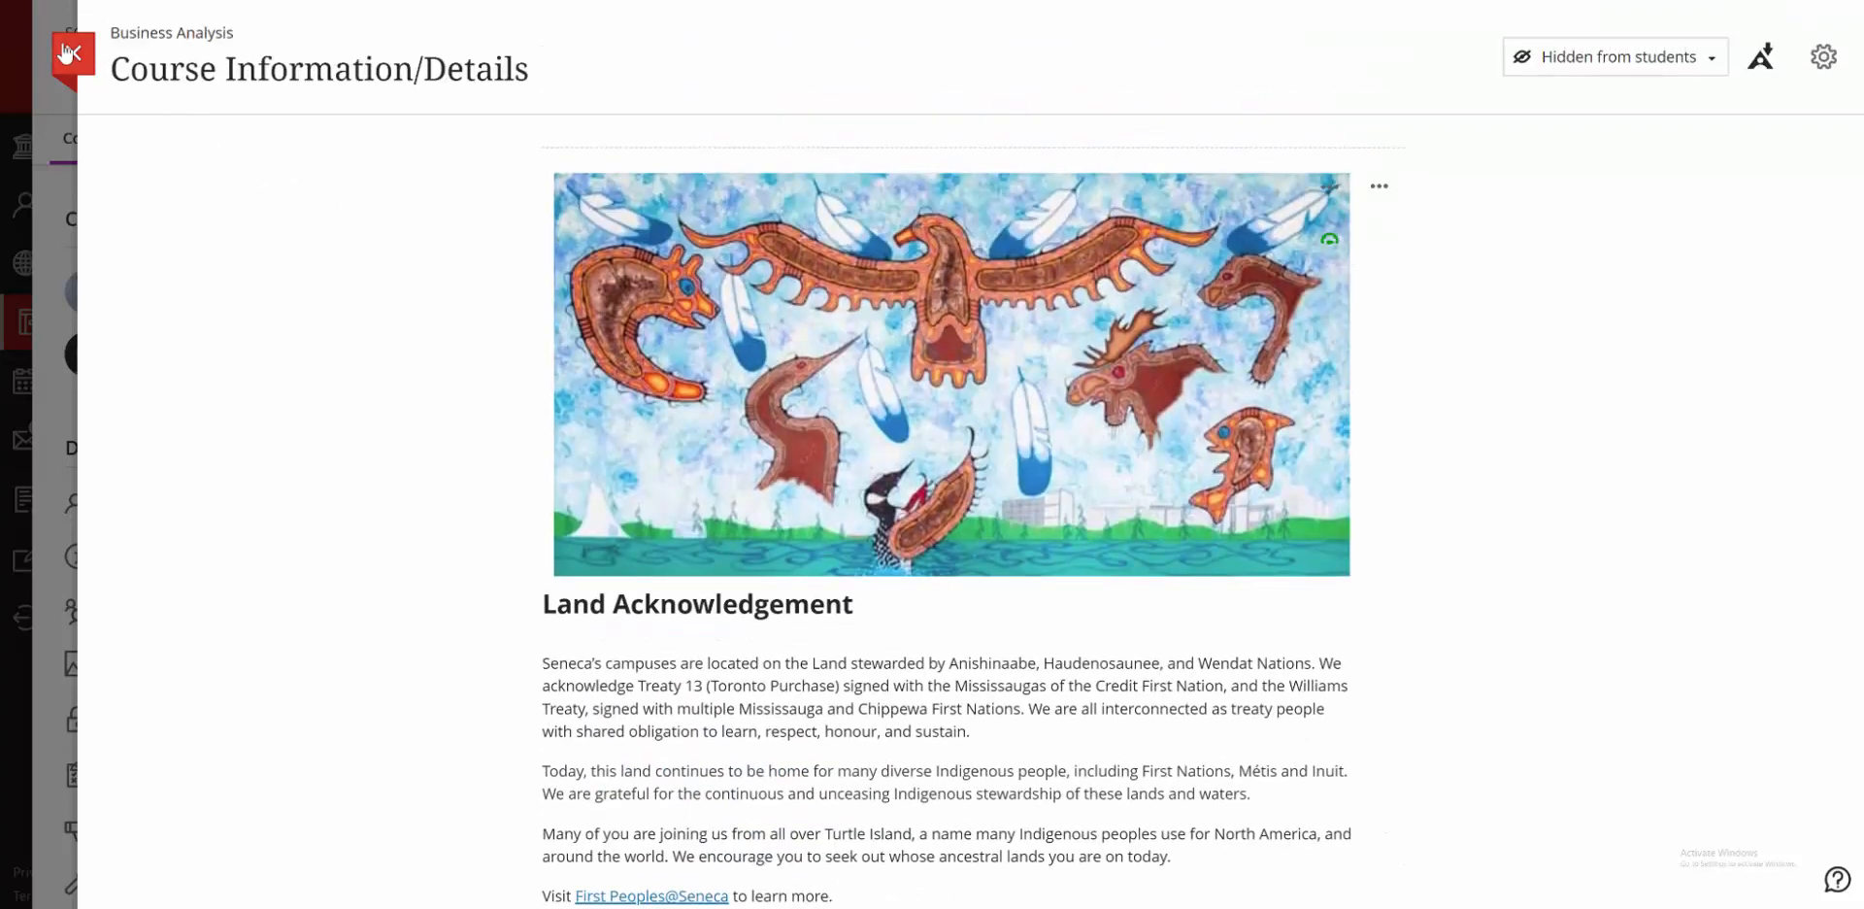
click(68, 53)
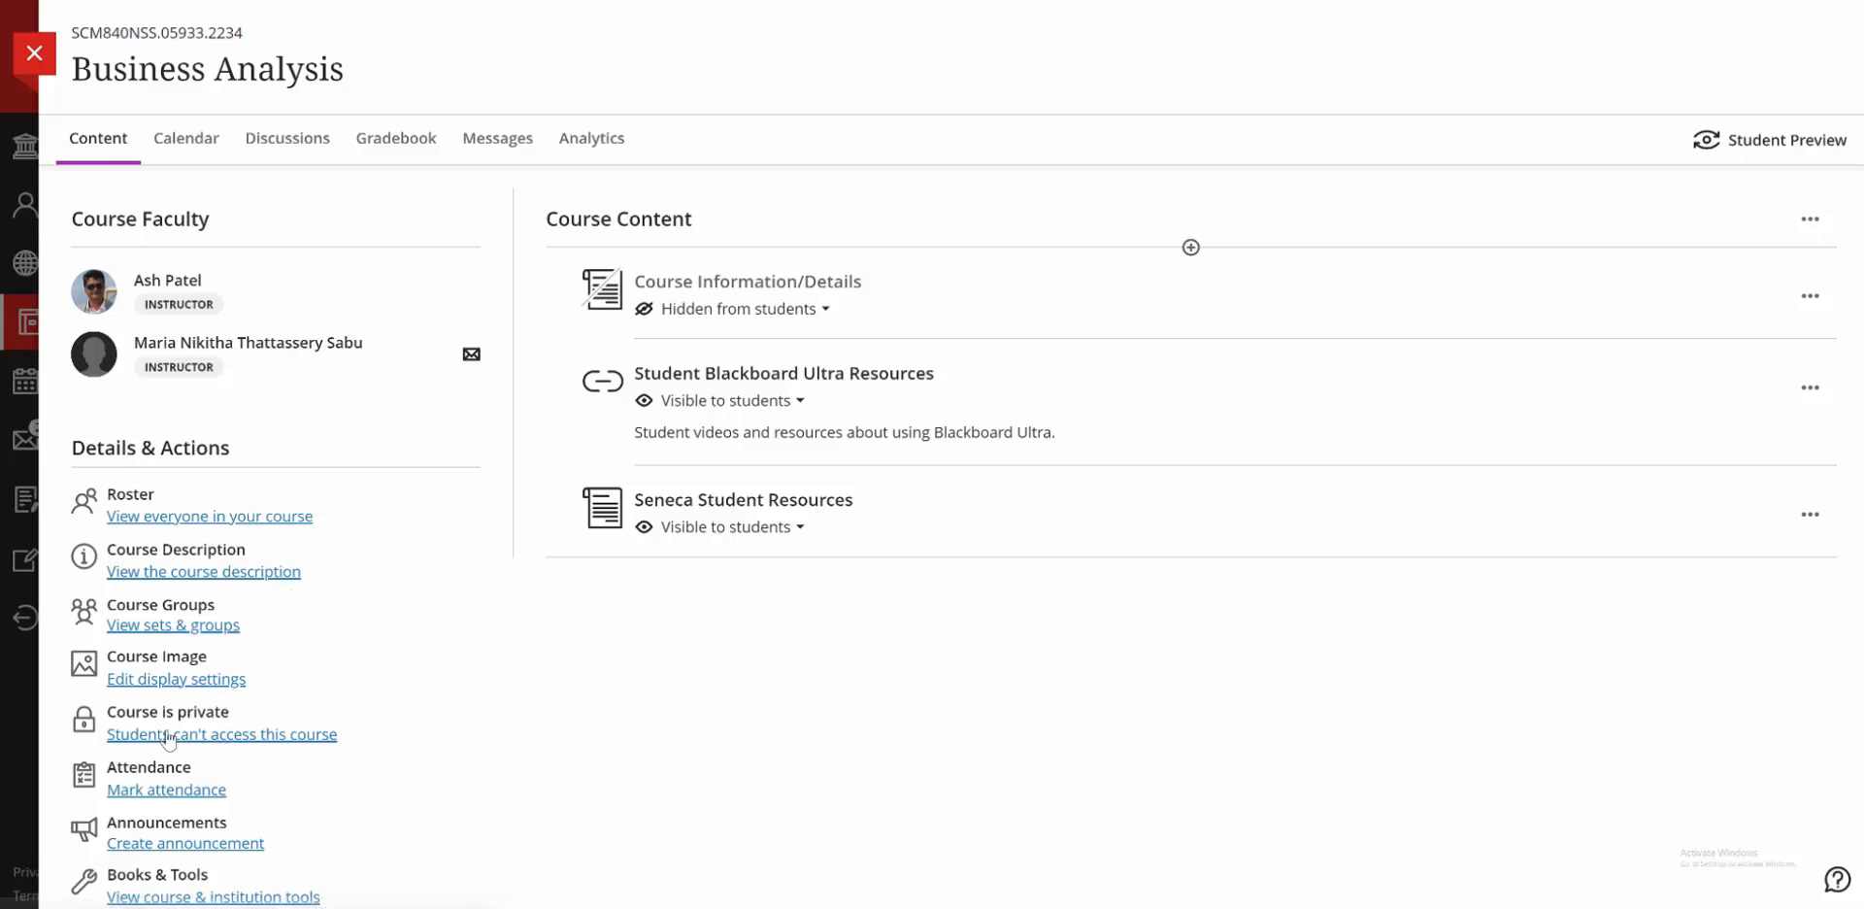
scroll(326, 733, down, 3)
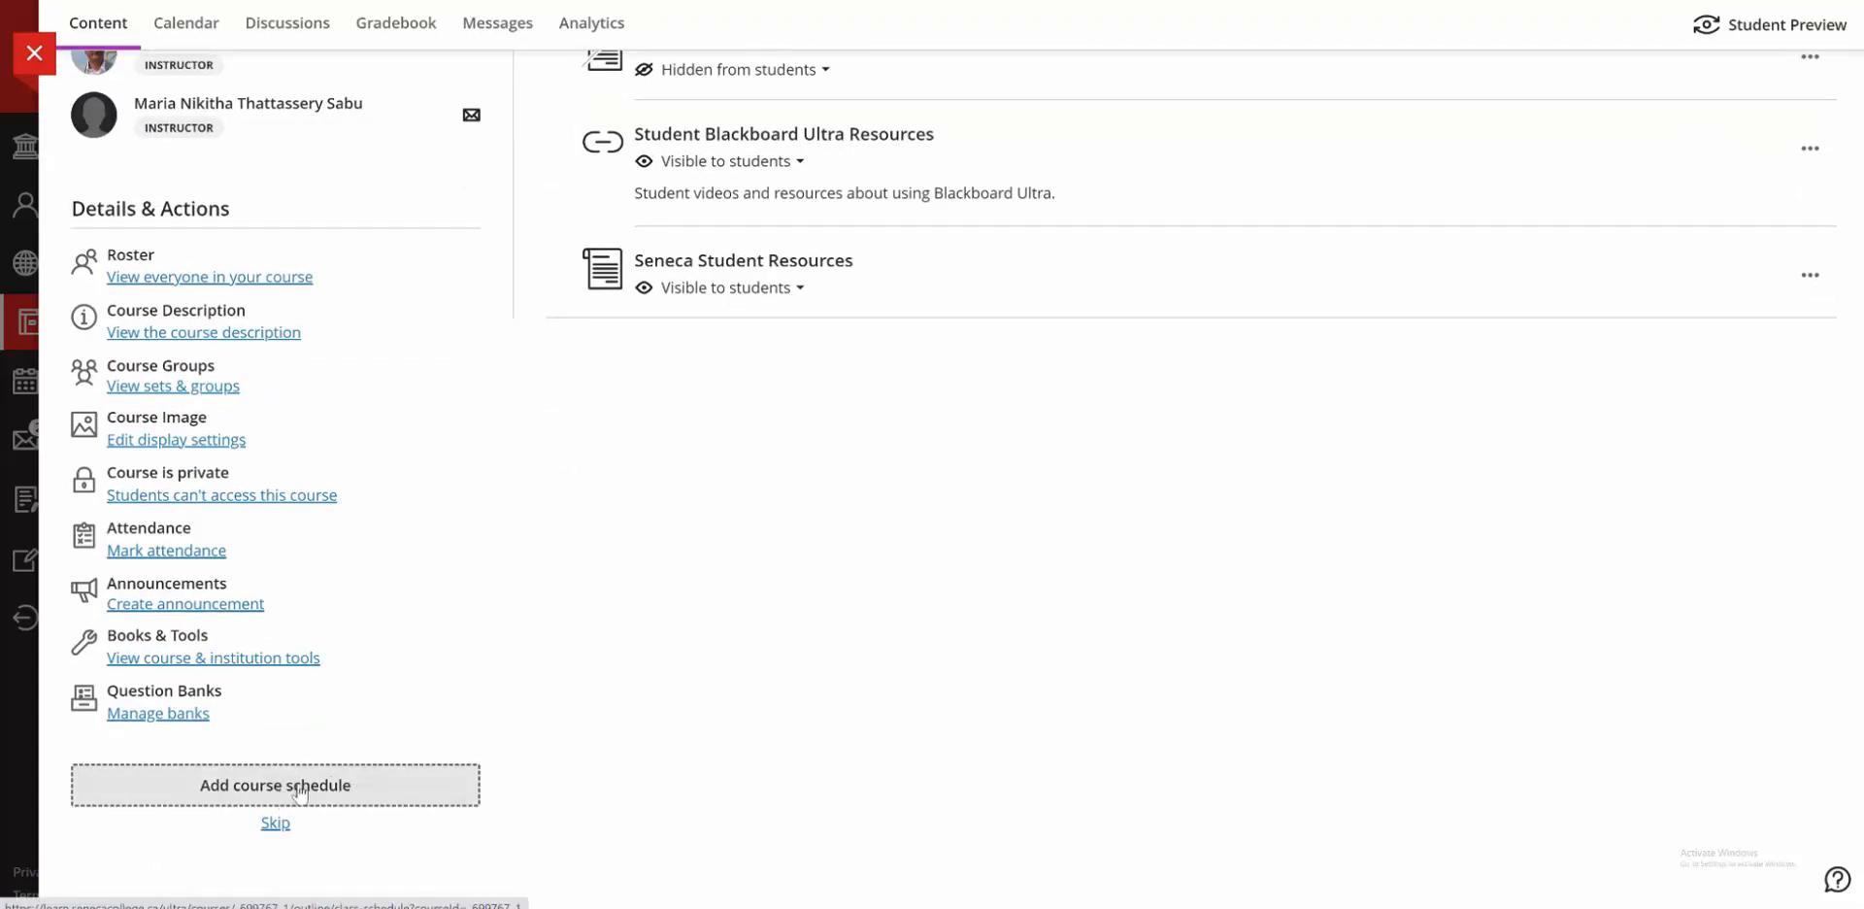
scroll(403, 602, up, 3)
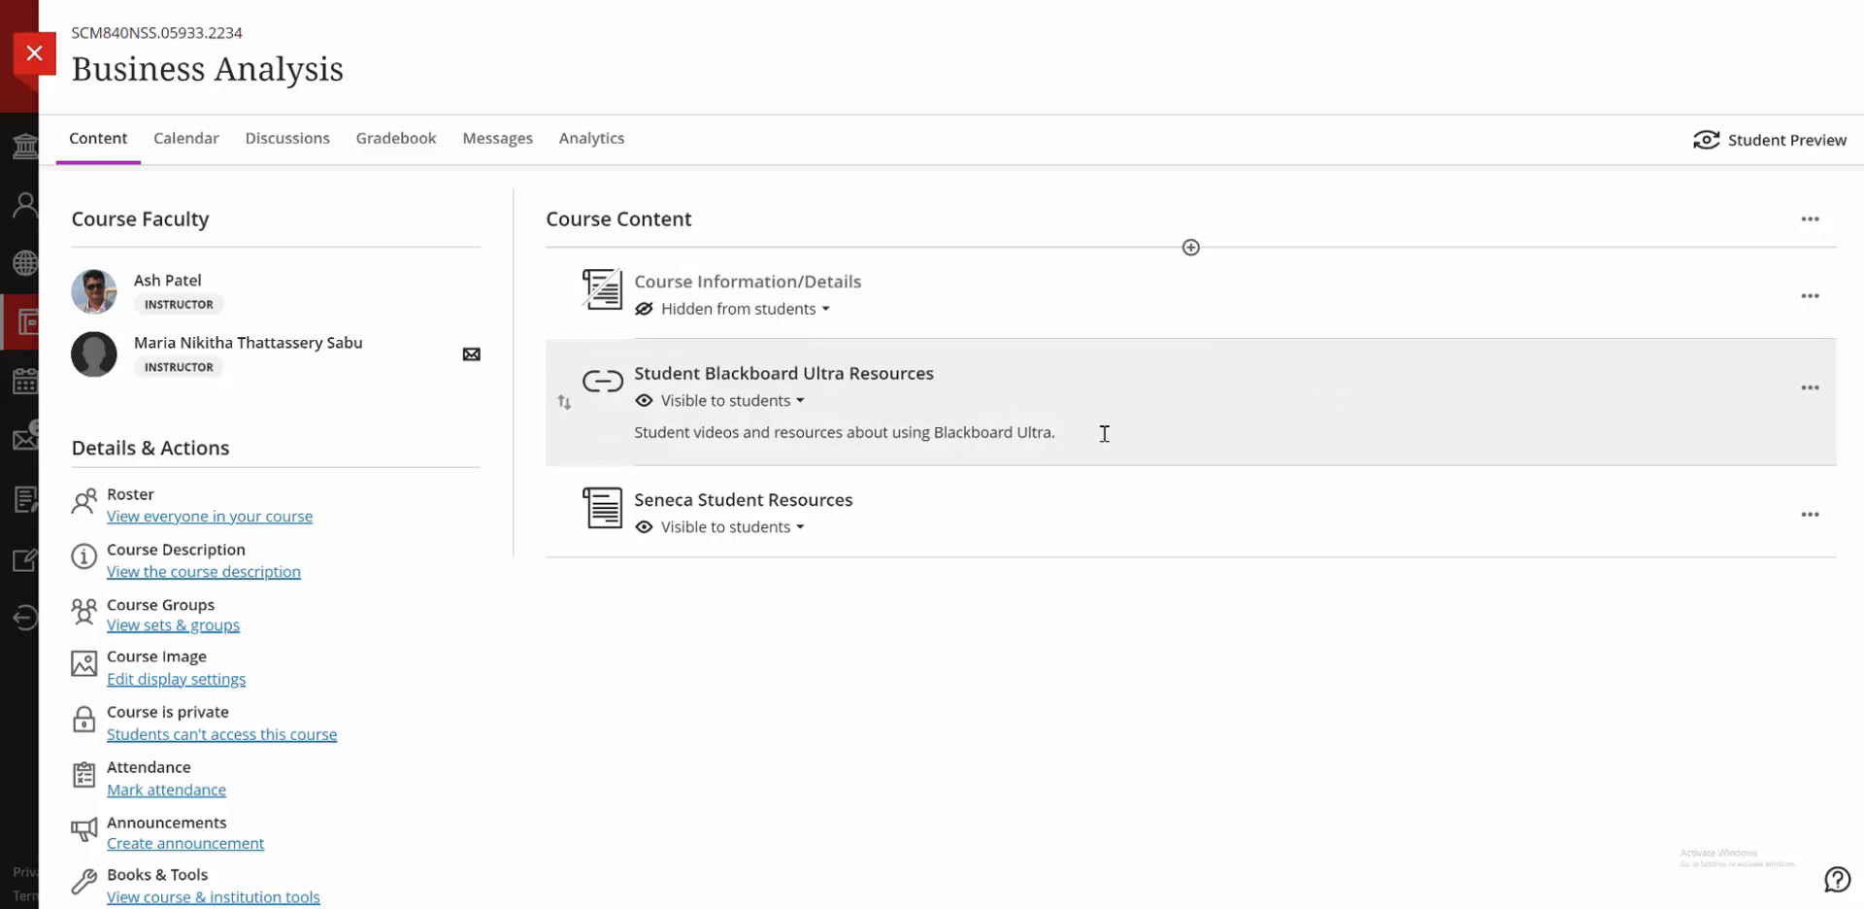
Leave Business Analysis and open the Human Resources Research and Information Systems_k16v2 course from the Ultra converted term.
click(35, 54)
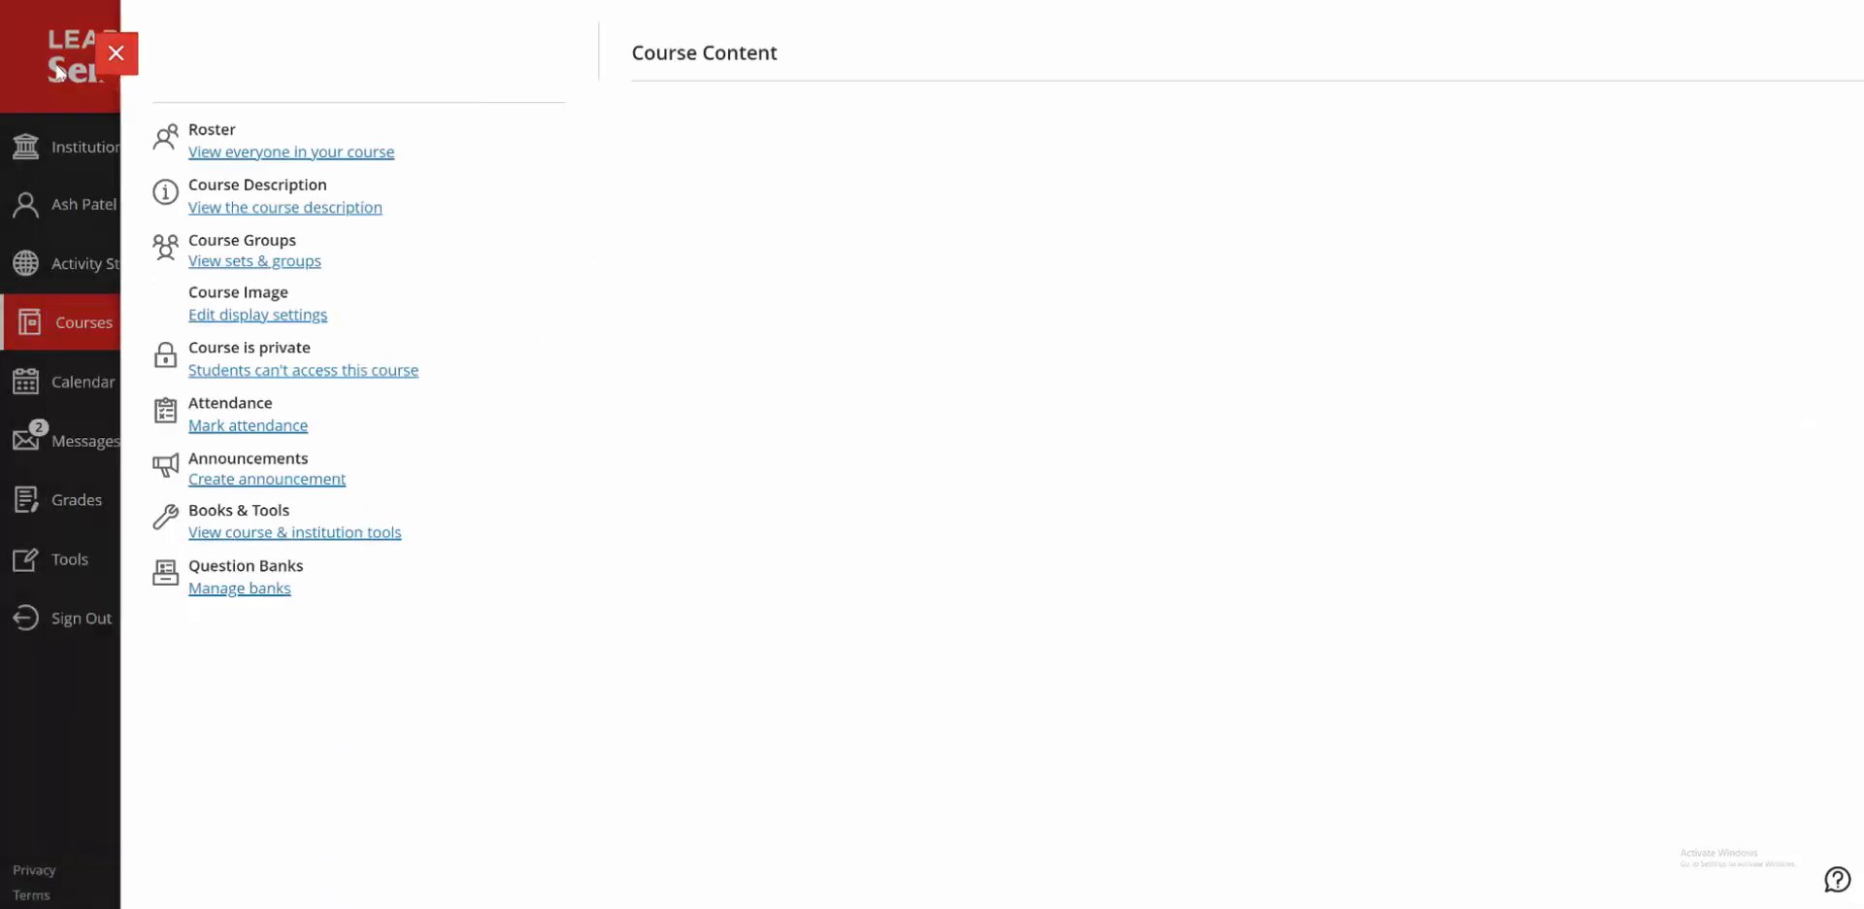
click(1156, 162)
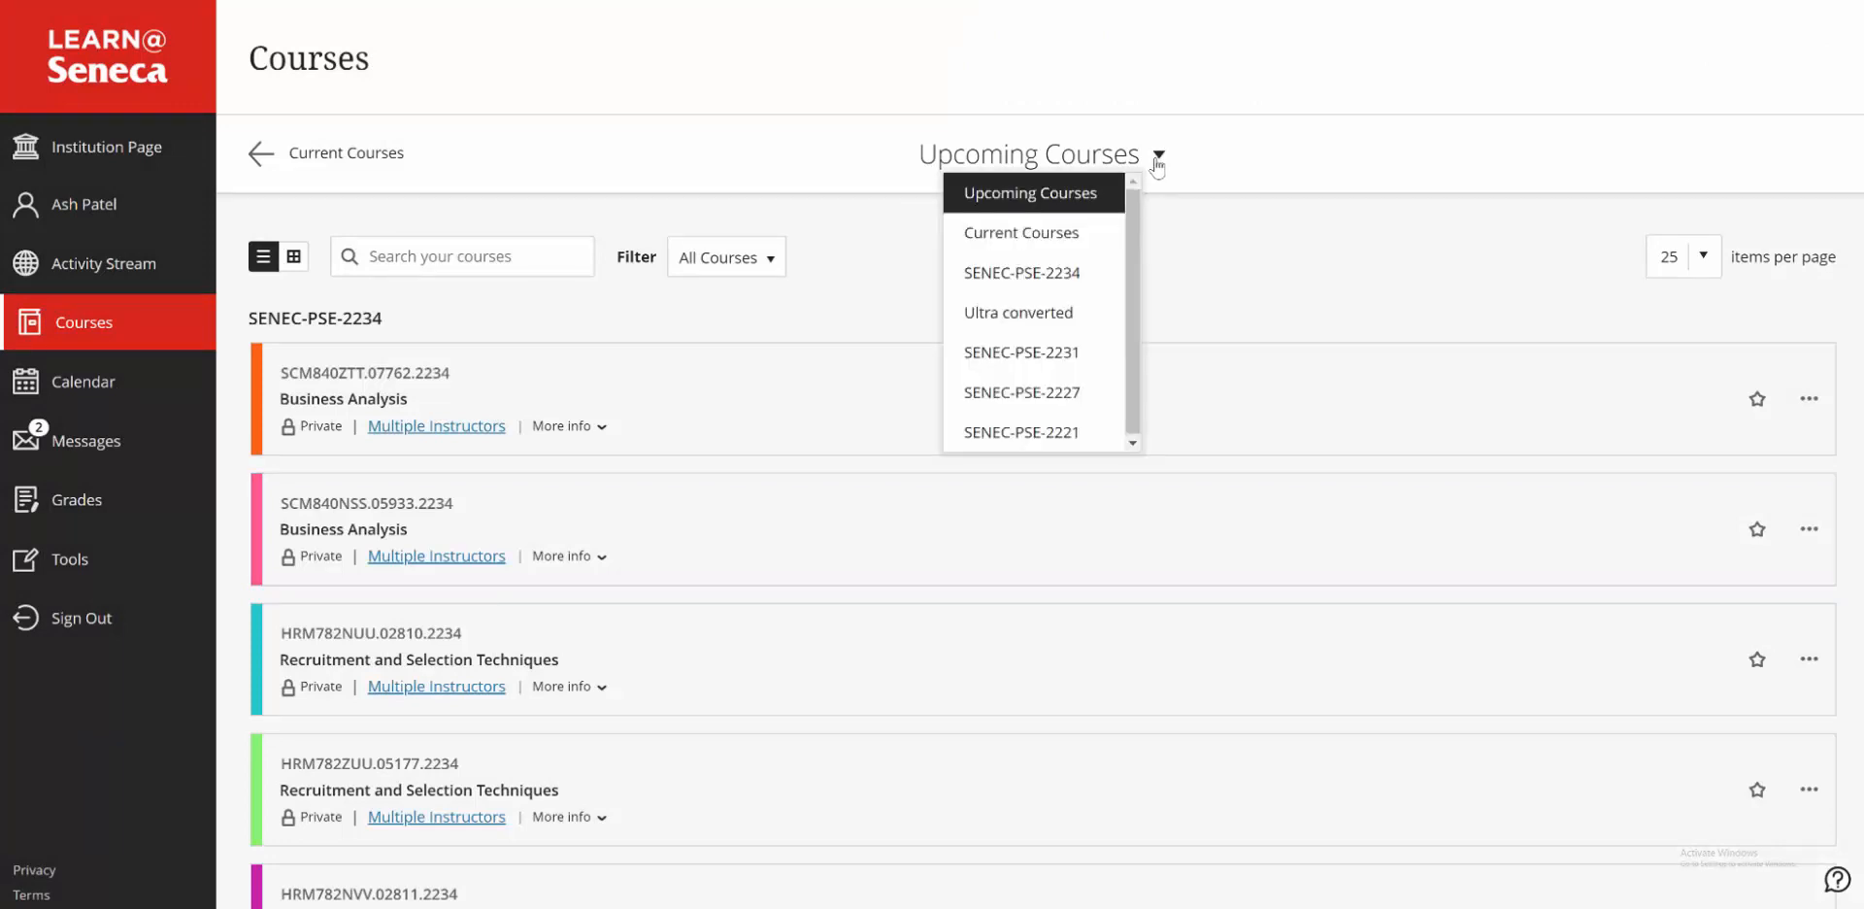
click(1037, 314)
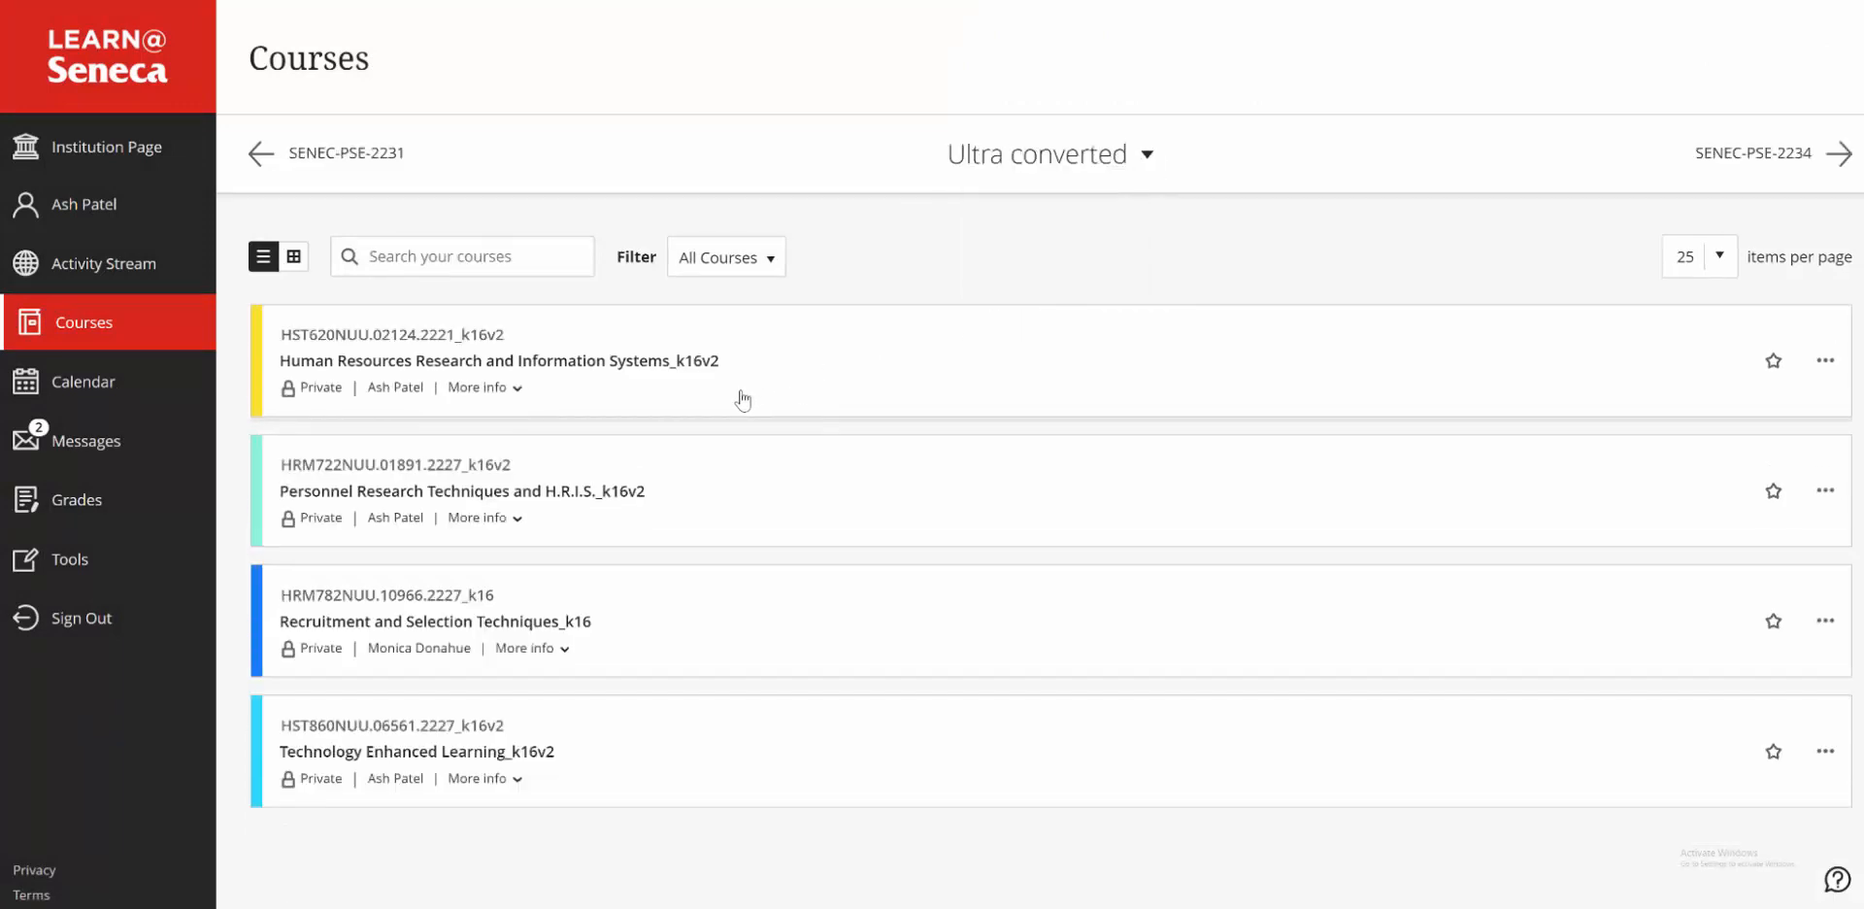
click(466, 363)
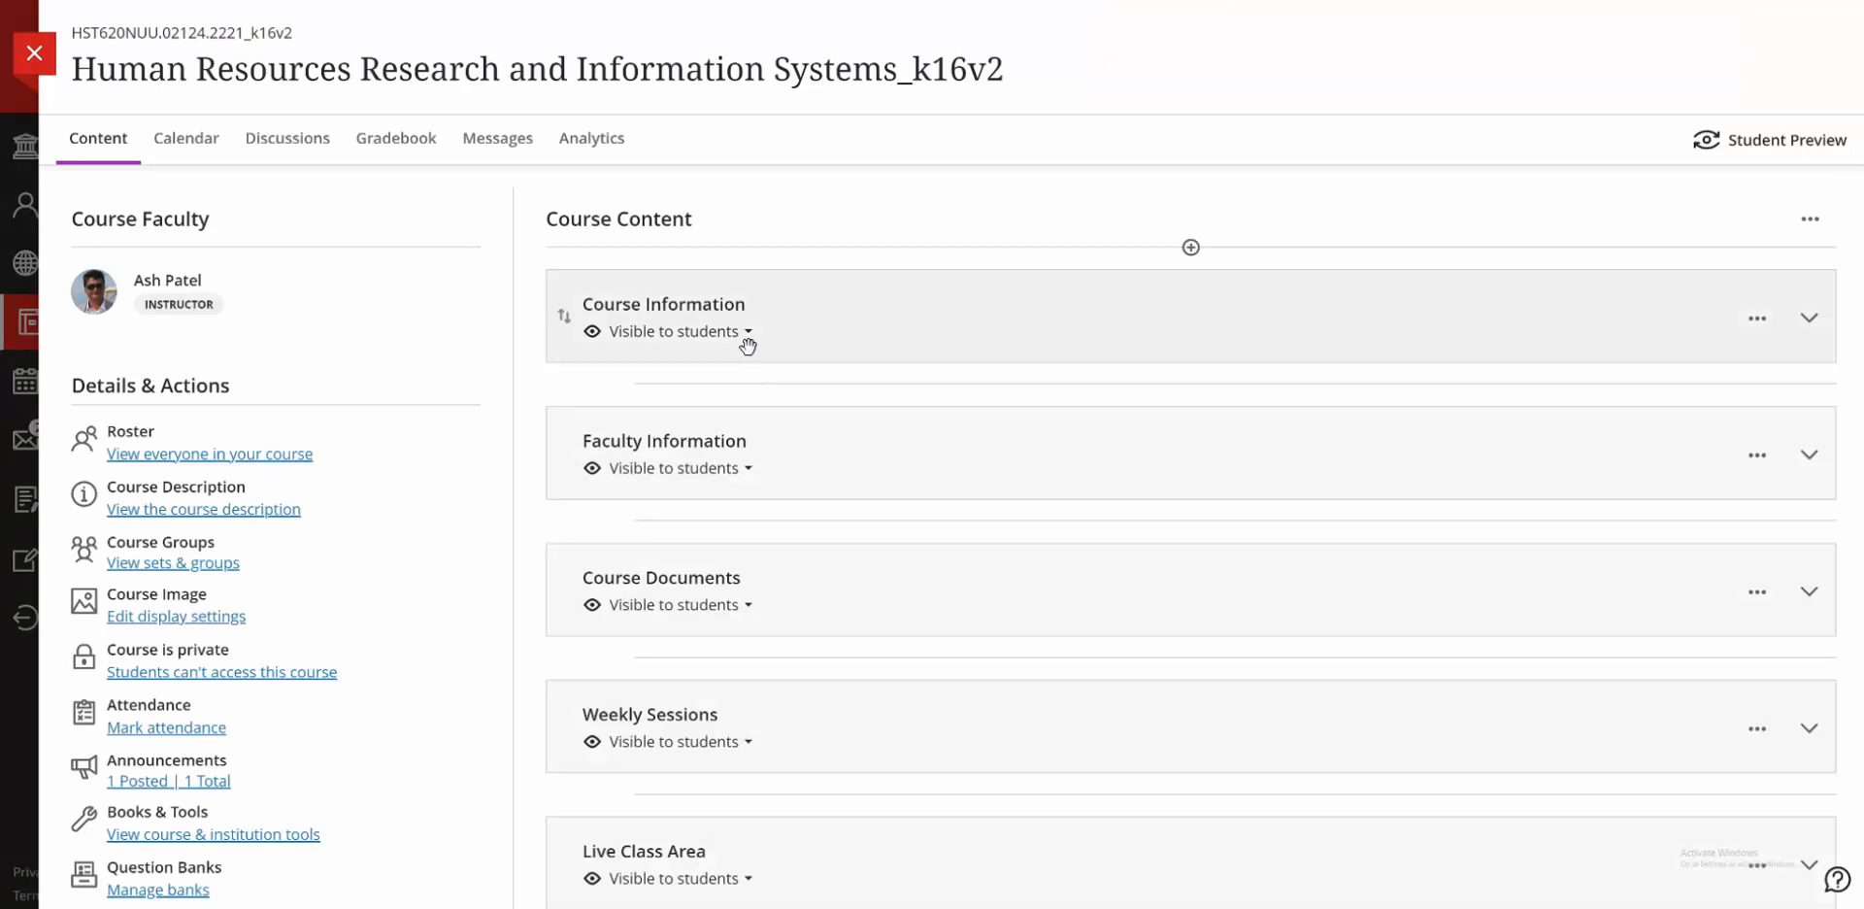
Expand the Course Information folder to look over its items, and collapse it again.
click(1062, 311)
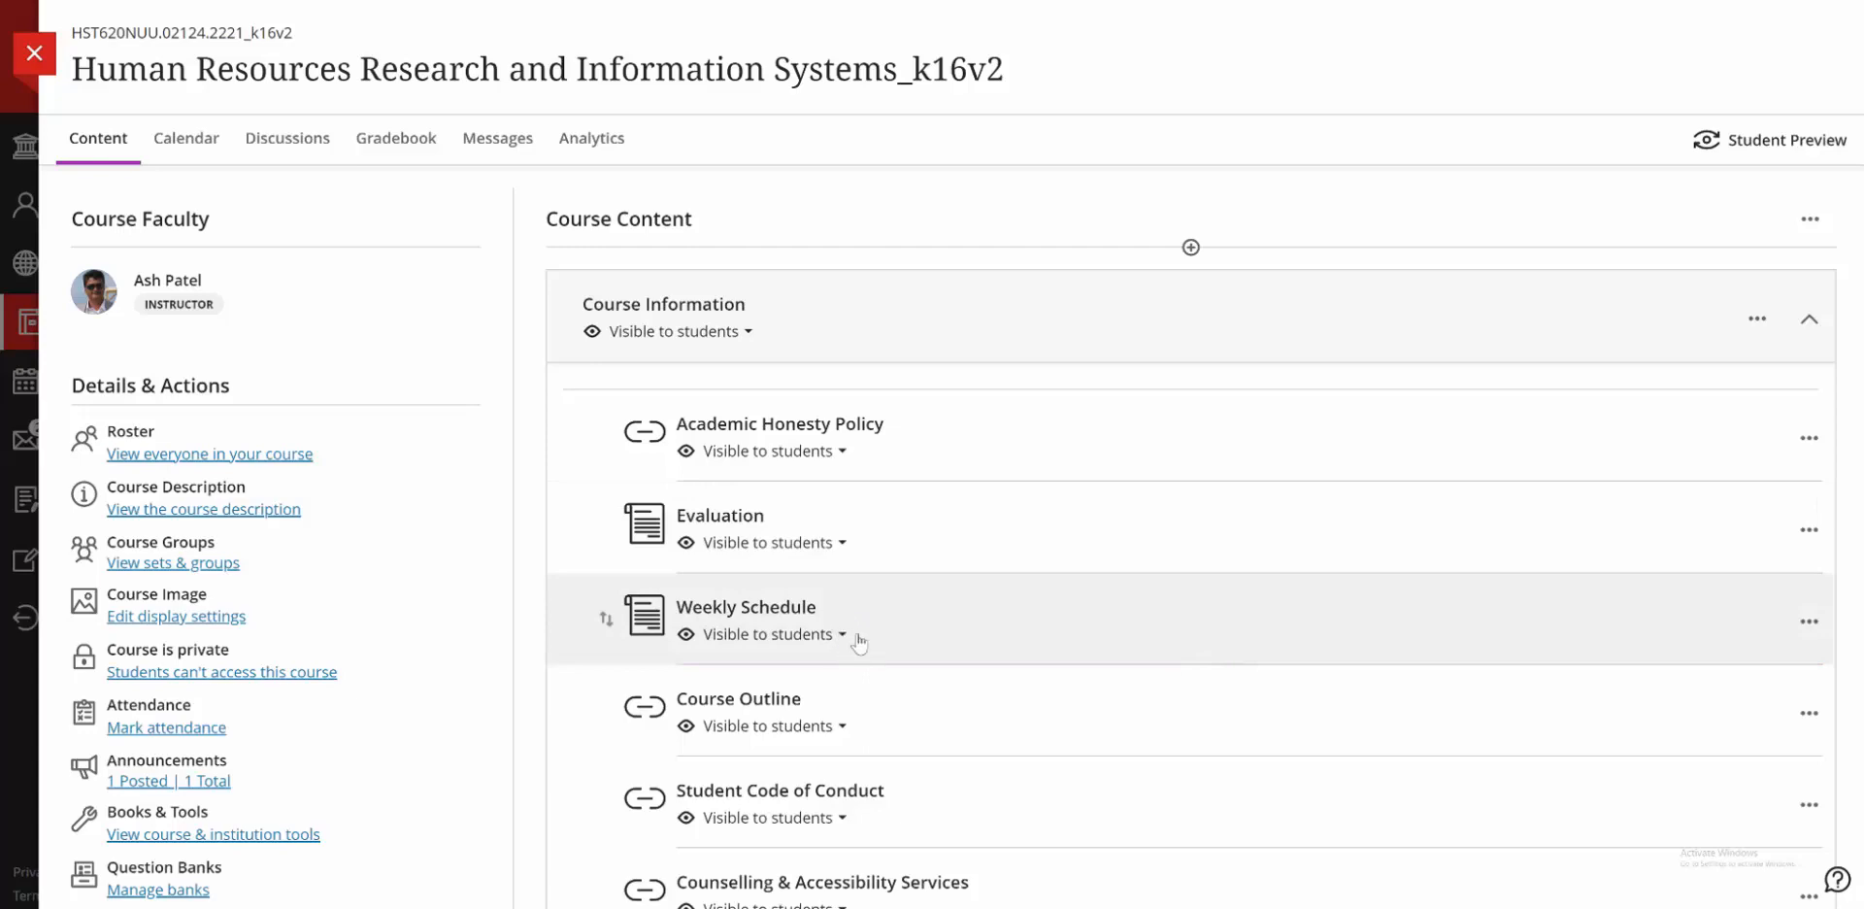
scroll(849, 612, down, 2)
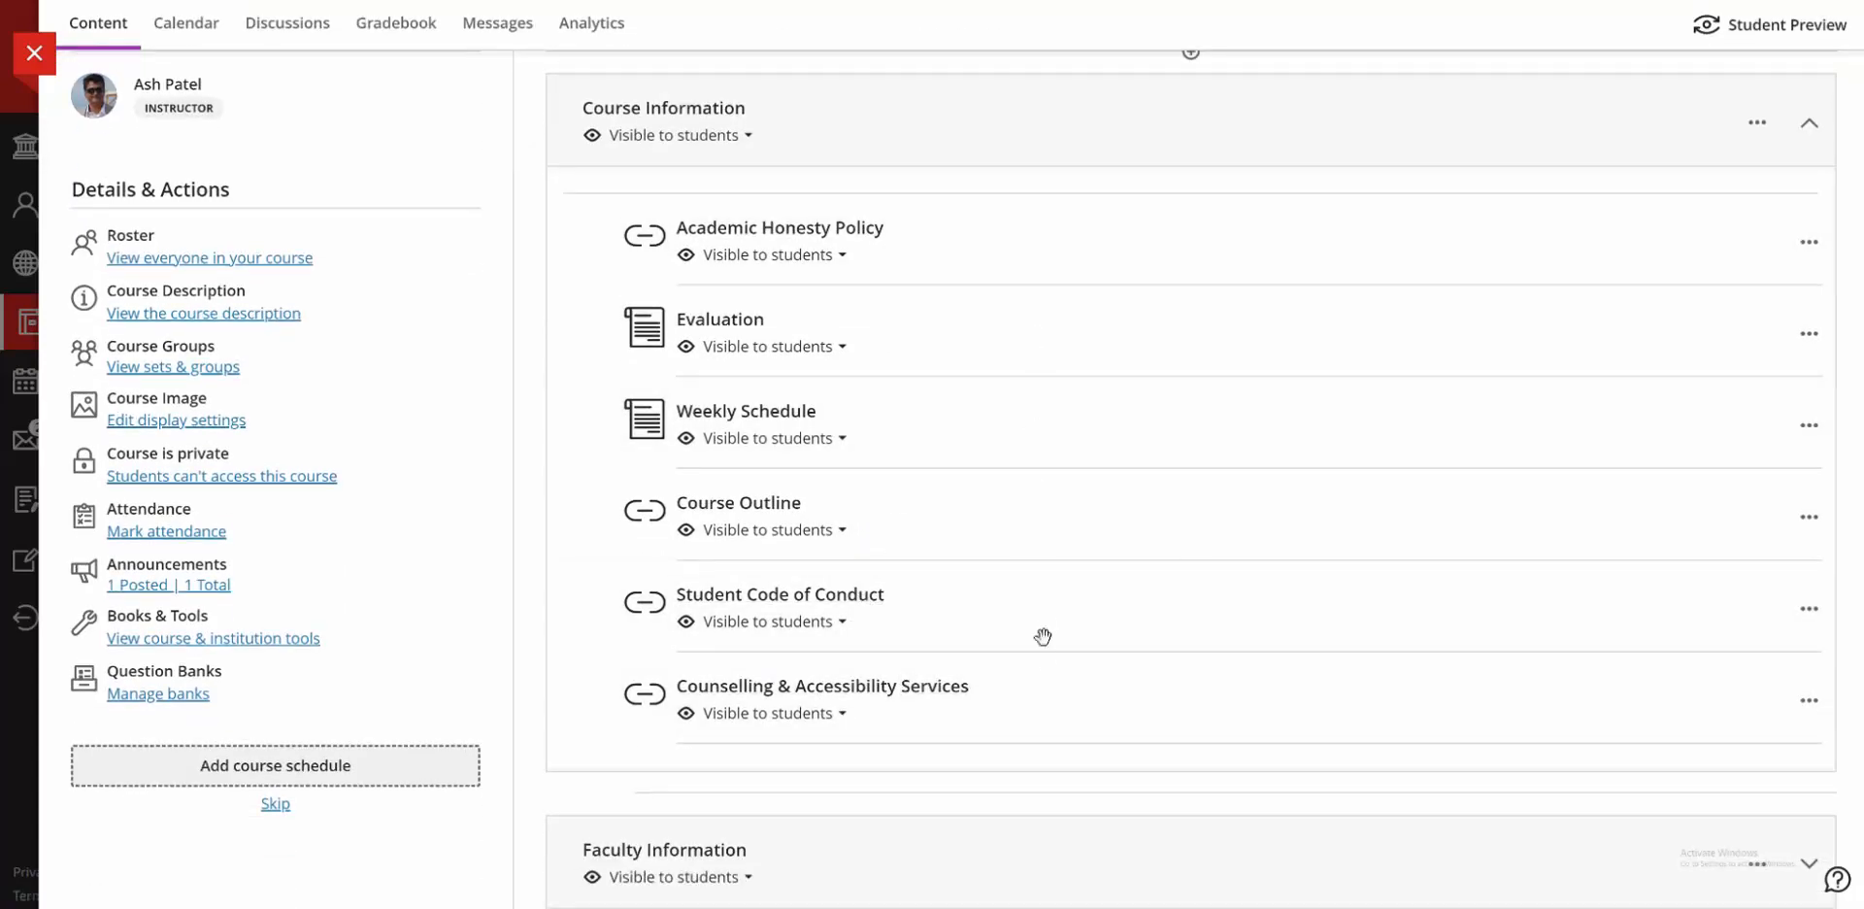
click(1149, 142)
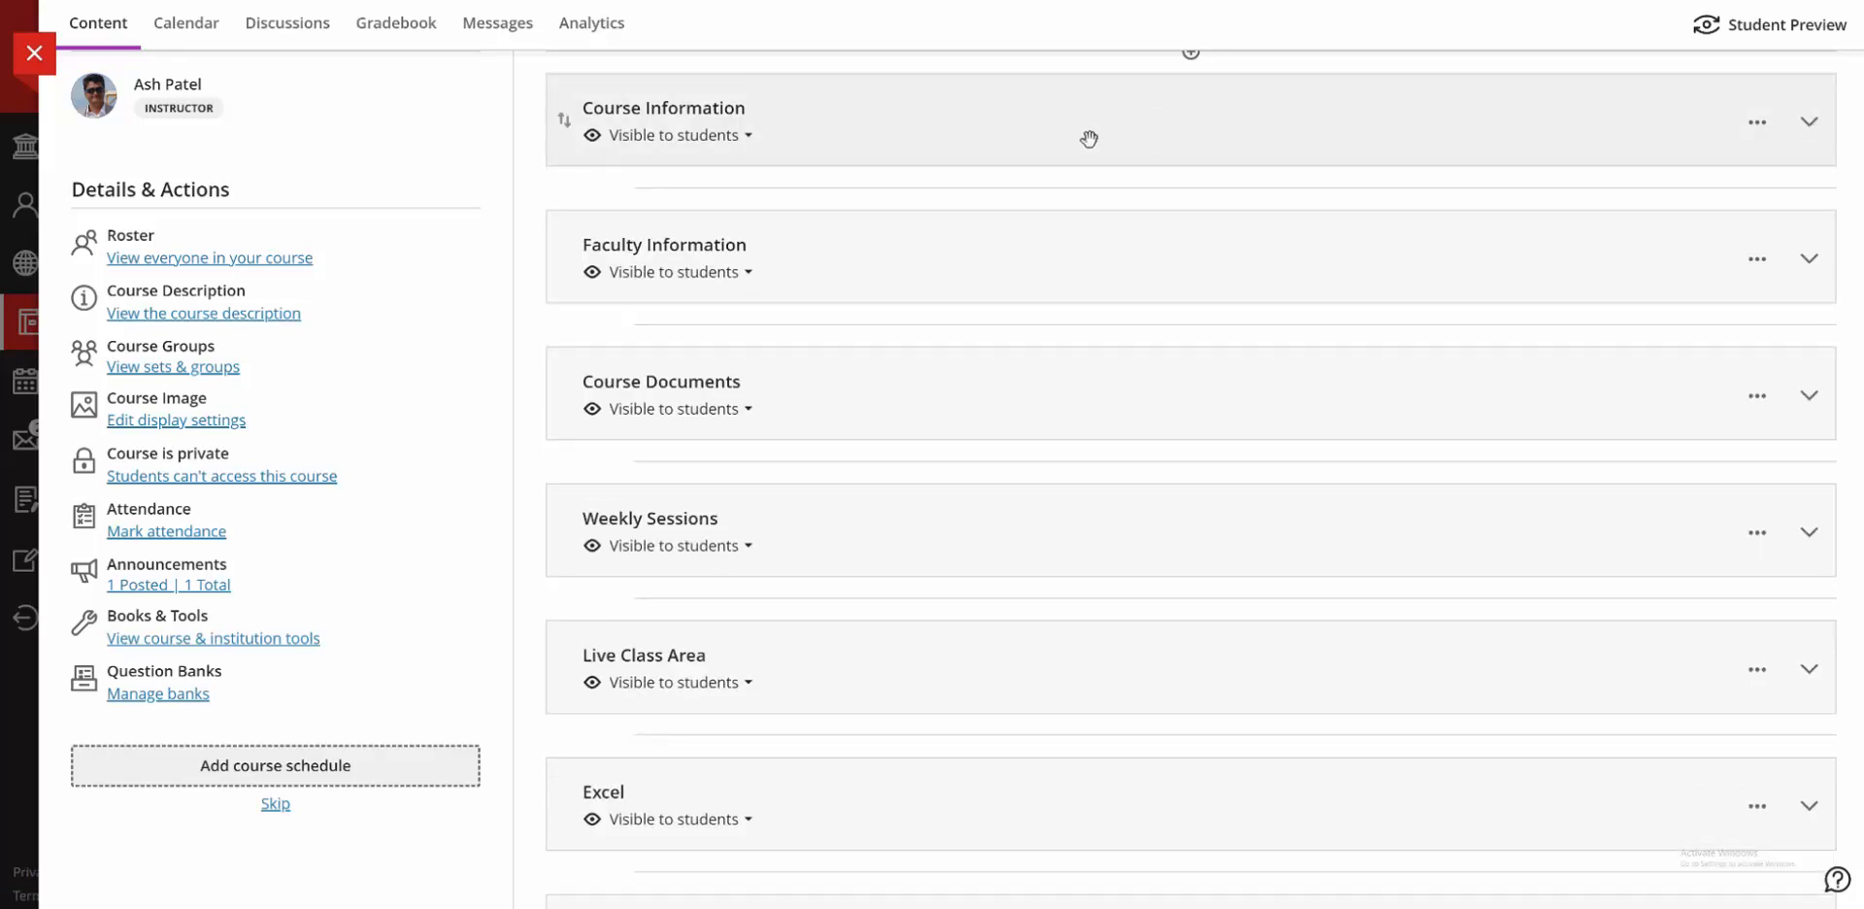
Expand the Faculty Information folder and view the Faculty Information document inside it, closing the document when done.
click(943, 255)
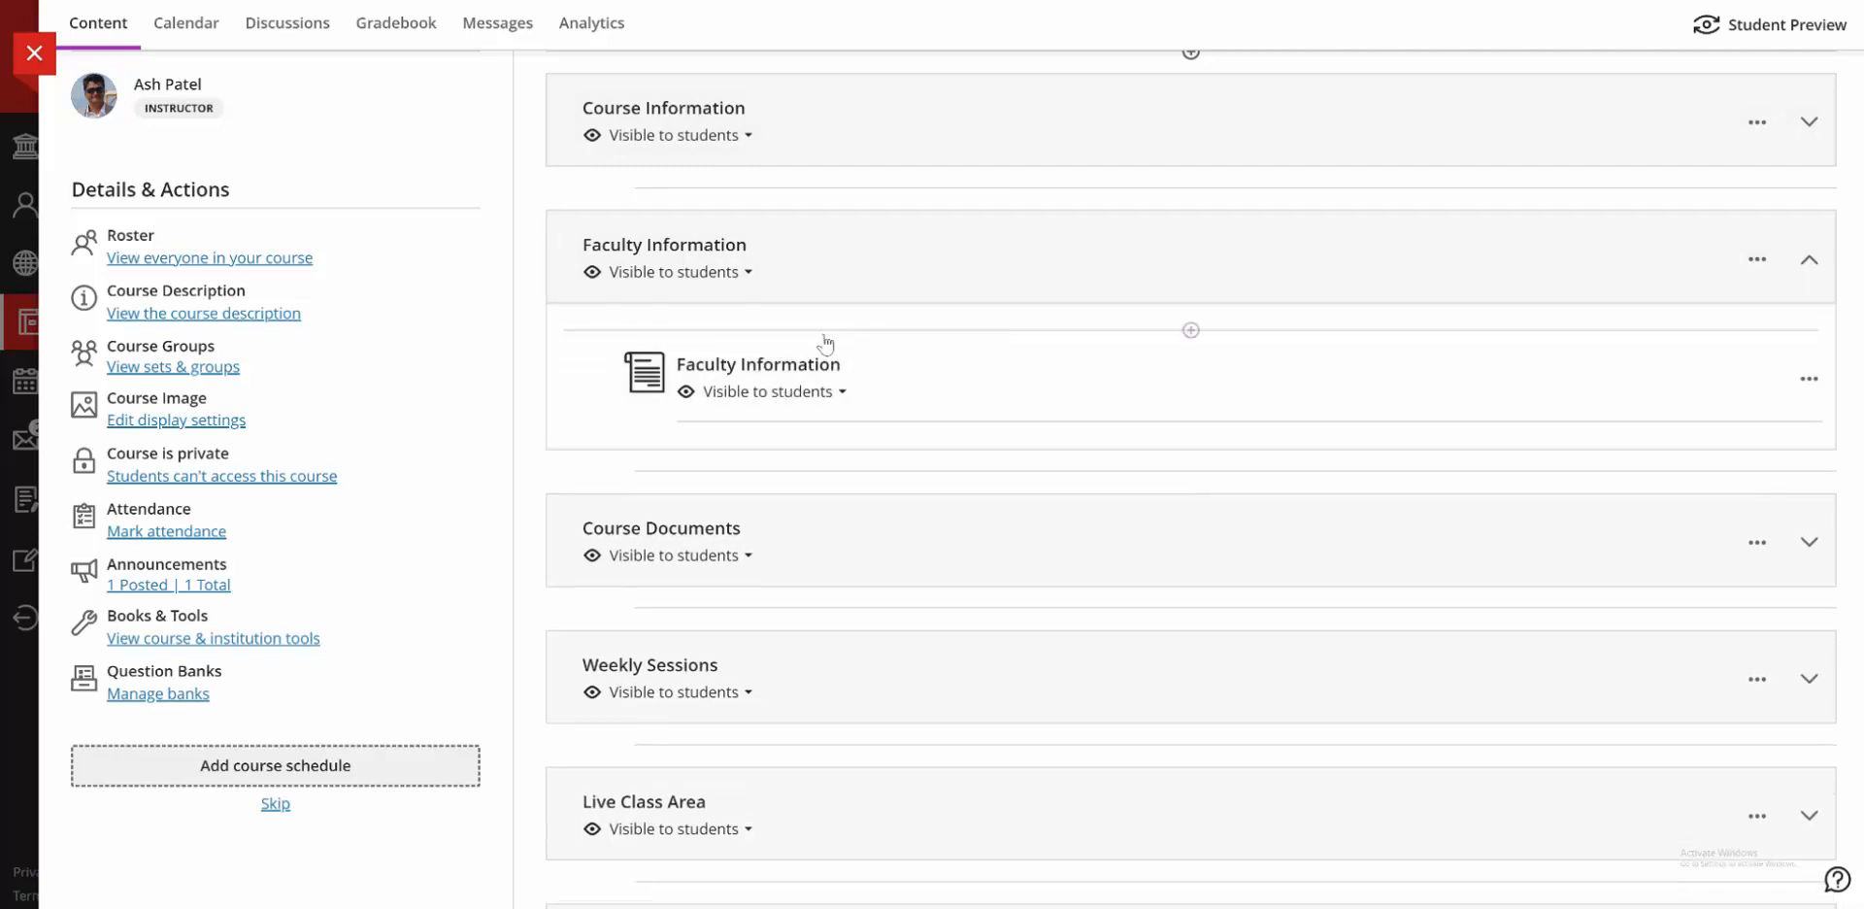
click(965, 248)
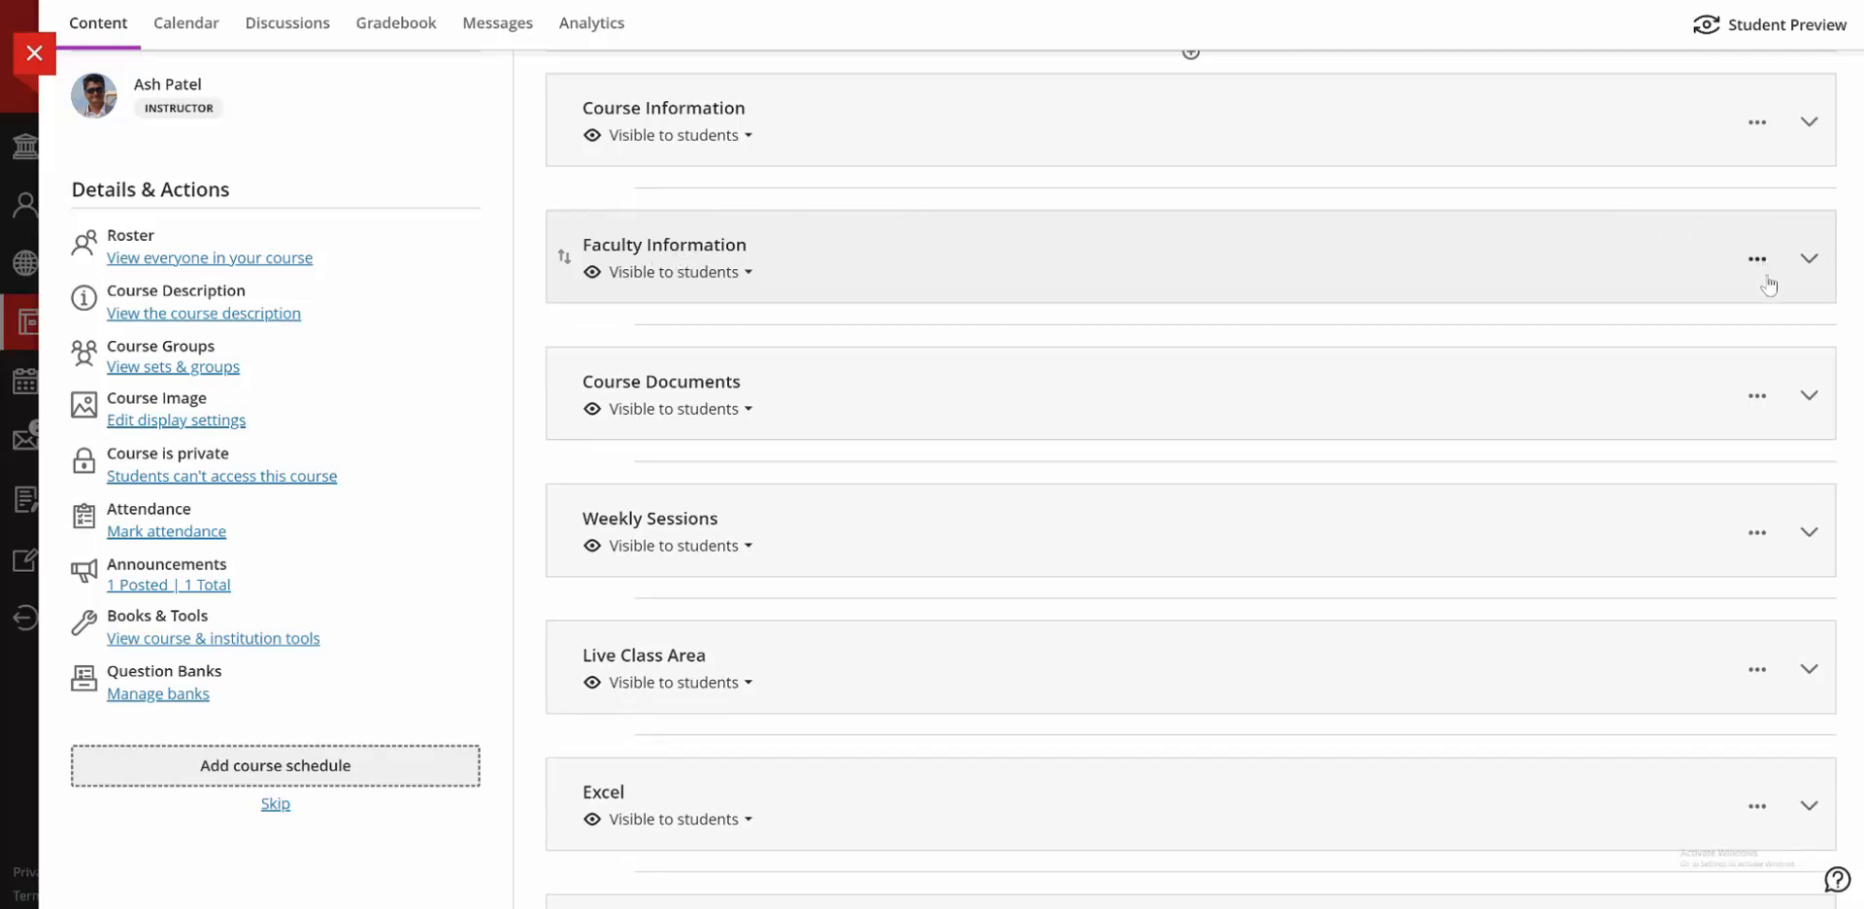
click(1009, 266)
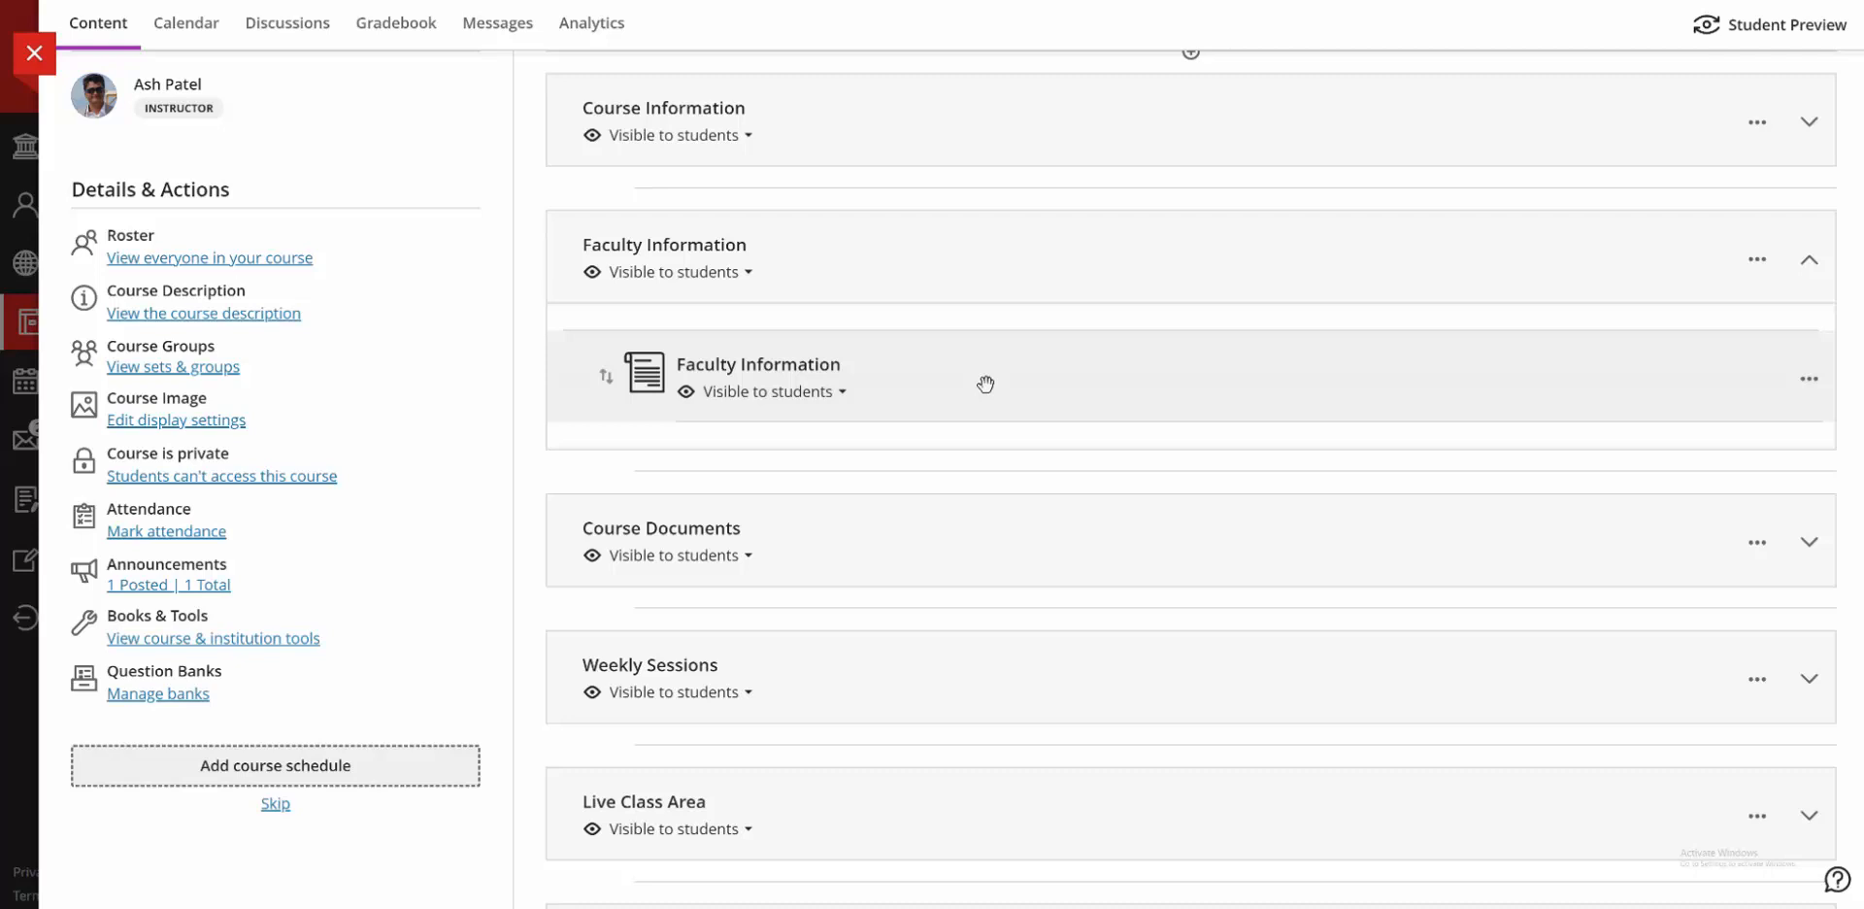
click(1047, 365)
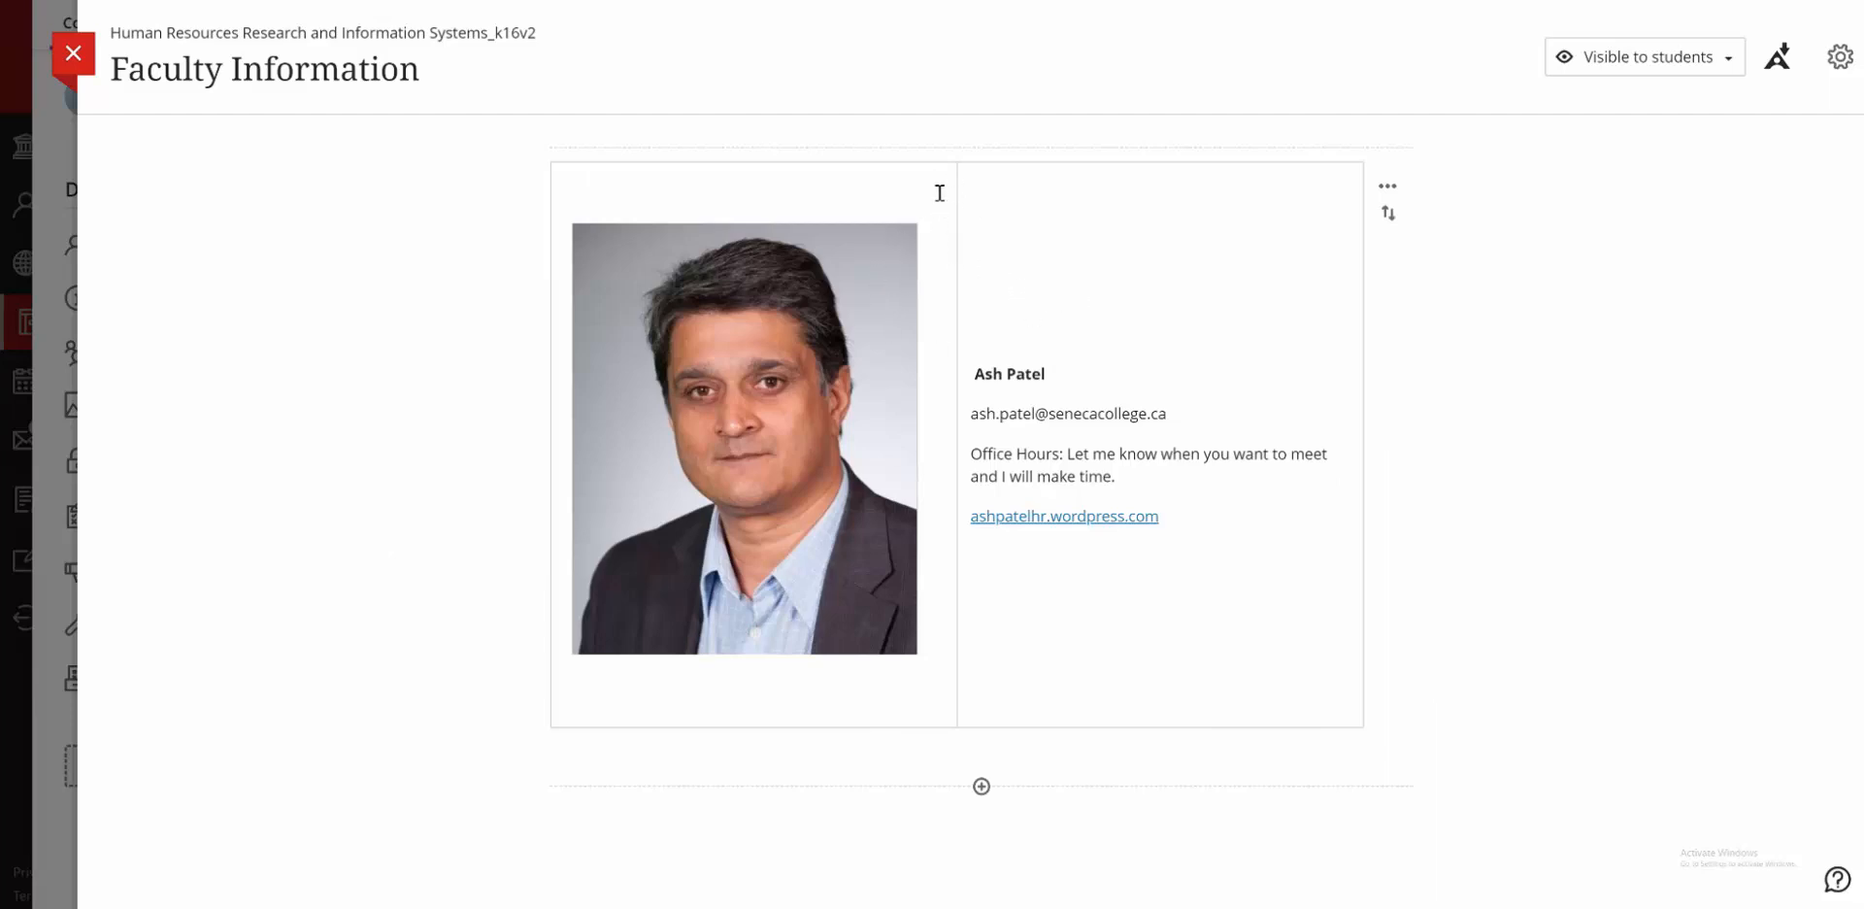
click(73, 54)
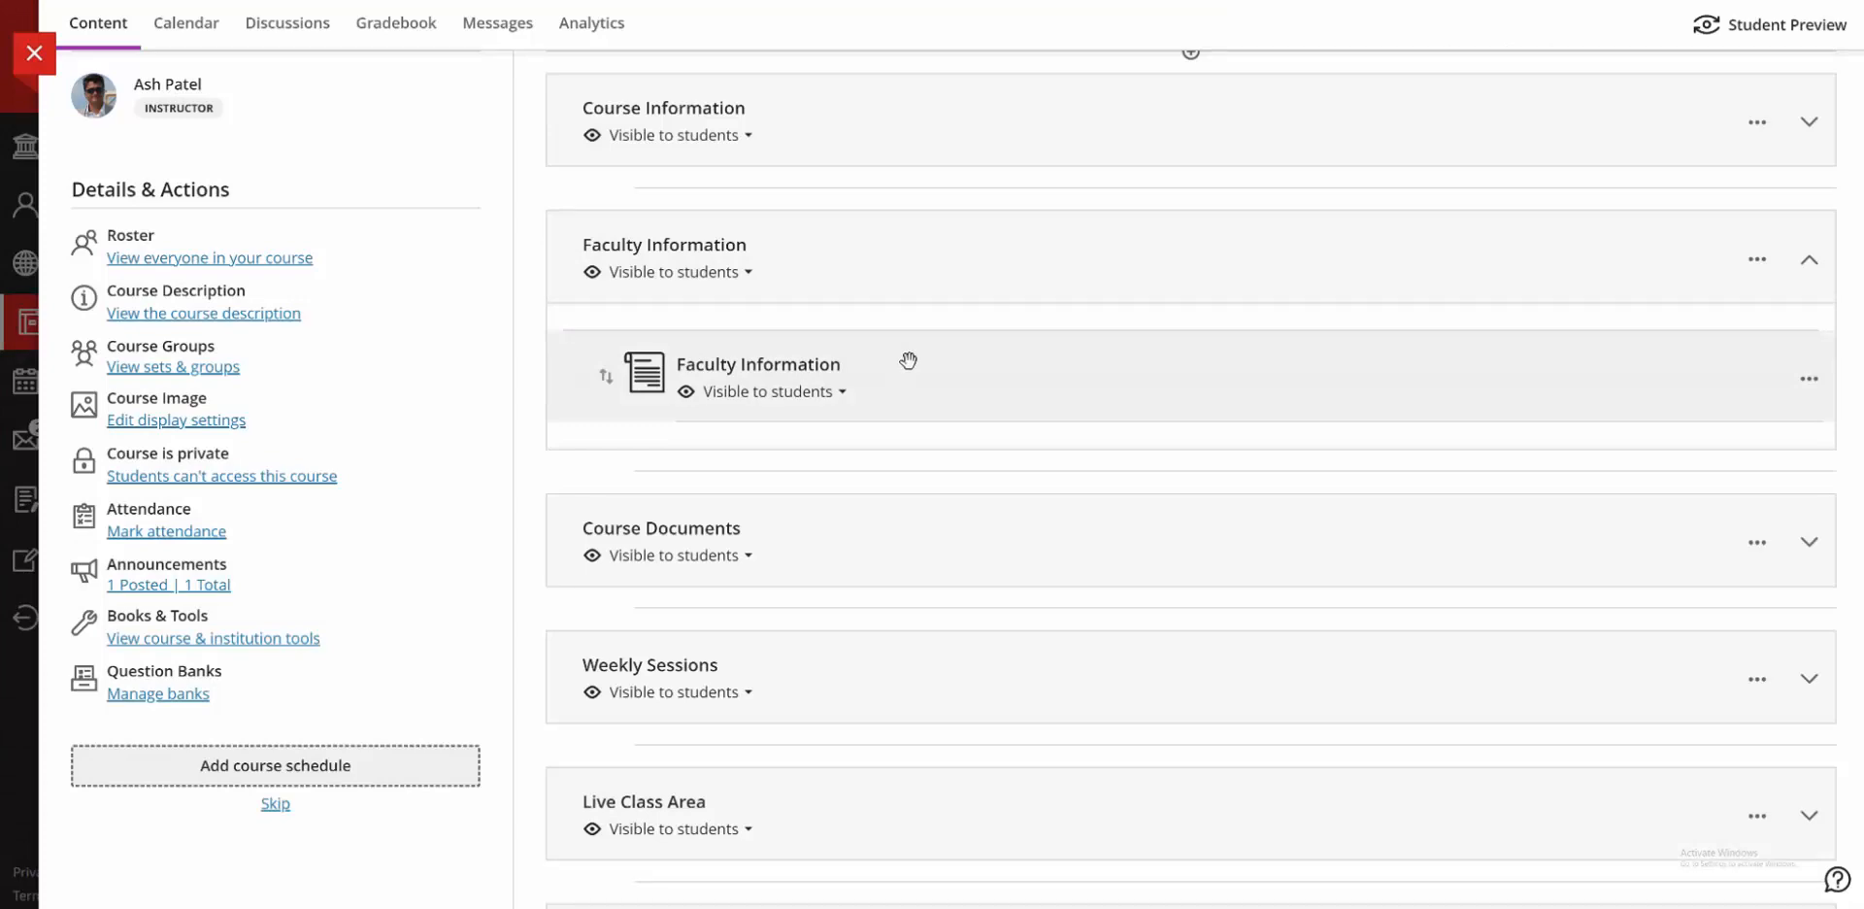
Move the Faculty Information document to the start of the Course Information folder and collapse that folder.
scroll(908, 361, down, 3)
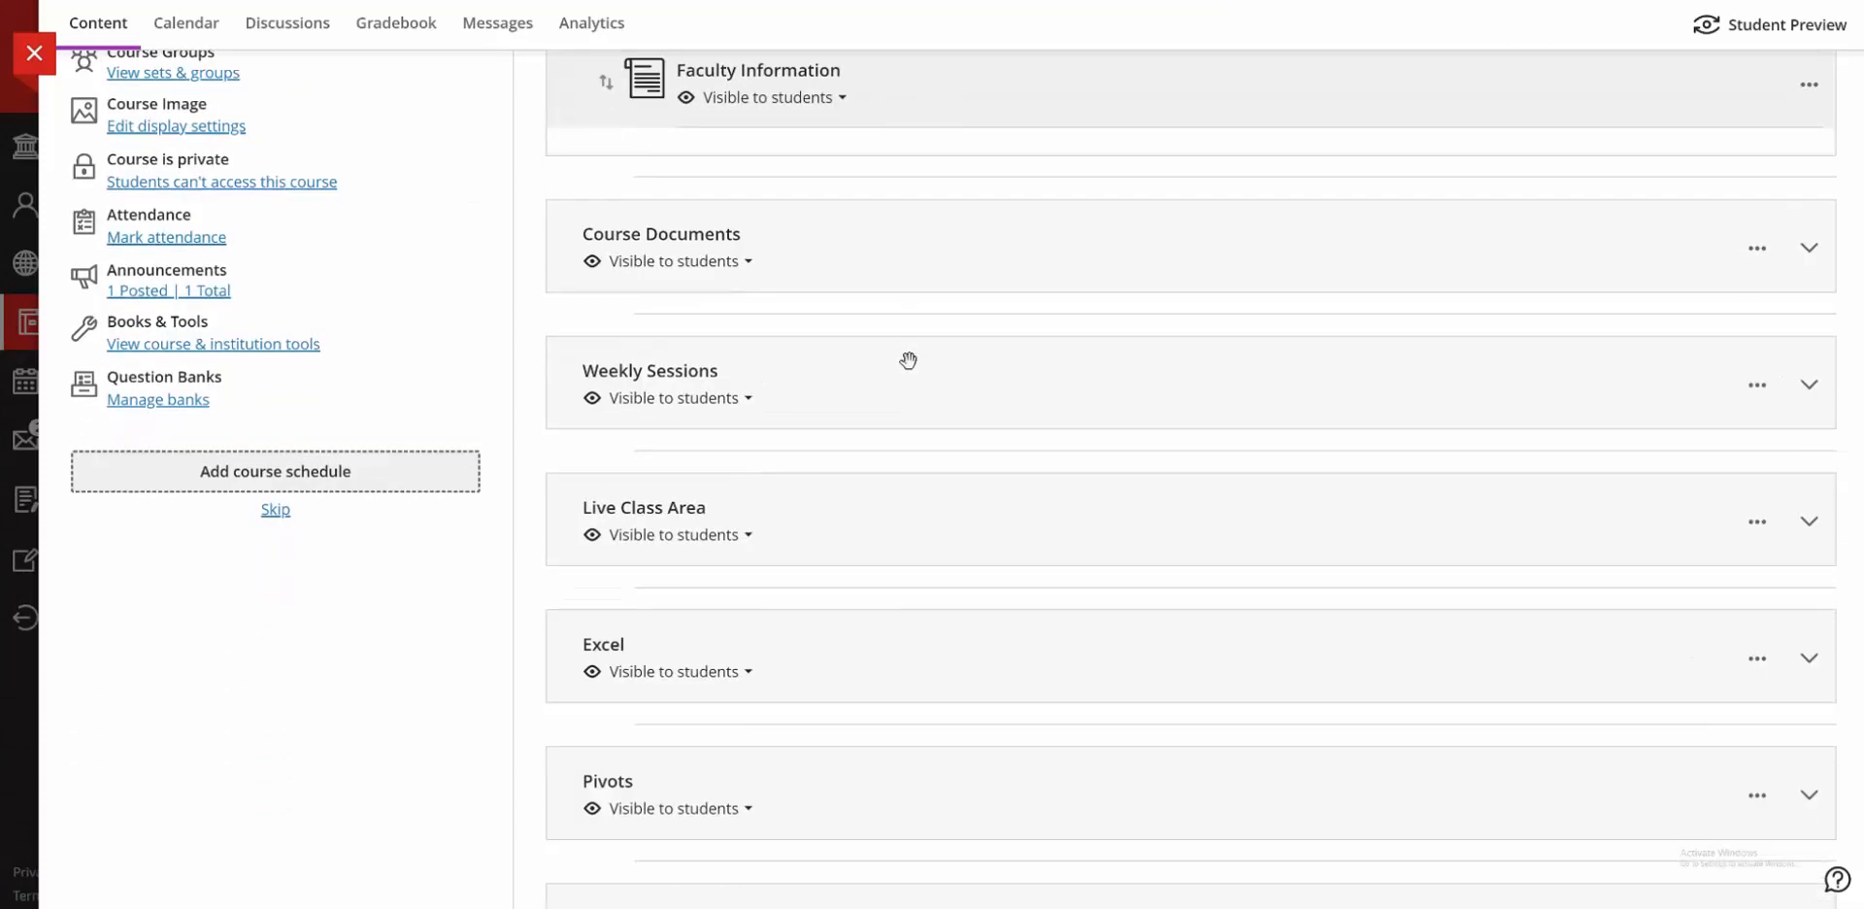
scroll(908, 361, up, 3)
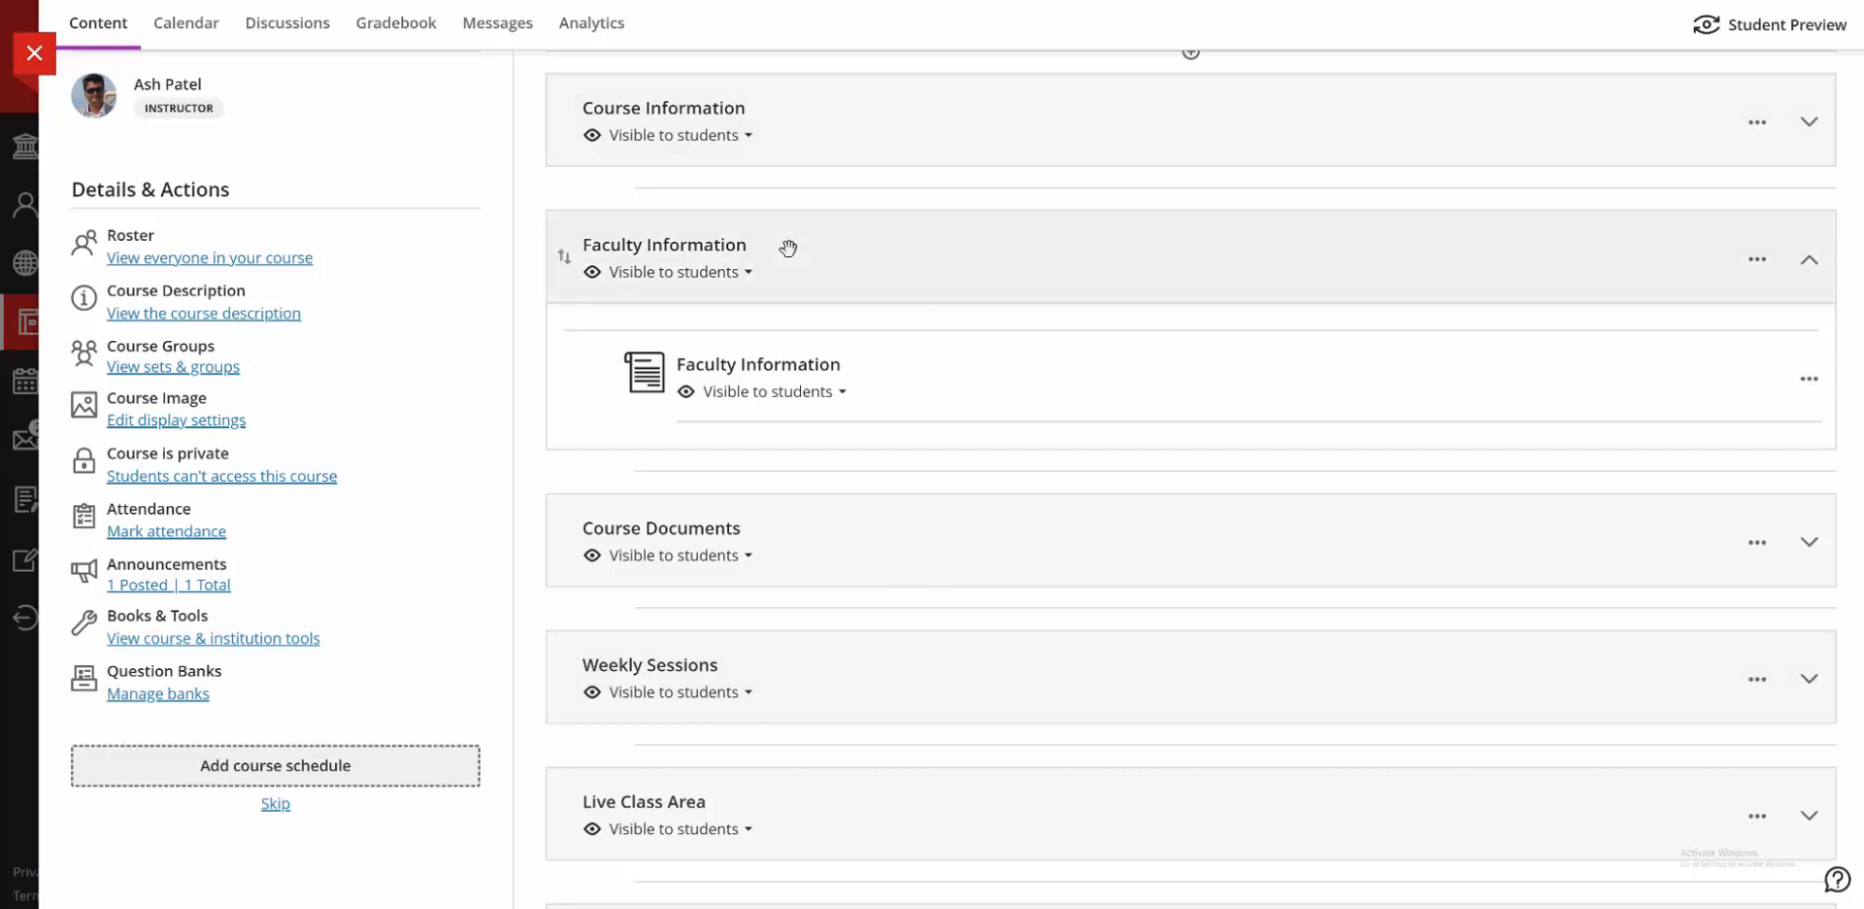
click(953, 131)
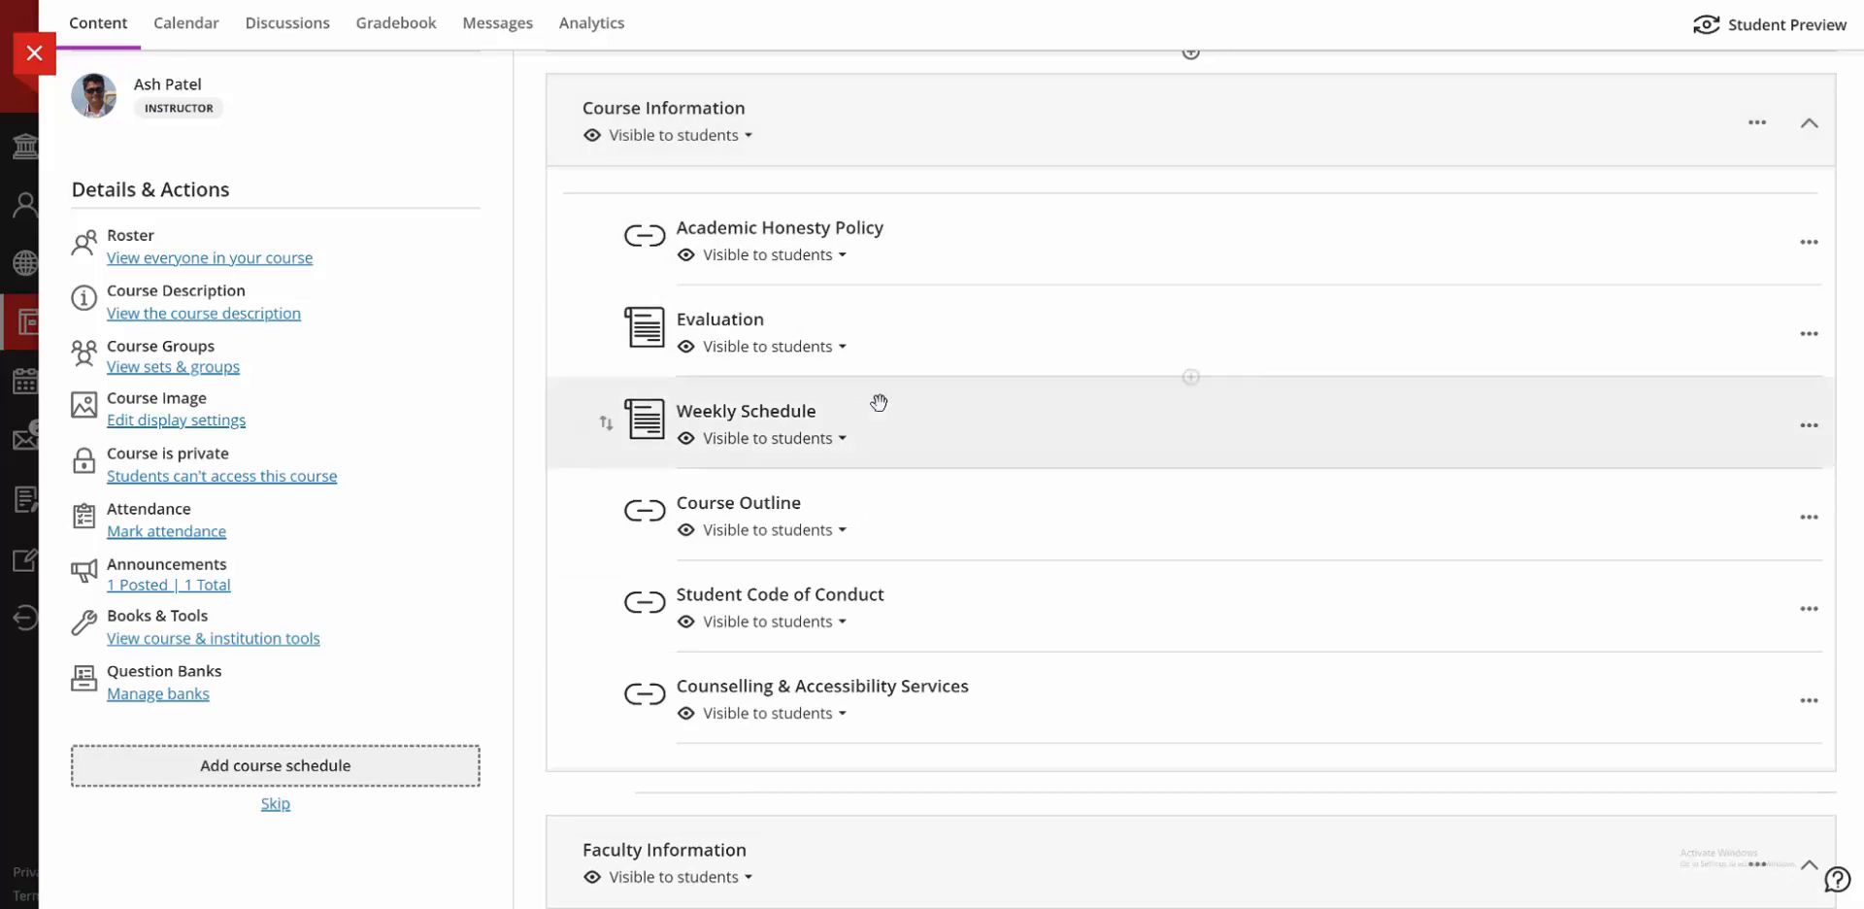
scroll(882, 354, down, 3)
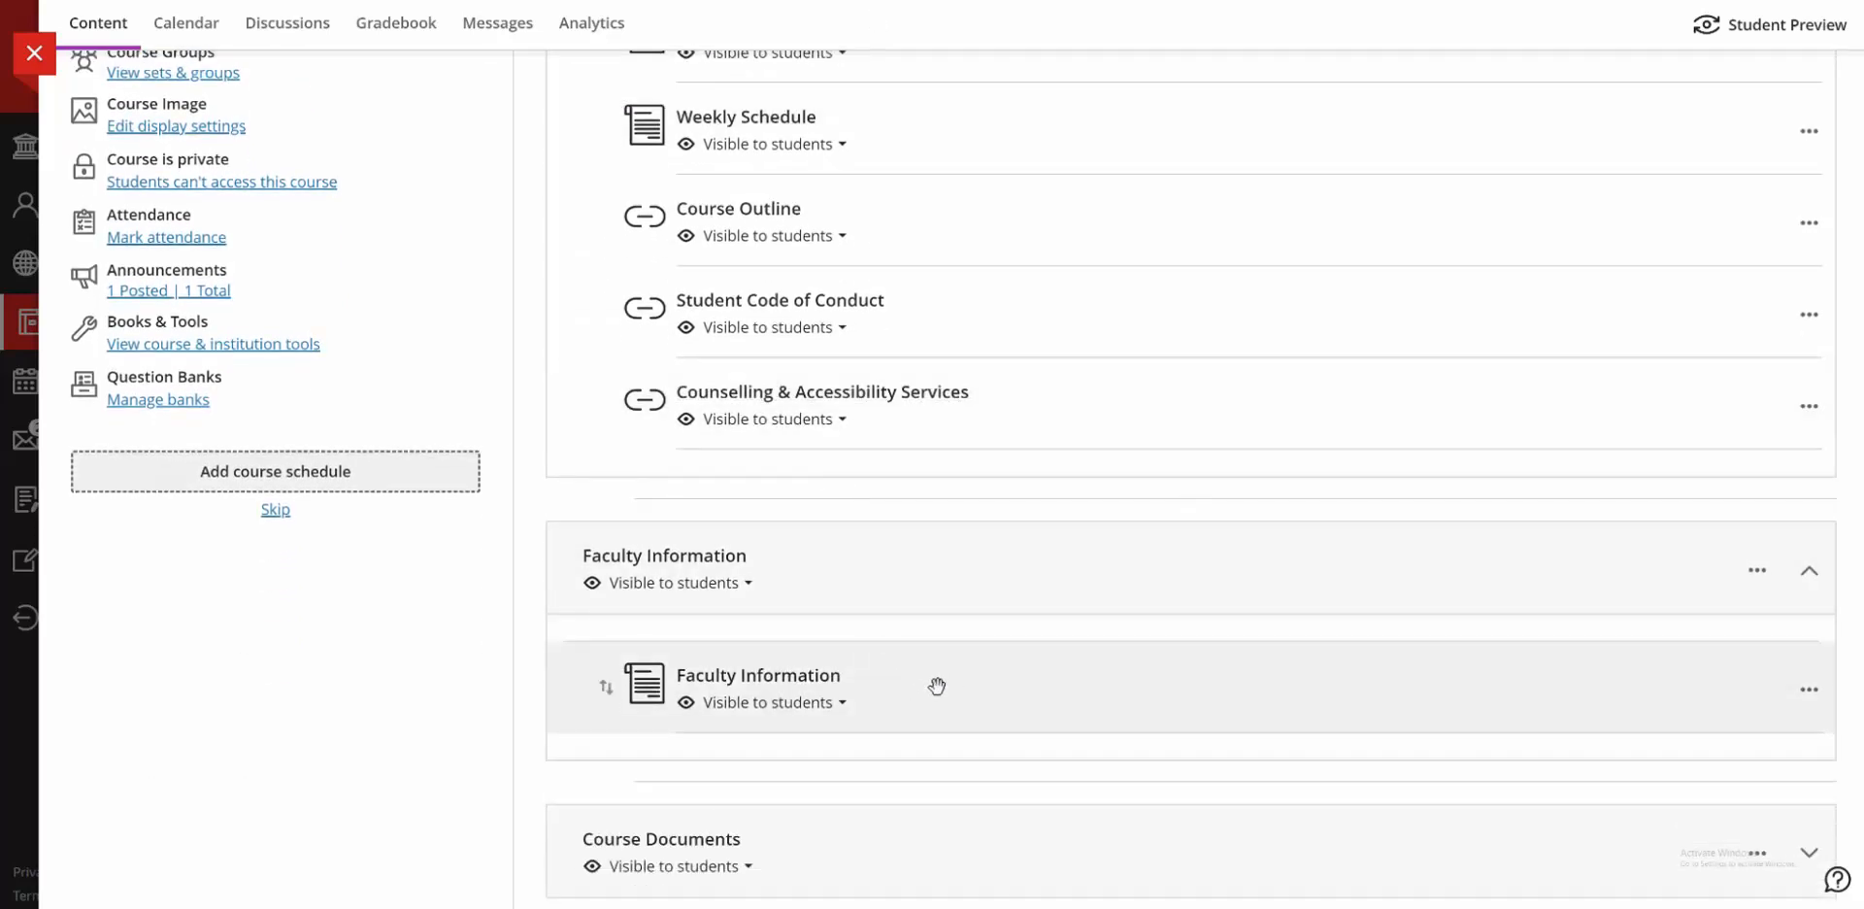
drag(991, 653, 991, 188)
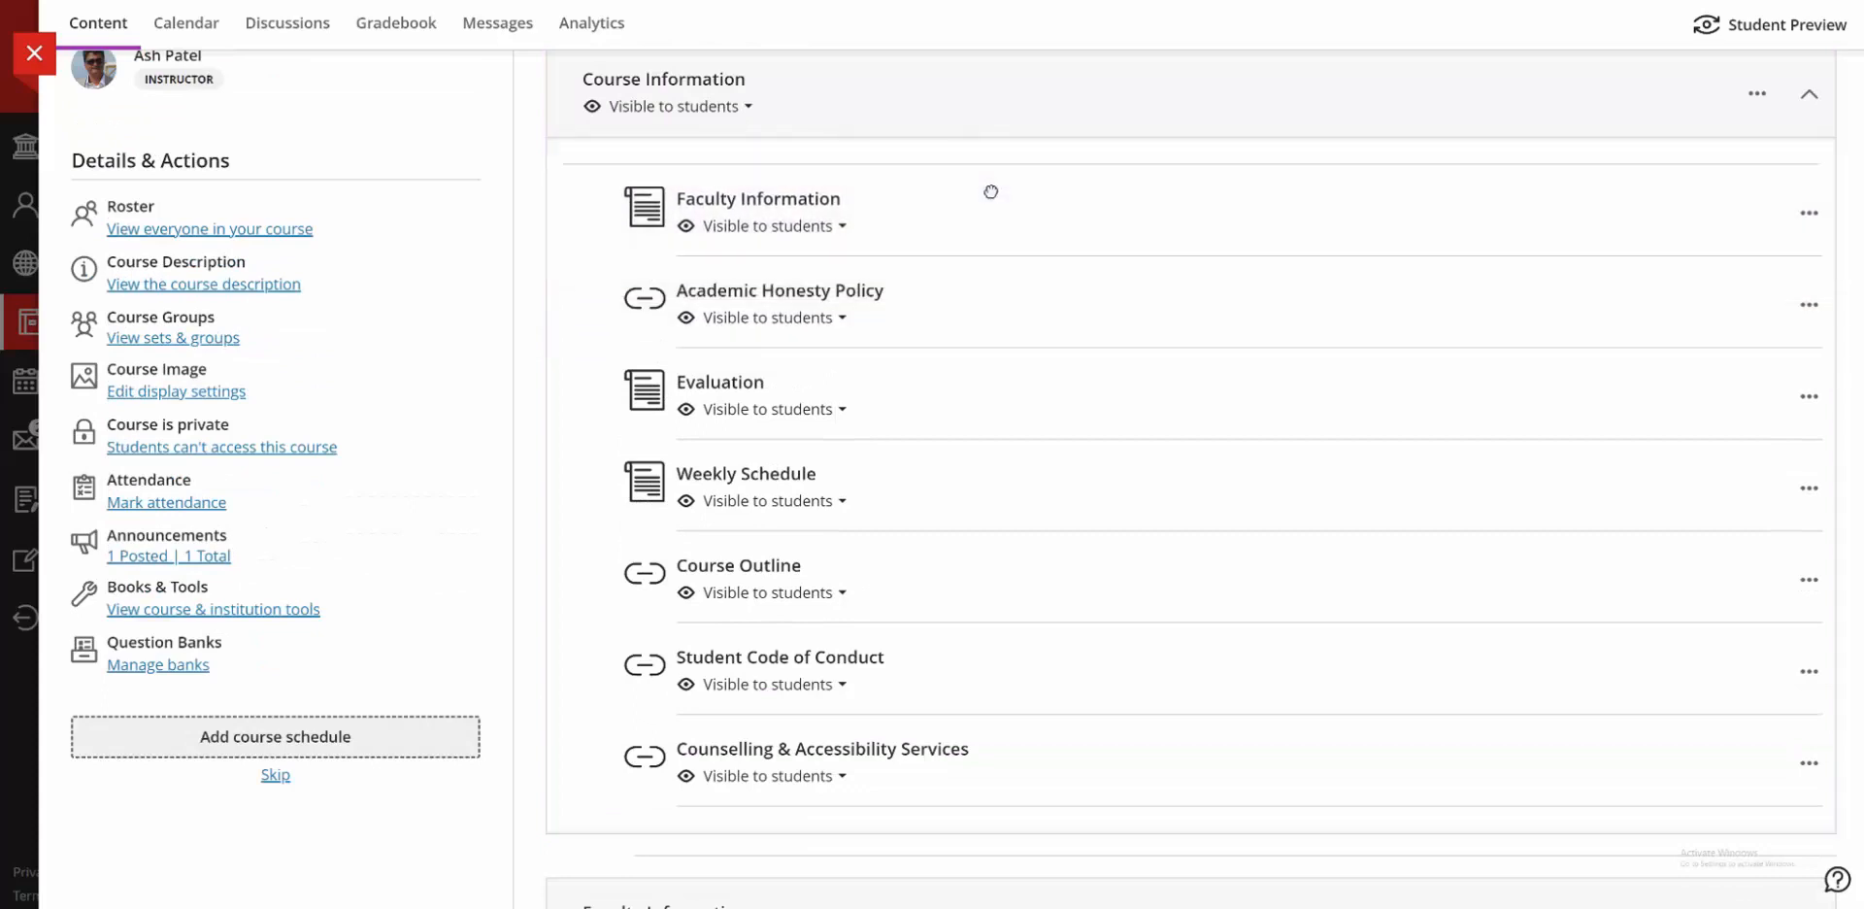
click(905, 90)
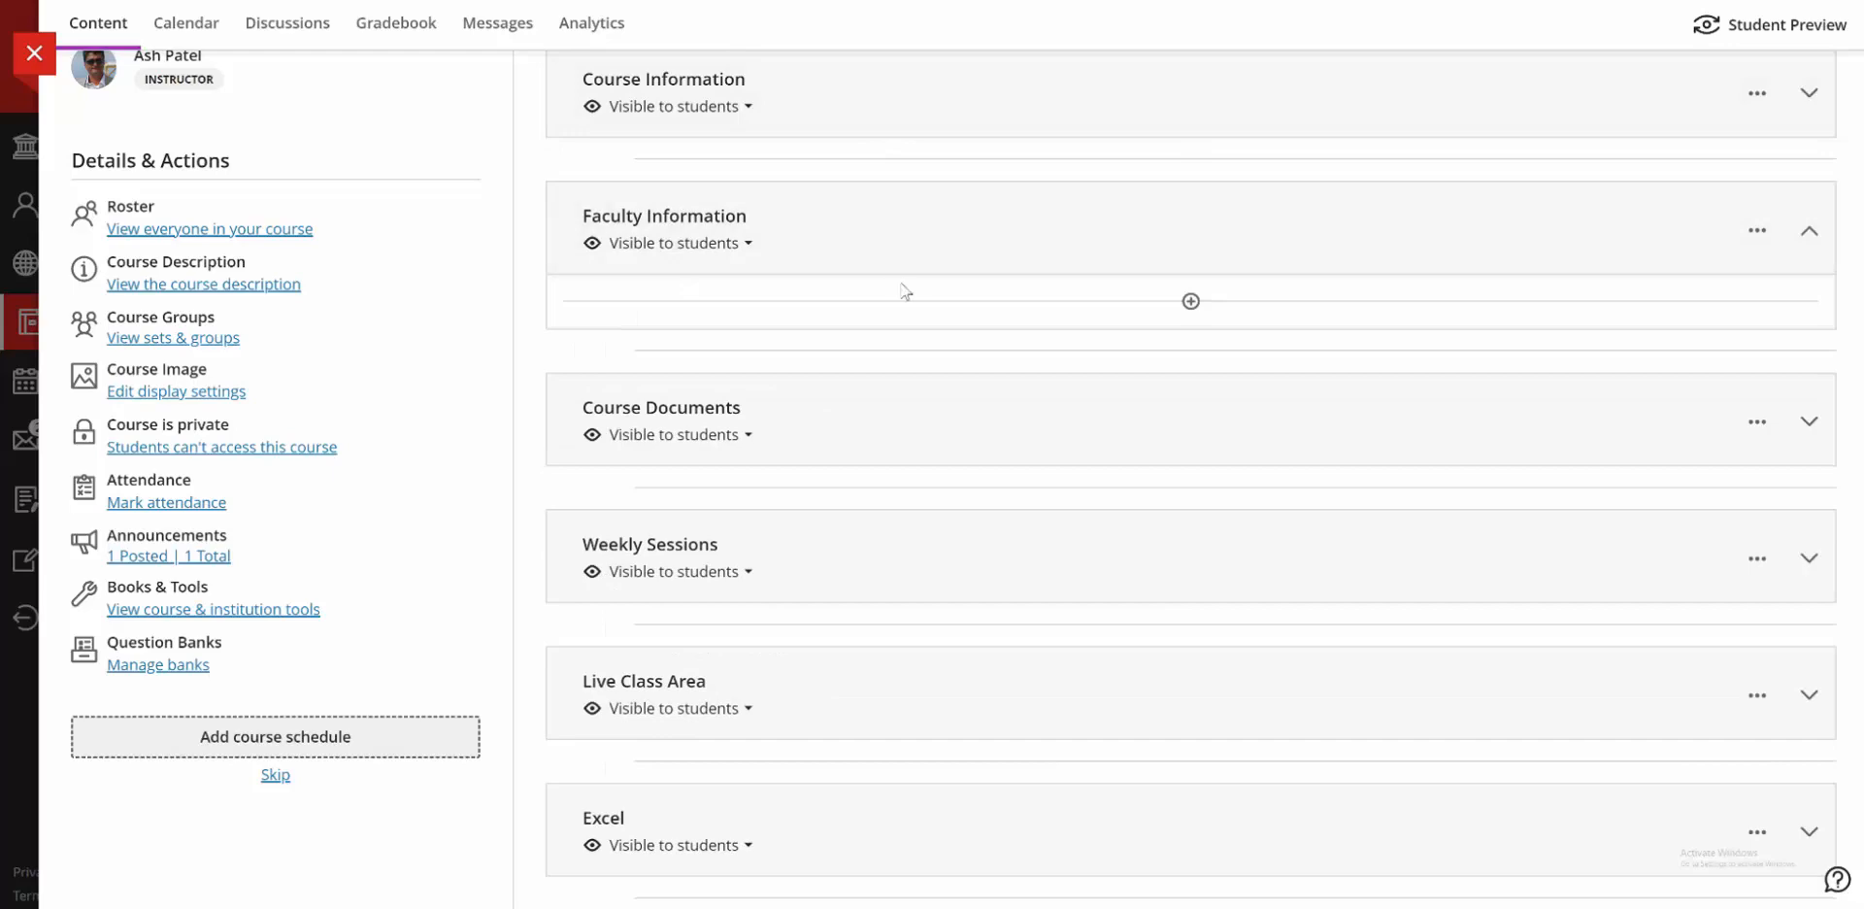
Delete the emptied Faculty Information folder from the course content.
click(1759, 233)
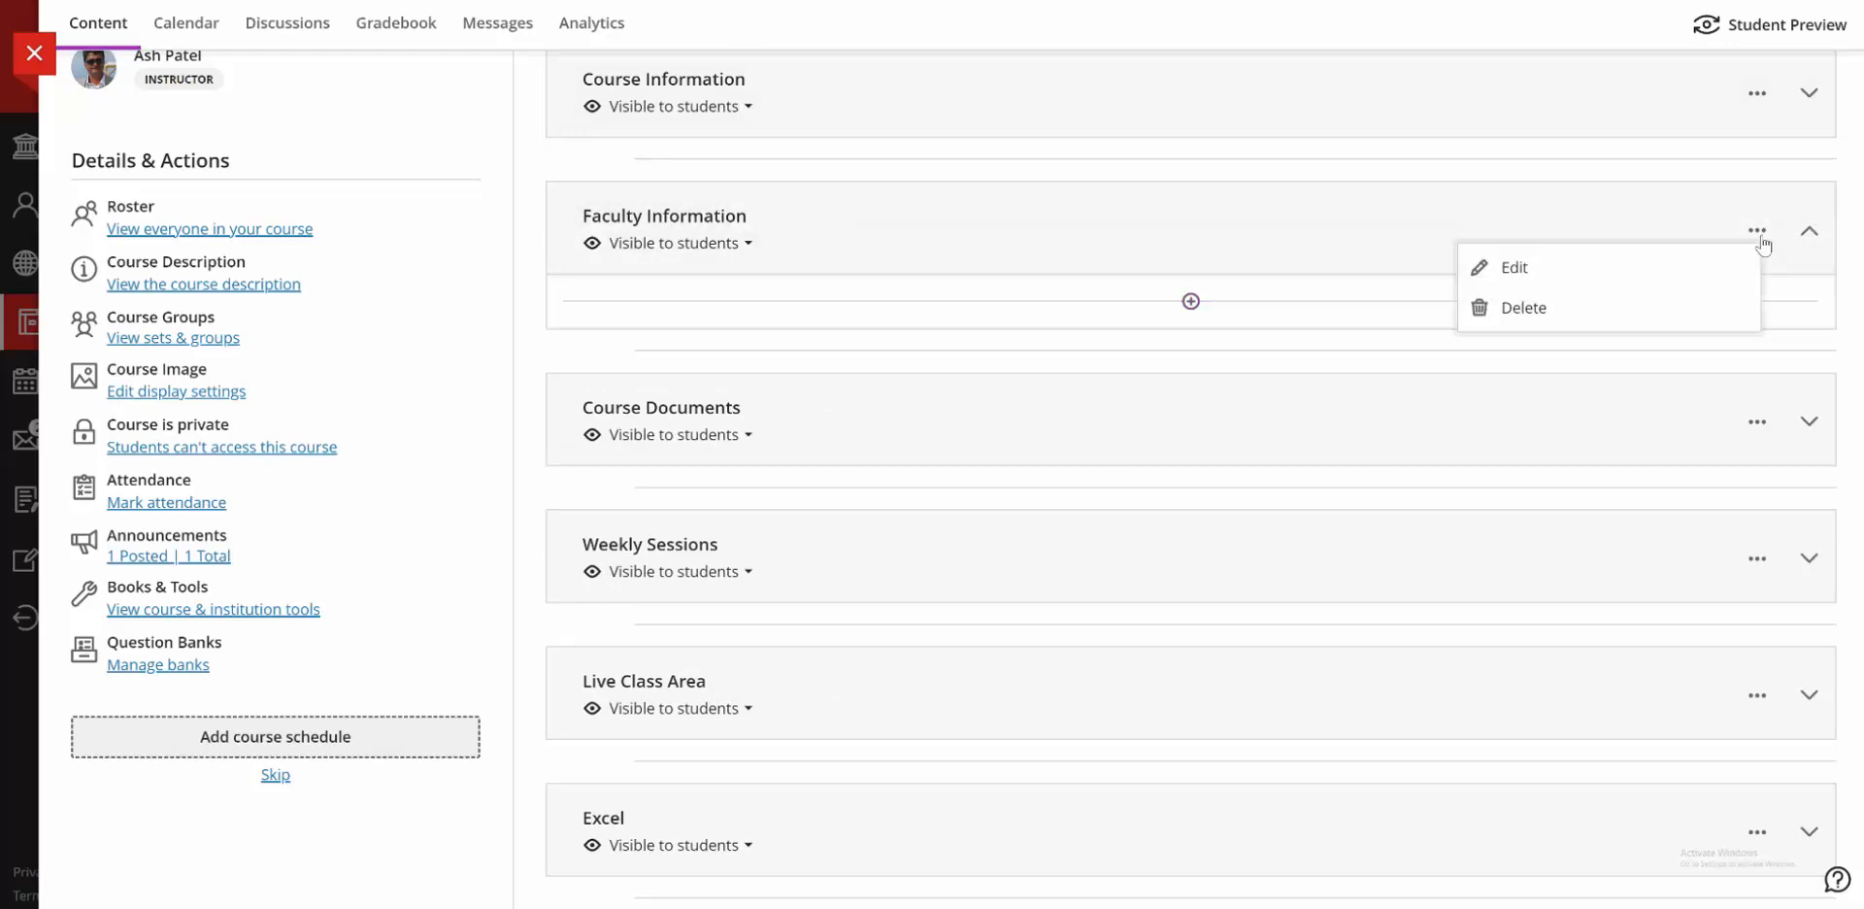
click(1523, 307)
click(1125, 540)
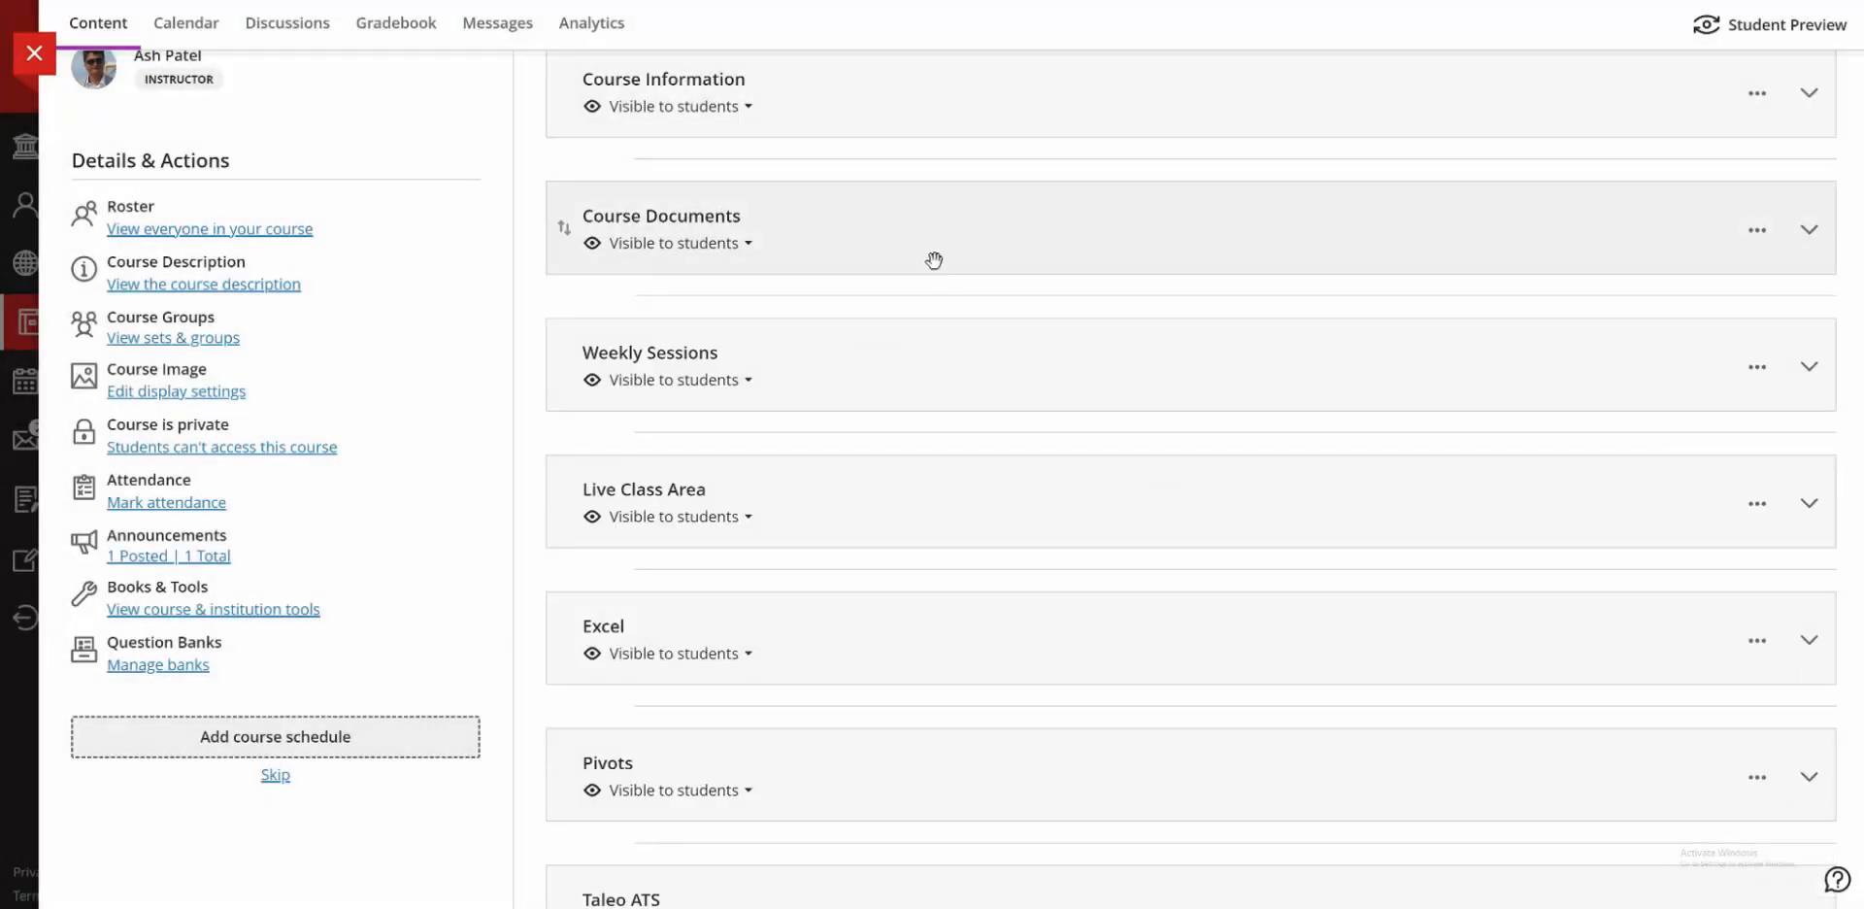
Look over the remaining course folders and open the Faculty Information document inside Course Information for editing.
scroll(821, 568, down, 2)
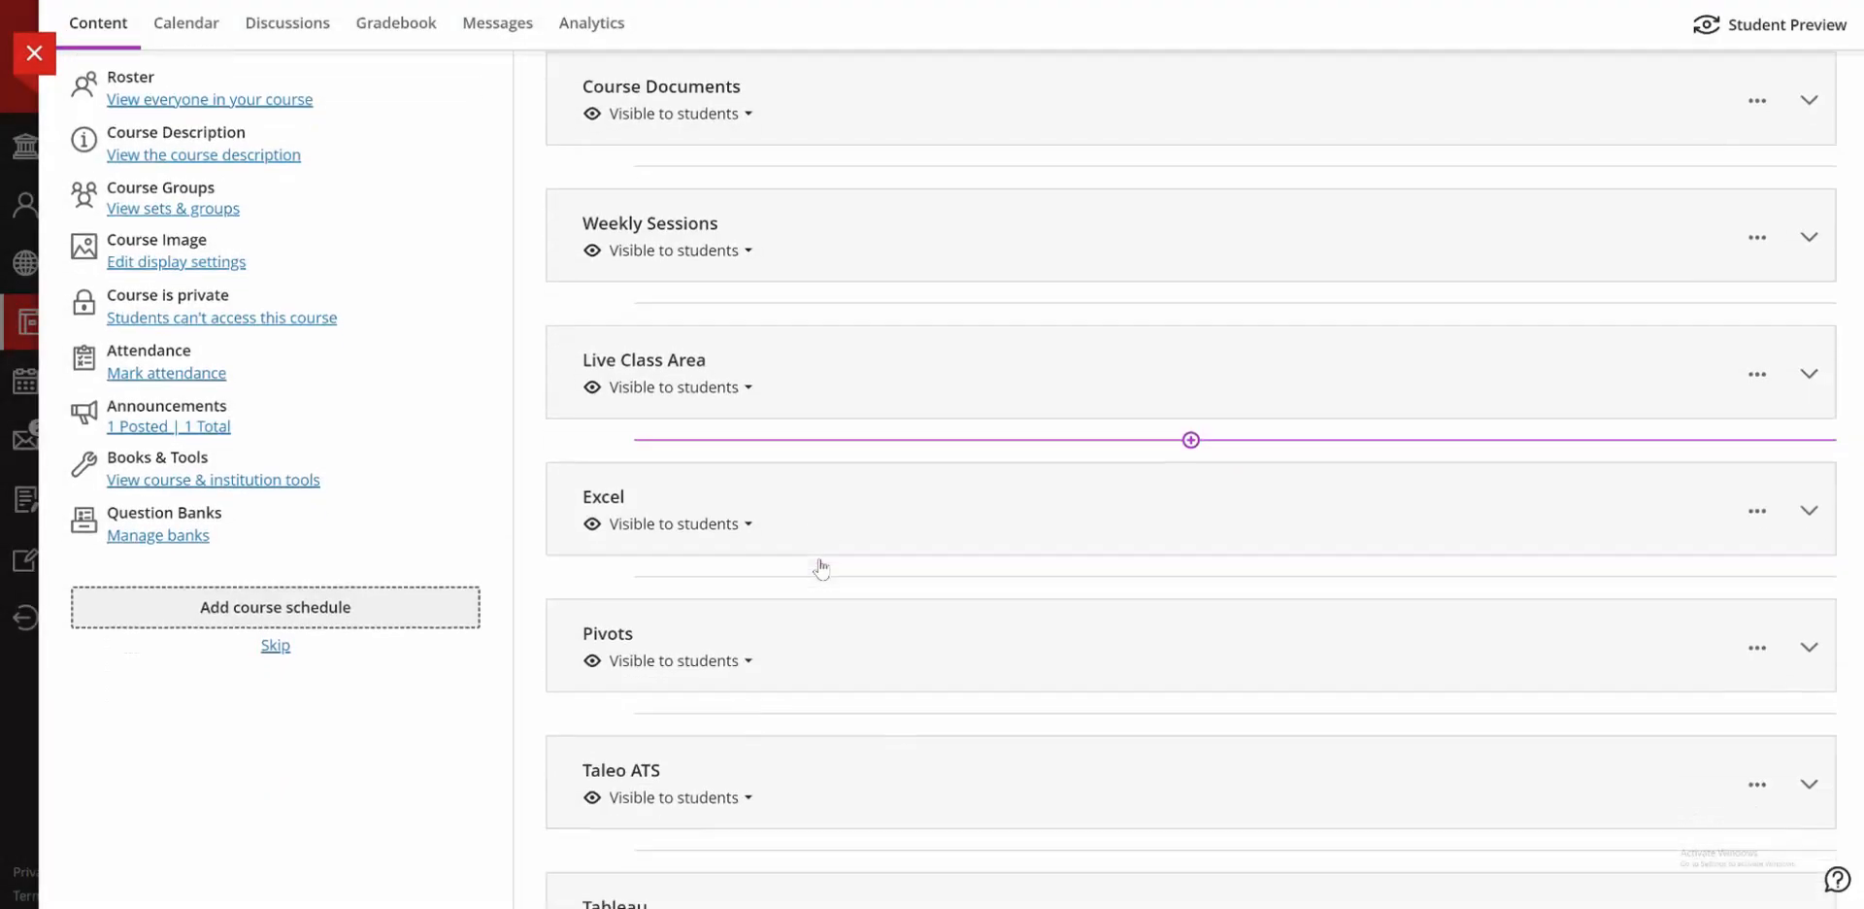
scroll(821, 568, down, 3)
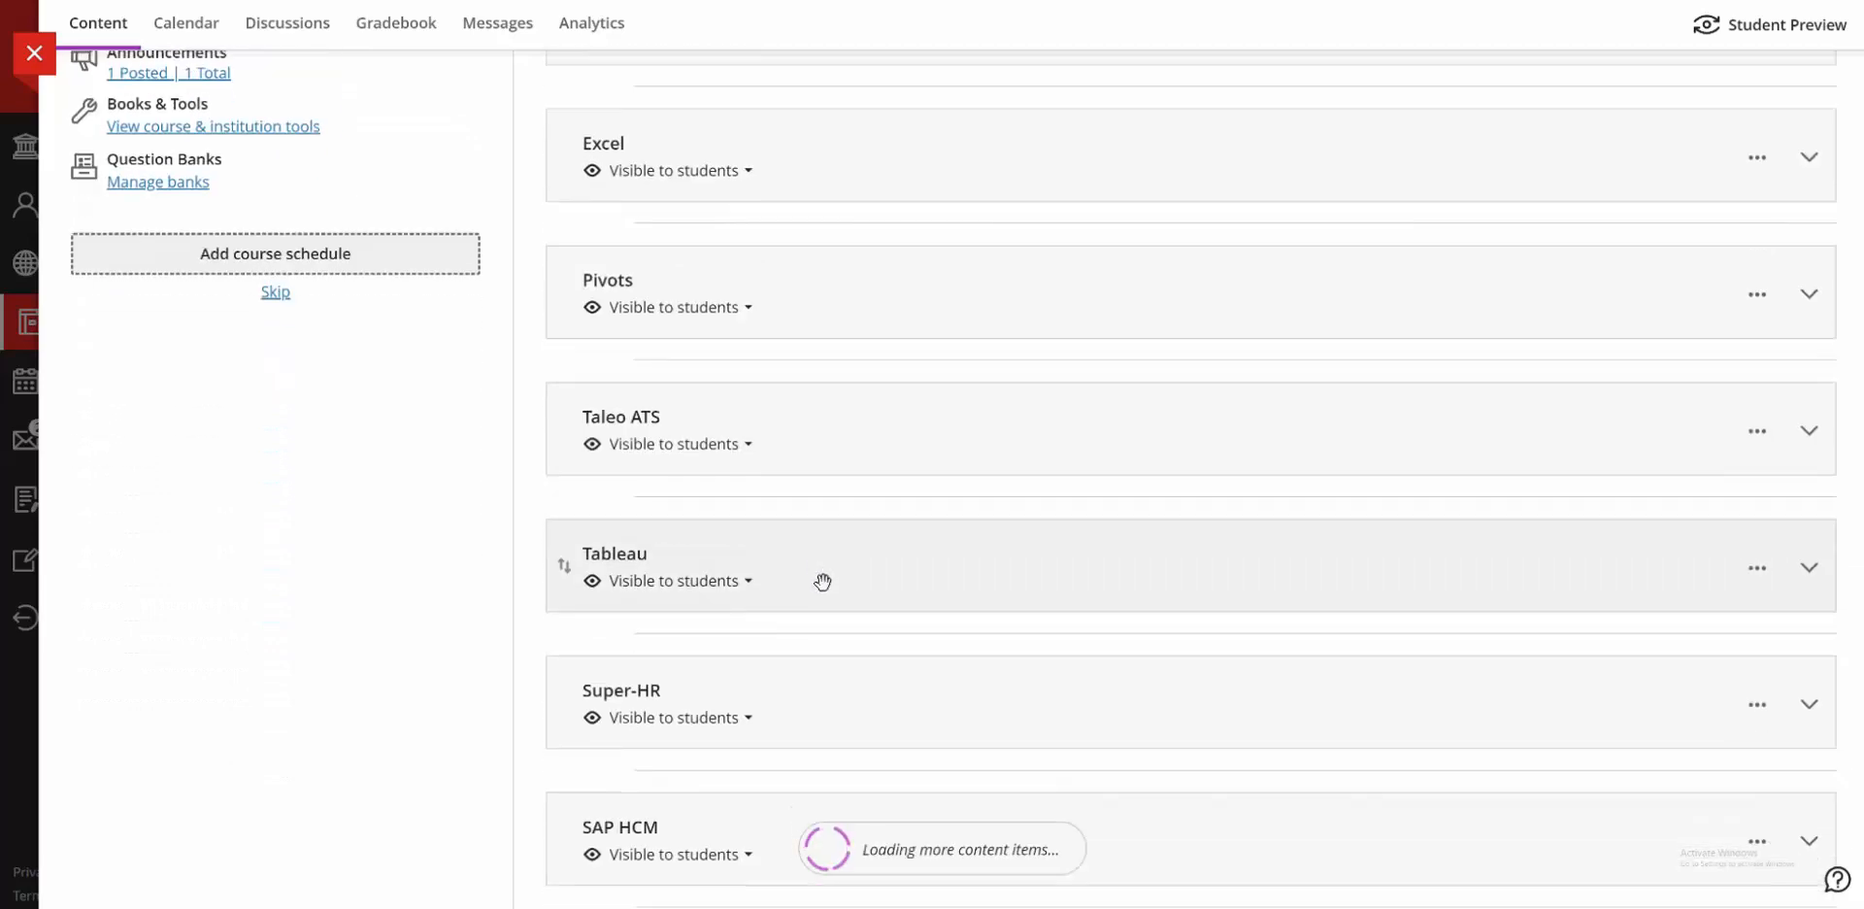
scroll(821, 648, down, 4)
scroll(820, 648, up, 2)
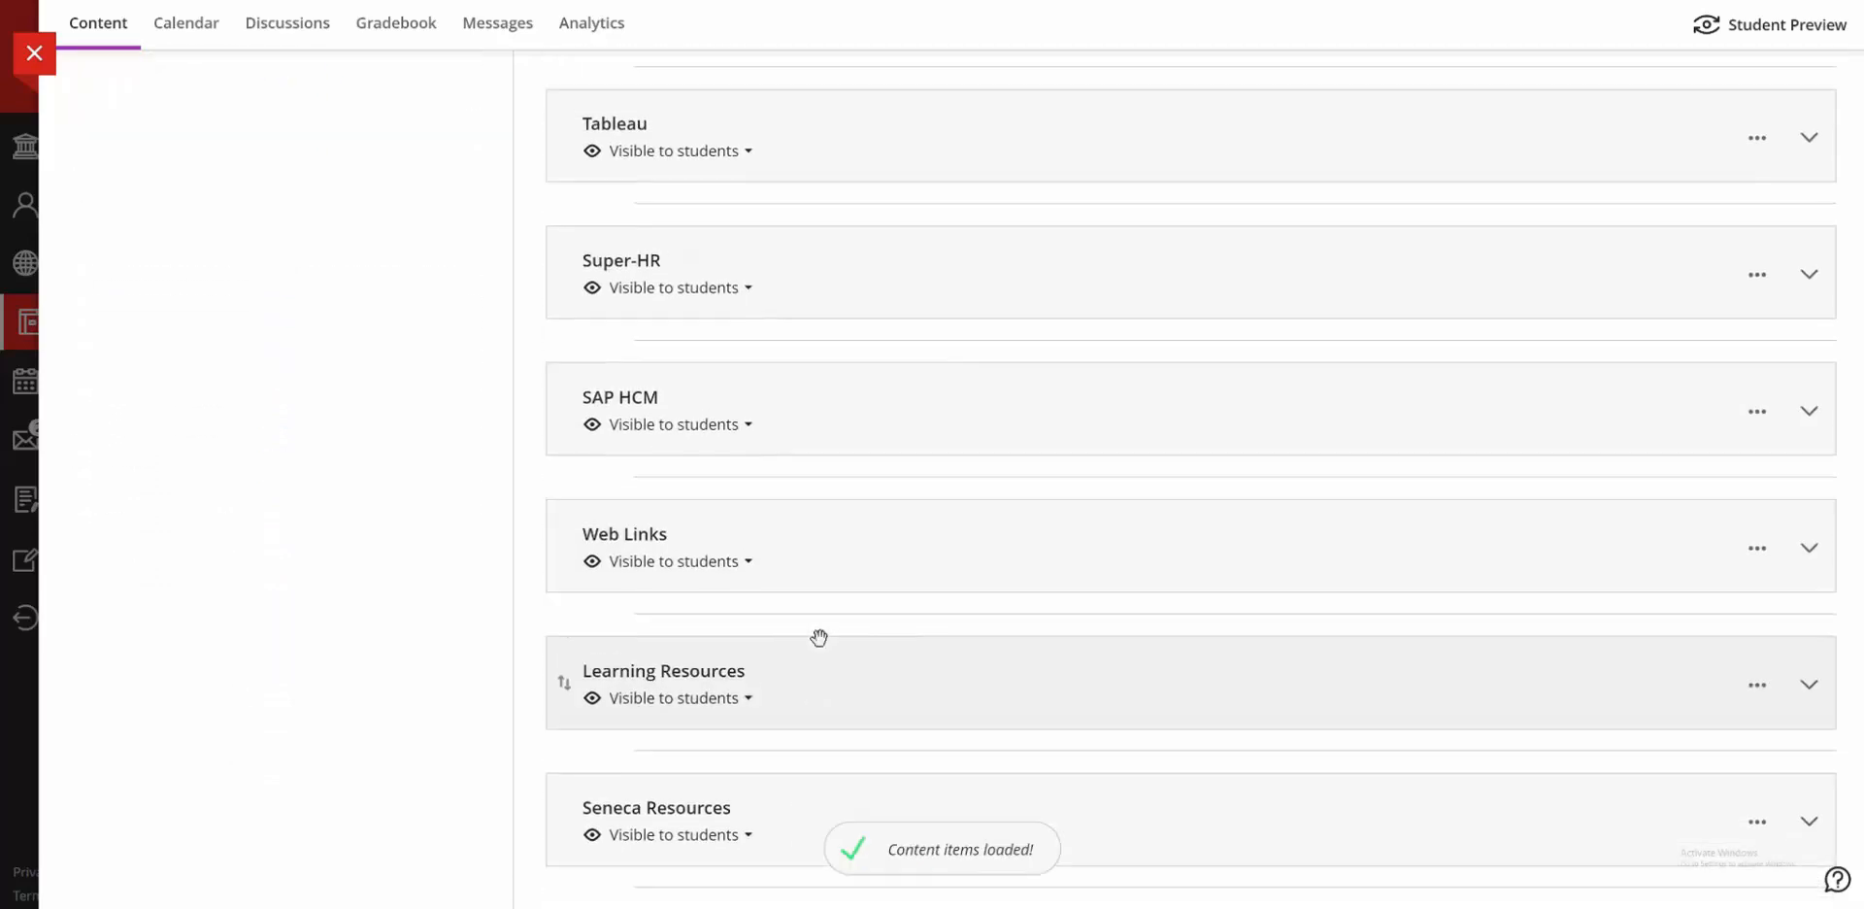
scroll(821, 641, up, 10)
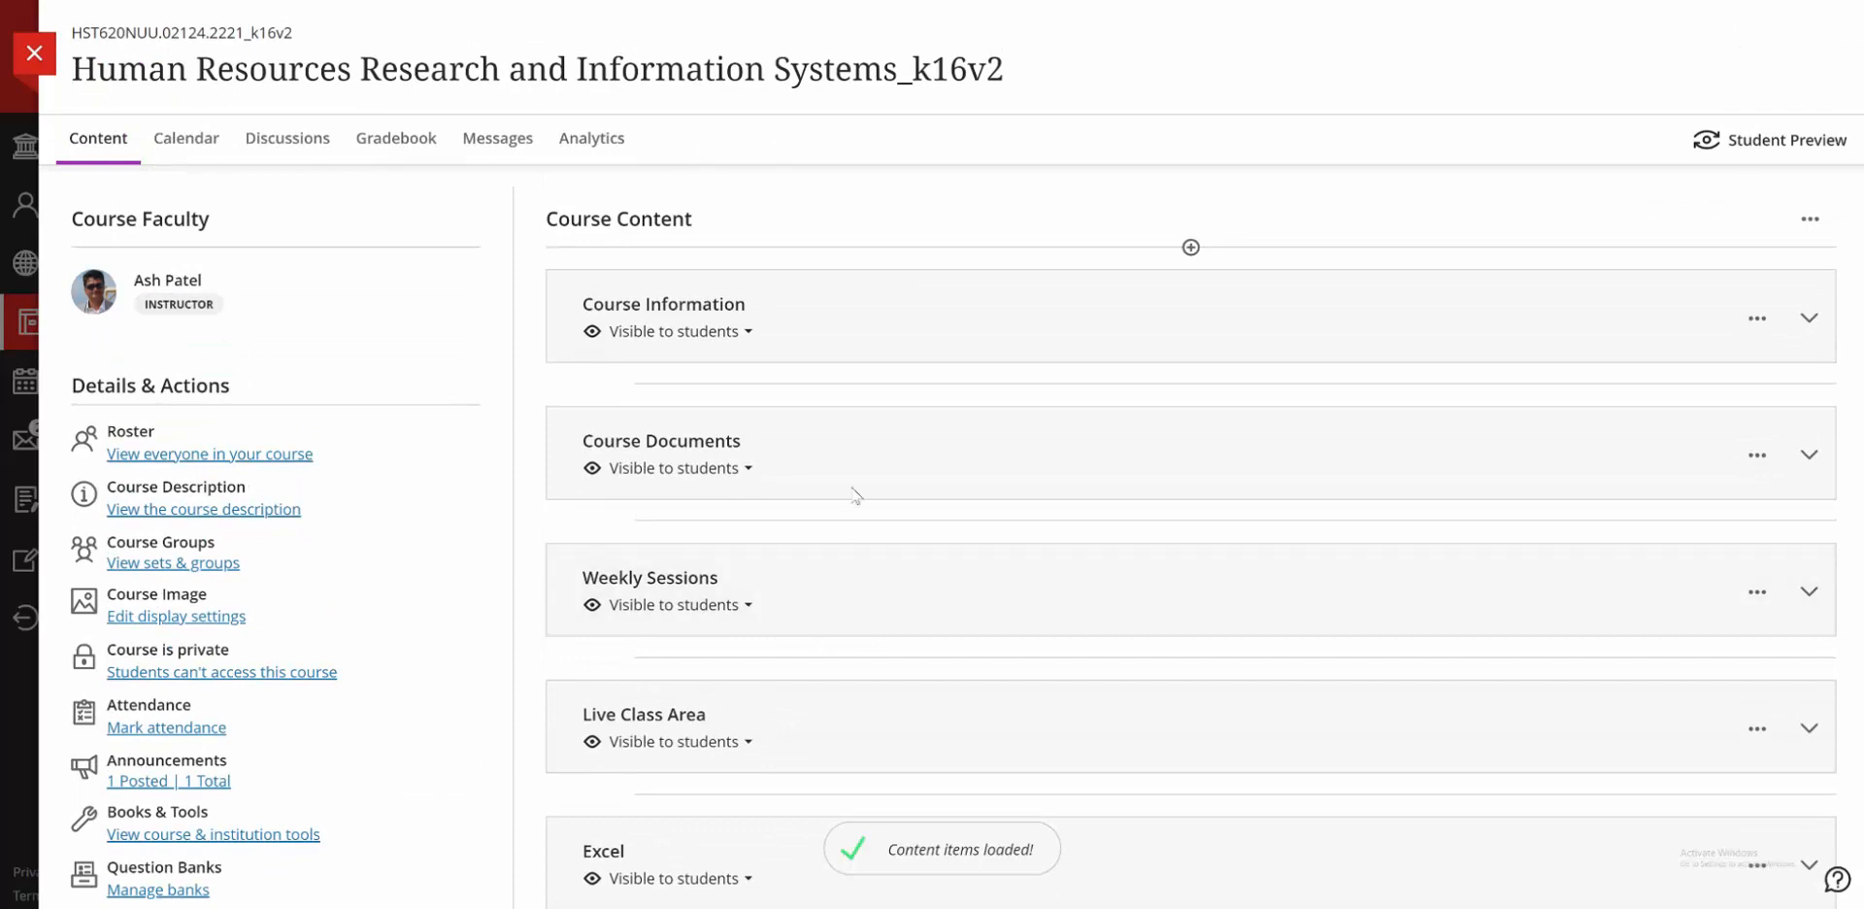
click(1121, 303)
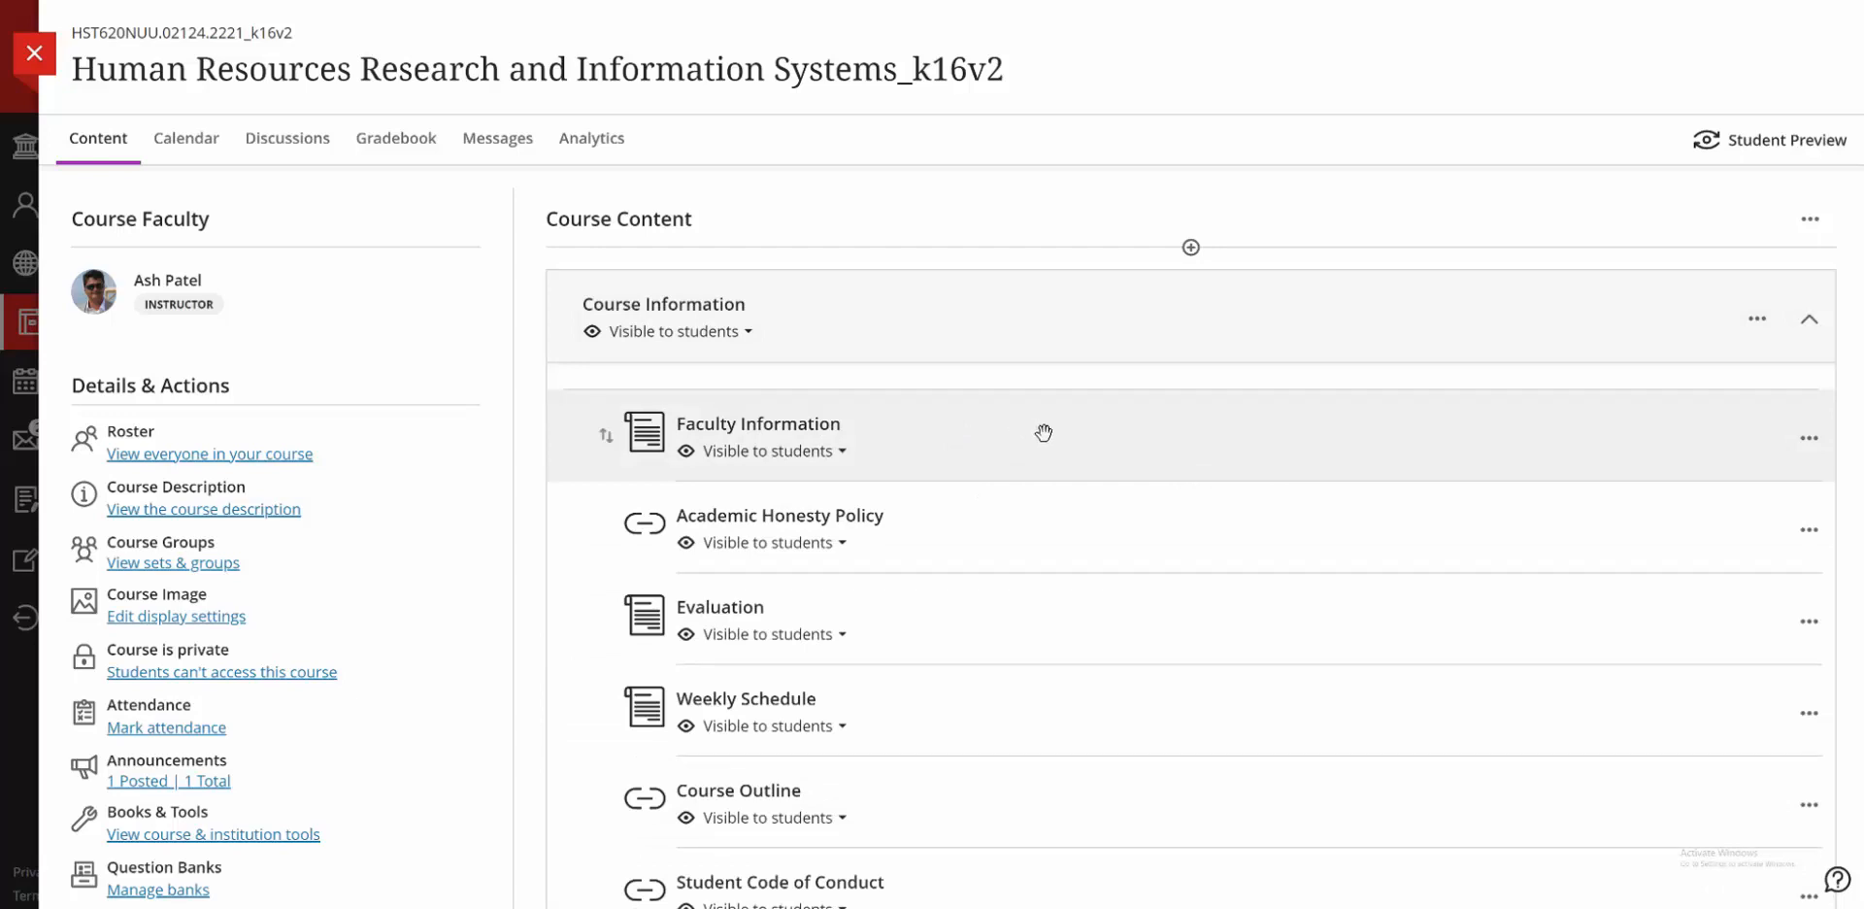
click(1809, 441)
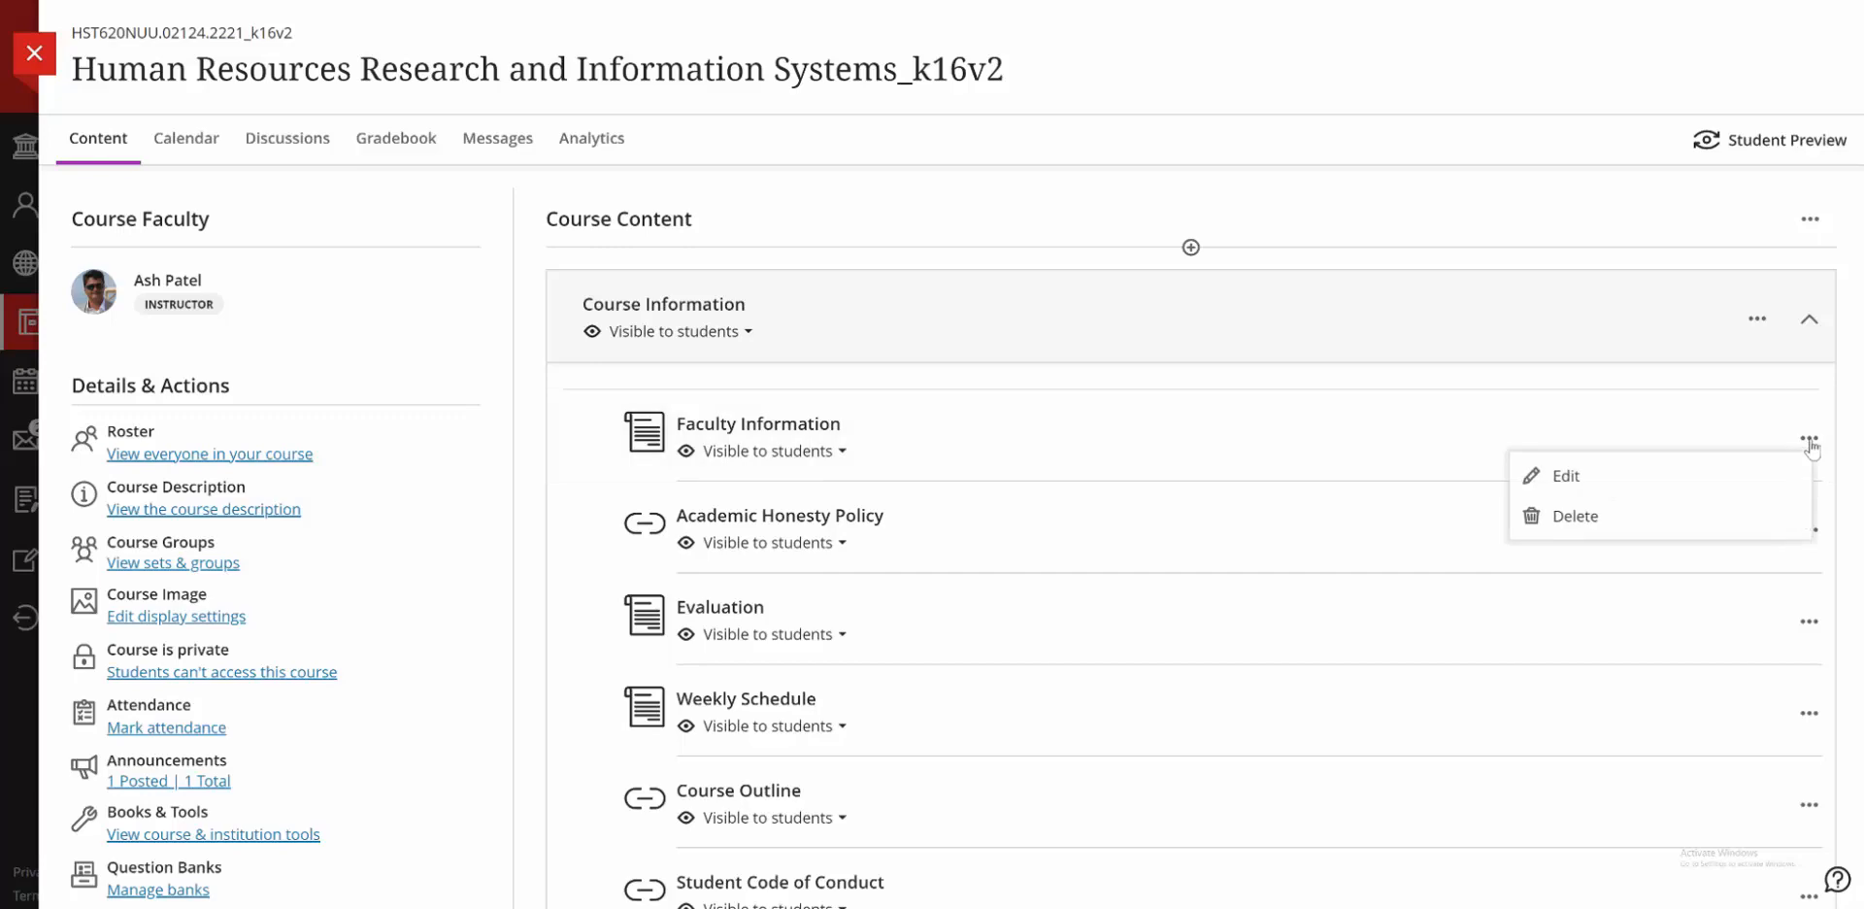
click(1565, 475)
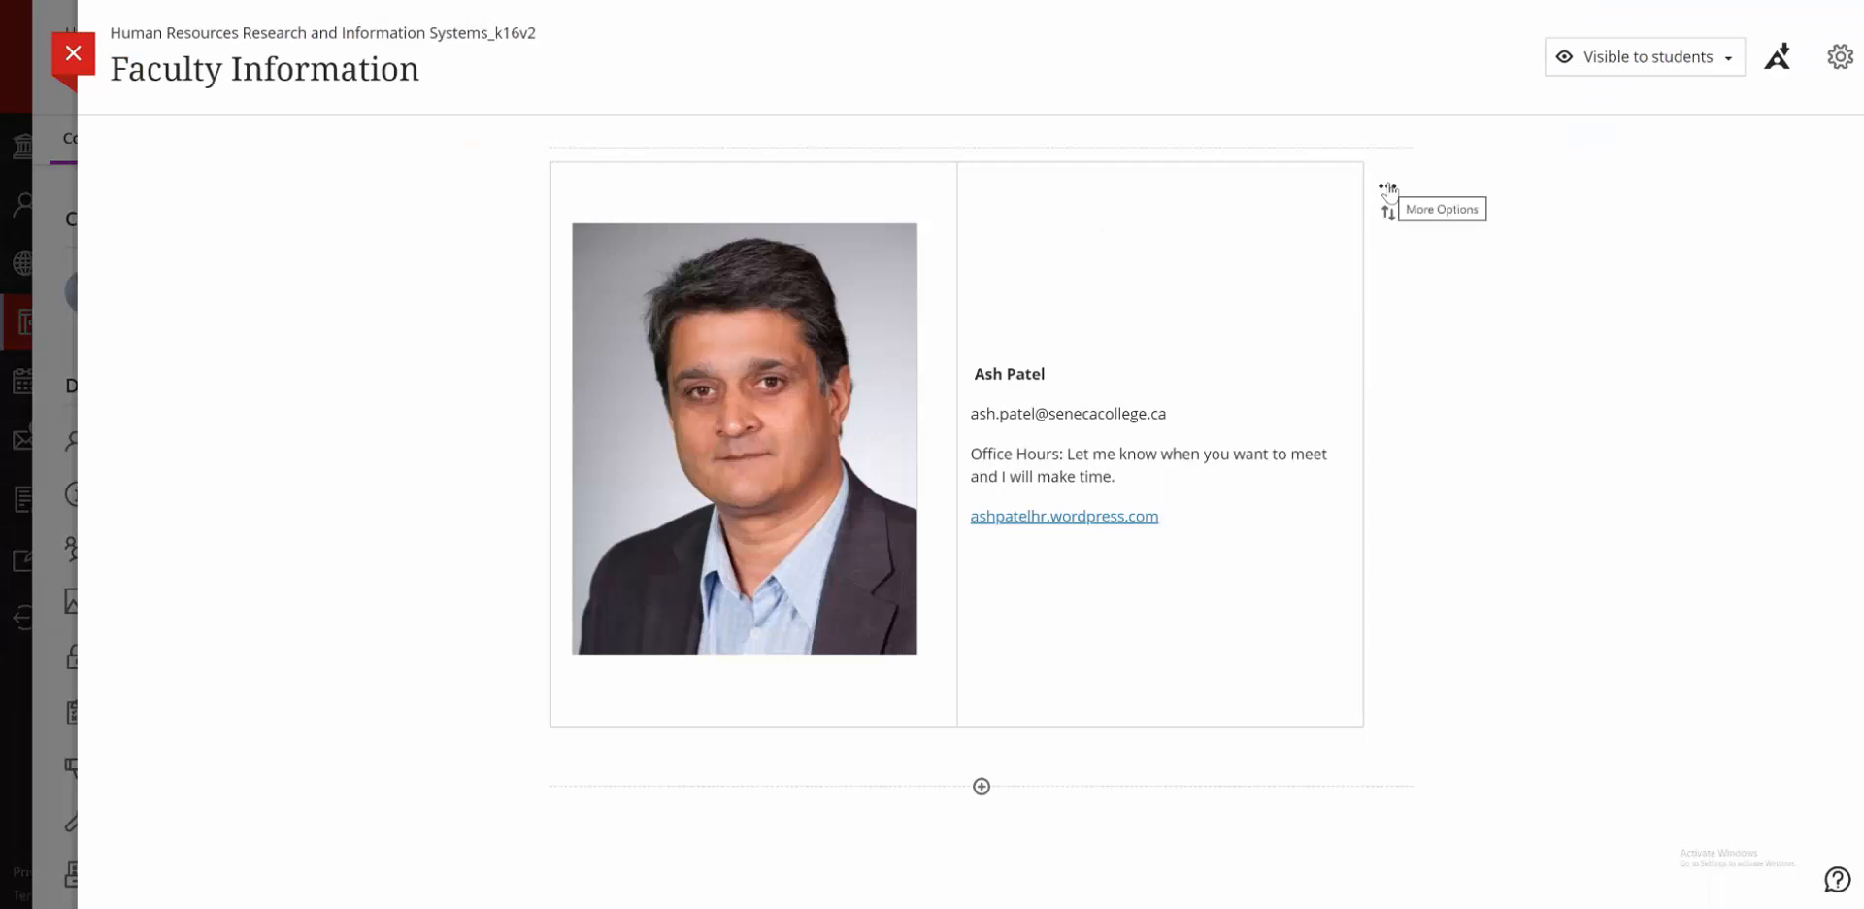
Open the existing content block of the Faculty Information document in the editor and cancel the edit.
click(1389, 189)
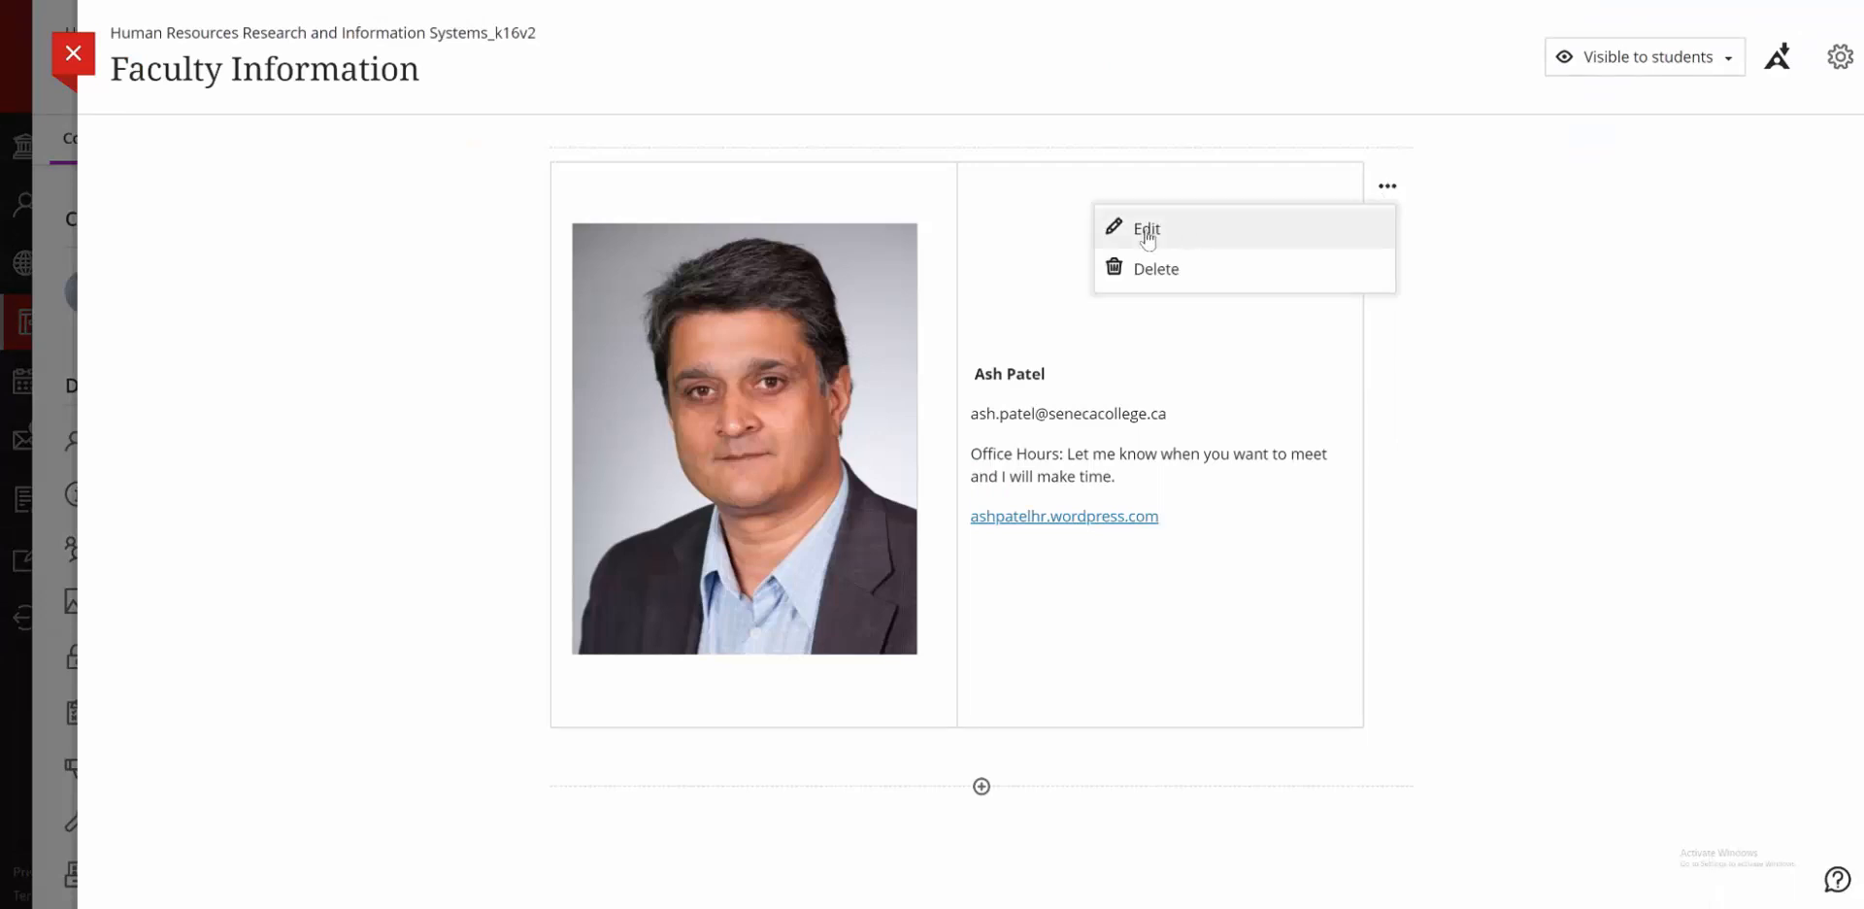
click(1146, 229)
scroll(832, 320, down, 1)
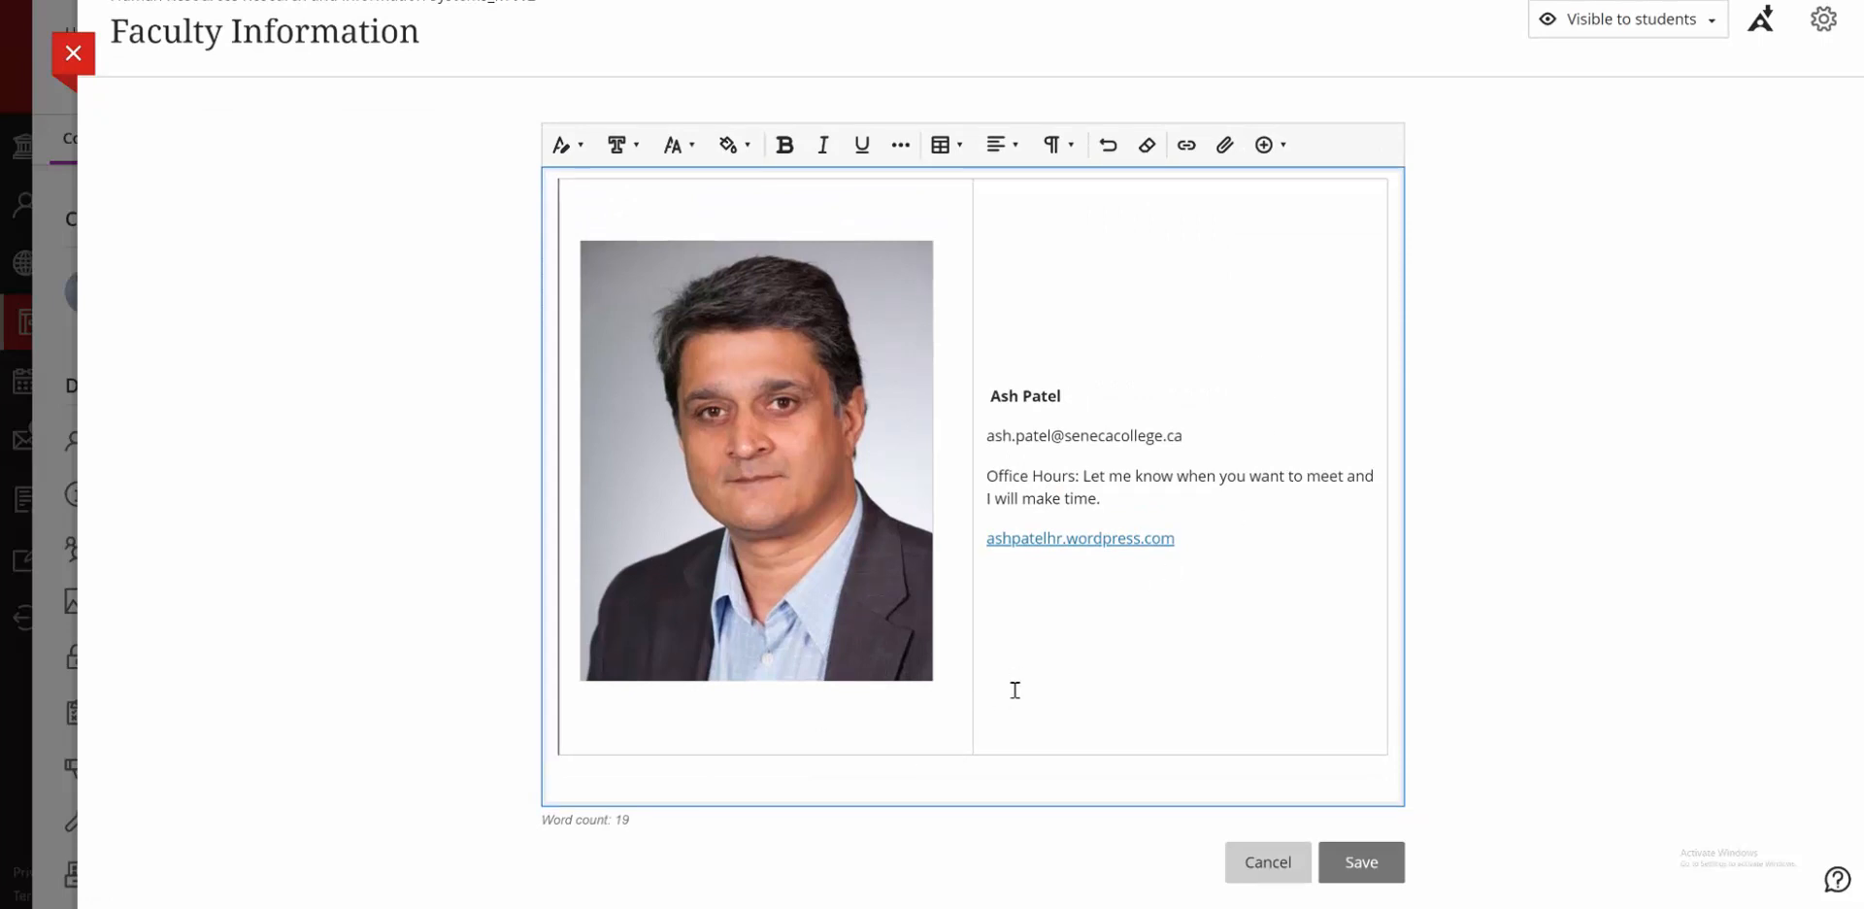
click(1295, 855)
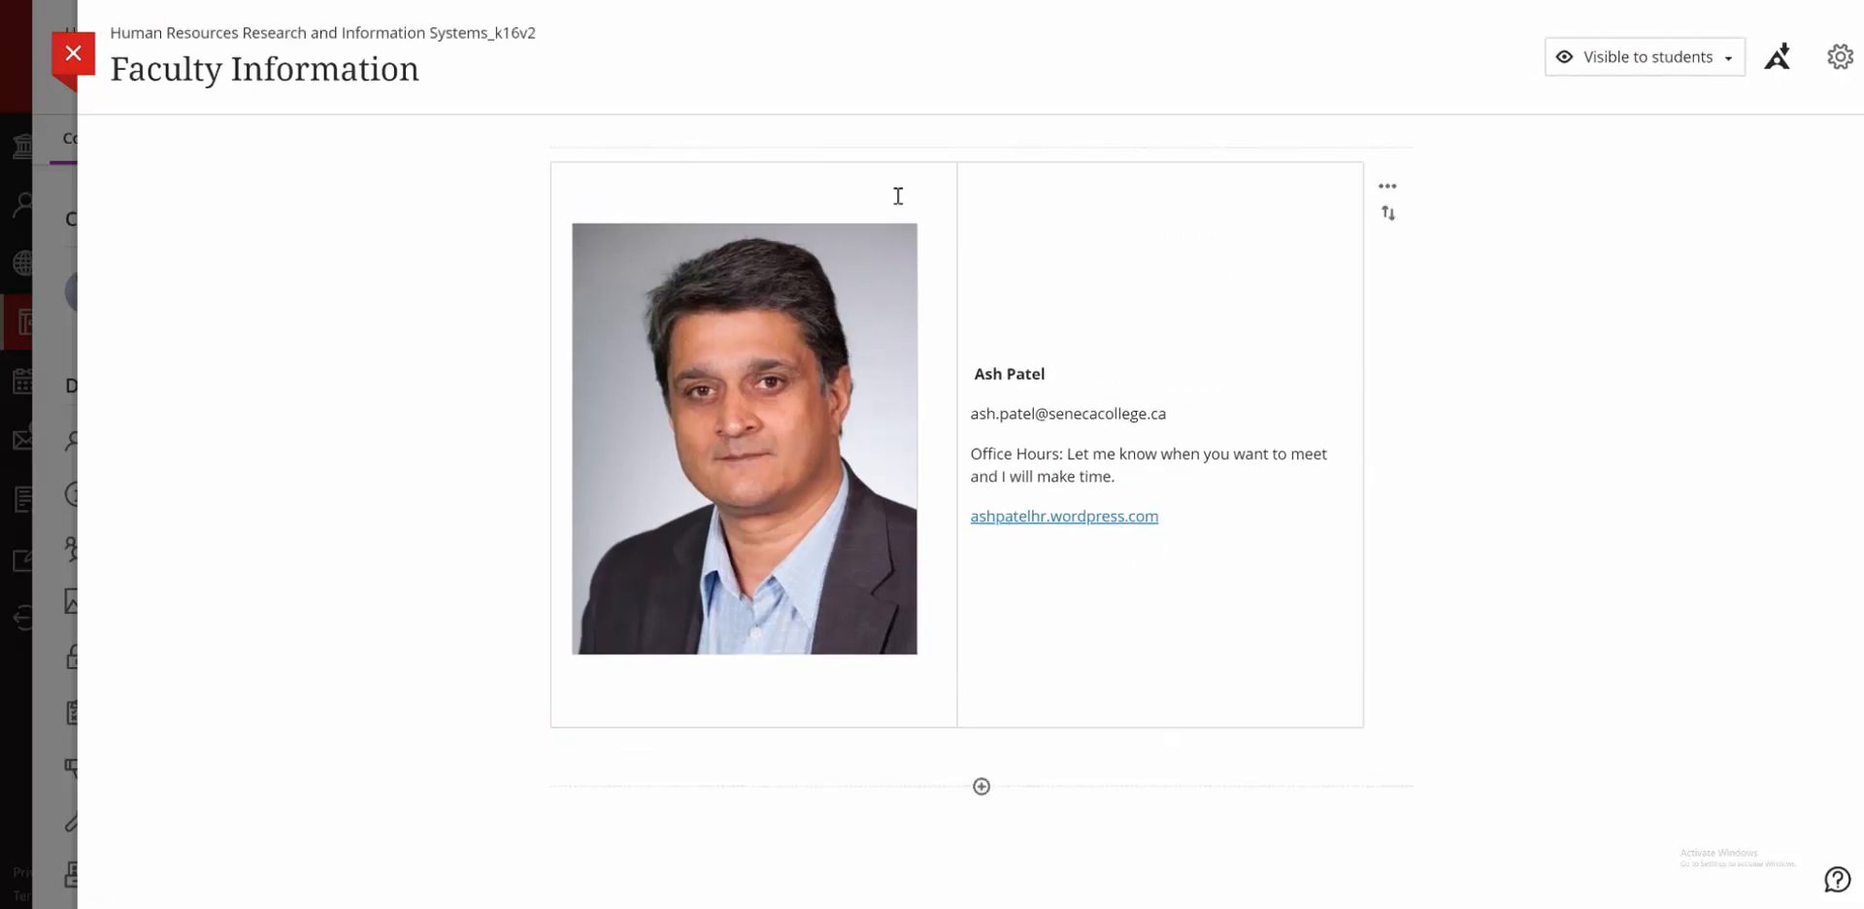
Start a new content block below the faculty details, cancel it, and close the Faculty Information document.
click(982, 787)
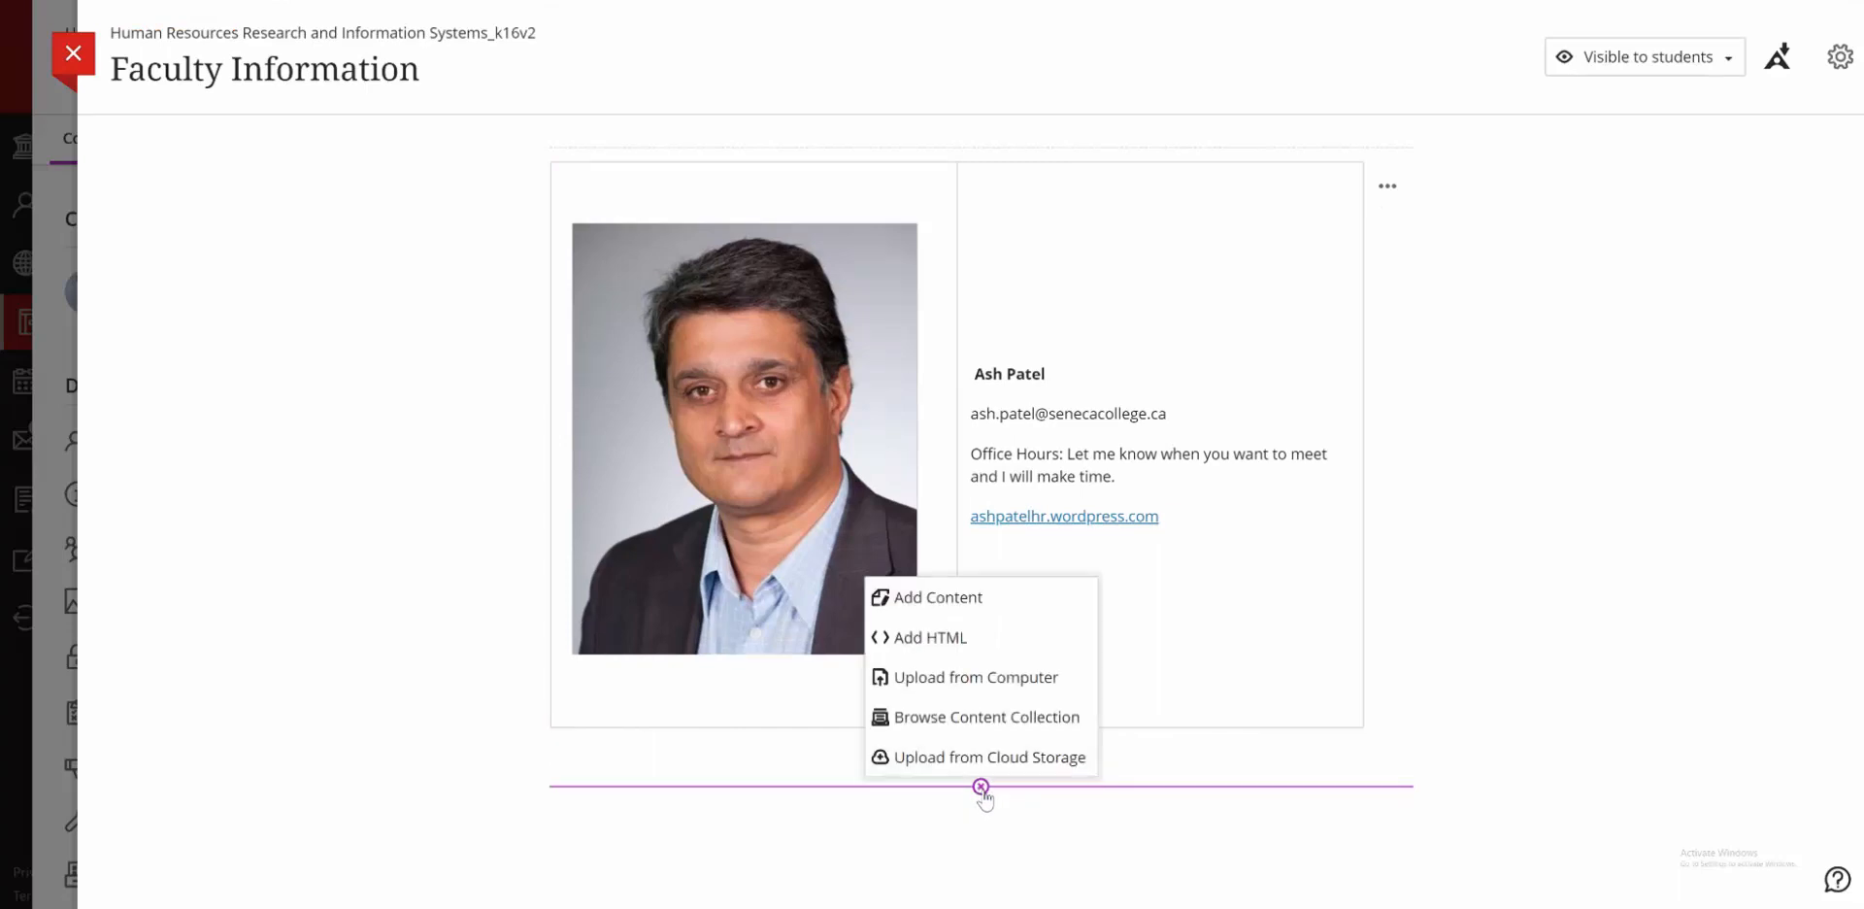
click(964, 603)
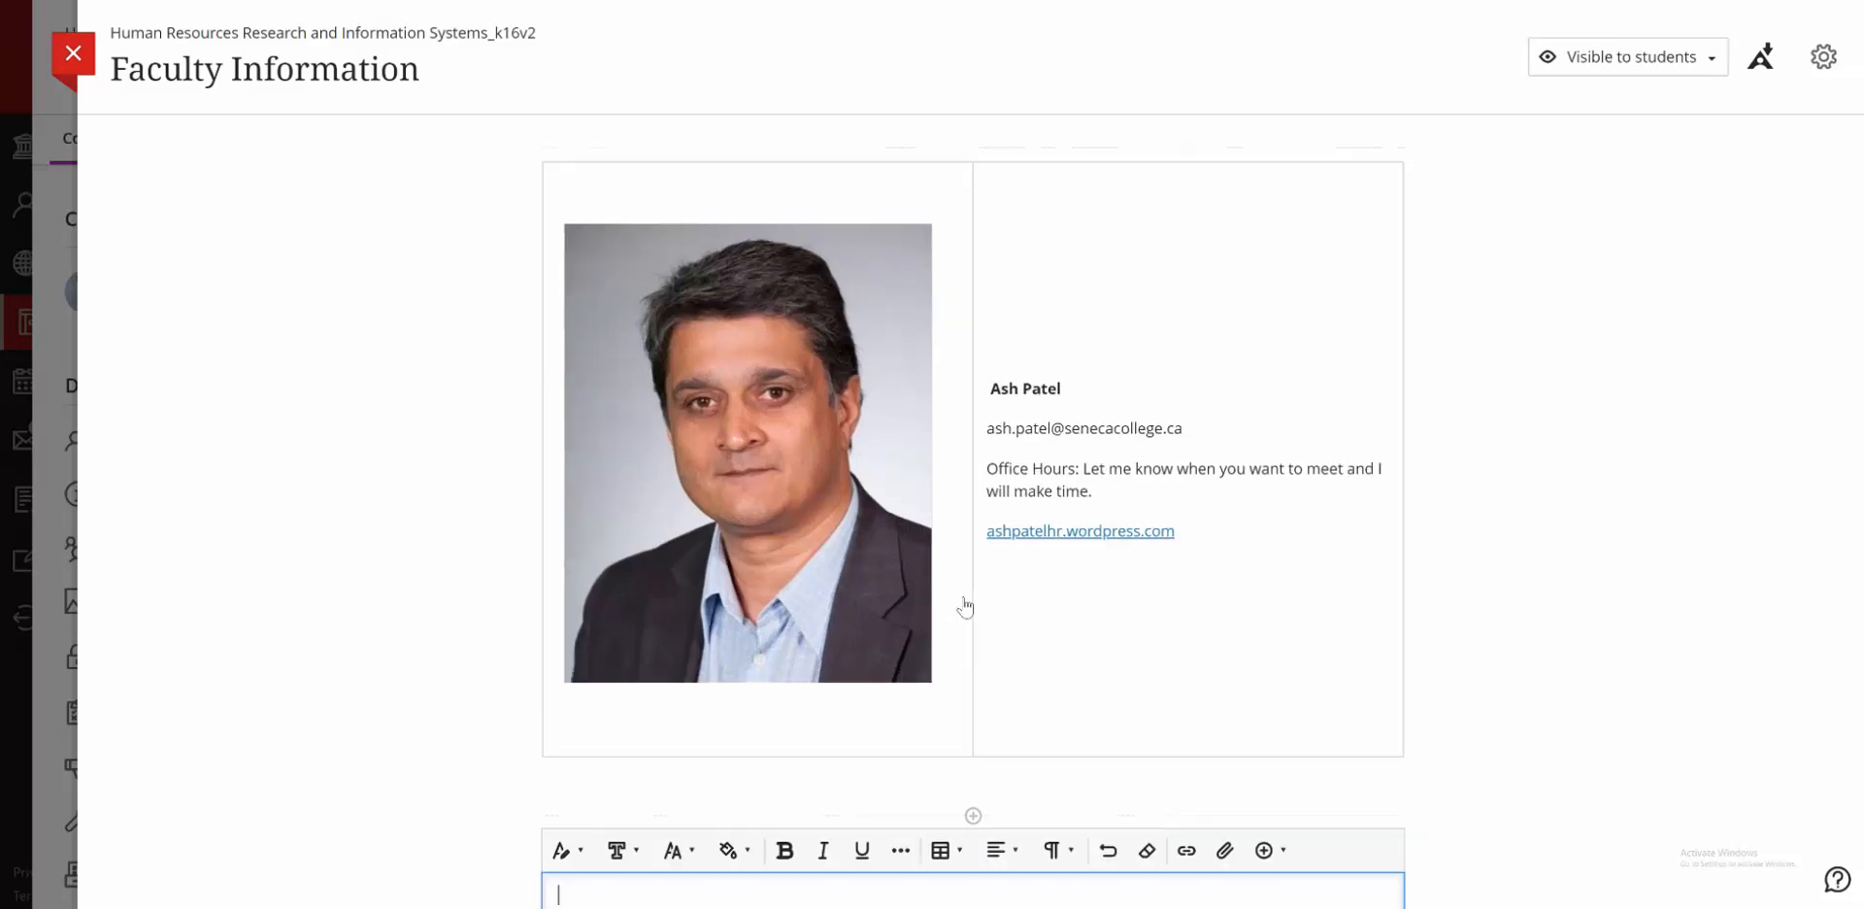
scroll(1042, 663, down, 2)
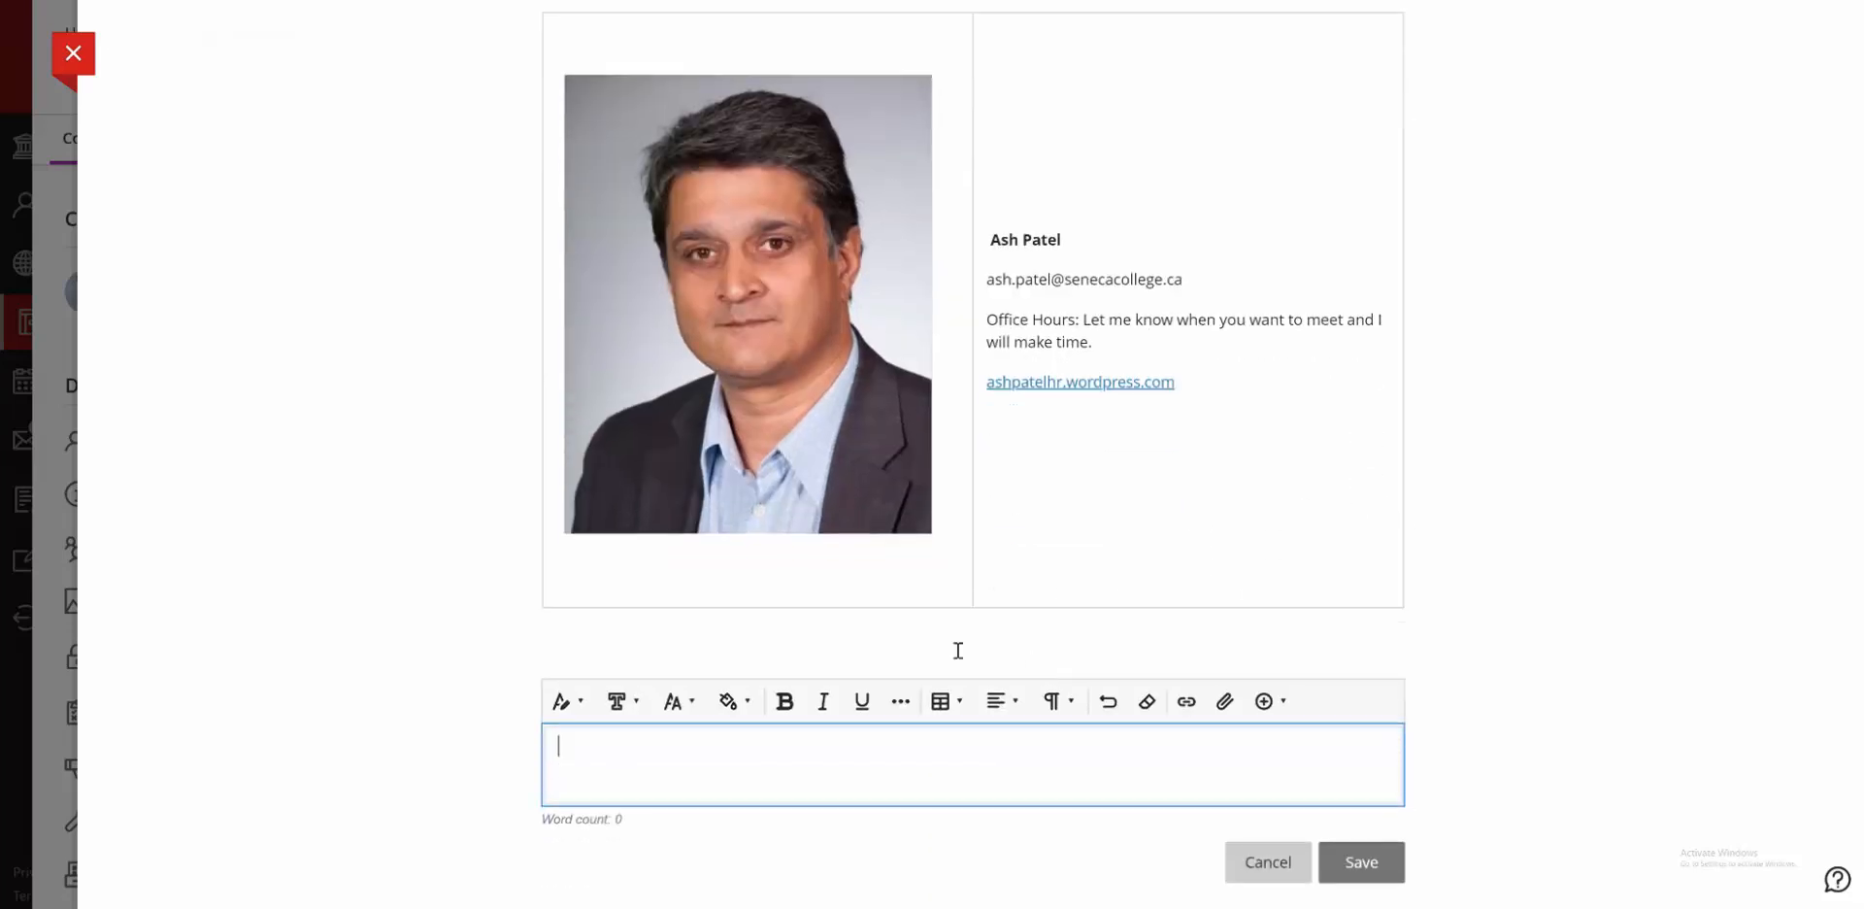
click(1309, 764)
click(1265, 861)
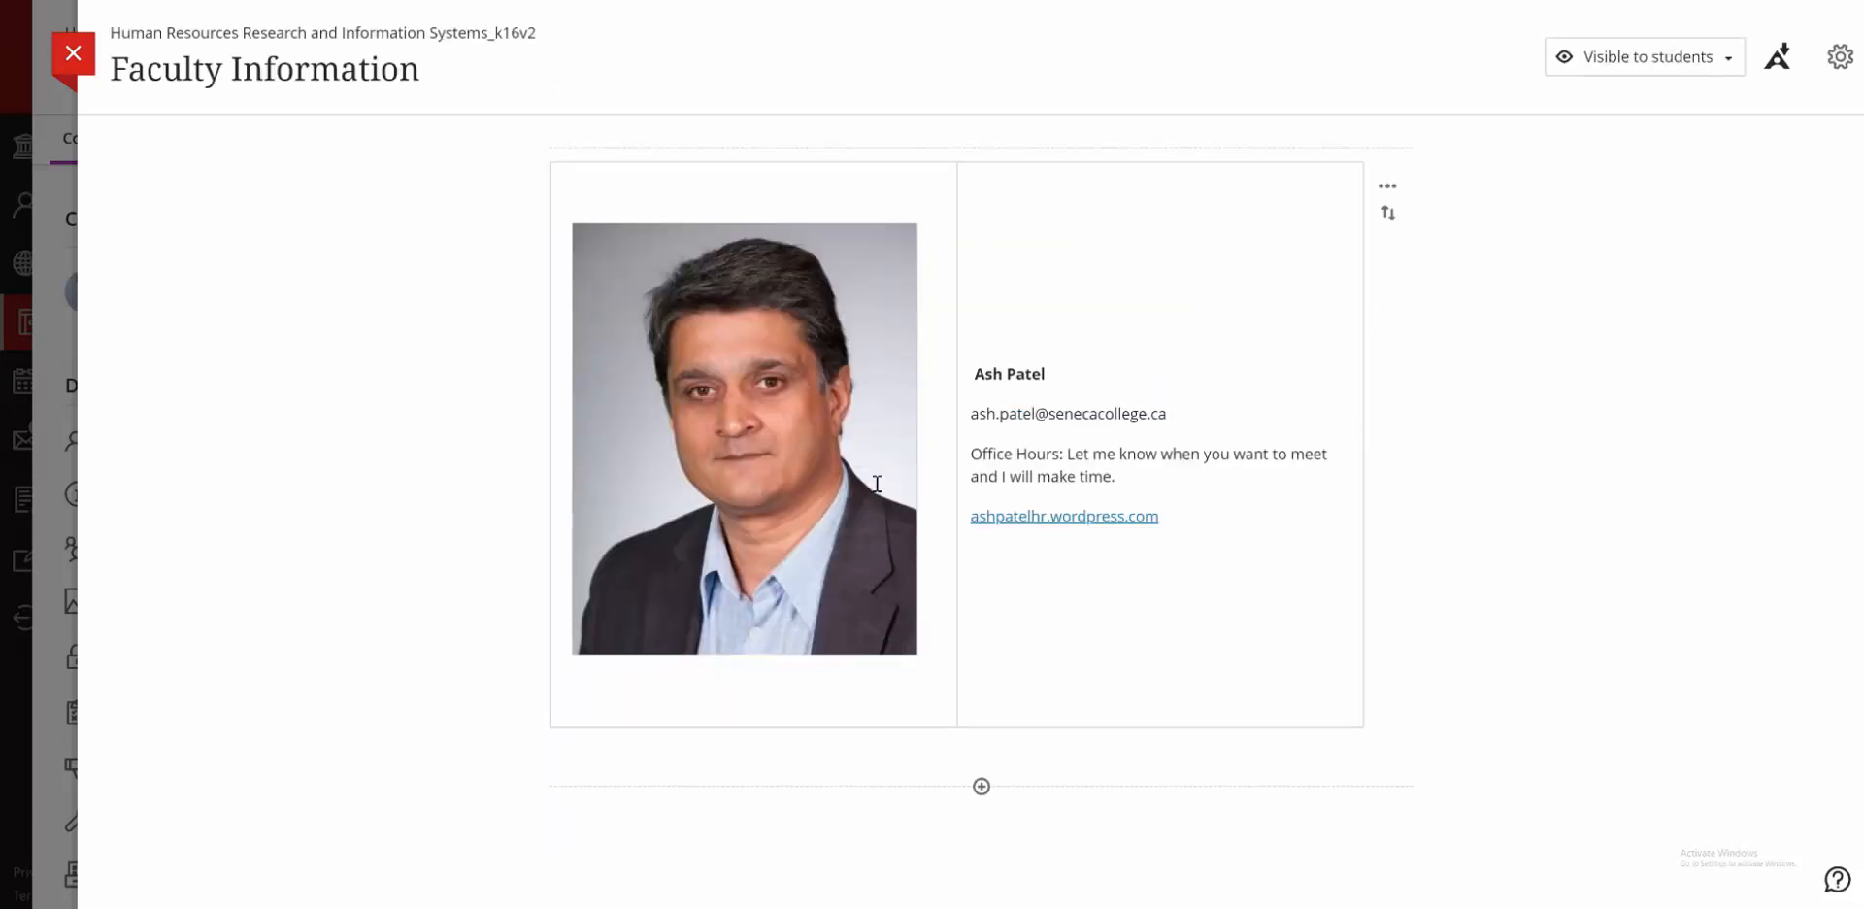
click(83, 60)
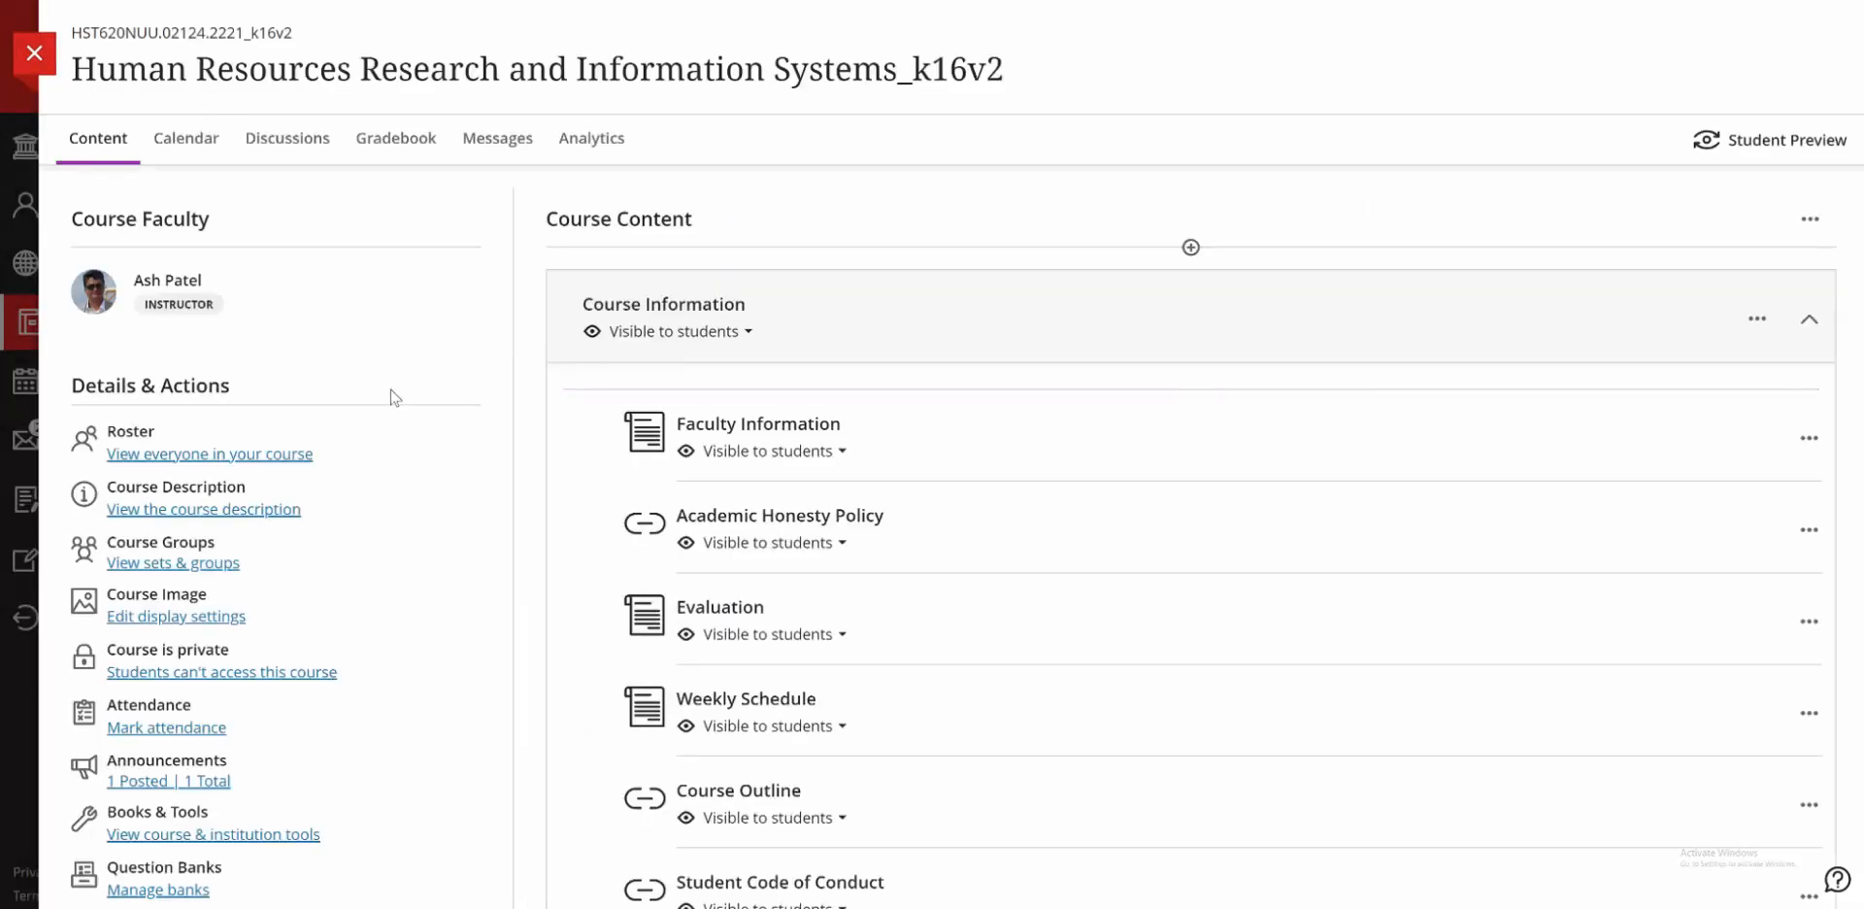
Review the options offered for the Human Resources Research and Information Systems_k16v2 course in the Courses list and in its Course Content.
click(50, 60)
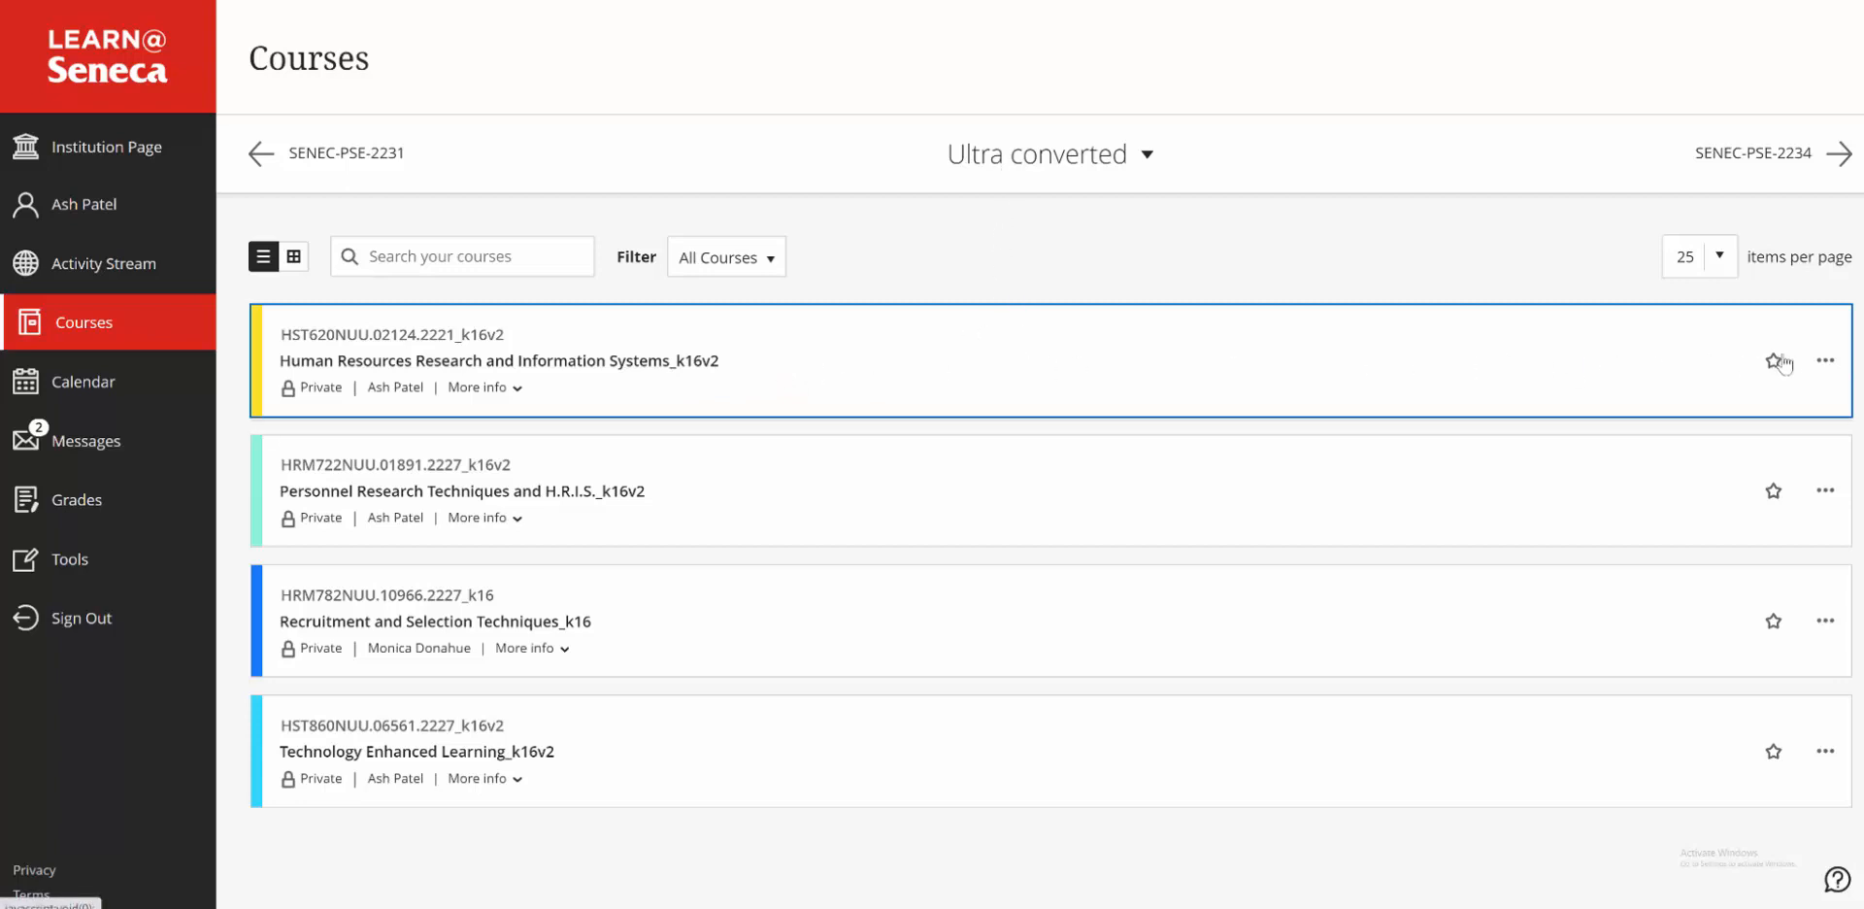
click(1826, 364)
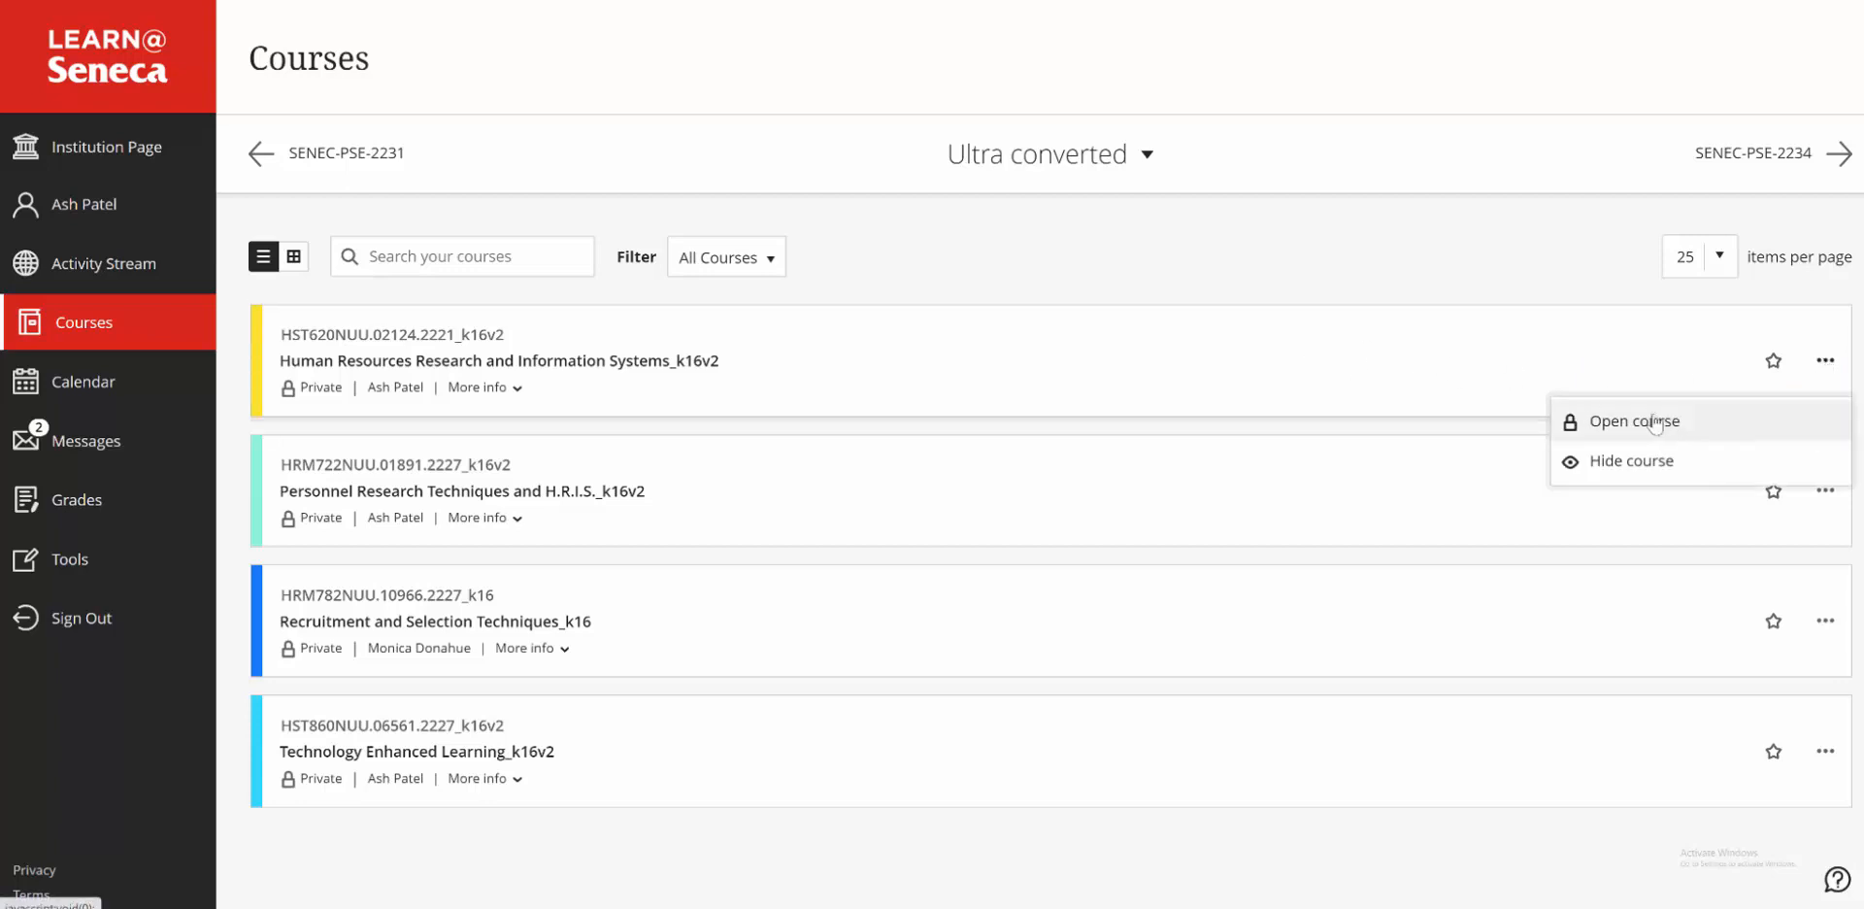
click(1117, 357)
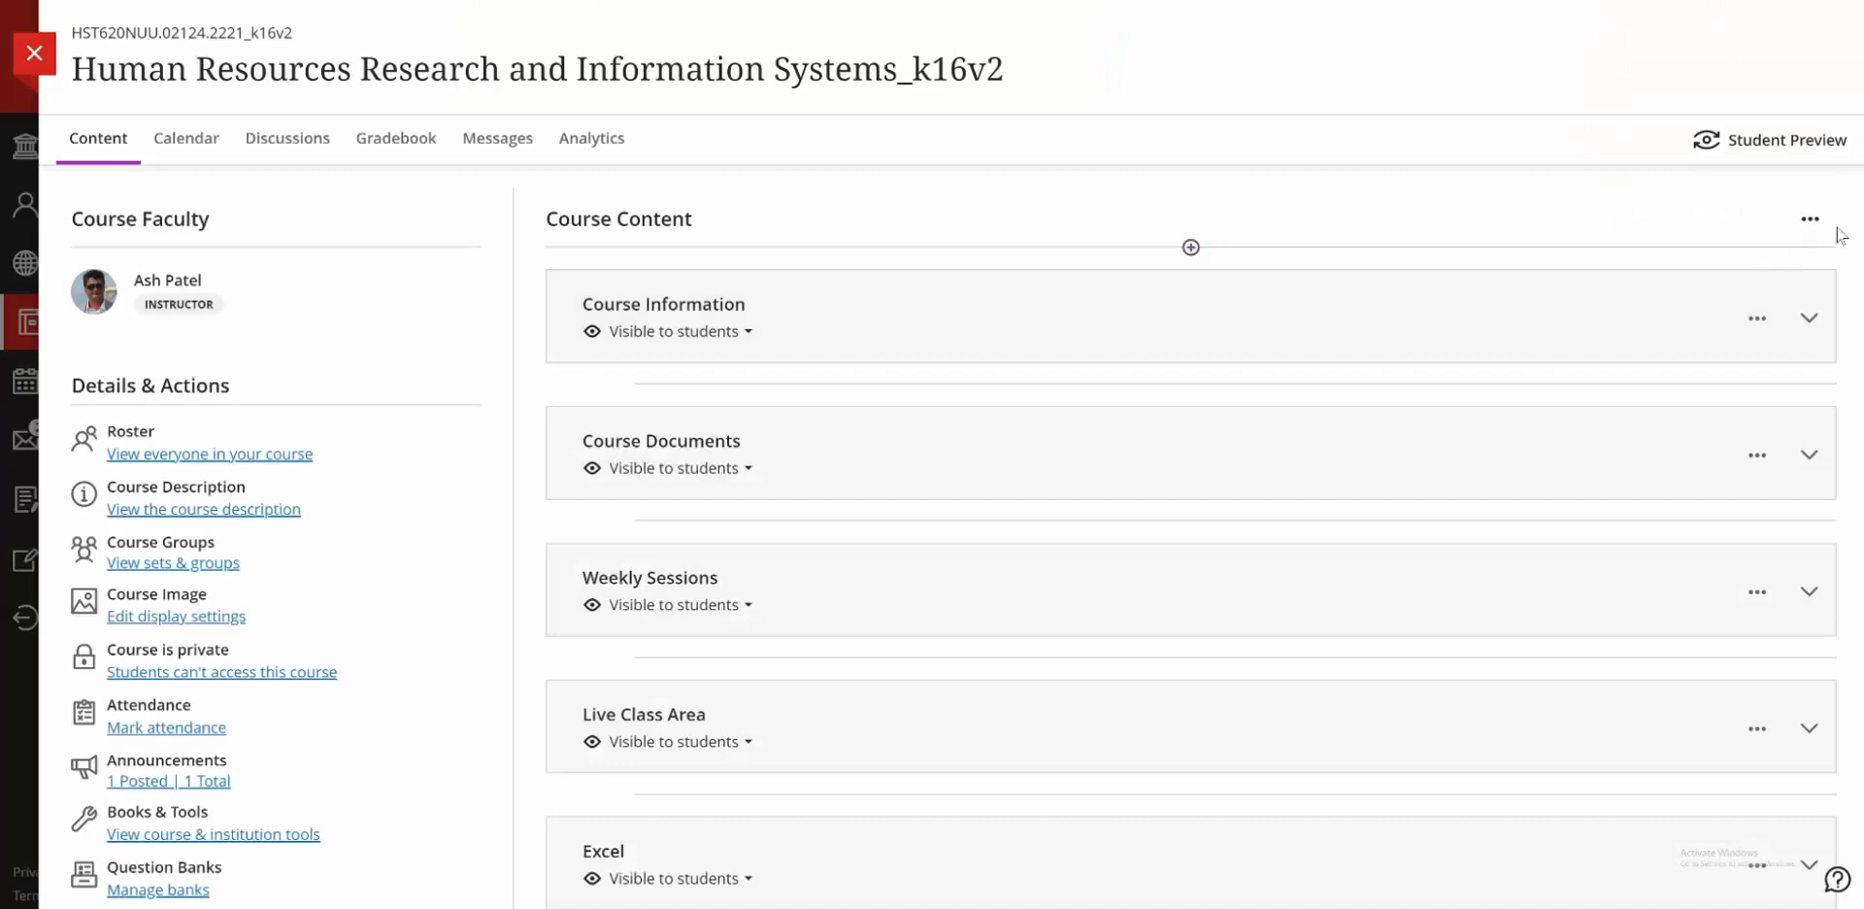
click(1810, 223)
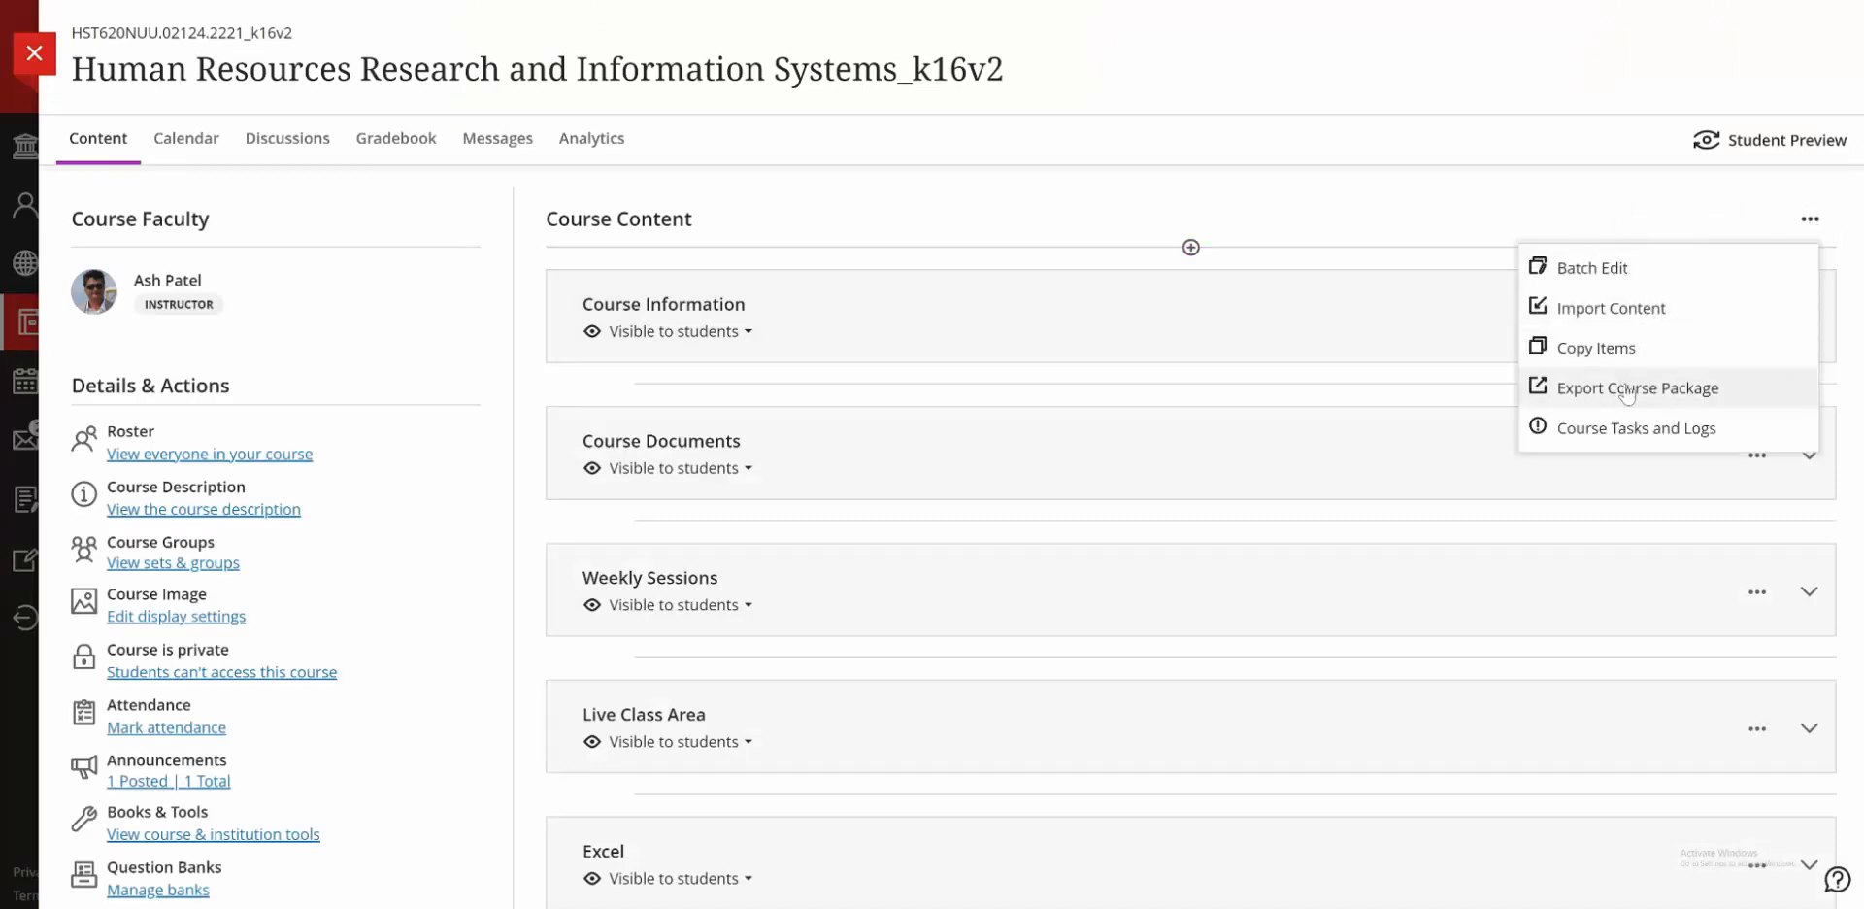
click(1475, 203)
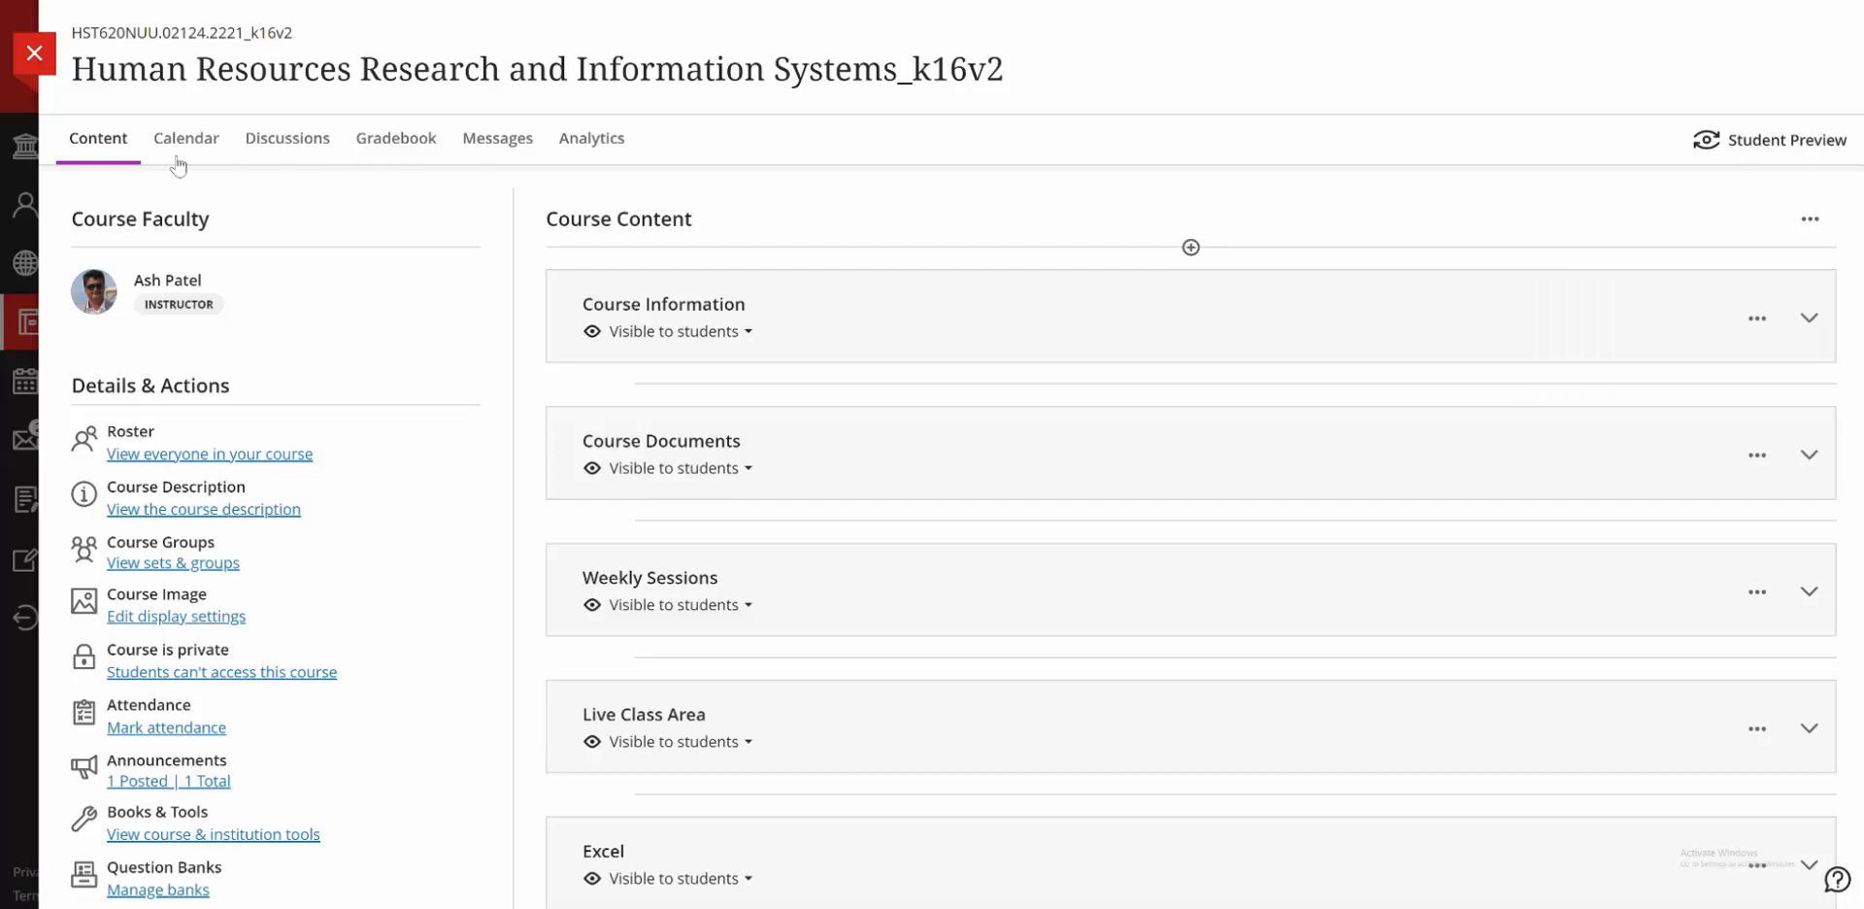
Open the Business Analysis course SCM840ZTT.07762.2234 from Upcoming Courses and look over its content folders.
click(43, 68)
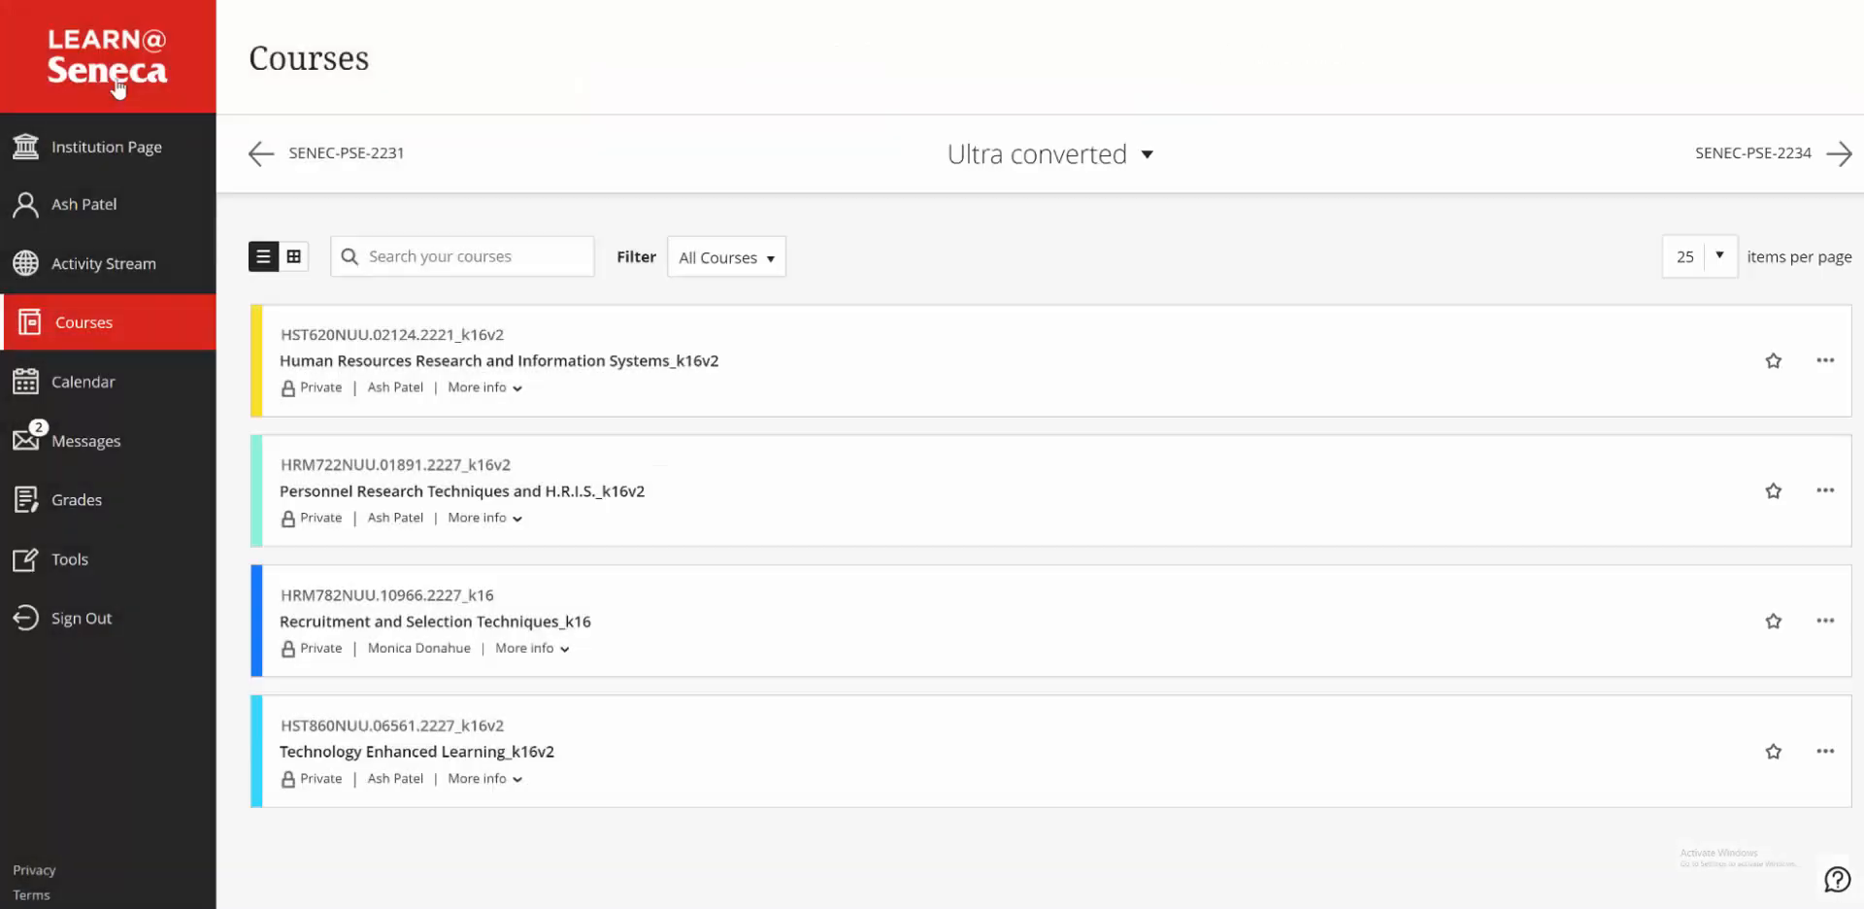
click(1146, 155)
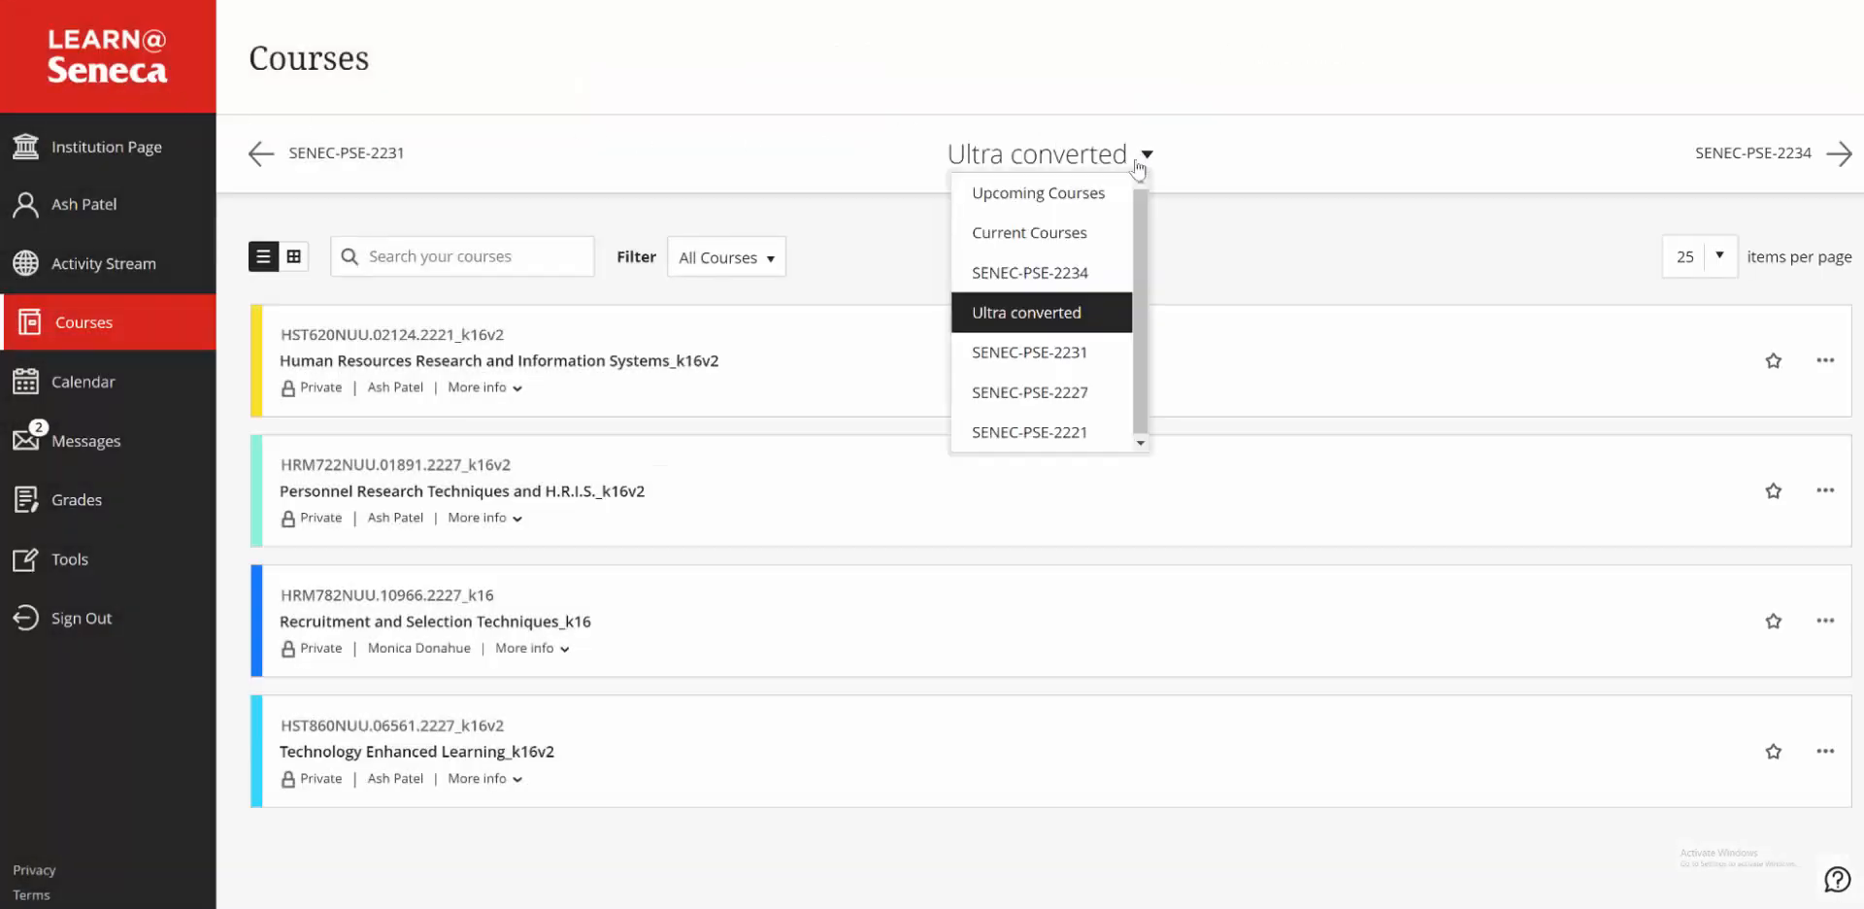
click(1076, 198)
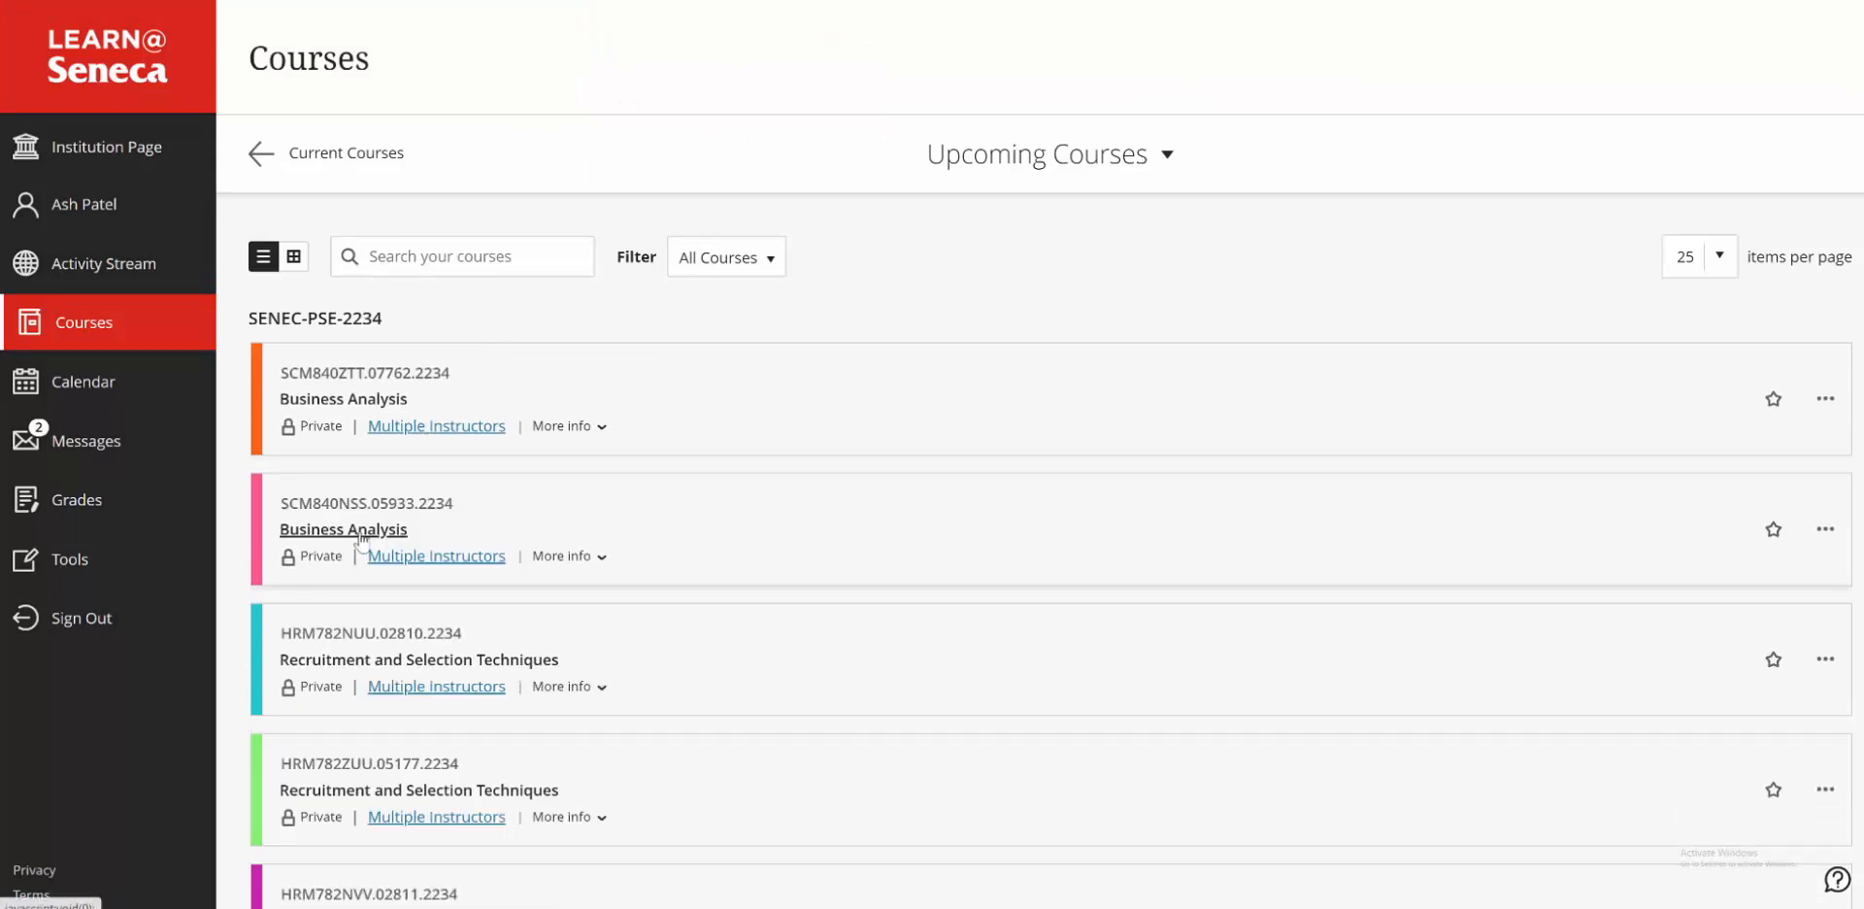
click(358, 532)
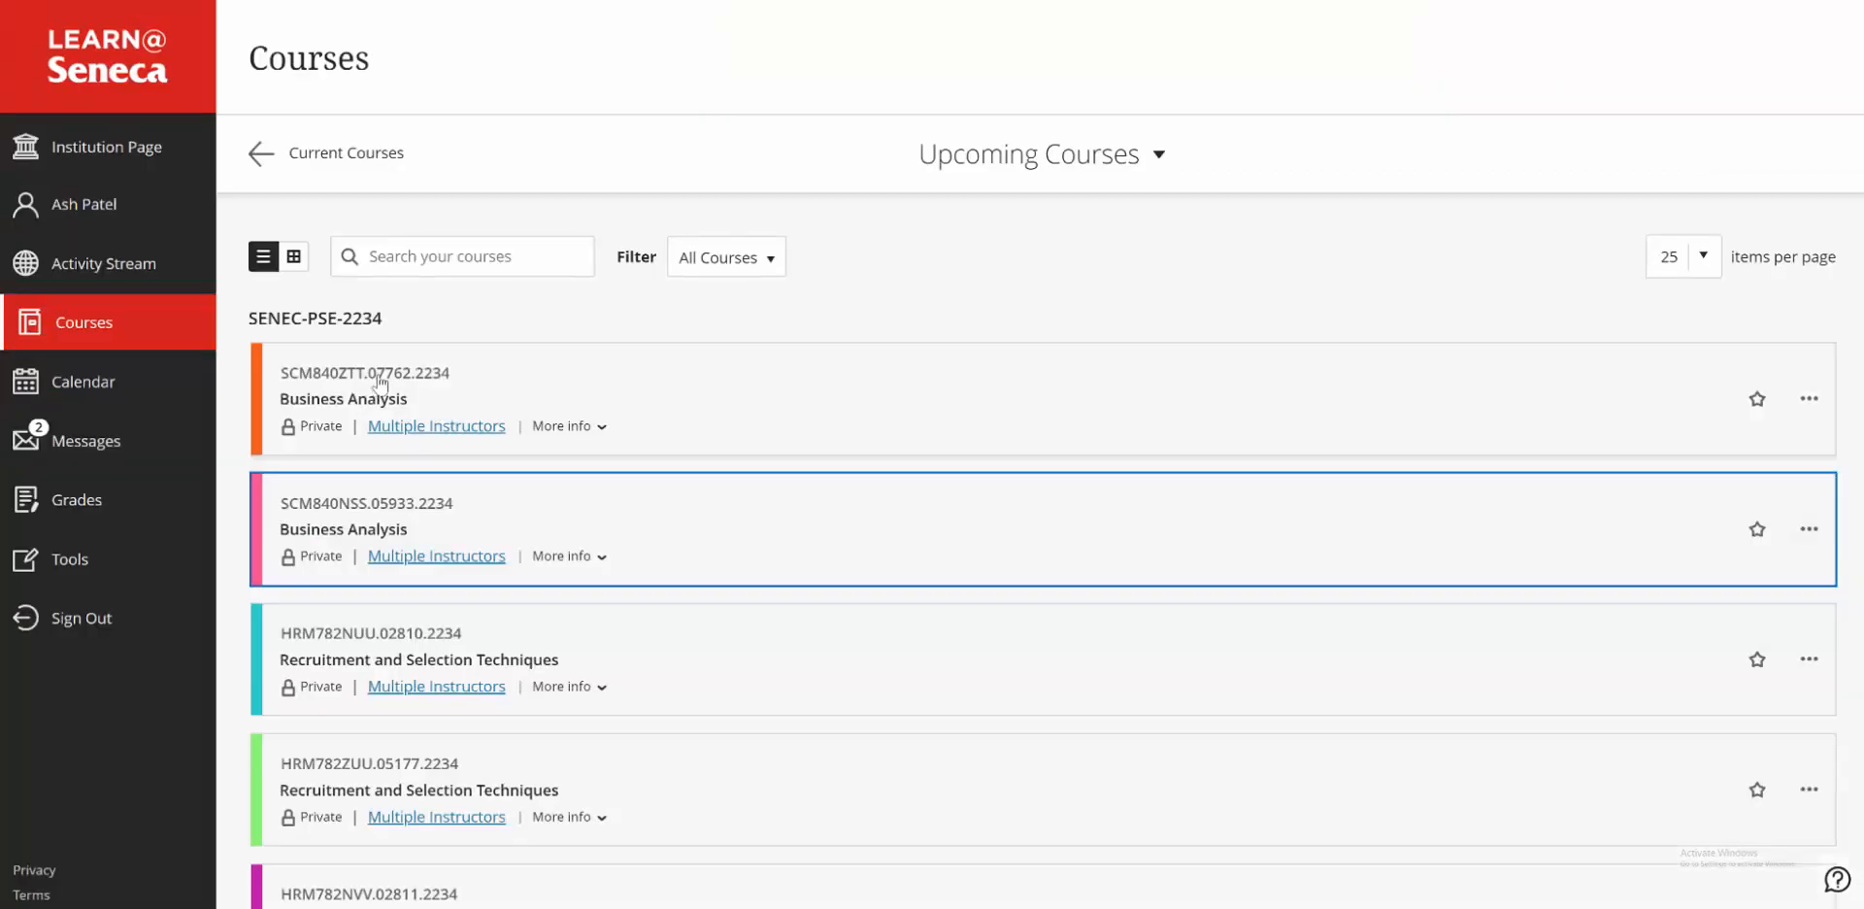
click(380, 385)
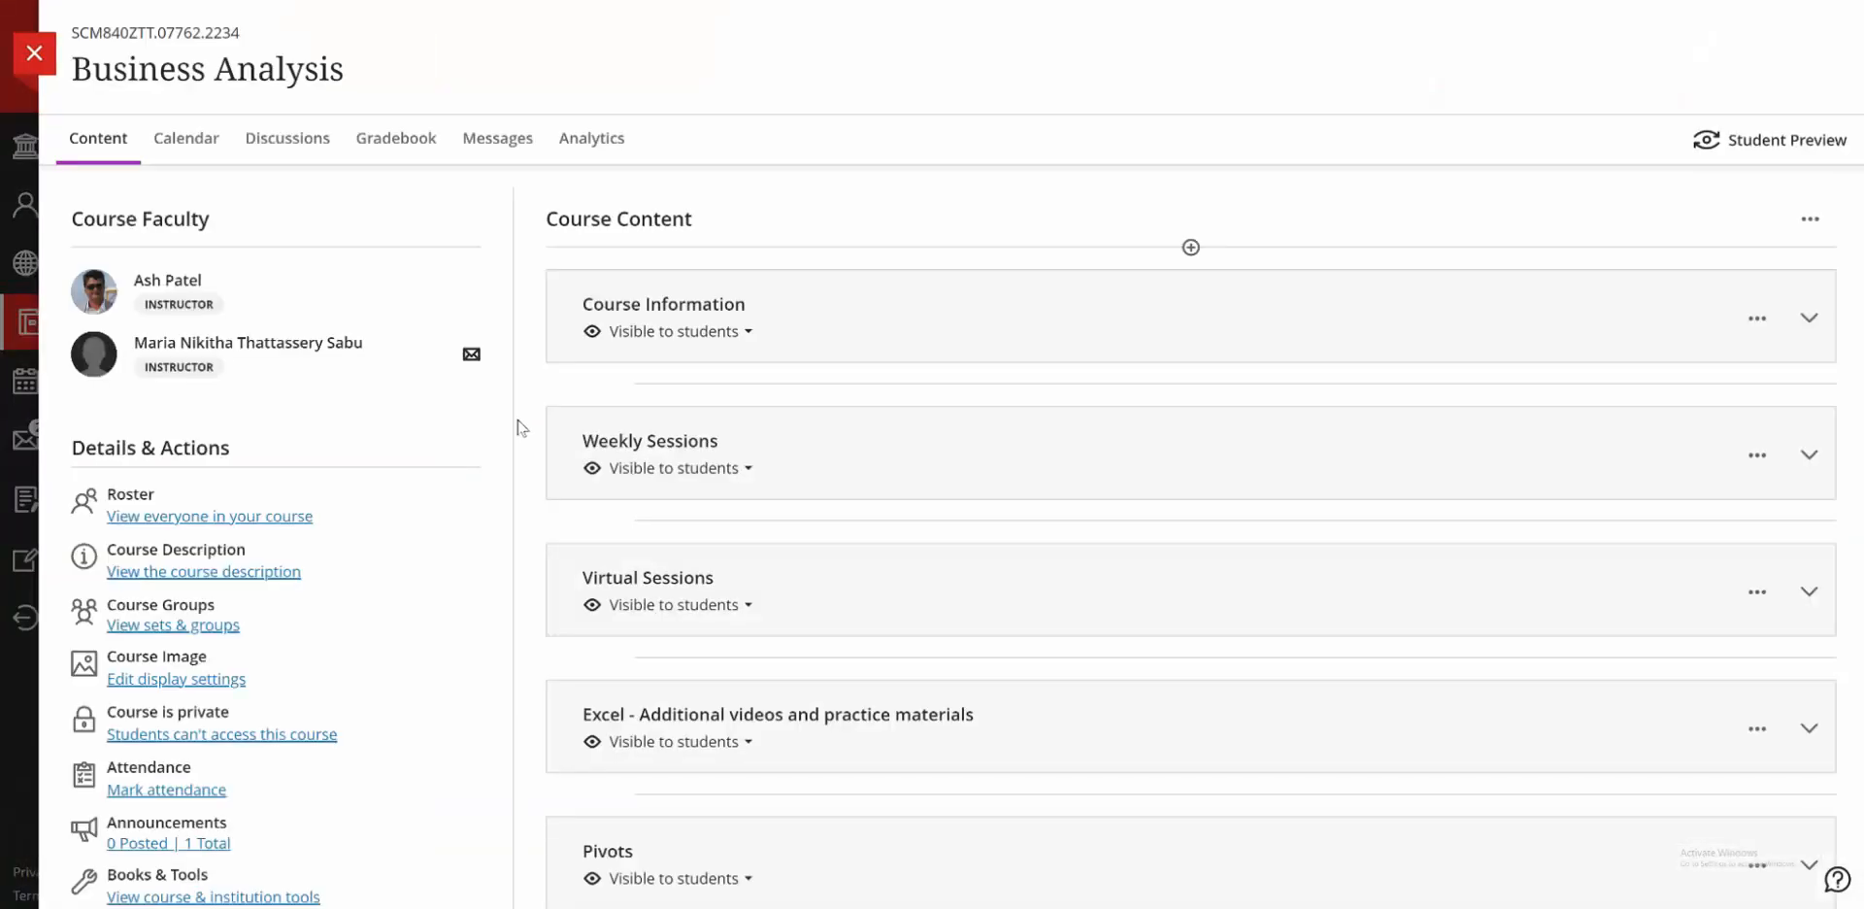
scroll(719, 488, down, 5)
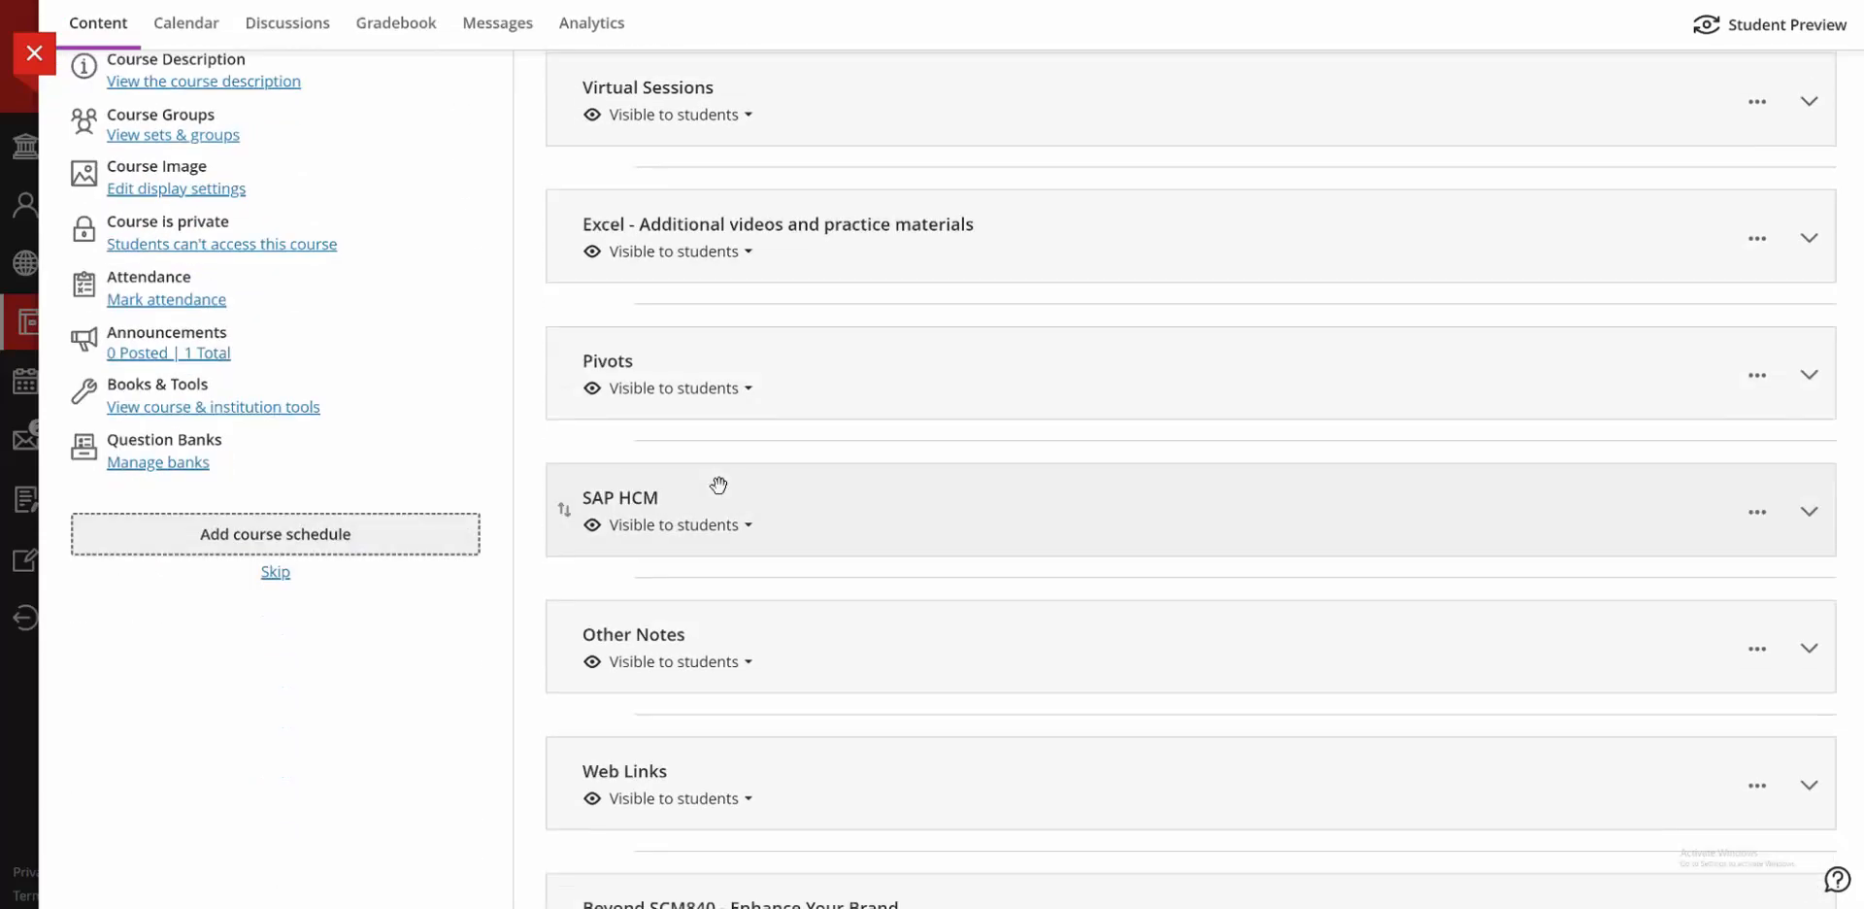
scroll(718, 485, up, 5)
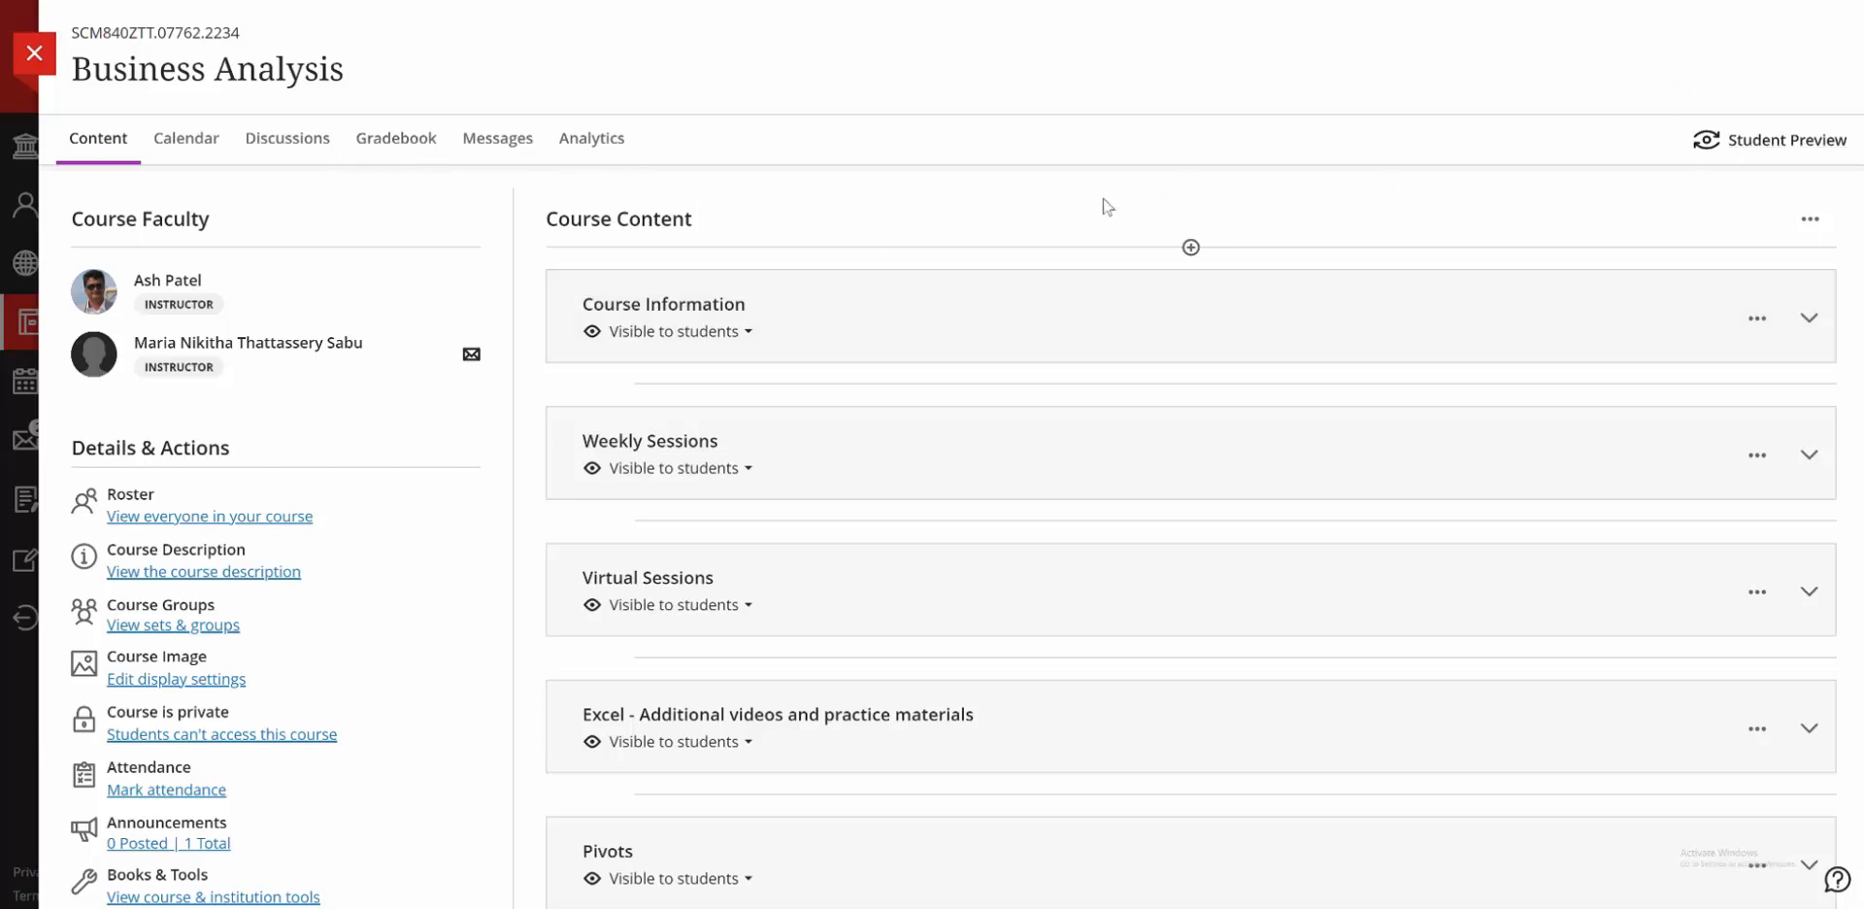
Expand the Weekly Sessions folder, look over its weekly folders, and collapse it again.
click(679, 449)
scroll(836, 488, down, 5)
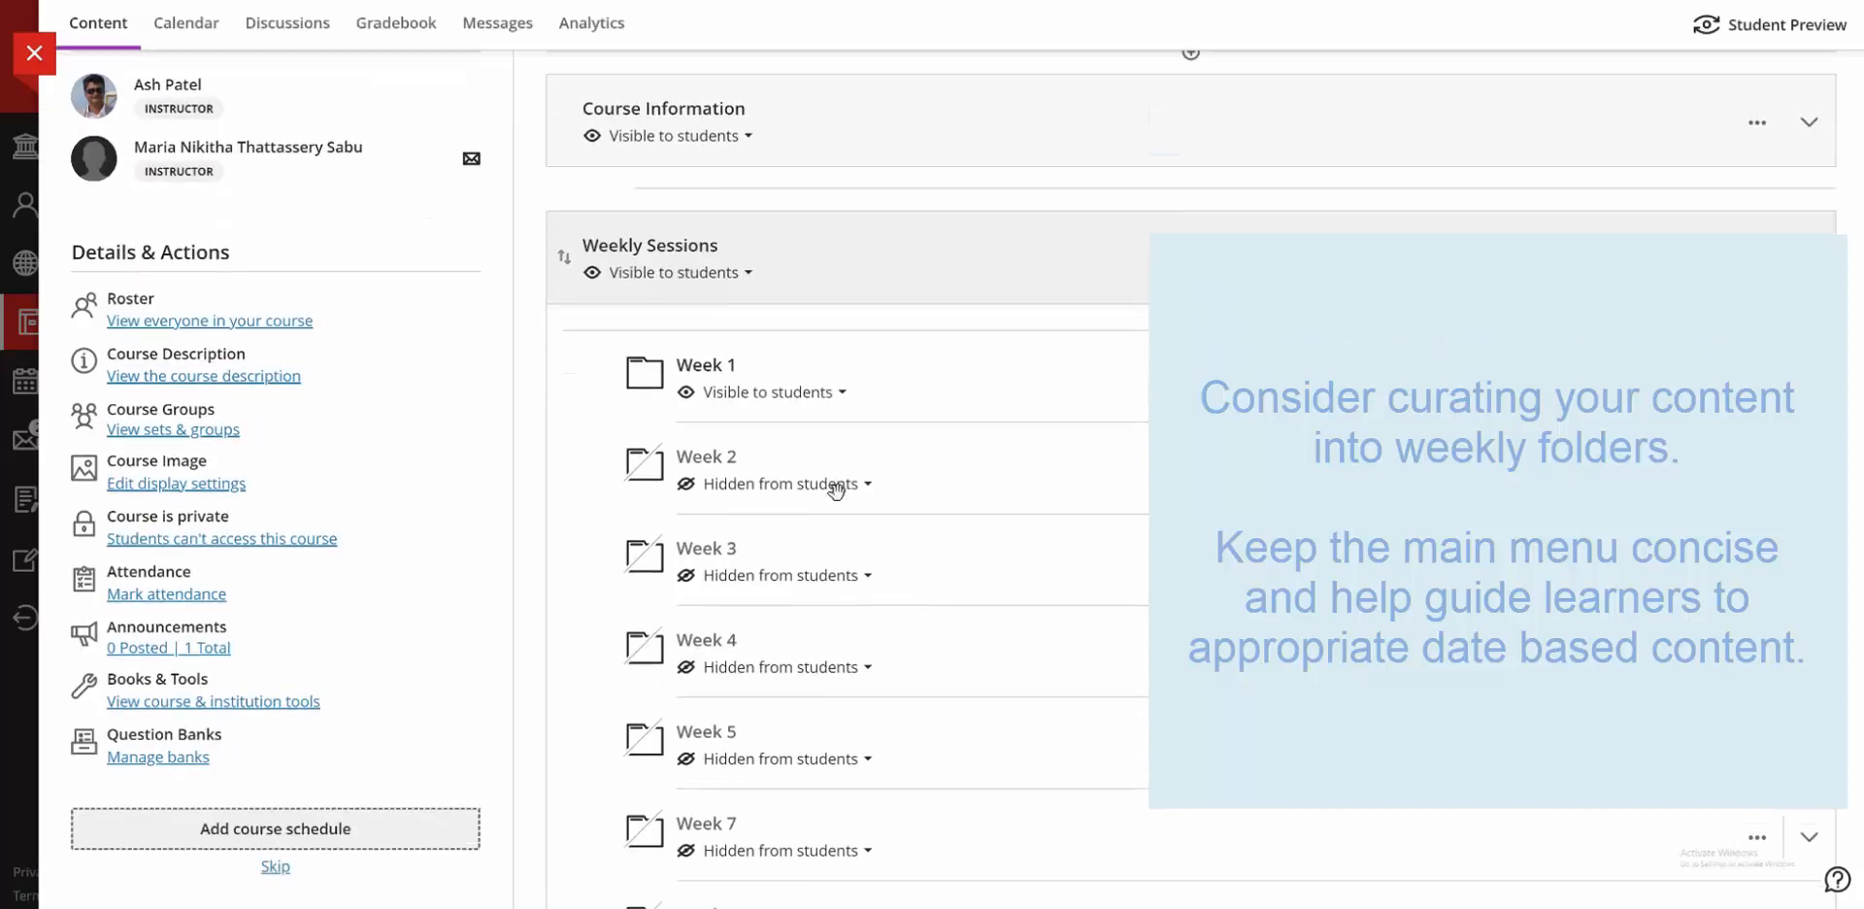
scroll(836, 491, down, 1)
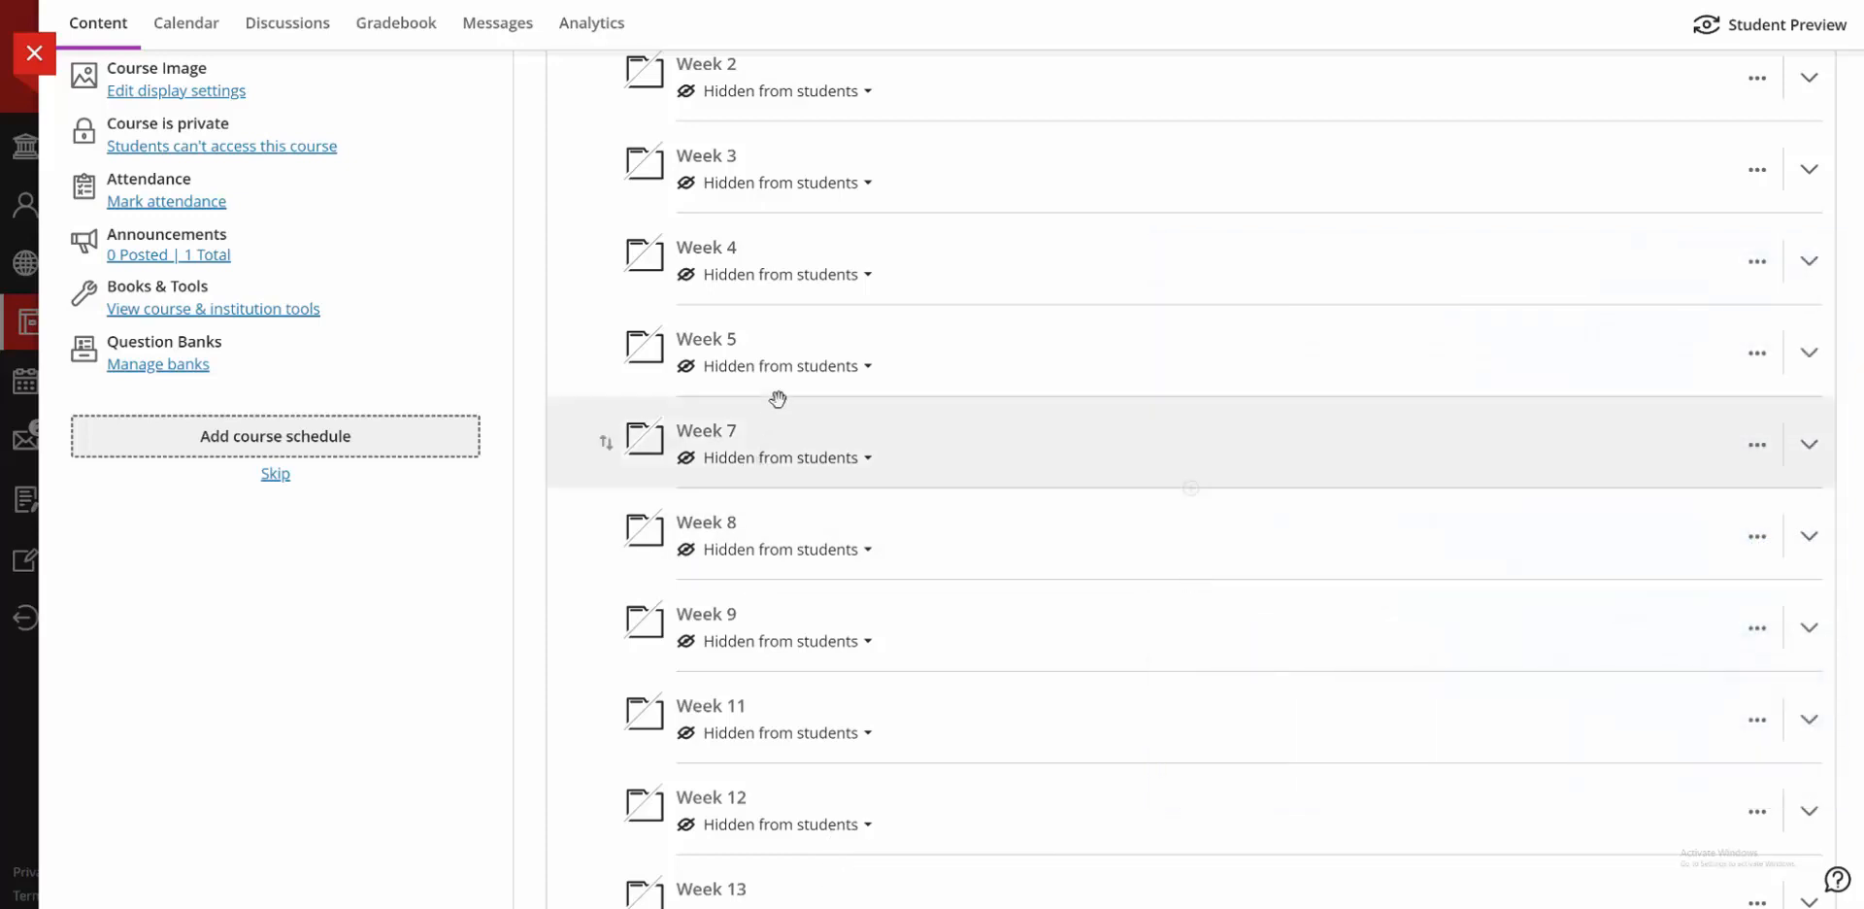
scroll(886, 497, up, 4)
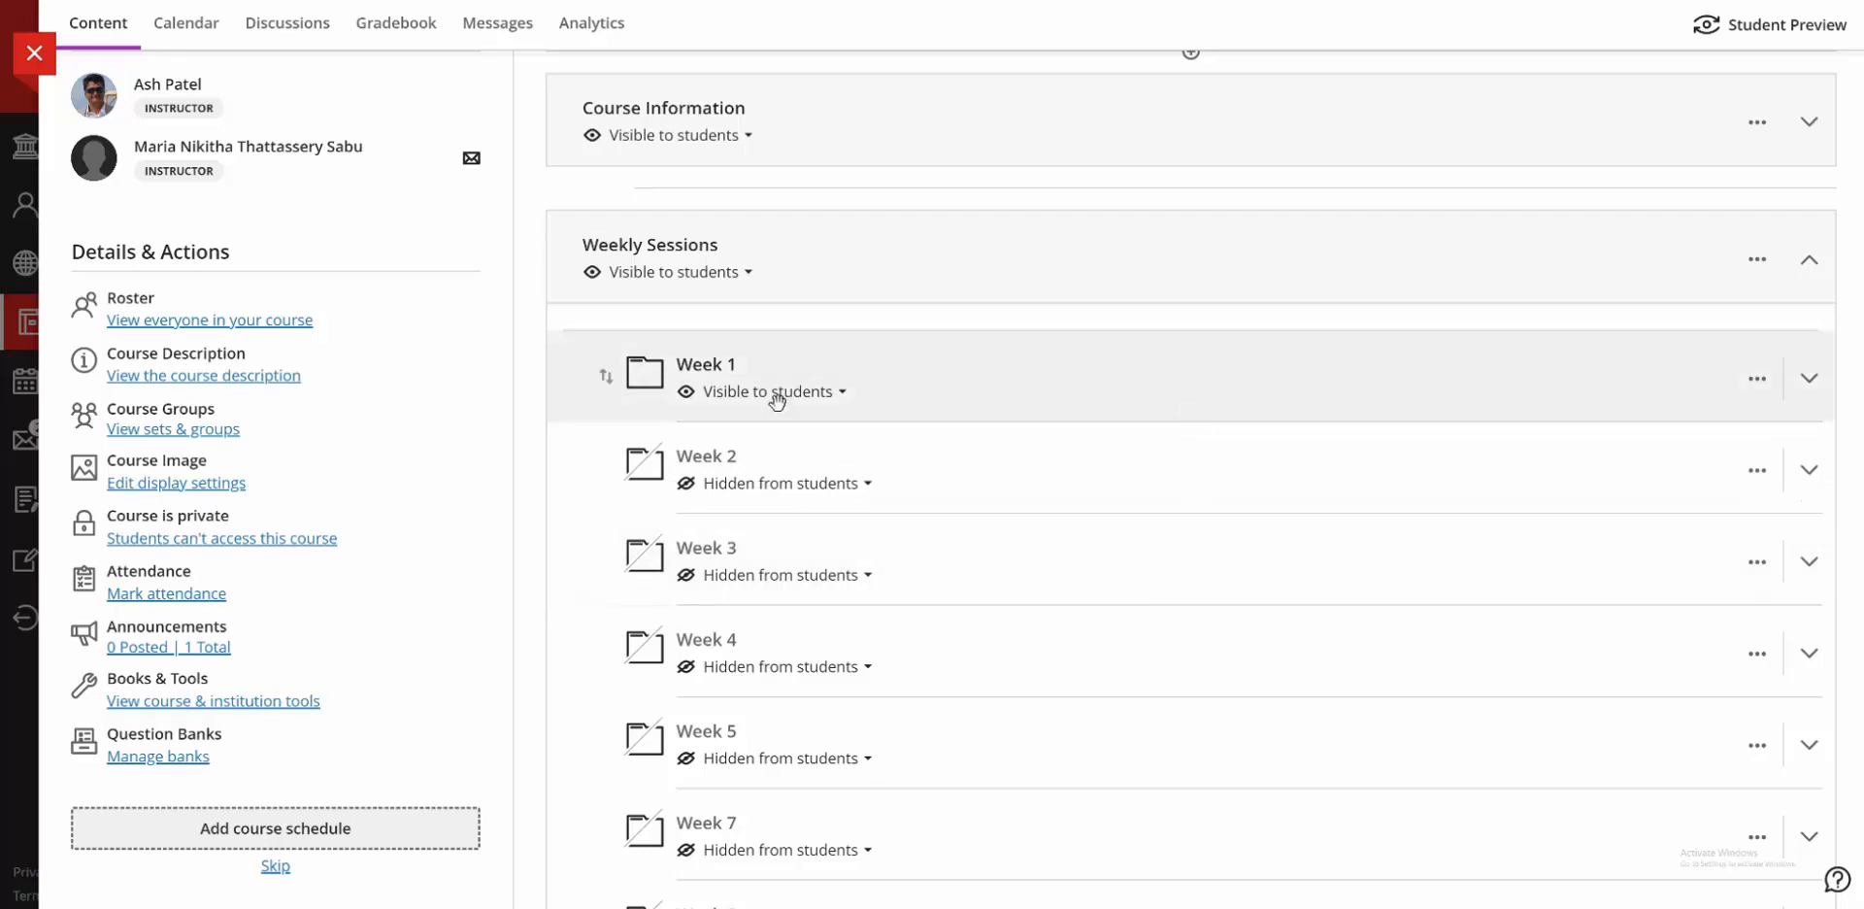
click(915, 255)
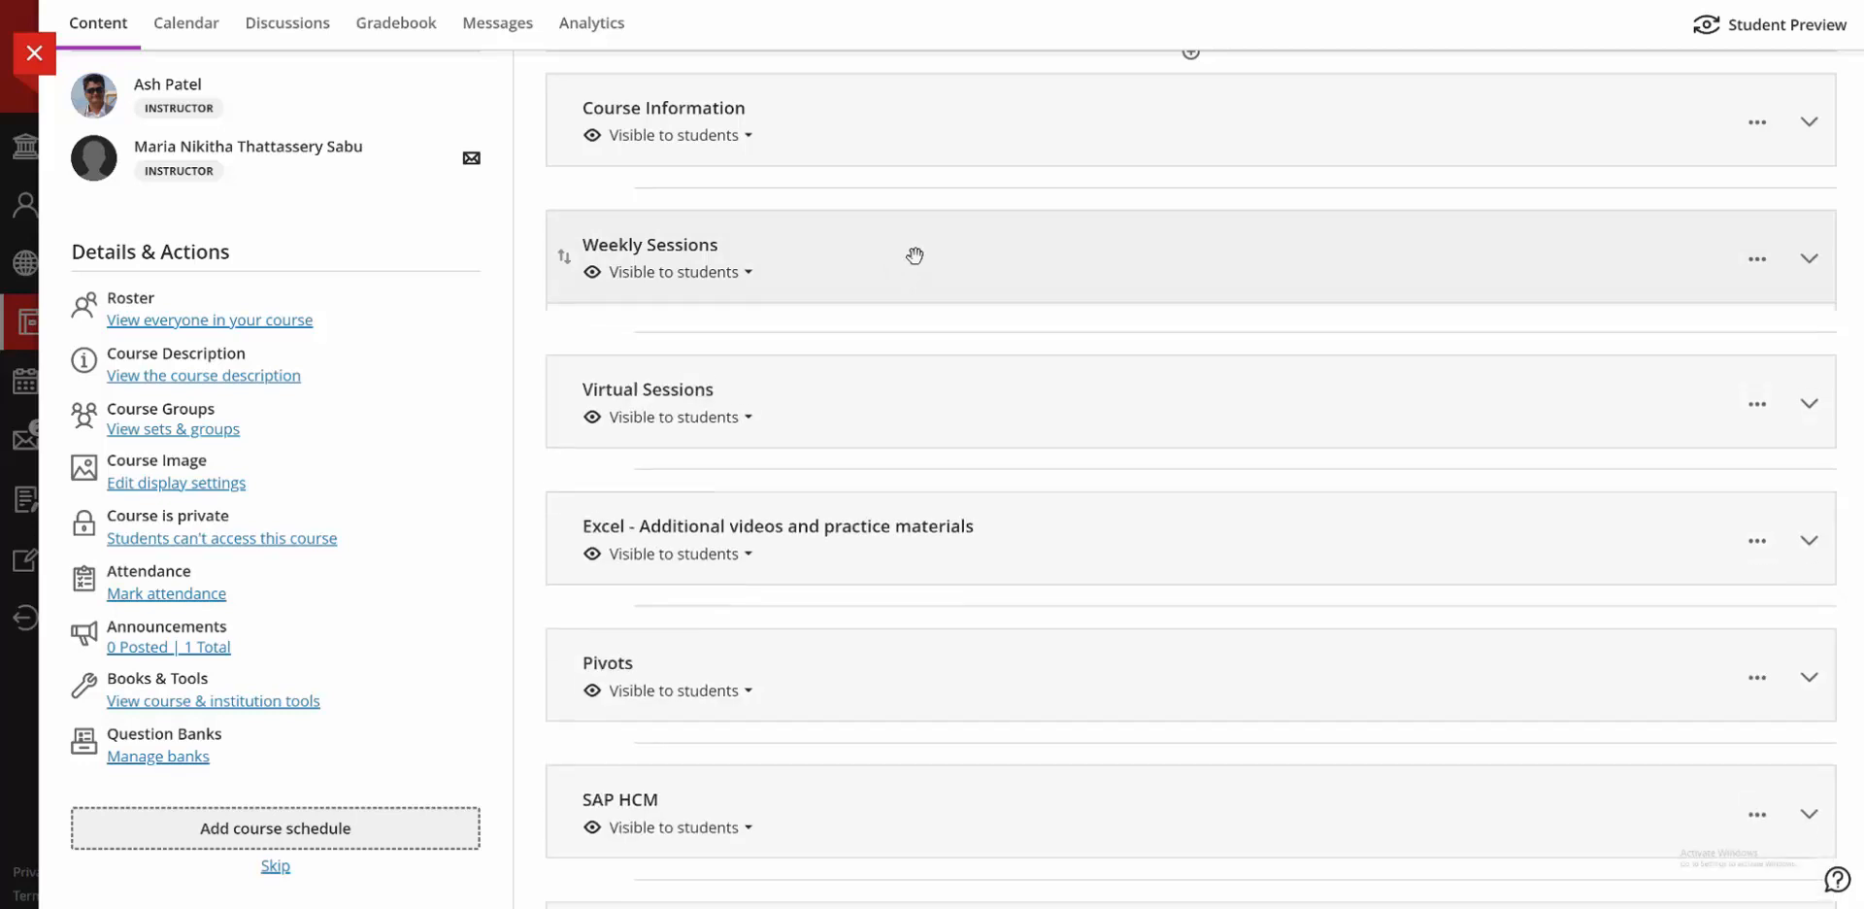
scroll(912, 272, up, 1)
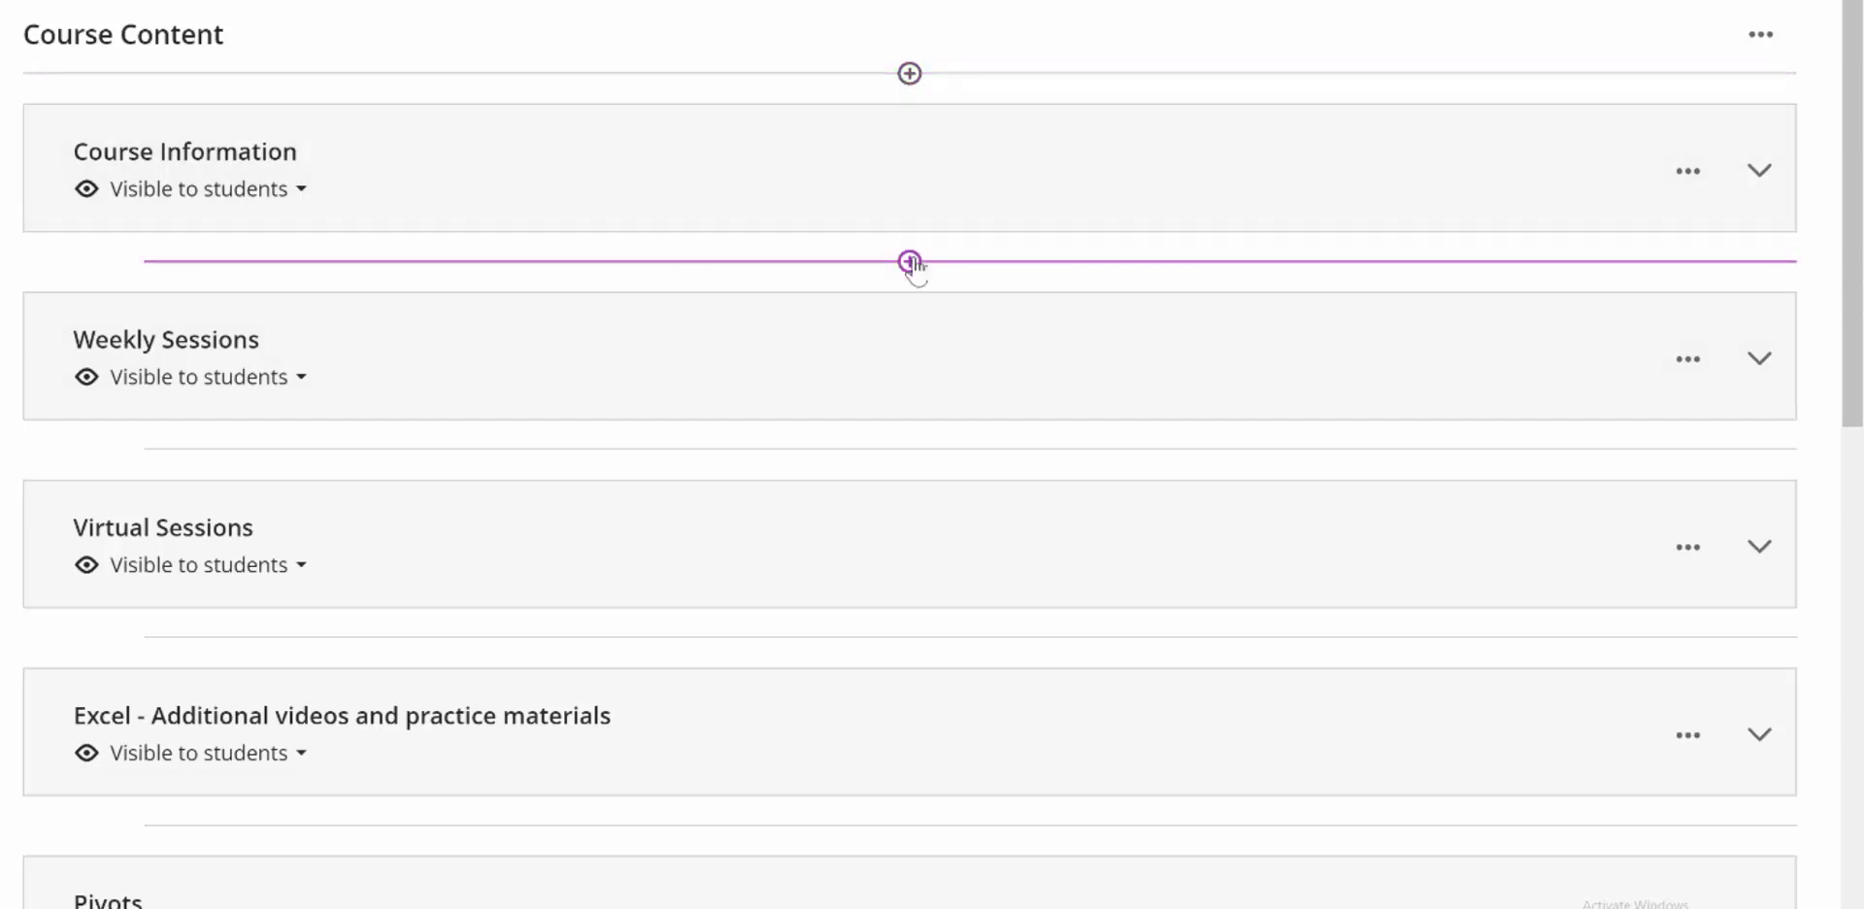
Create a learning module named Week-by-Week between Course Information and Weekly Sessions.
click(910, 262)
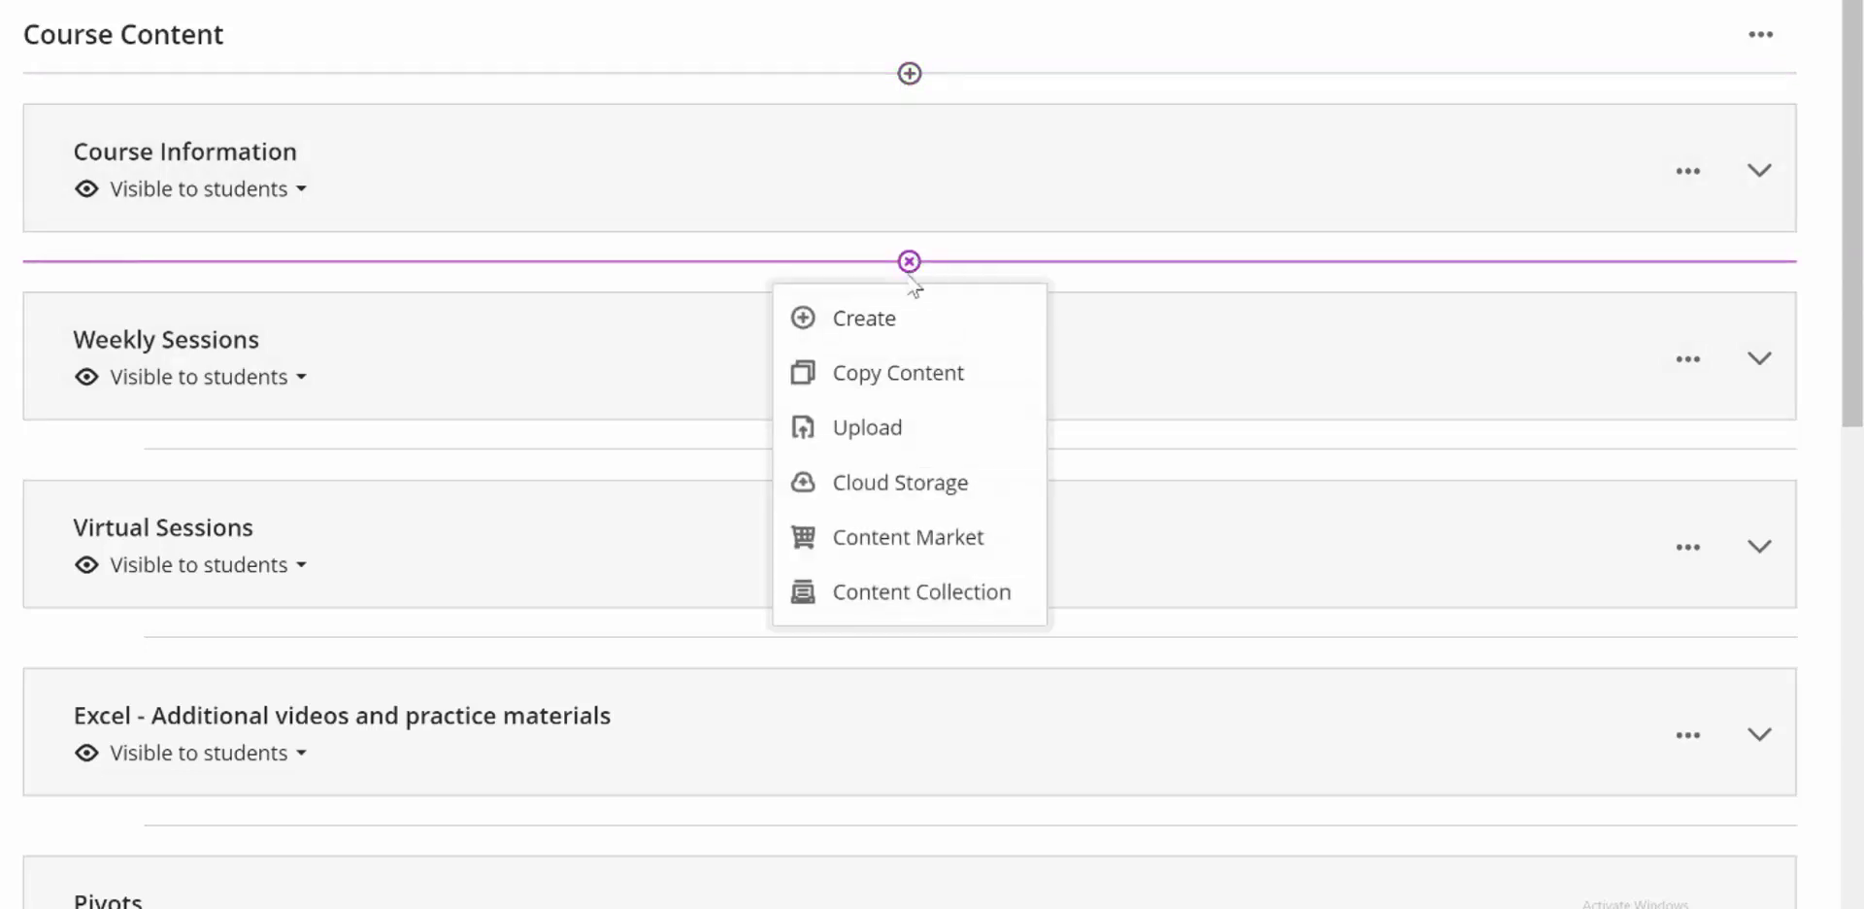
click(854, 321)
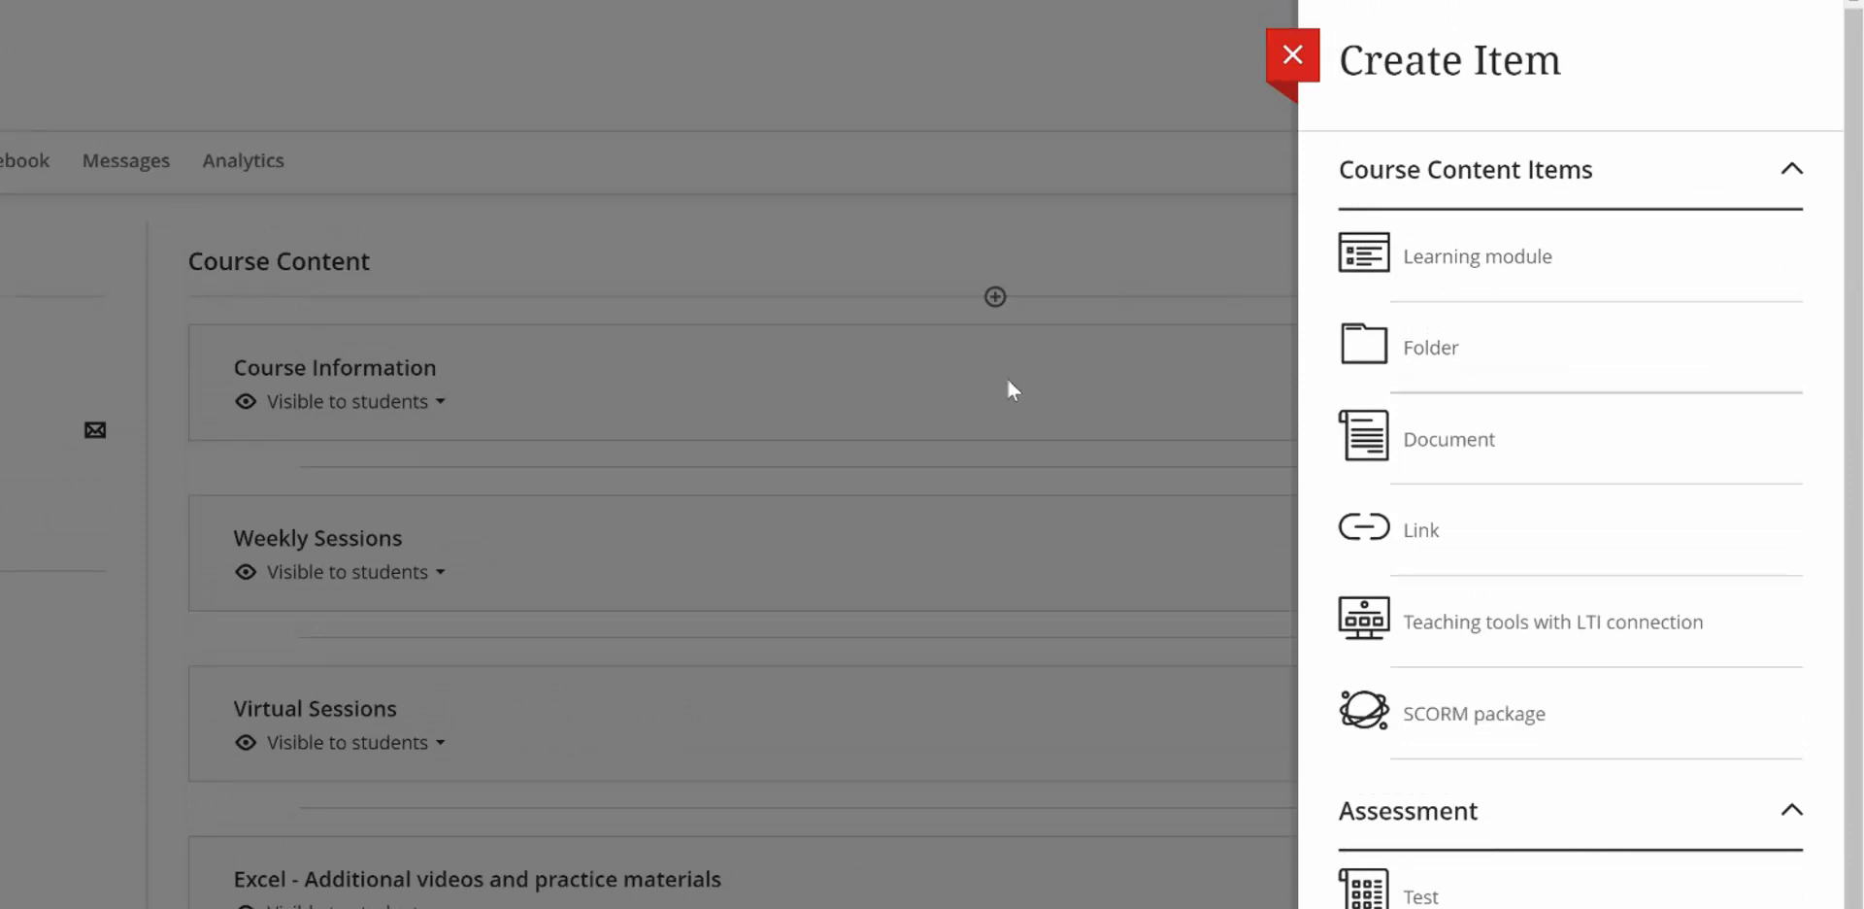
click(1495, 258)
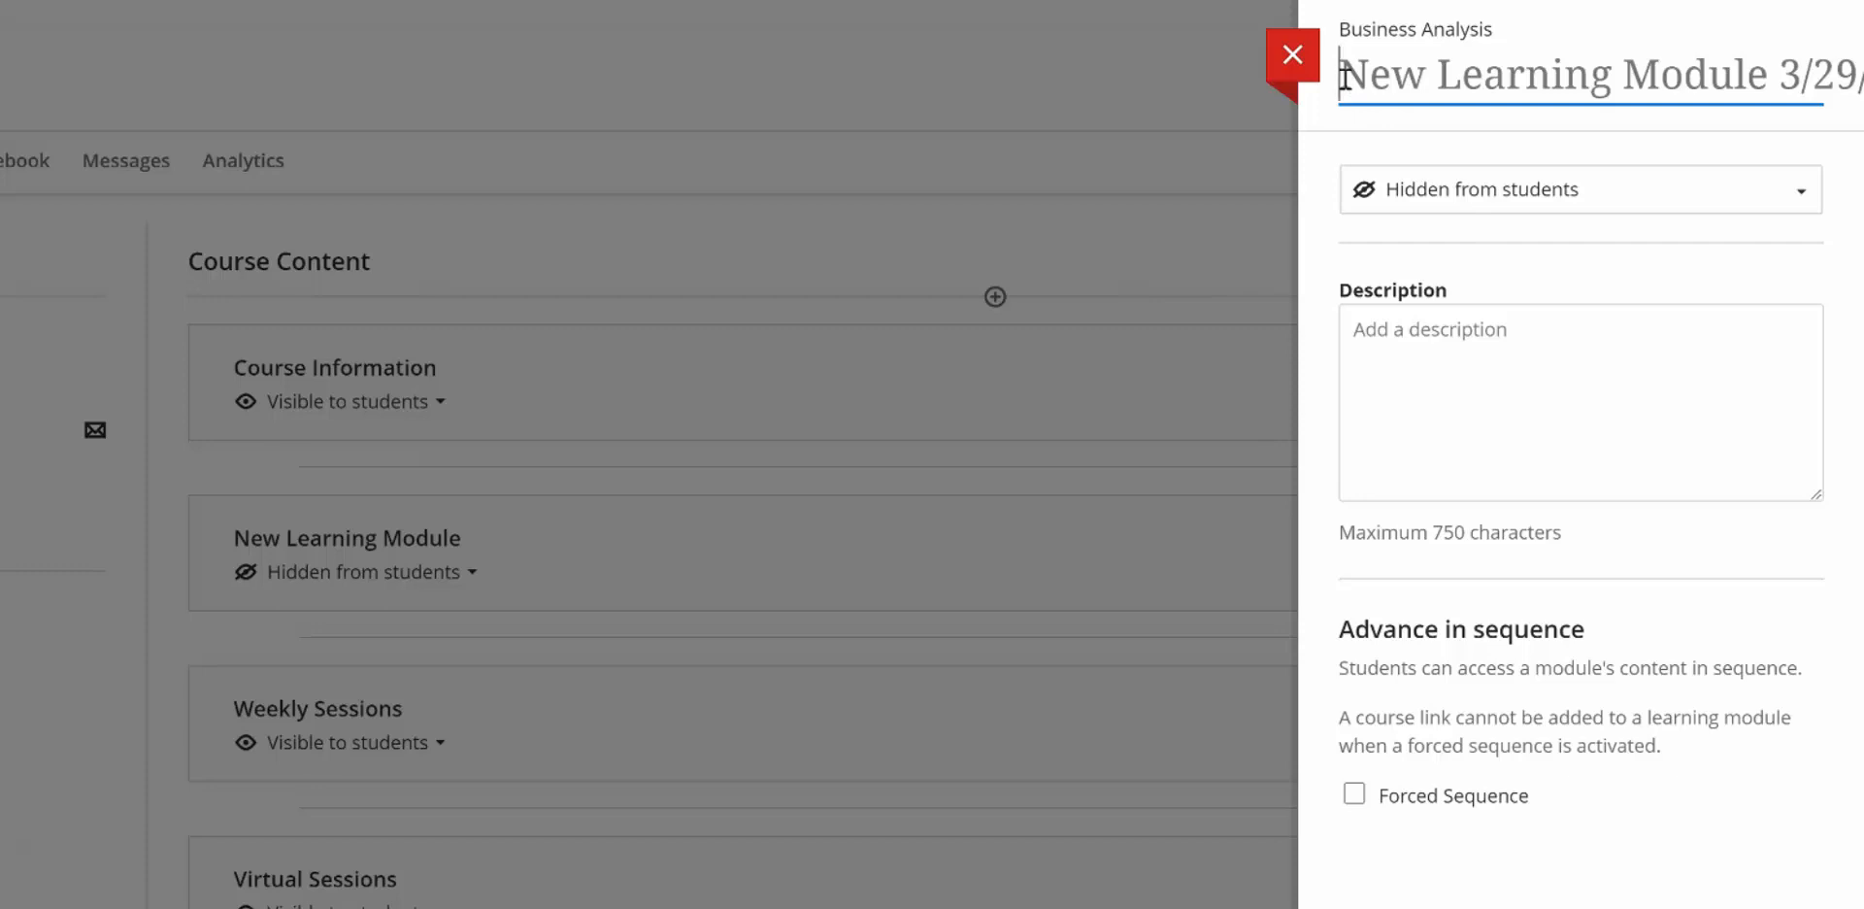
text(Week)
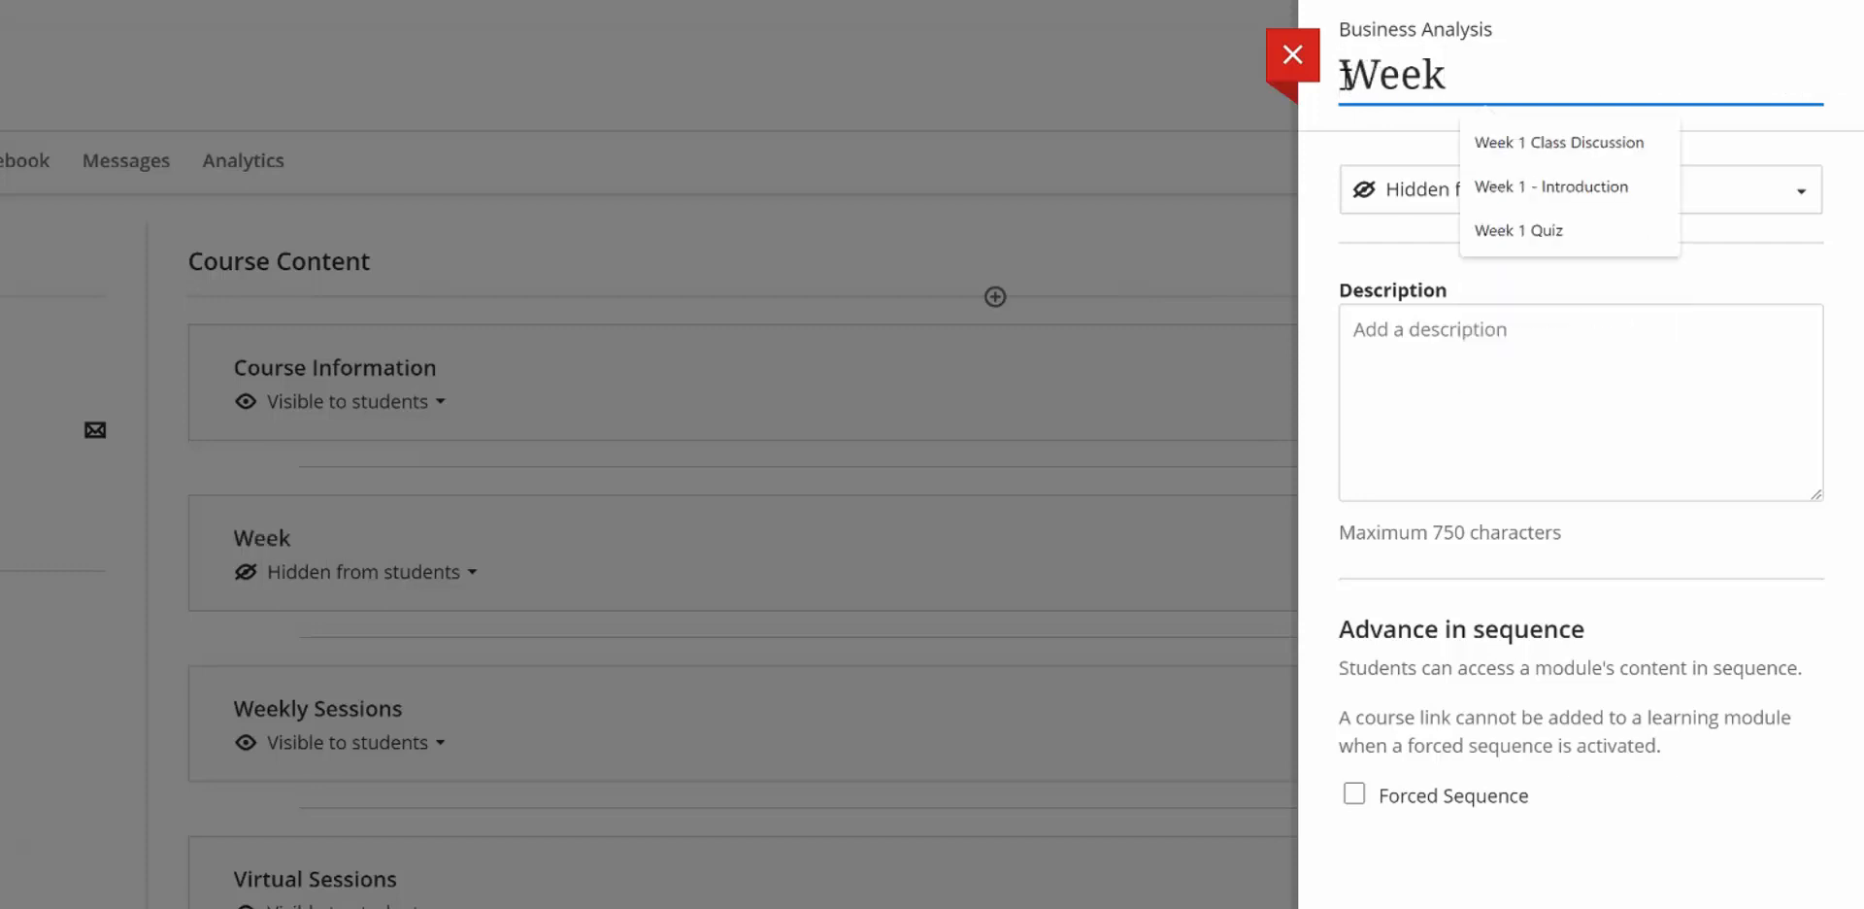
text(-by-W)
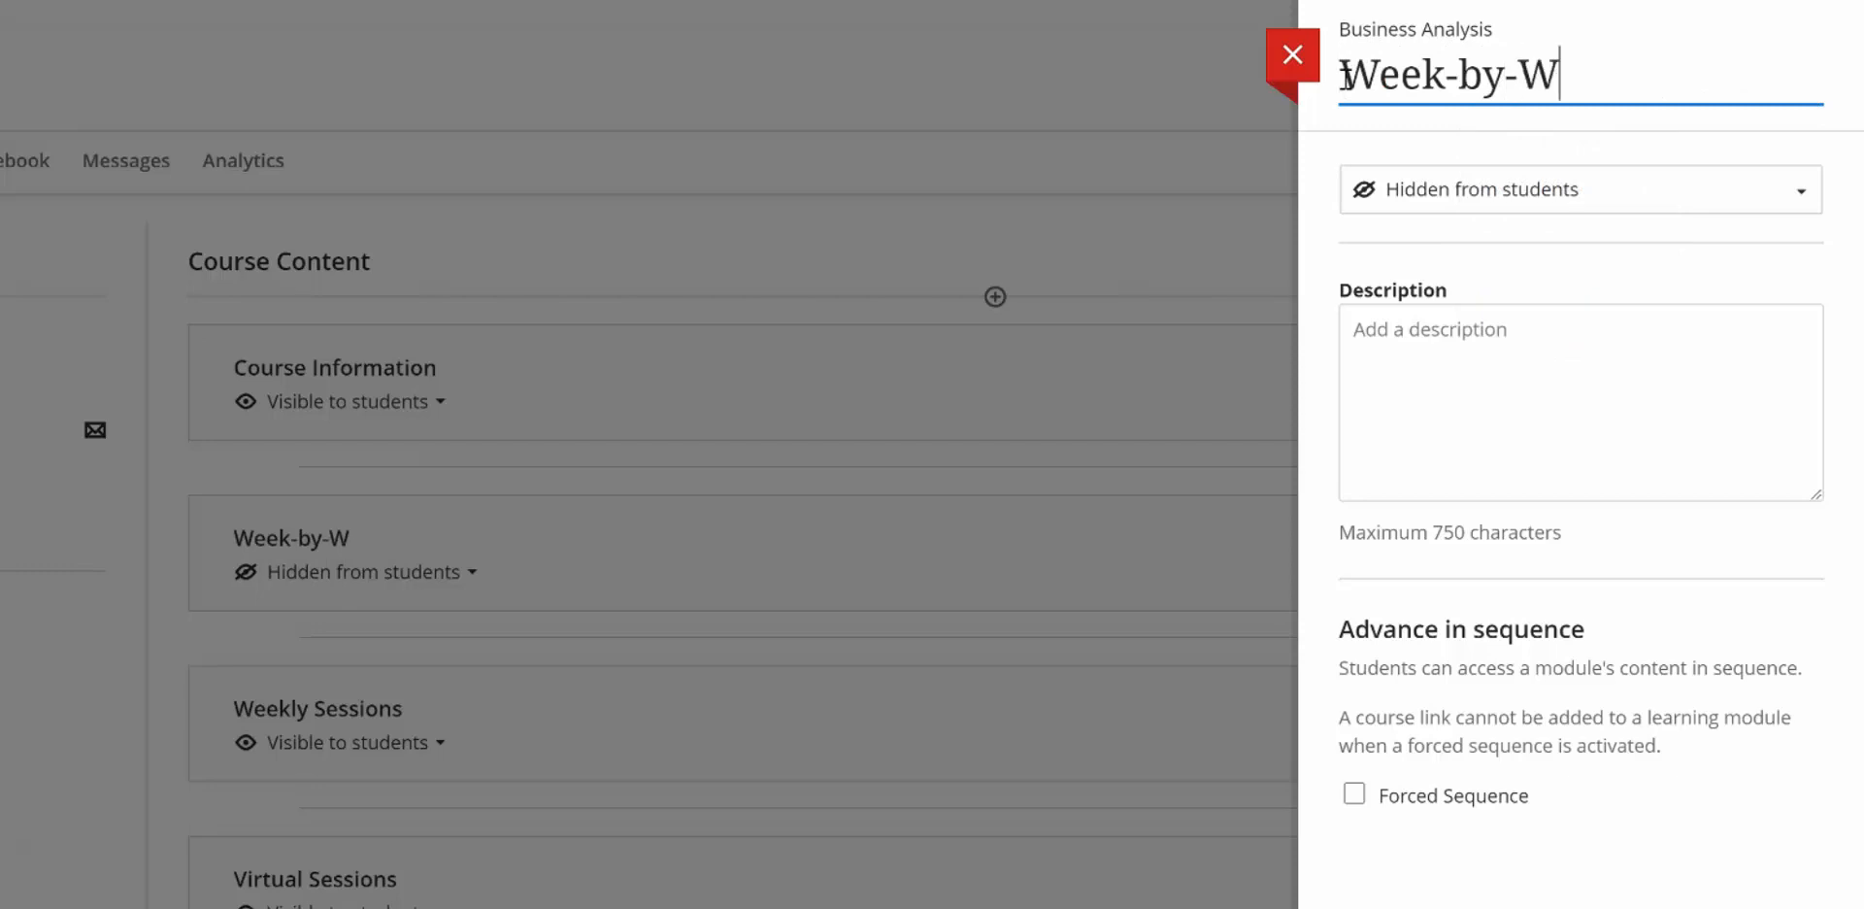
text(eek)
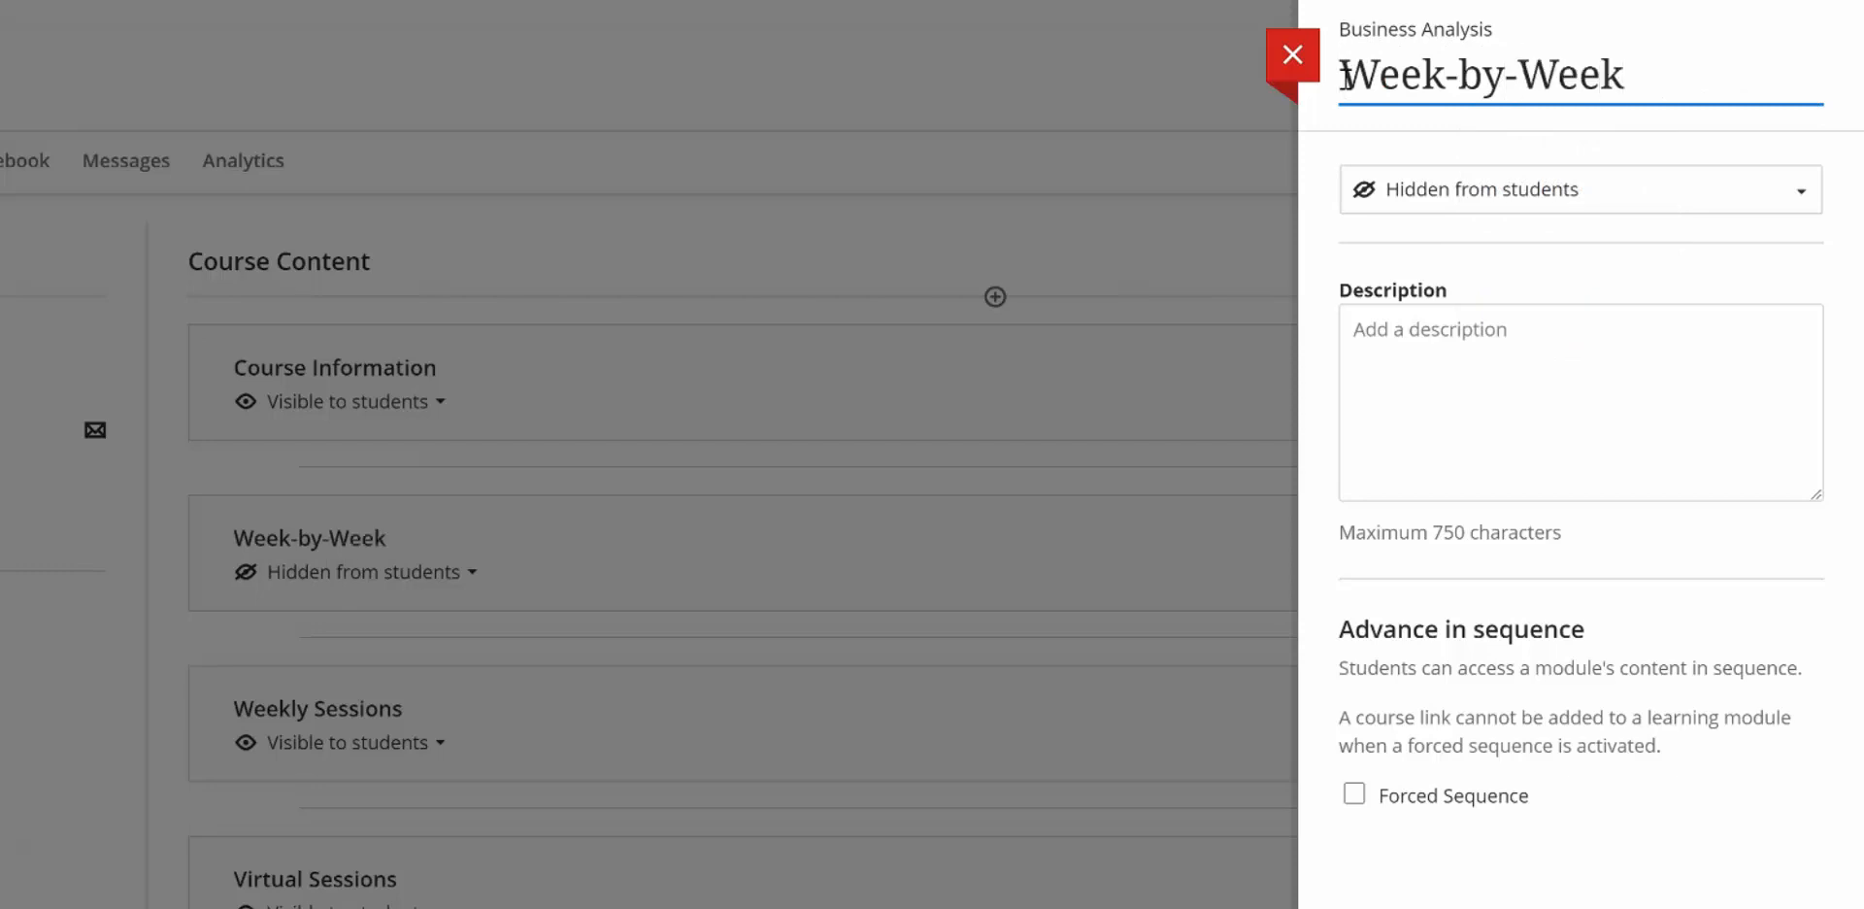
Make the Week-by-Week learning module visible to students, leave its description empty, and save it.
click(1595, 206)
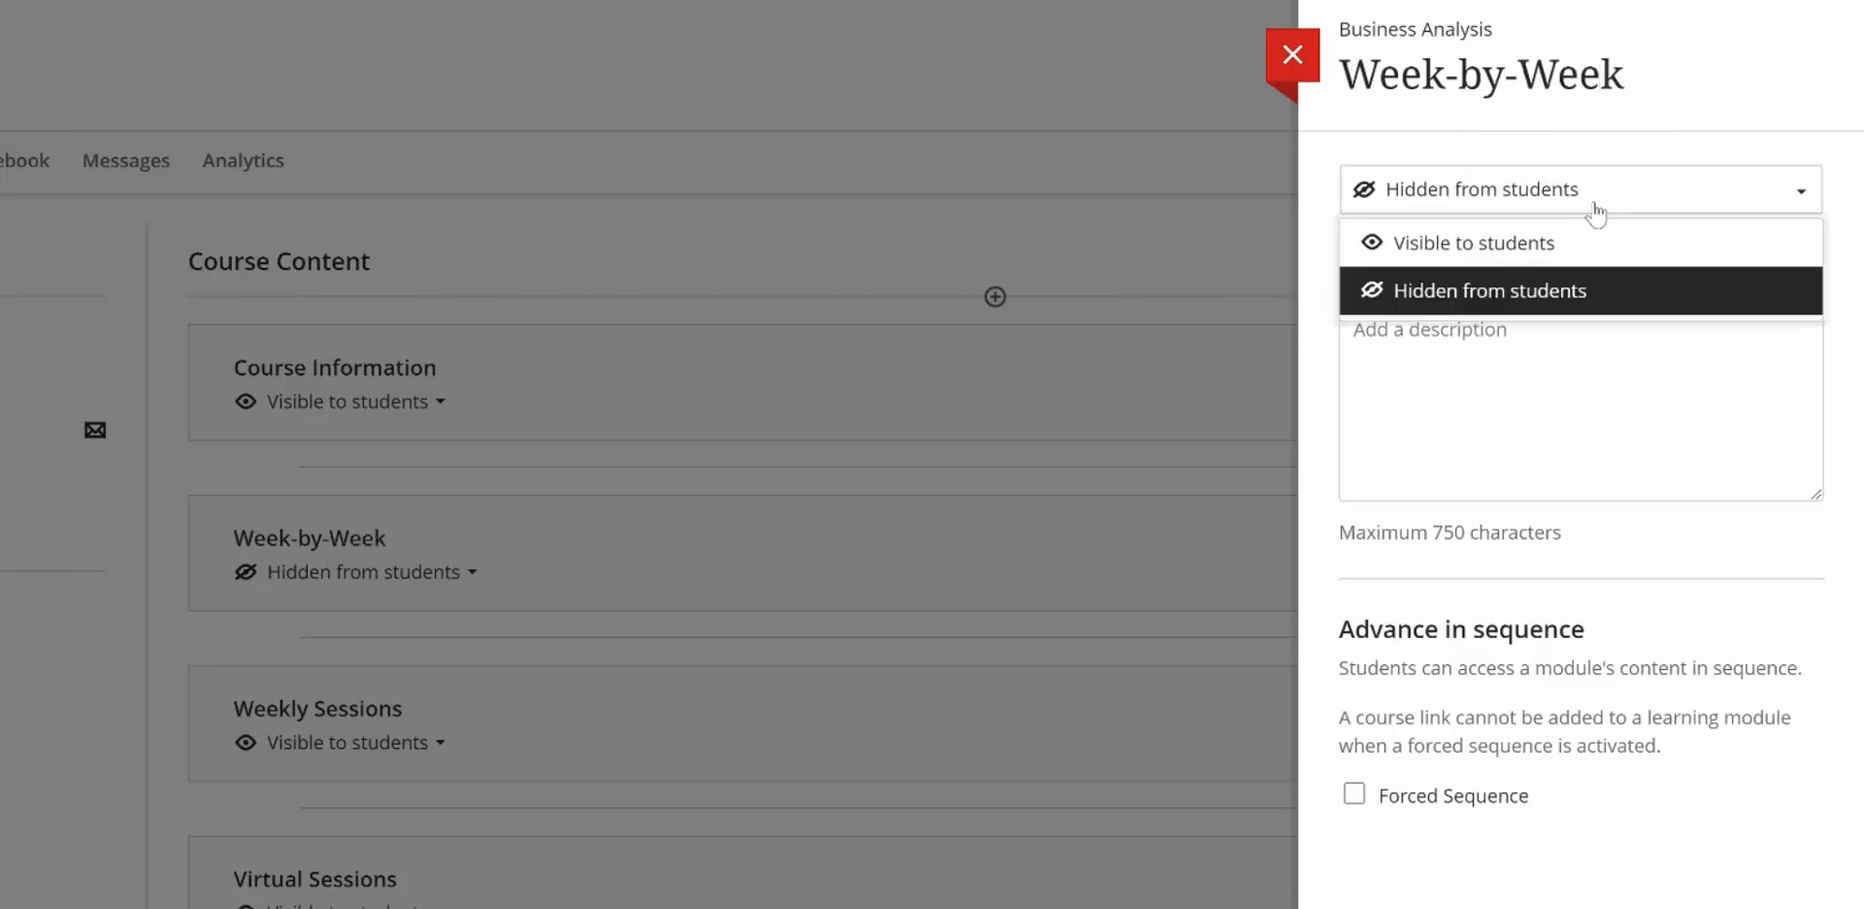
click(1549, 243)
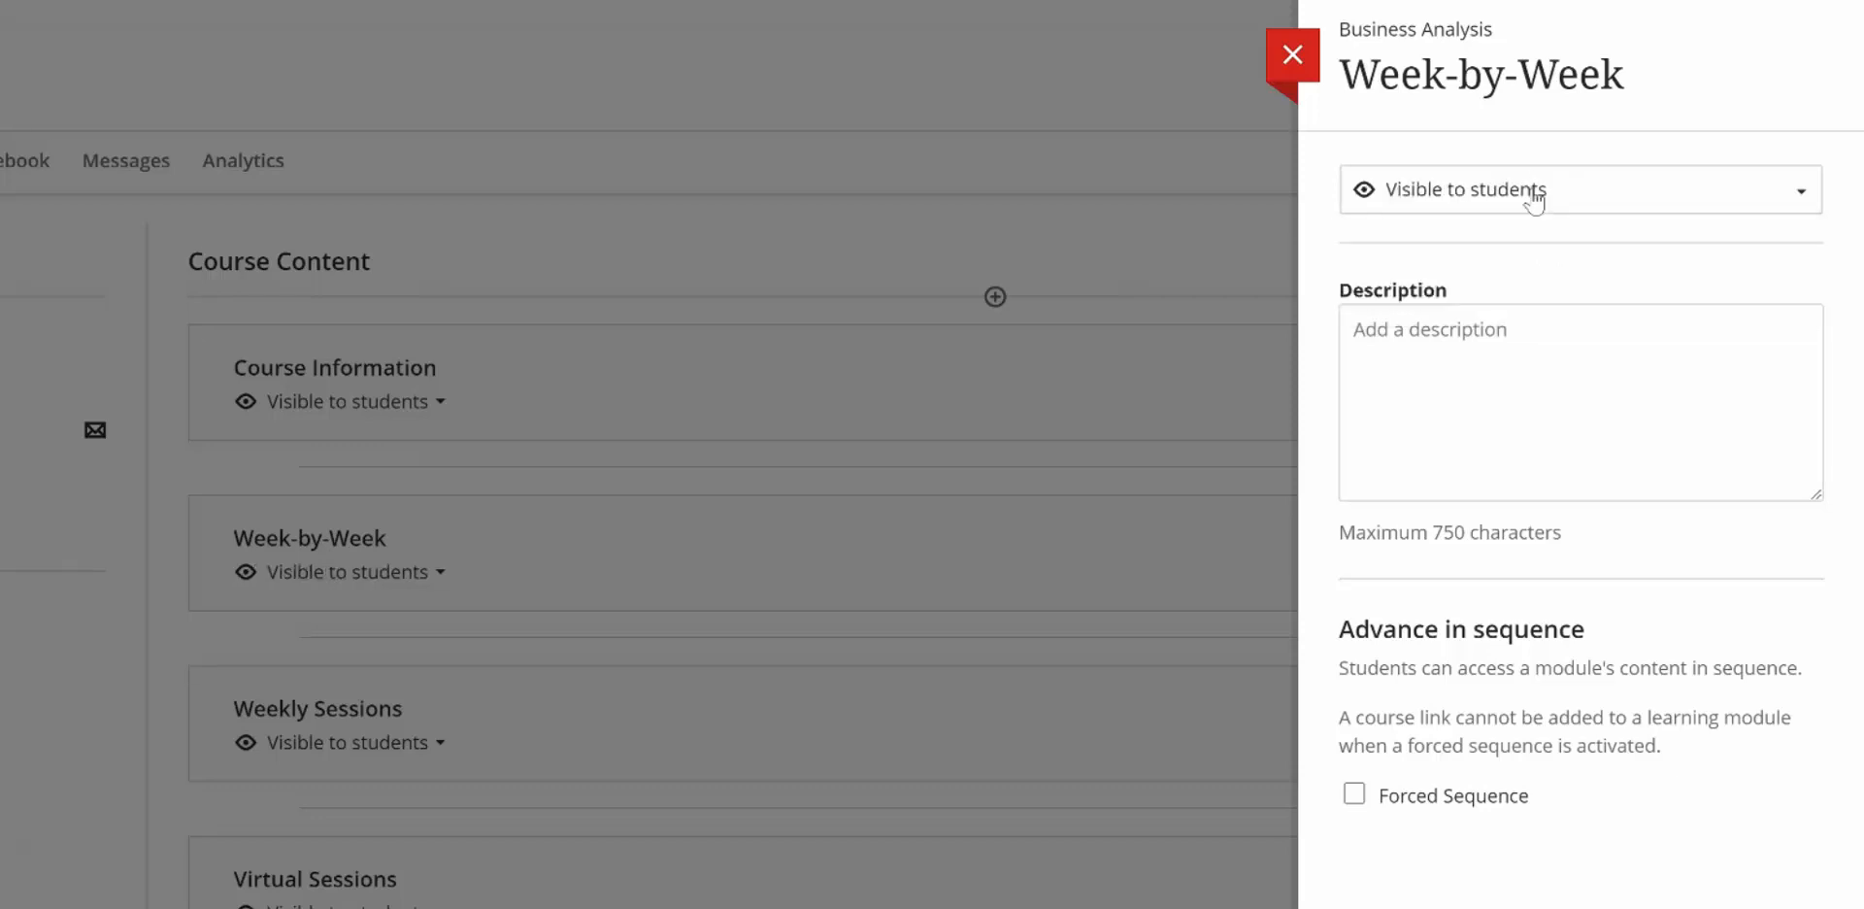
click(1515, 321)
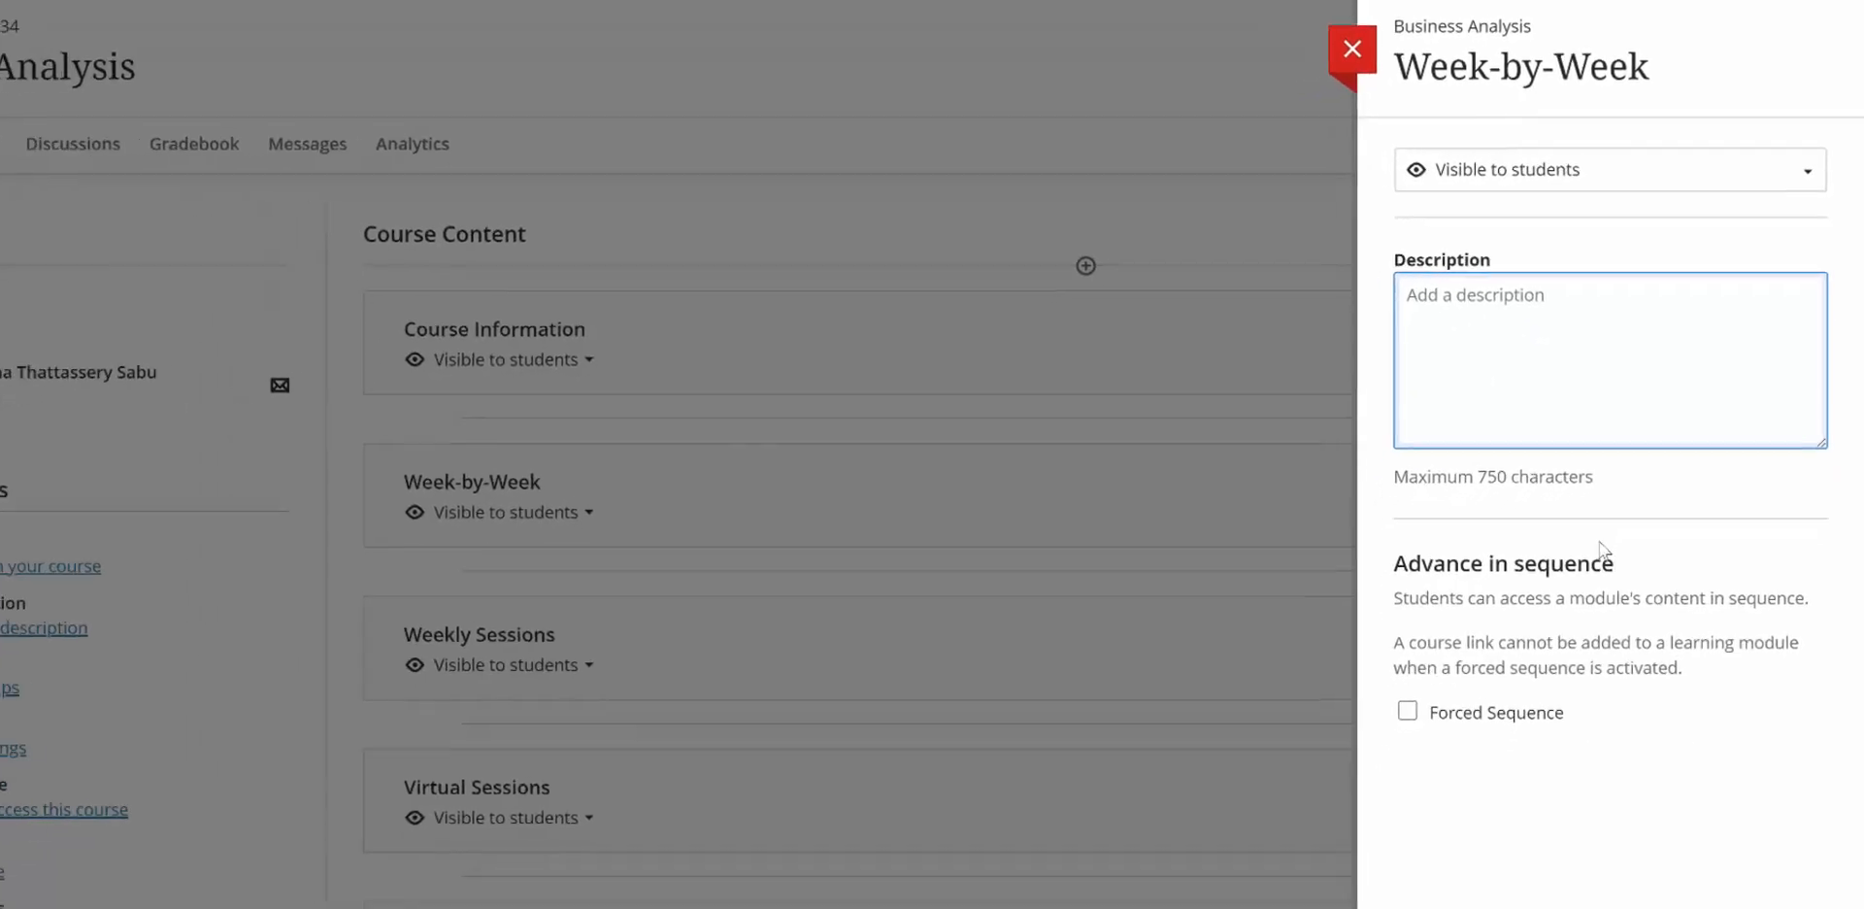
click(1735, 874)
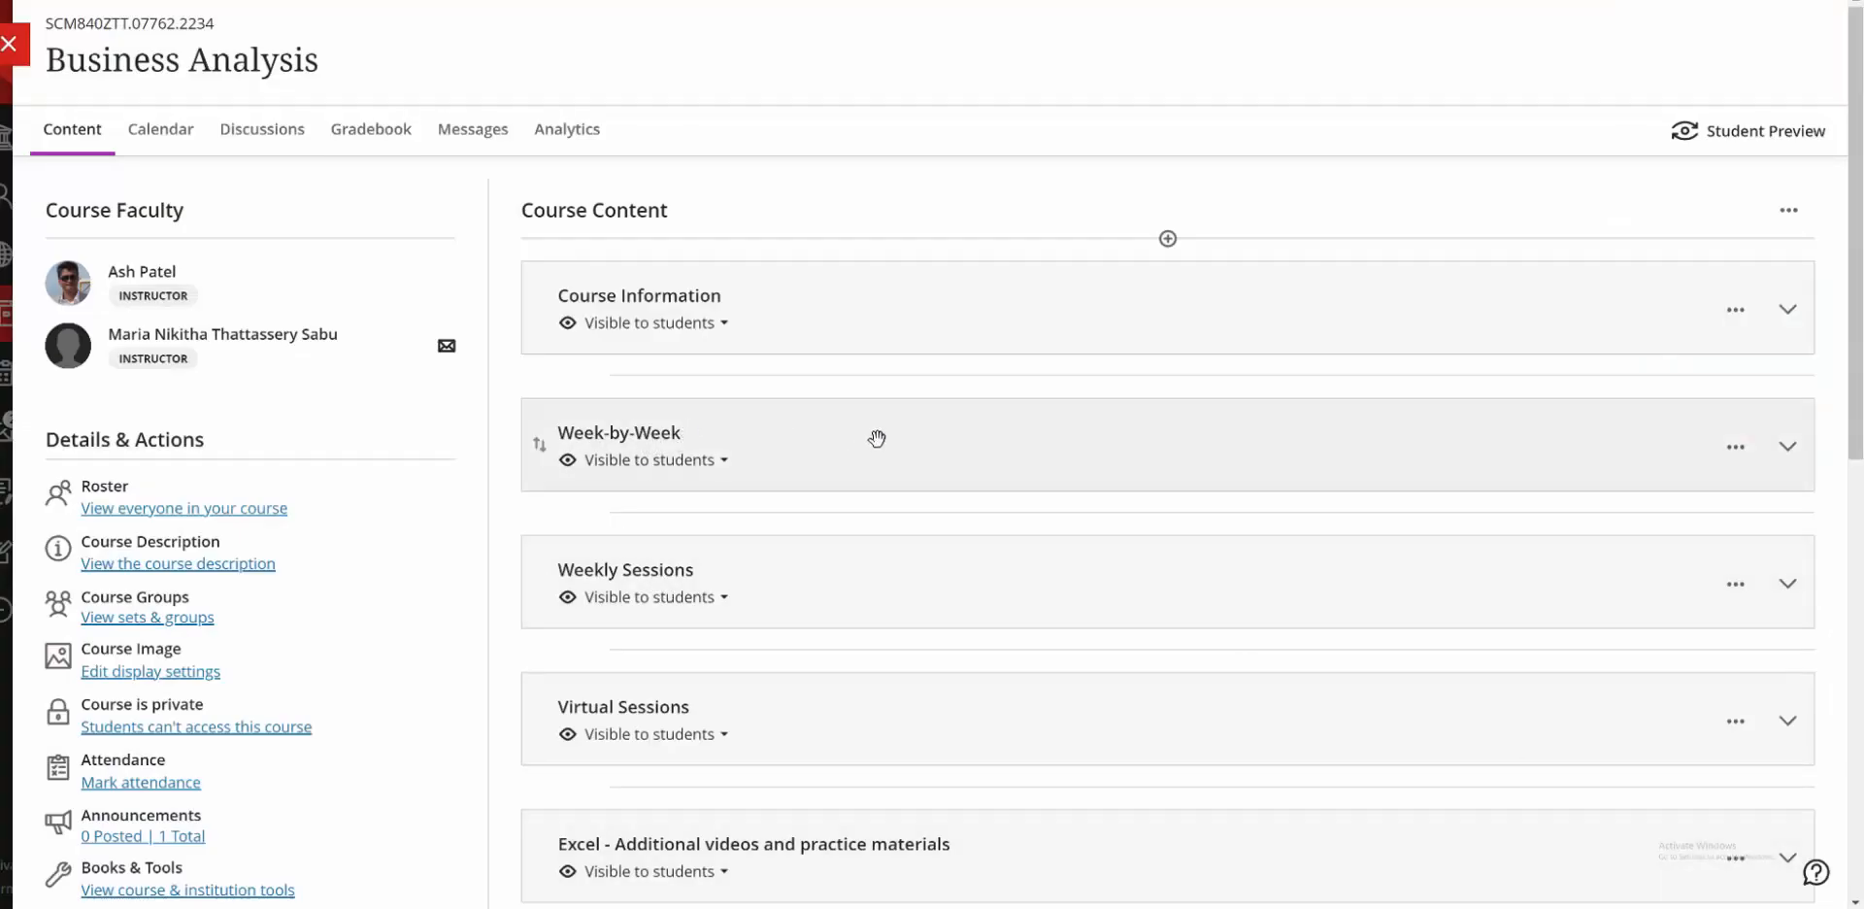
Expand the Week-by-Week module, check its edit and delete options, and leave the module expanded.
mouse_move(872, 409)
mouse_down()
mouse_move(874, 262)
mouse_move(887, 441)
mouse_move(876, 427)
mouse_up()
click(1025, 442)
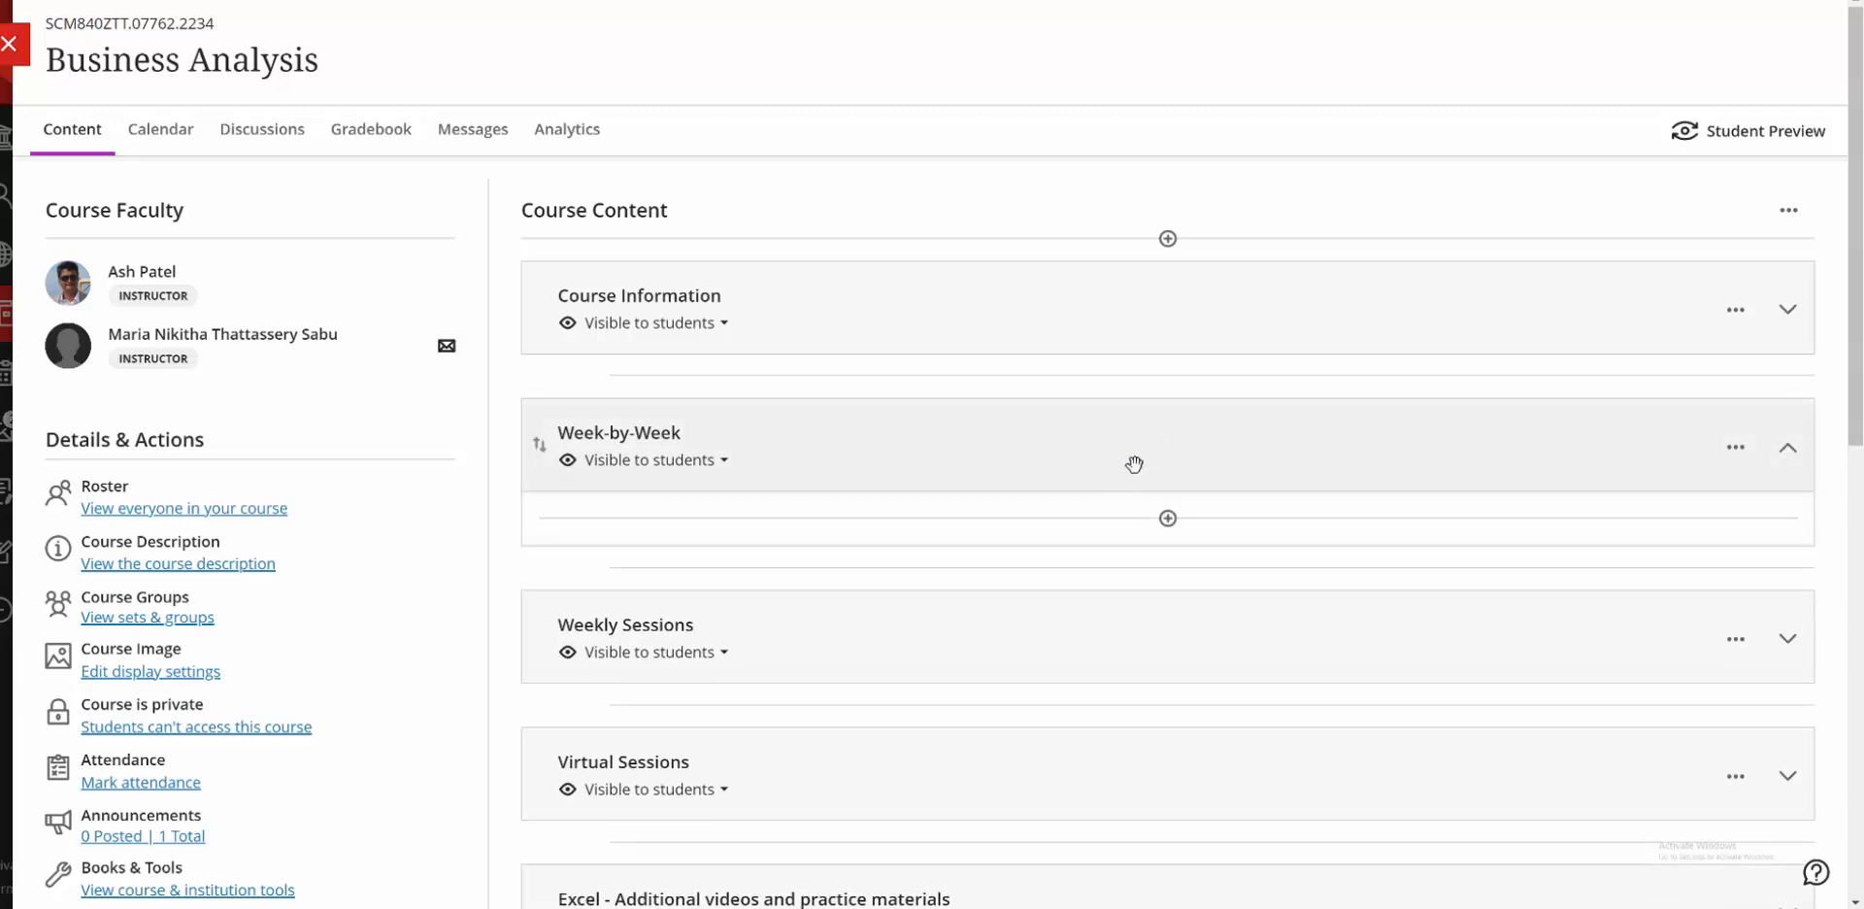
click(1736, 447)
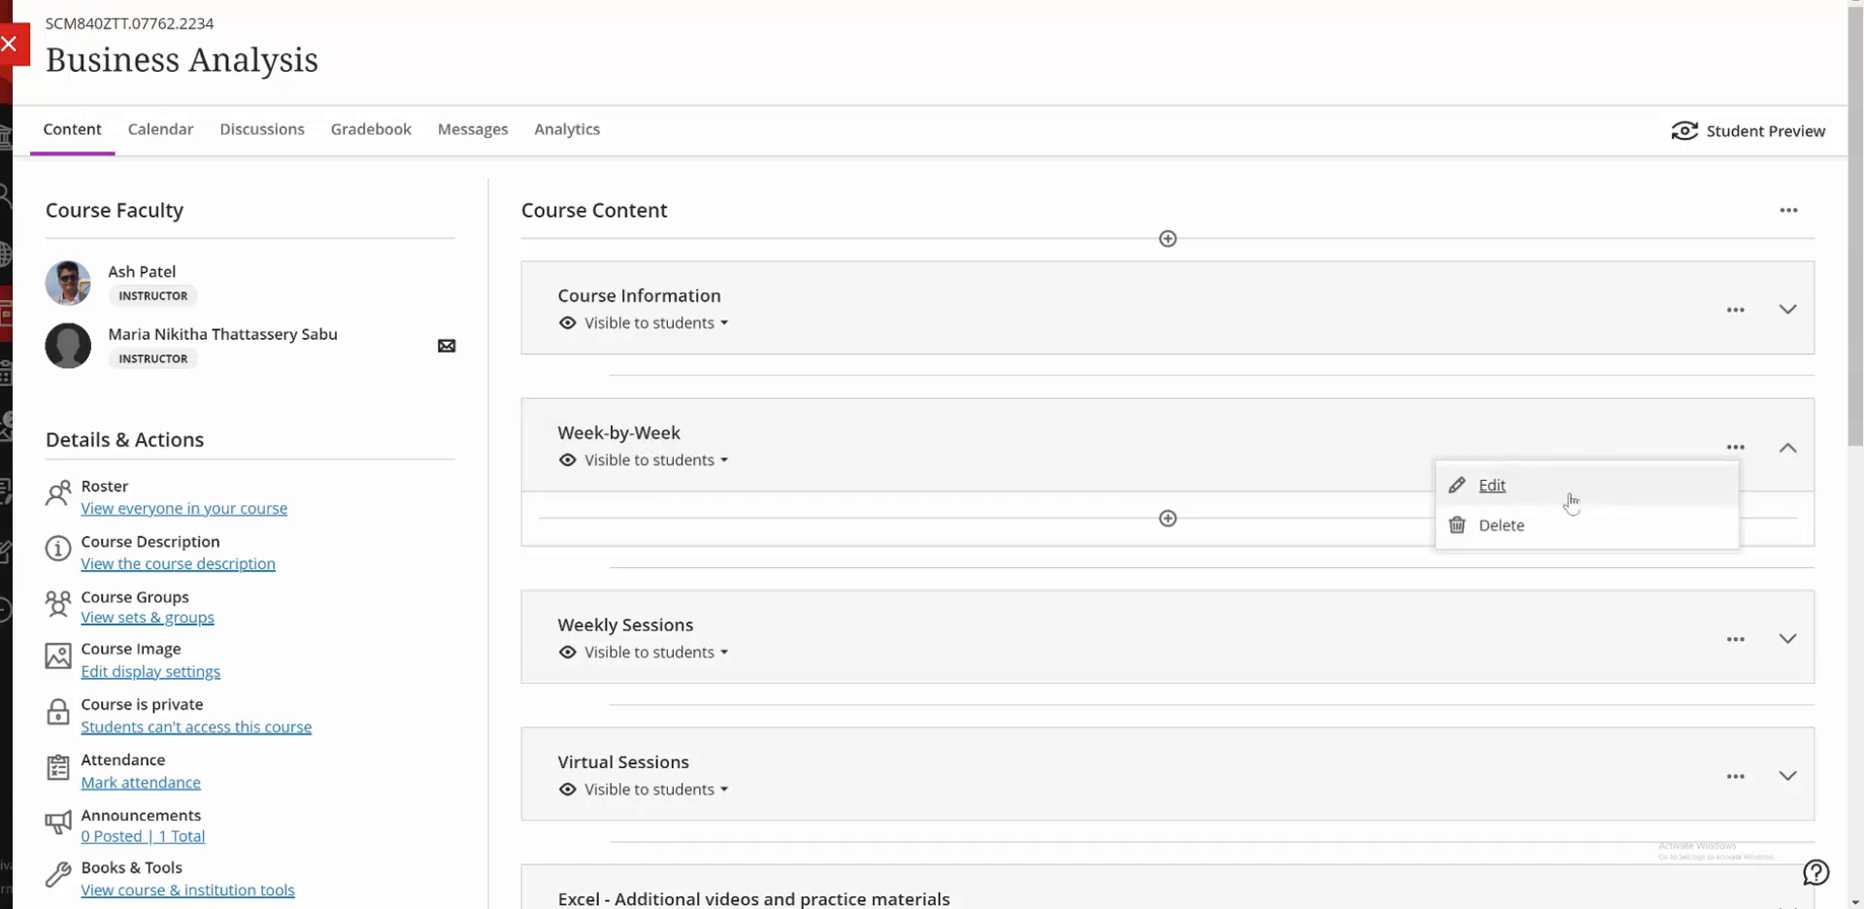
click(1250, 439)
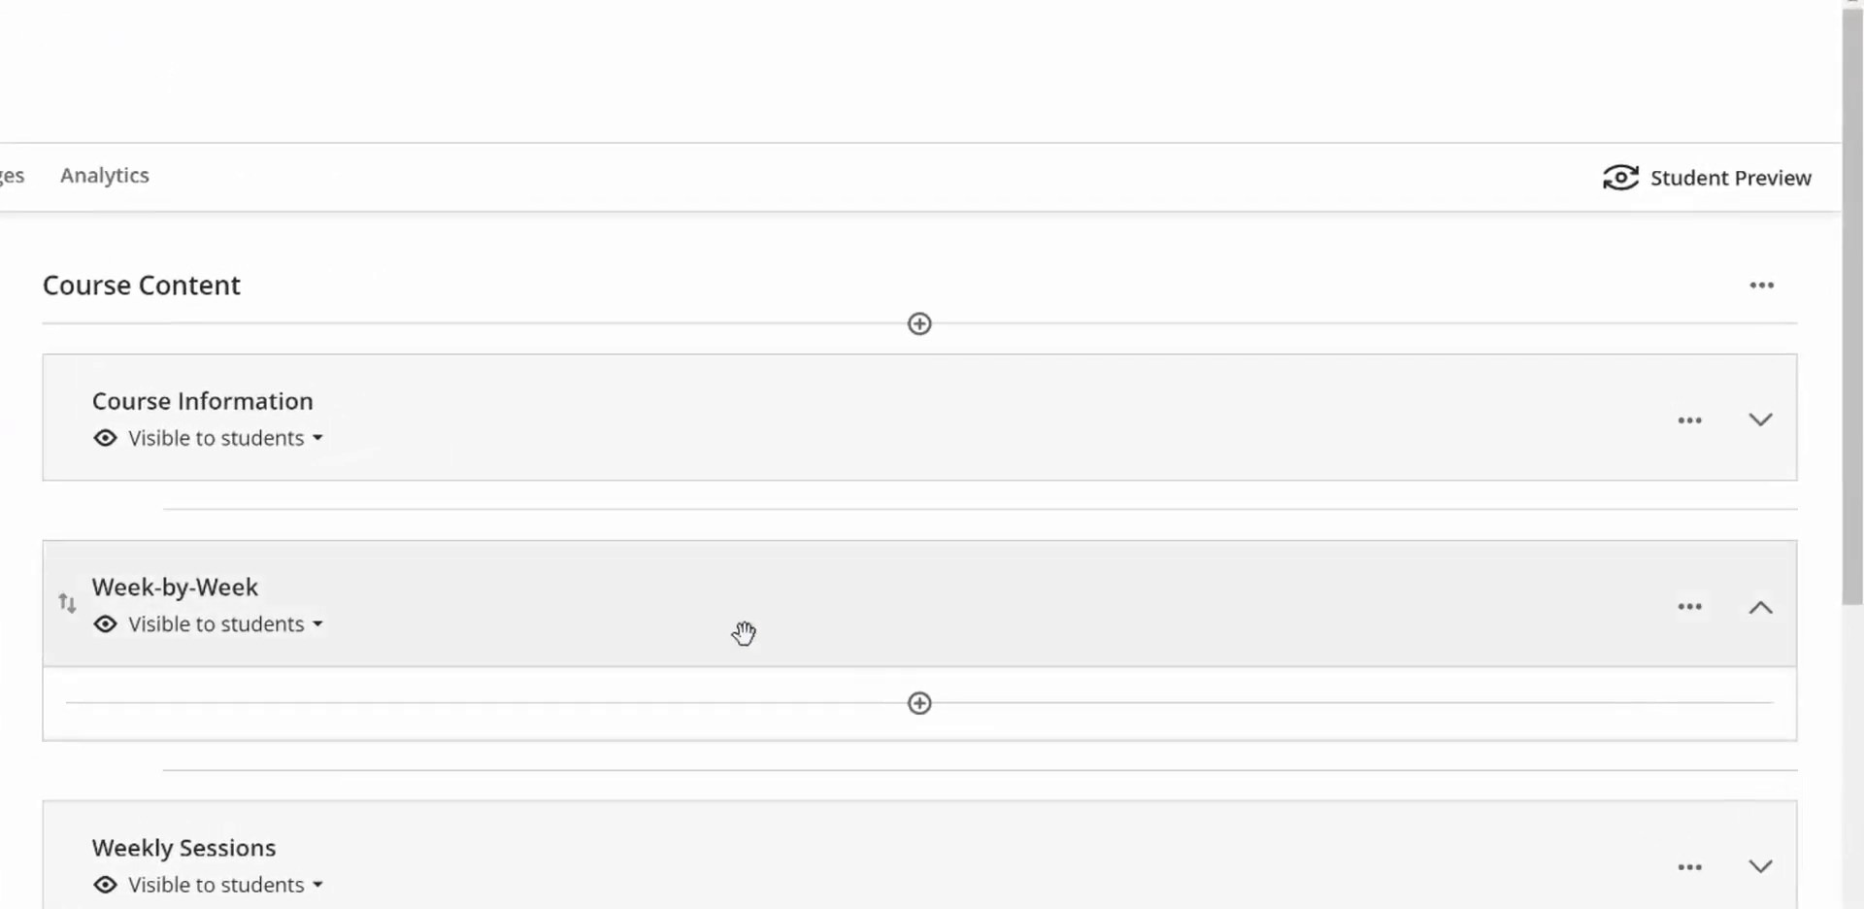
click(829, 601)
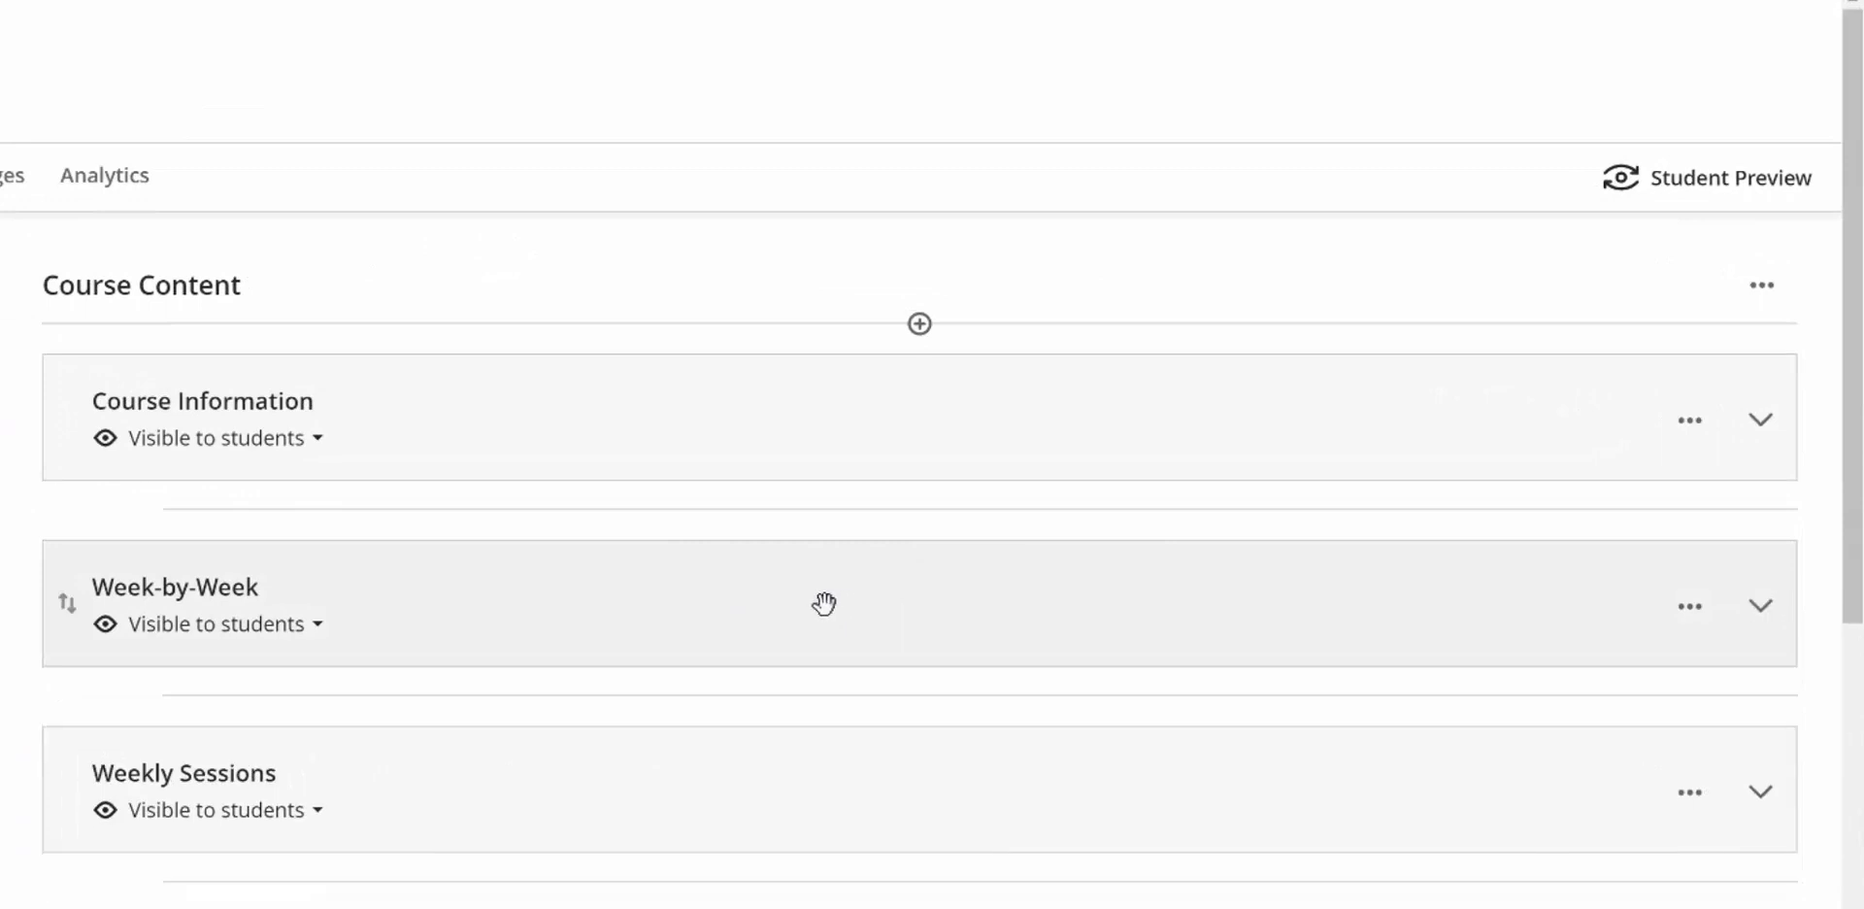
click(823, 603)
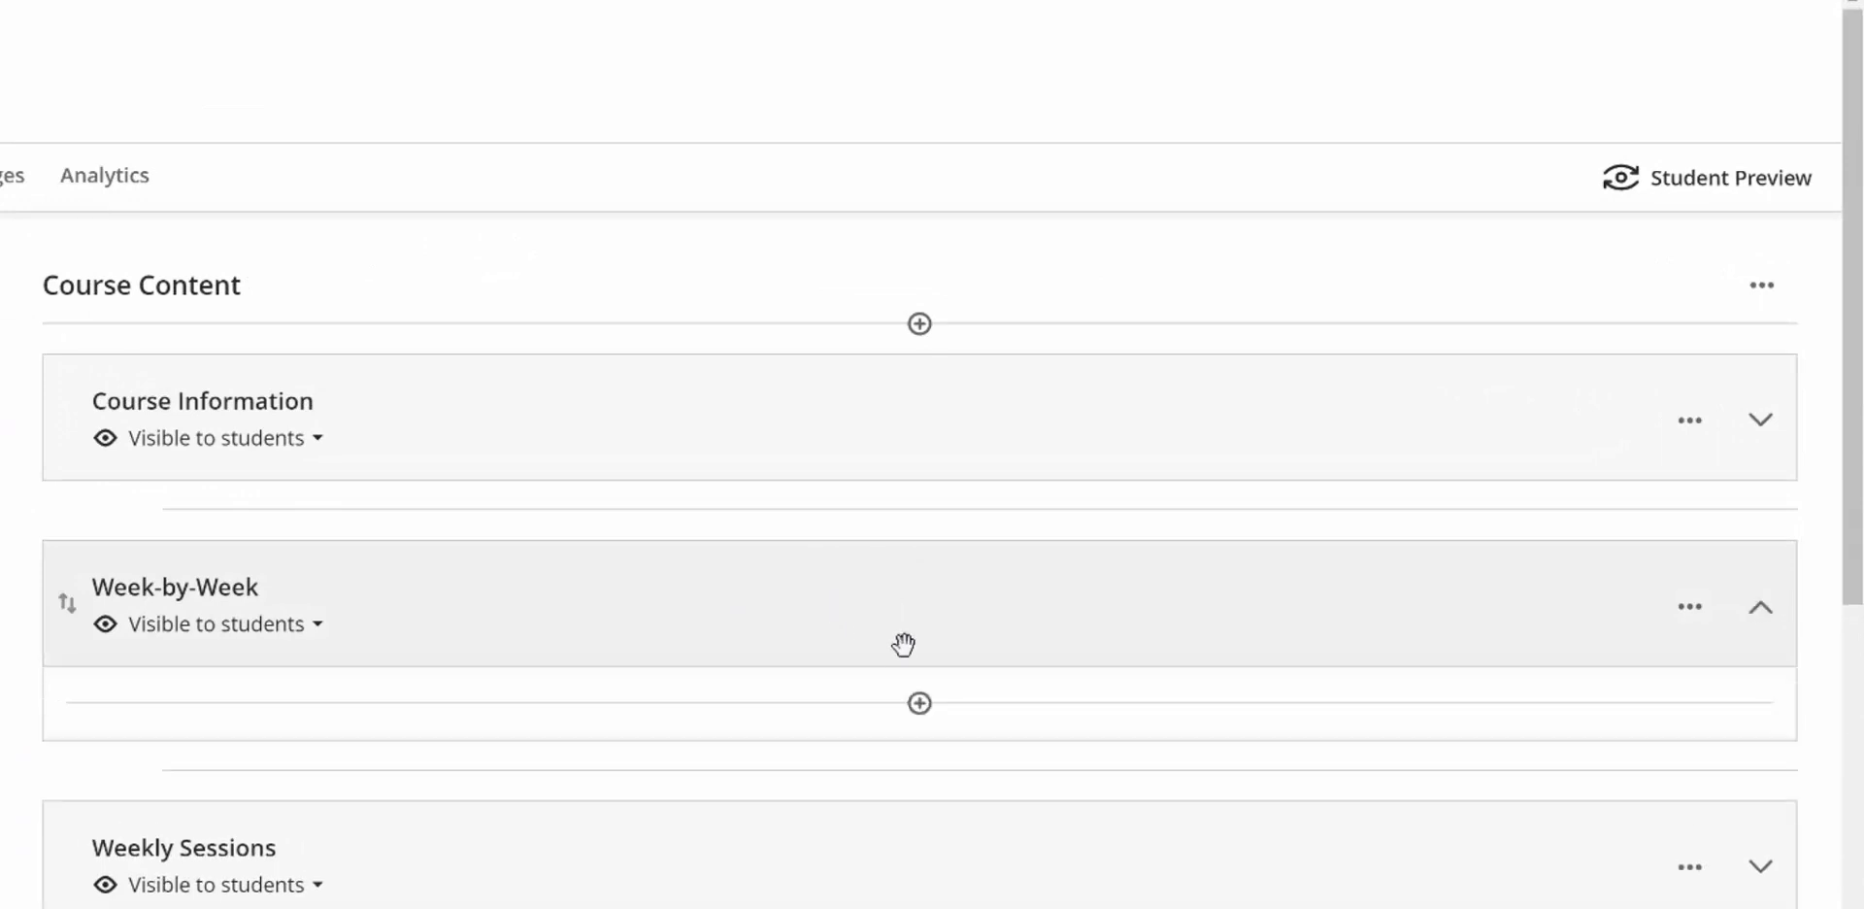
Start copying content into the Week-by-Week module and open the source course Human Resources Research and Information Systems, HST620NUU.03508.2231.
click(919, 703)
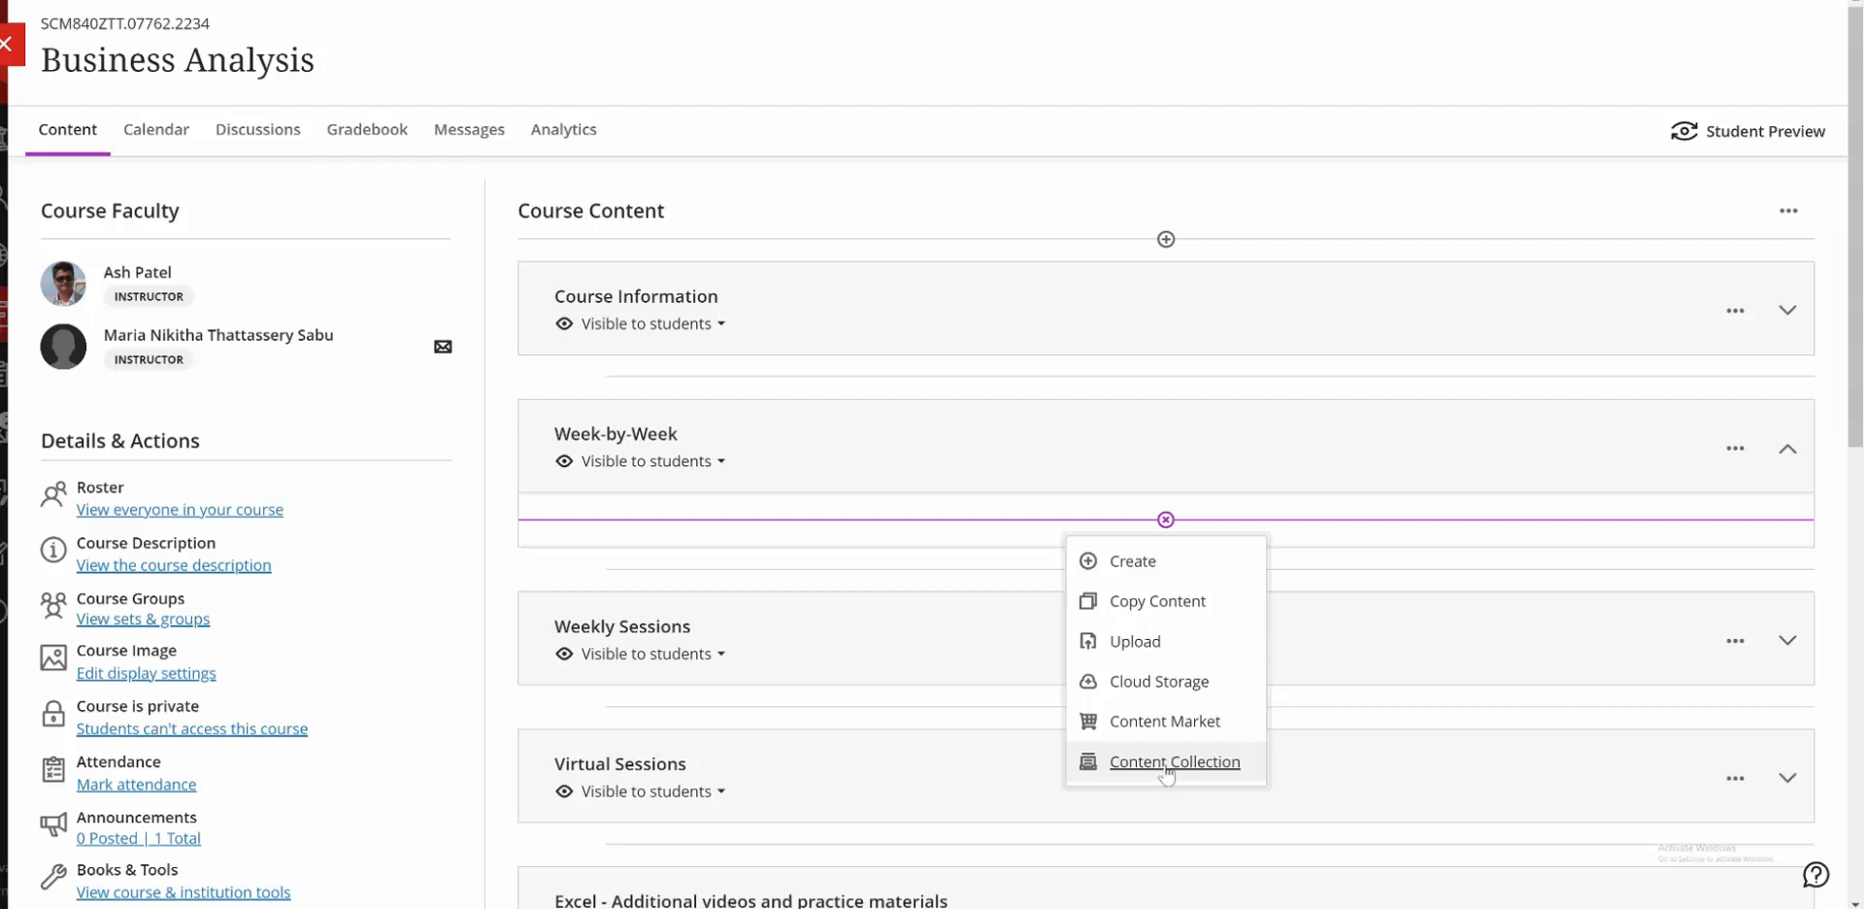
click(1185, 604)
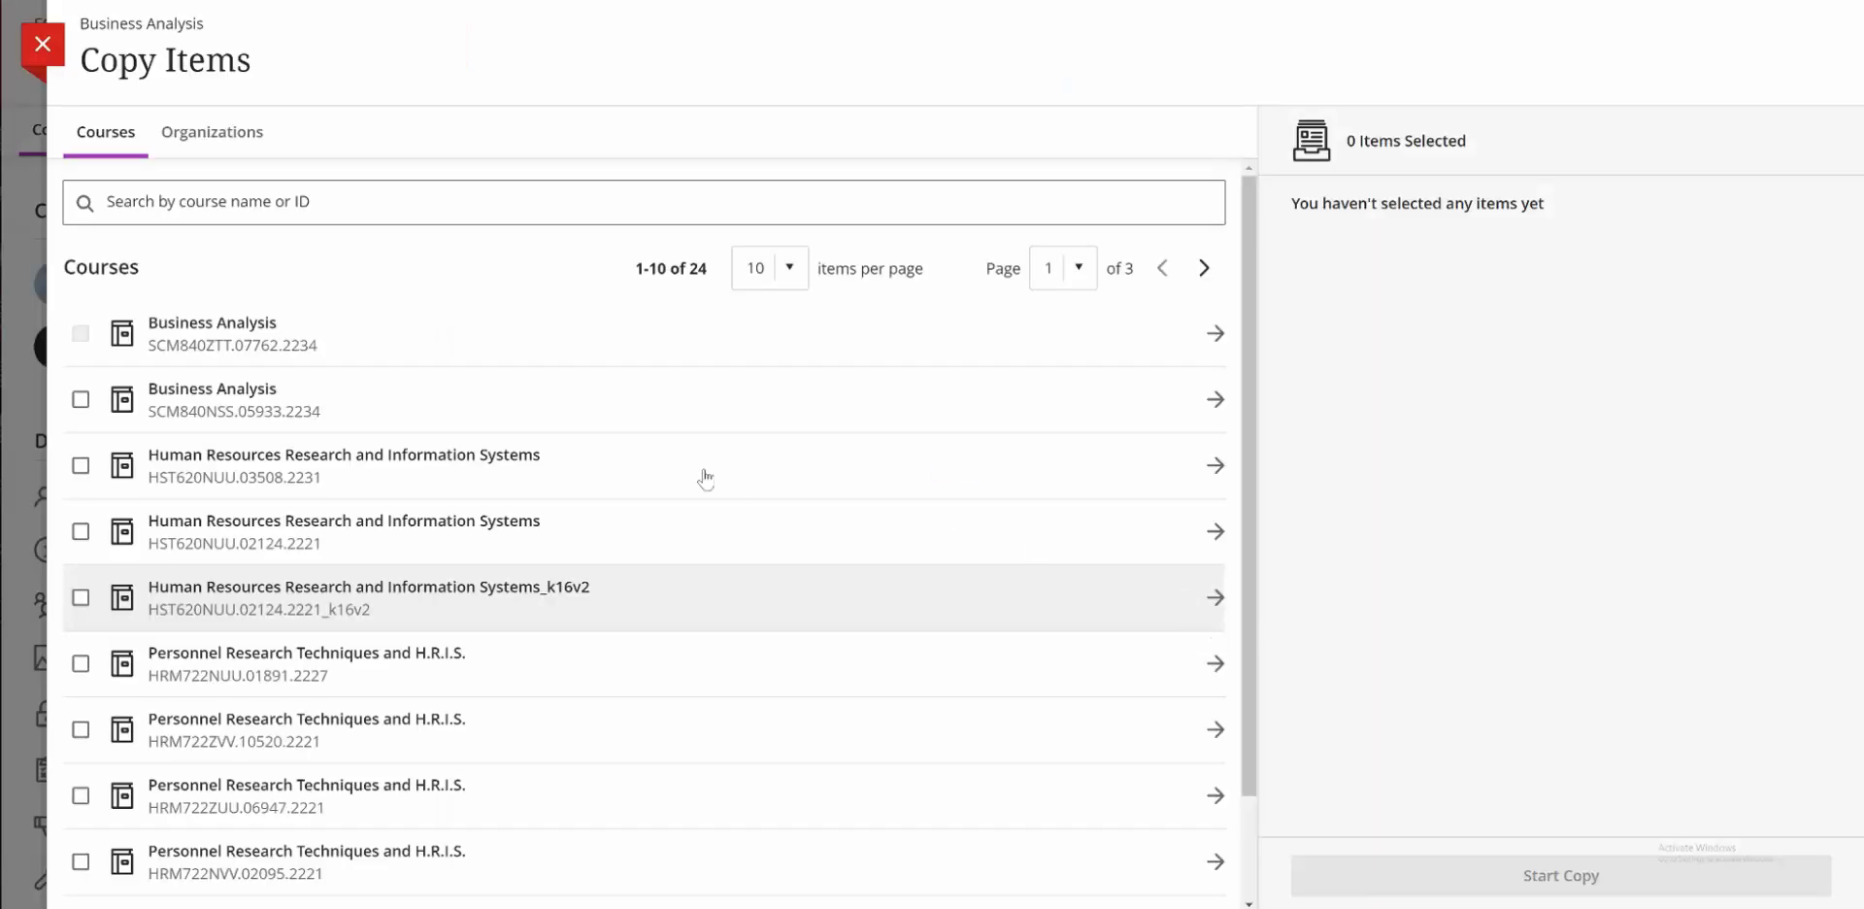
scroll(255, 493, down, 2)
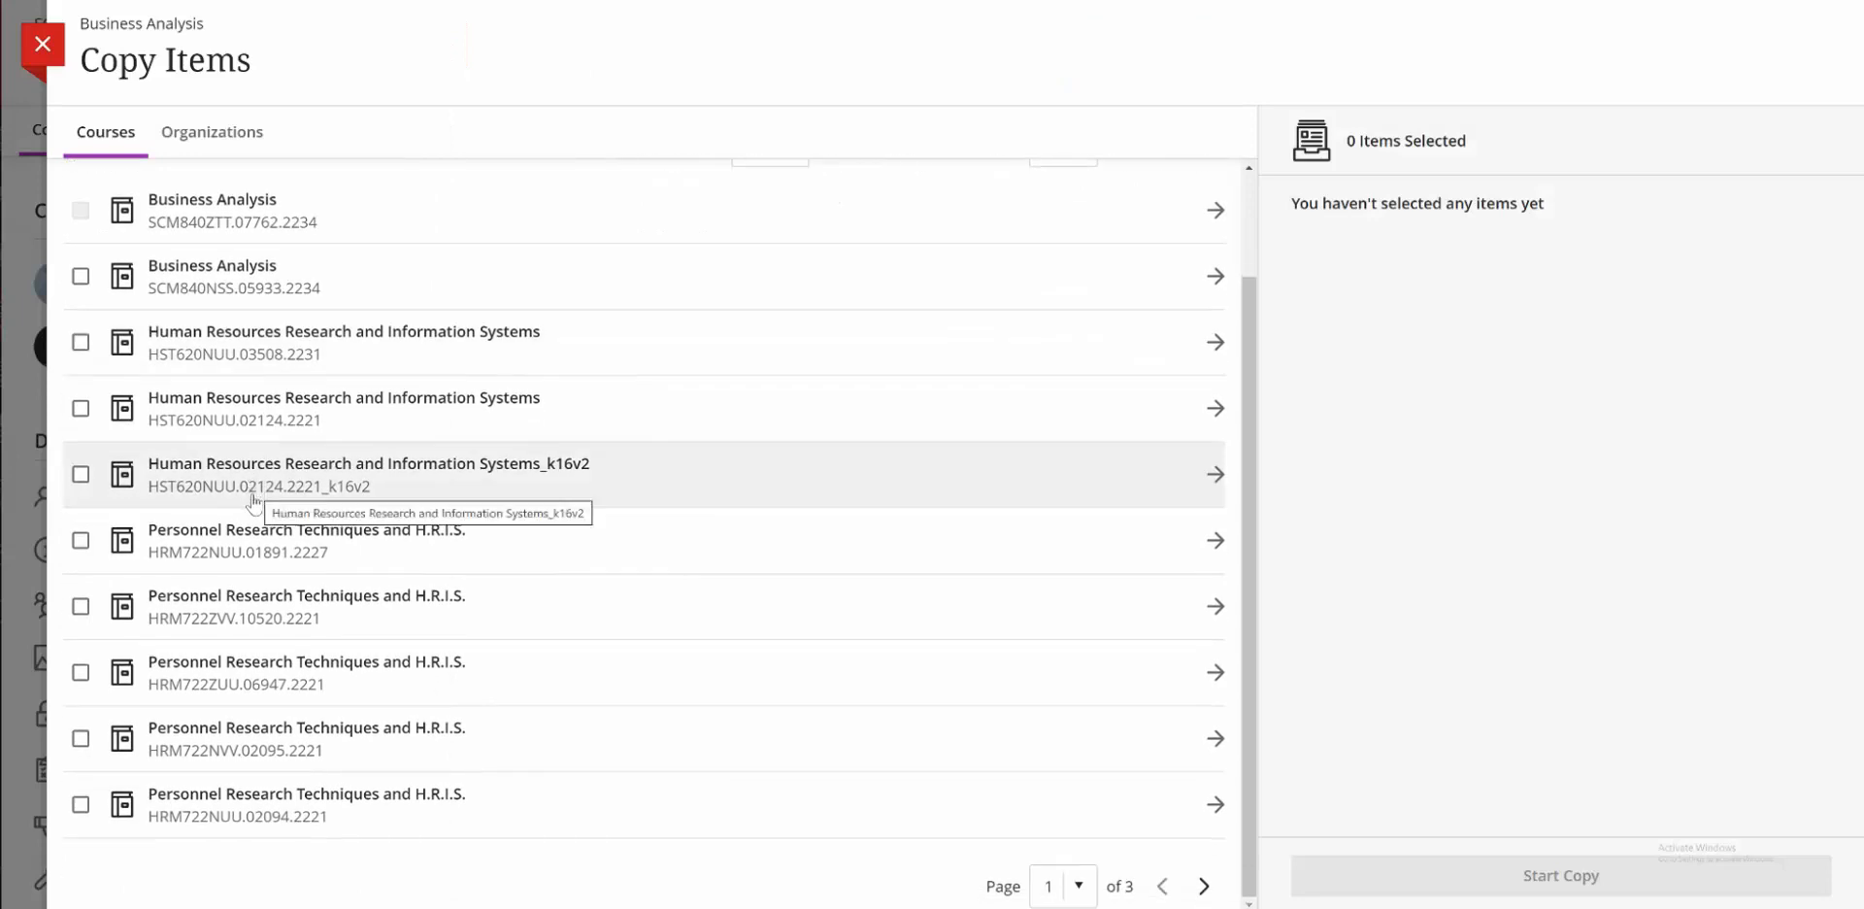
click(323, 344)
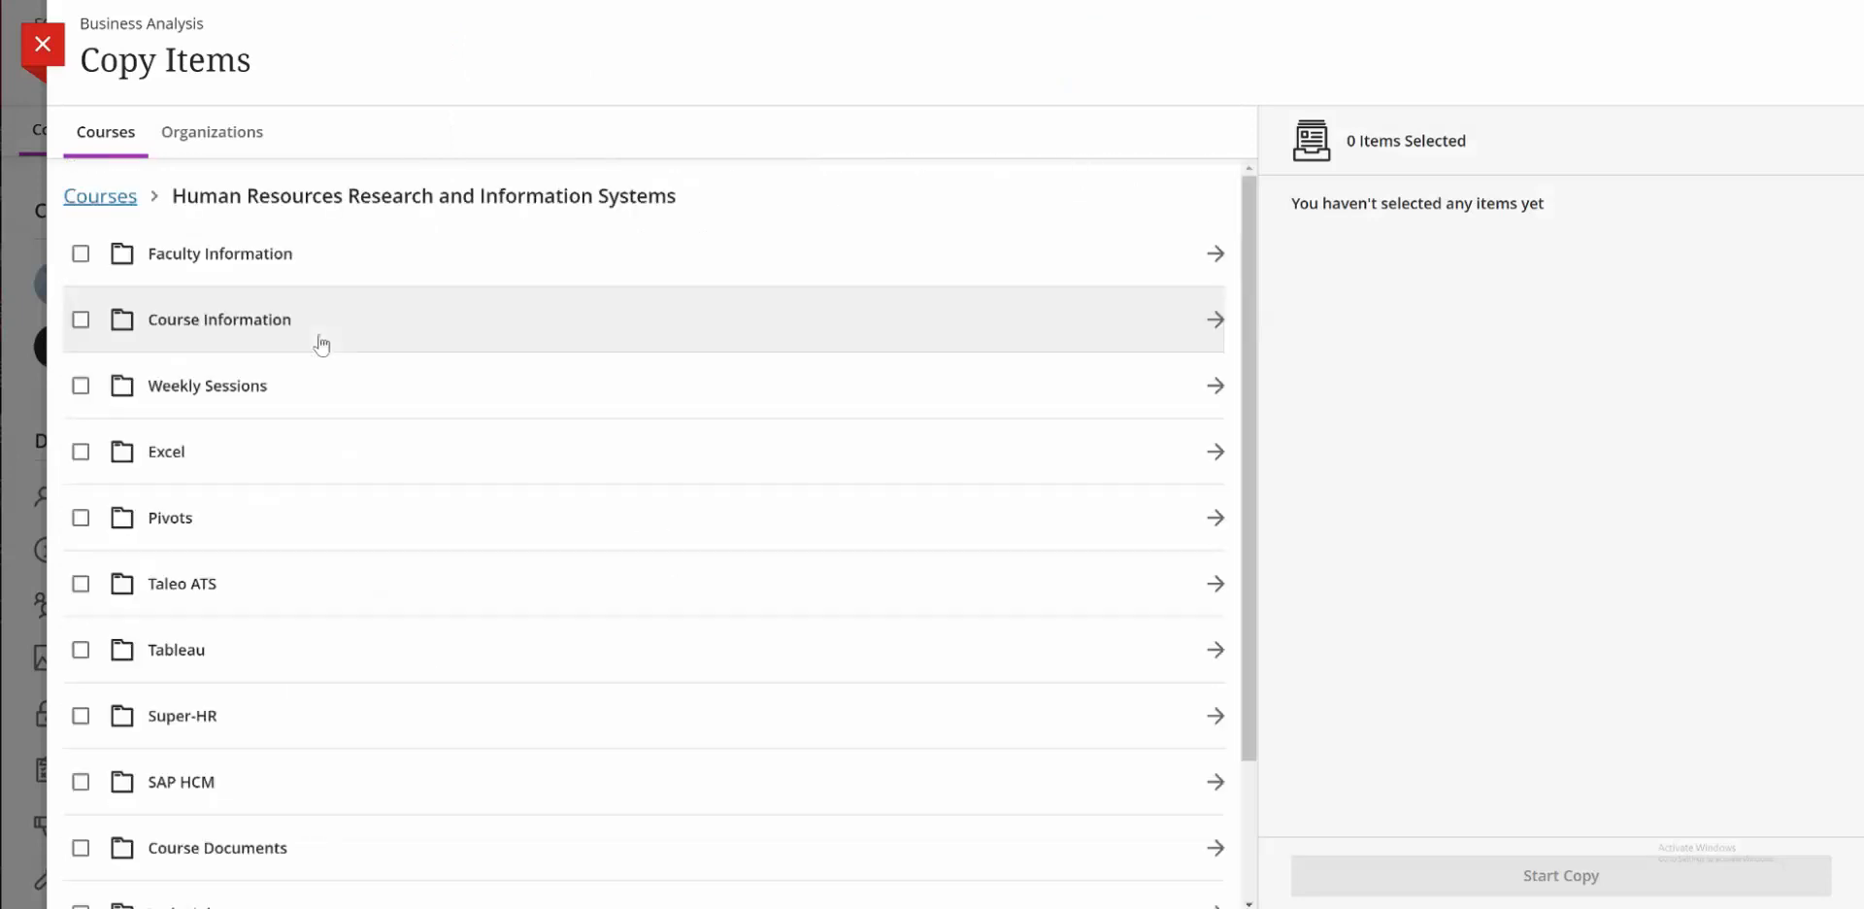
Select the Extra Excel Practice folder from Excel Resources in Week 3, and close Copy Items without starting the copy.
click(211, 397)
click(179, 448)
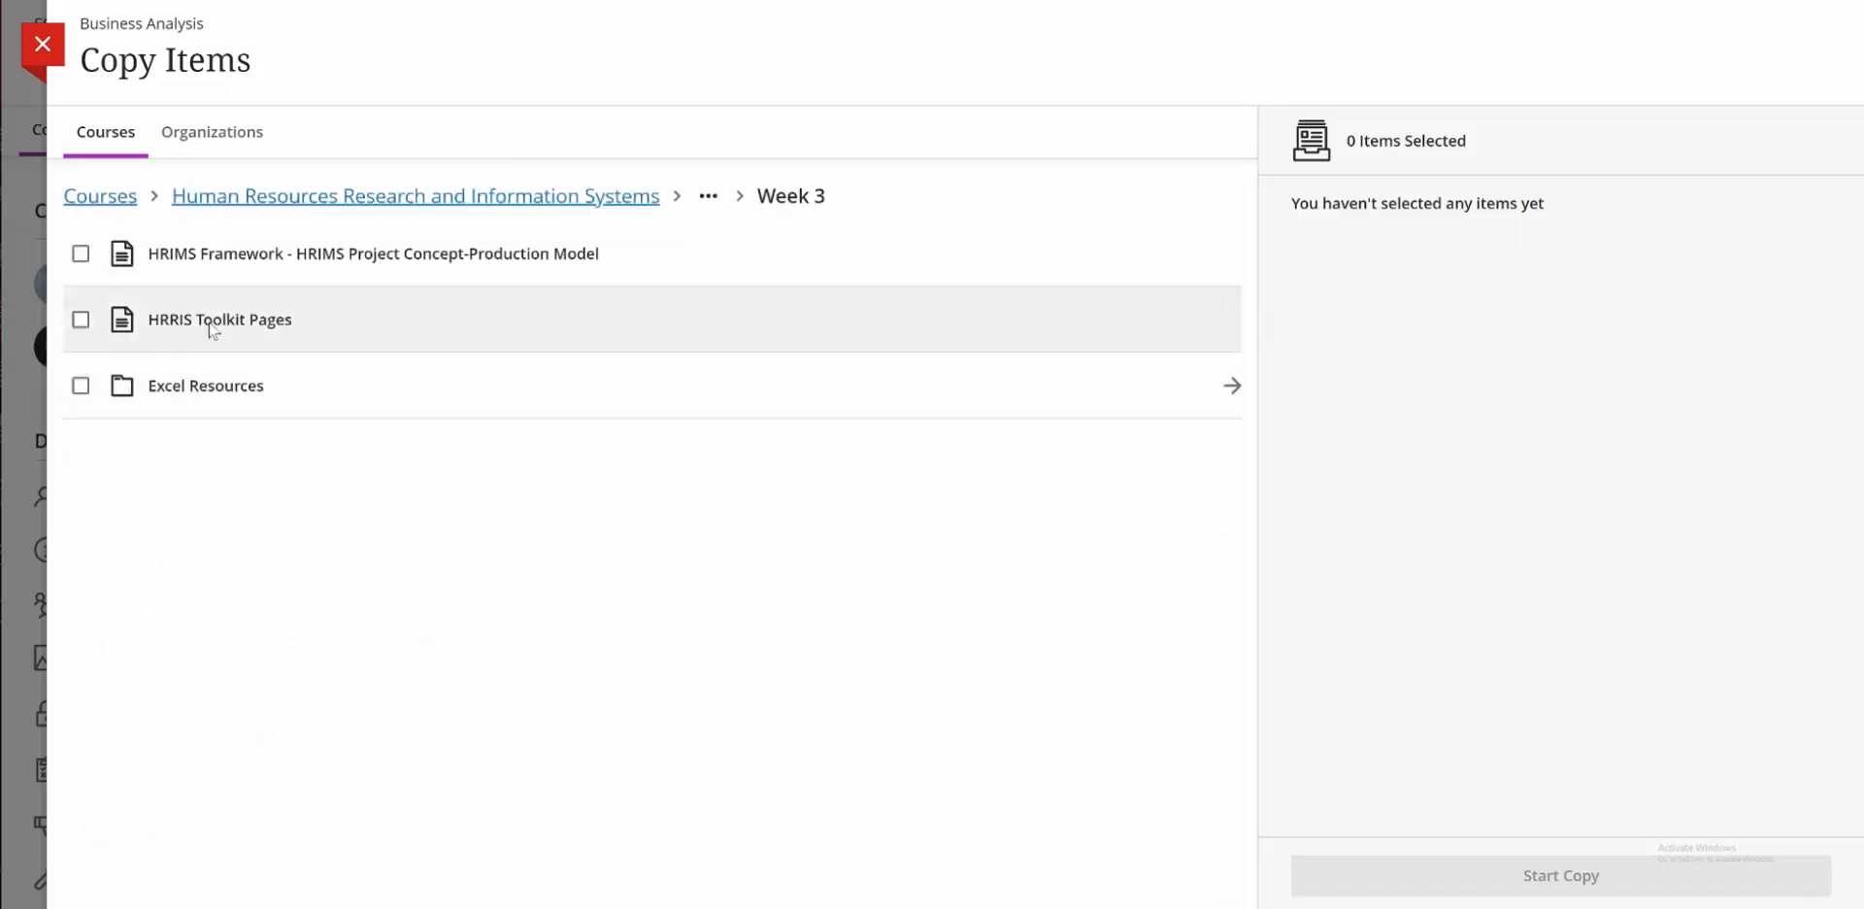
click(210, 396)
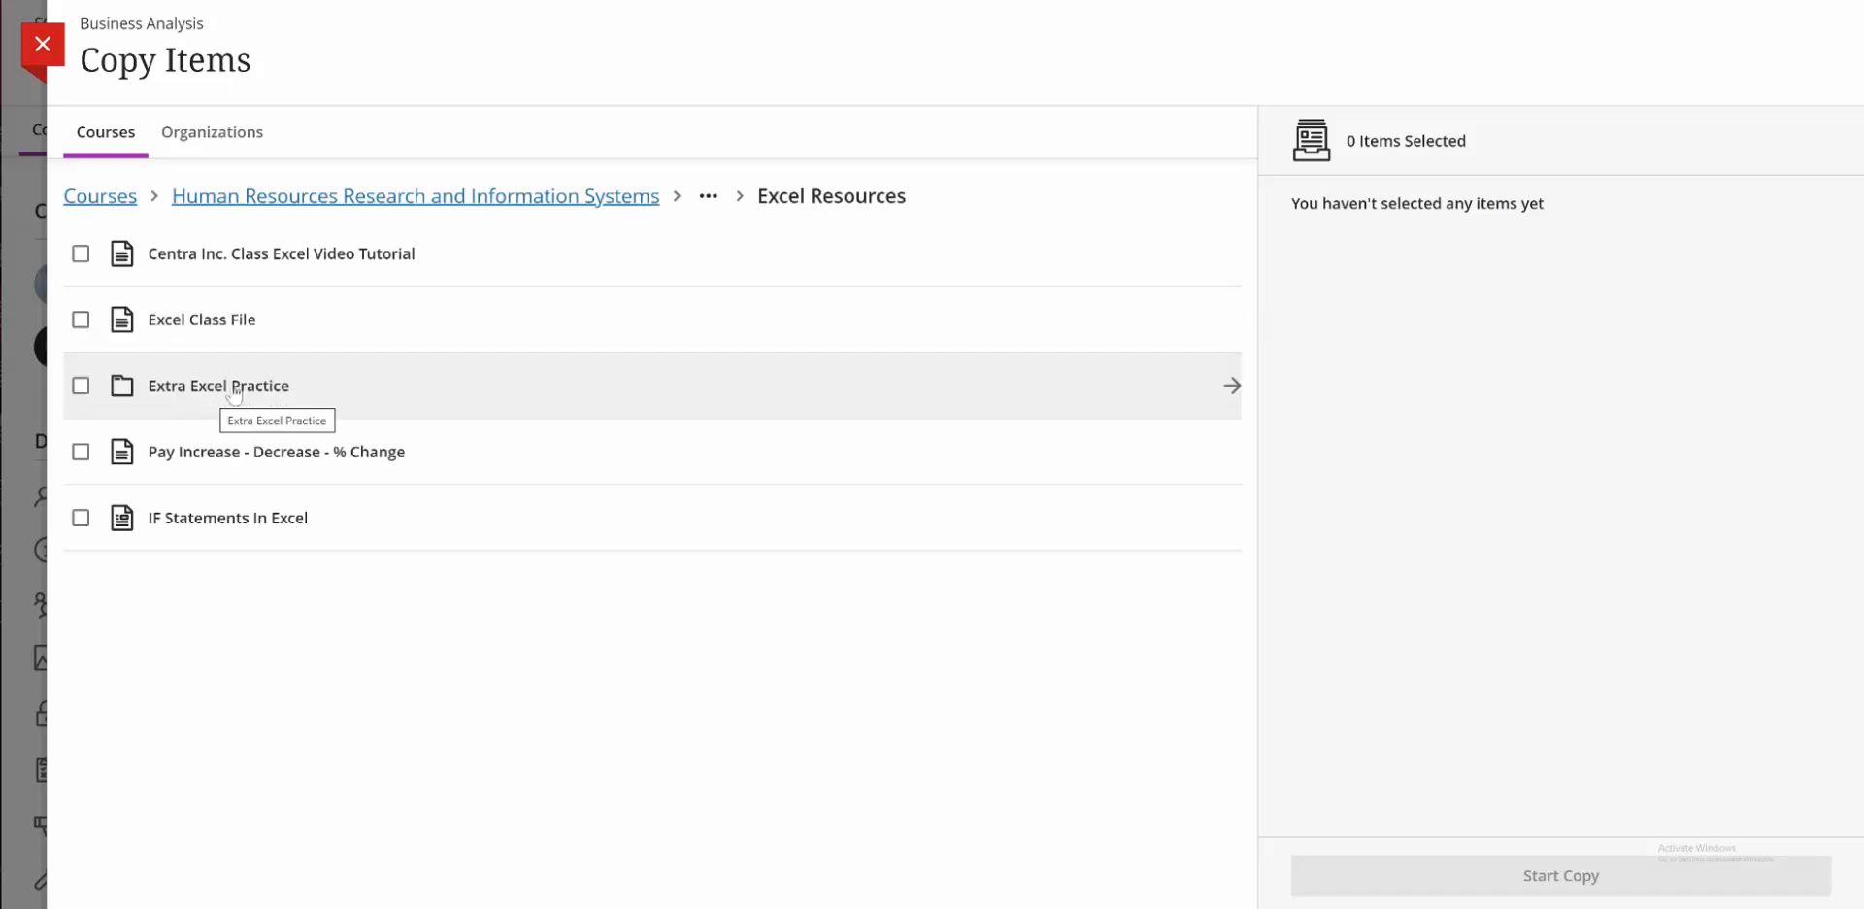
click(78, 389)
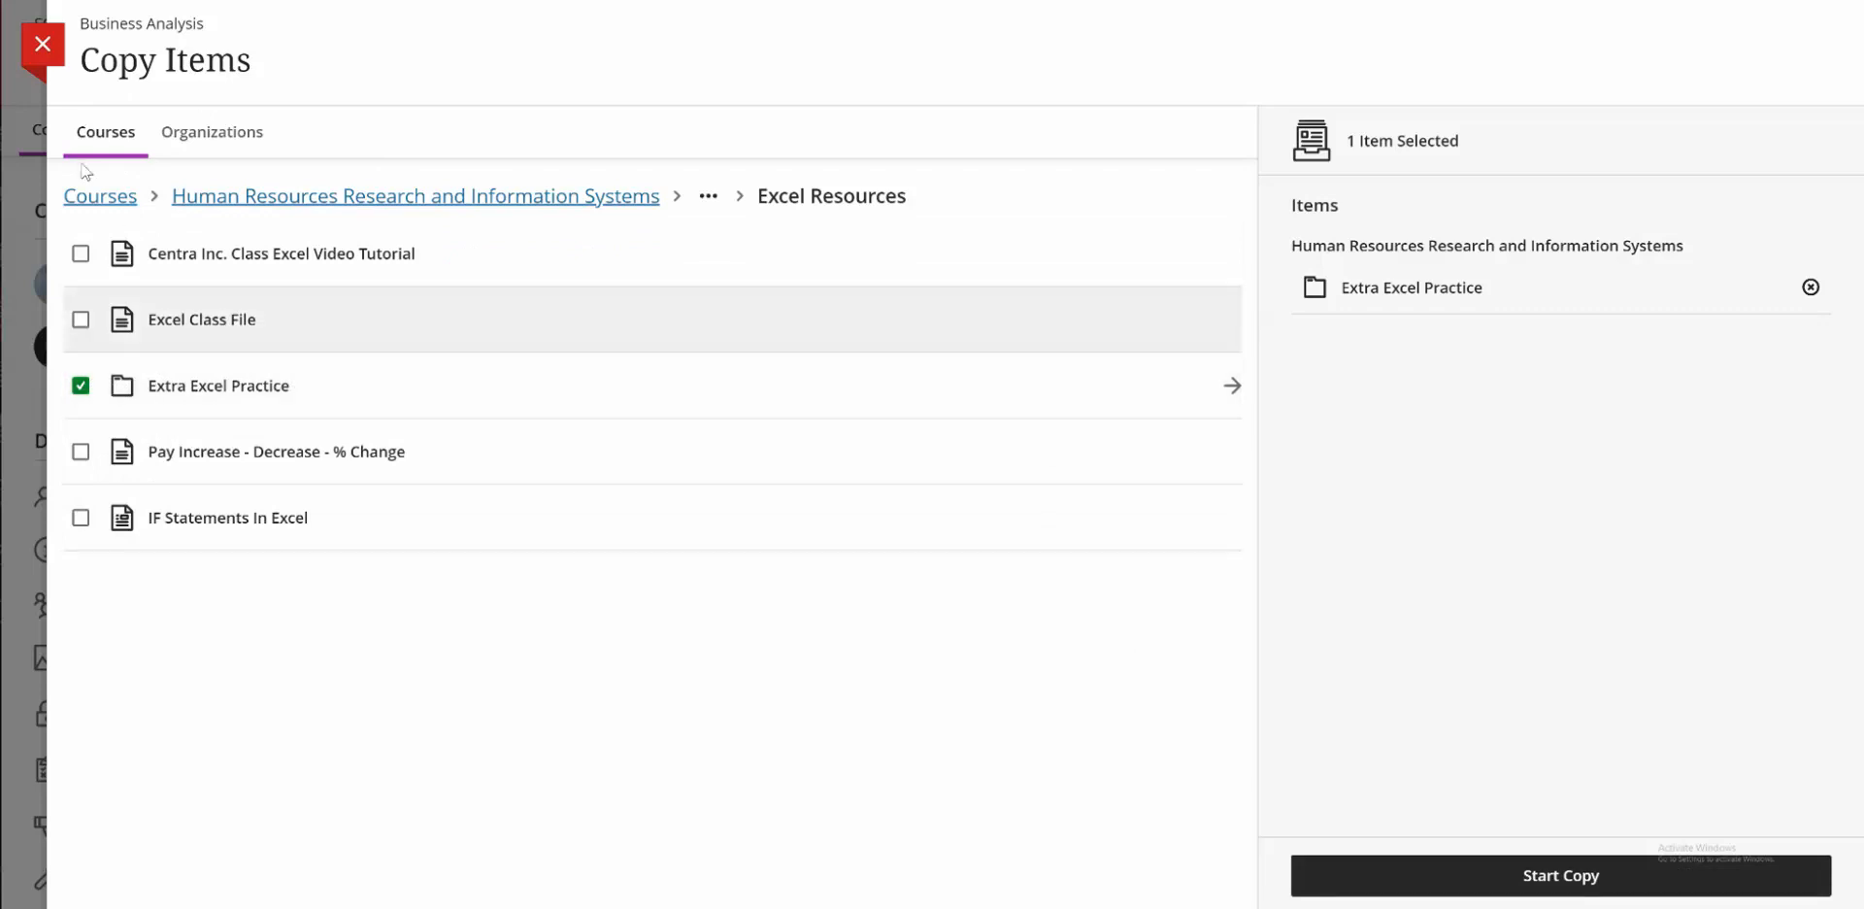
click(51, 61)
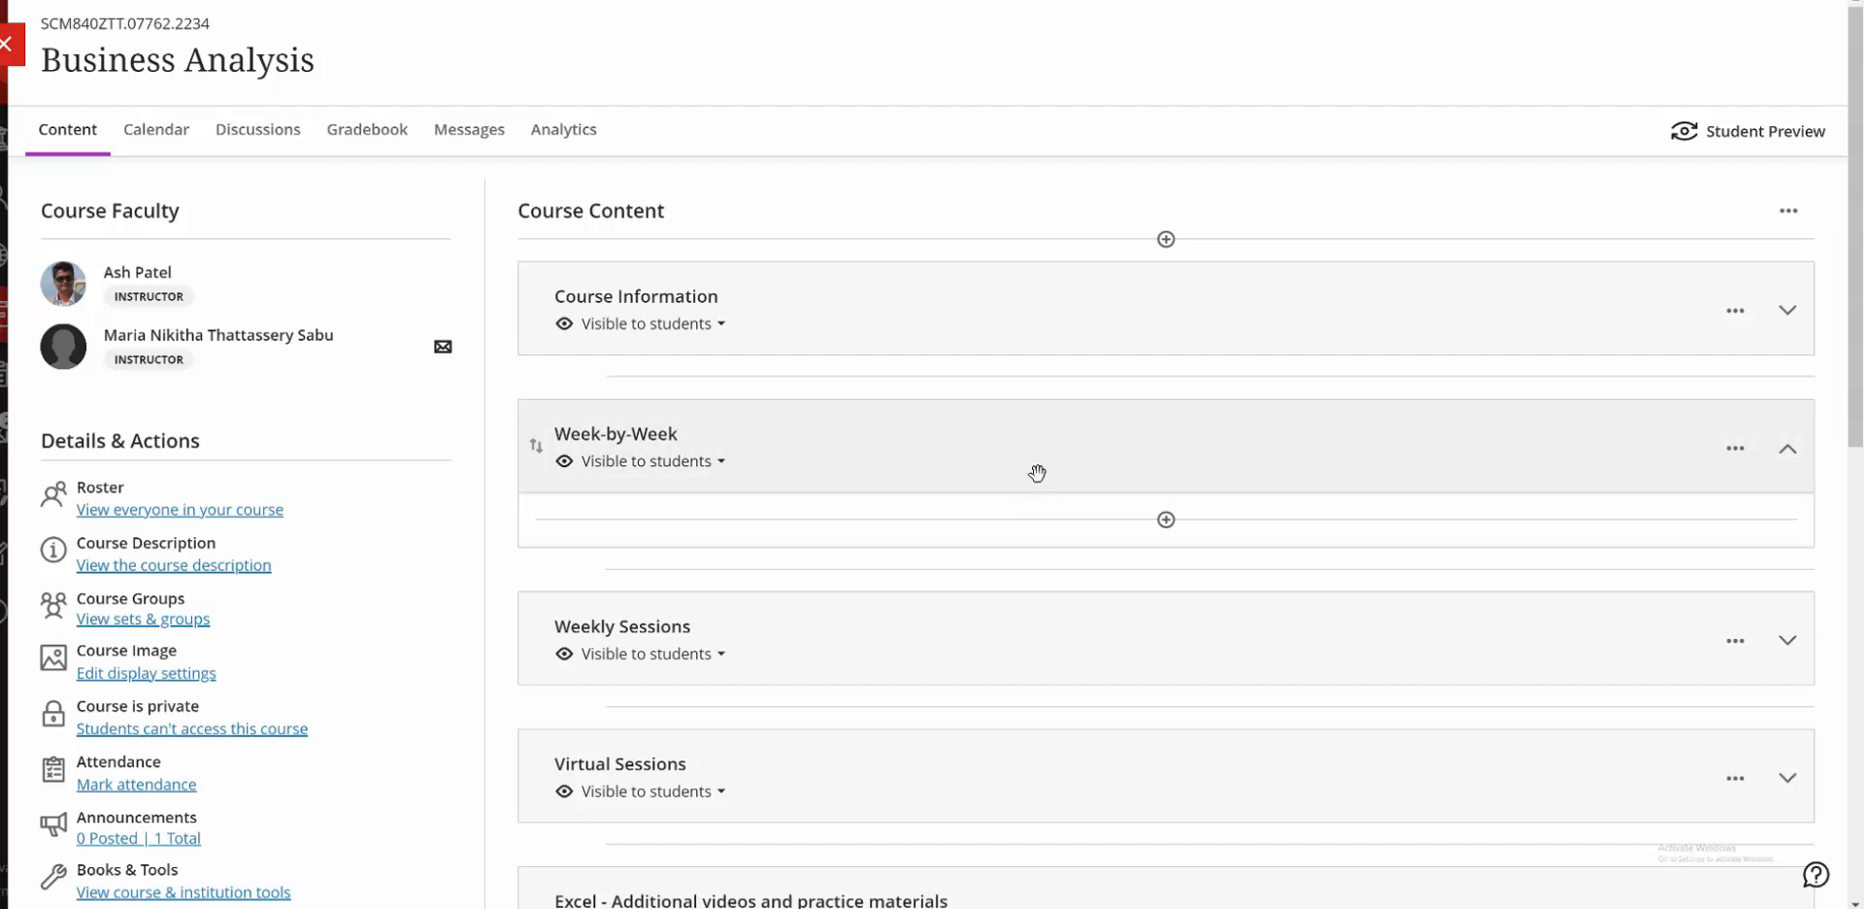
Create a folder inside the Week-by-Week module and title it "Introduction To The Course".
click(1166, 521)
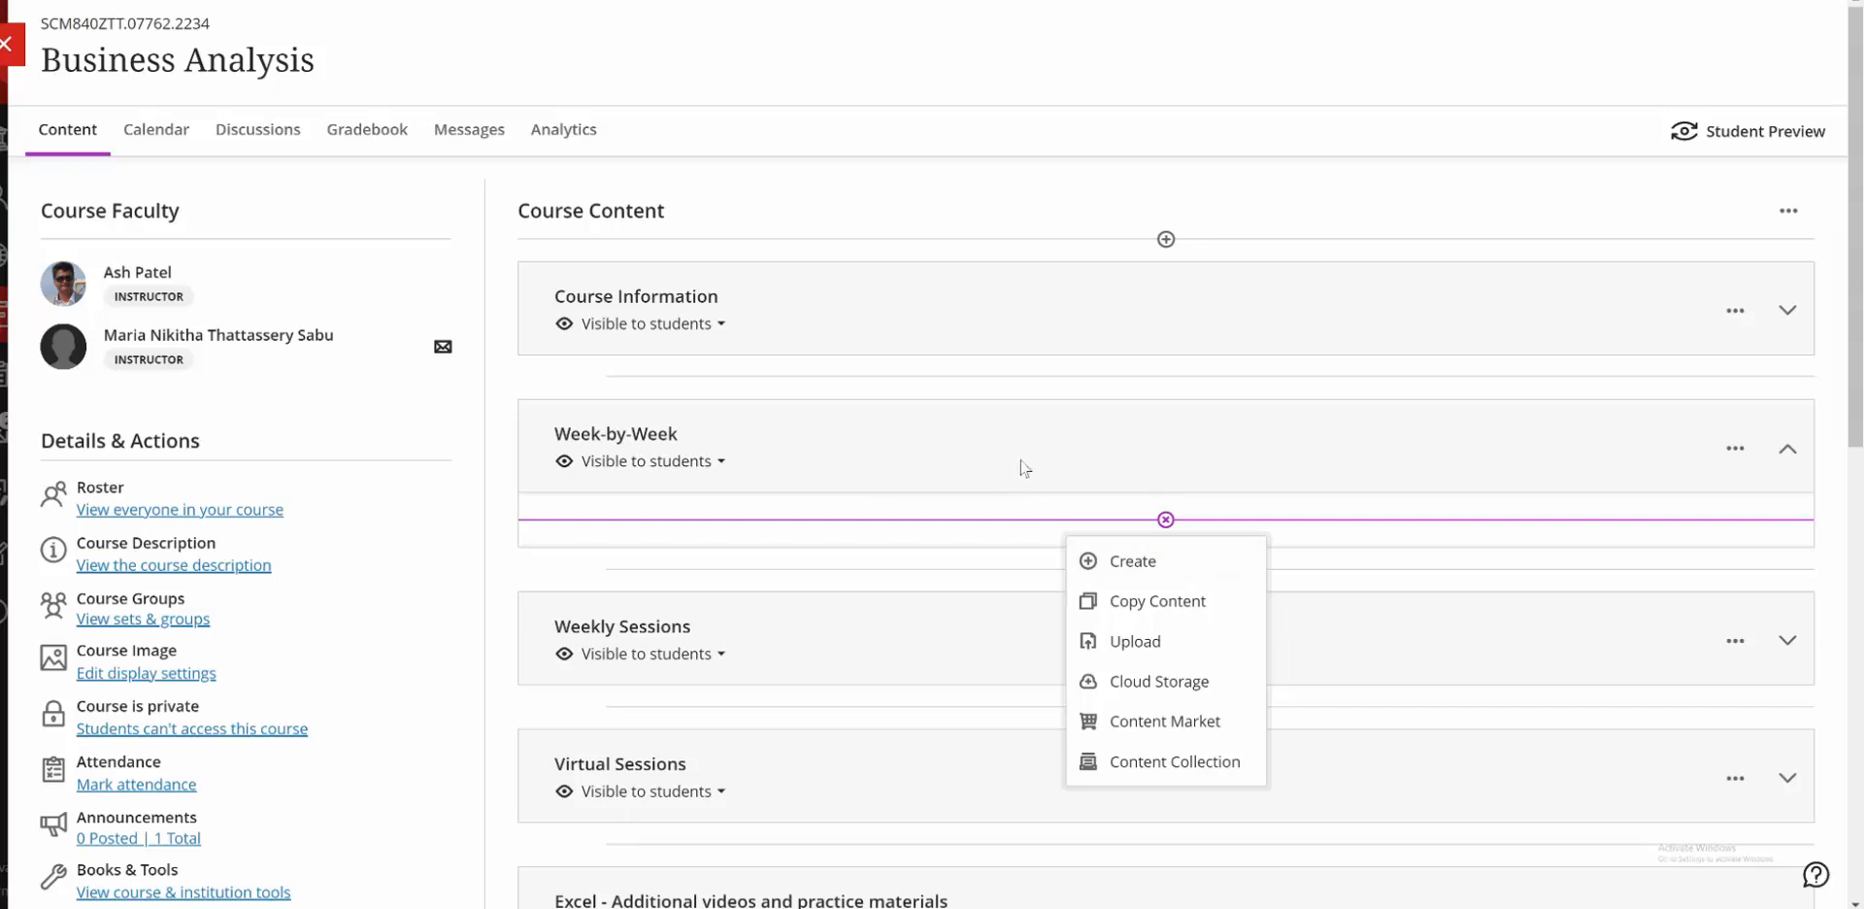
click(1127, 561)
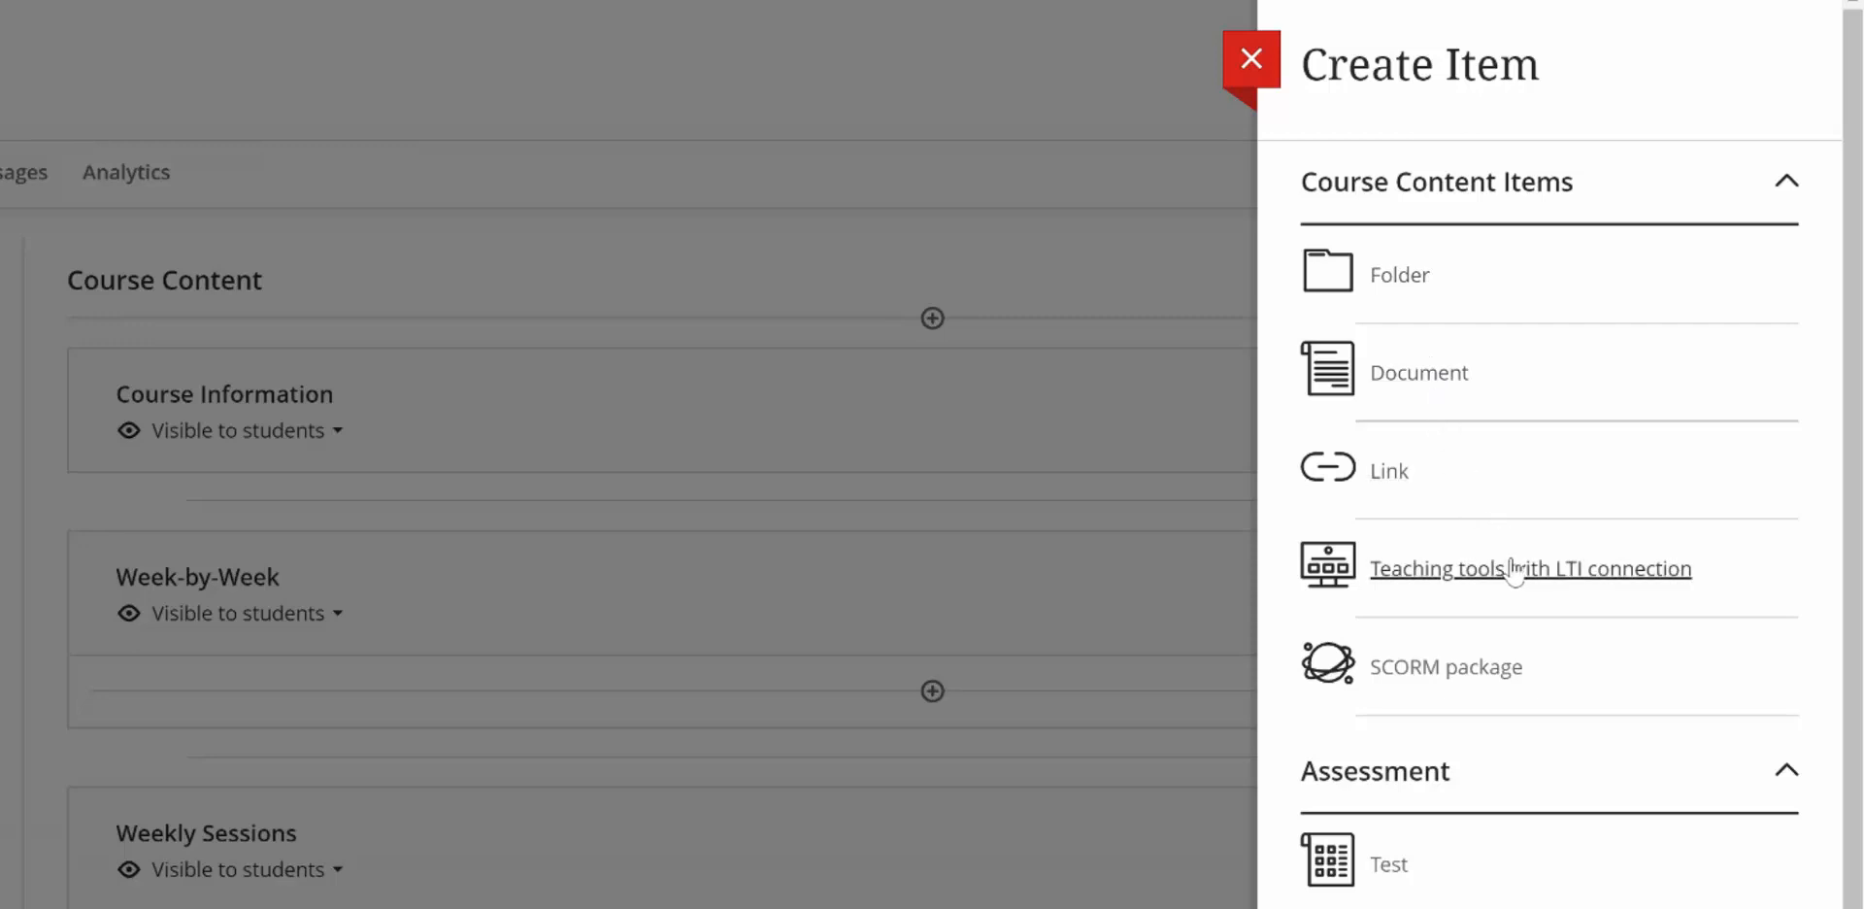
click(1385, 284)
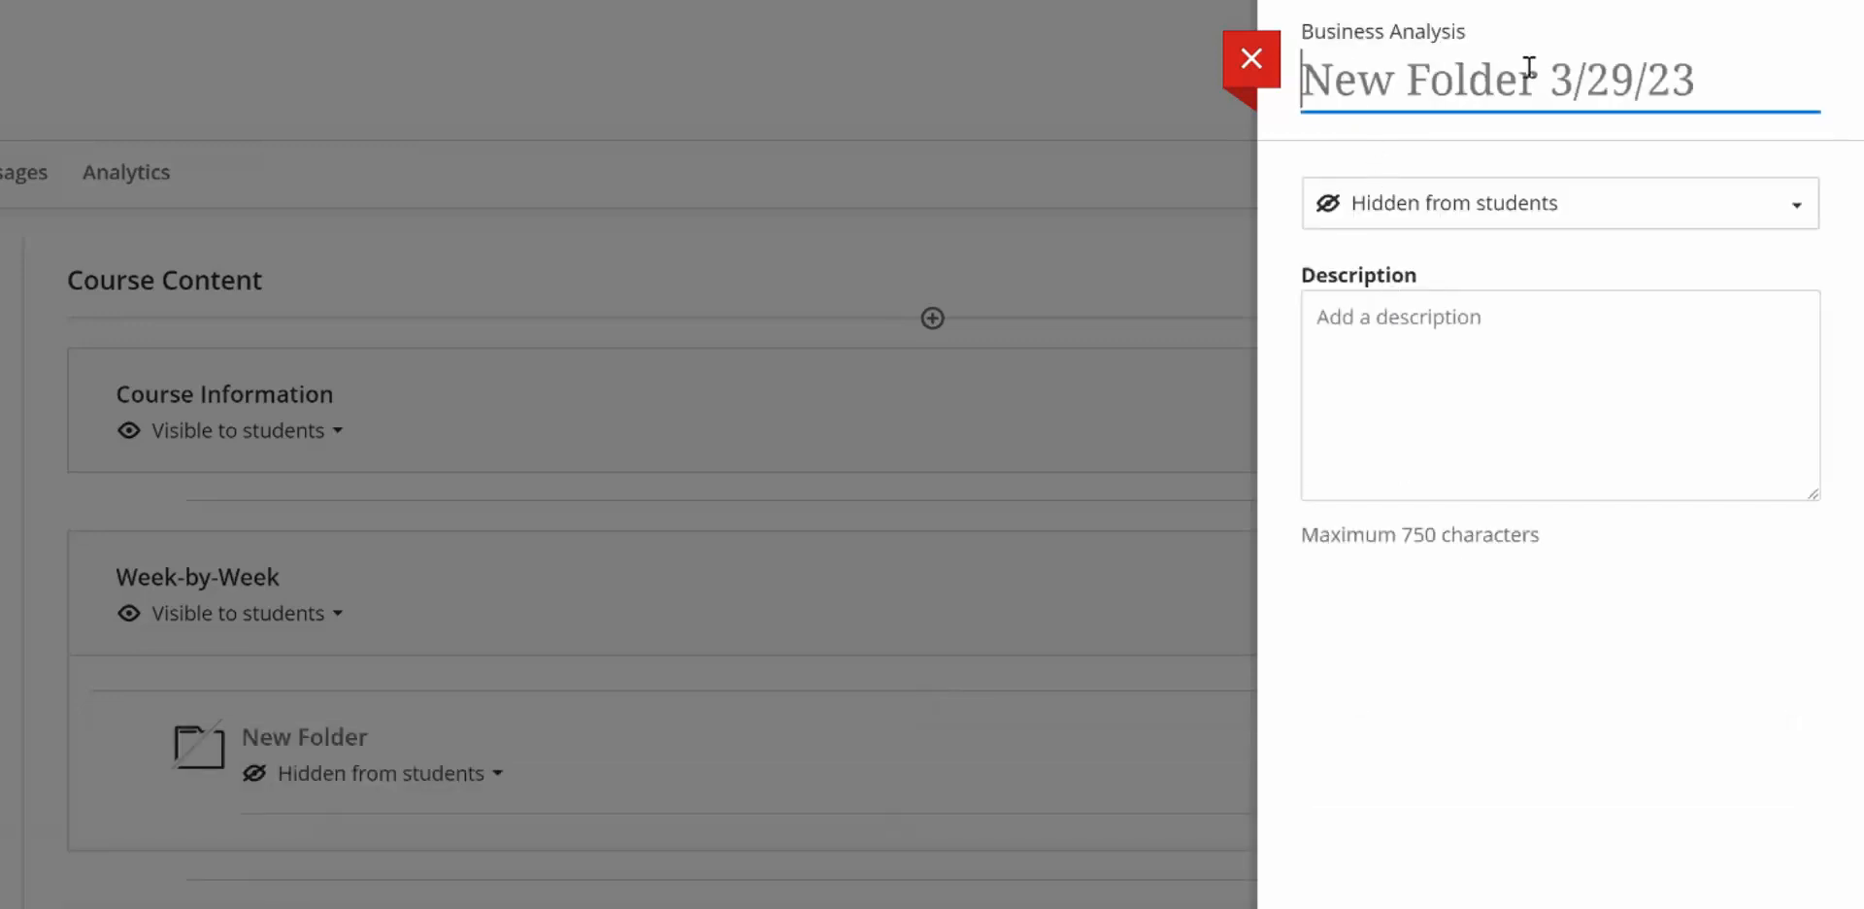
text(Introduction)
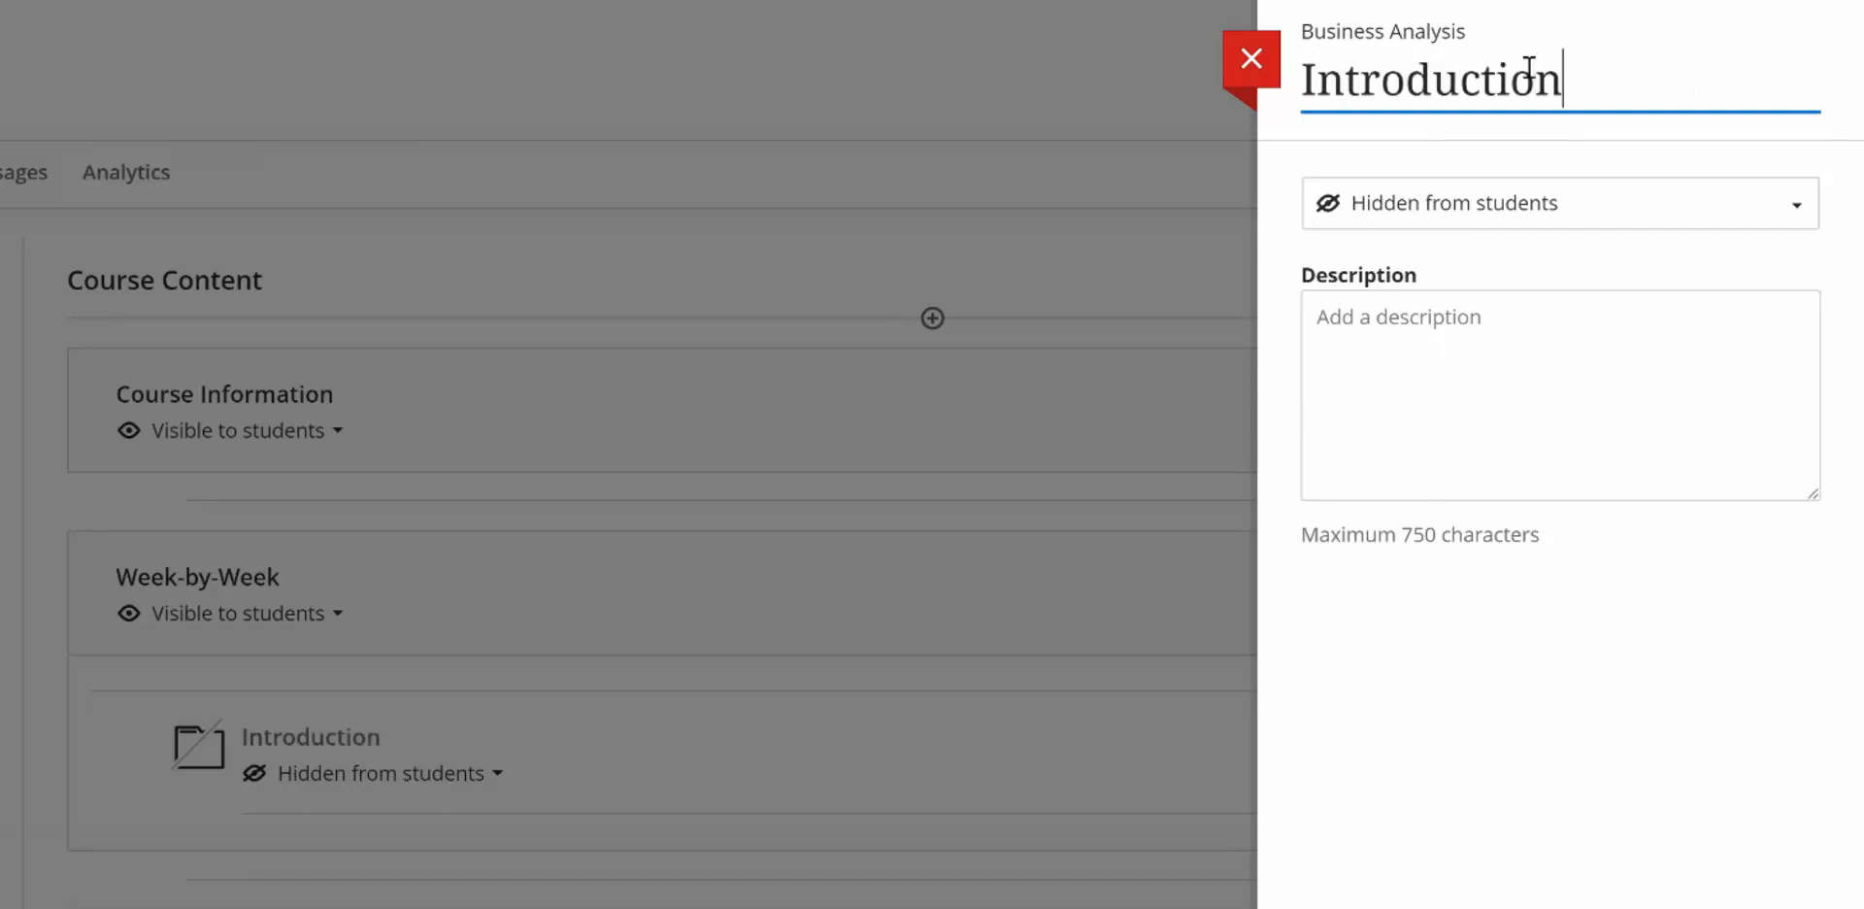
text( To The Cour)
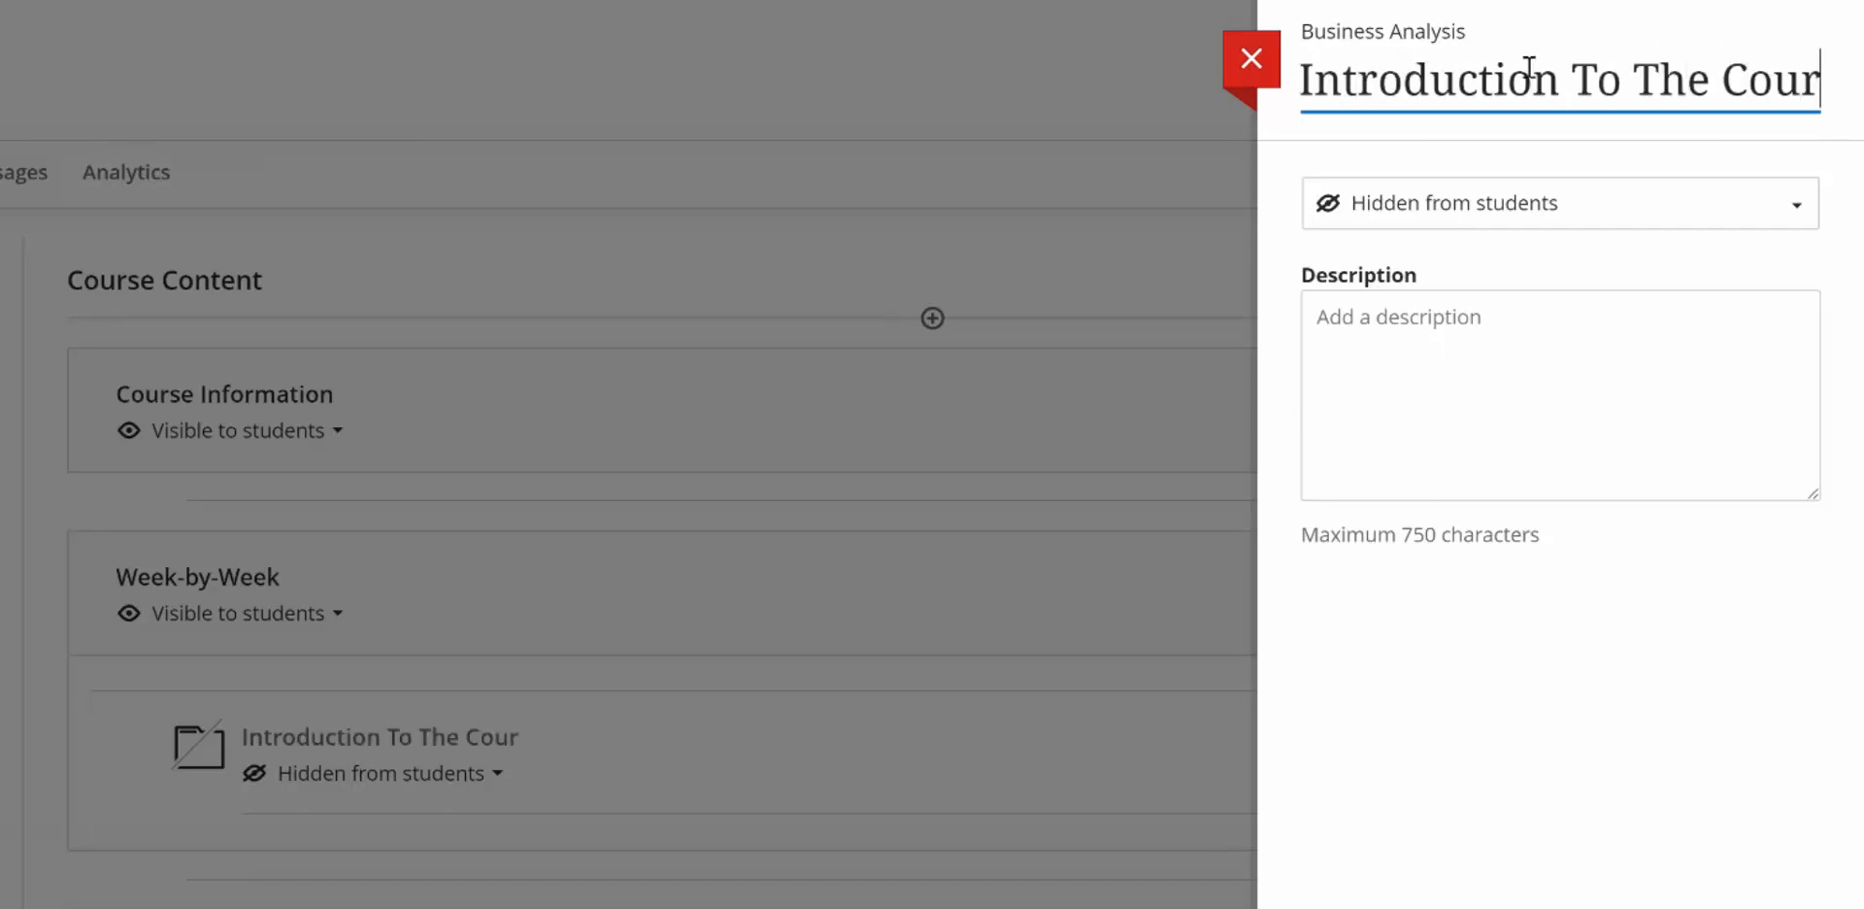
text(se)
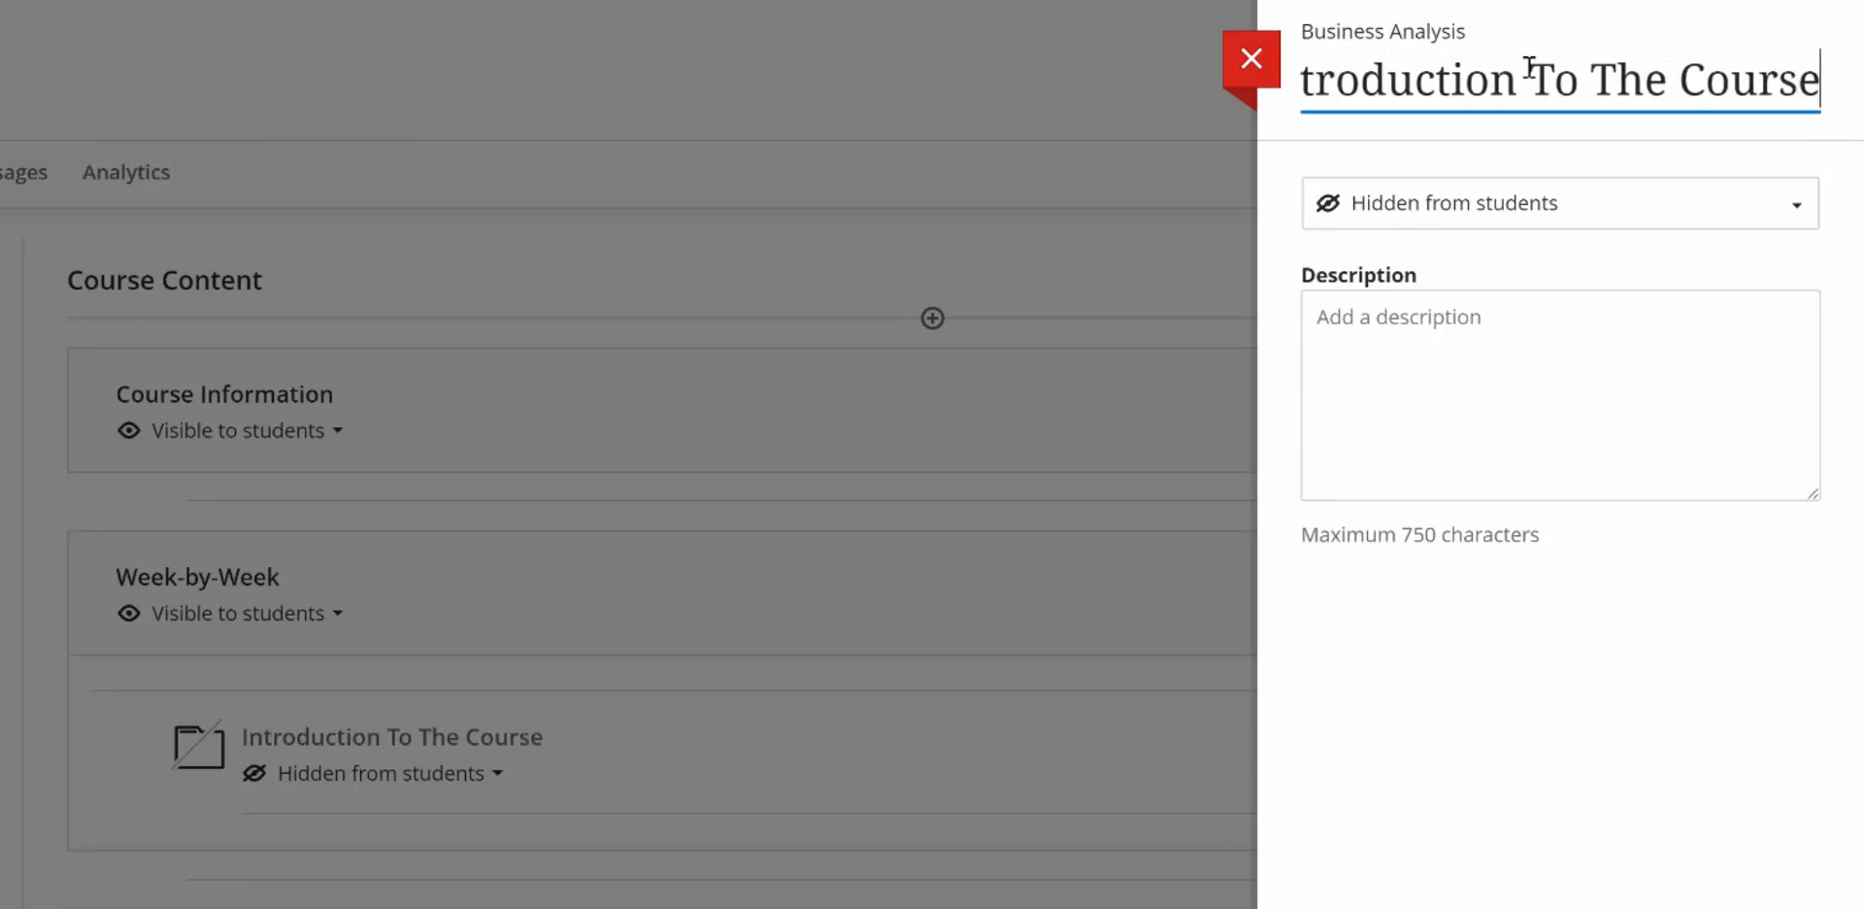
Make the Introduction To The Course folder visible to students and save it, leaving the Week-by-Week module expanded.
click(1555, 199)
click(1525, 264)
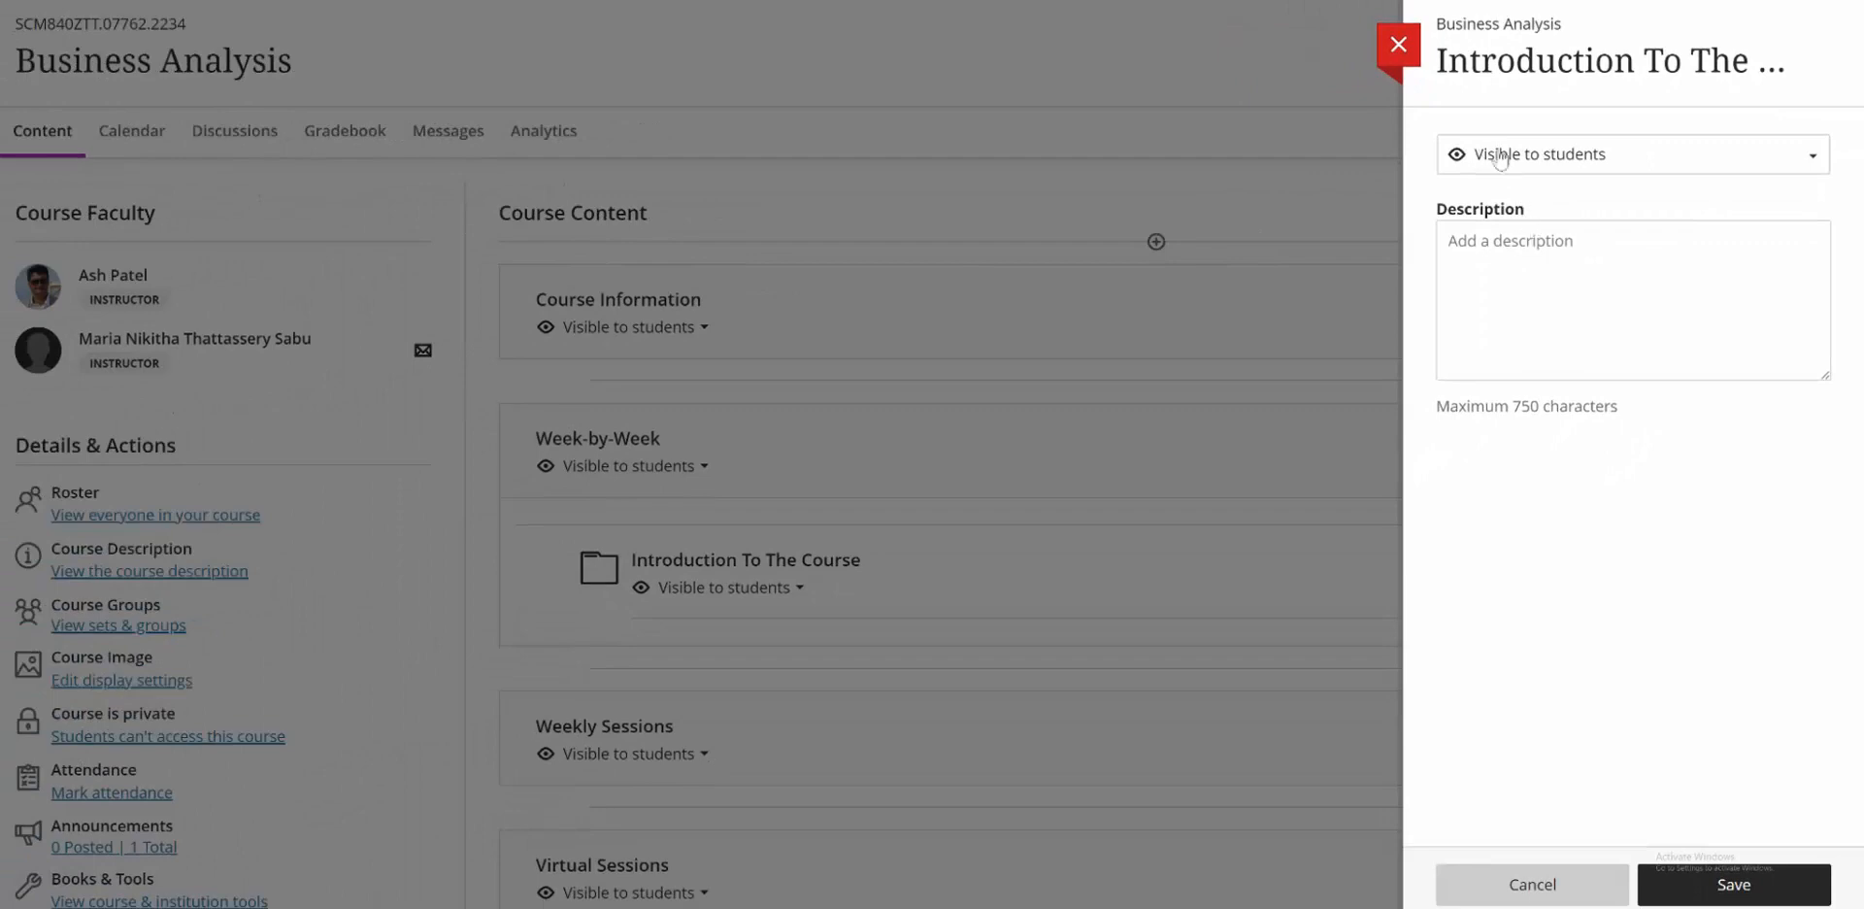
click(1734, 883)
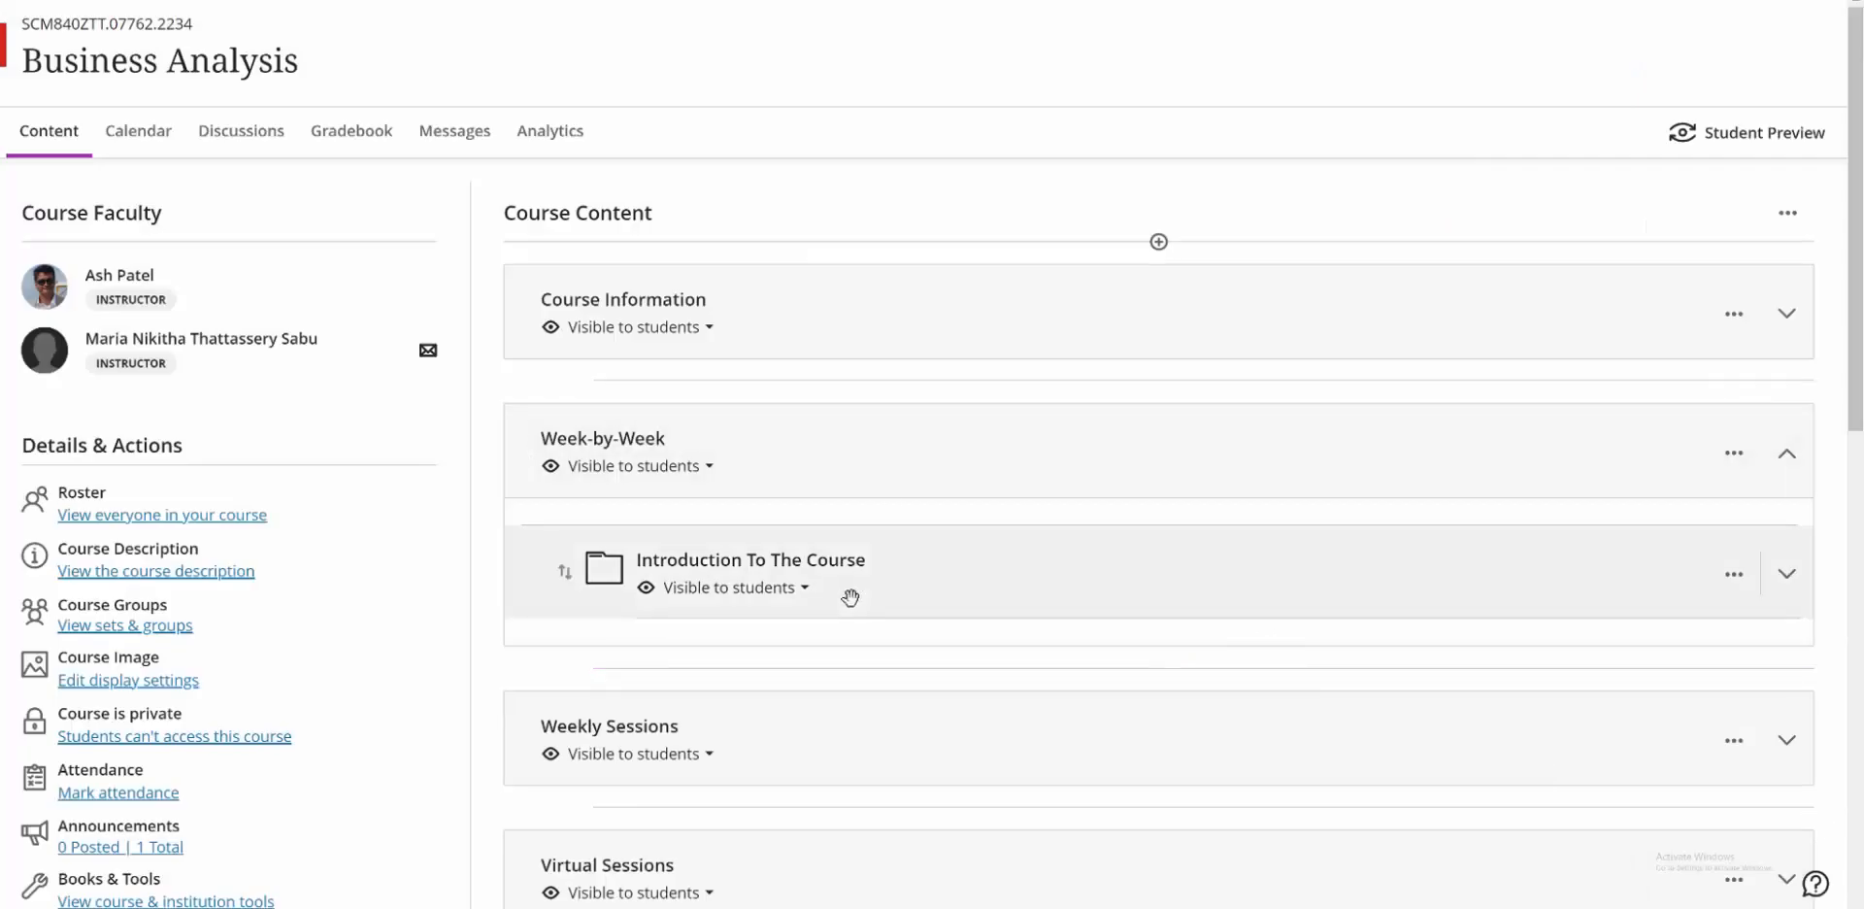
click(1036, 456)
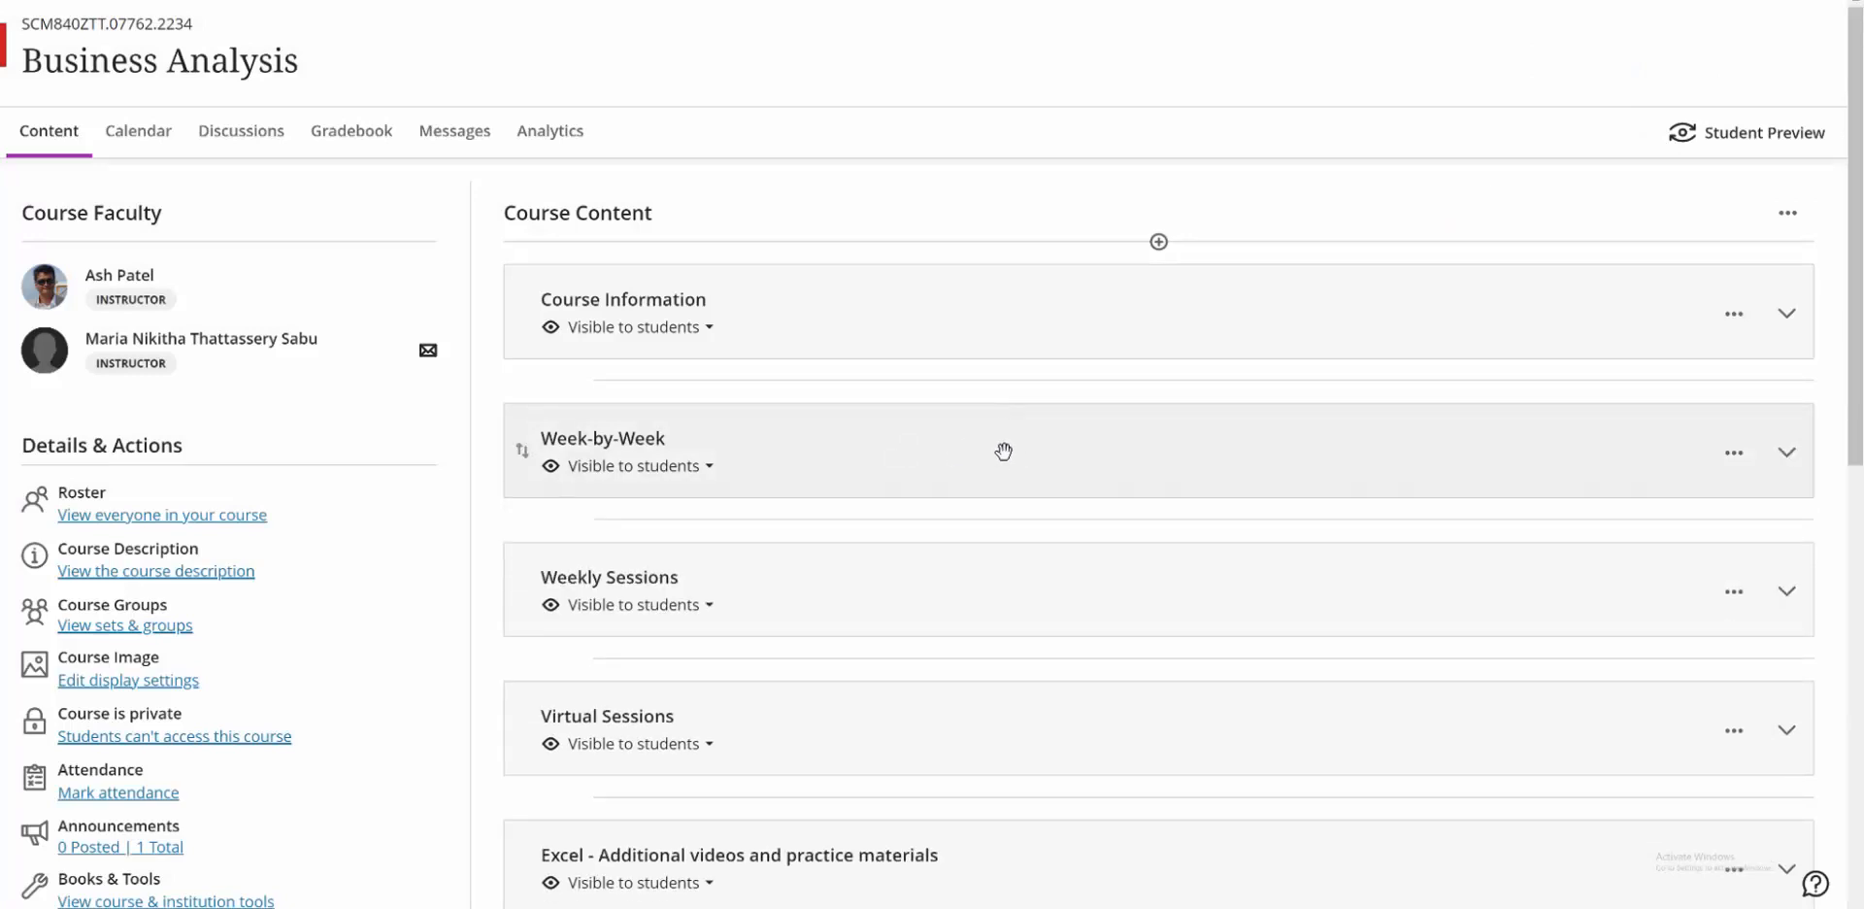
click(1003, 451)
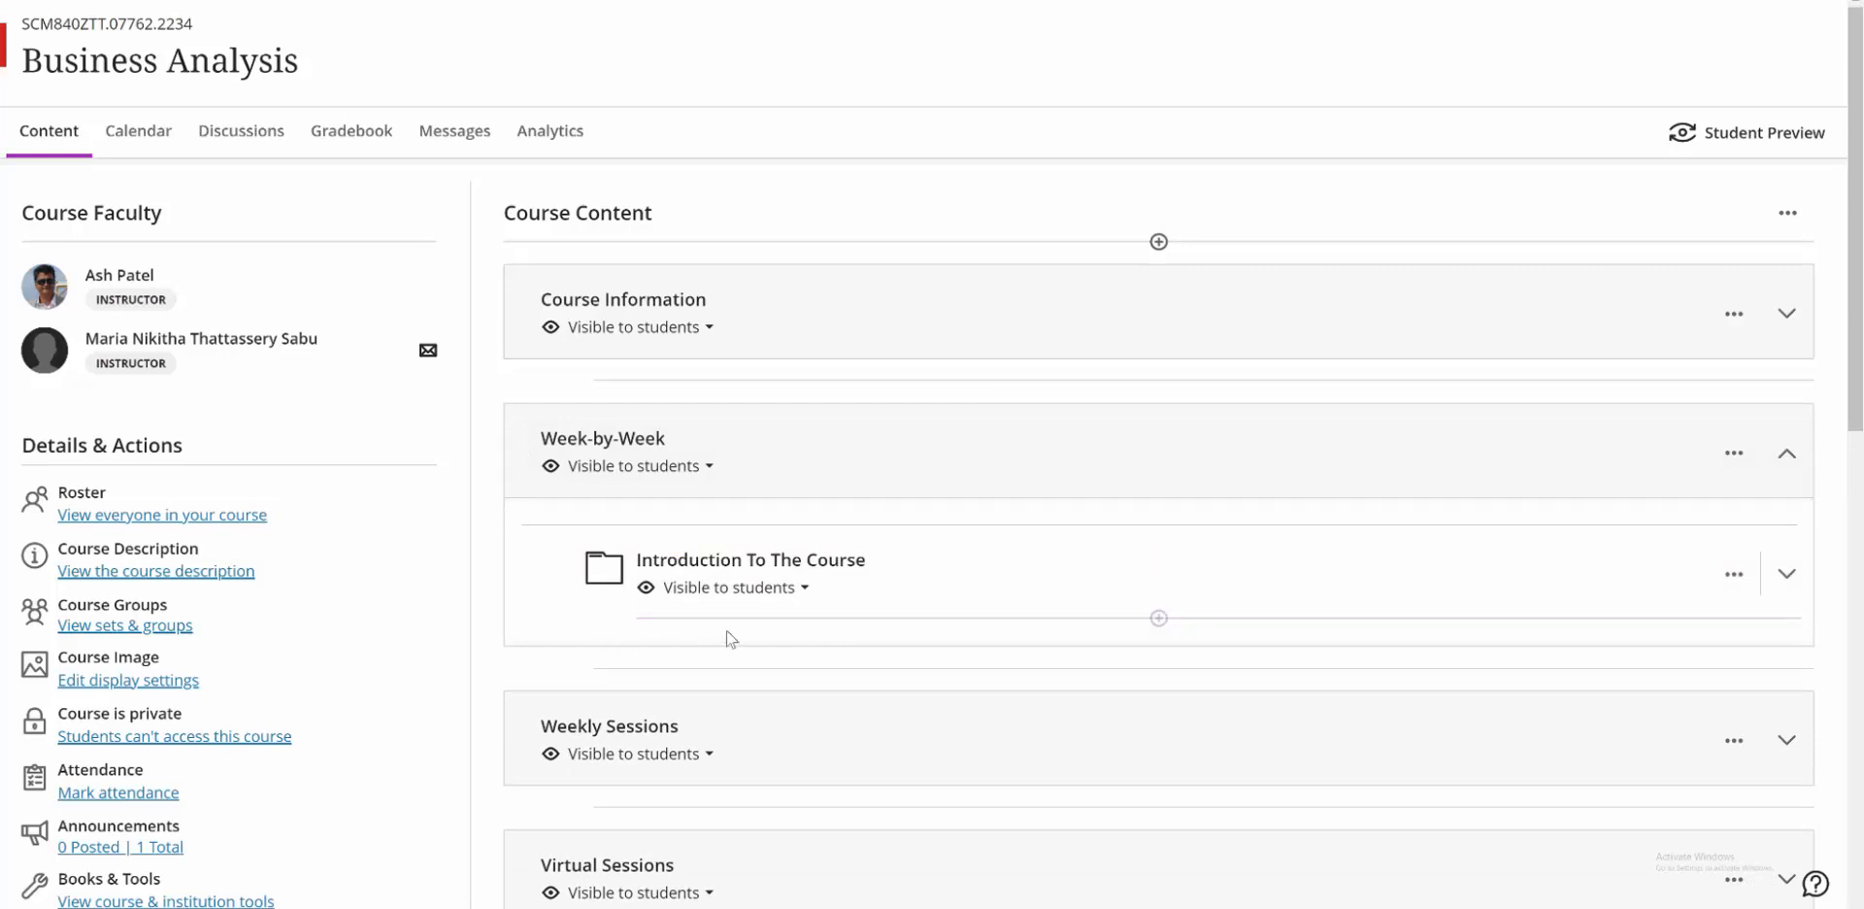
Create a folder titled "What is AI?" below Introduction To The Course in Week-by-Week, make it visible to students, and save it.
click(1159, 619)
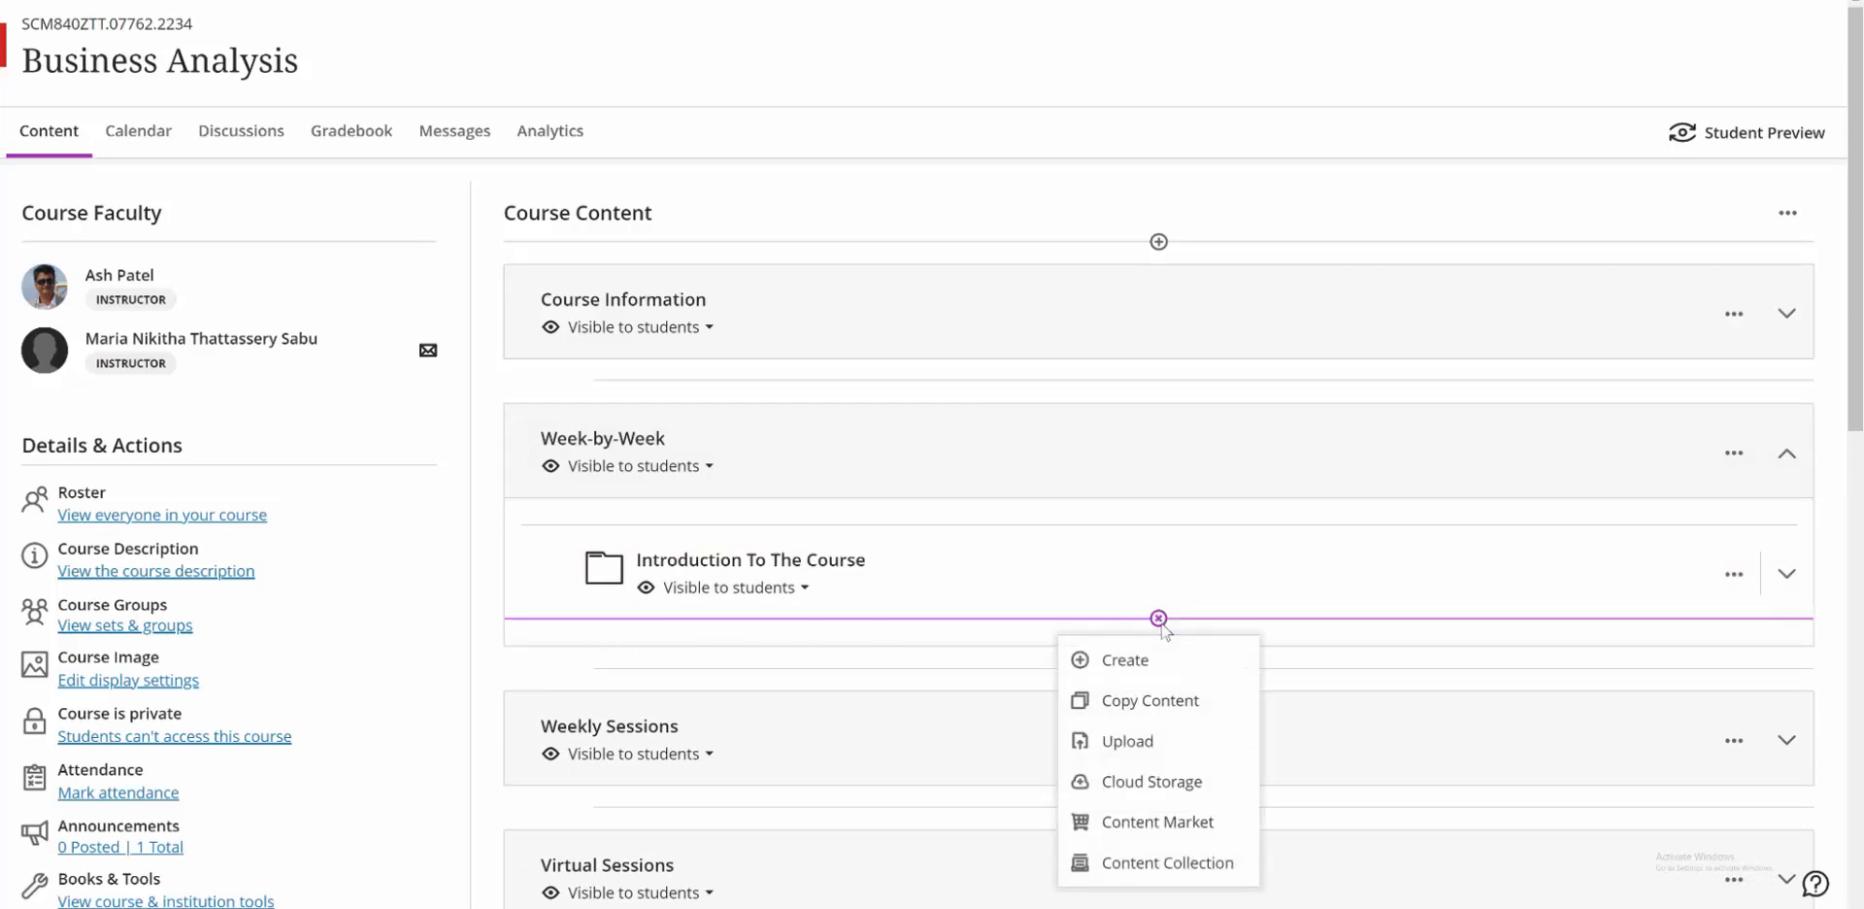
click(1117, 652)
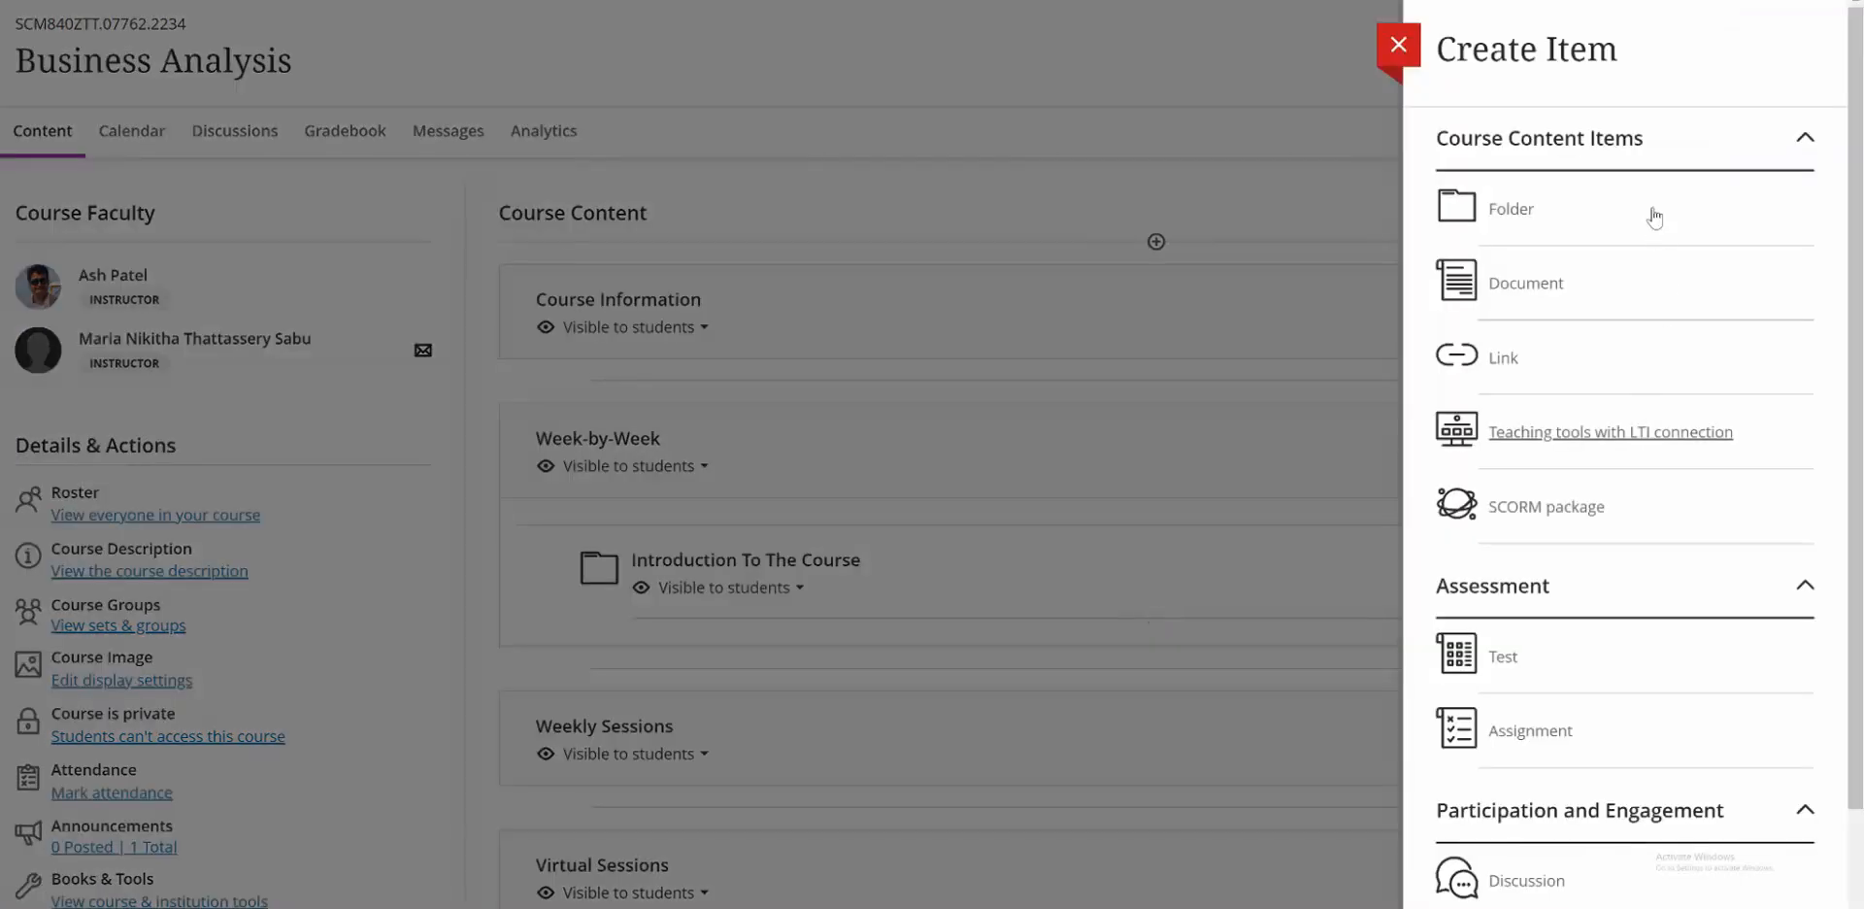
click(1512, 209)
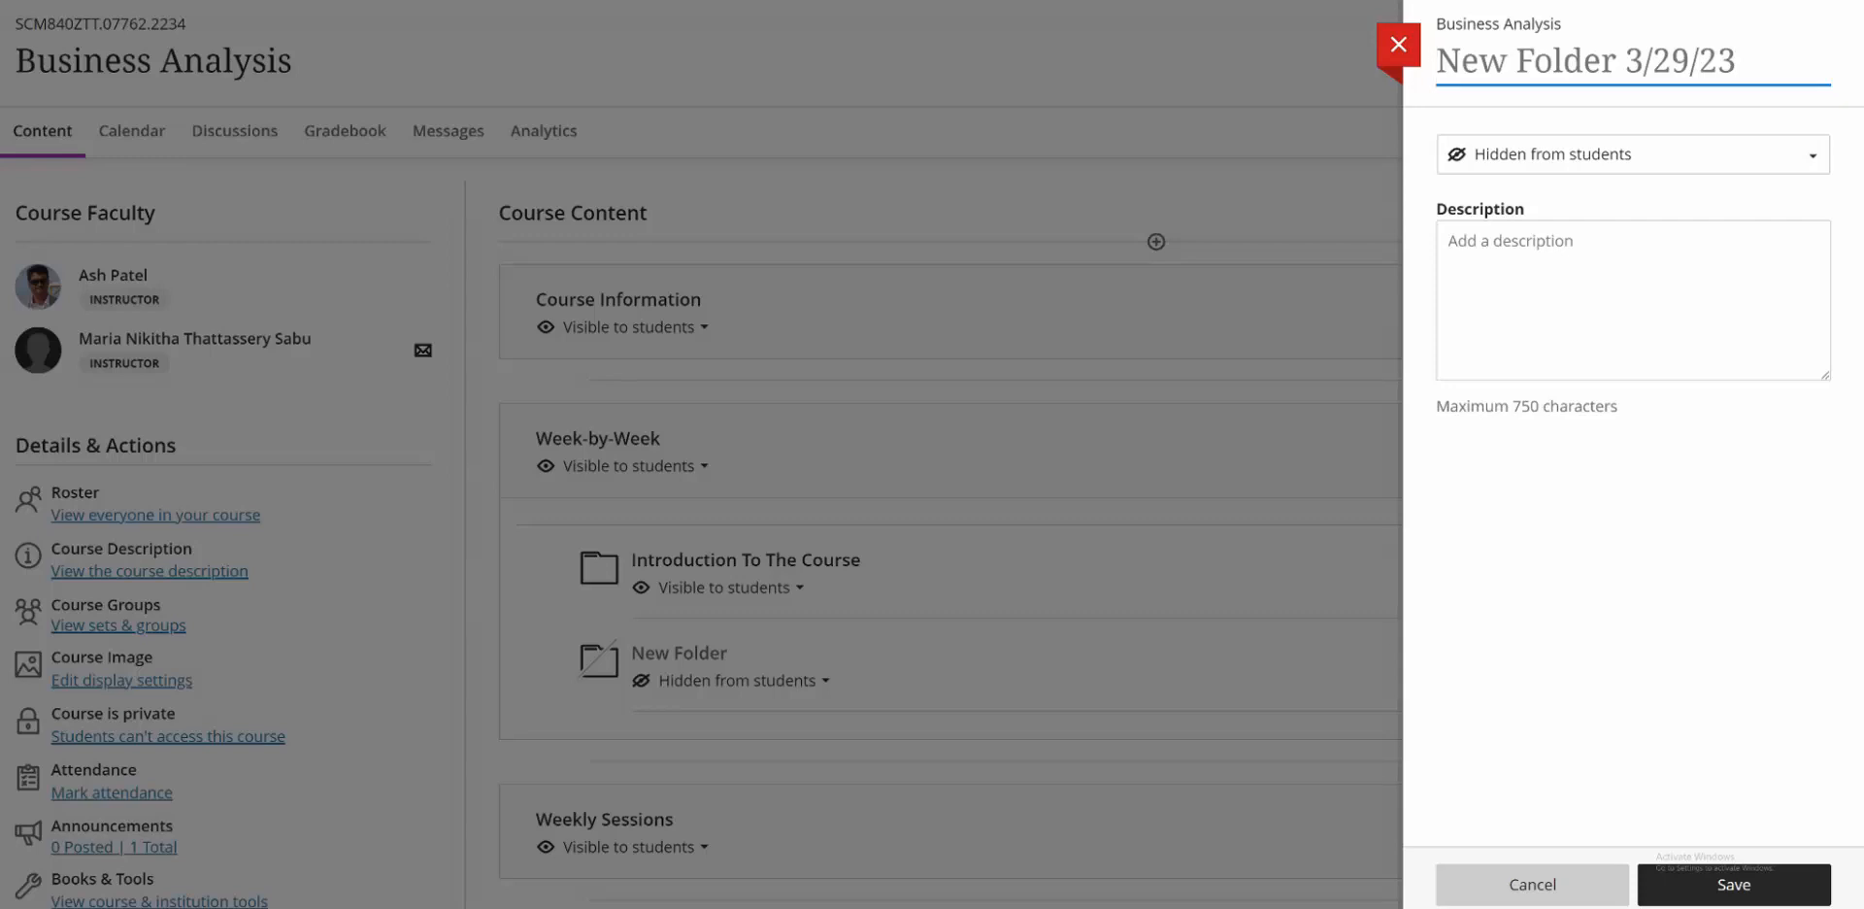
text(What)
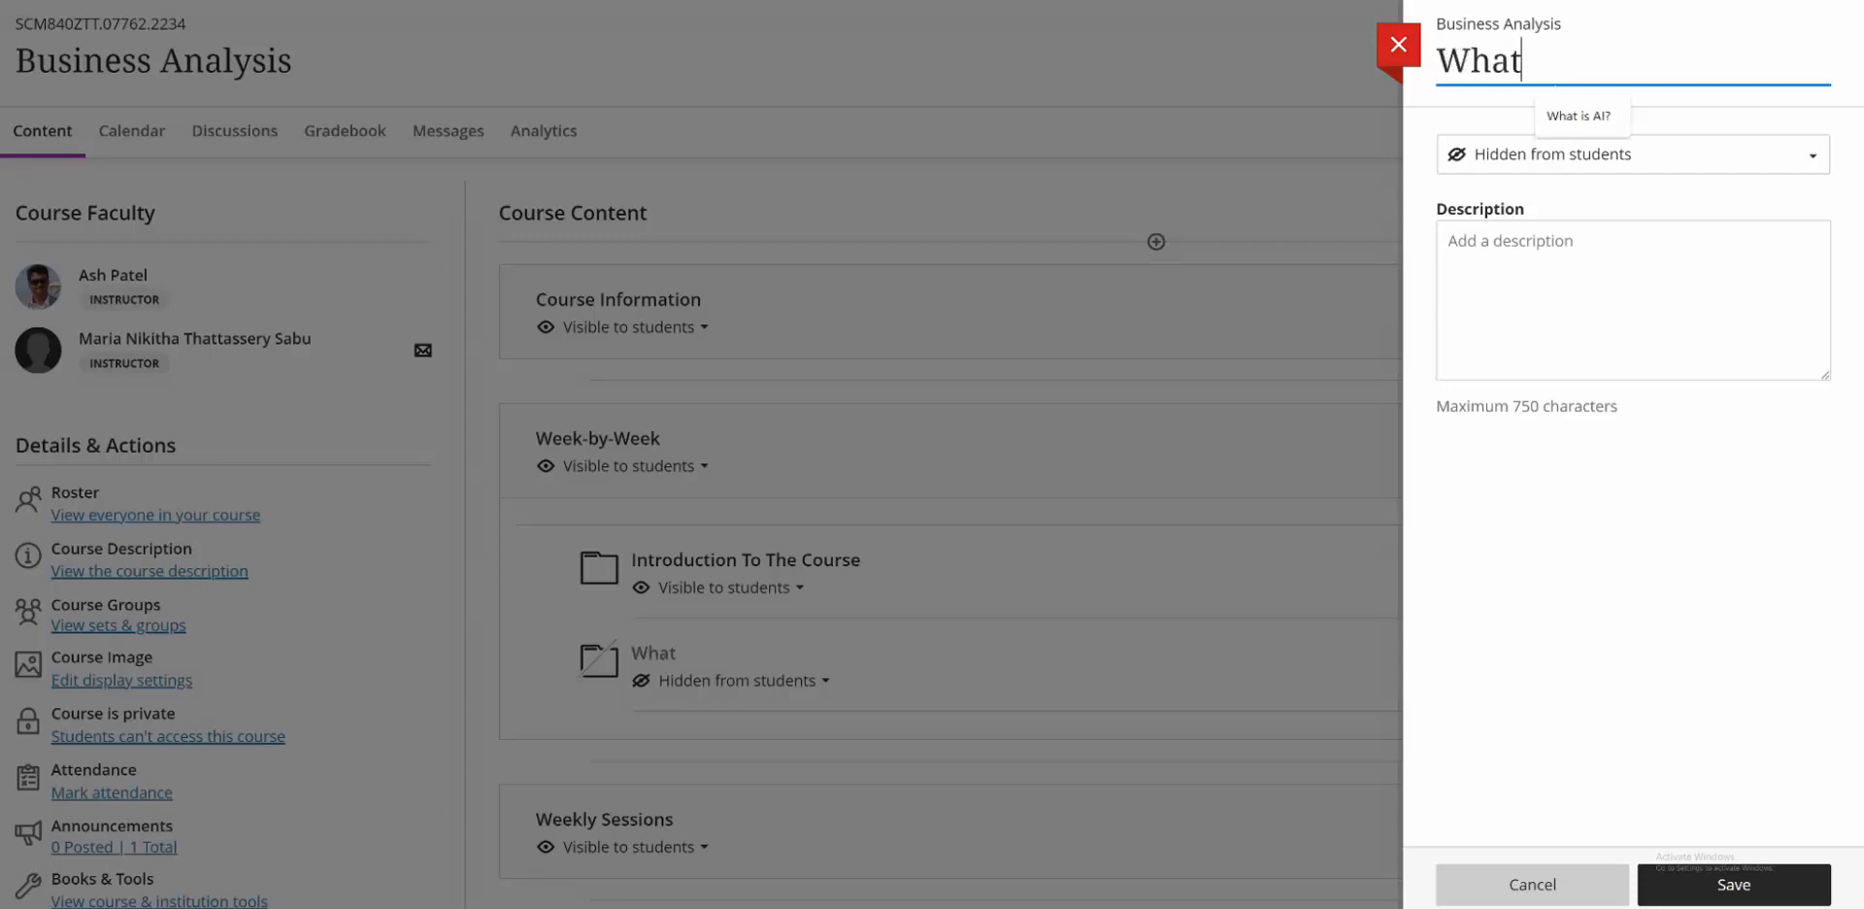
text( is AI?)
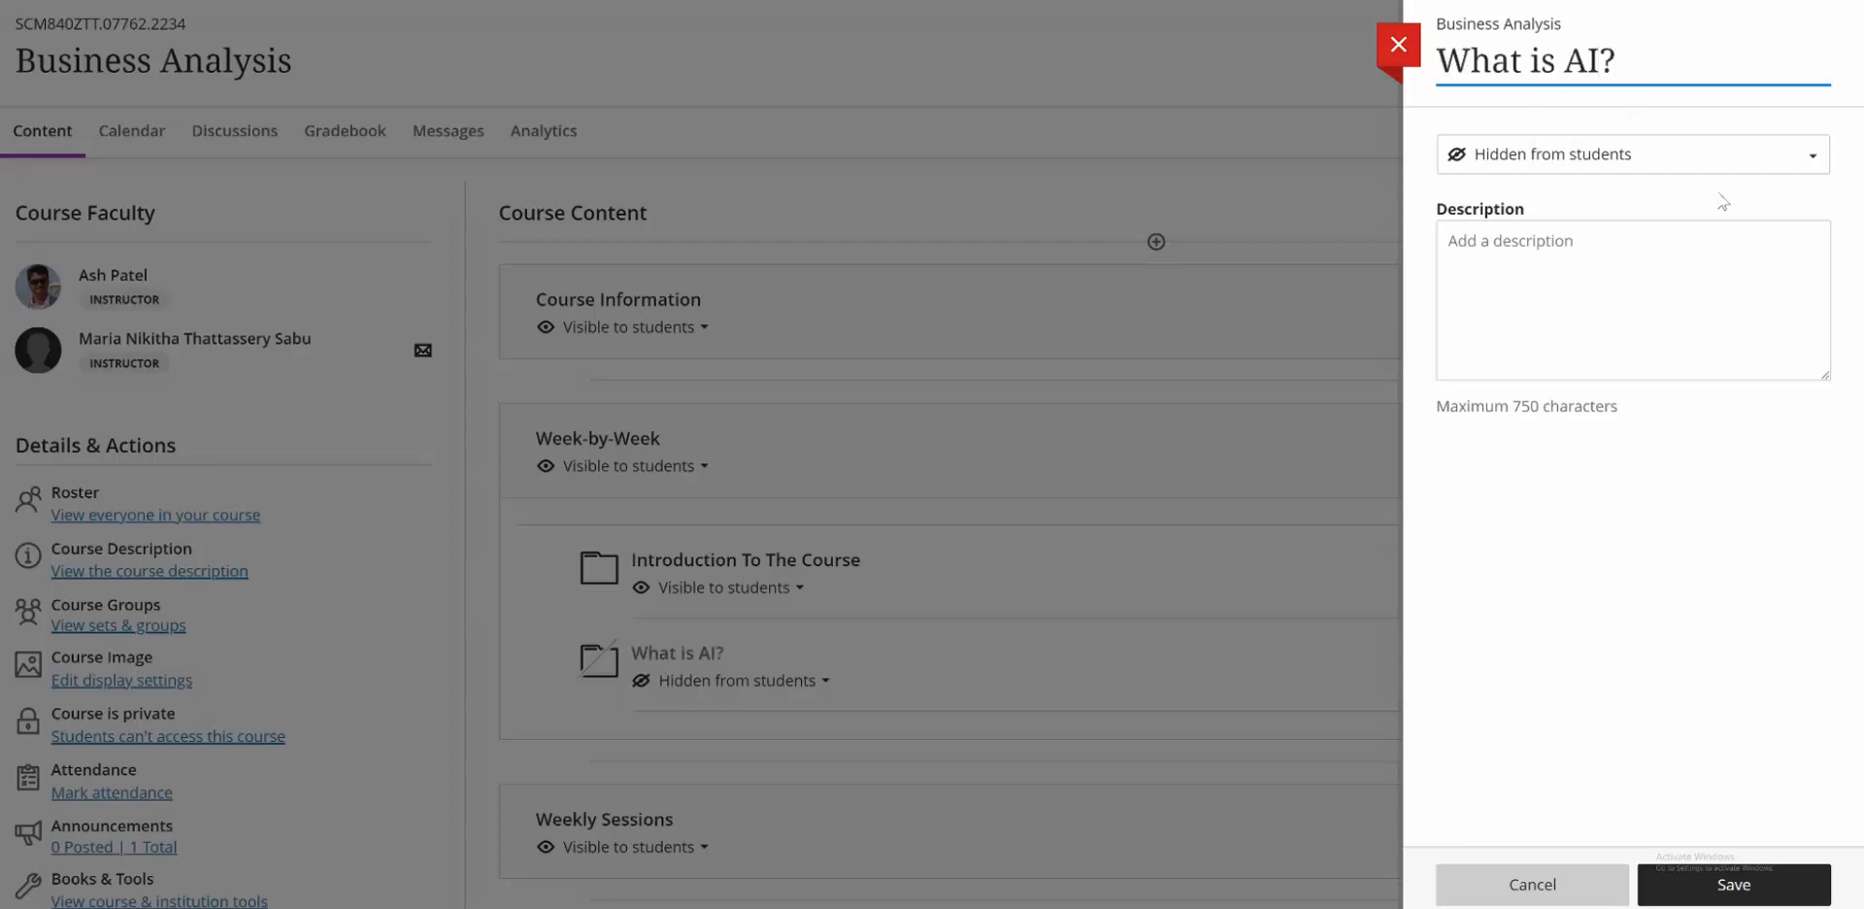
click(1736, 161)
click(1699, 200)
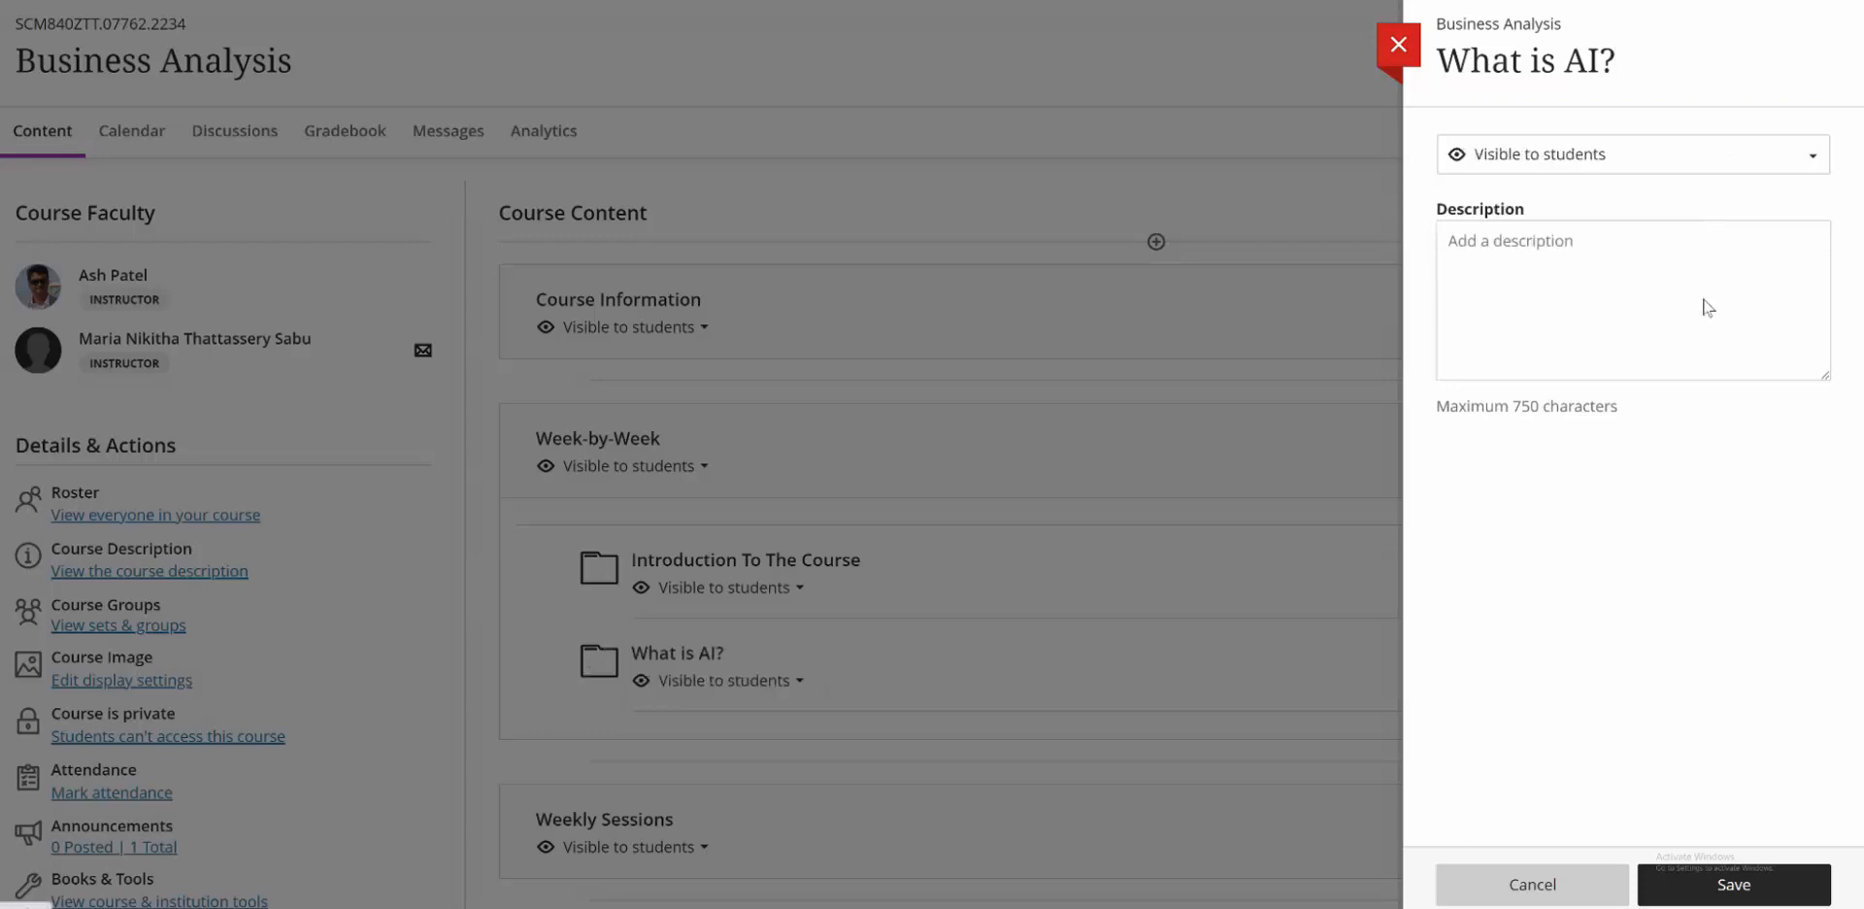
click(1746, 885)
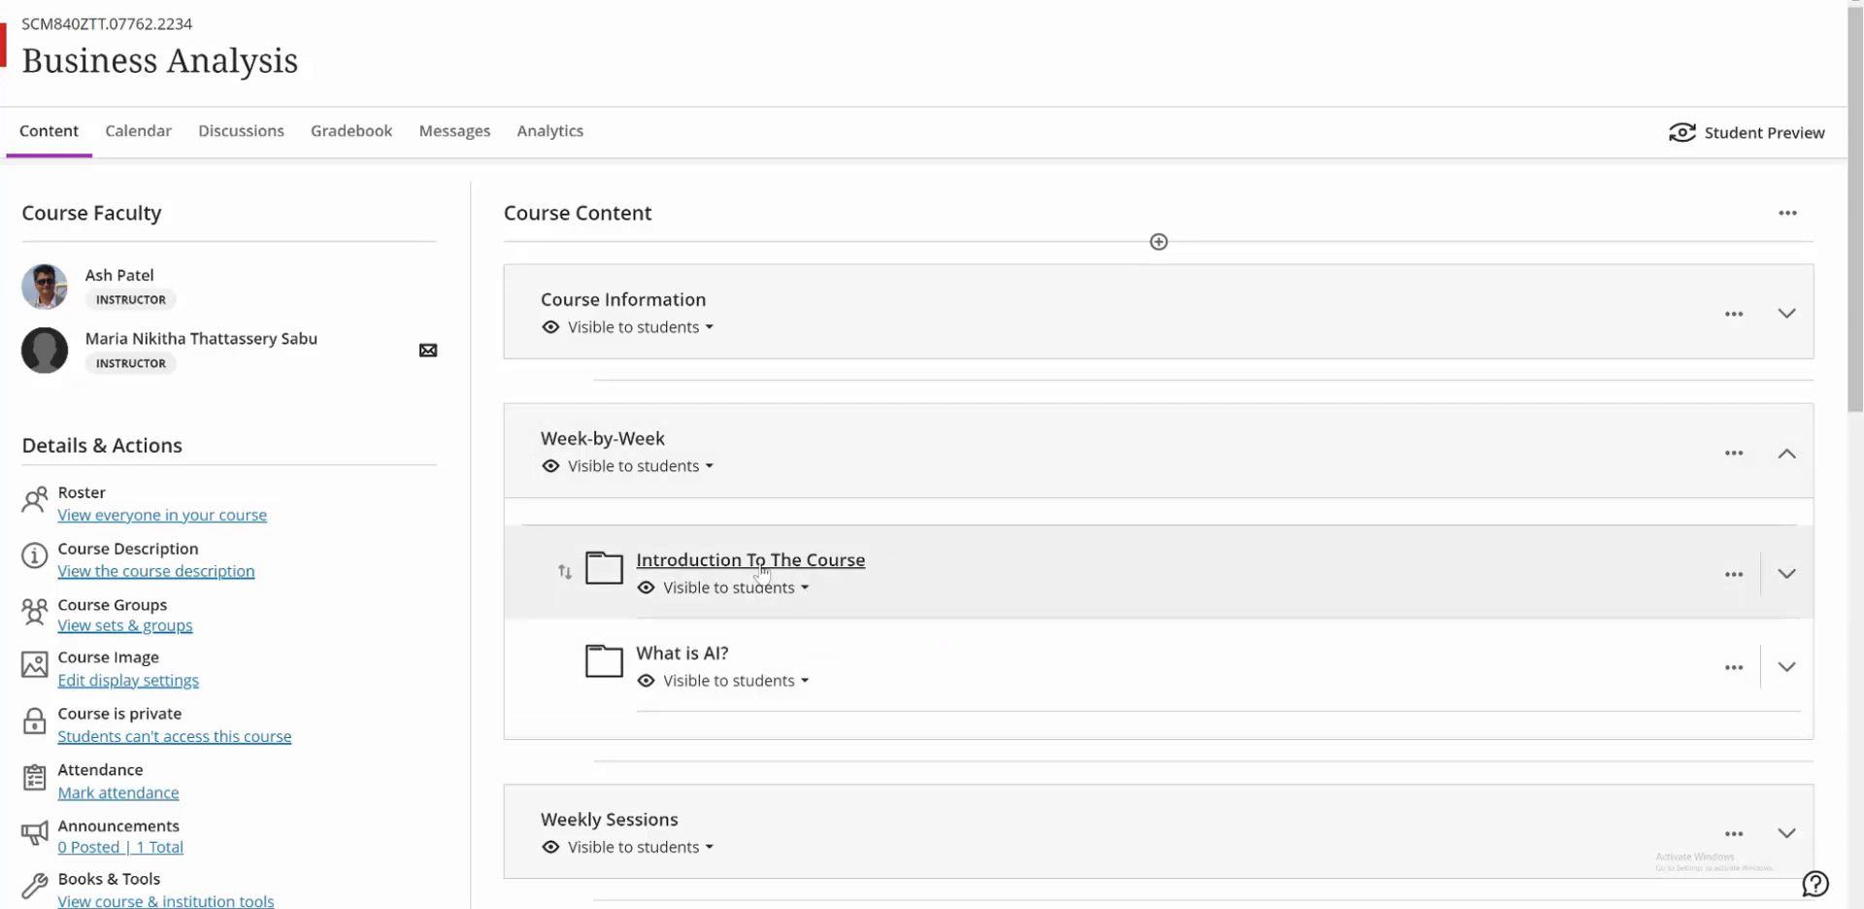
Expand the Introduction To The Course folder and create a new document inside it.
click(802, 565)
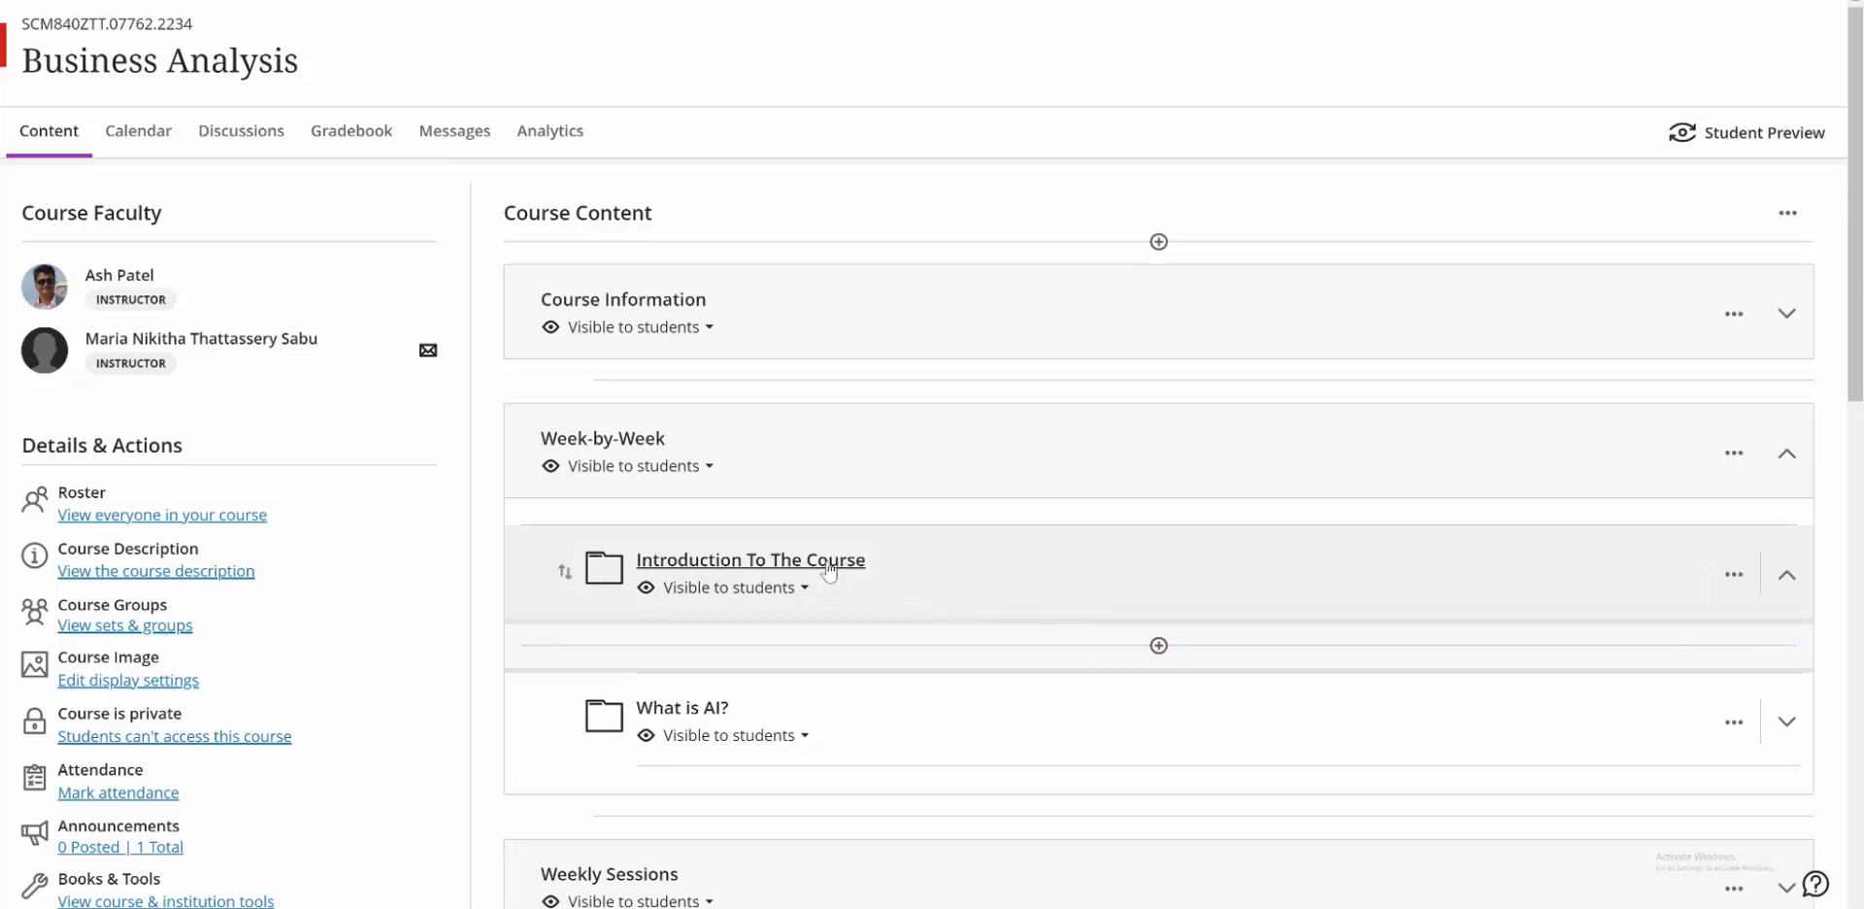
click(1158, 647)
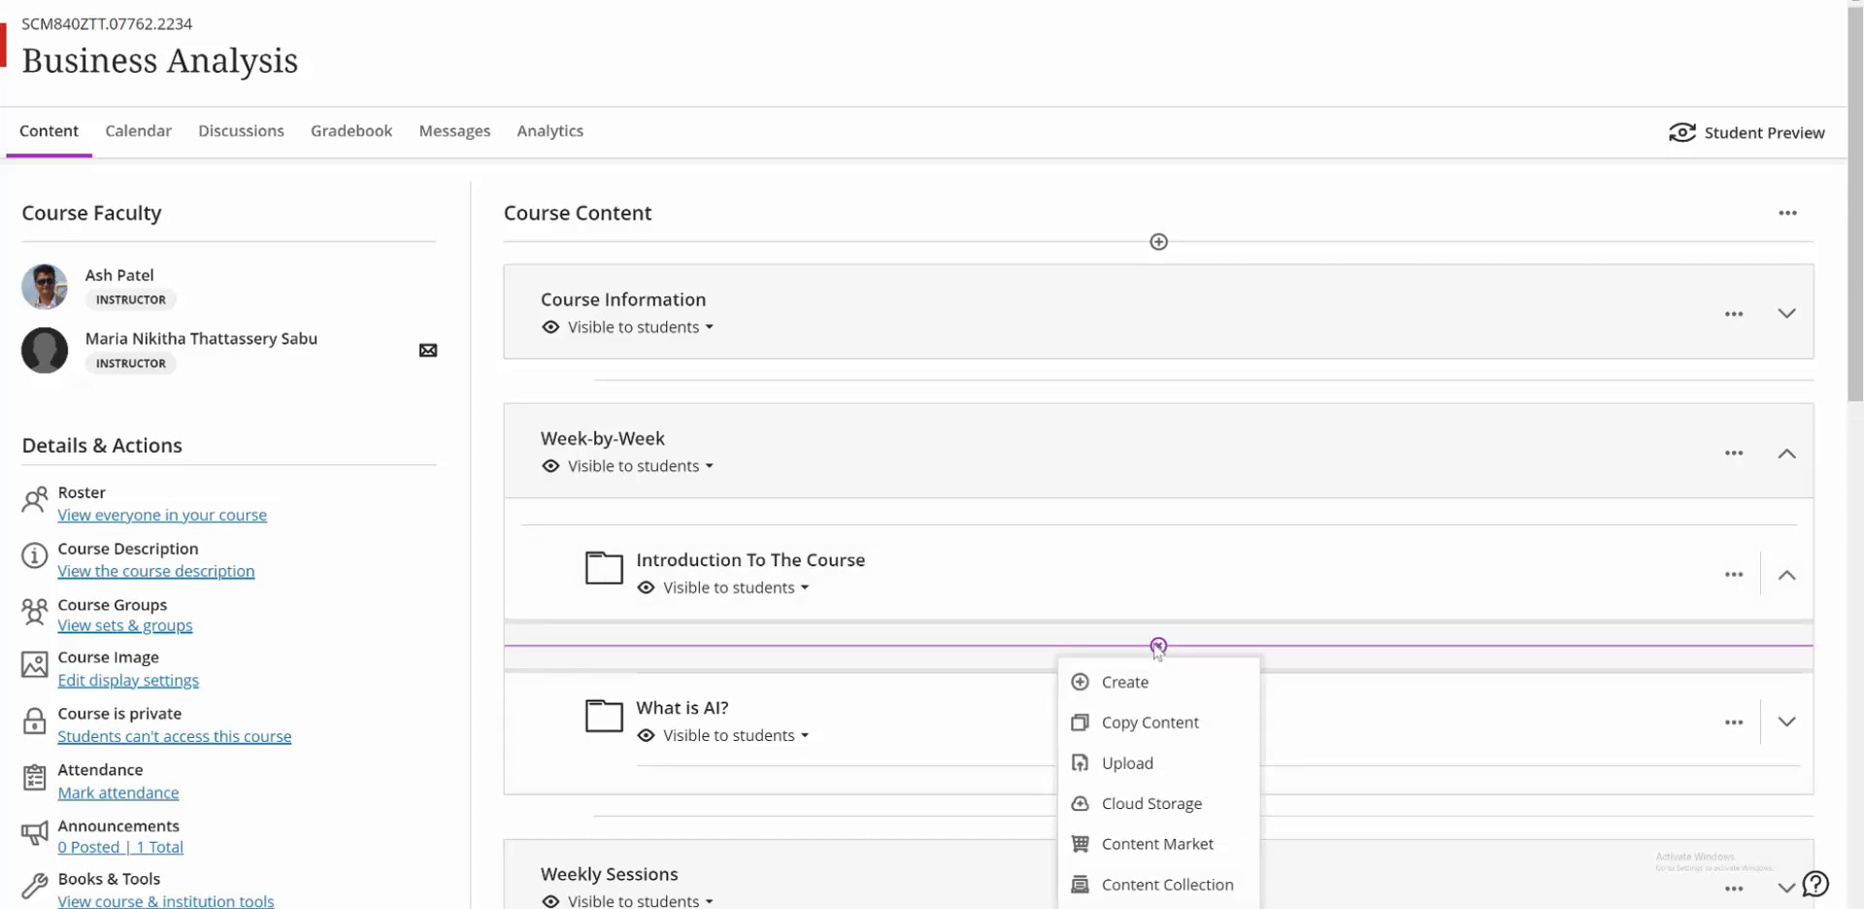
click(1133, 680)
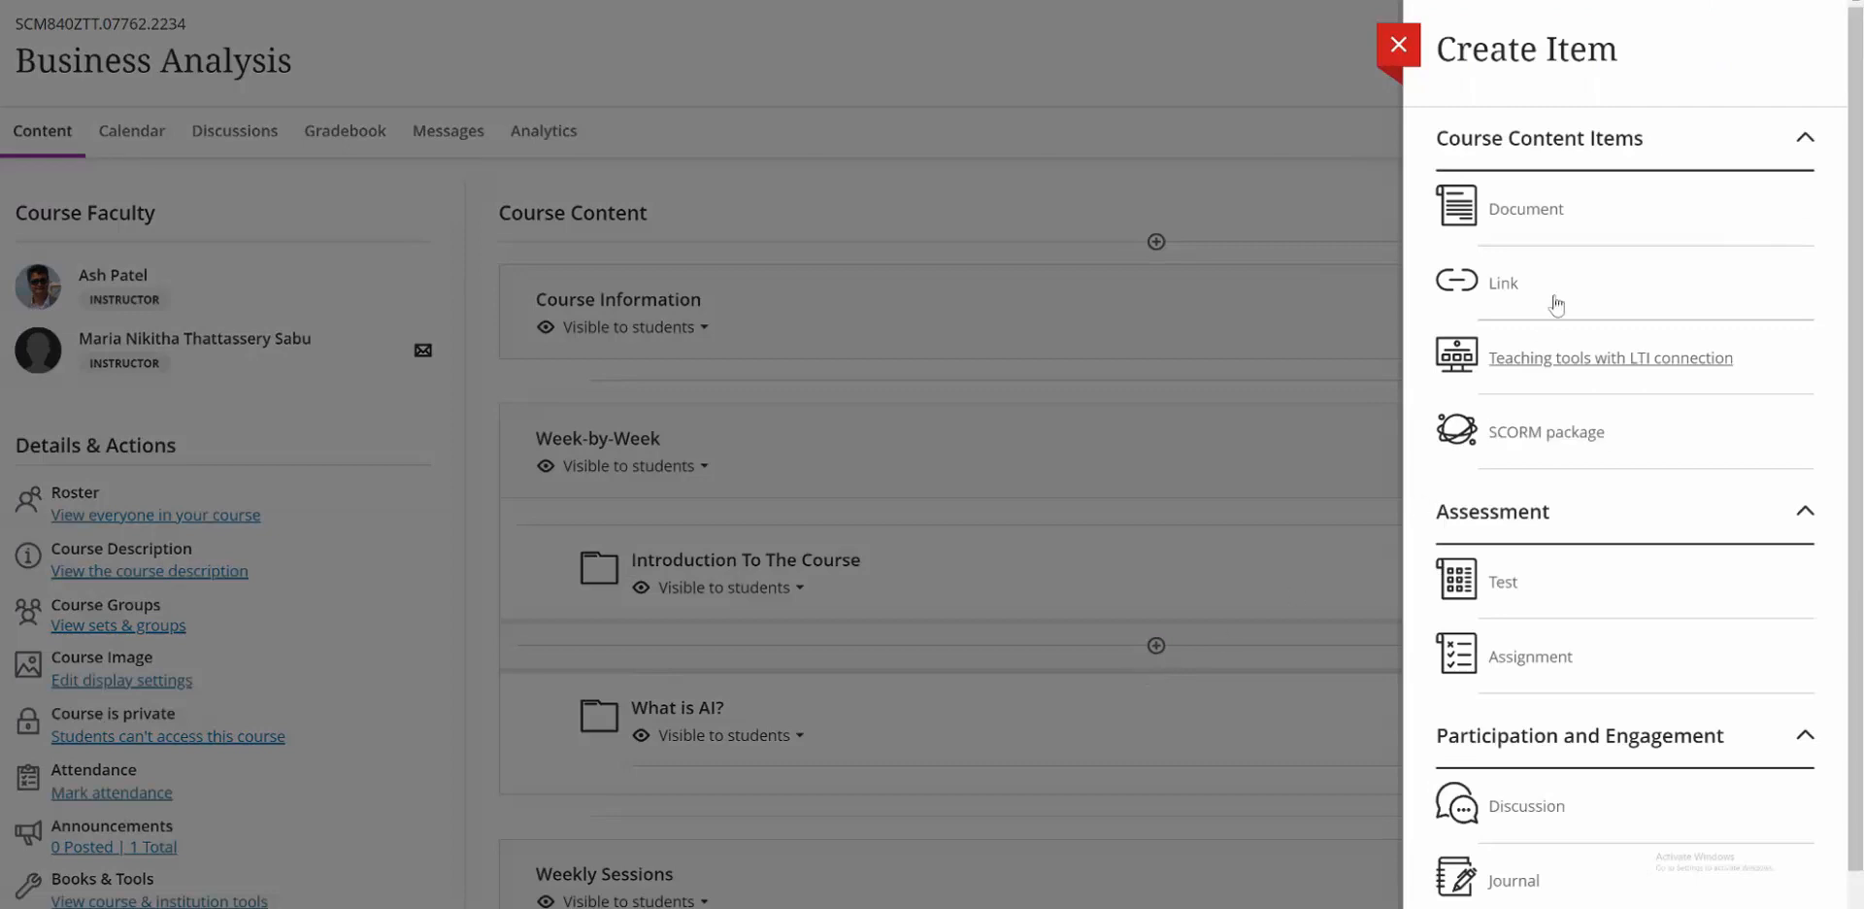
click(1526, 210)
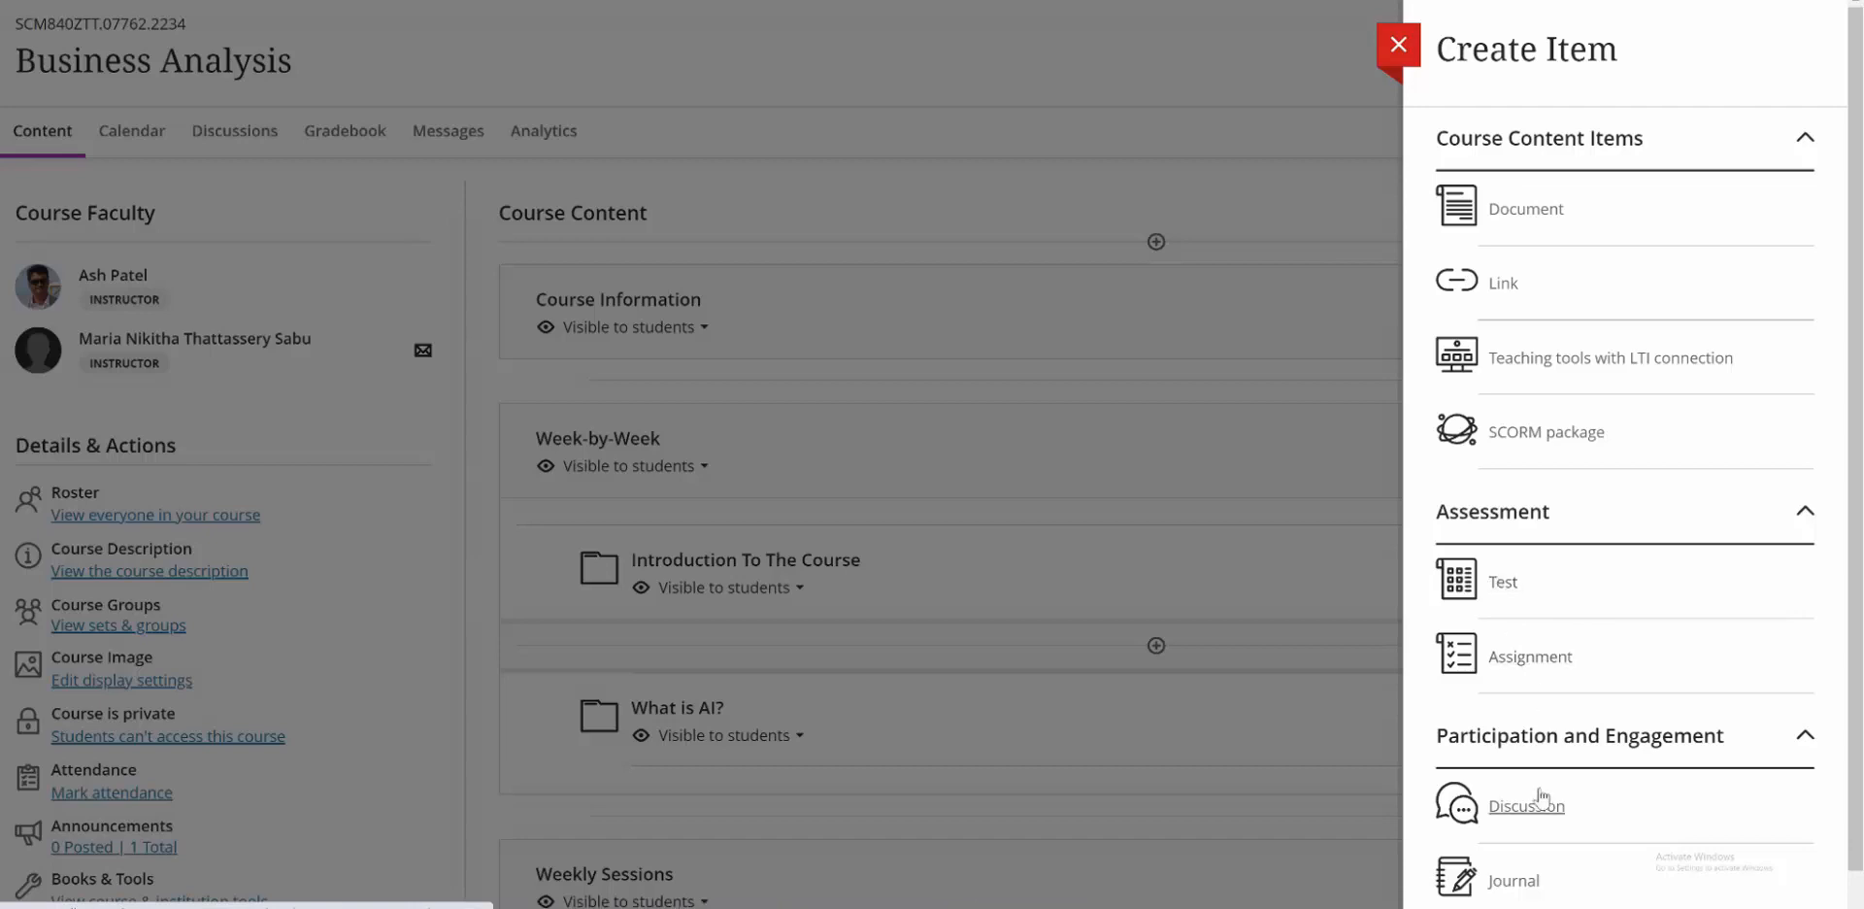
scroll(1539, 807, down, 1)
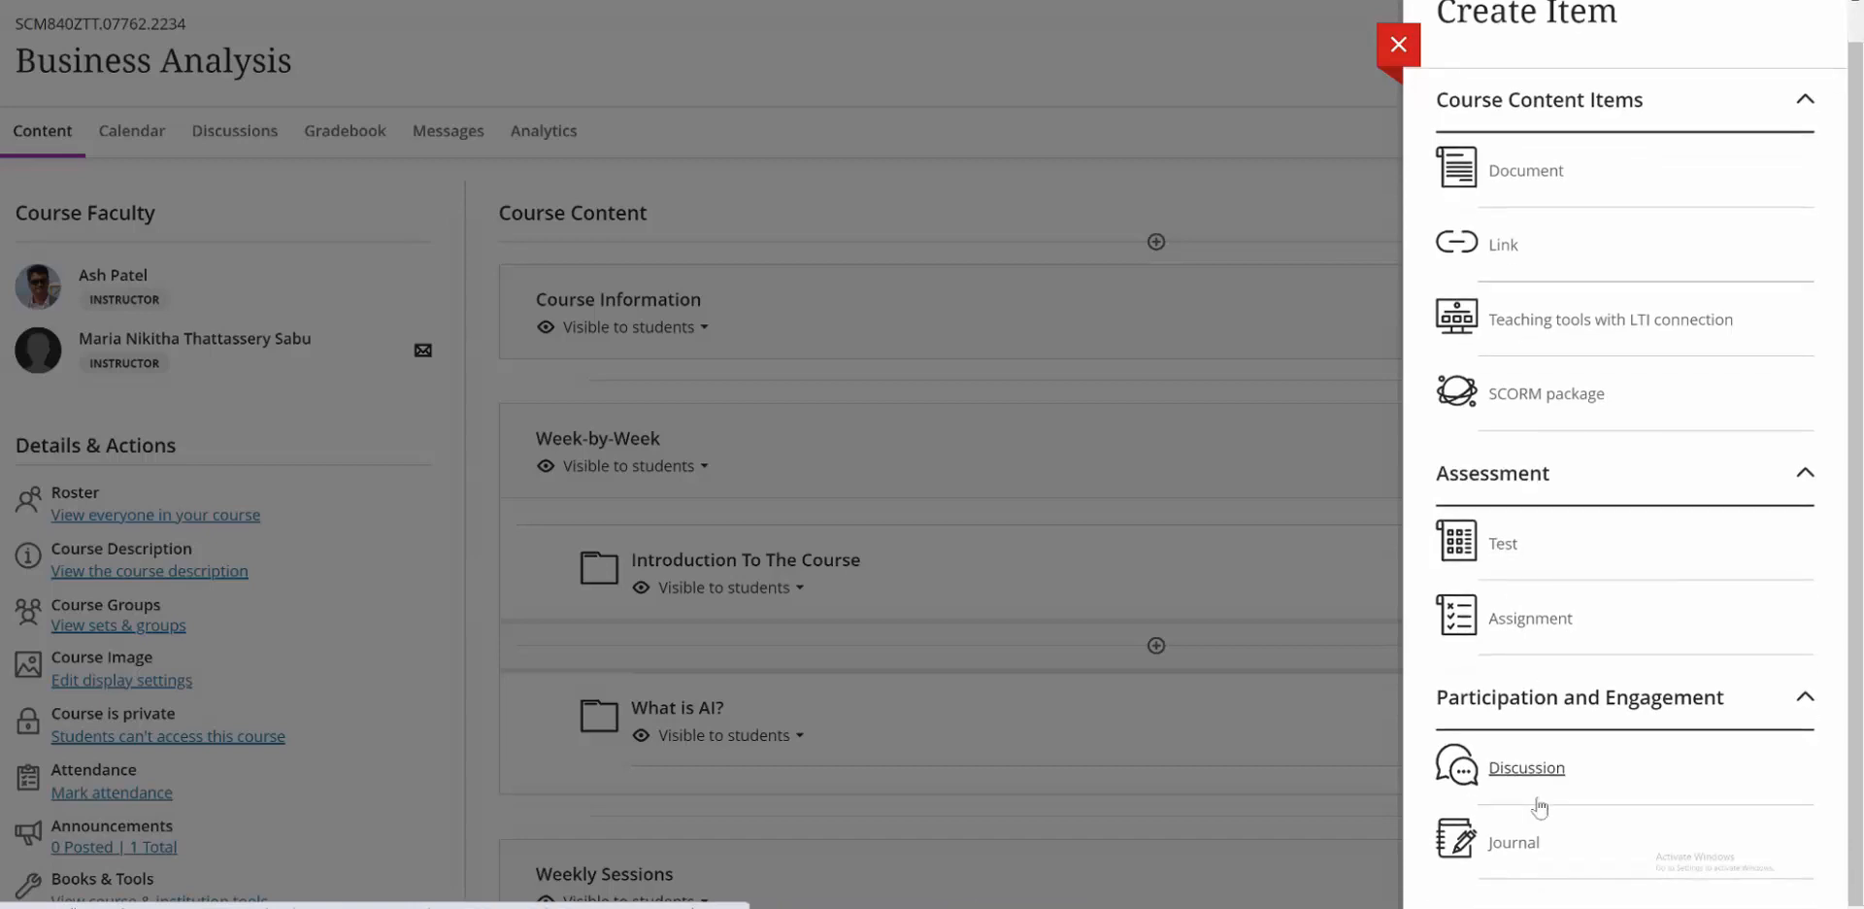
scroll(1539, 806, up, 1)
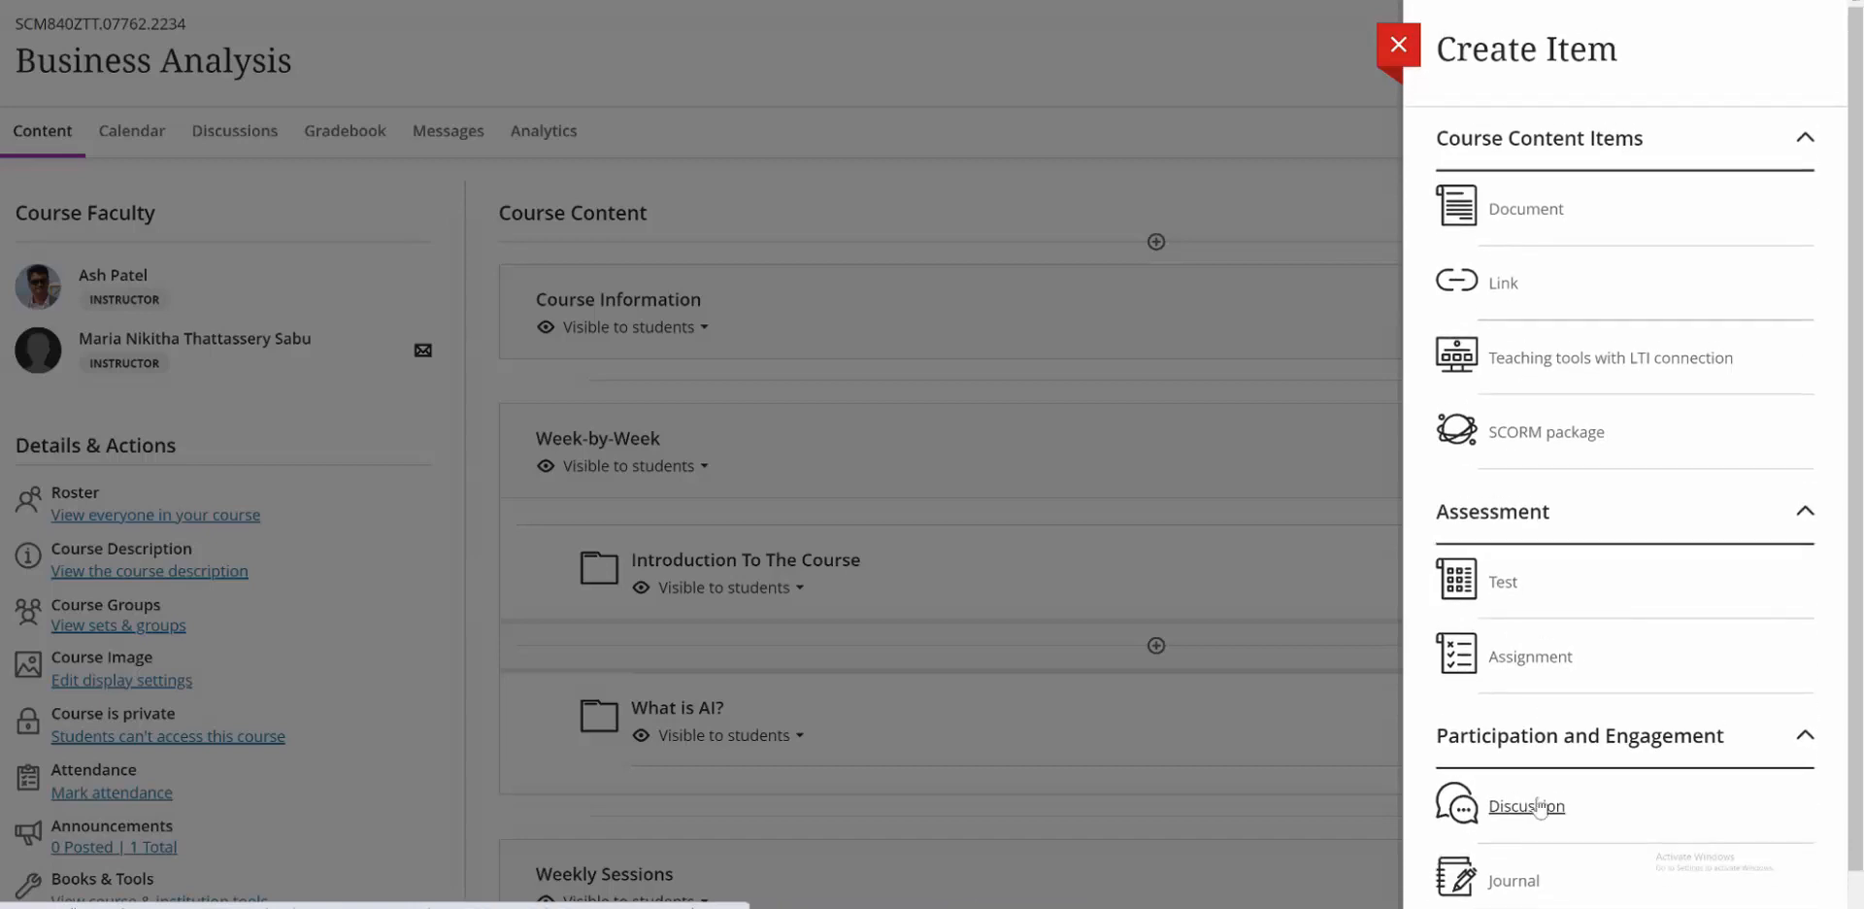
click(1532, 213)
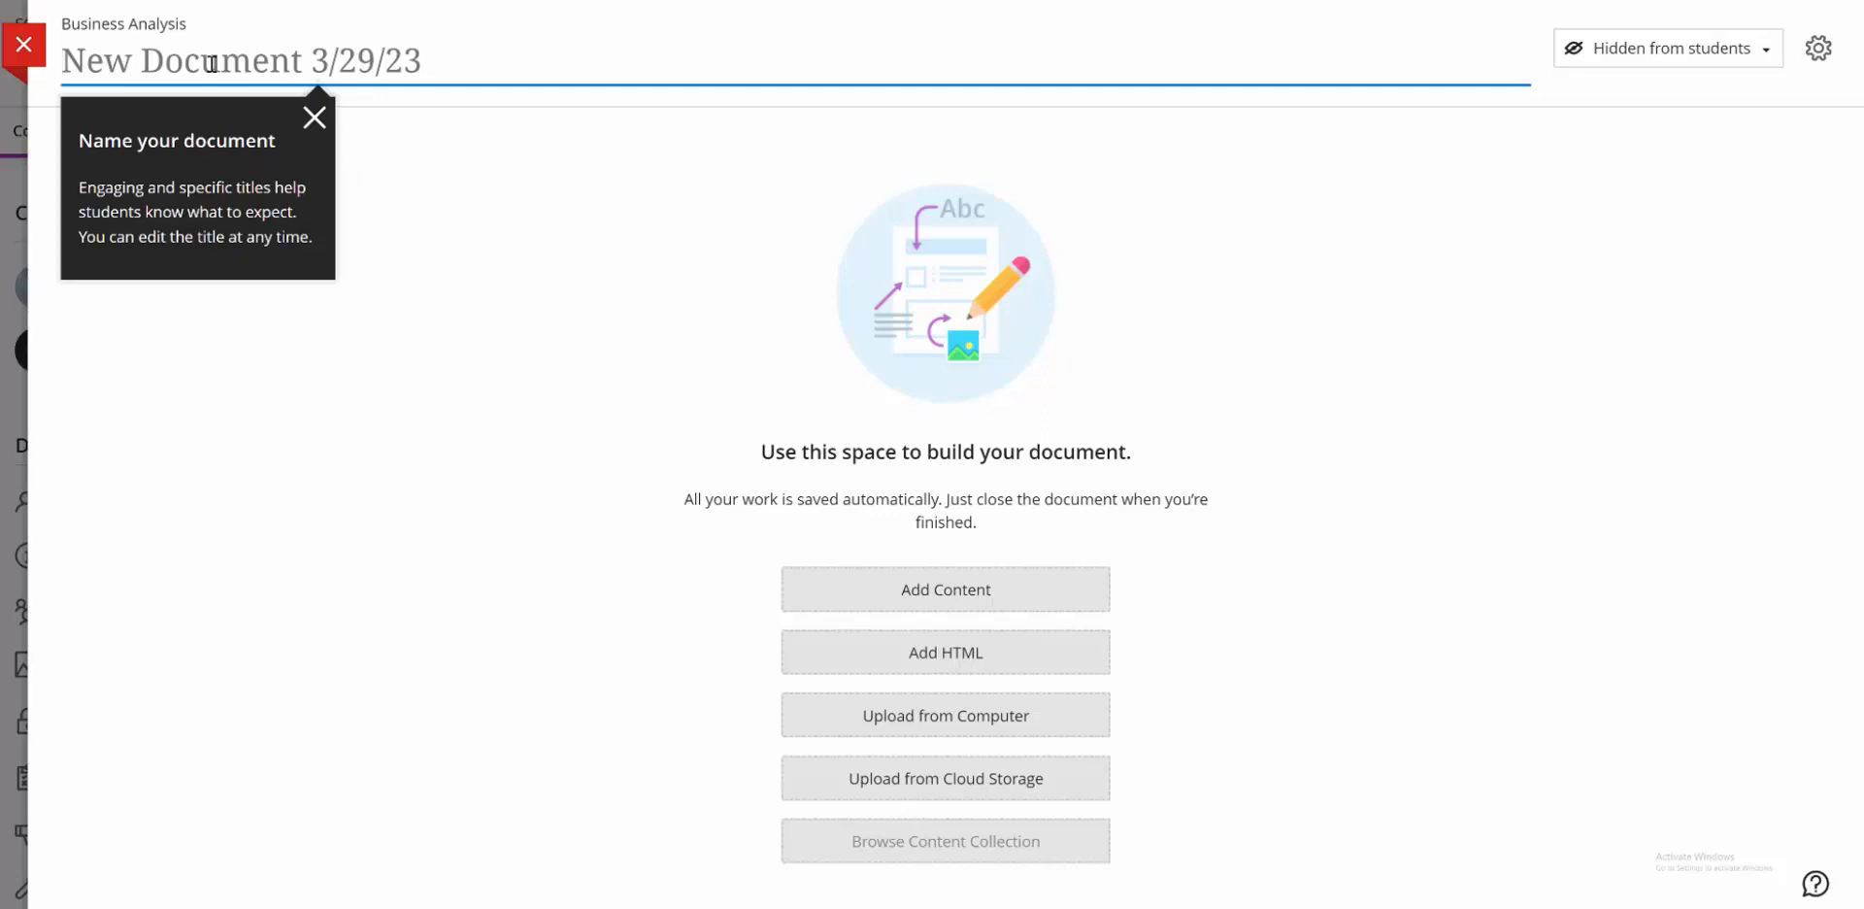
Title the new document "What is this course about?" and make it visible to students.
text(WQhat)
key(BackSpace)
key(BackSpace)
key(BackSpace)
key(BackSpace)
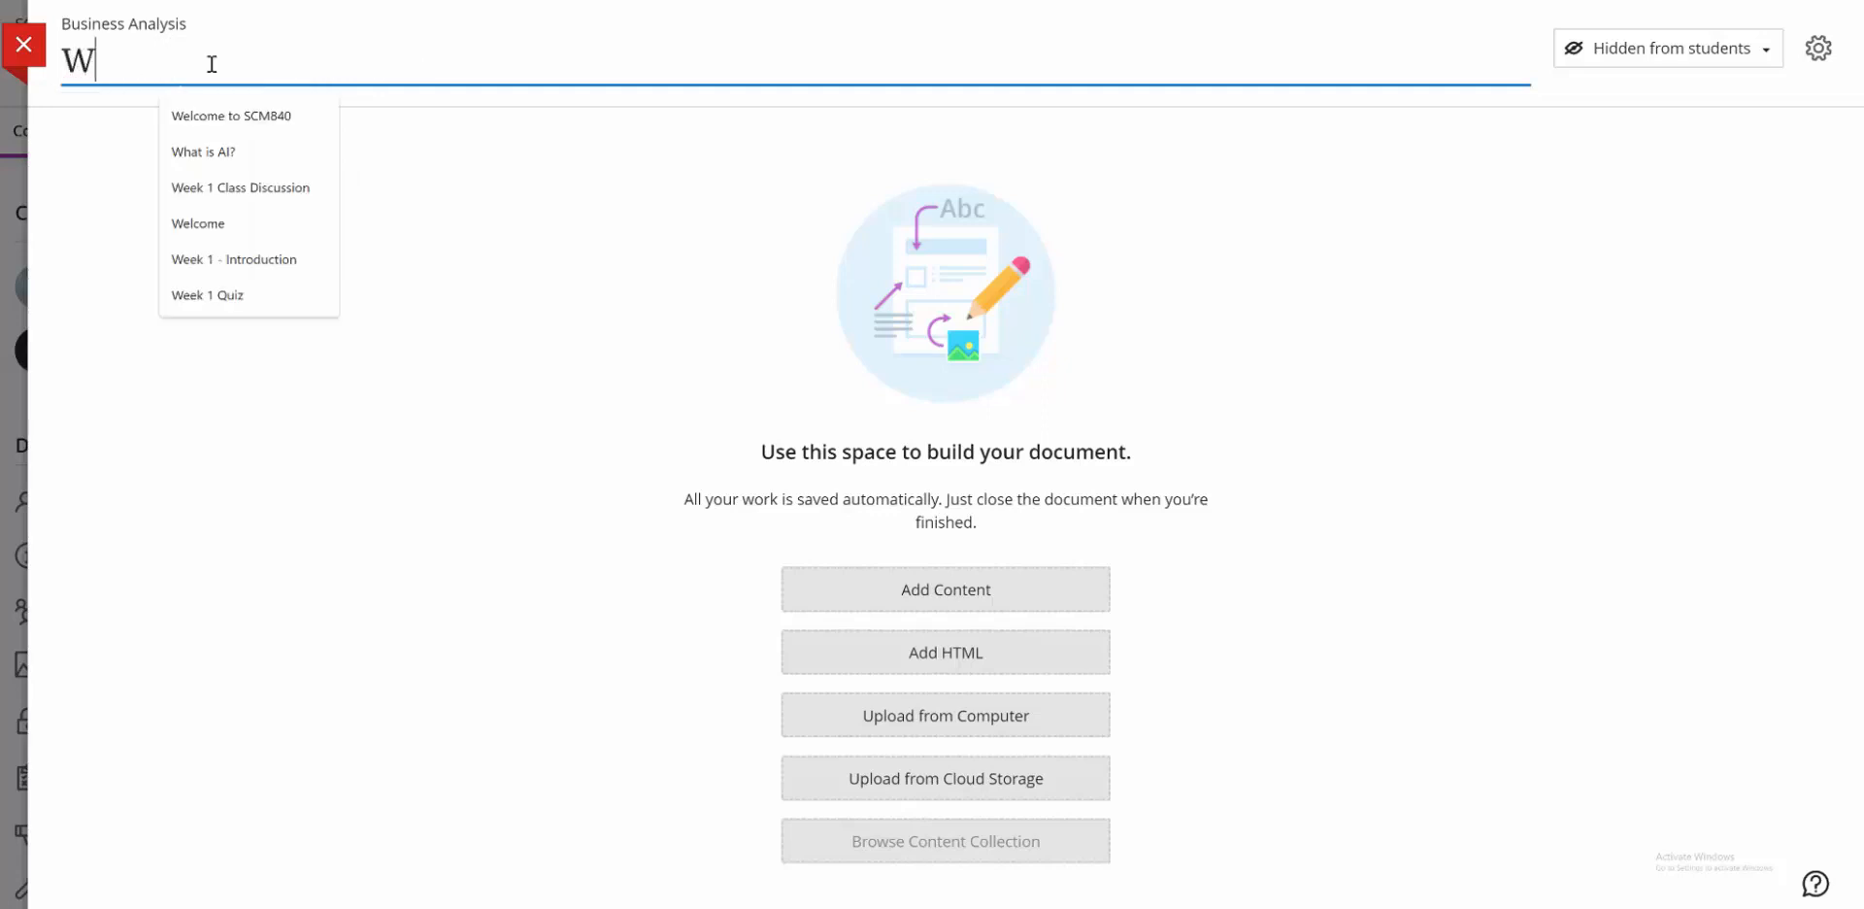
text(hat is this c)
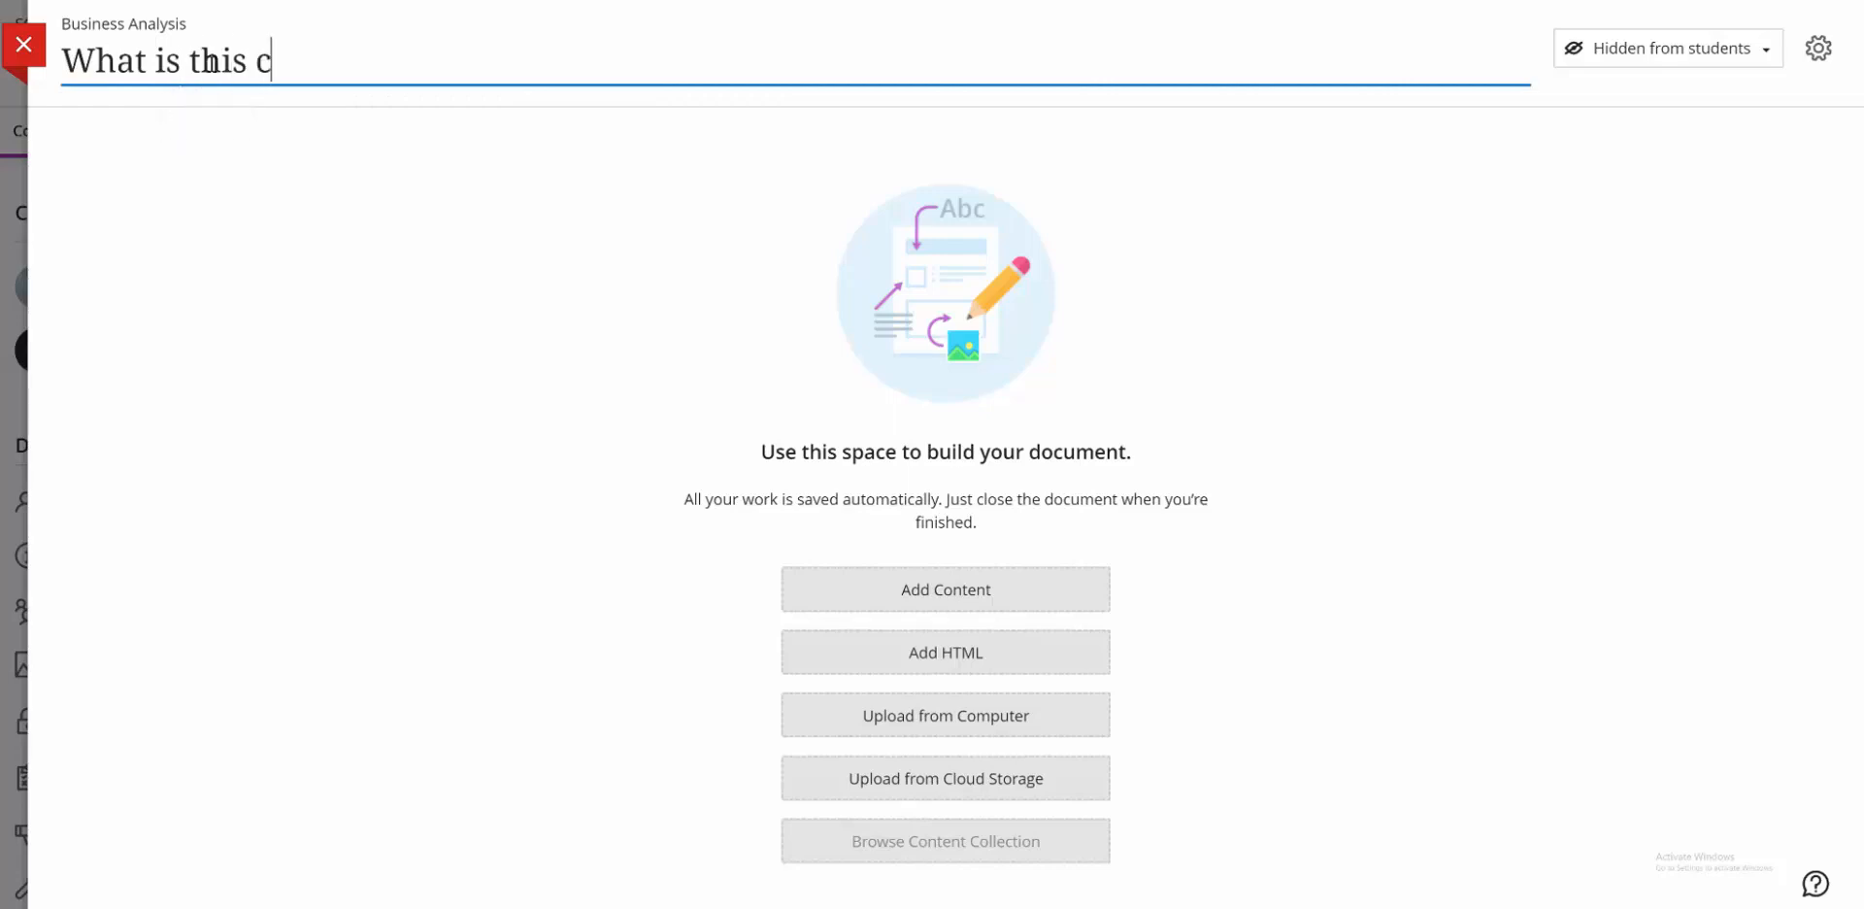
text(ouse ab)
key(BackSpace)
key(BackSpace)
key(BackSpace)
key(BackSpace)
text(rse abou)
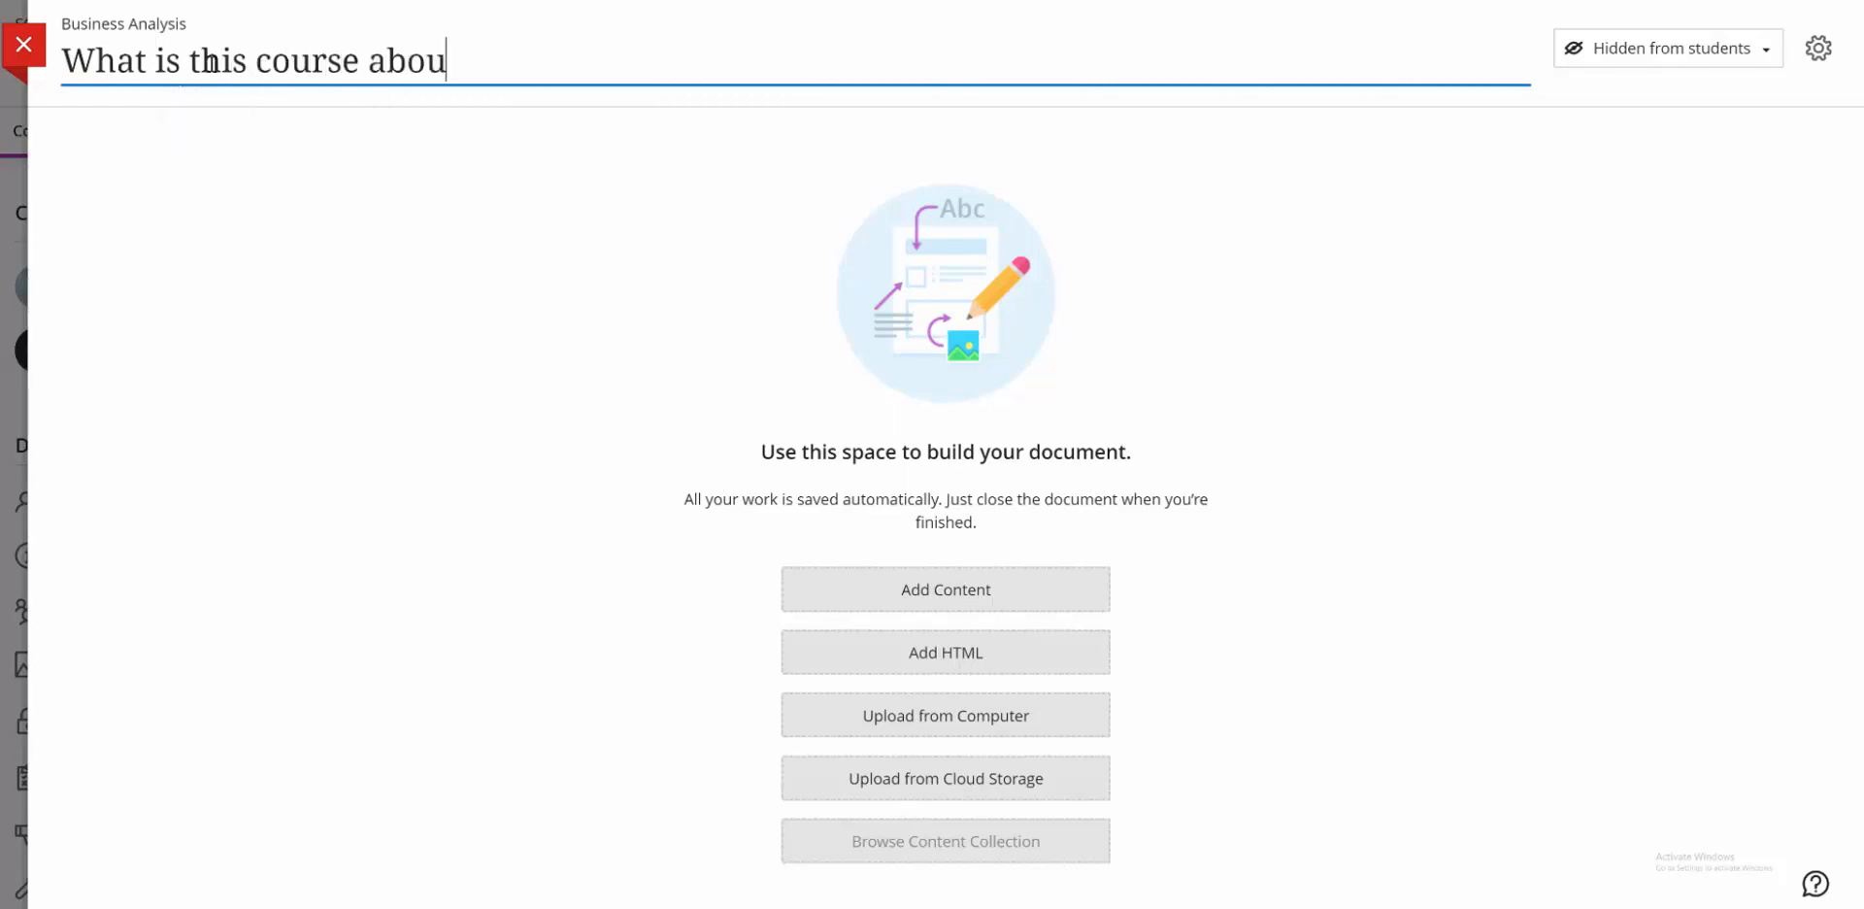
text(t?)
click(1759, 50)
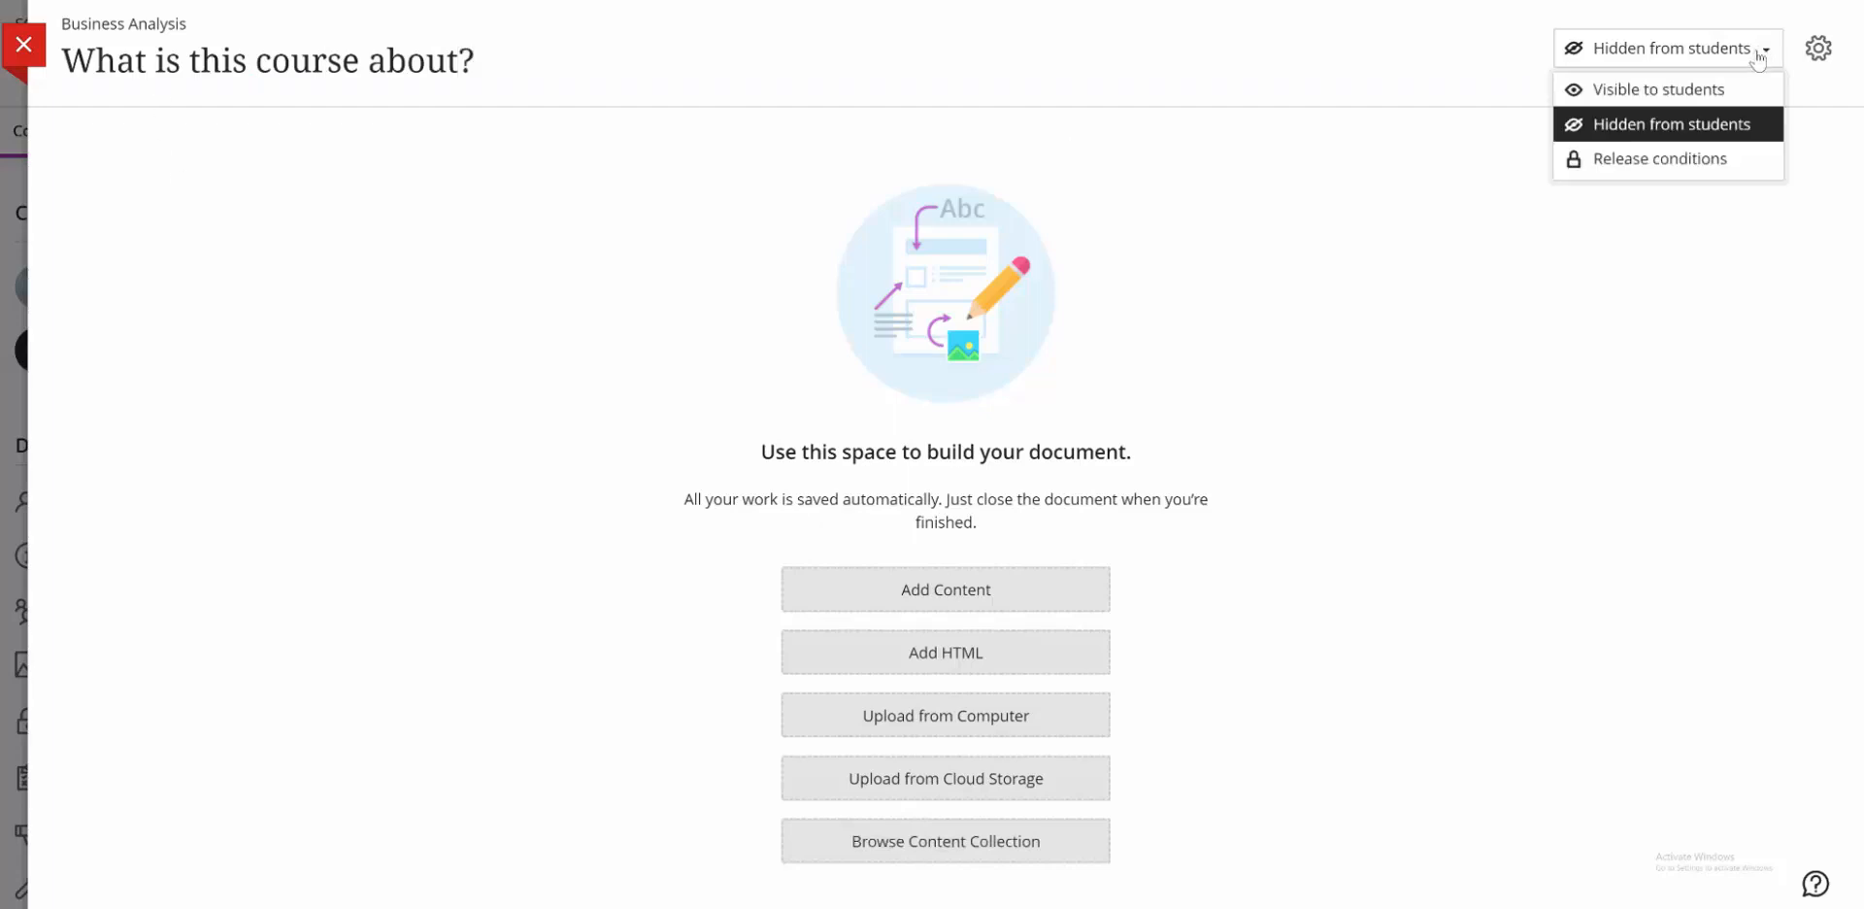
click(1699, 90)
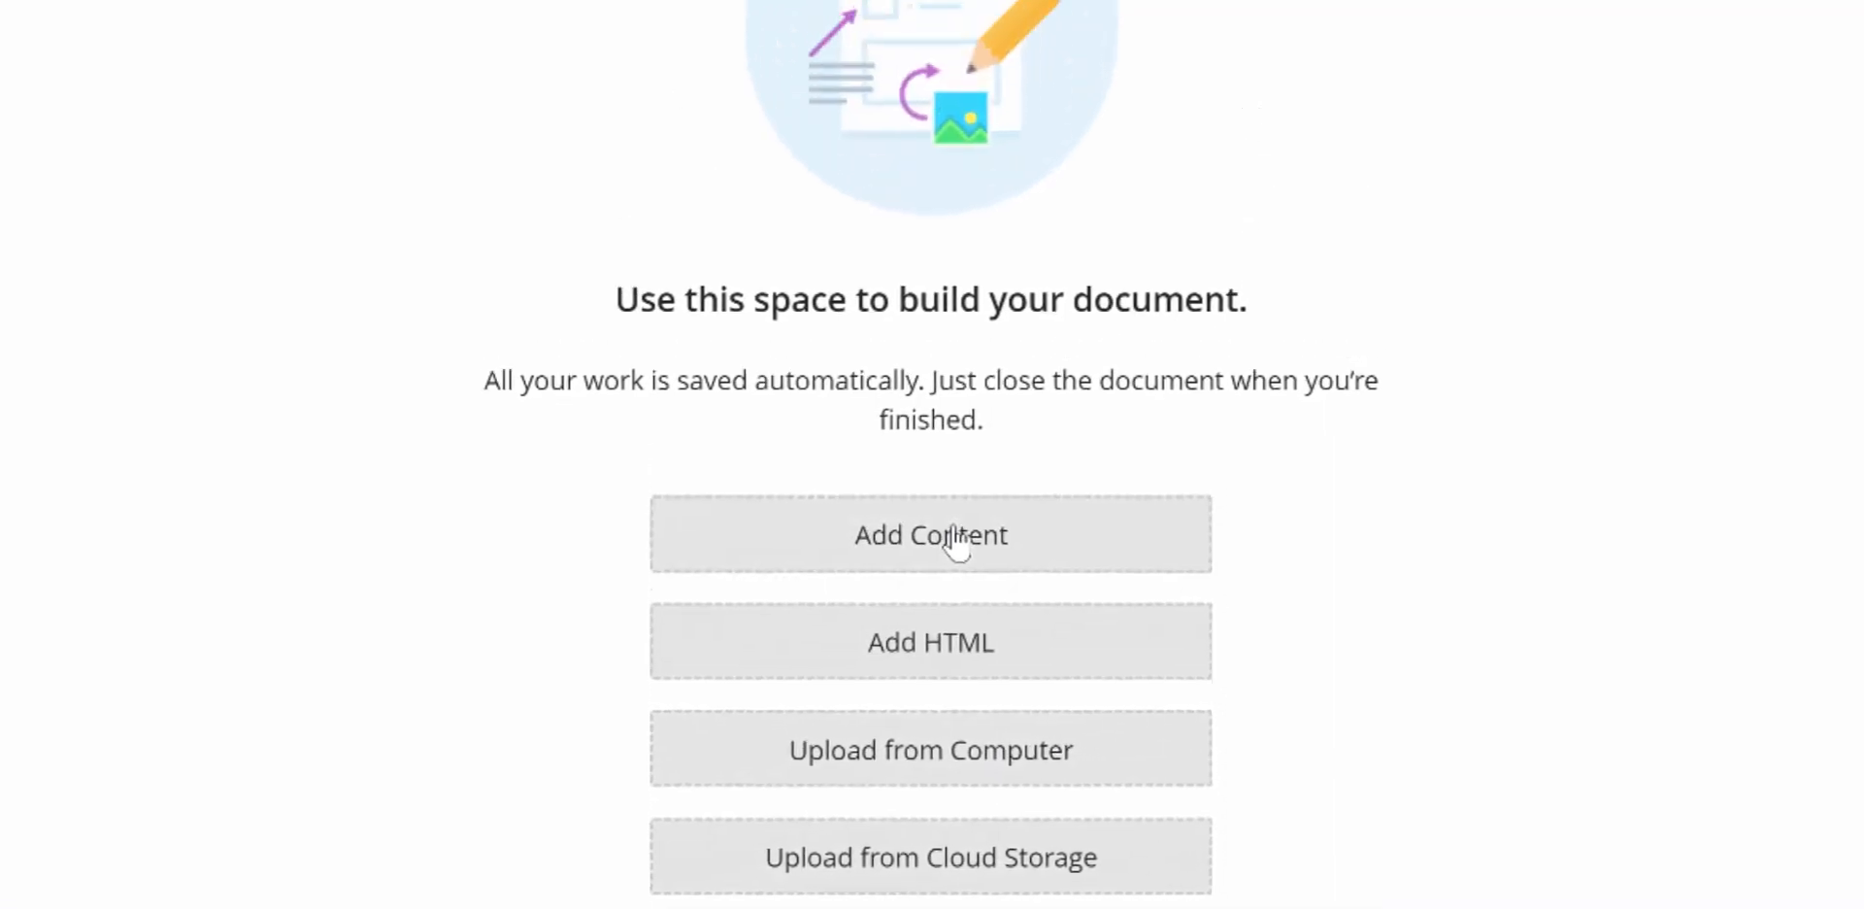
Add a content block to the document with the text "This section will introduce you to the course ........" followed by a new line.
click(957, 544)
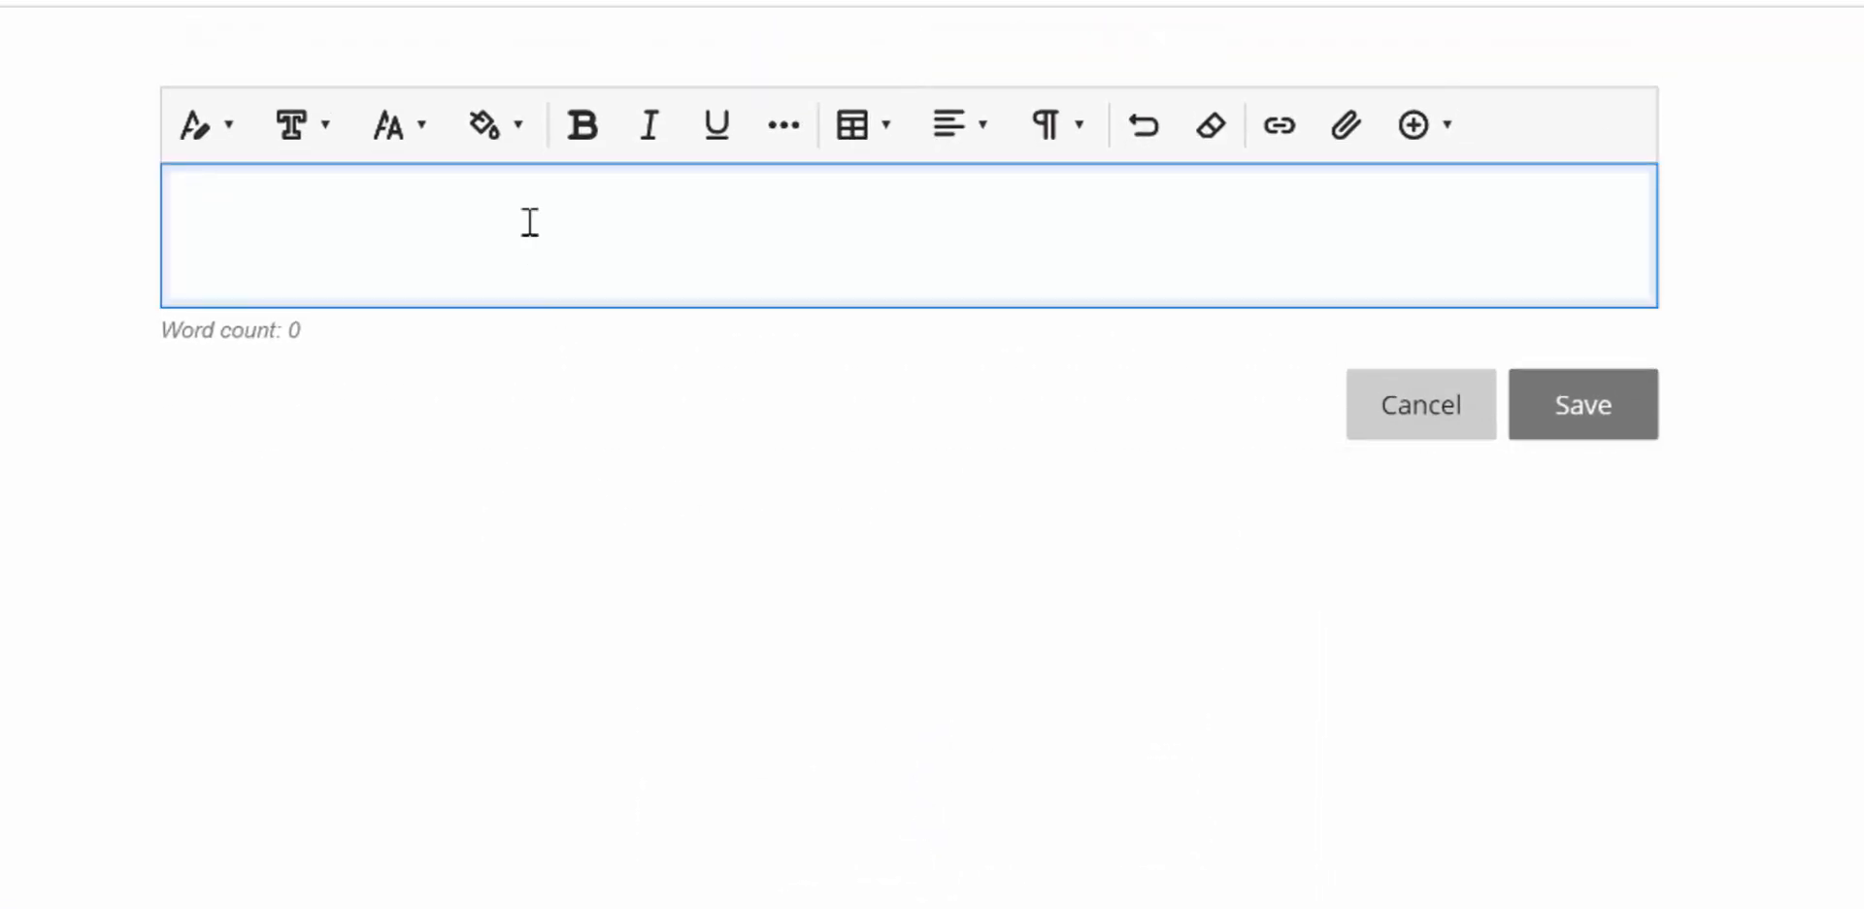
text(This )
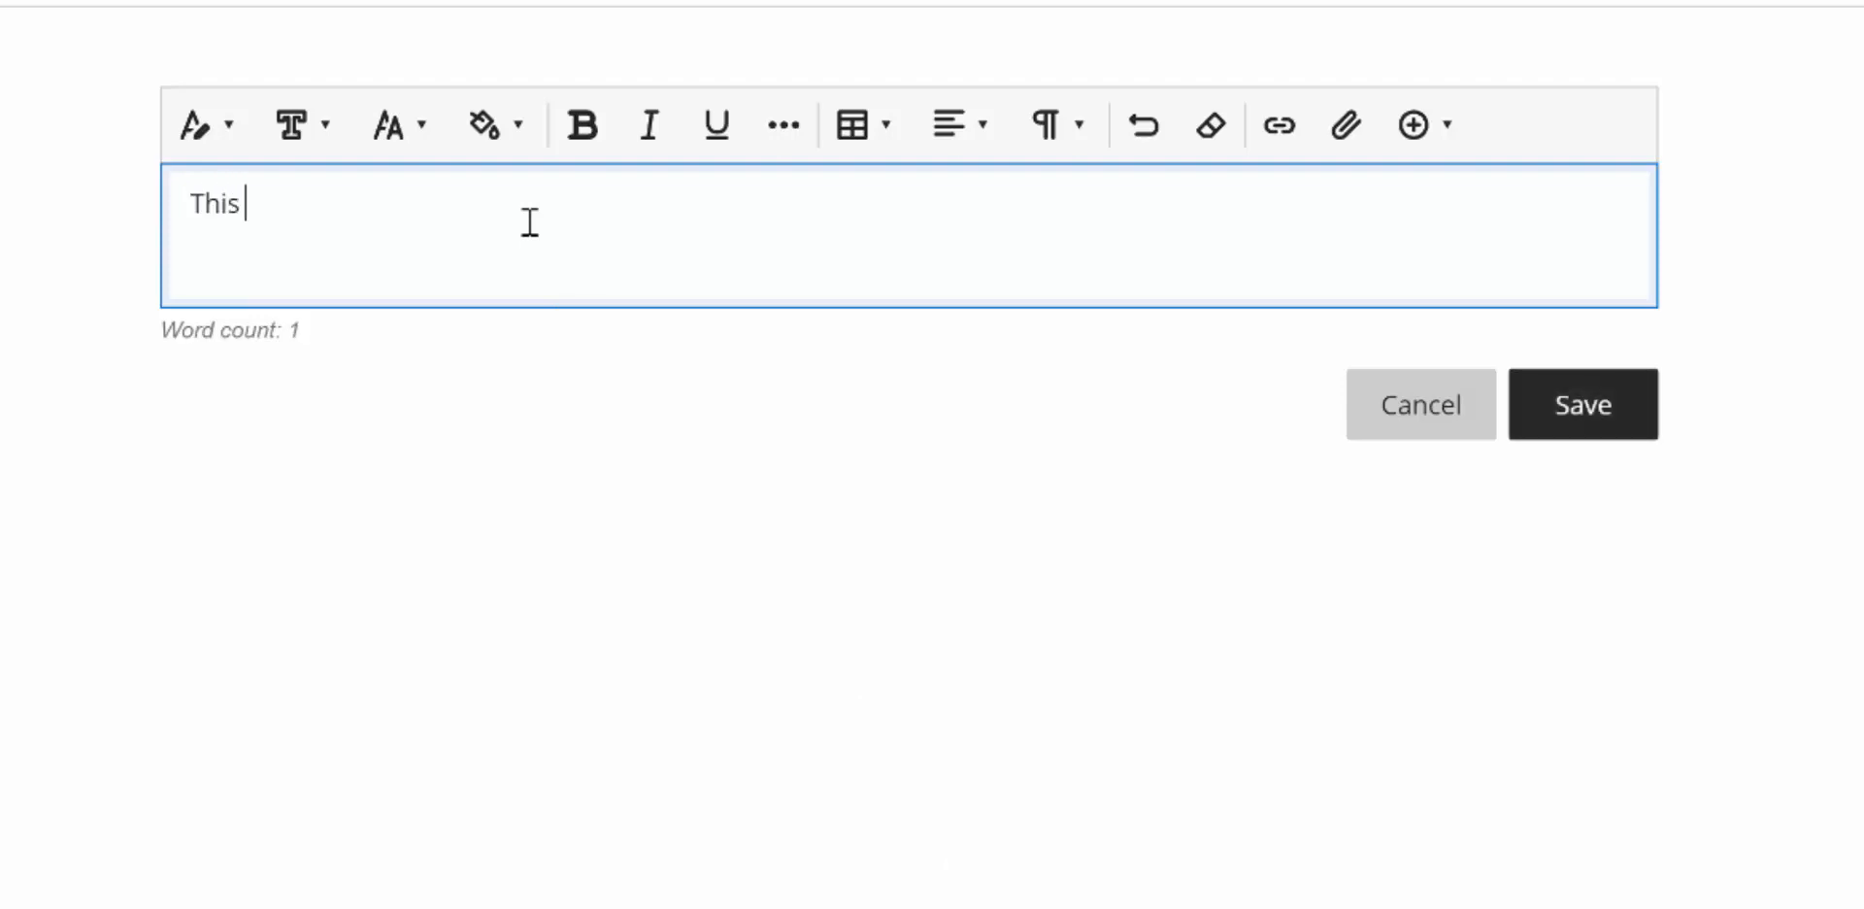
text(section will )
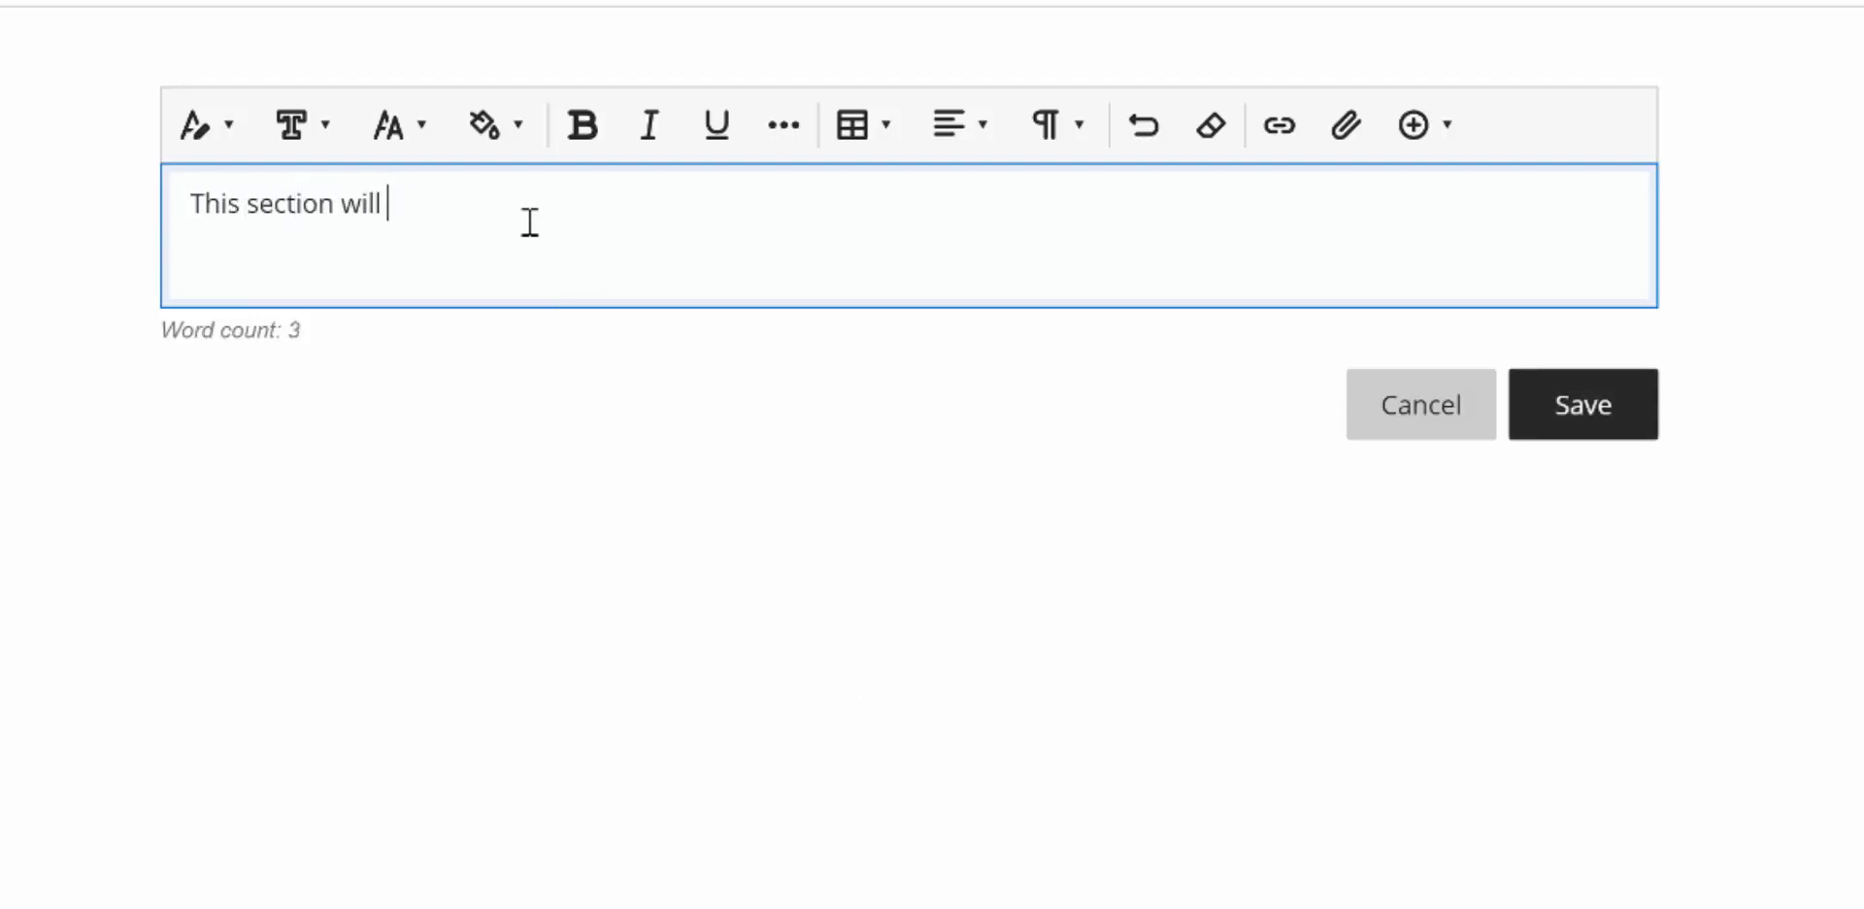
text(introduce )
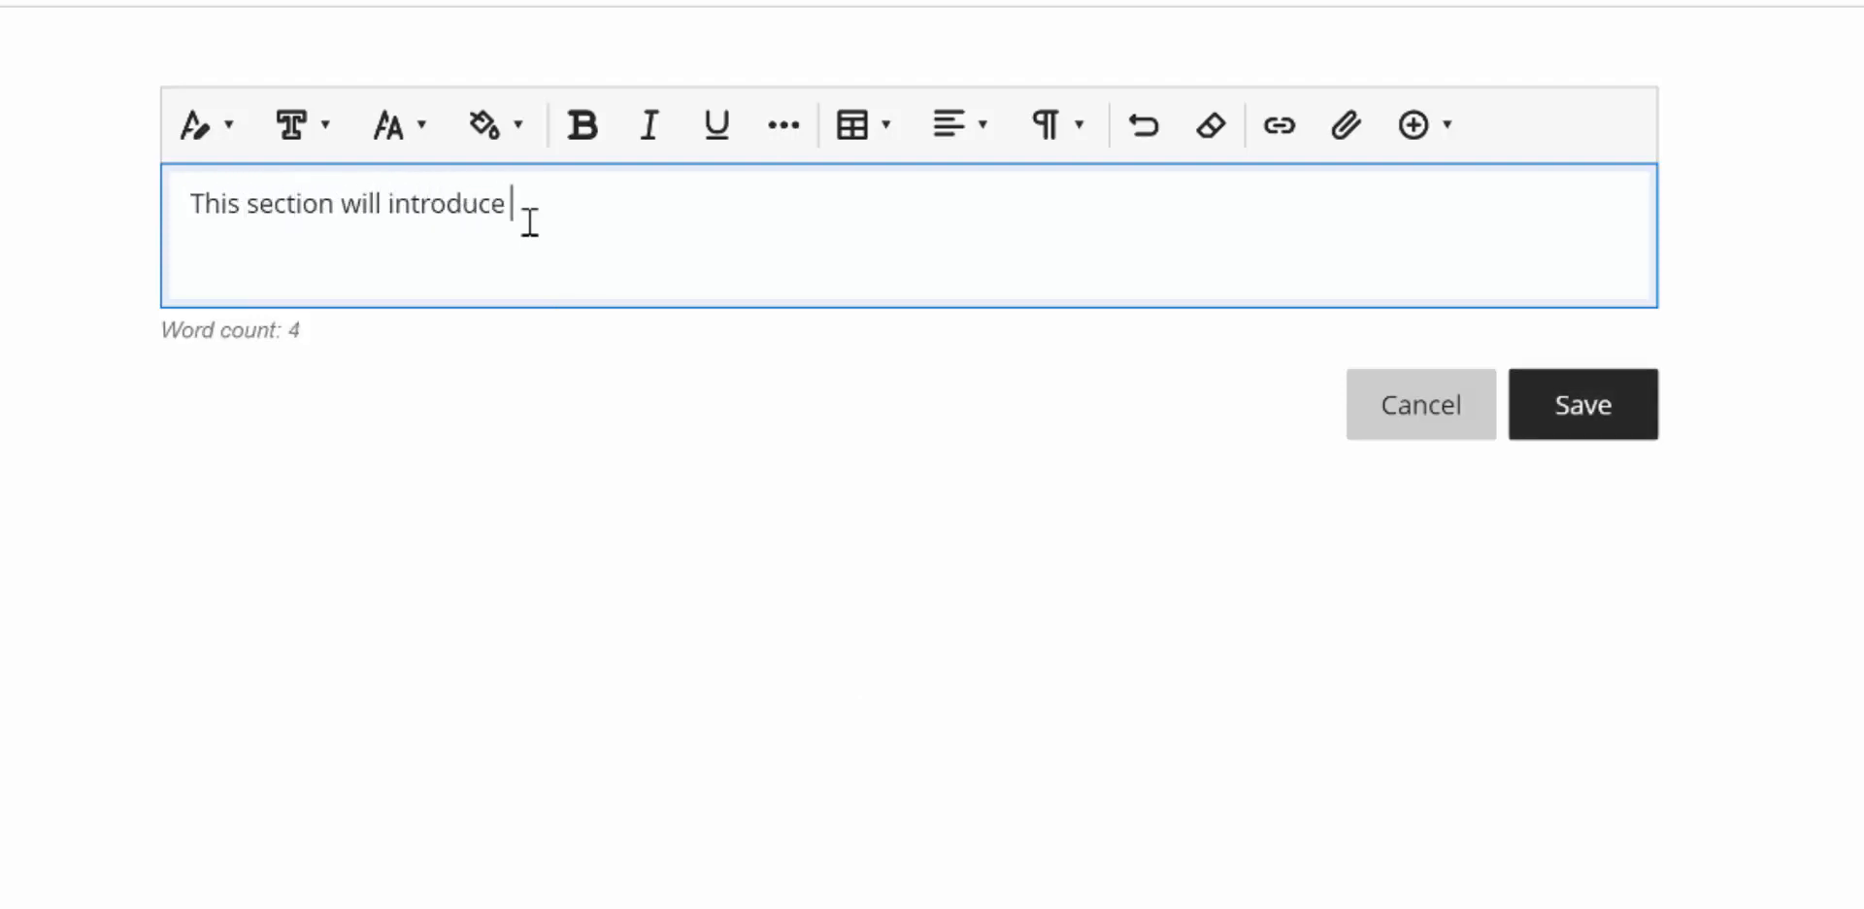
text(you to the course)
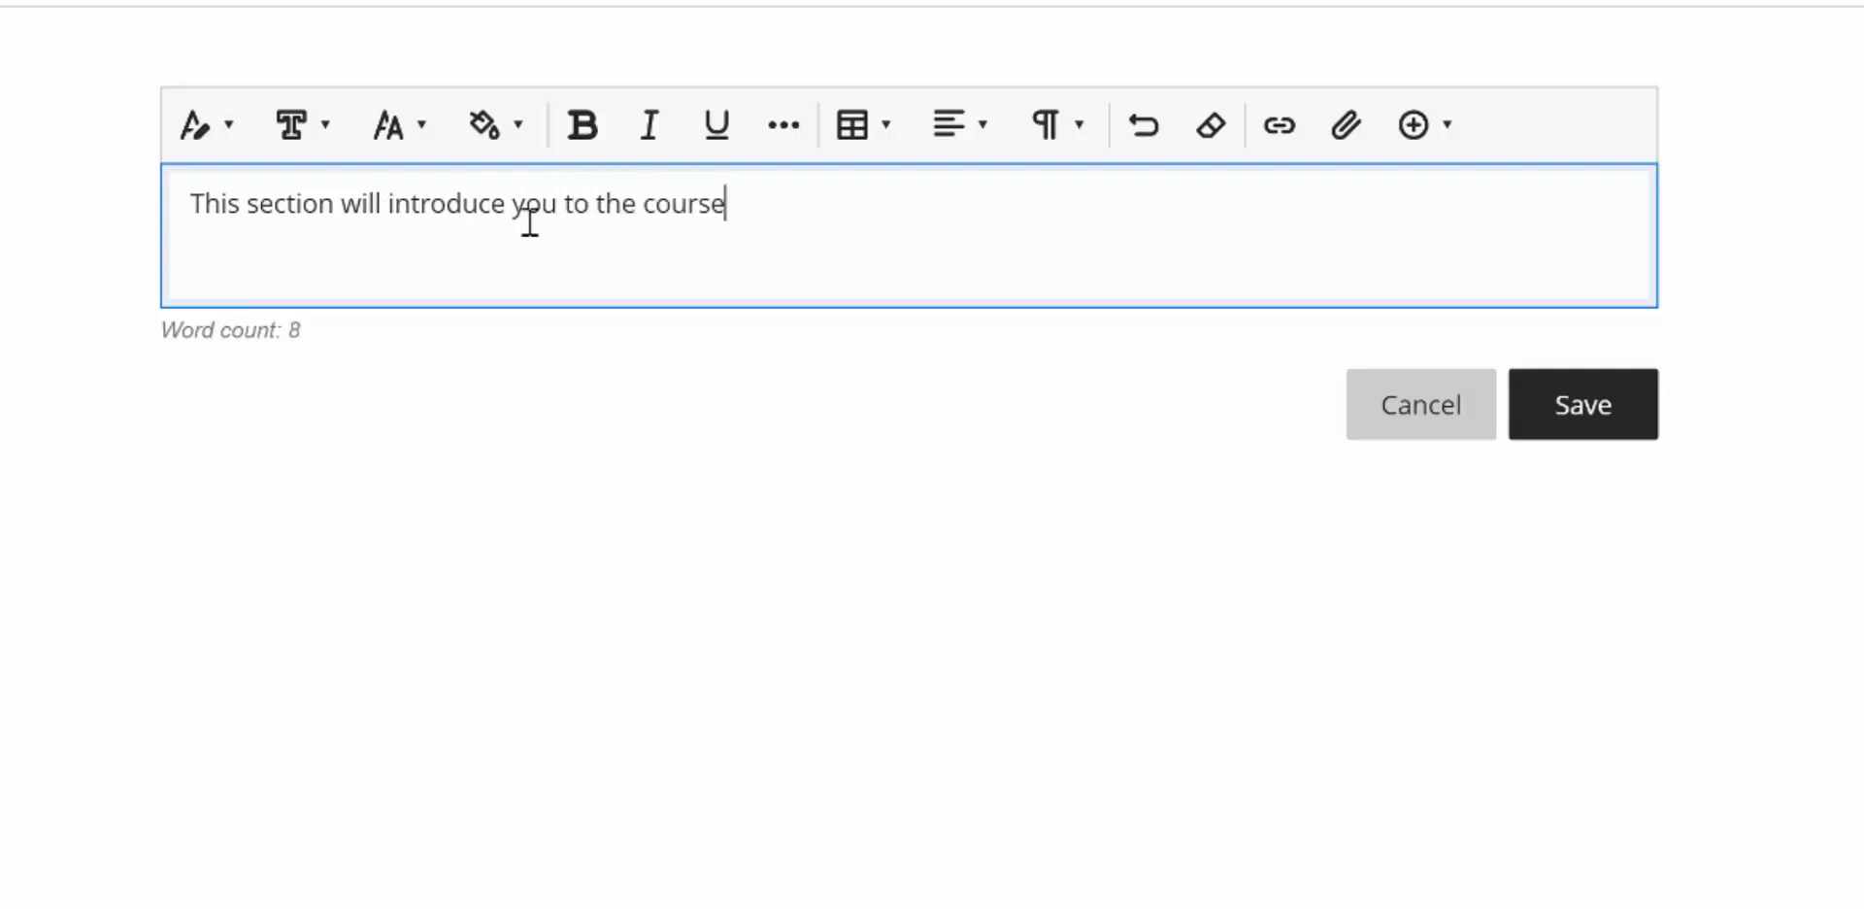
text( .......)
key(Return)
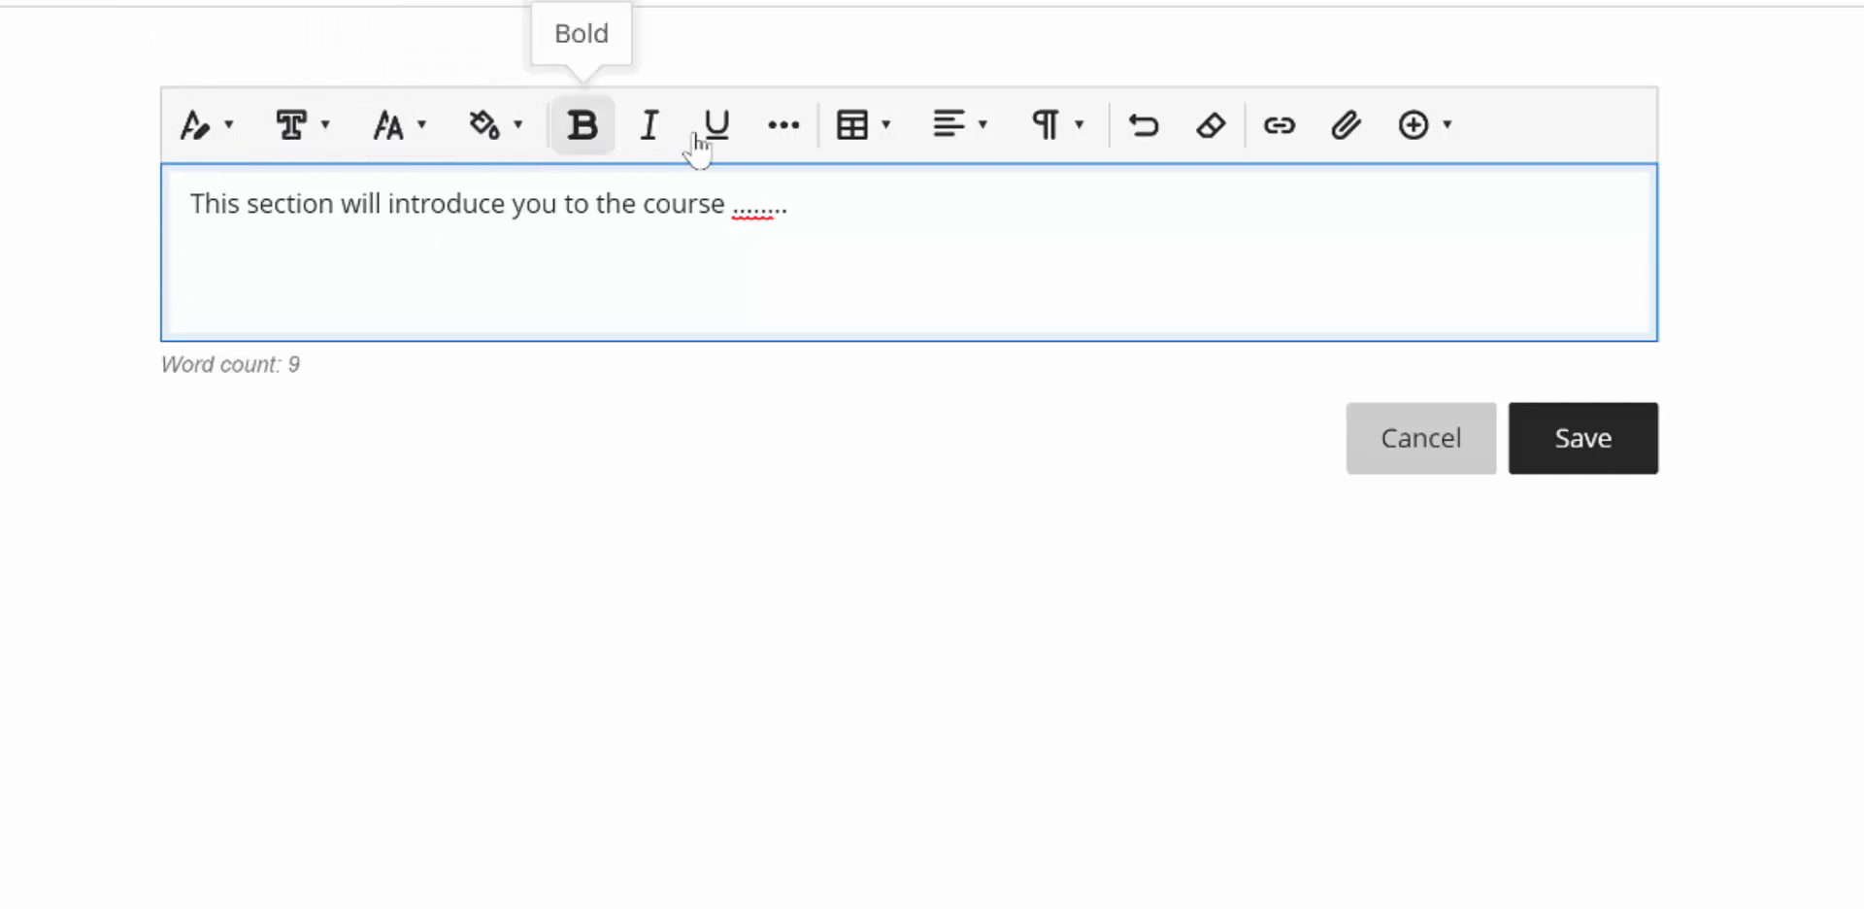
click(802, 136)
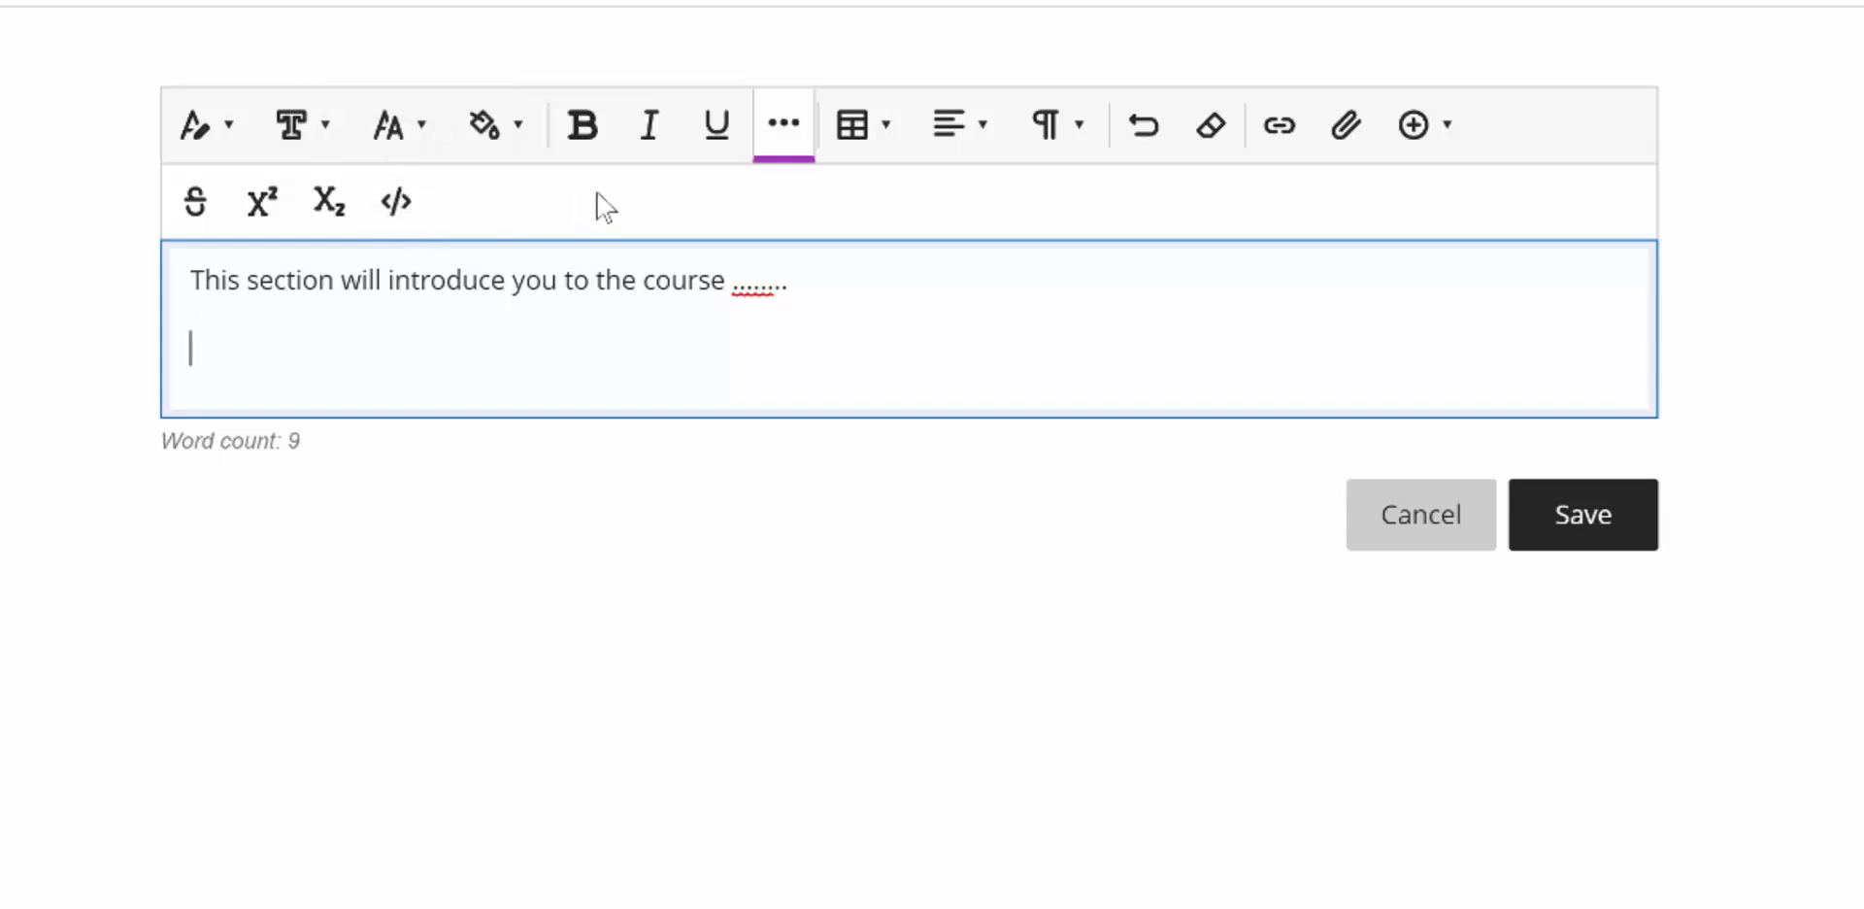
click(769, 139)
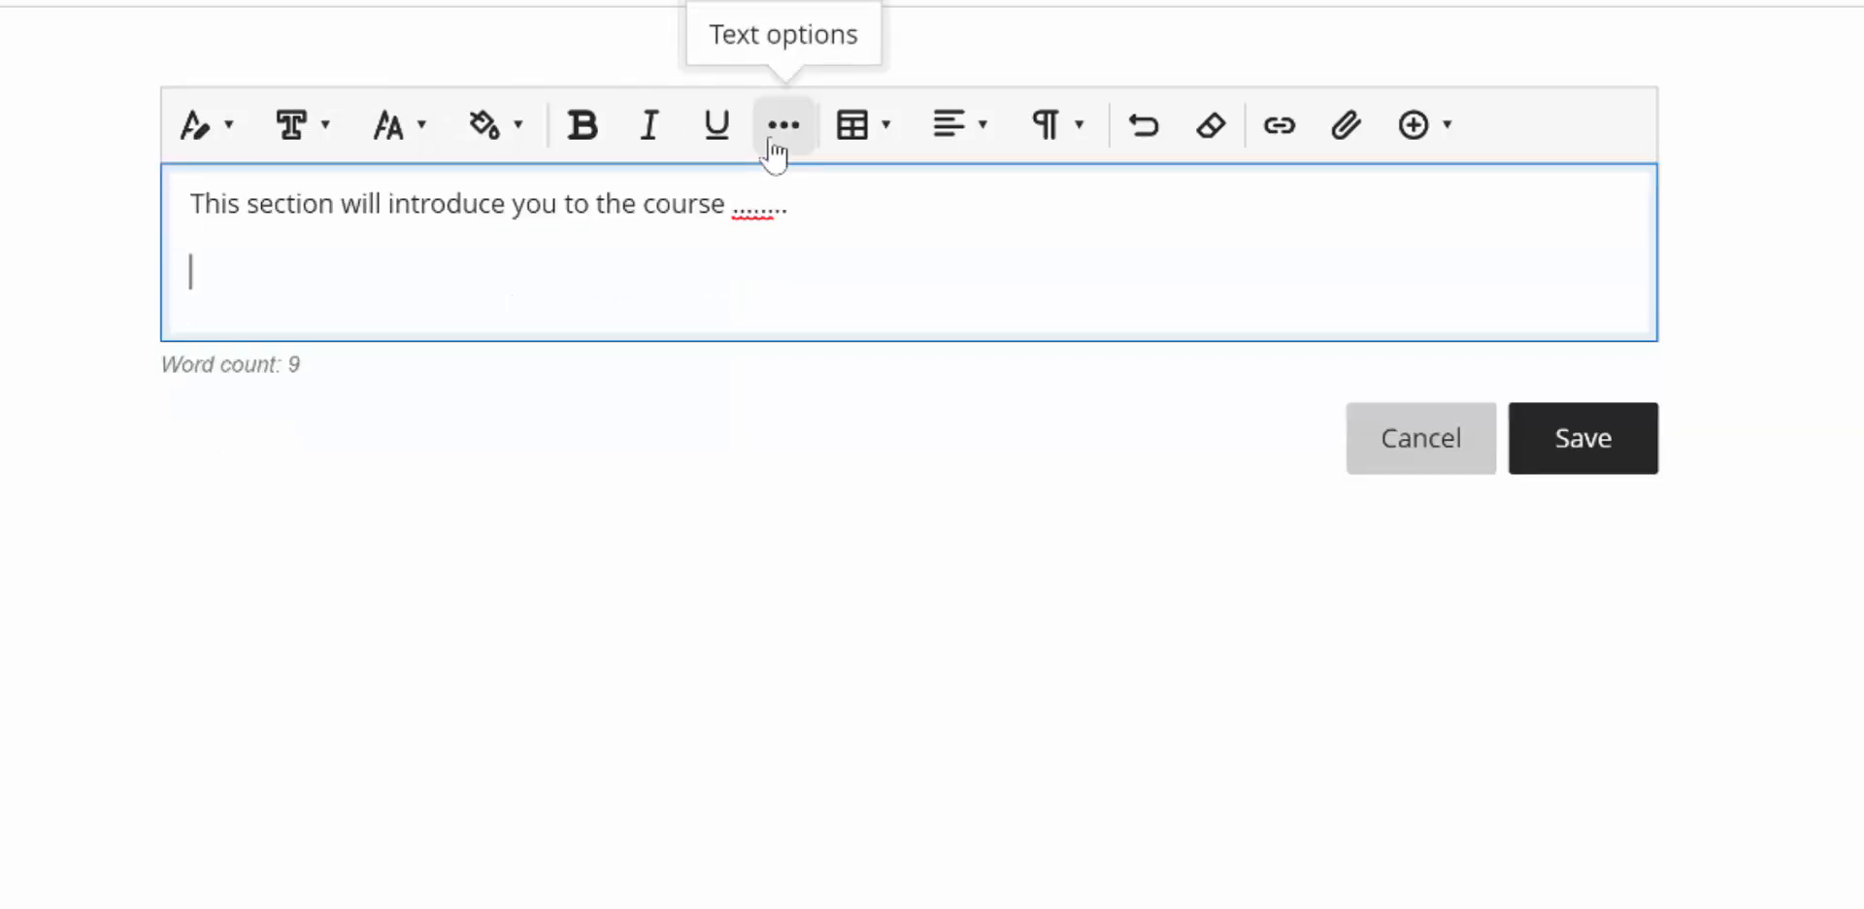
click(889, 142)
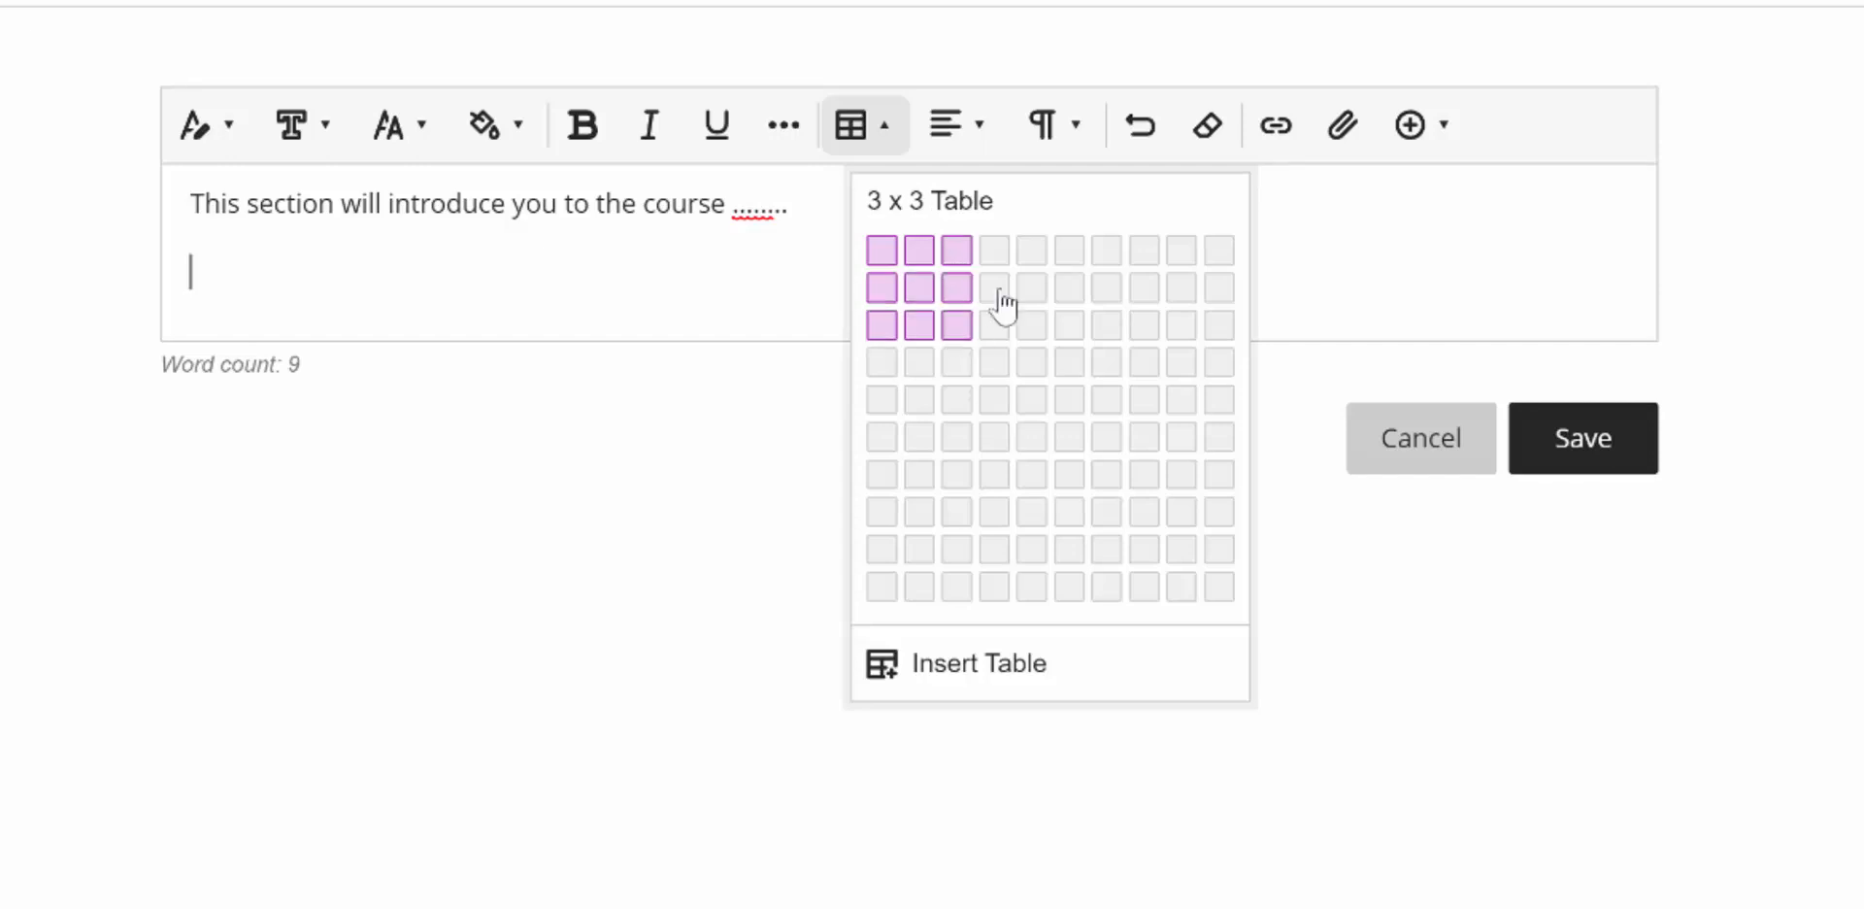
click(782, 215)
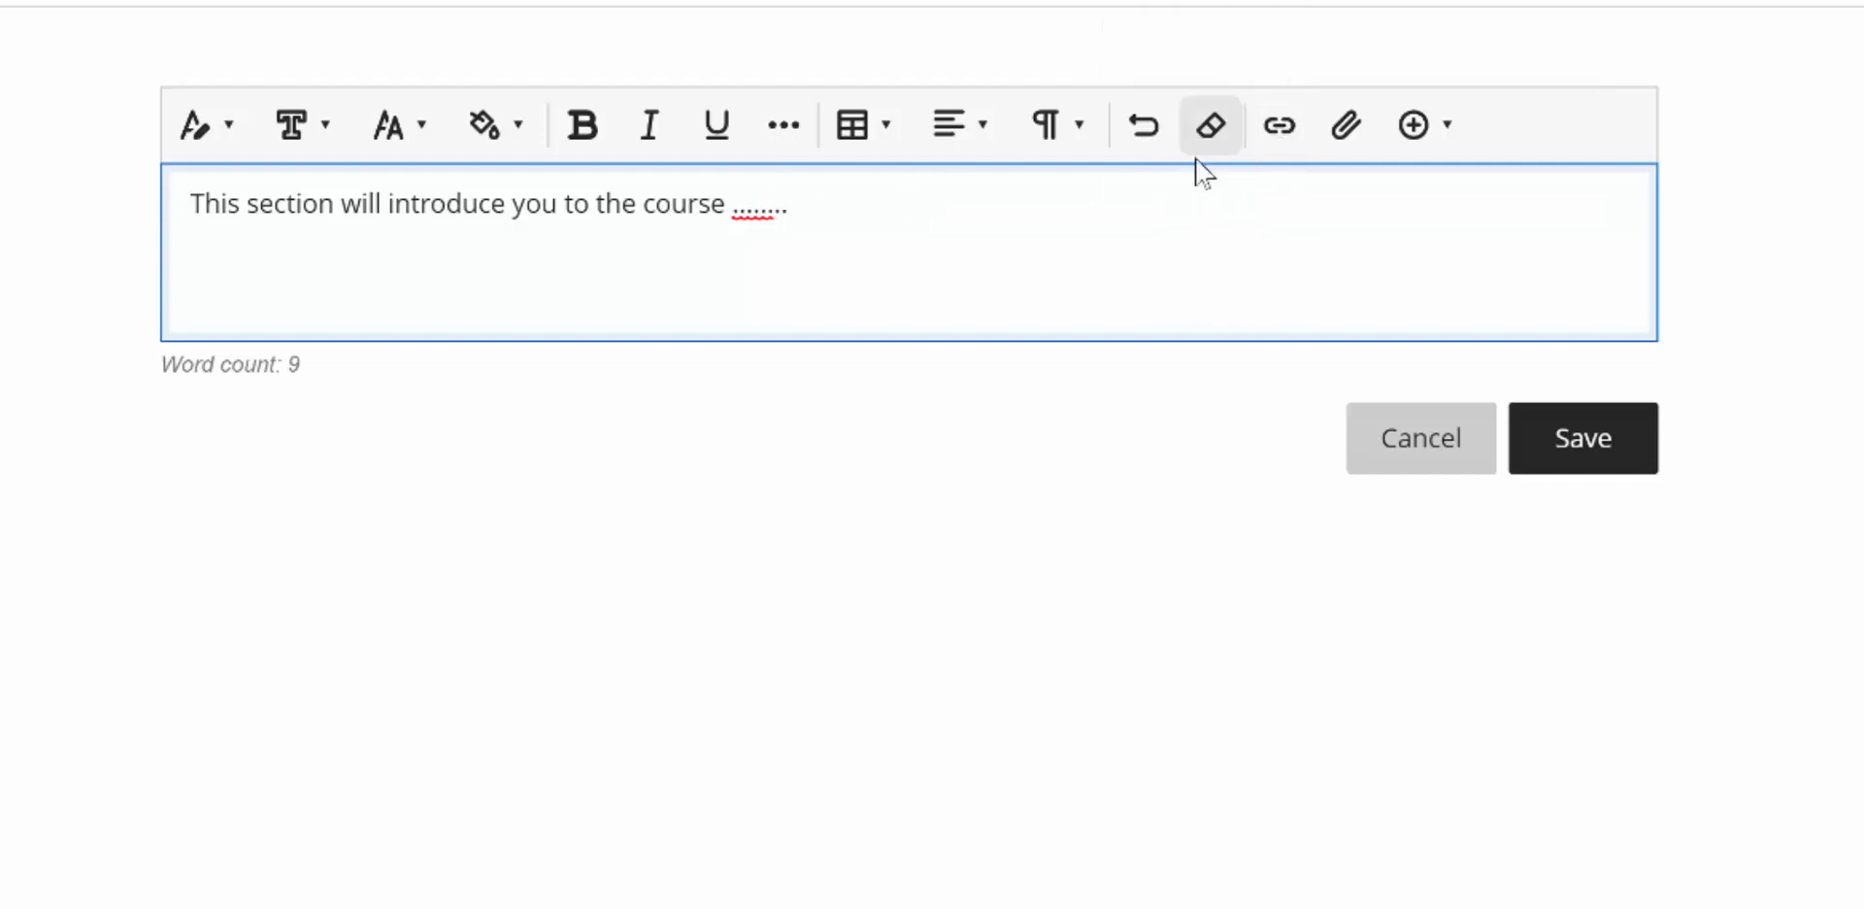
double_click(672, 202)
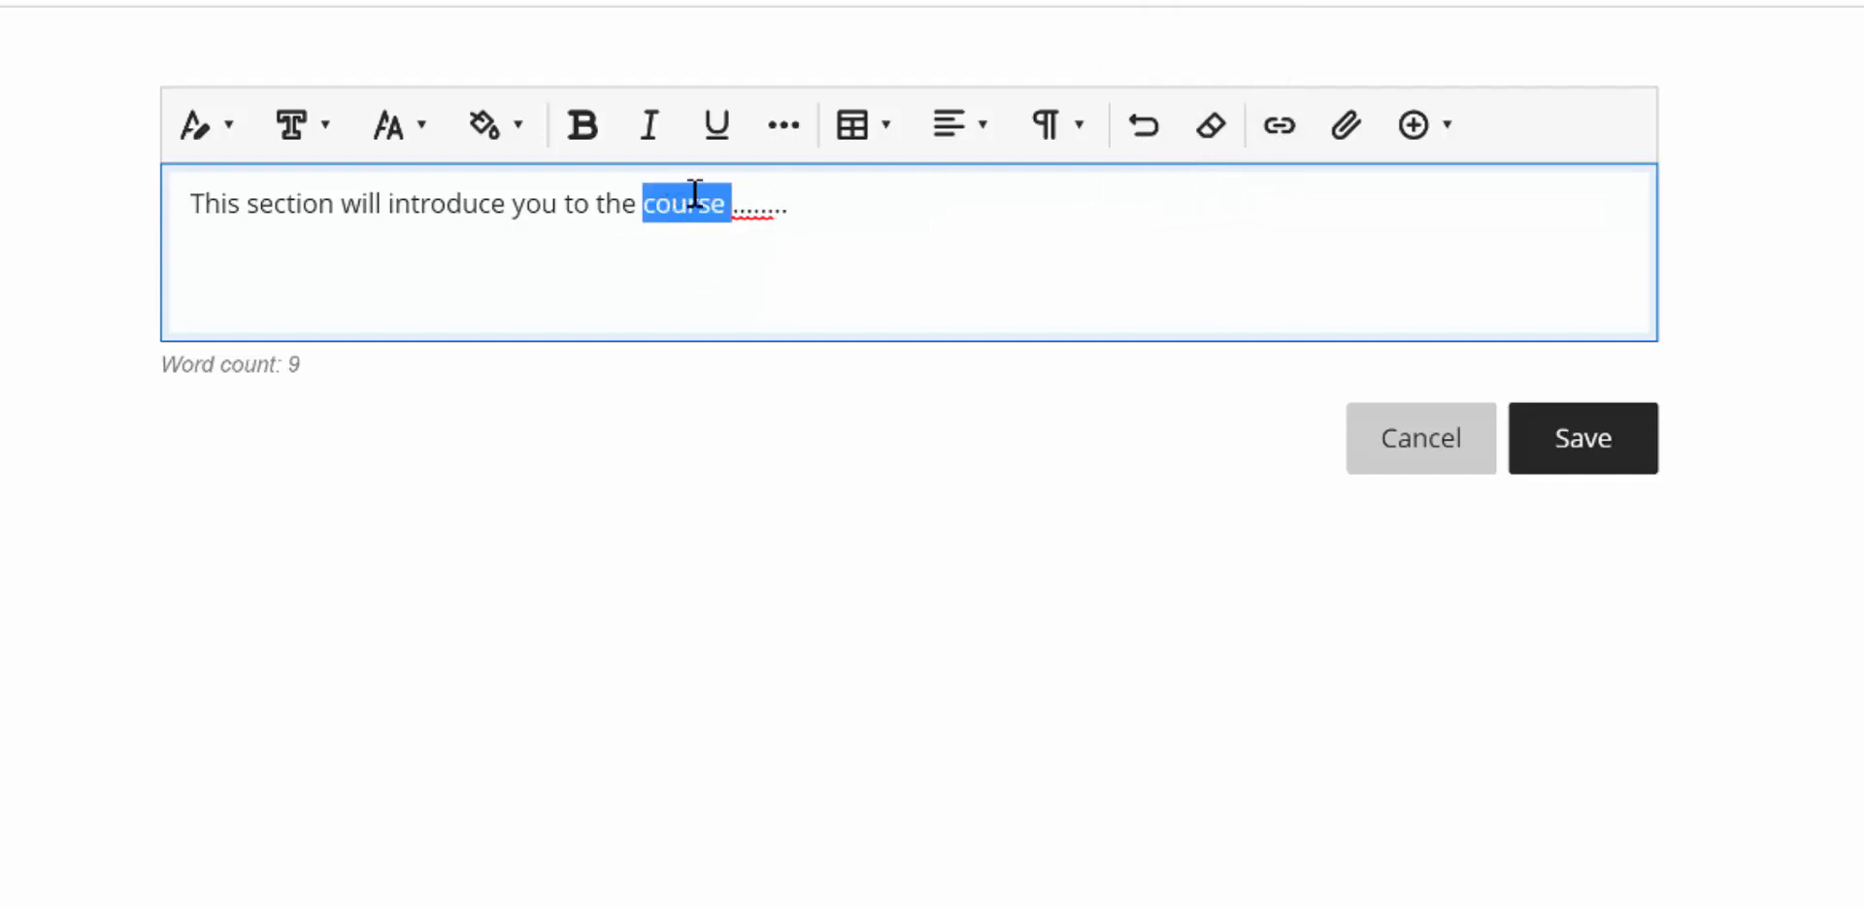
click(1289, 140)
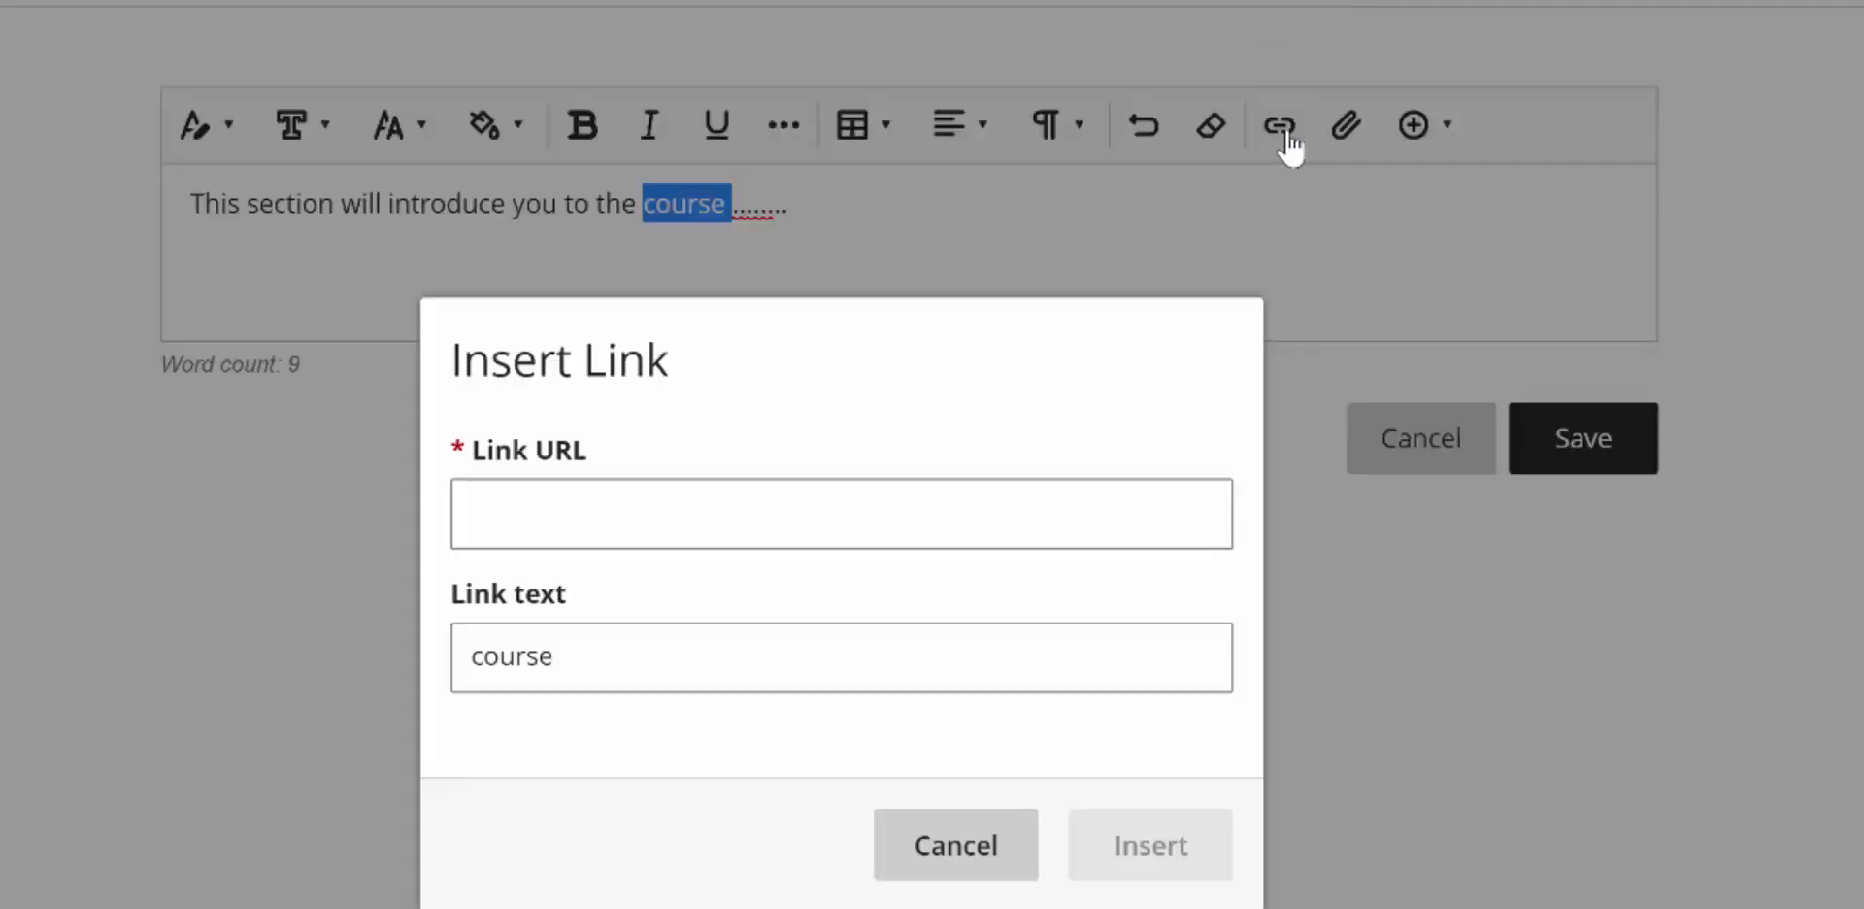
click(1030, 500)
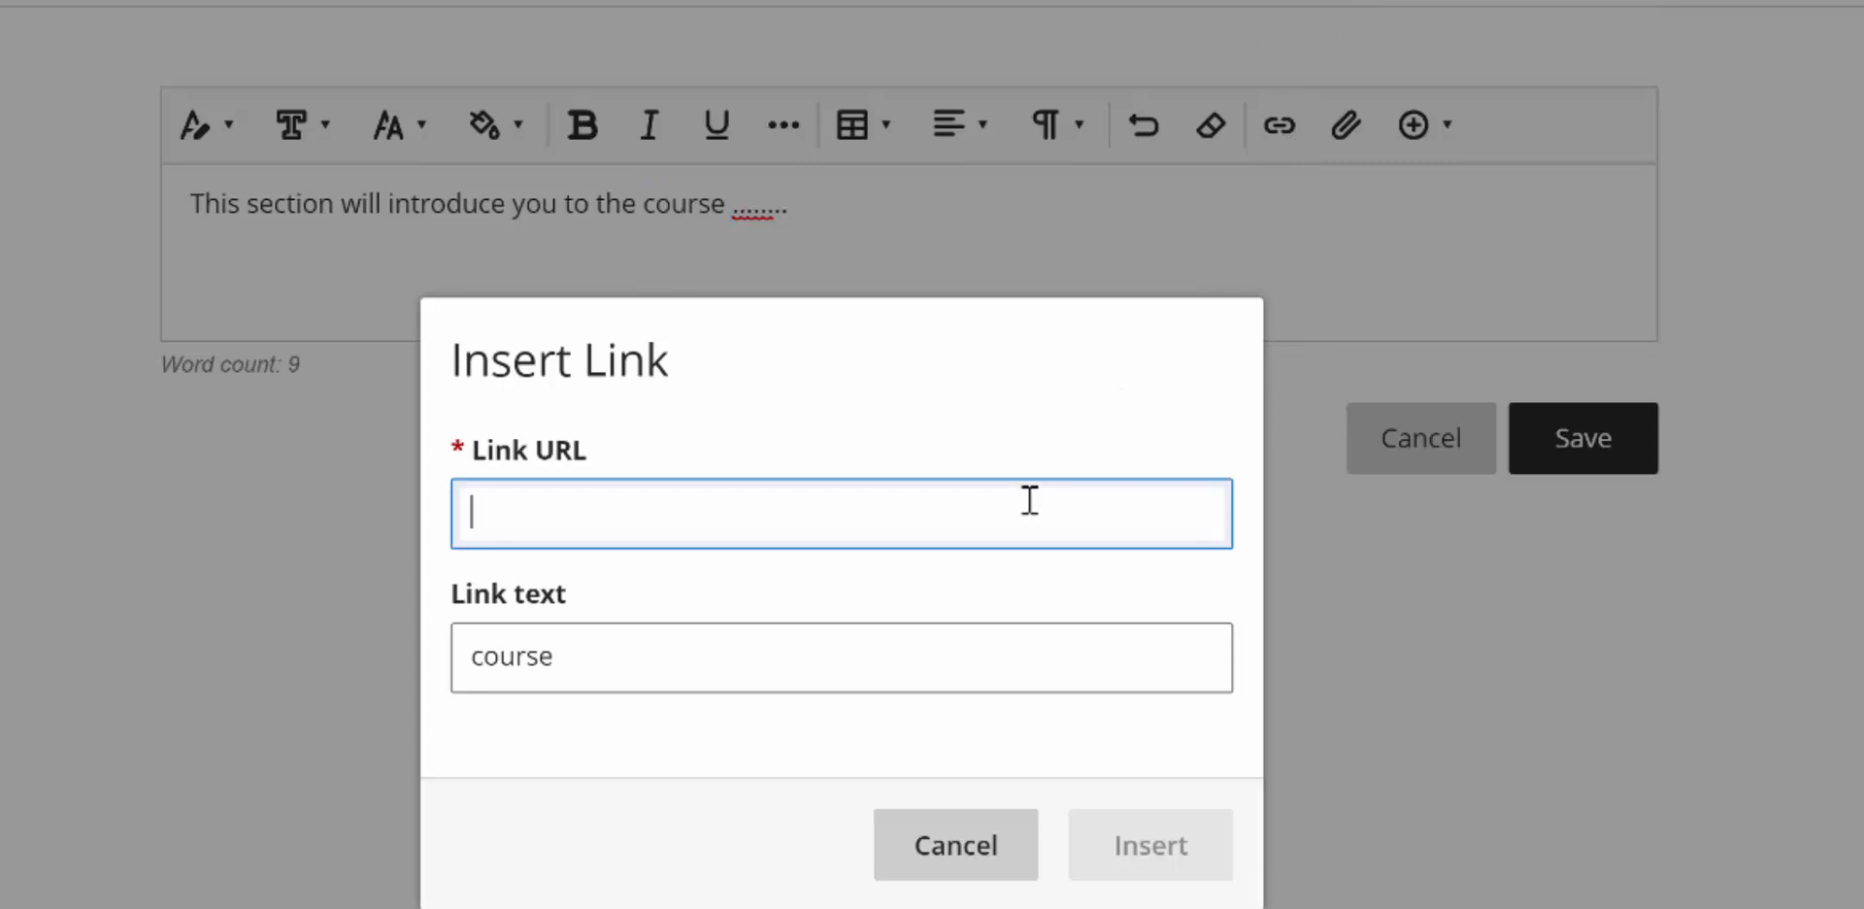
text(http://www.)
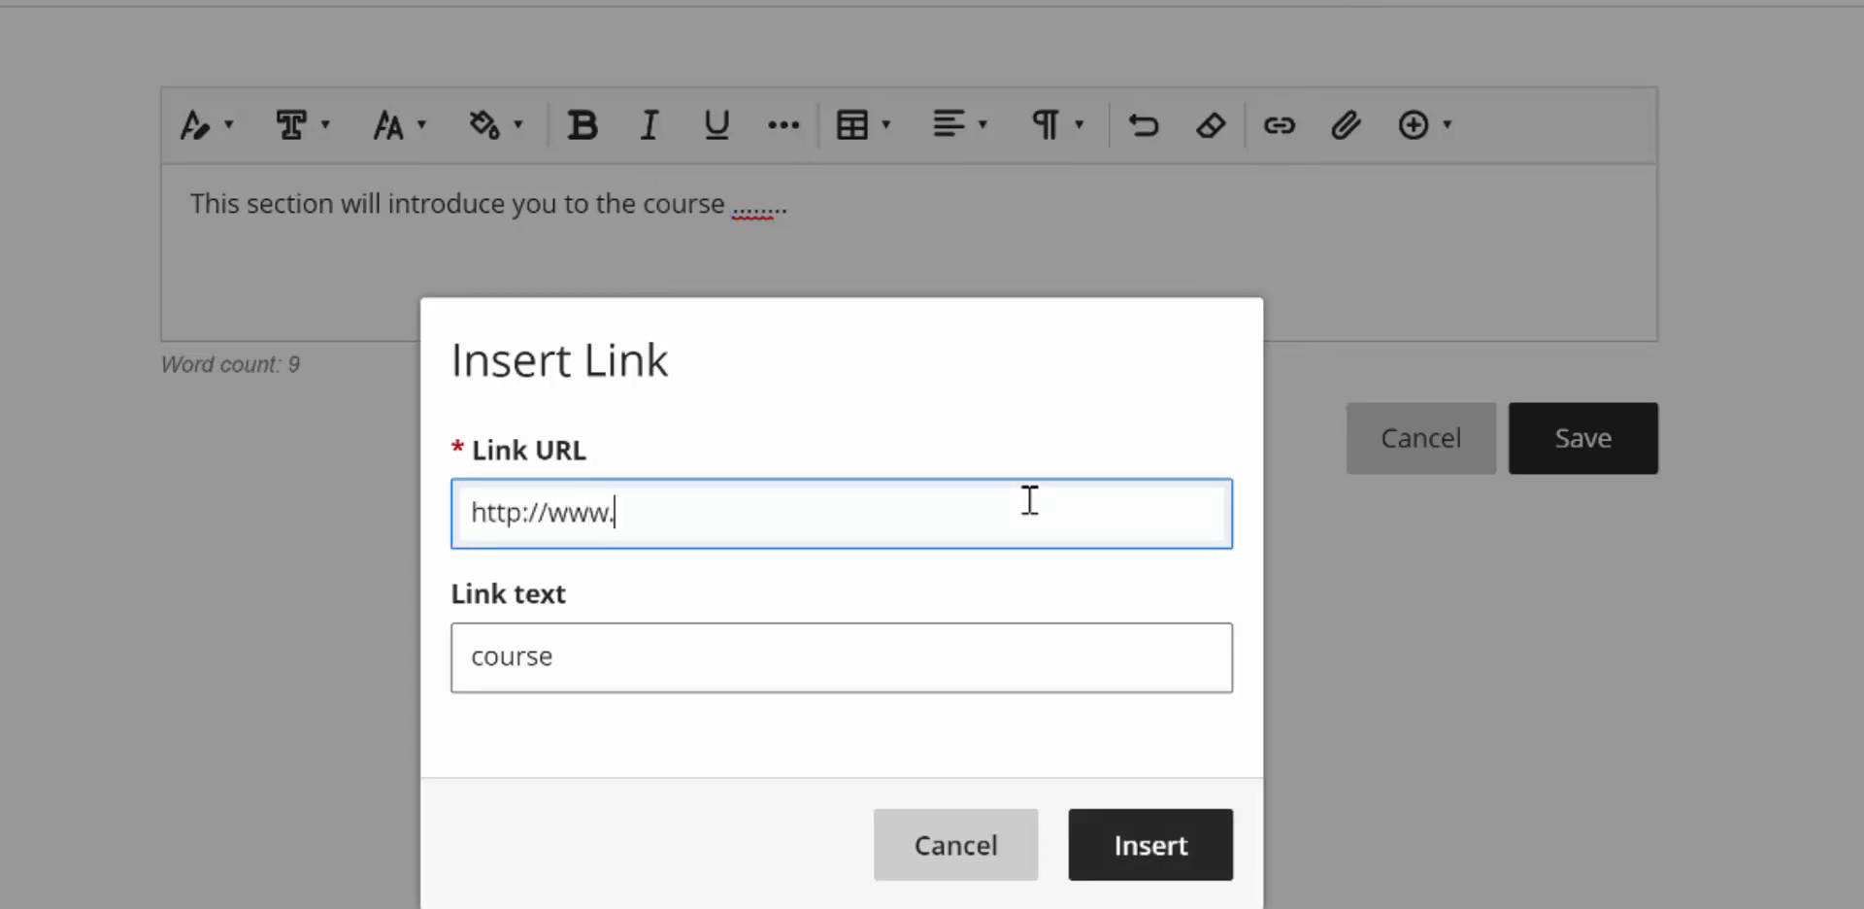
text(seneca.ca)
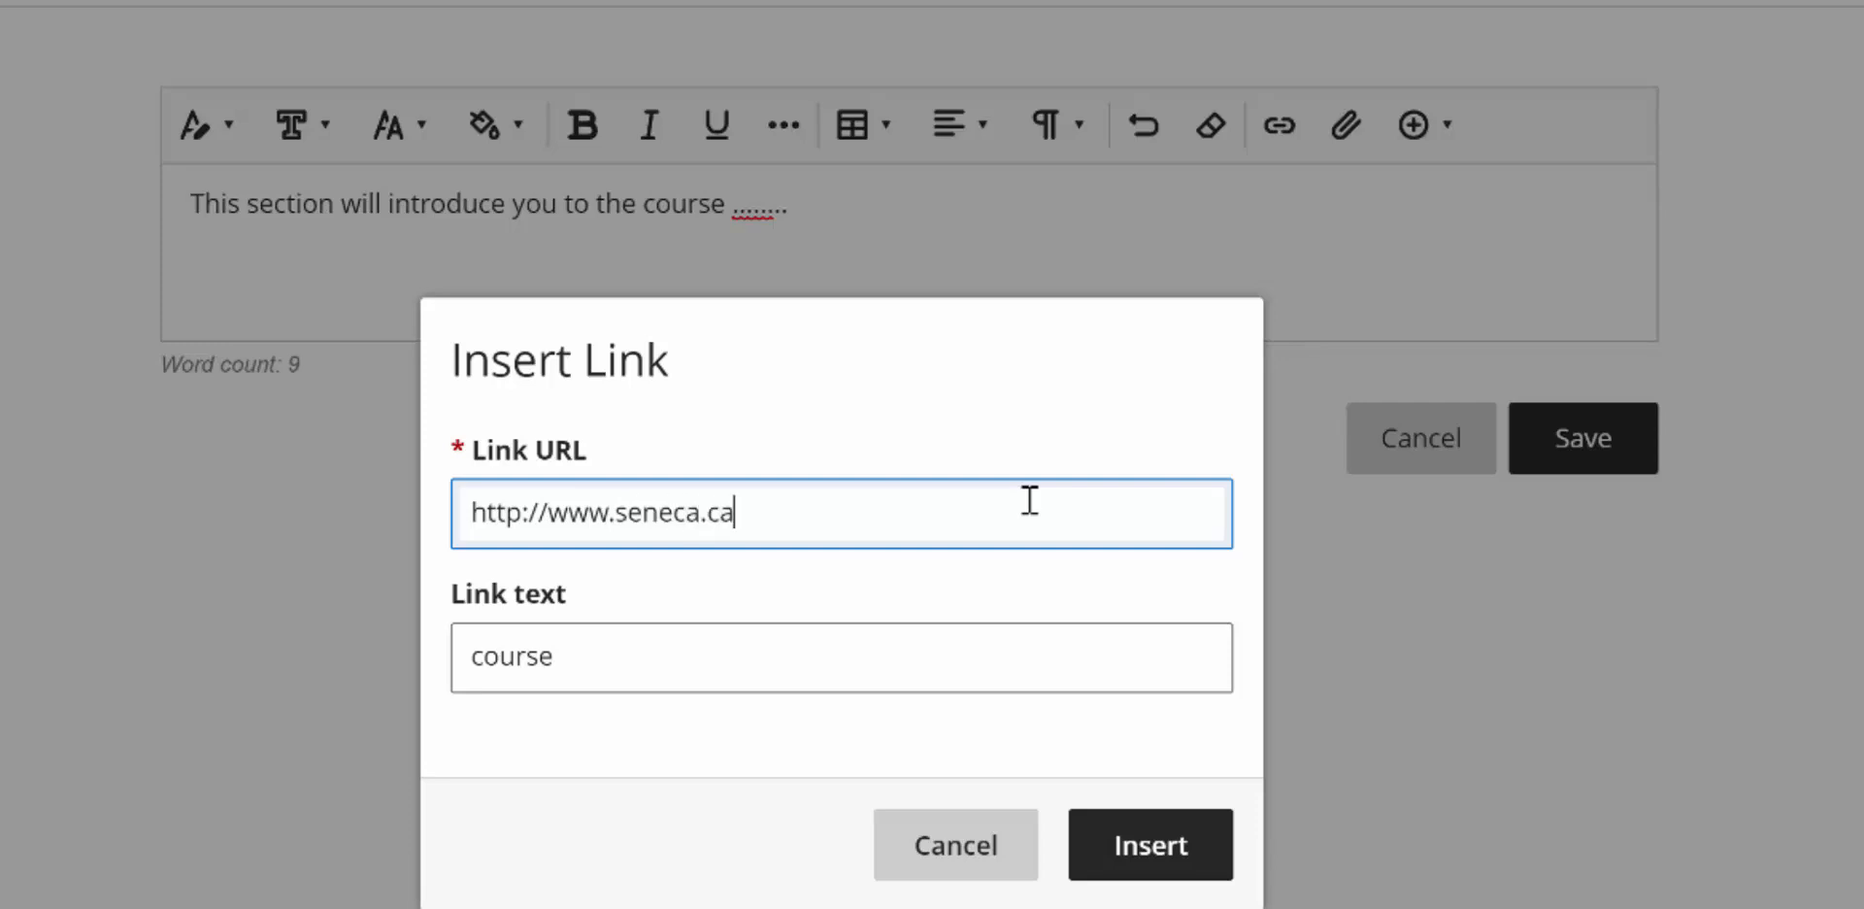
click(1220, 854)
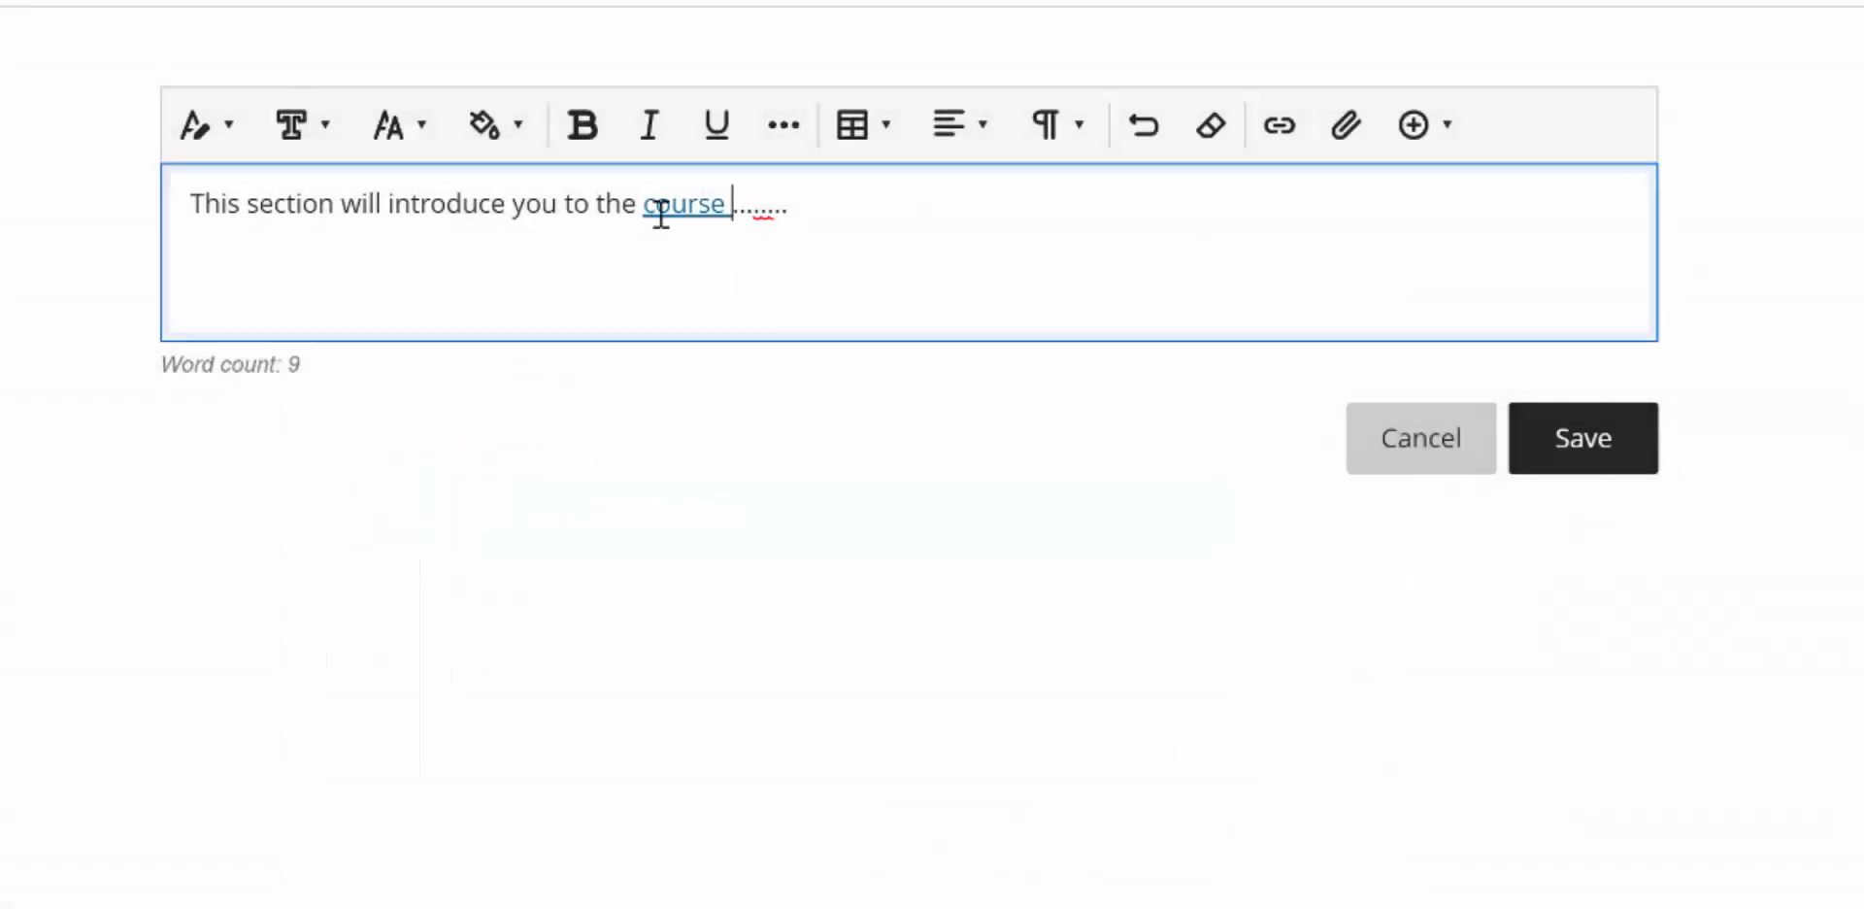
Make the linked word "course" bold and start a new line below the sentence.
double_click(670, 206)
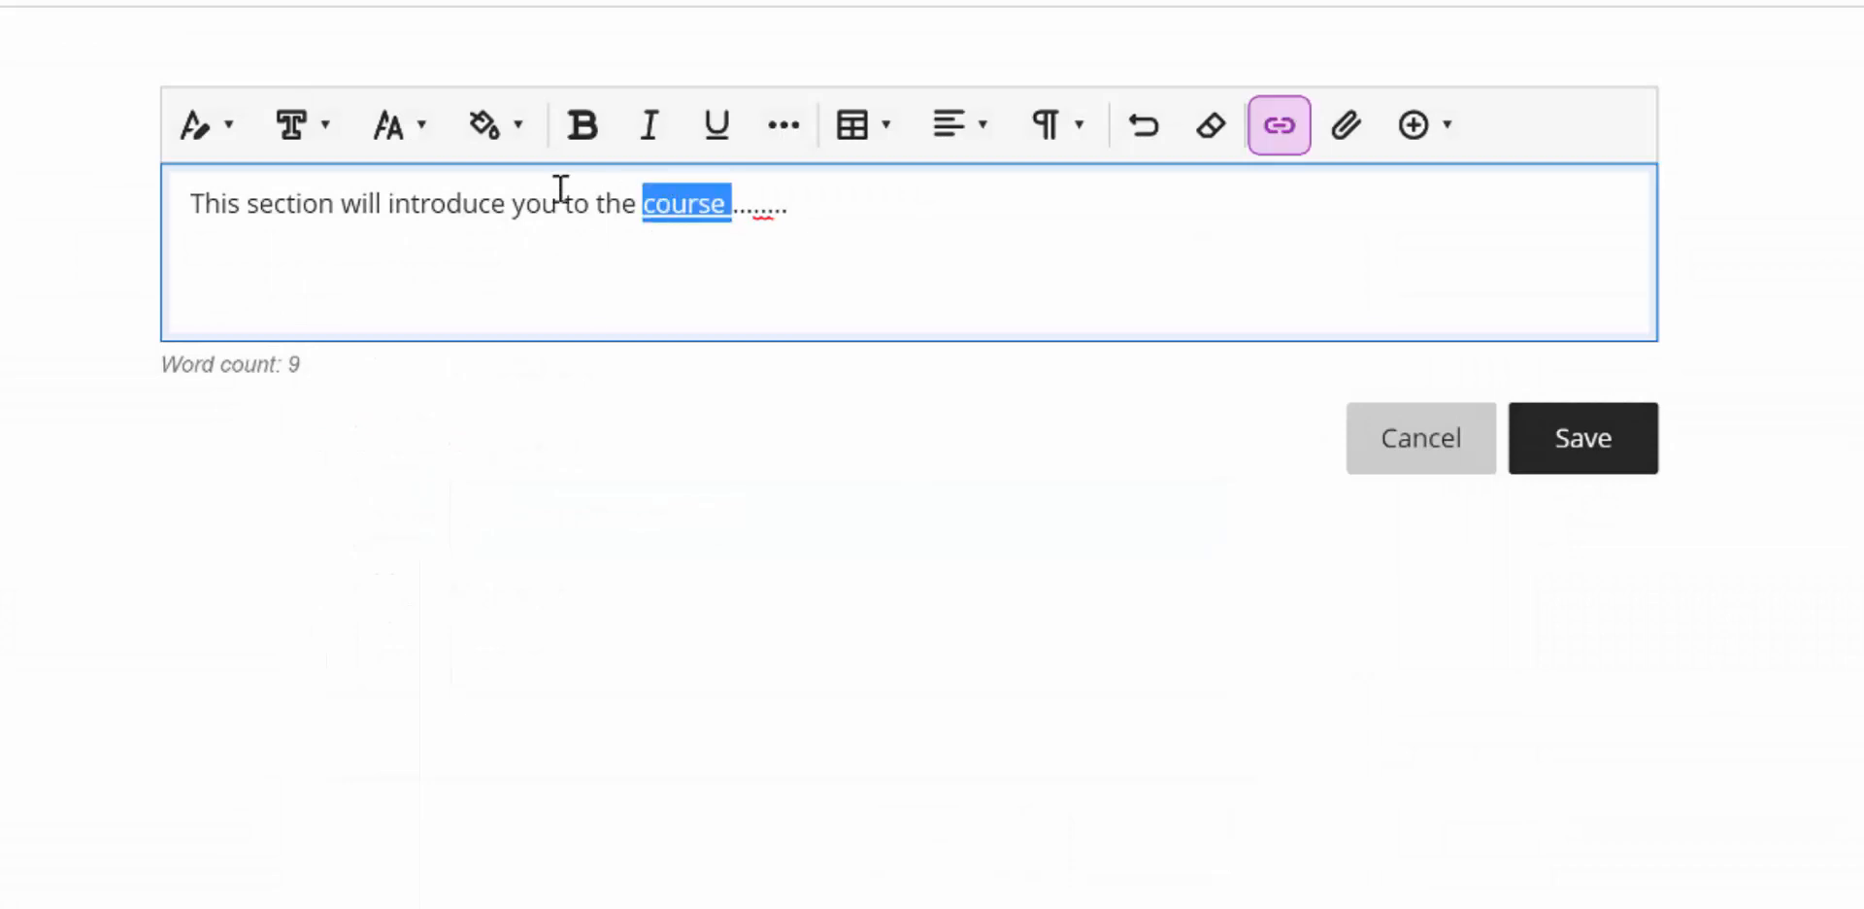
click(583, 124)
click(826, 197)
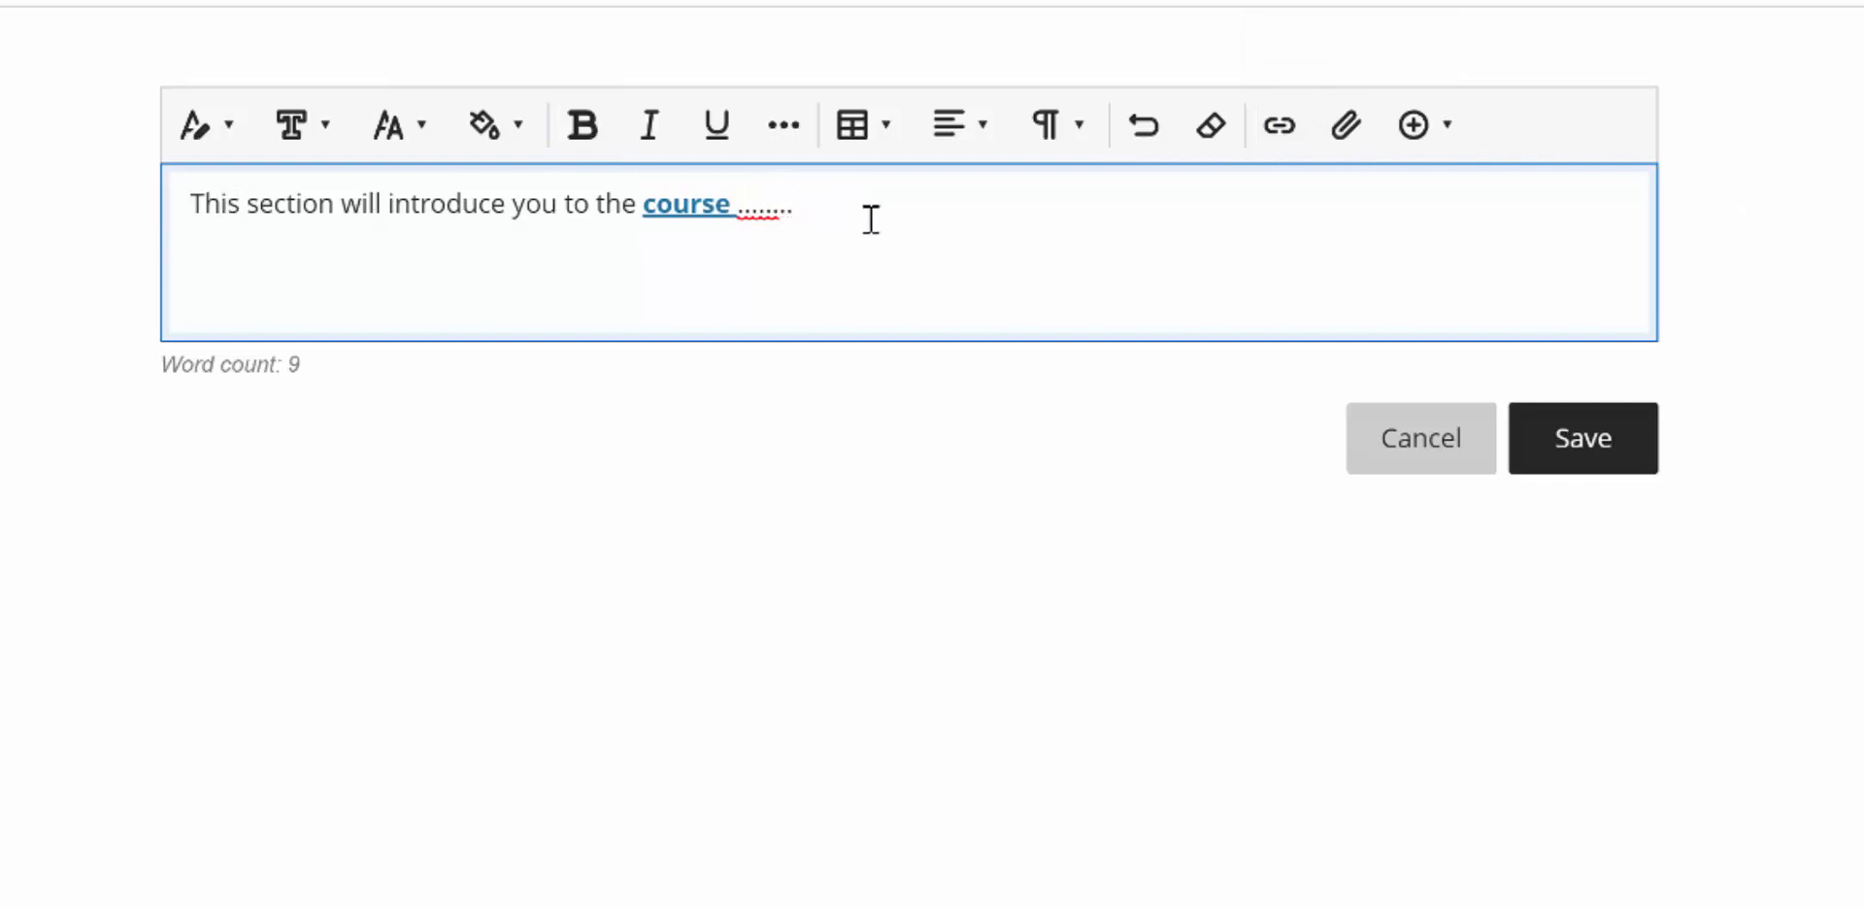
key(Return)
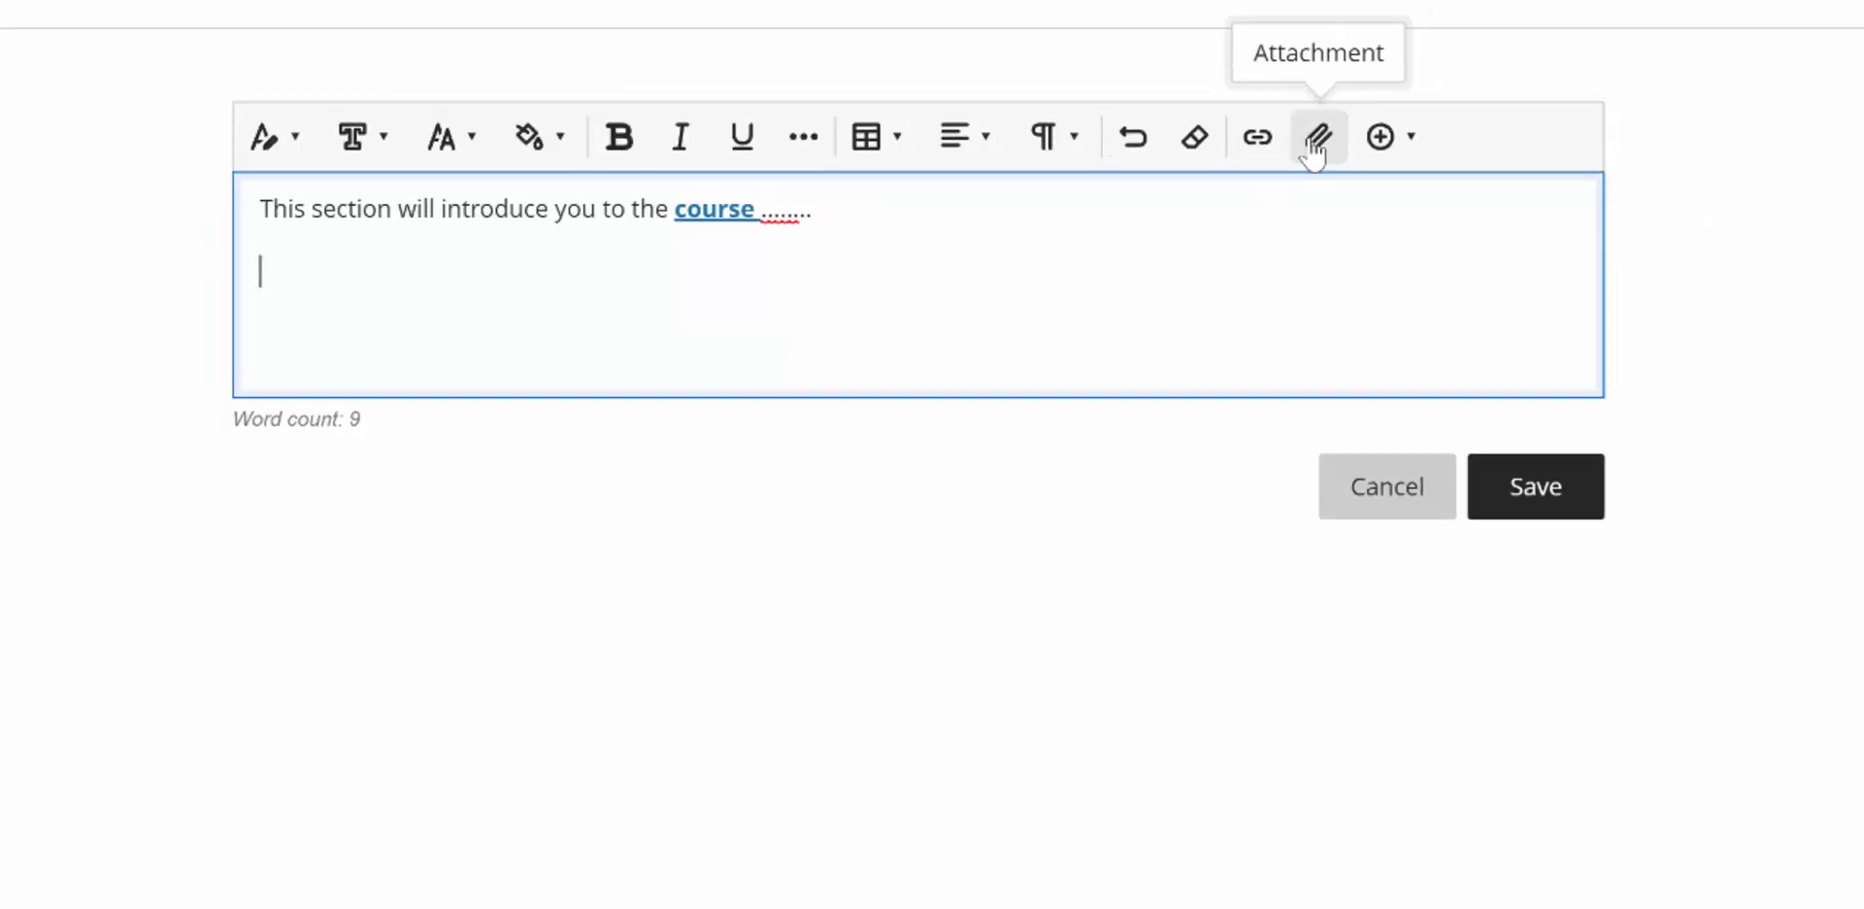
Attach the MUX (2) file from Downloads below the sentence with the display name MUX.xlsx, and remove the extra blank line beneath it.
click(1316, 141)
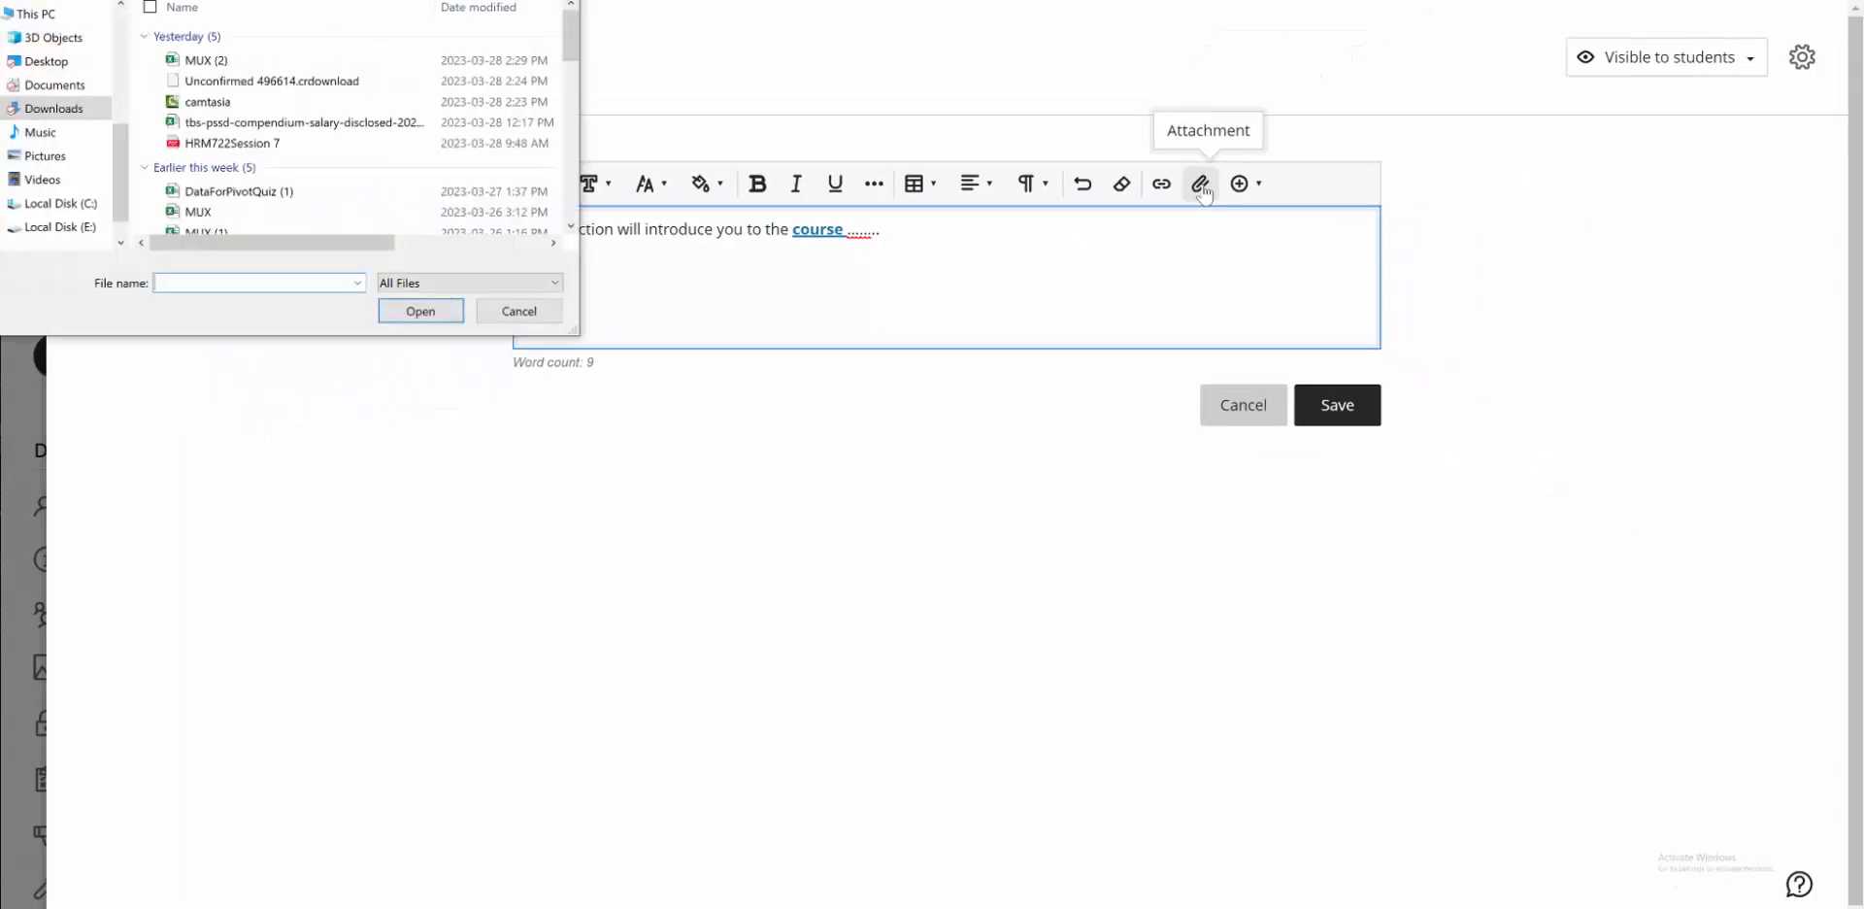
click(222, 62)
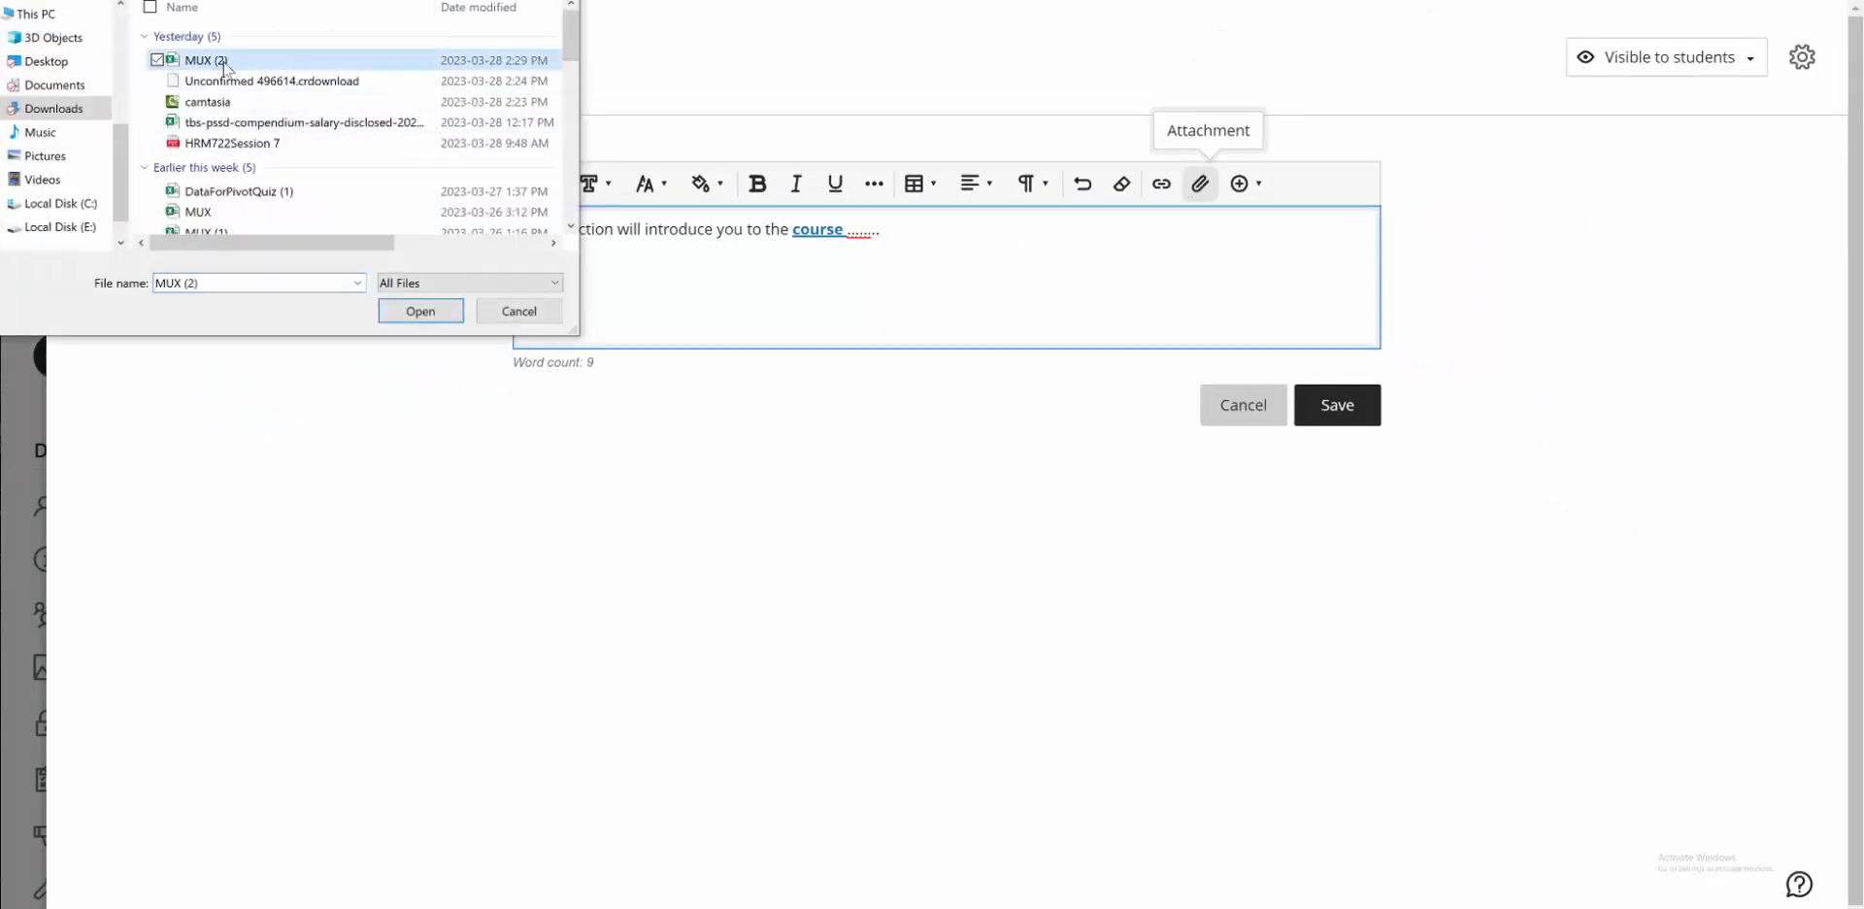
click(419, 311)
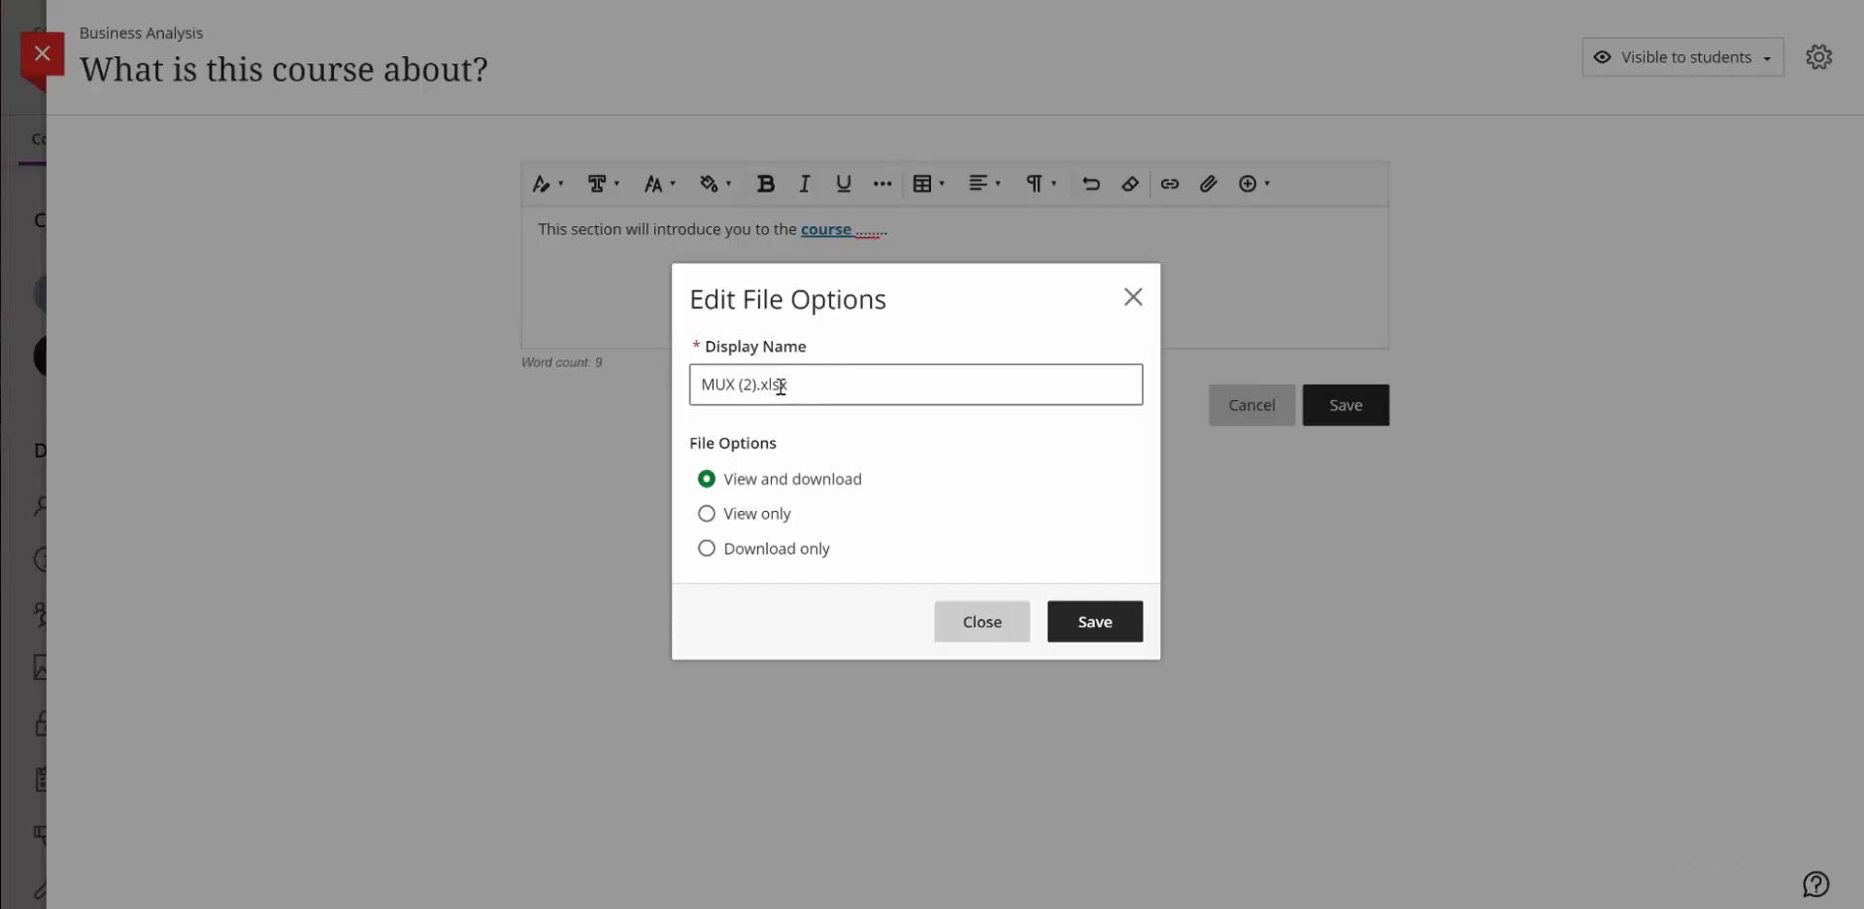
click(739, 385)
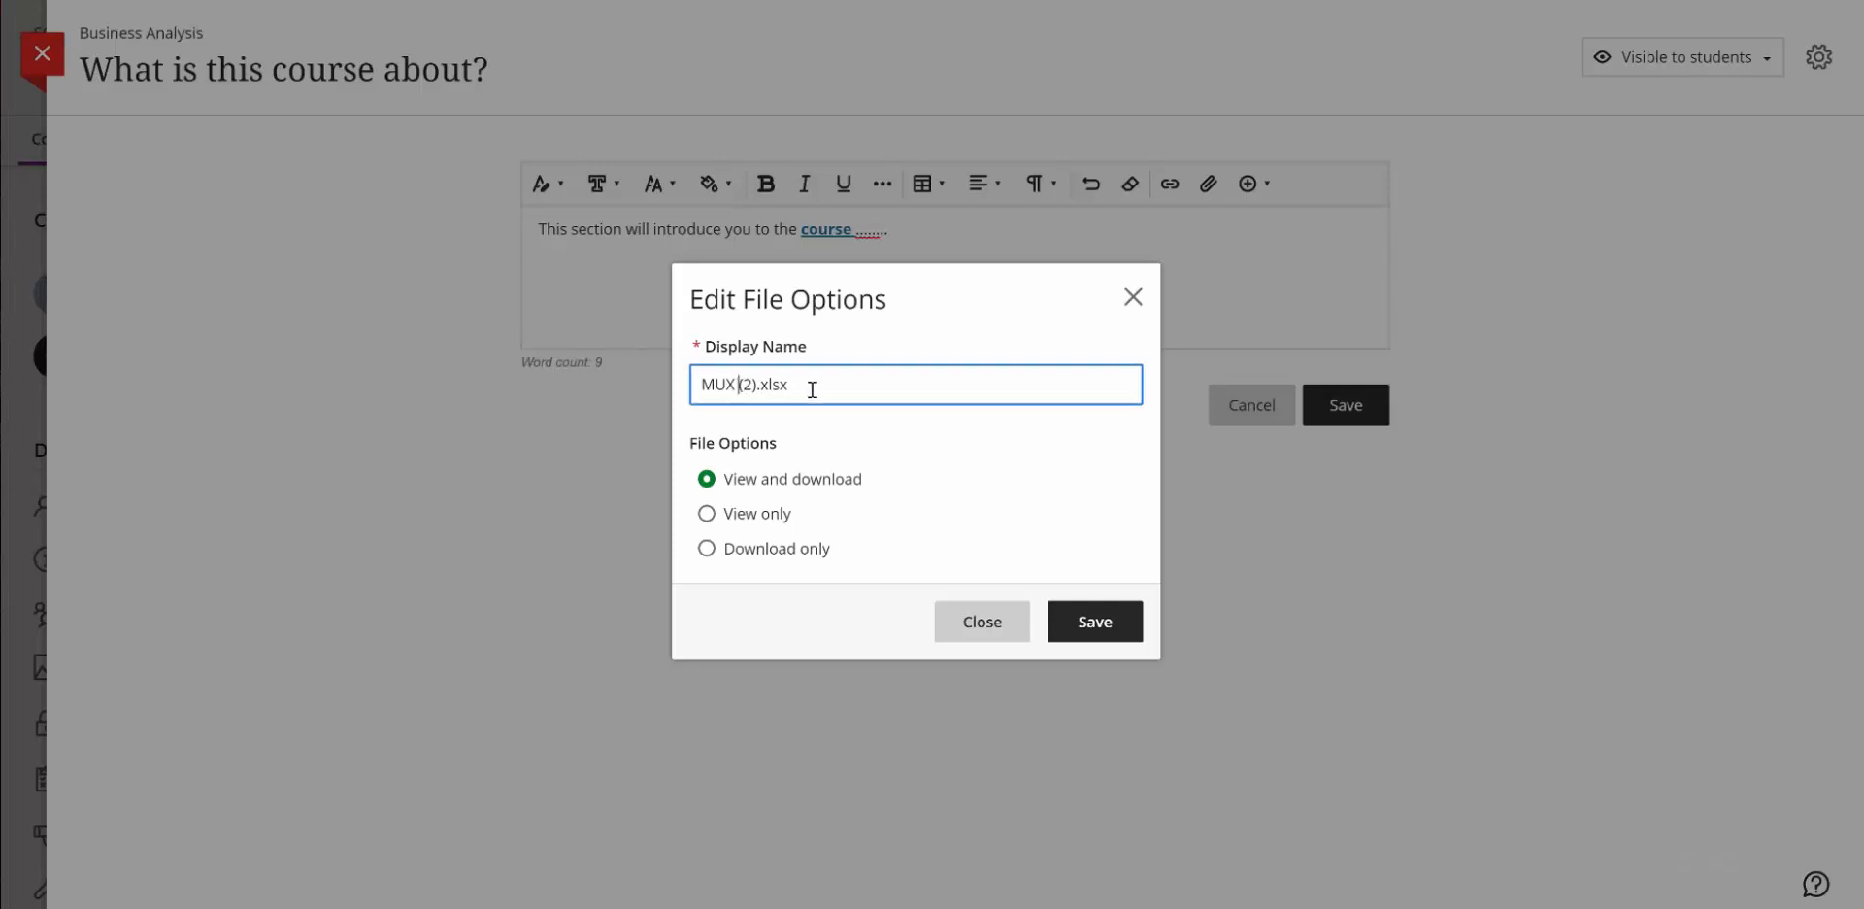
key(Delete)
key(Delete)
key(Delete)
key(Delete)
click(1101, 624)
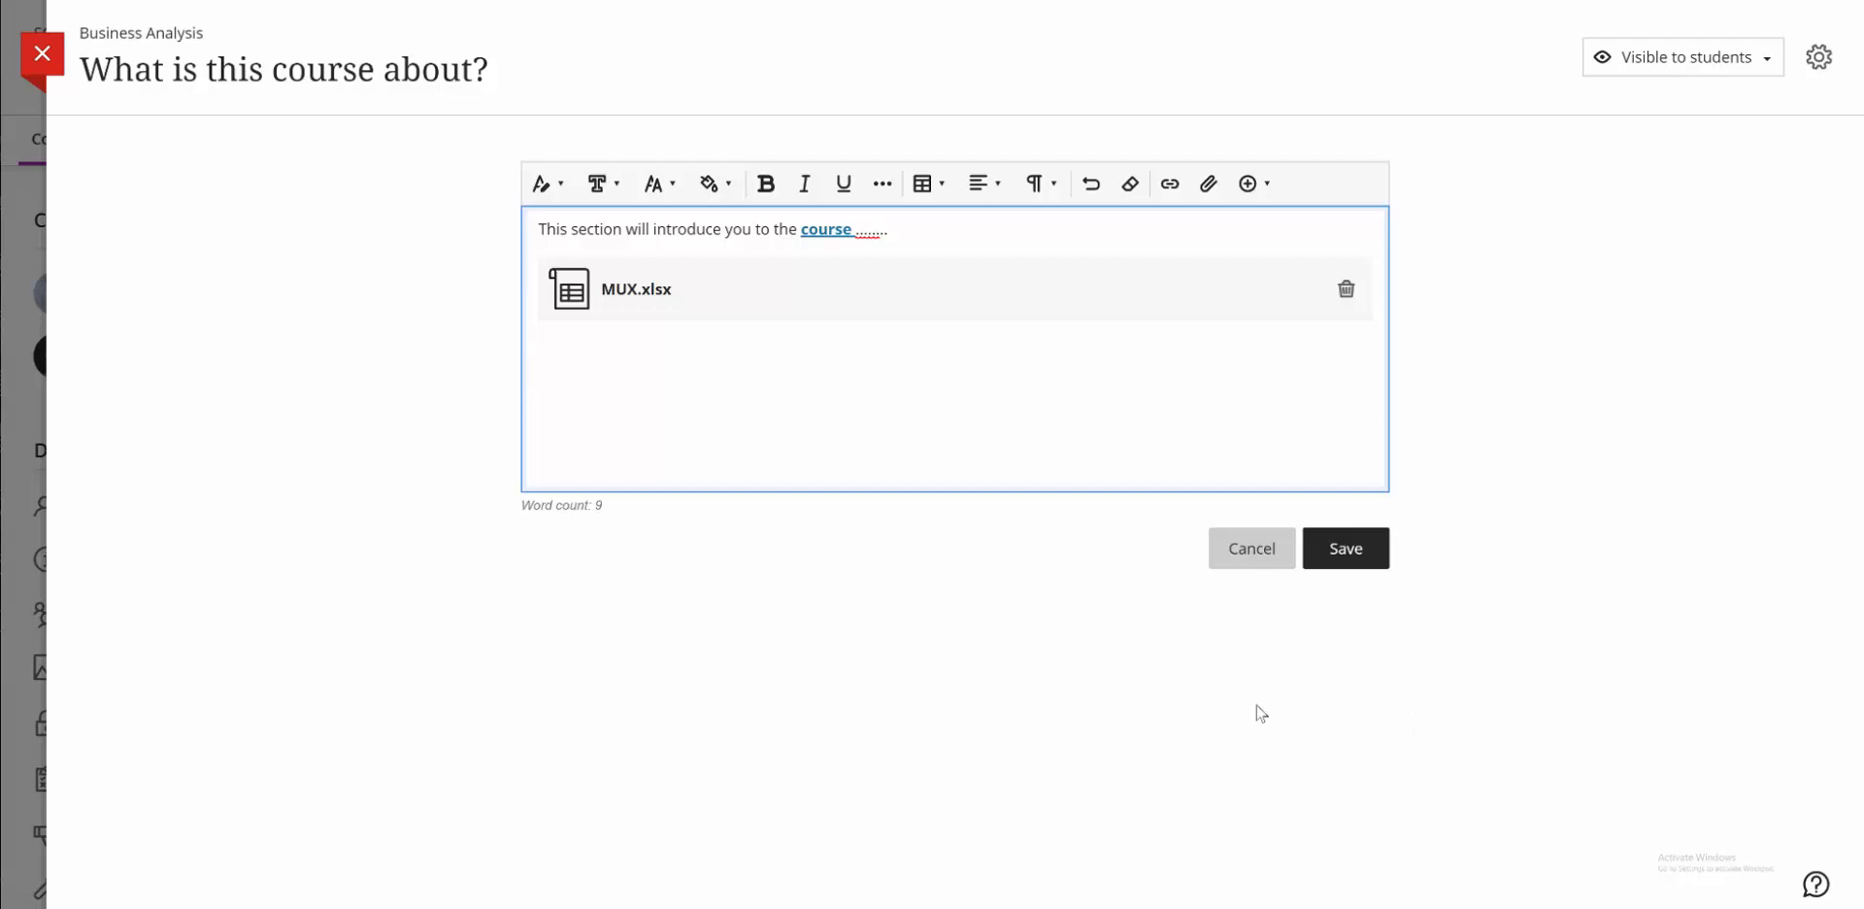
key(Delete)
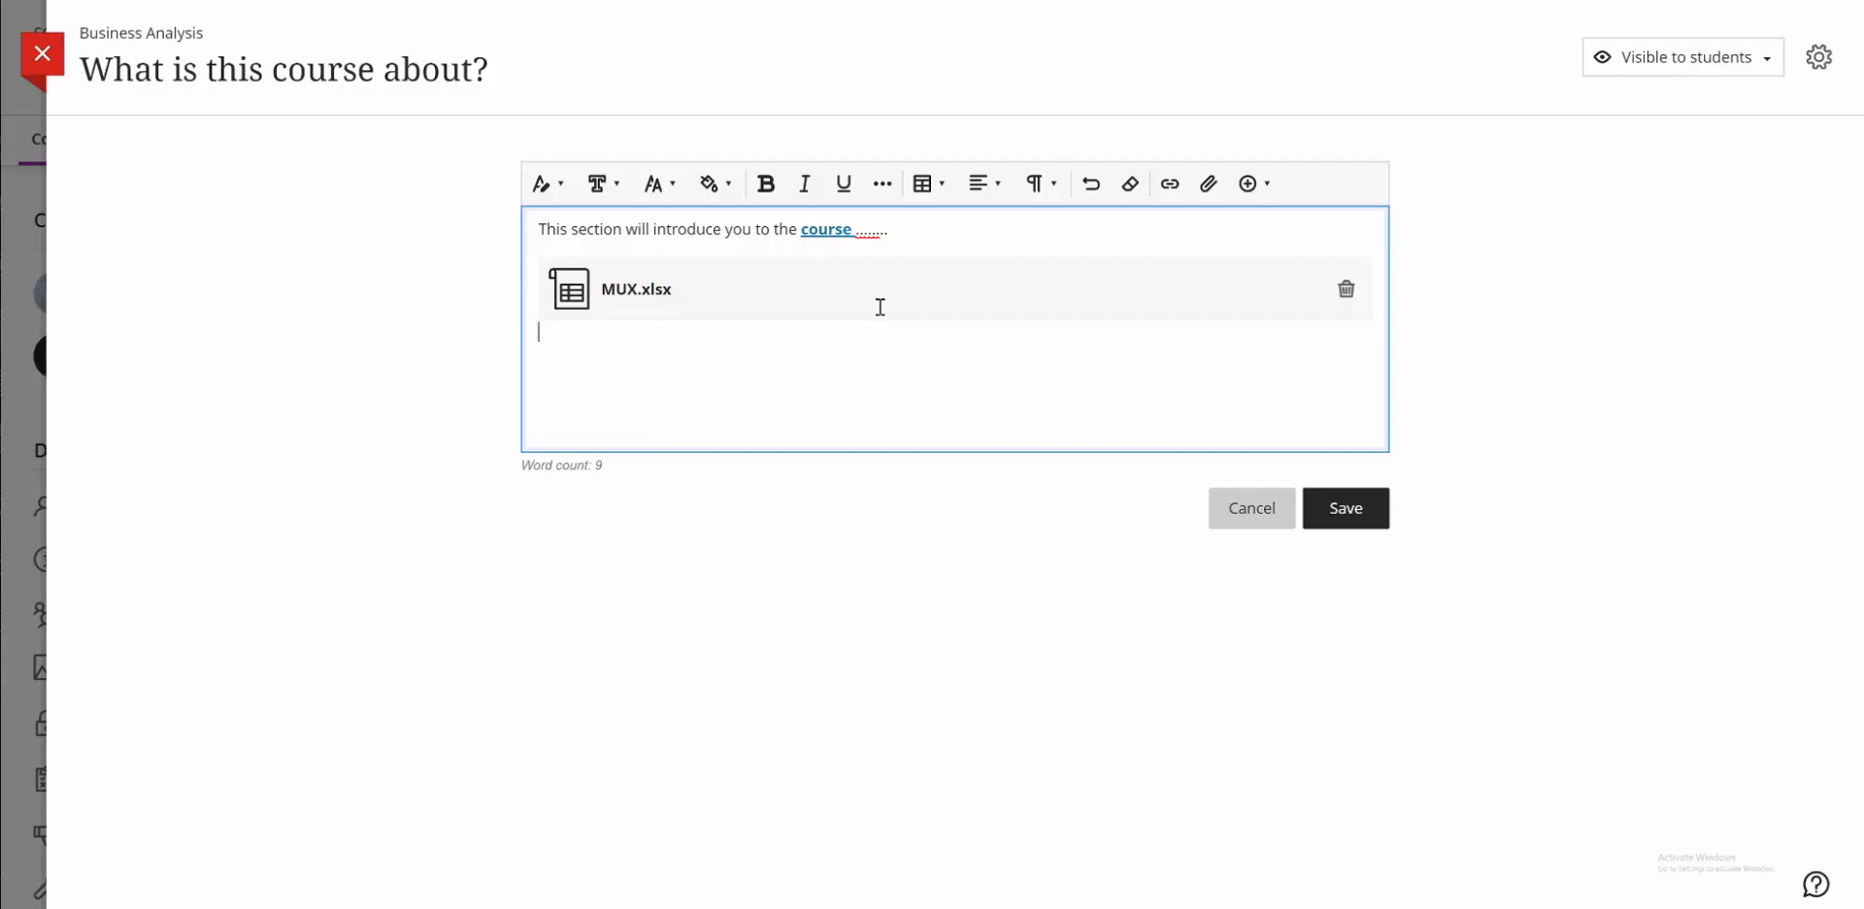
click(1266, 187)
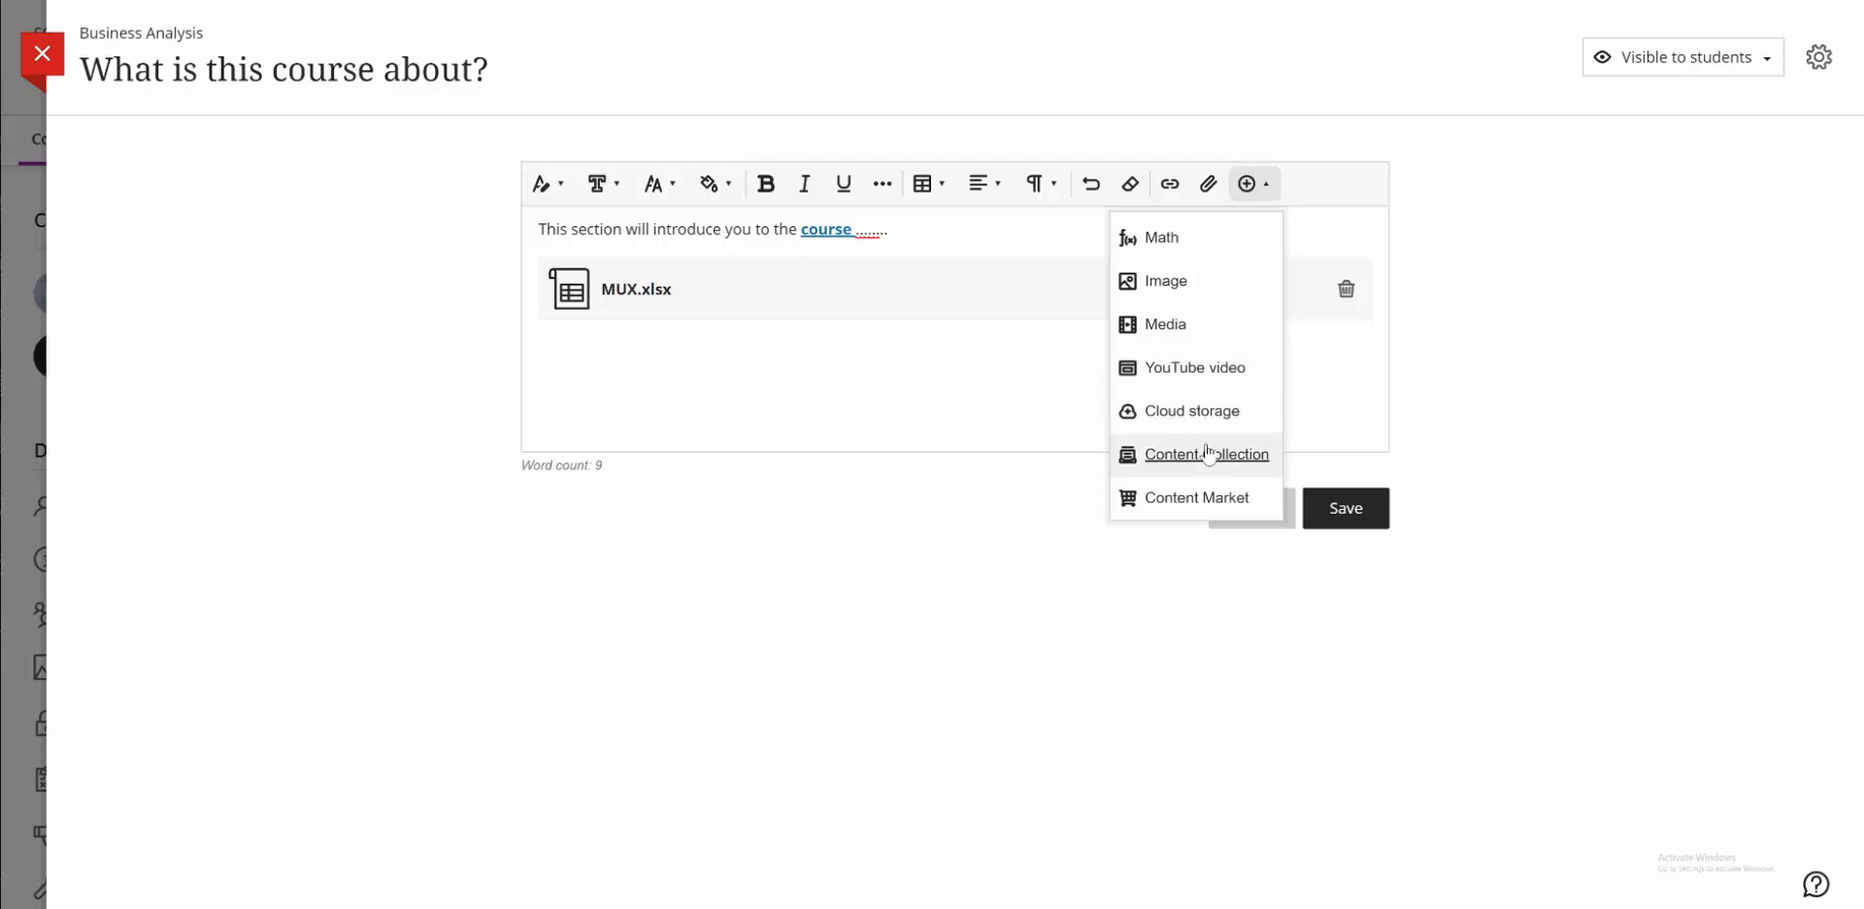
click(1165, 283)
click(1048, 405)
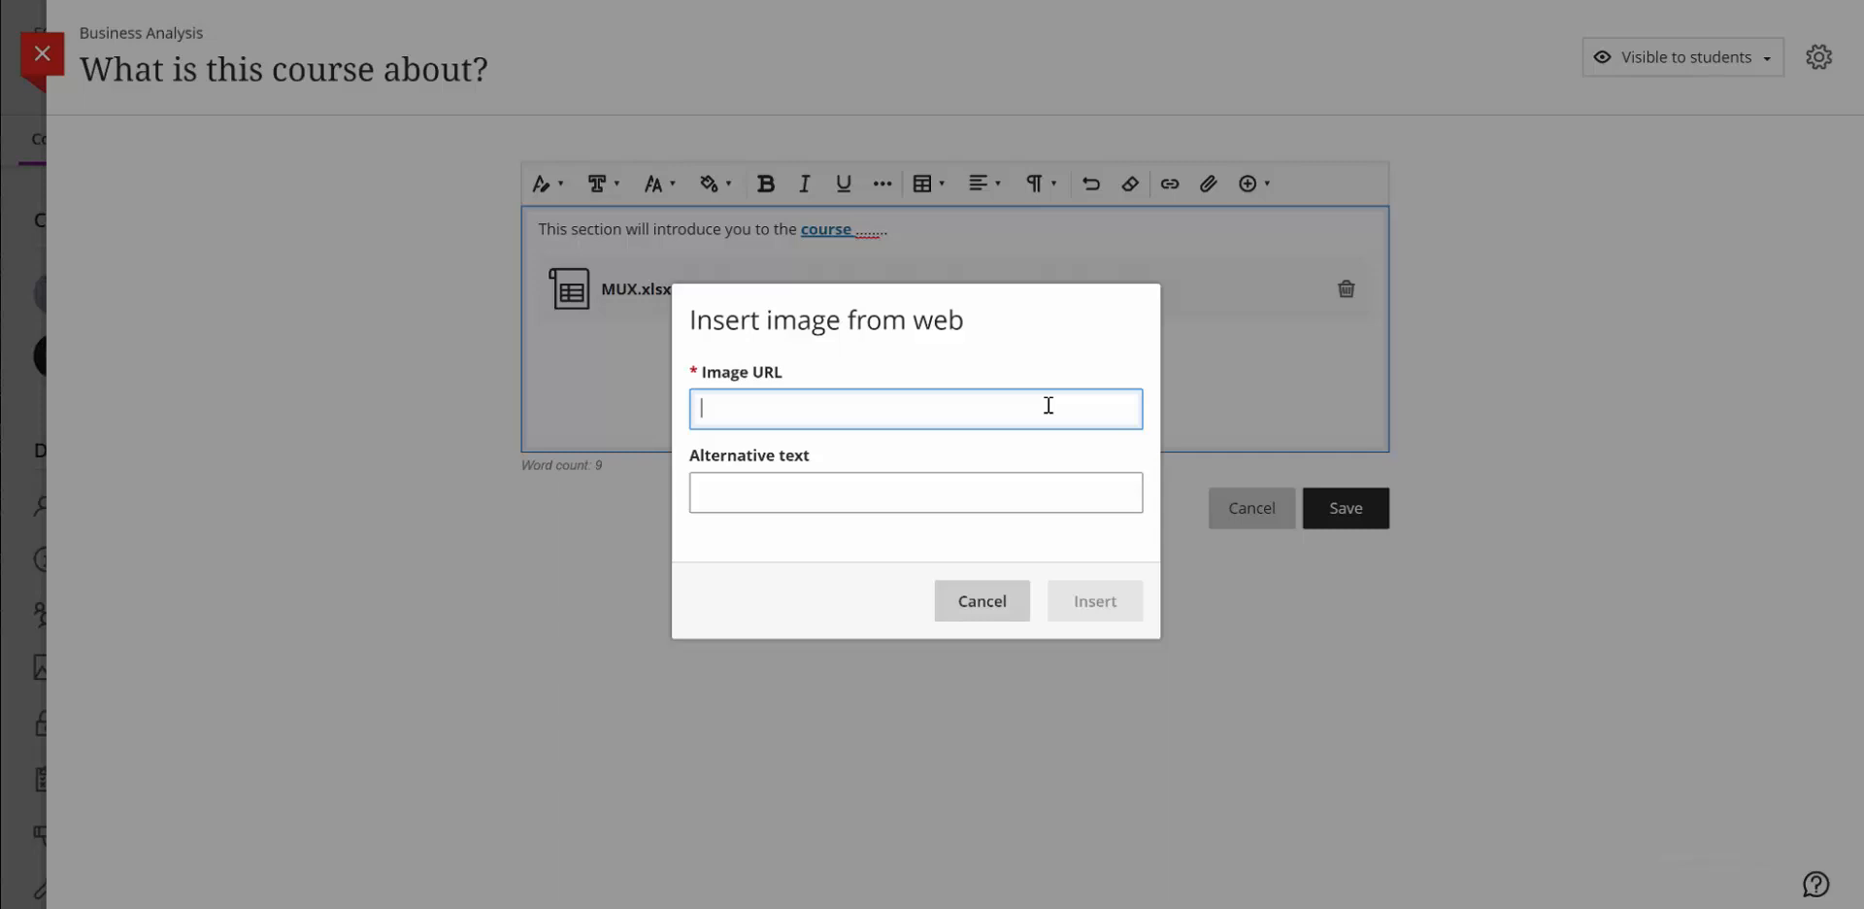
click(1000, 610)
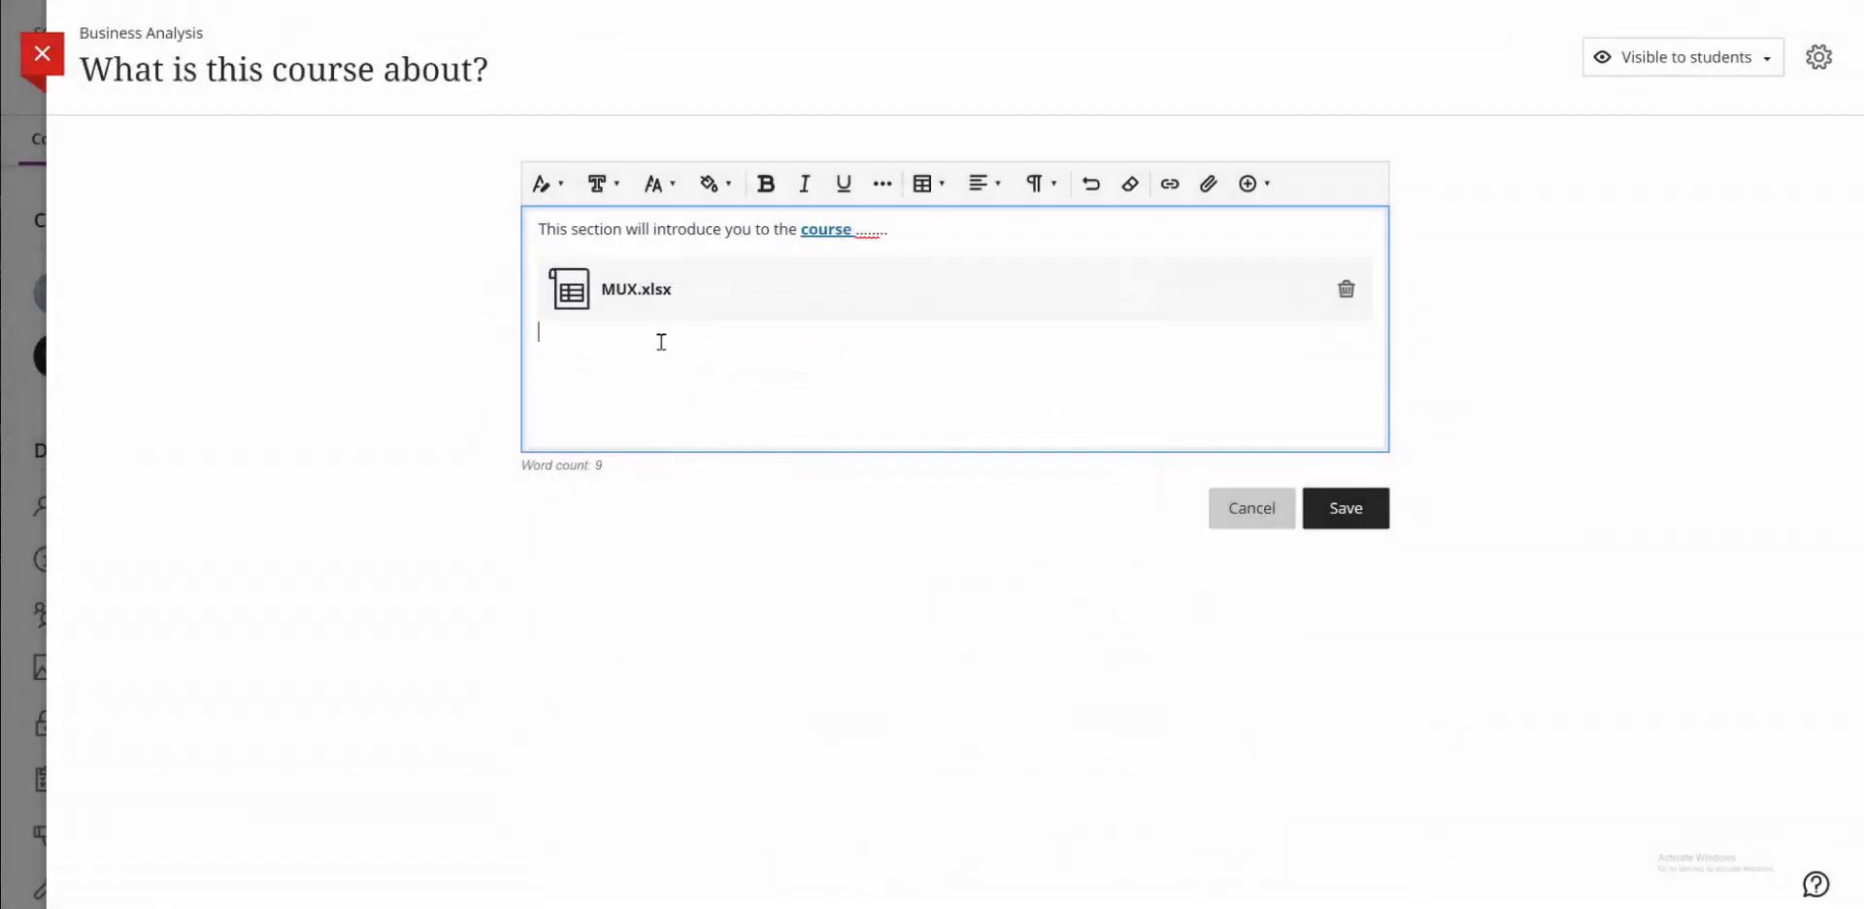
Browse the Content Collection for content to insert and open its form for uploading files.
click(1267, 197)
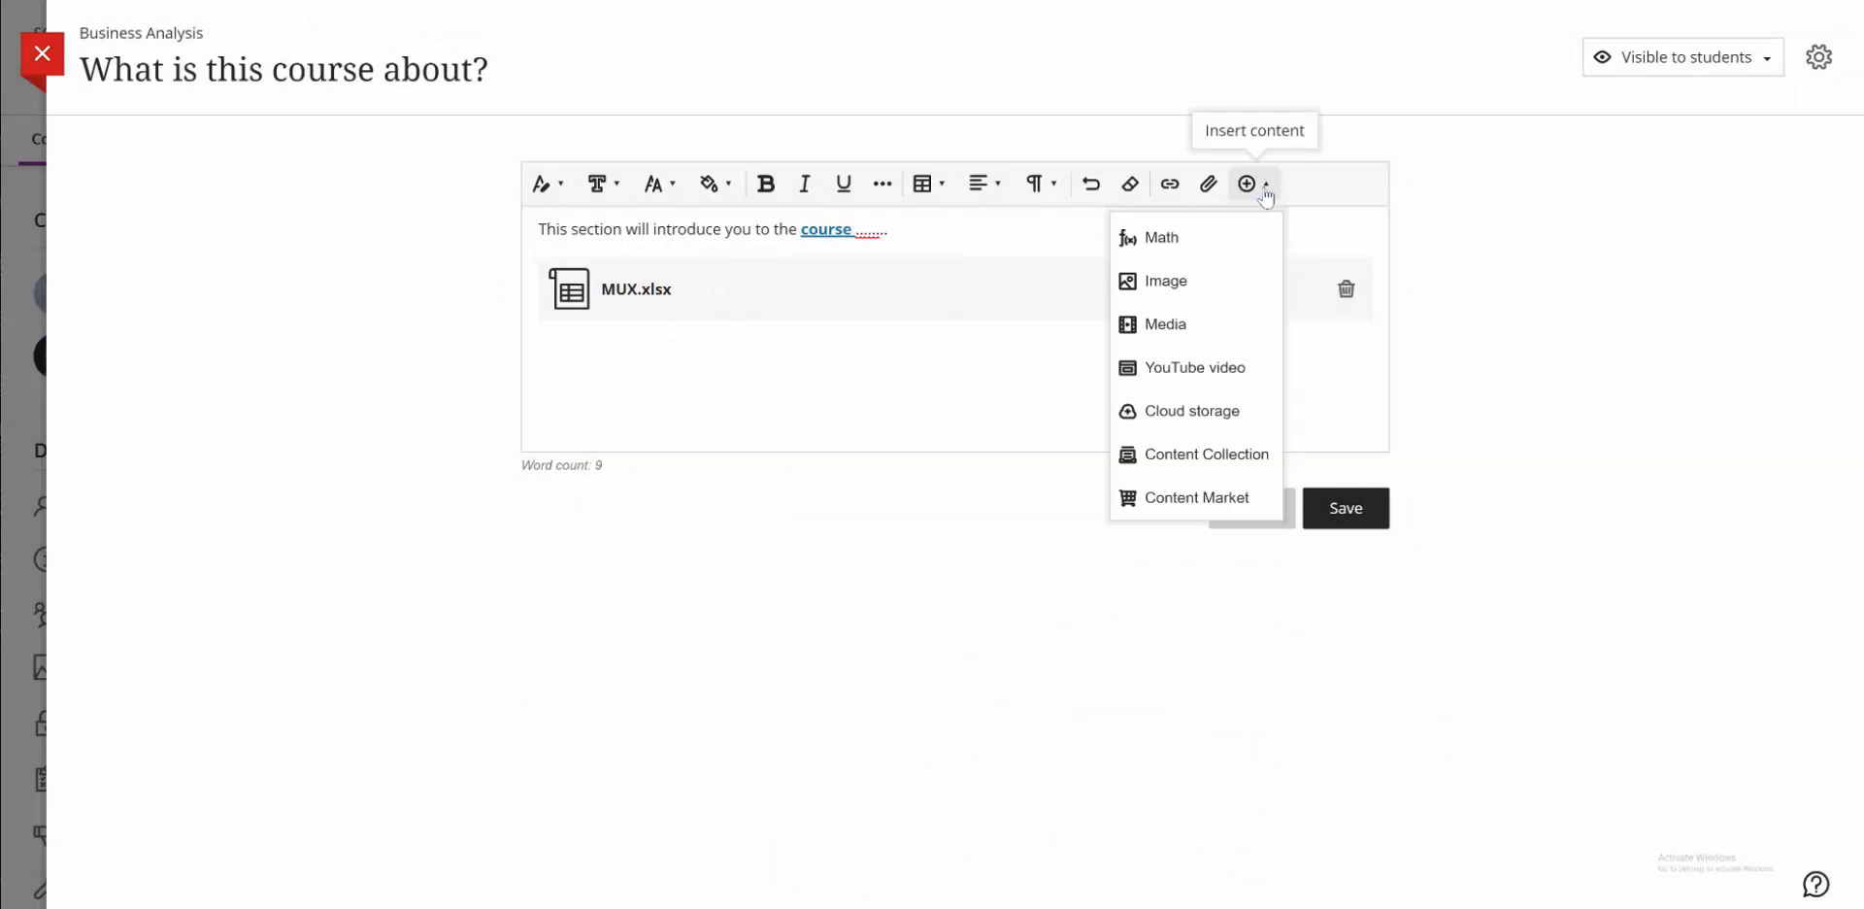
click(1195, 458)
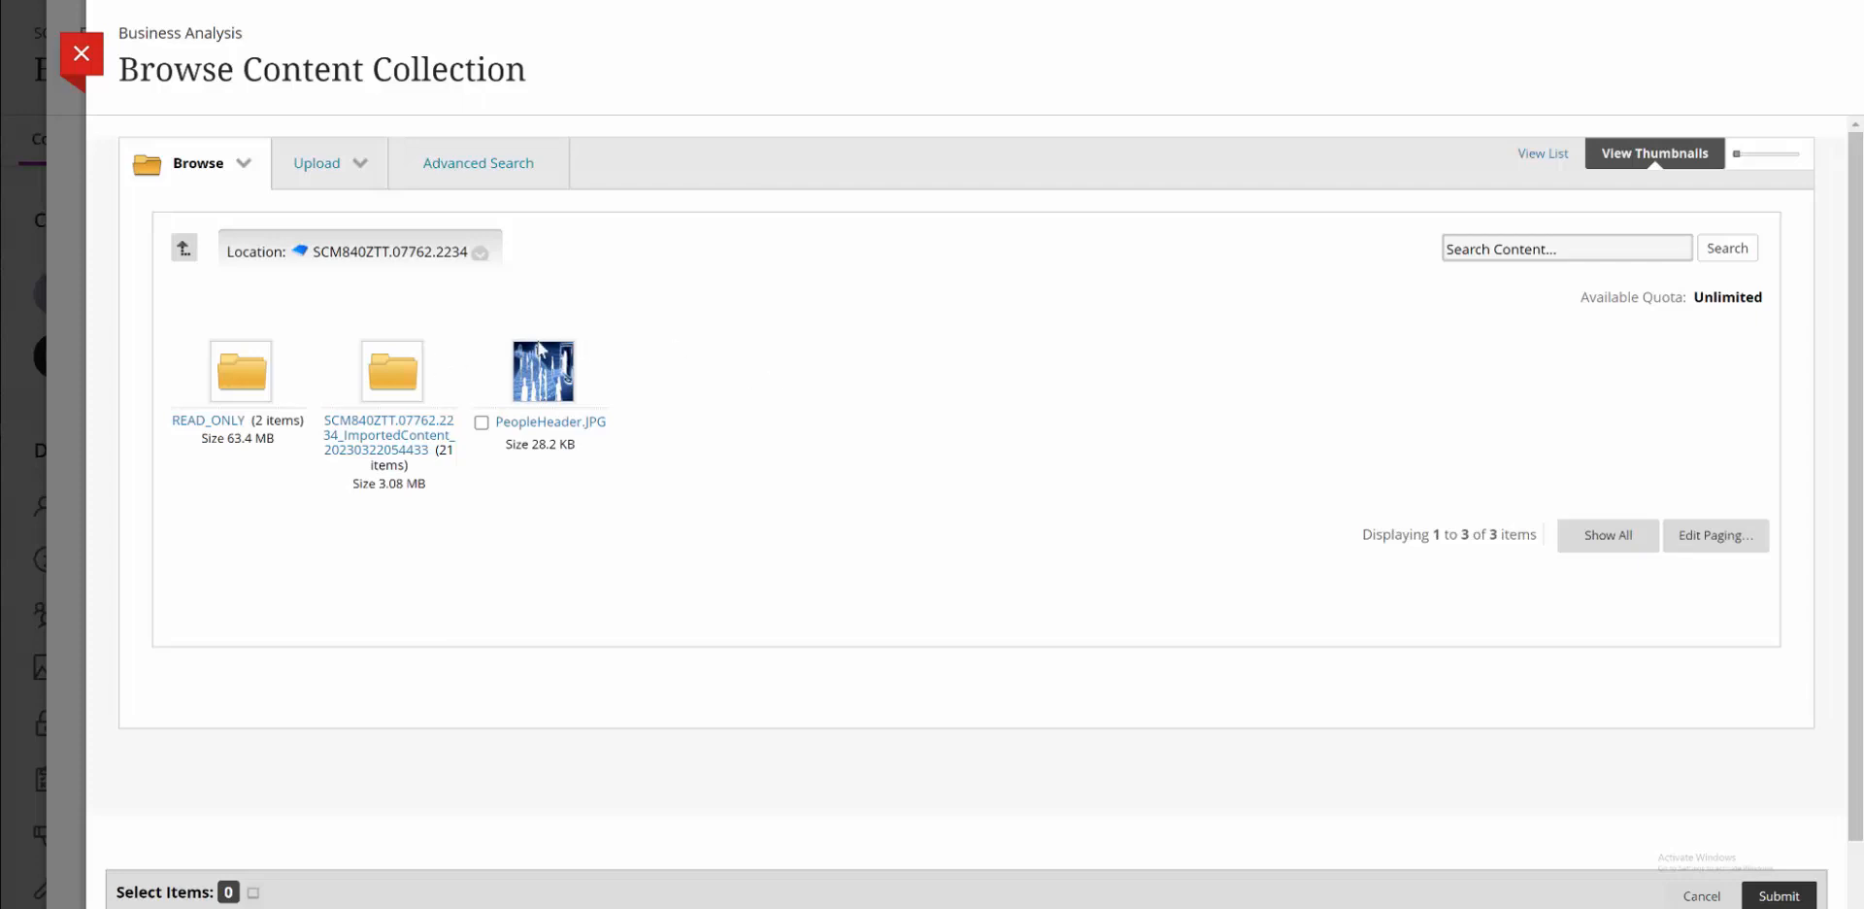
click(358, 165)
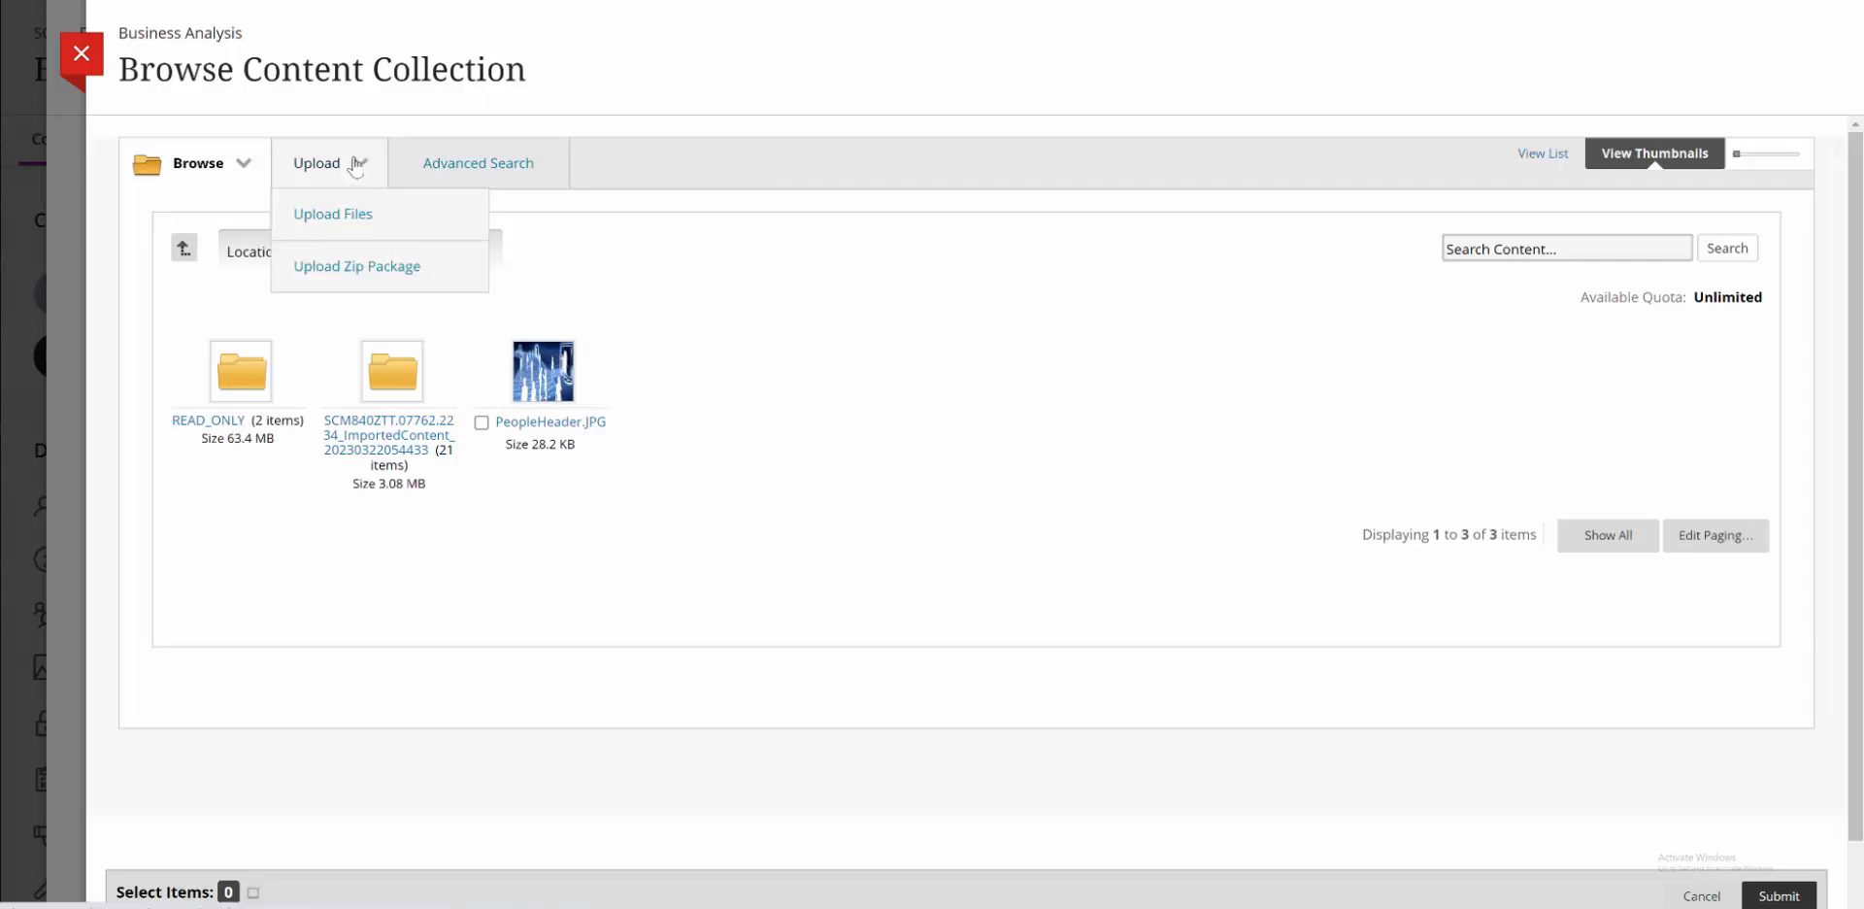
click(346, 213)
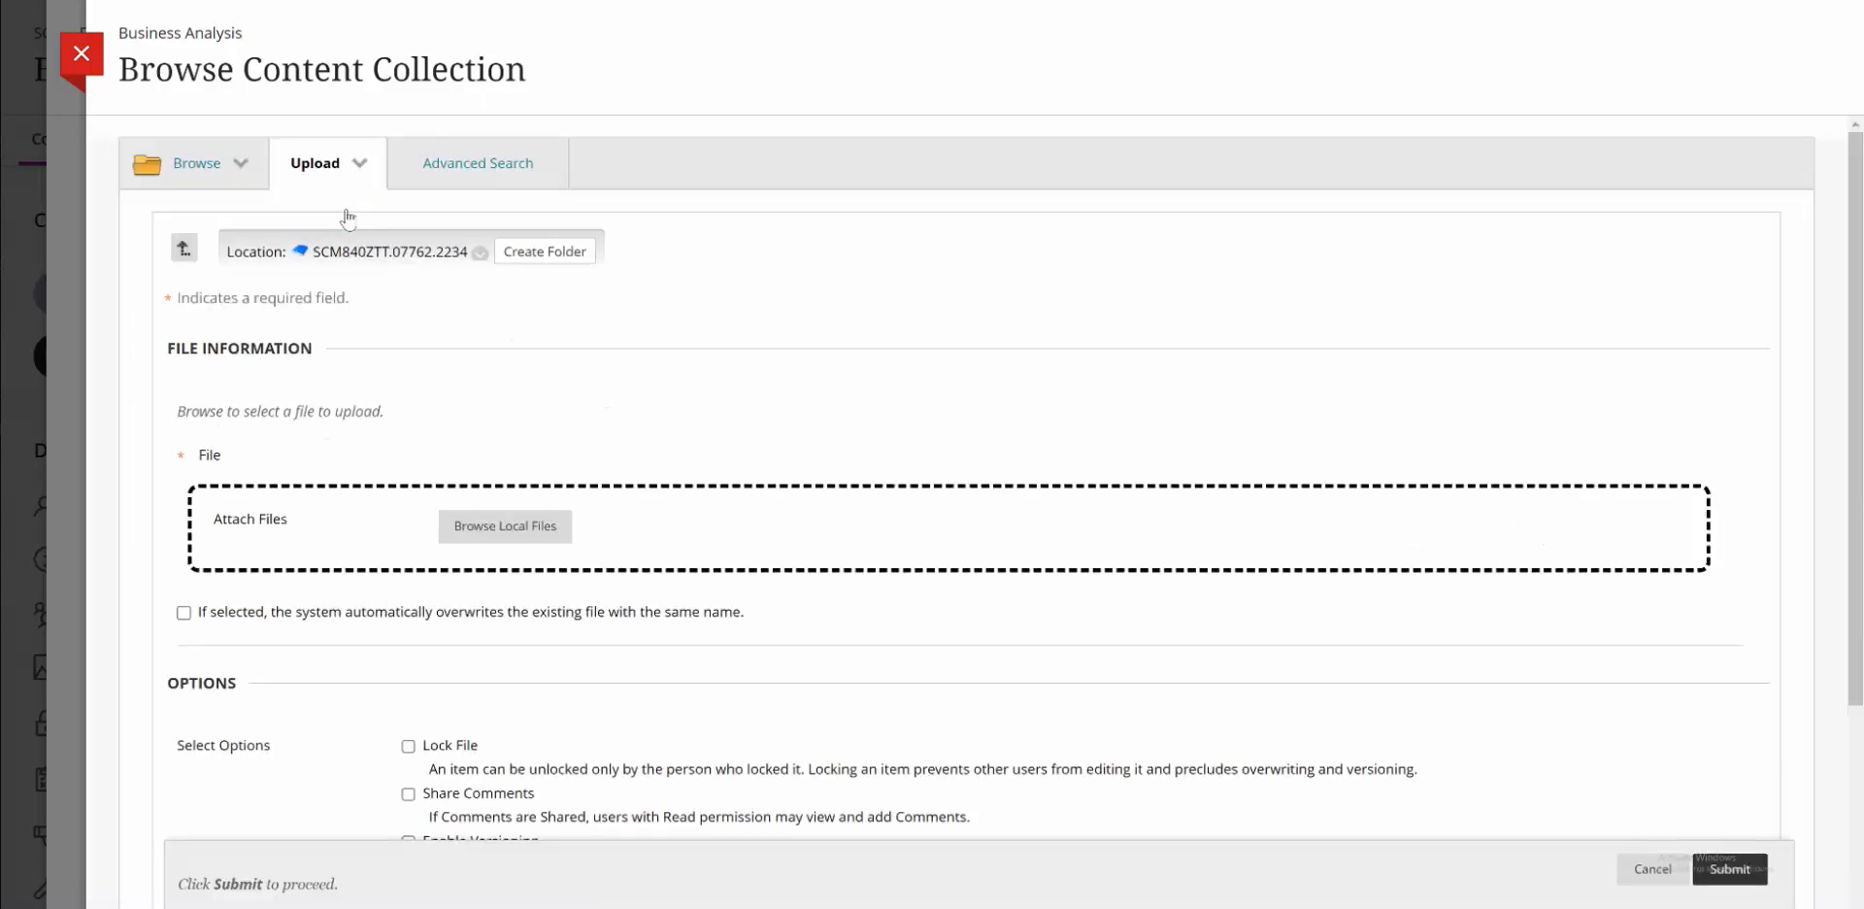
Upload BBUSpaceLogo.PNG from the Desktop's BBUltra folder to the Content Collection, leaving all file options unselected.
click(500, 530)
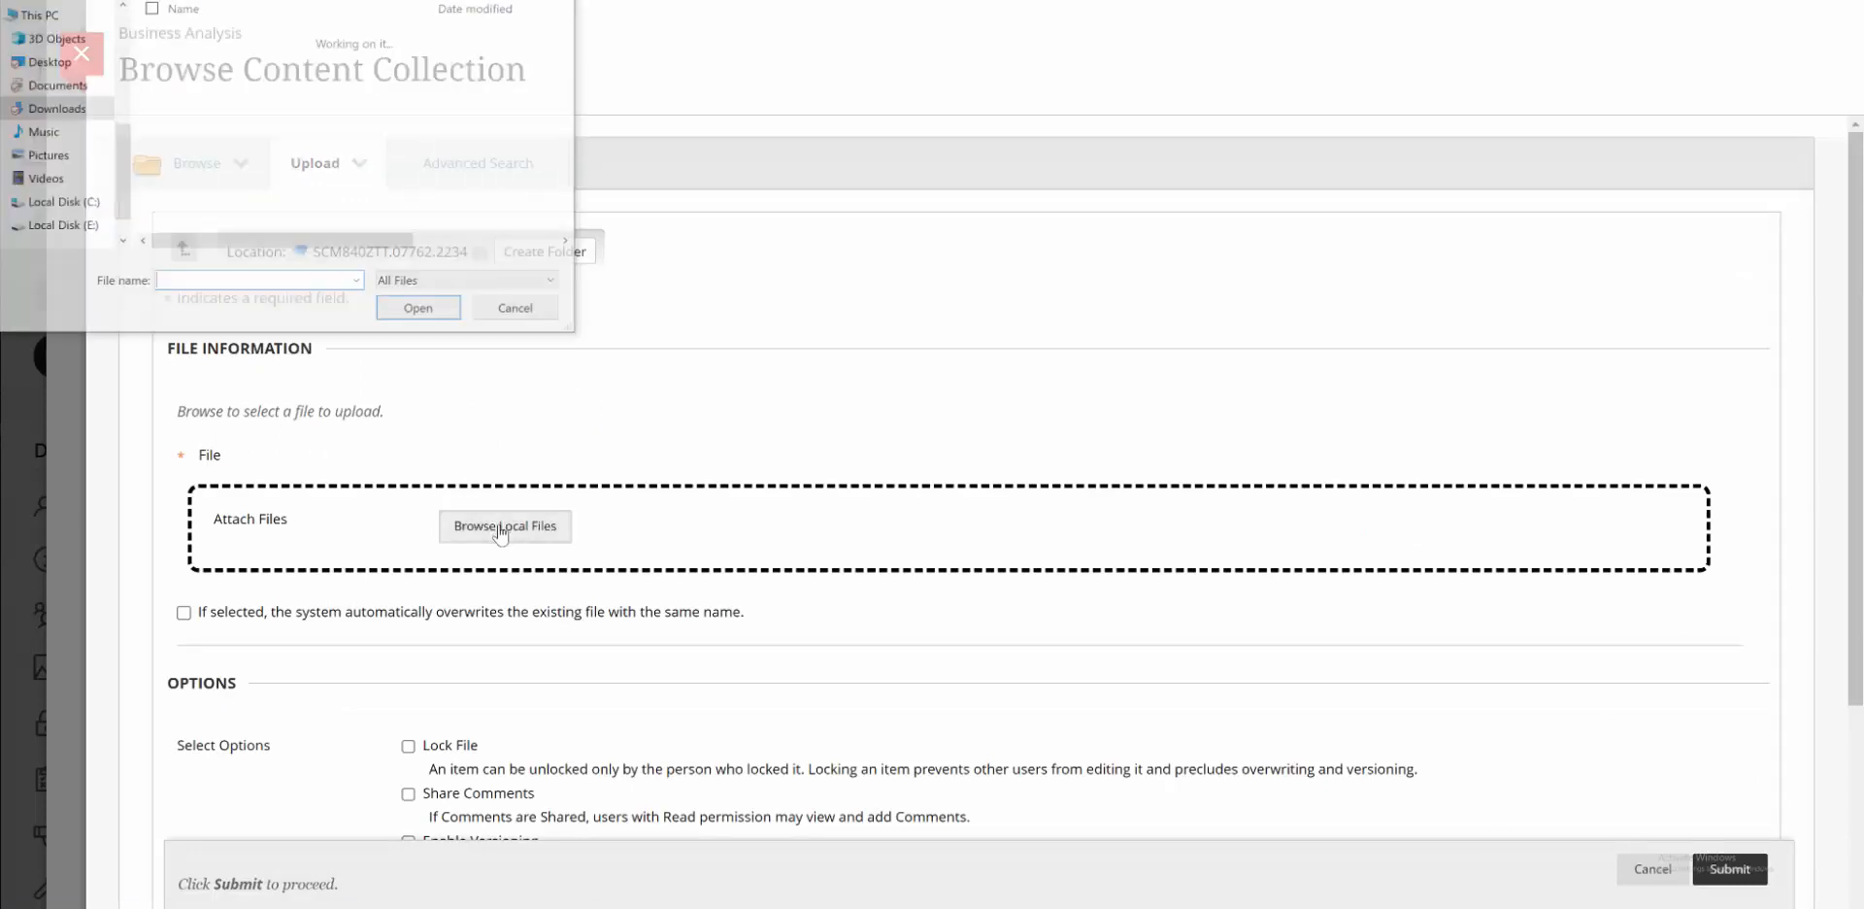
click(48, 62)
click(221, 35)
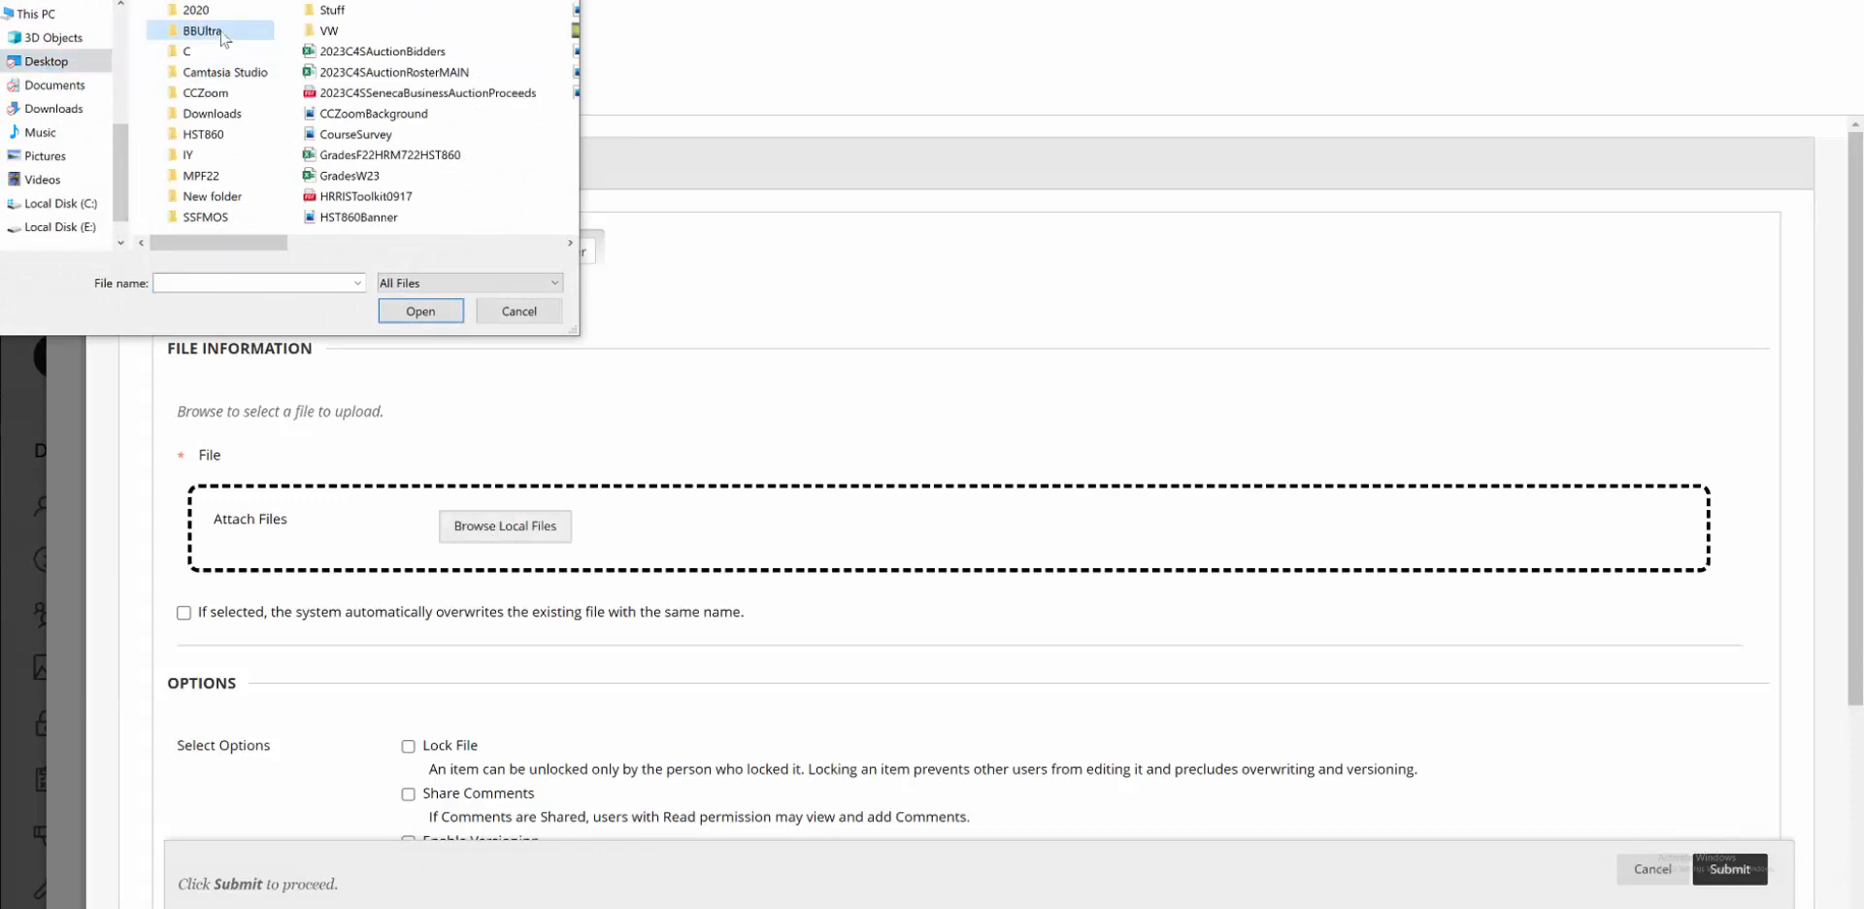
double_click(220, 35)
scroll(339, 186, down, 1)
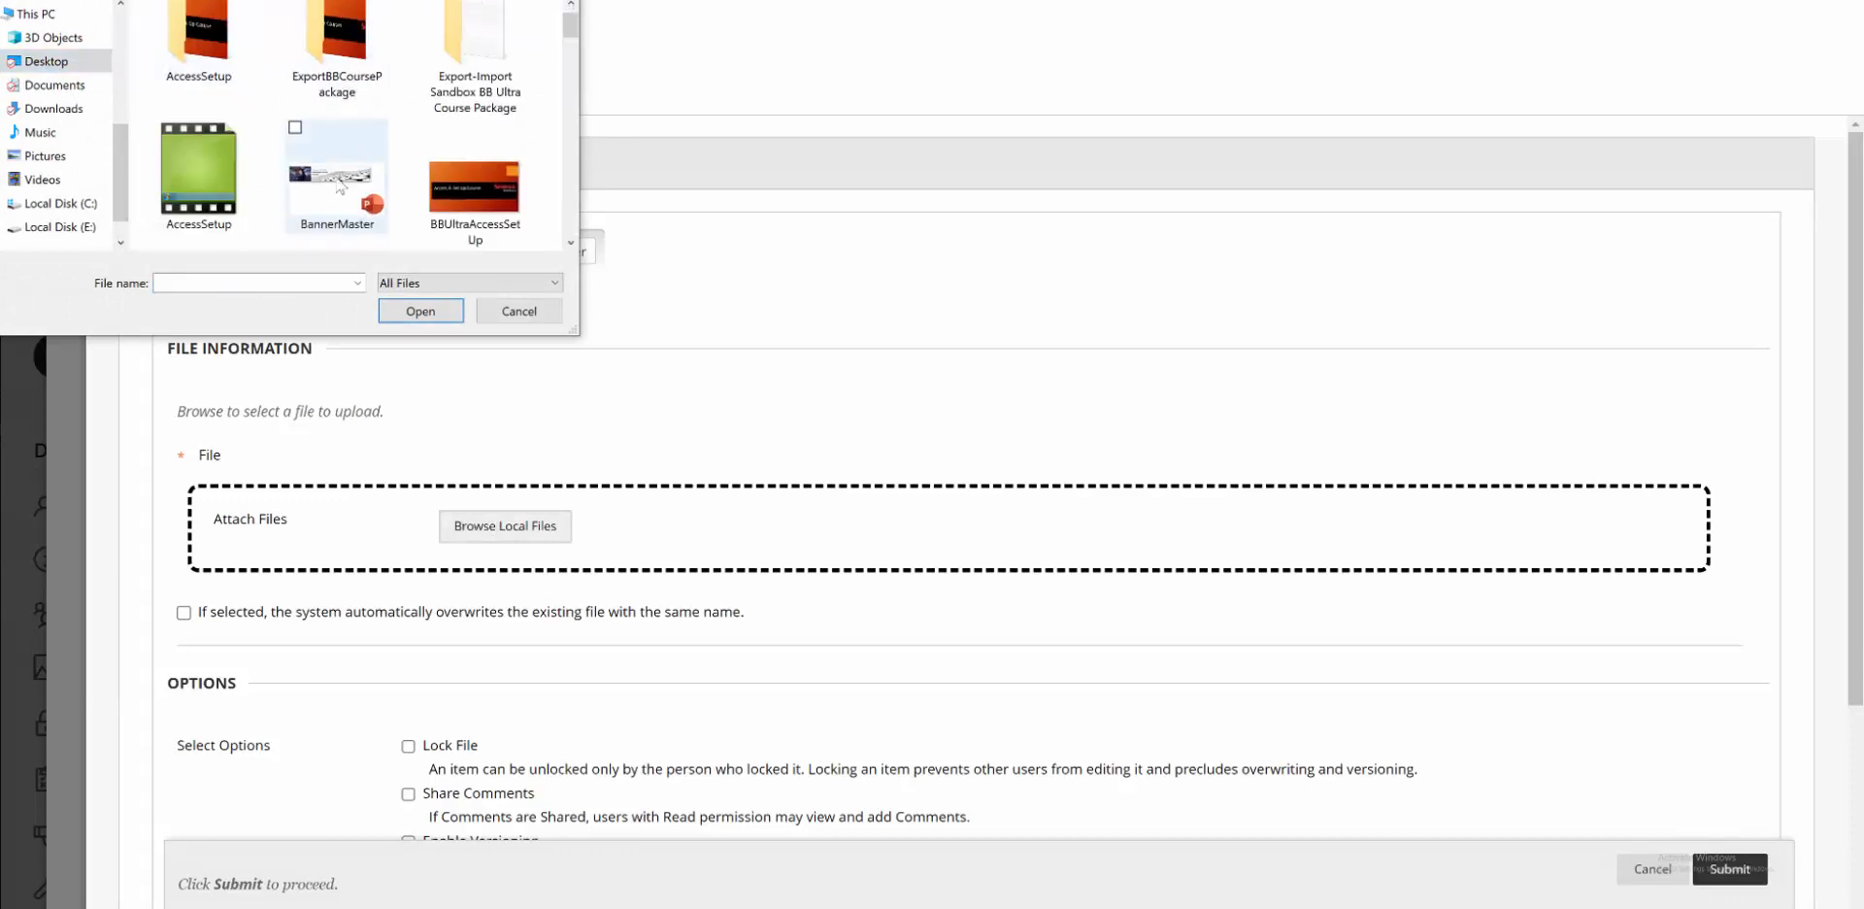
scroll(339, 187, down, 3)
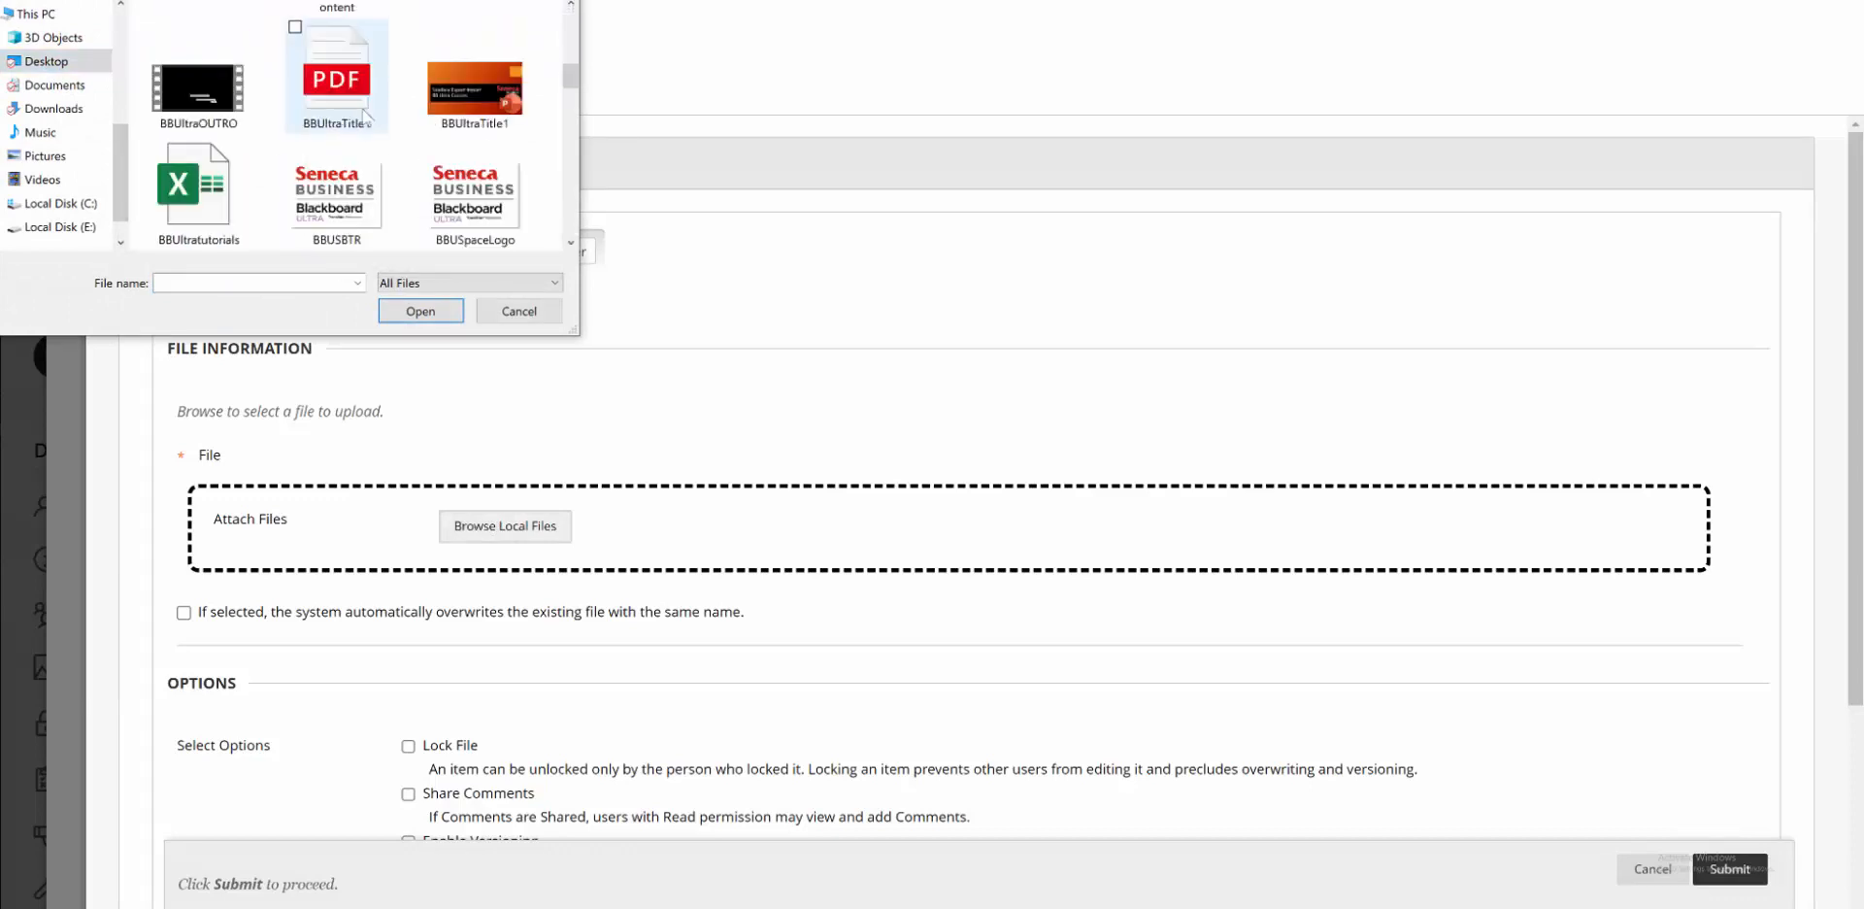
click(457, 195)
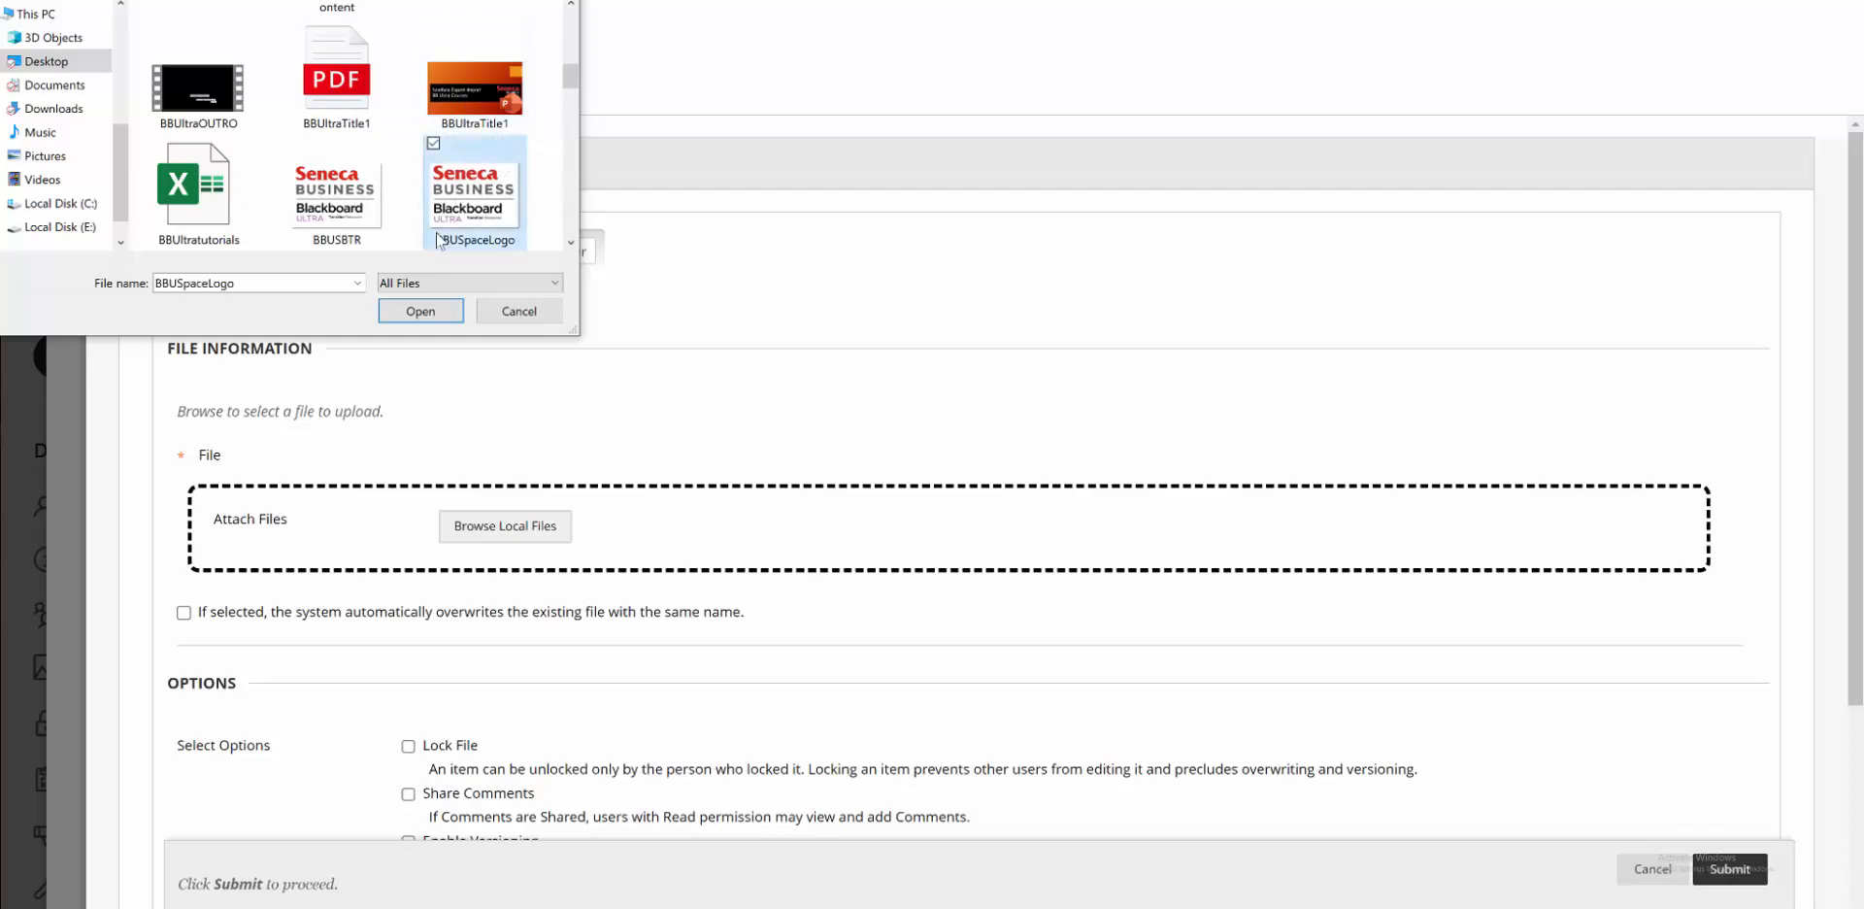
click(437, 309)
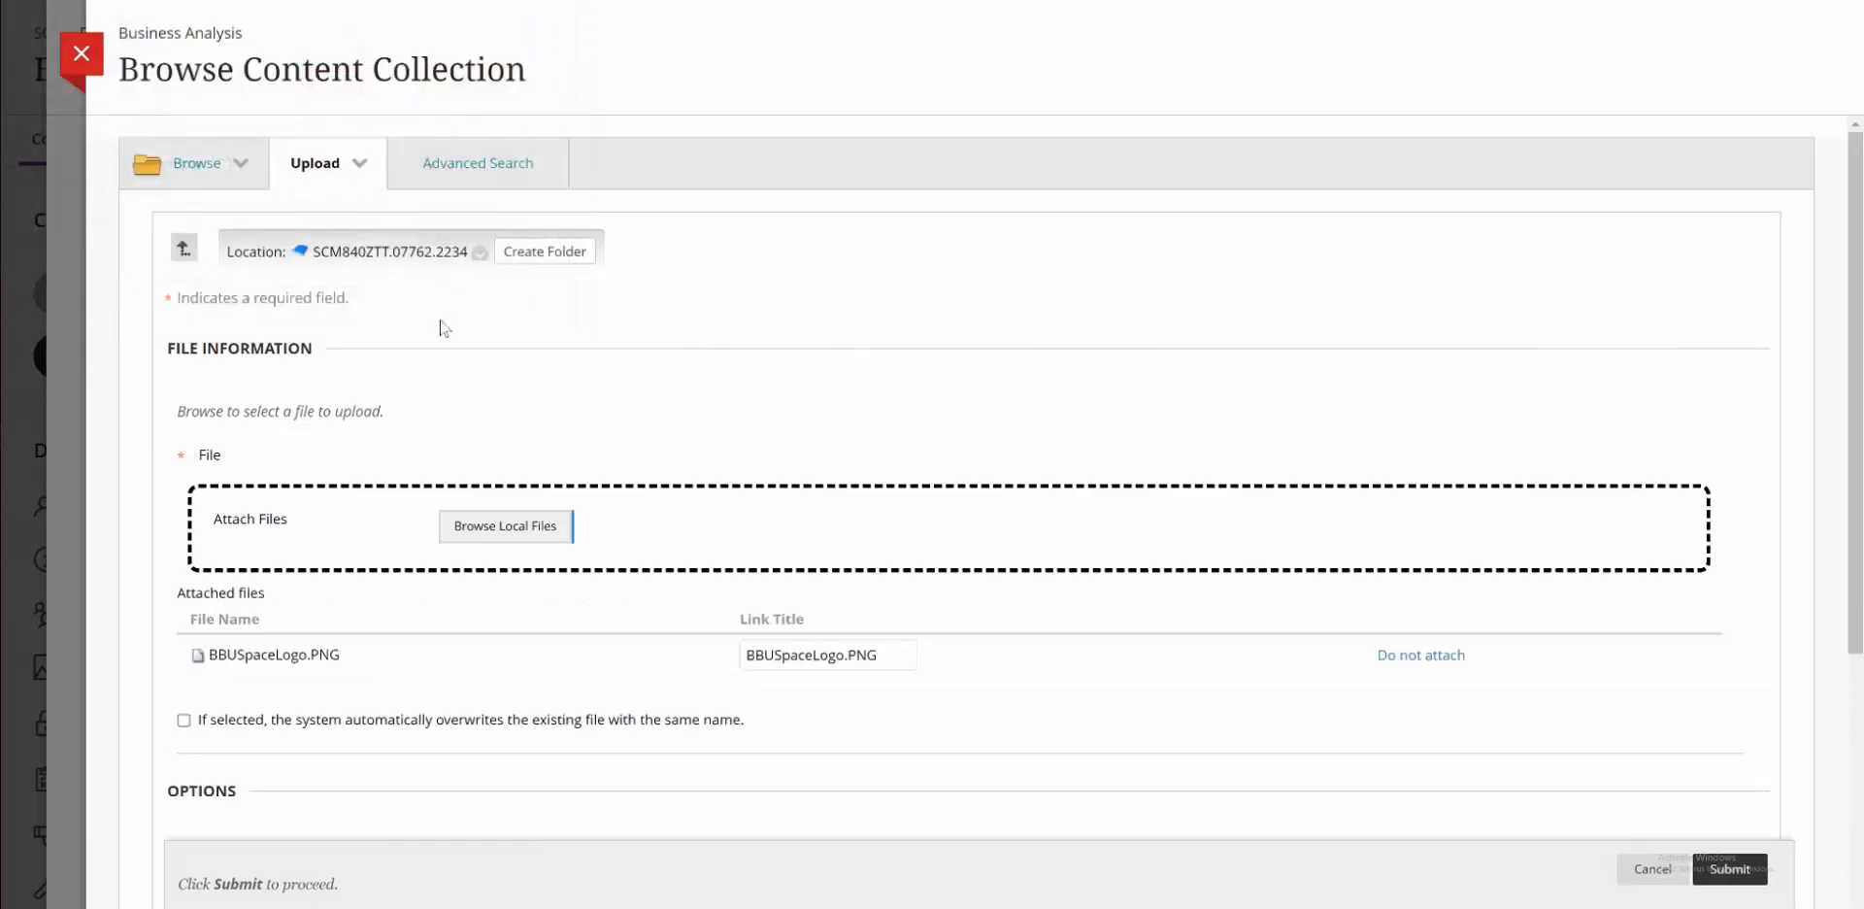
scroll(661, 524, down, 3)
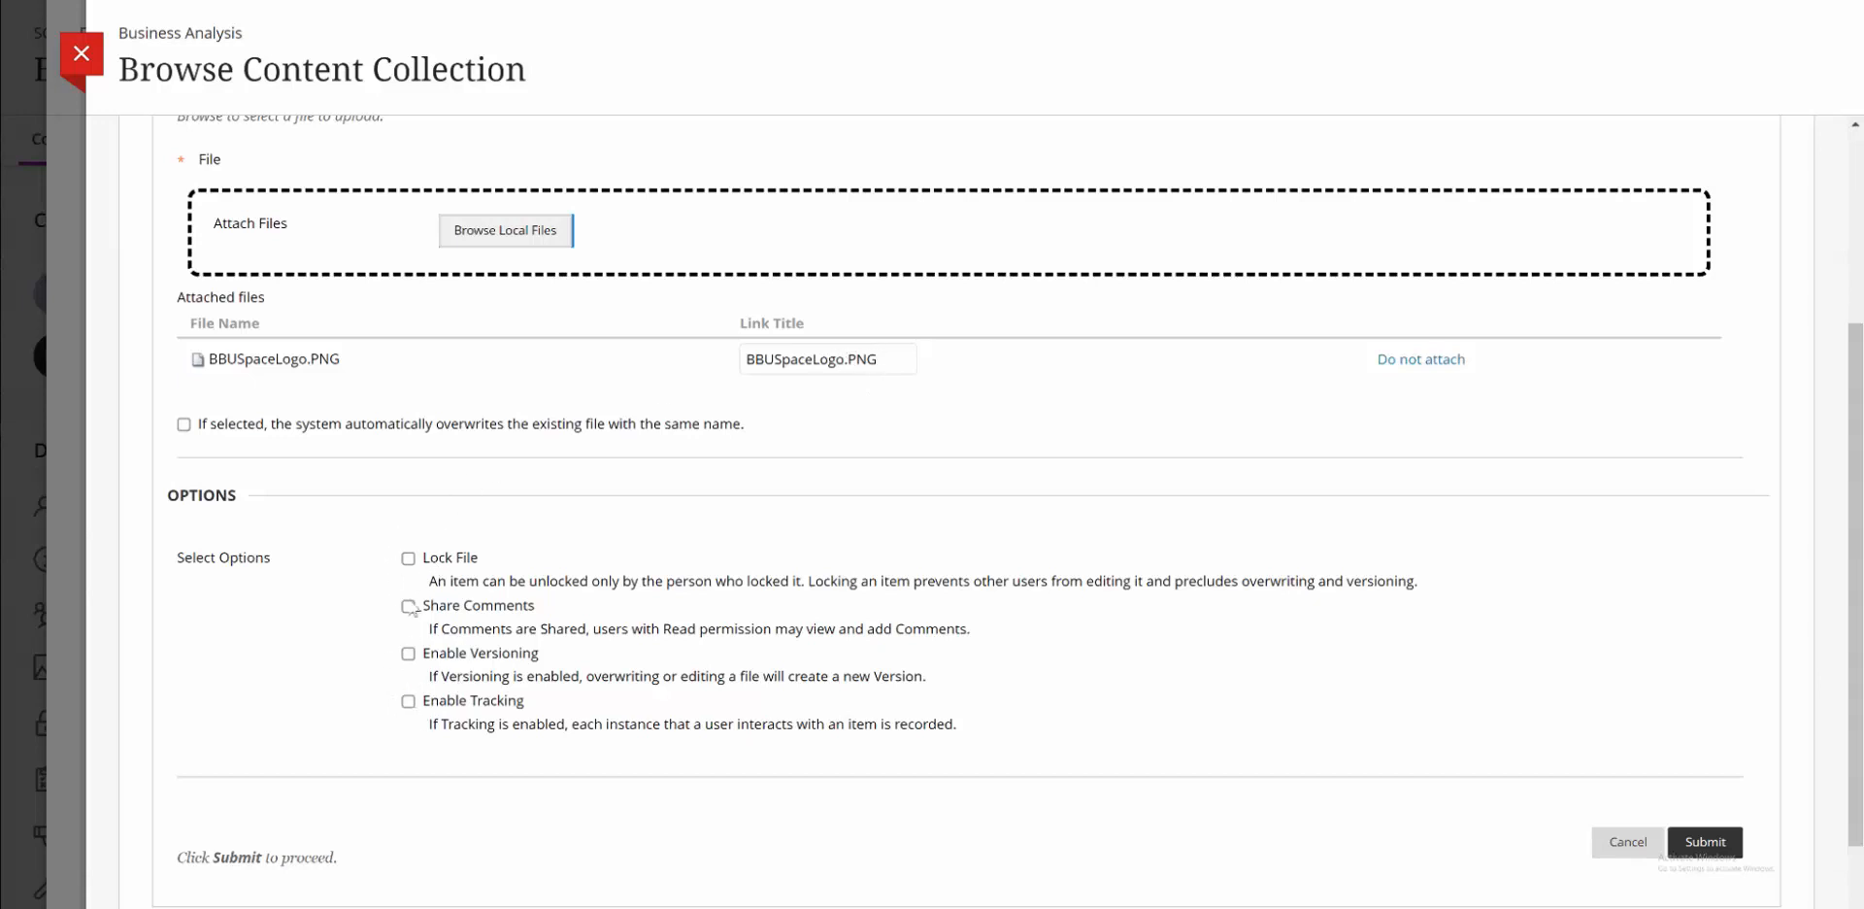
scroll(400, 655, down, 1)
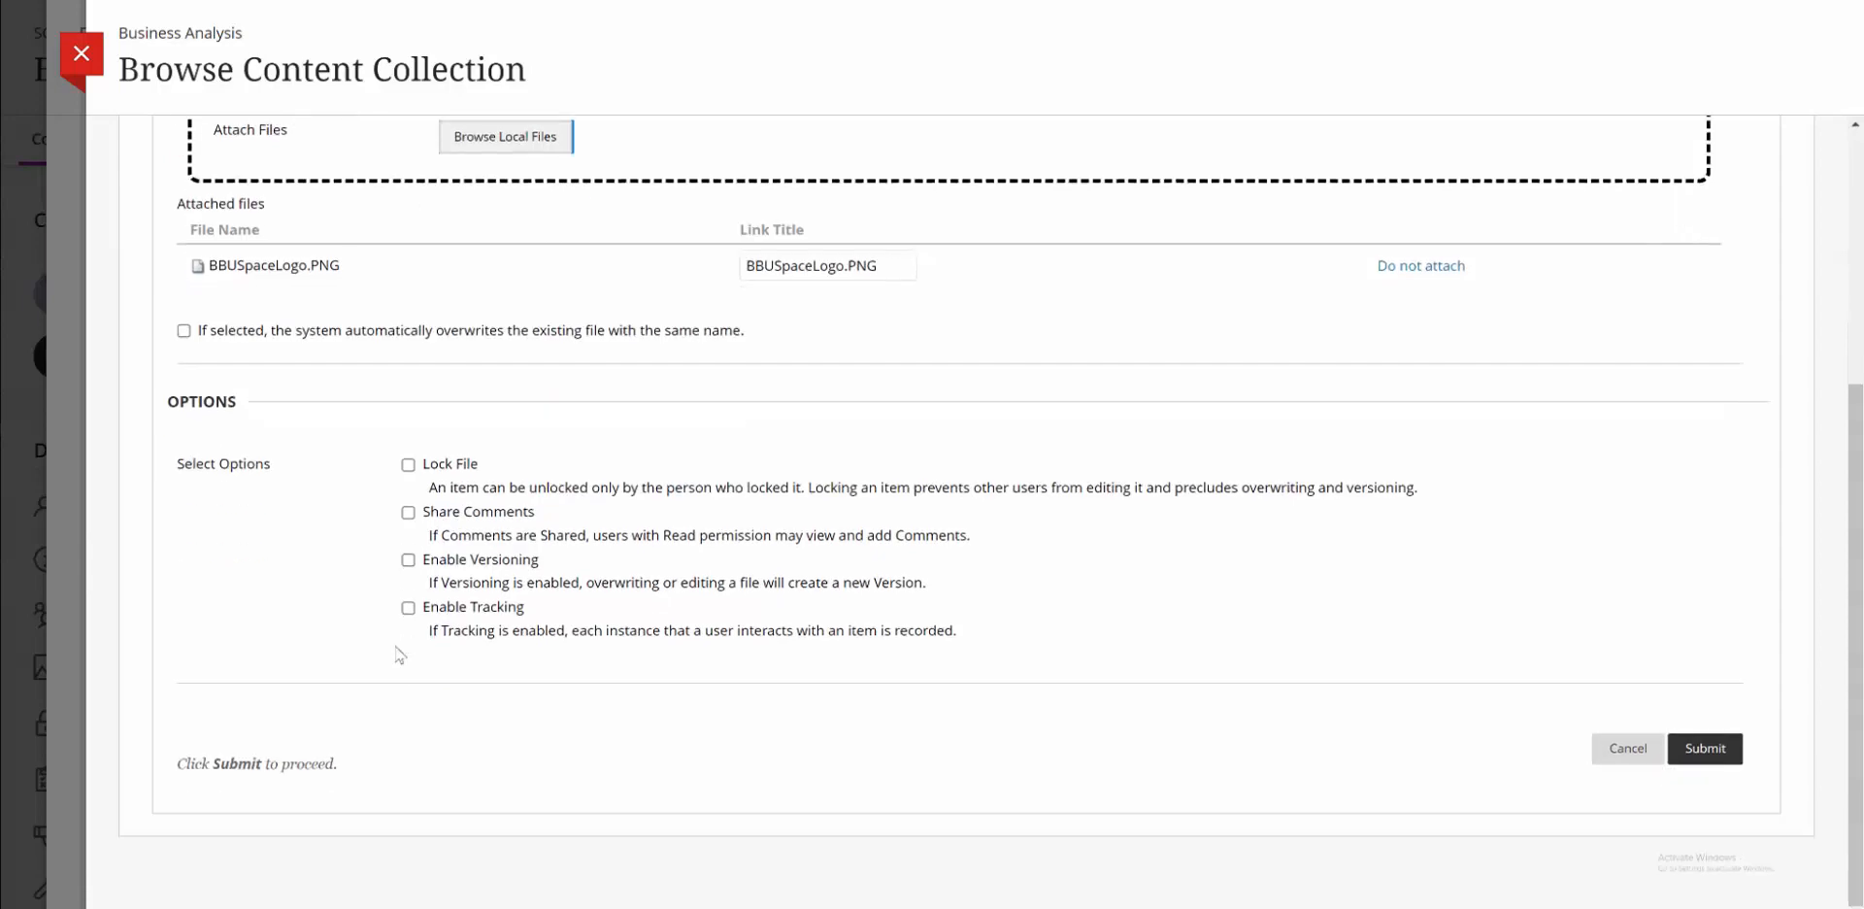
scroll(400, 655, up, 2)
click(1725, 869)
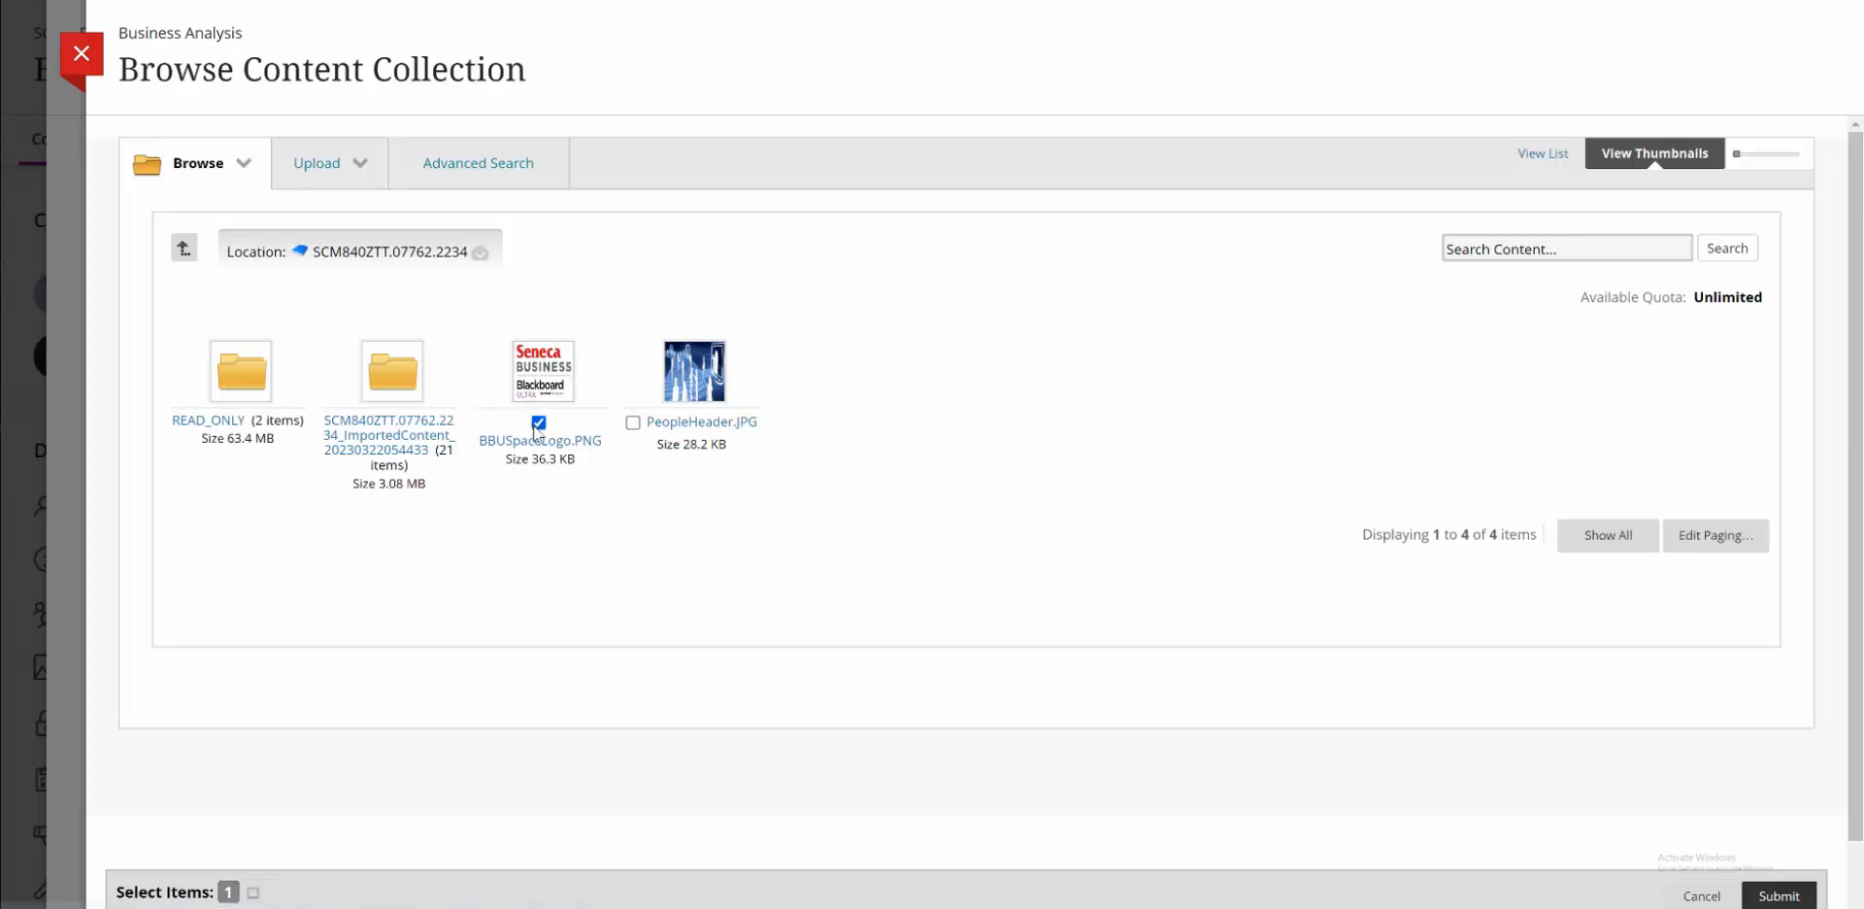
Insert BBUSpaceLogo.PNG from the Content Collection into the document with the alternative text "BB Ultra Help Logo" and the View only file option.
click(1780, 897)
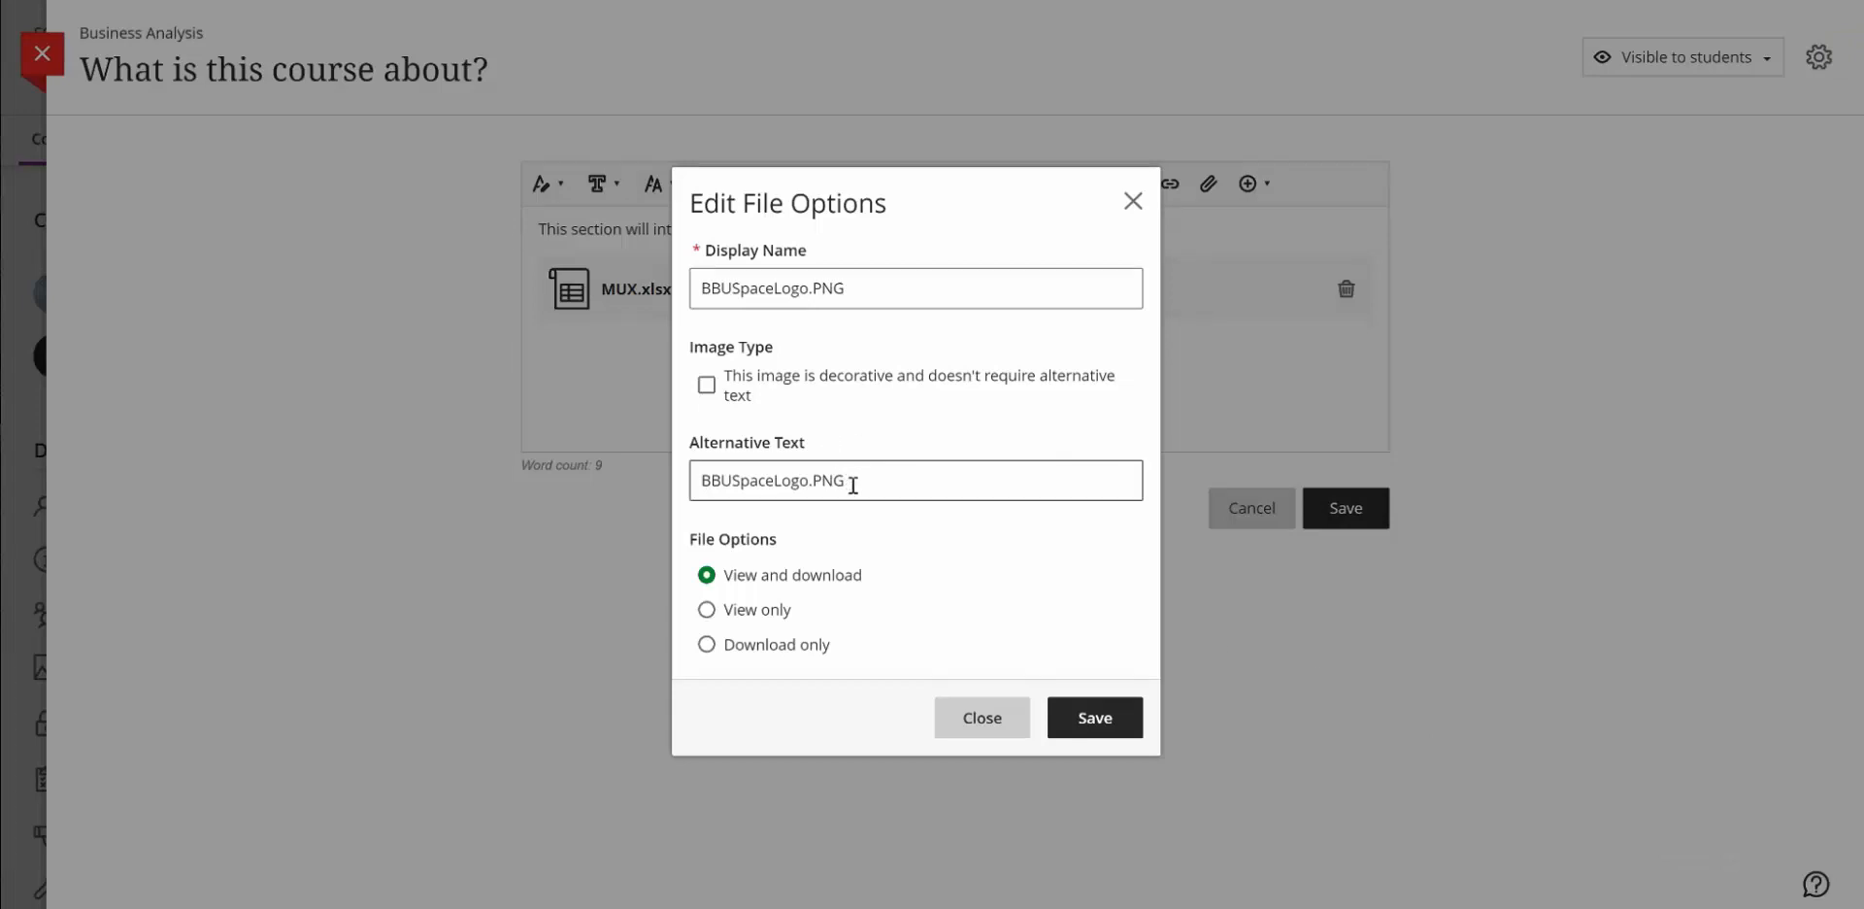
drag(853, 485, 639, 497)
key(BackSpace)
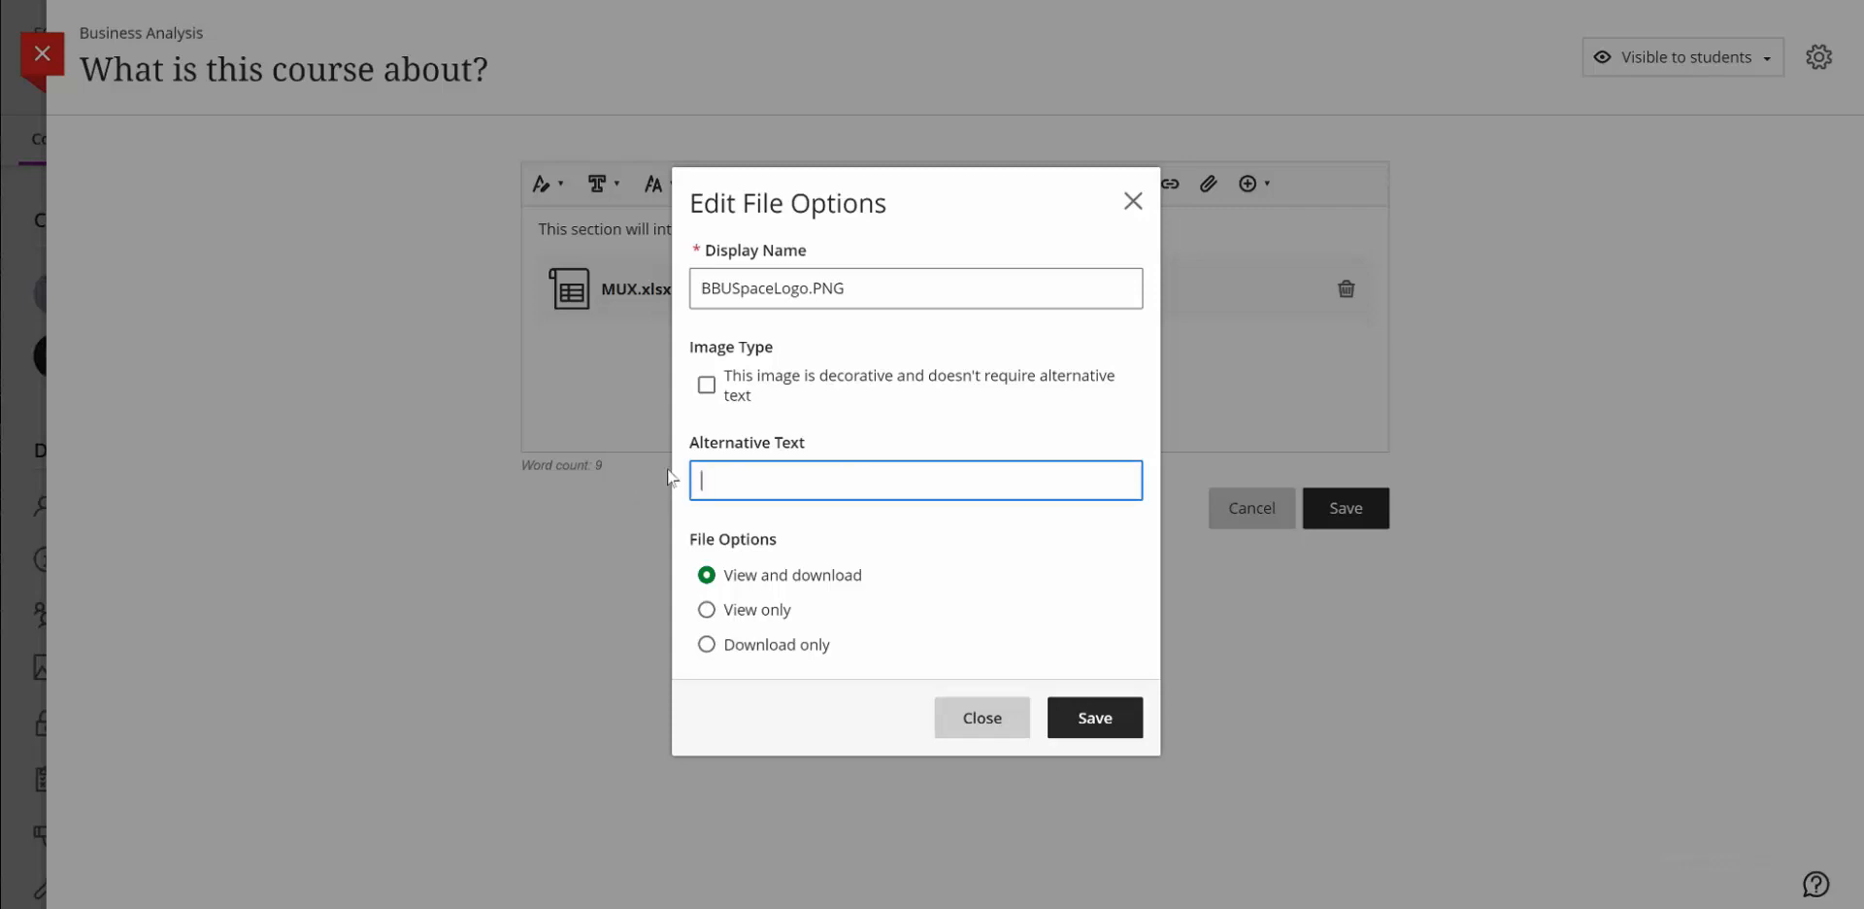
text(BB)
text(Ultra Help Logo)
click(707, 614)
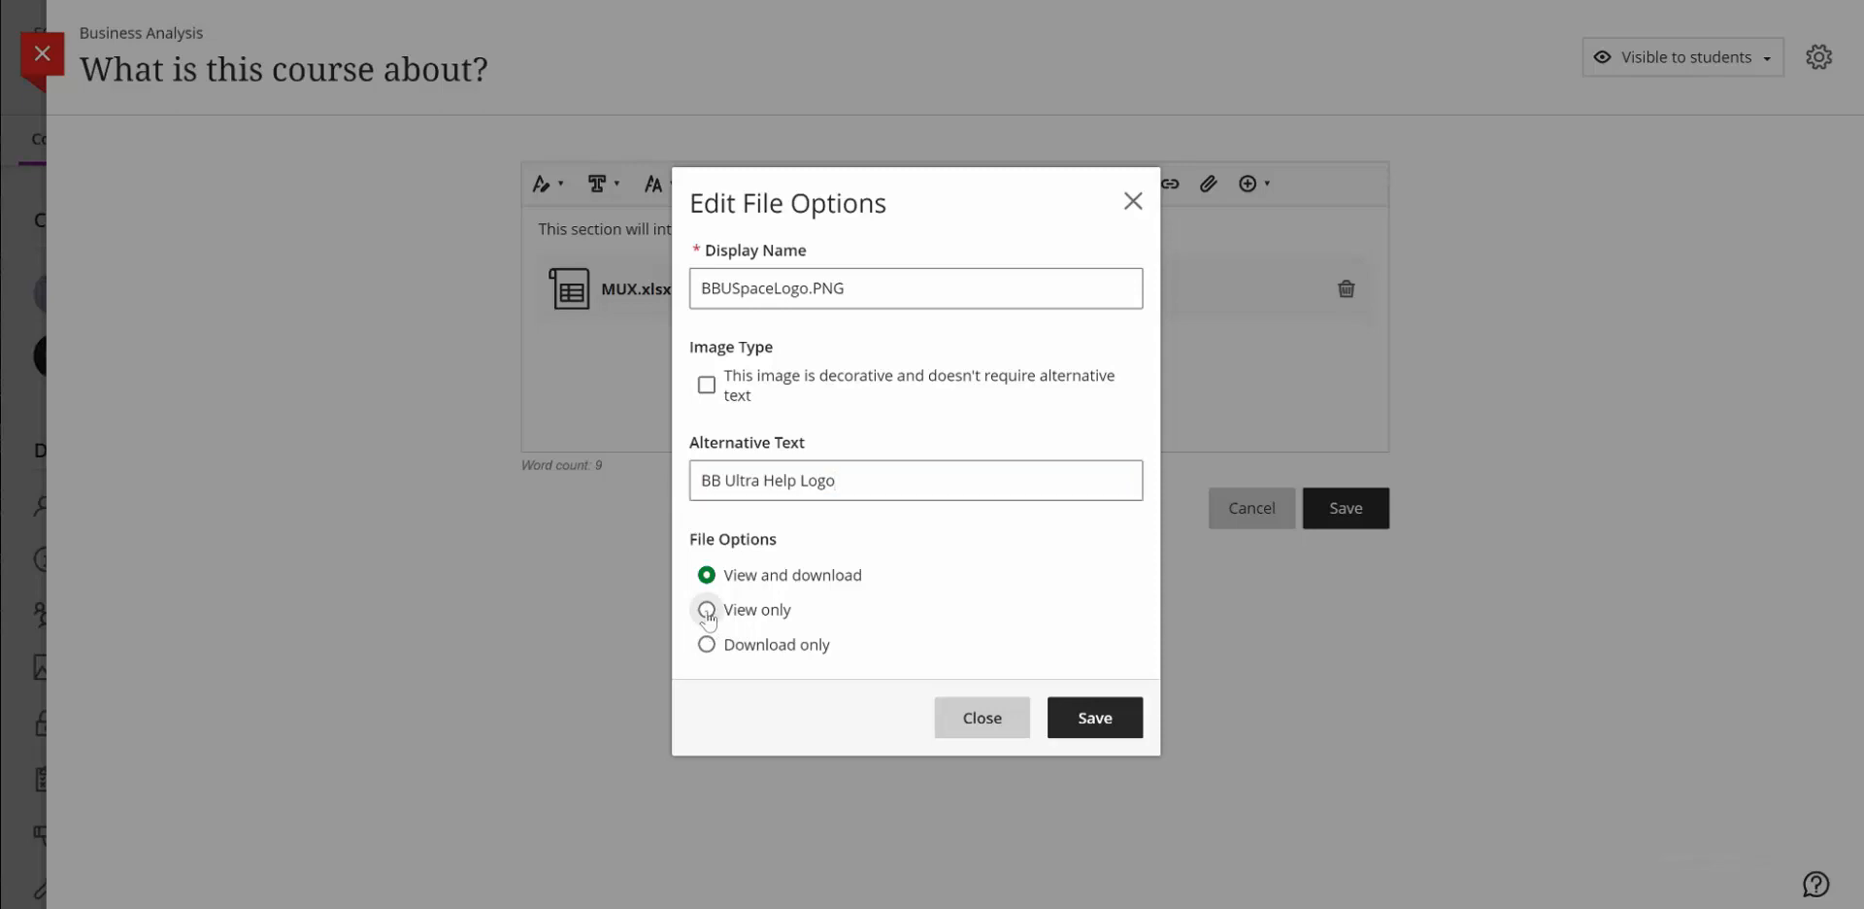
click(1117, 725)
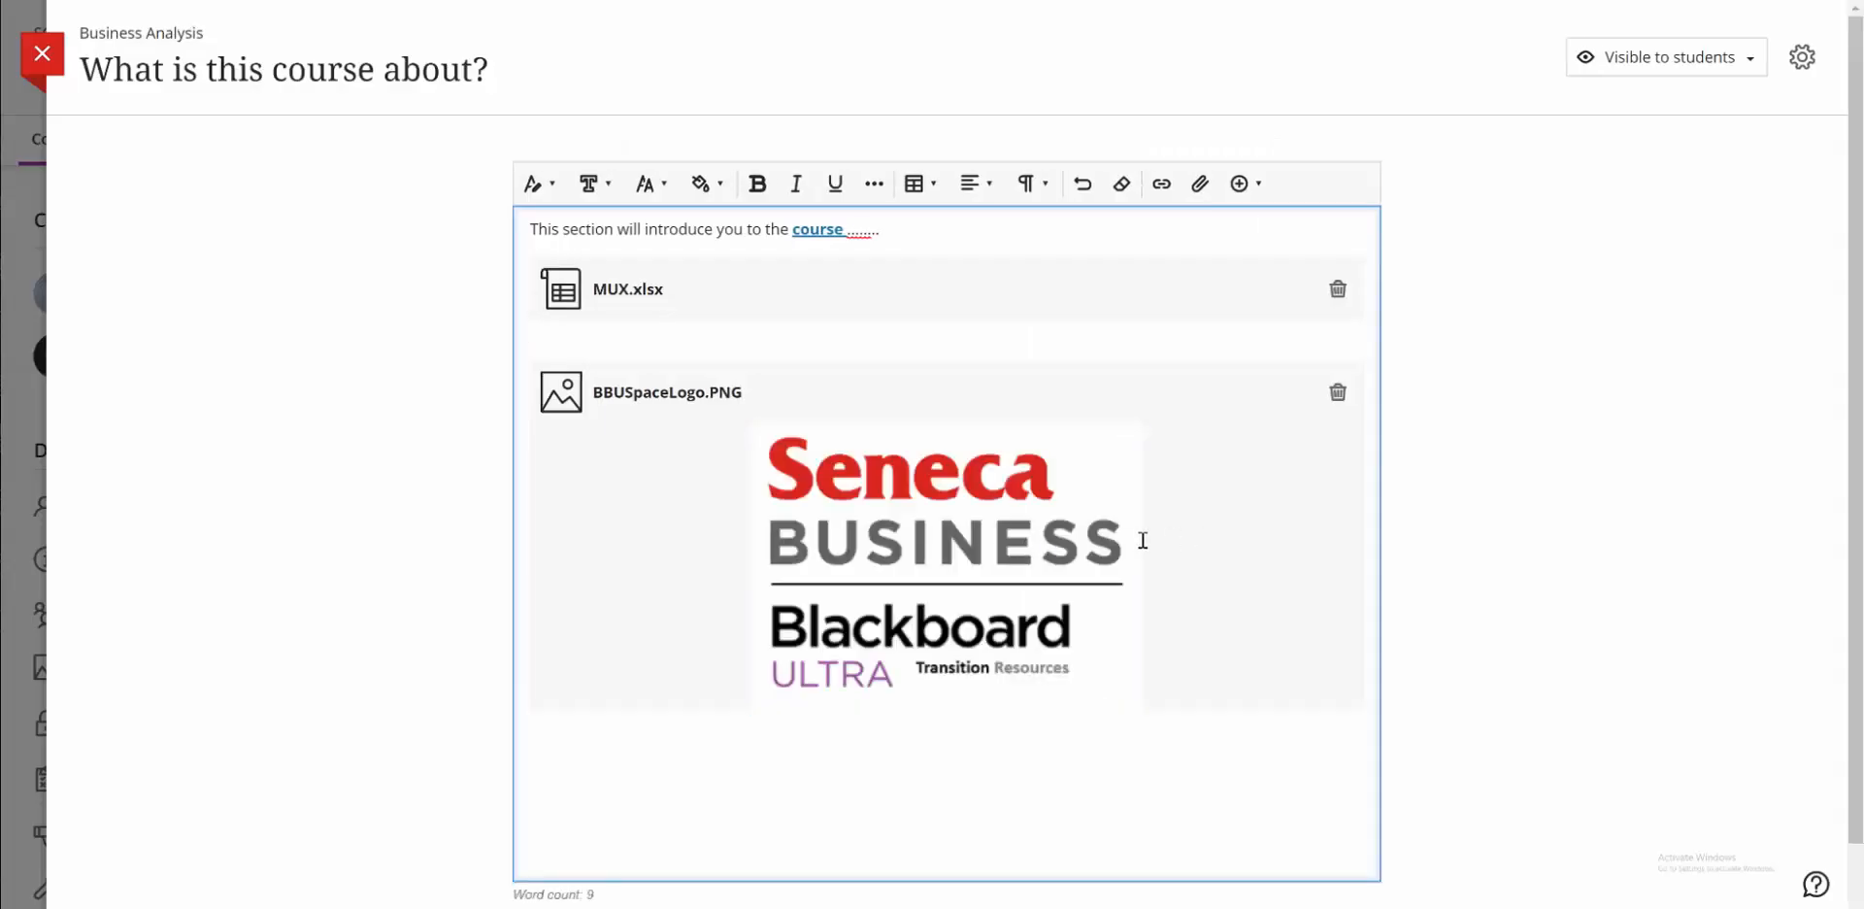
Review the inserted logo image's file options, close them without changes, and place the cursor below the image.
click(1010, 515)
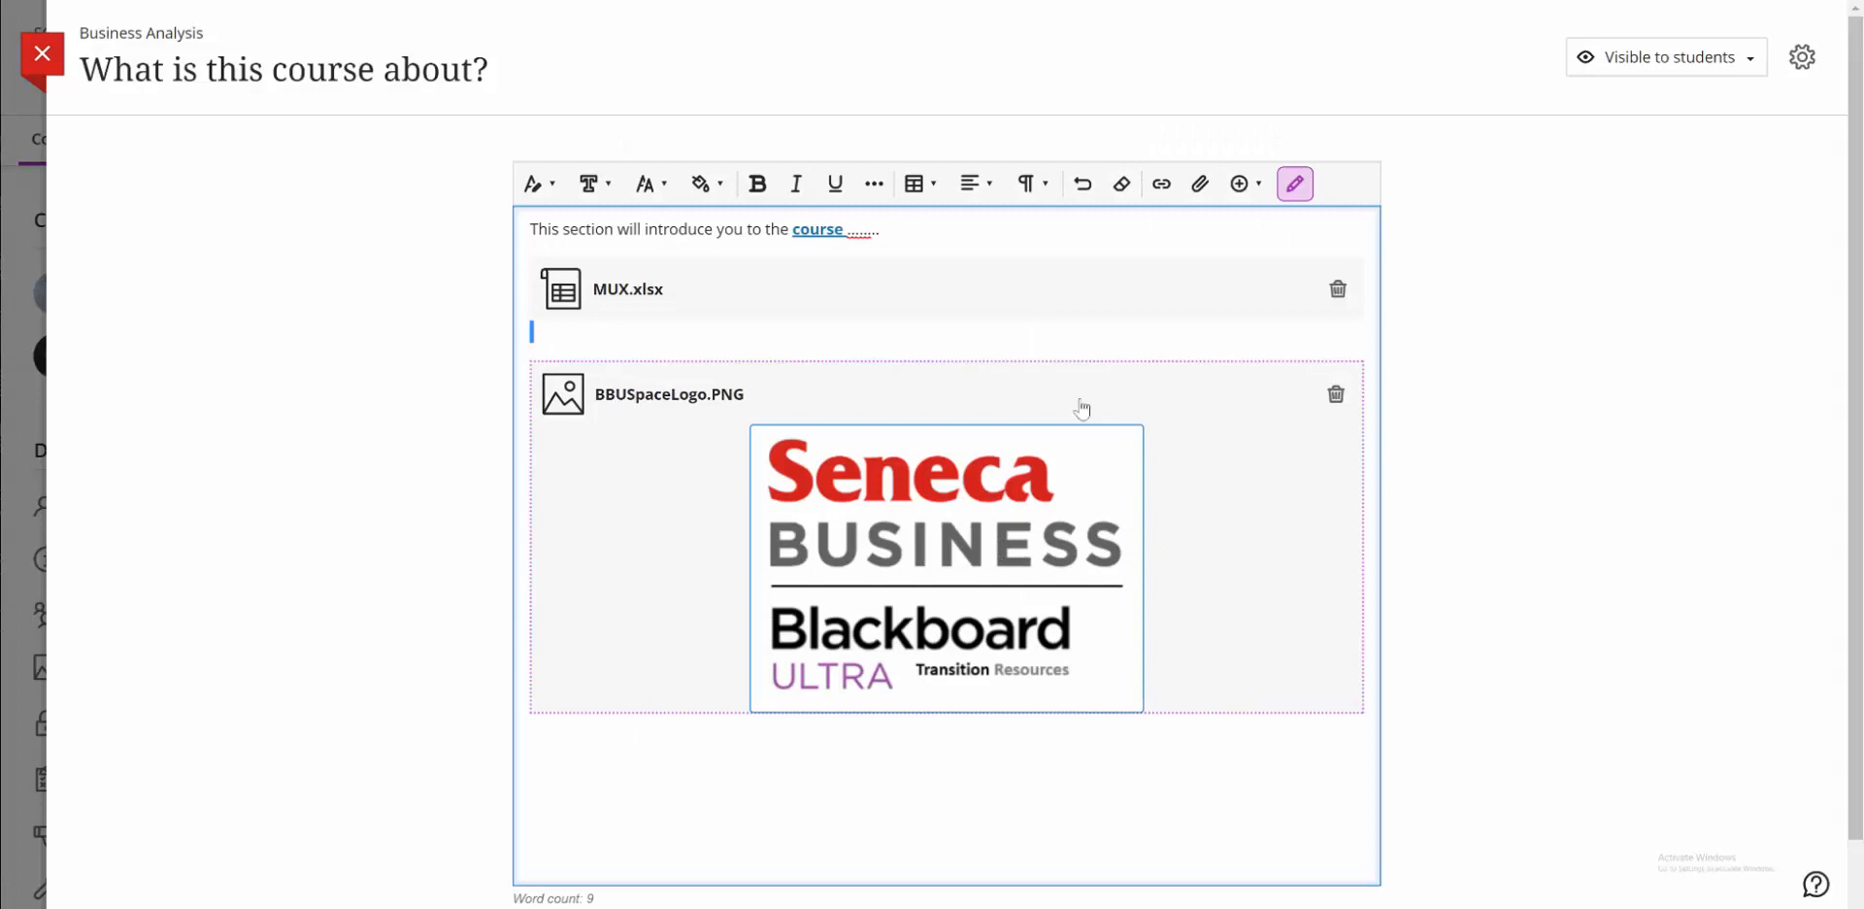
click(1296, 185)
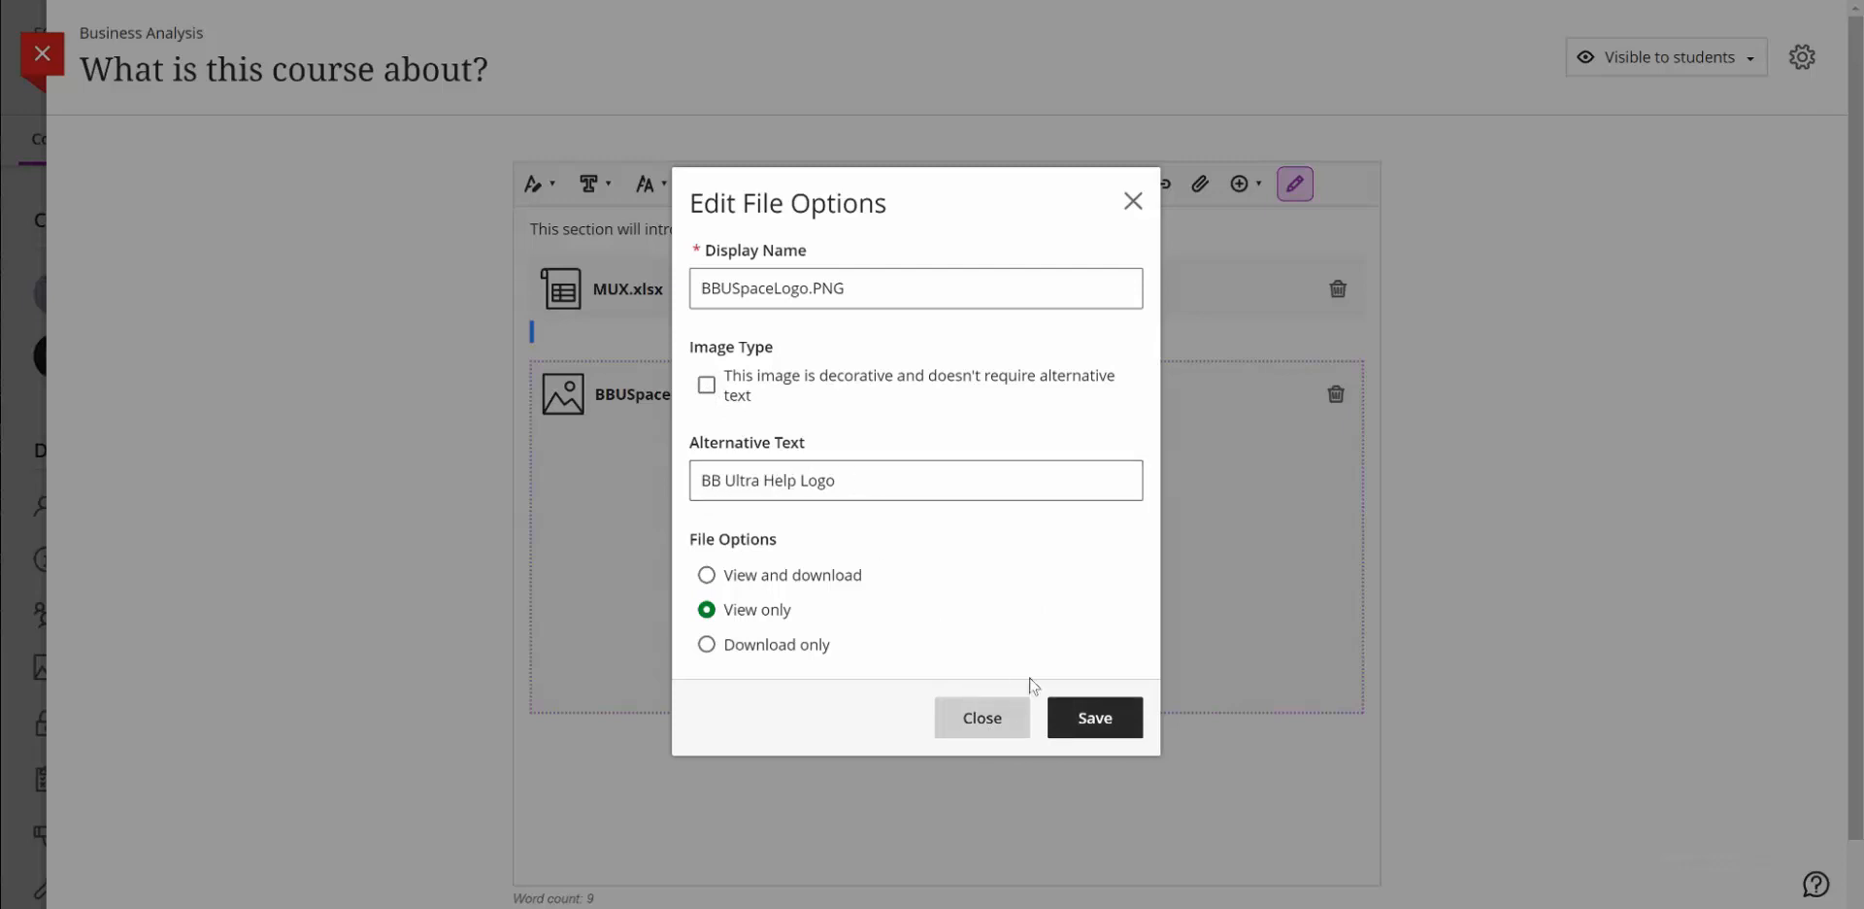
click(980, 718)
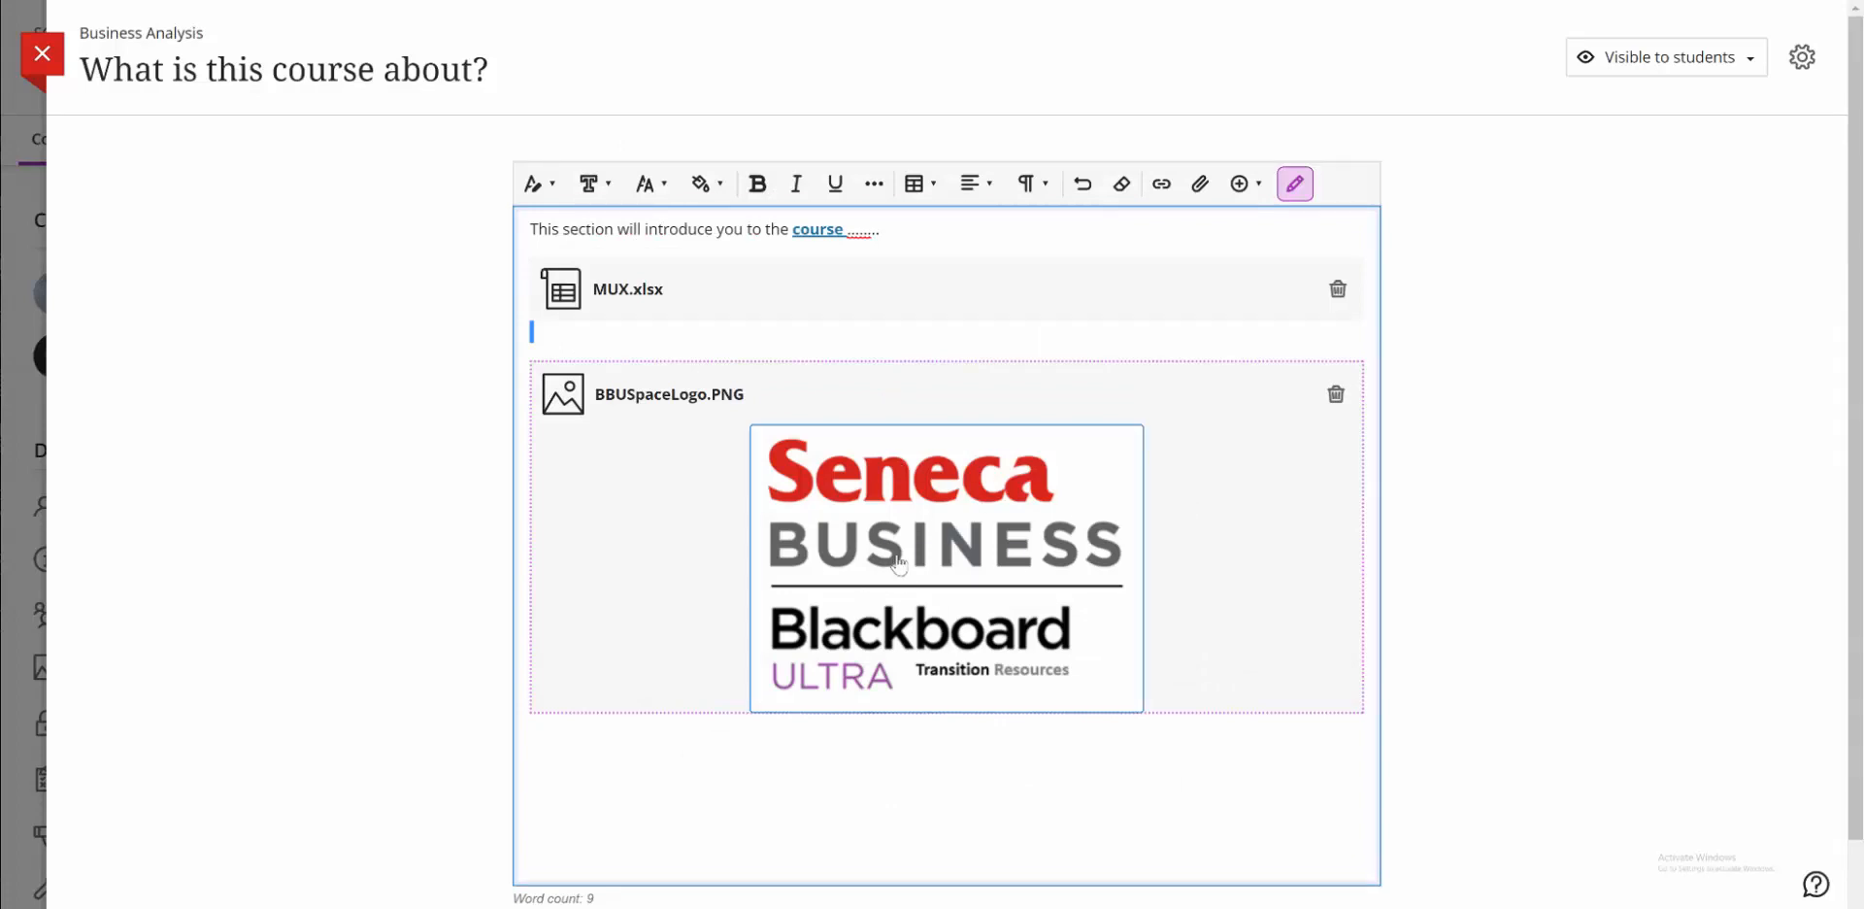
click(945, 750)
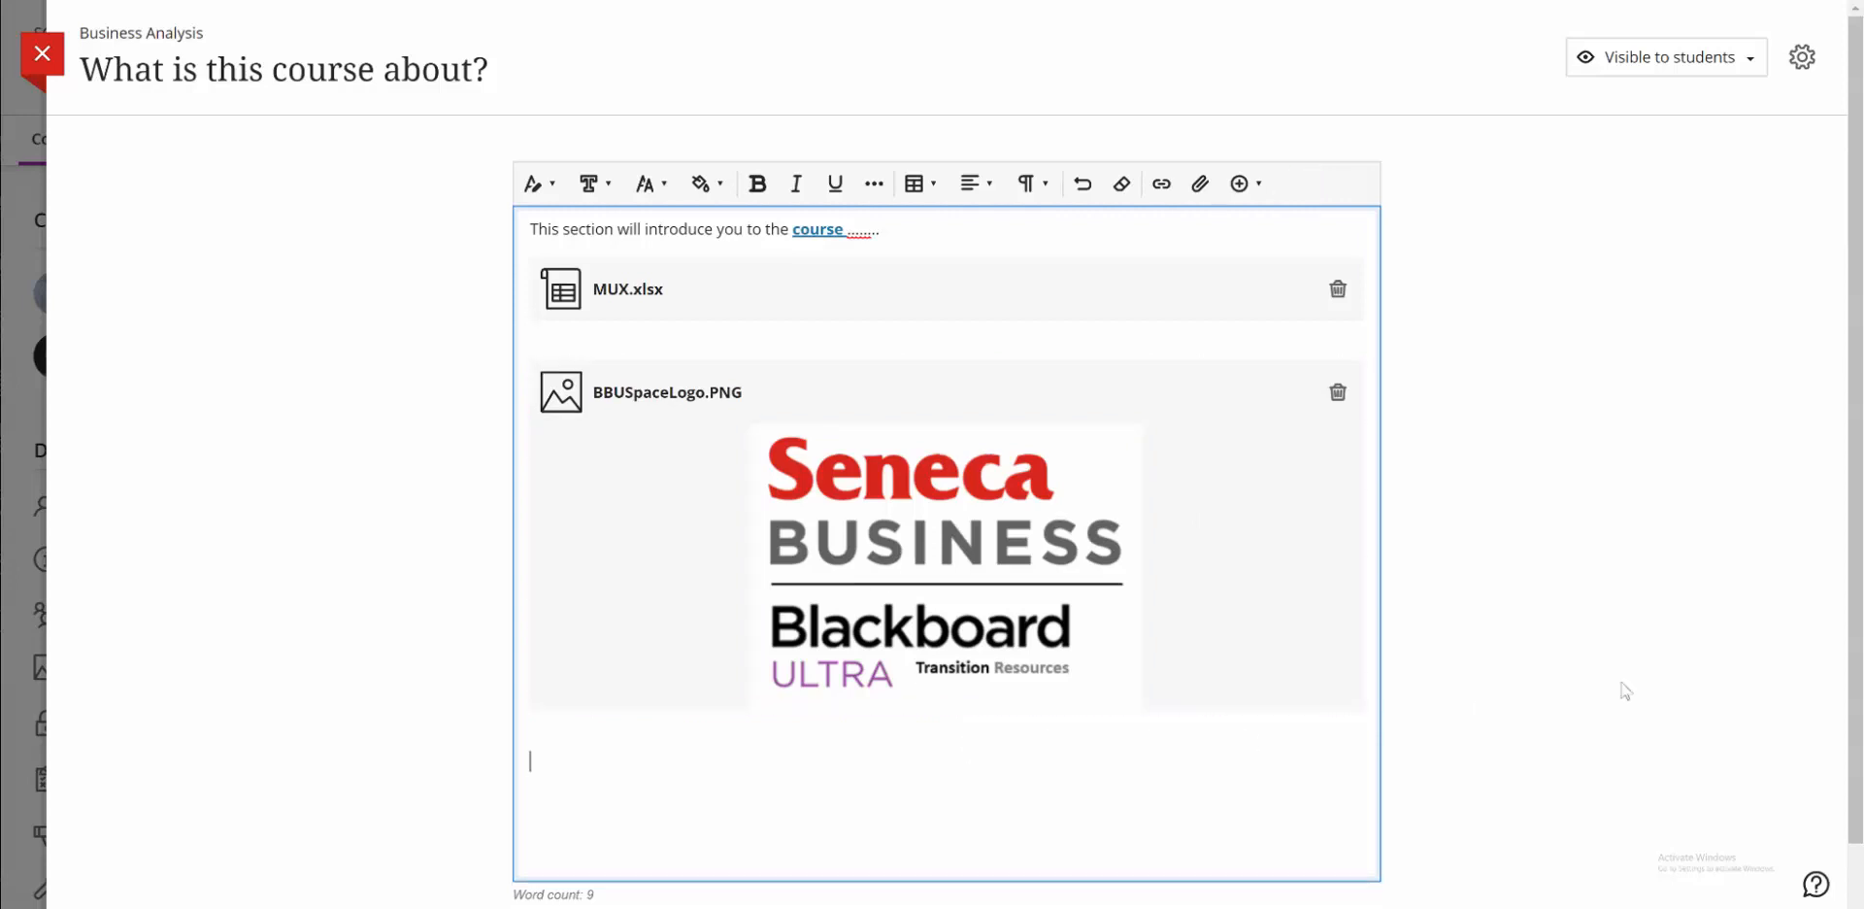
Save the "What is this course about?" document and return to the Business Analysis course content.
scroll(1655, 676, down, 1)
click(1336, 868)
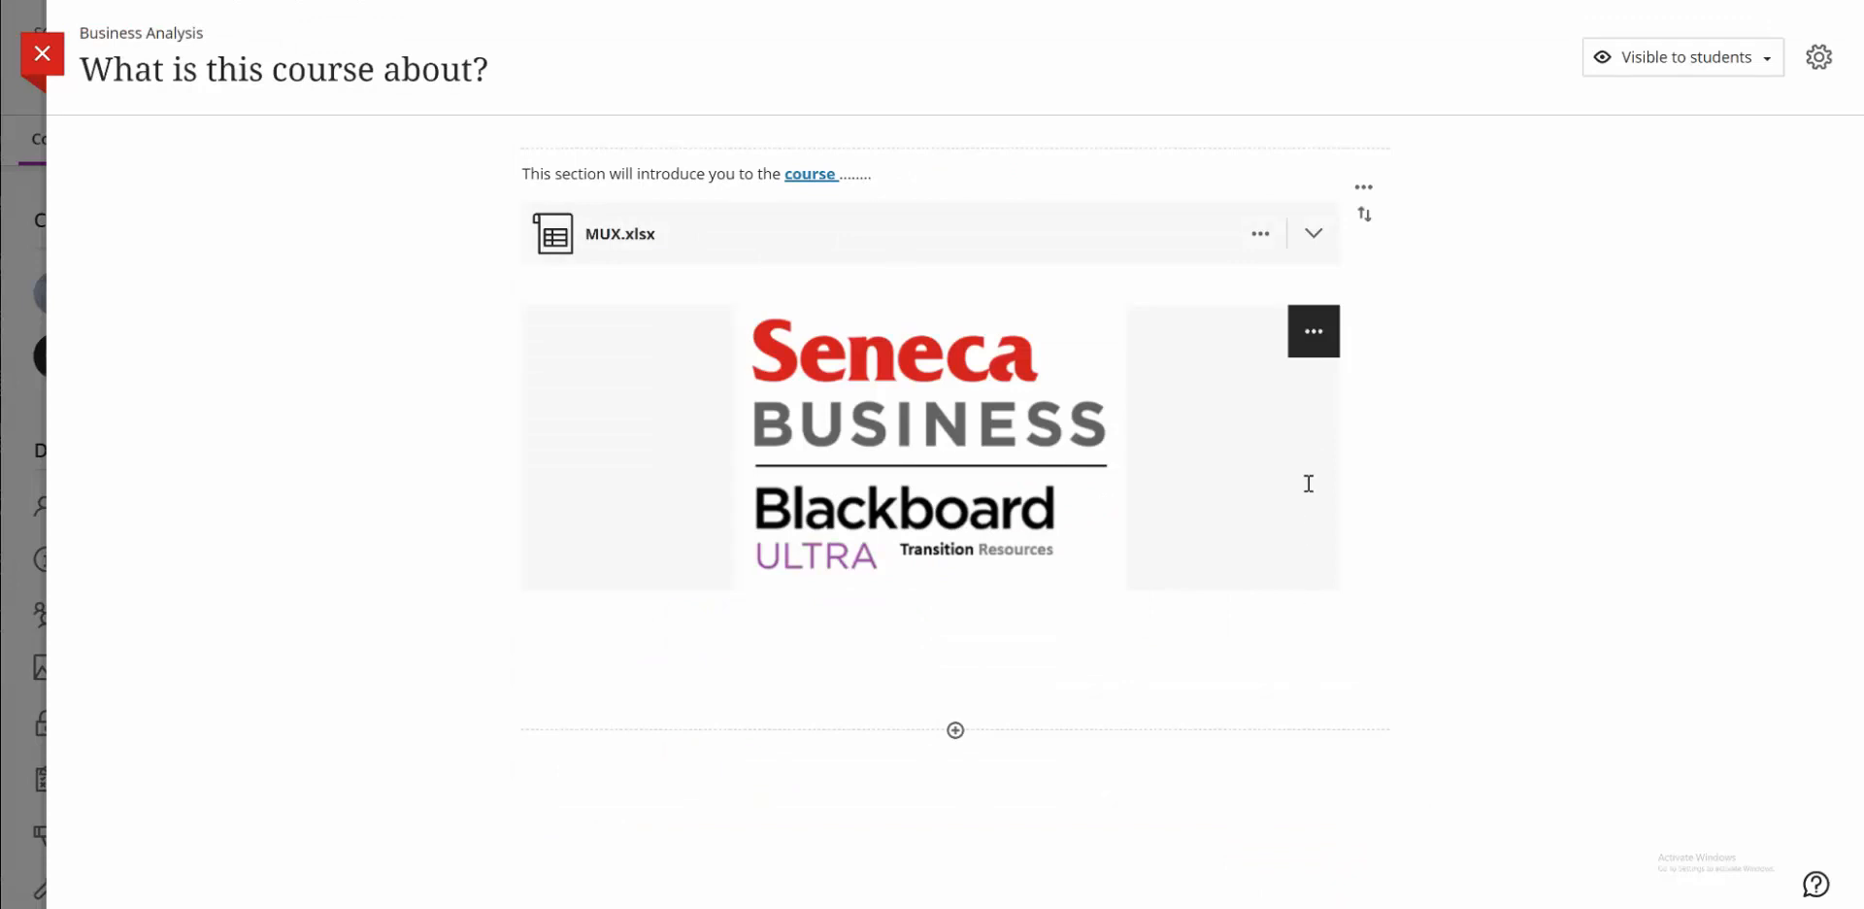
click(58, 70)
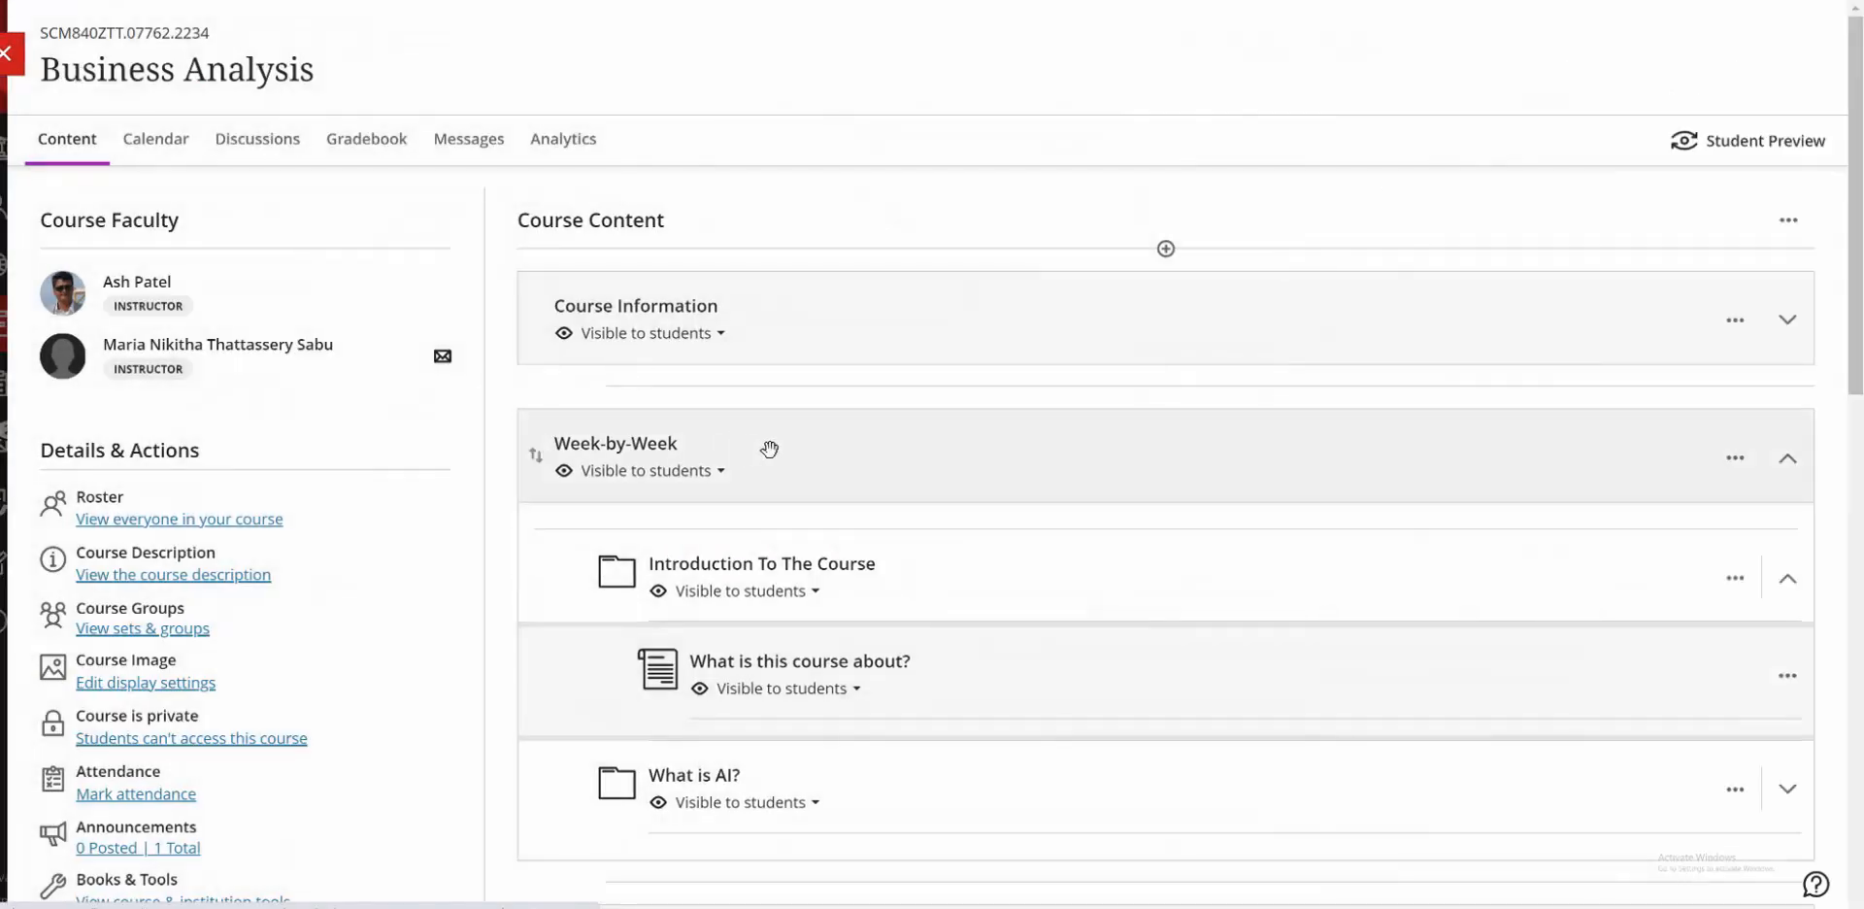
Start a new link item below the "What is this course about?" document in the Week-by-Week module's Introduction To The Course folder.
click(905, 470)
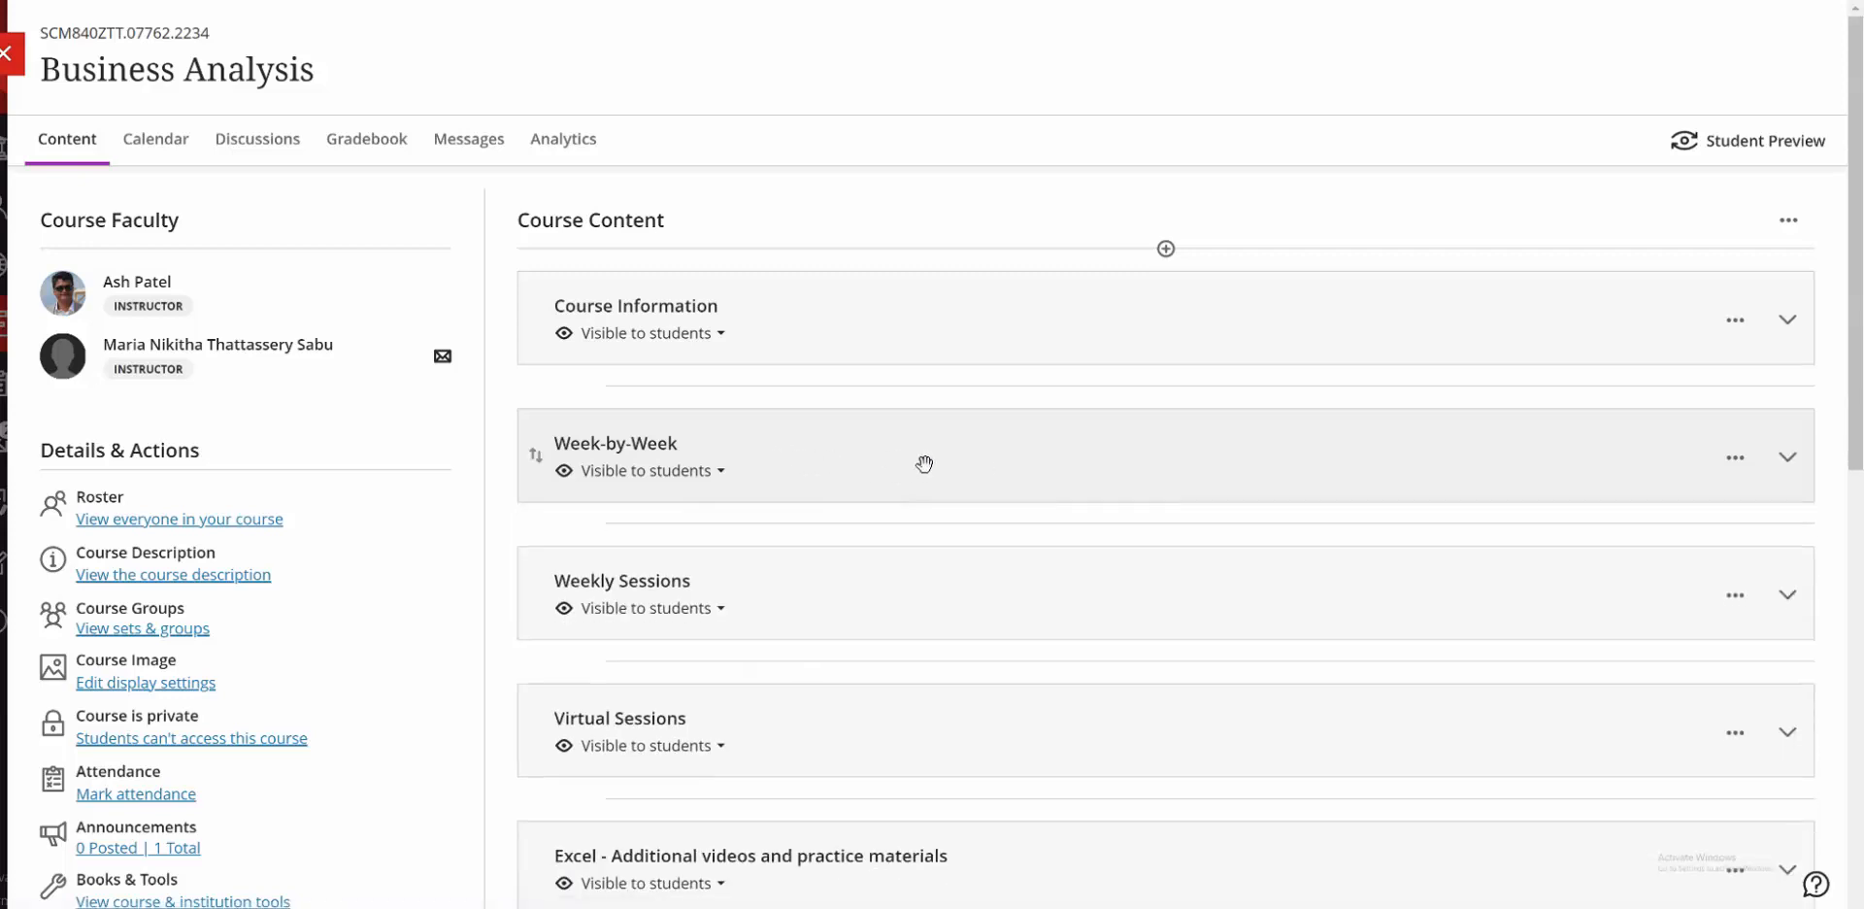
click(924, 463)
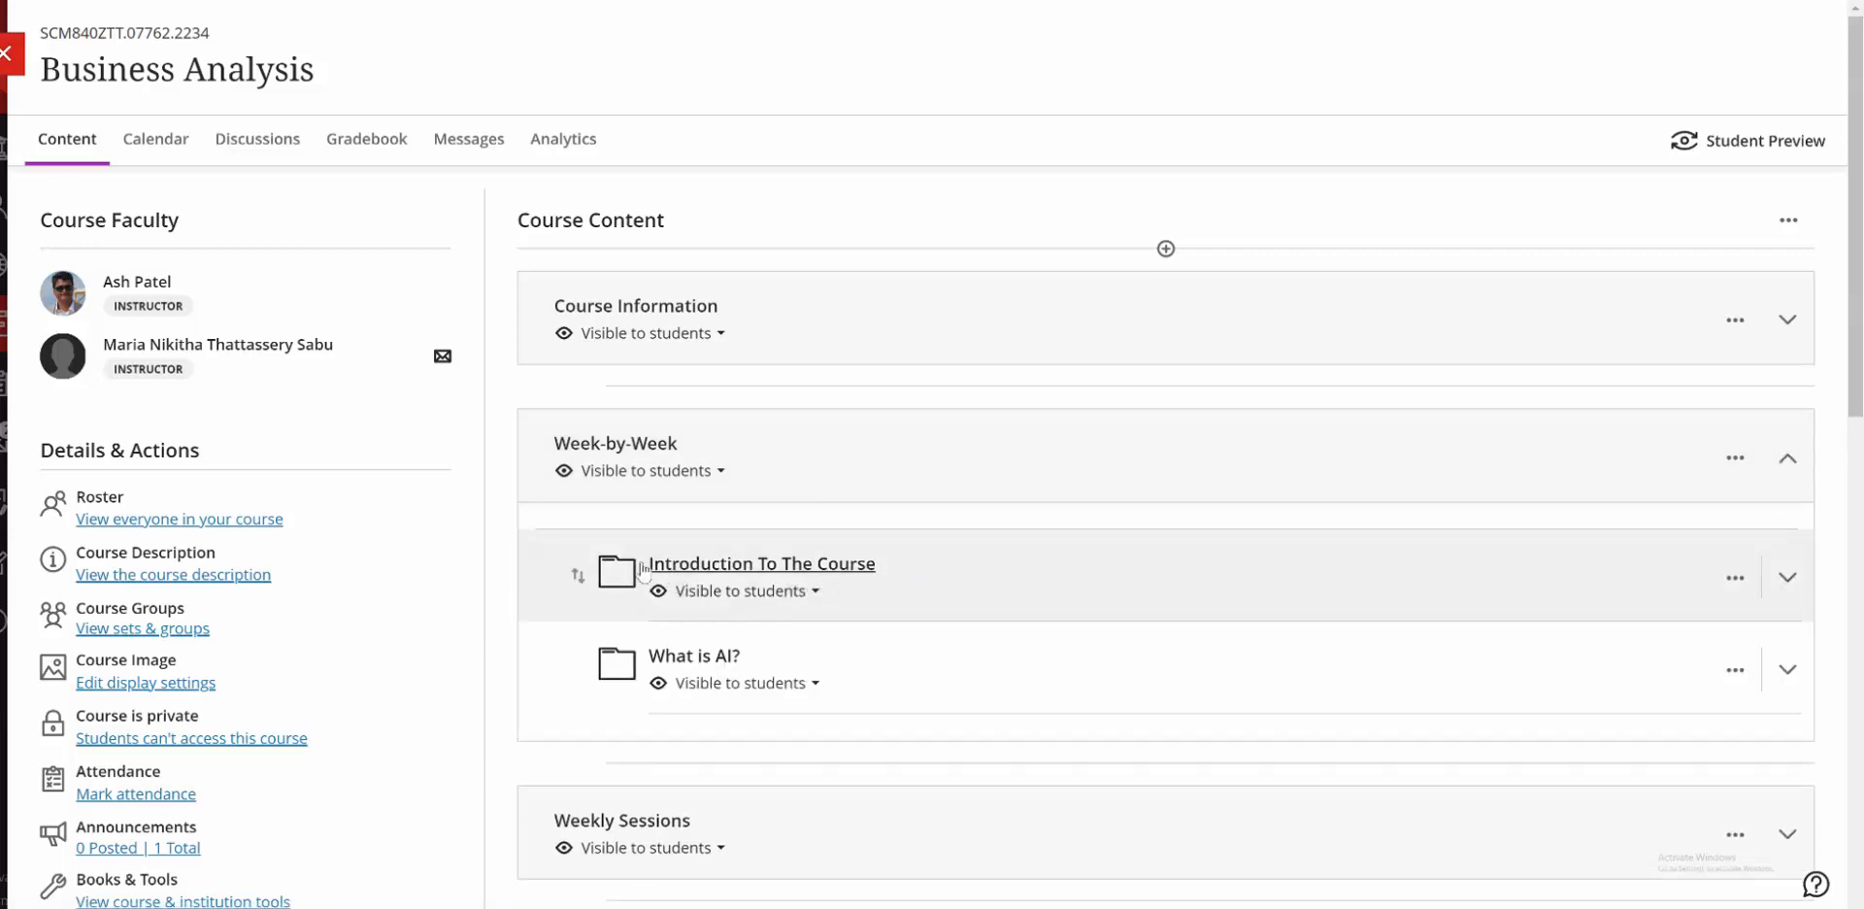
click(1010, 566)
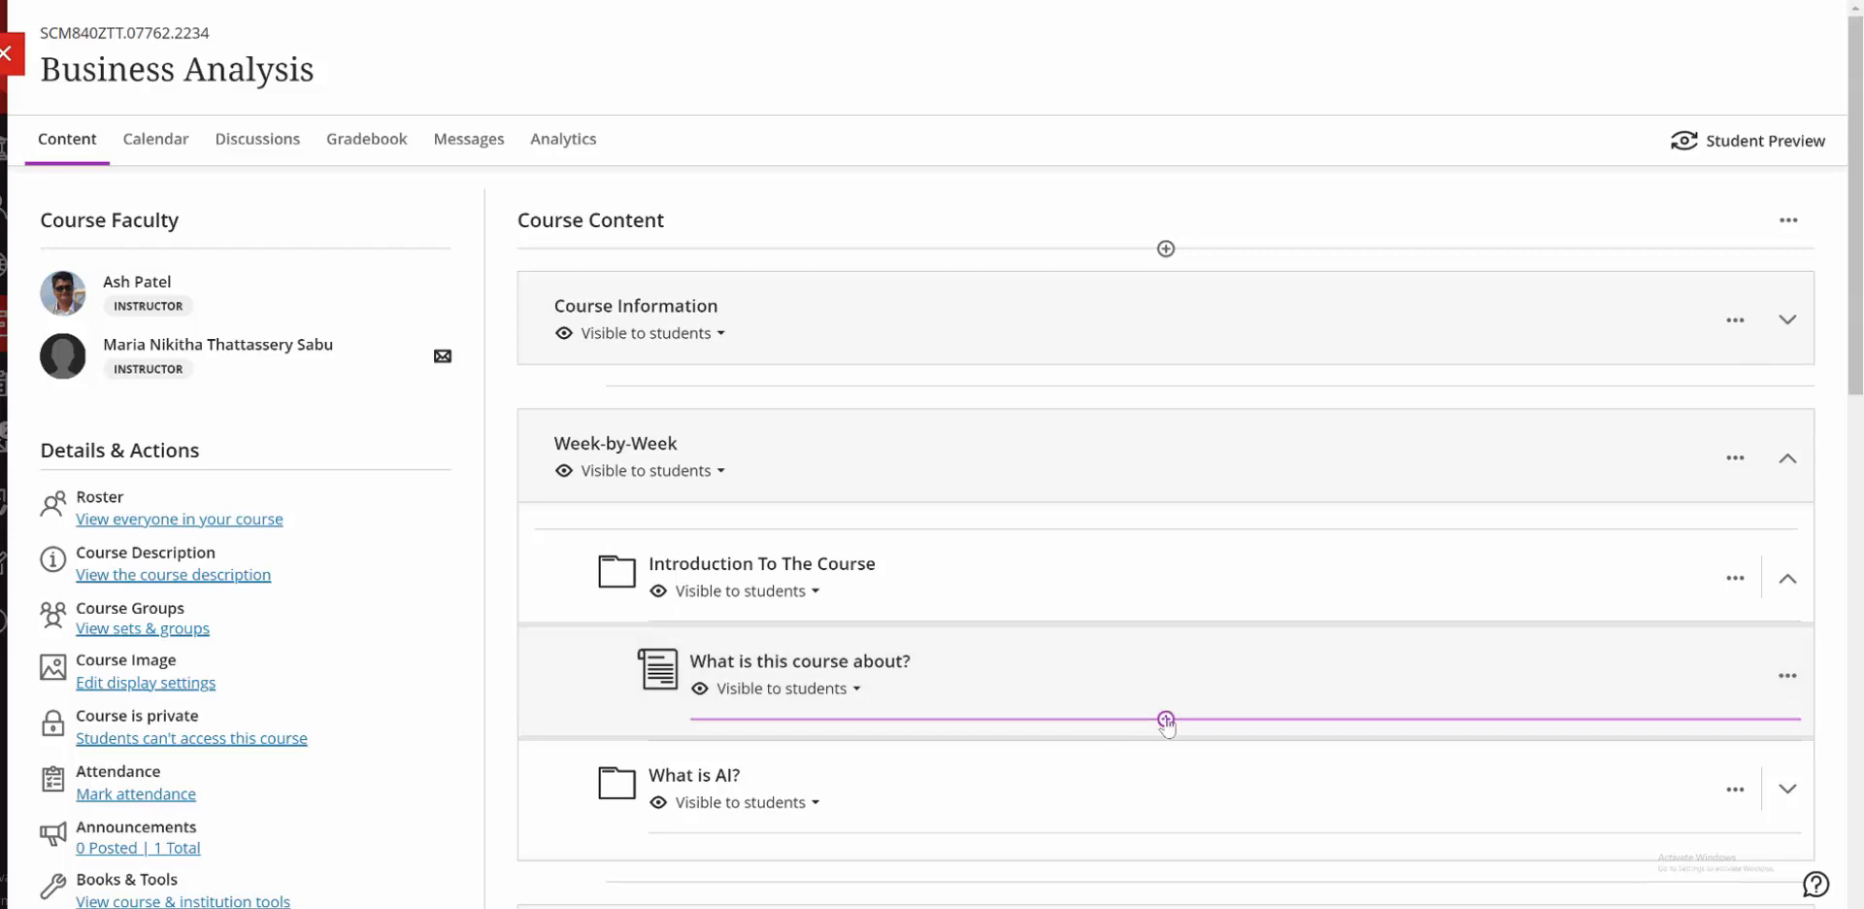
click(1166, 719)
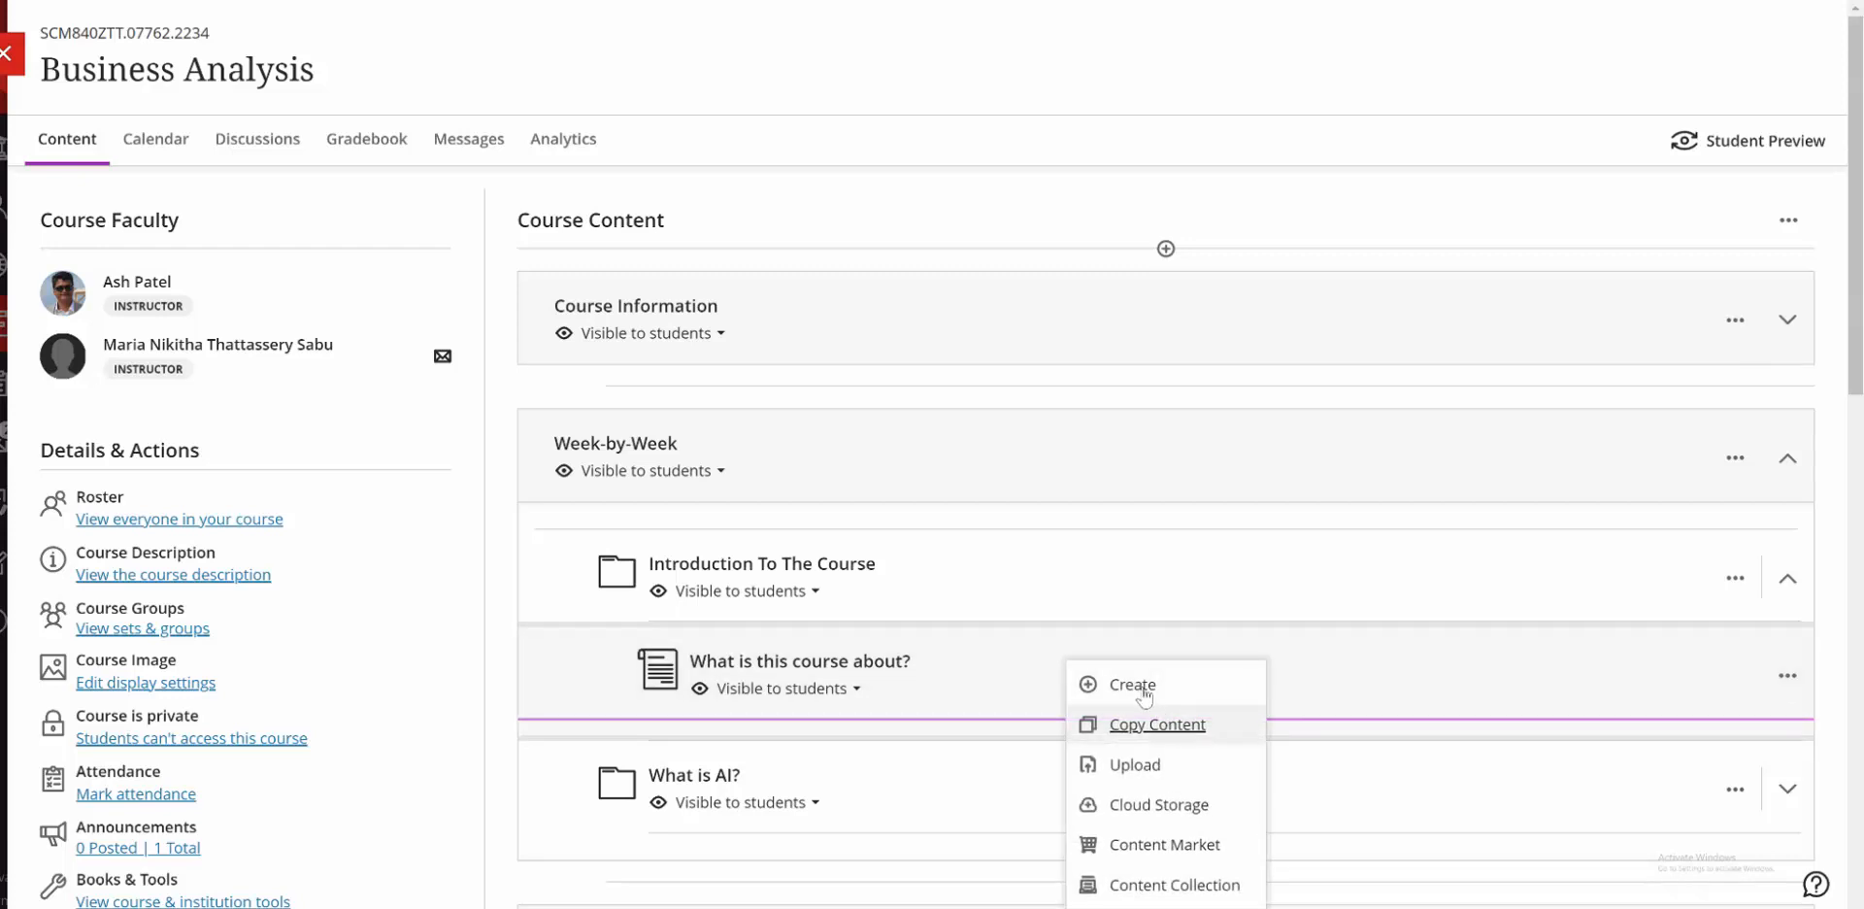
click(1143, 695)
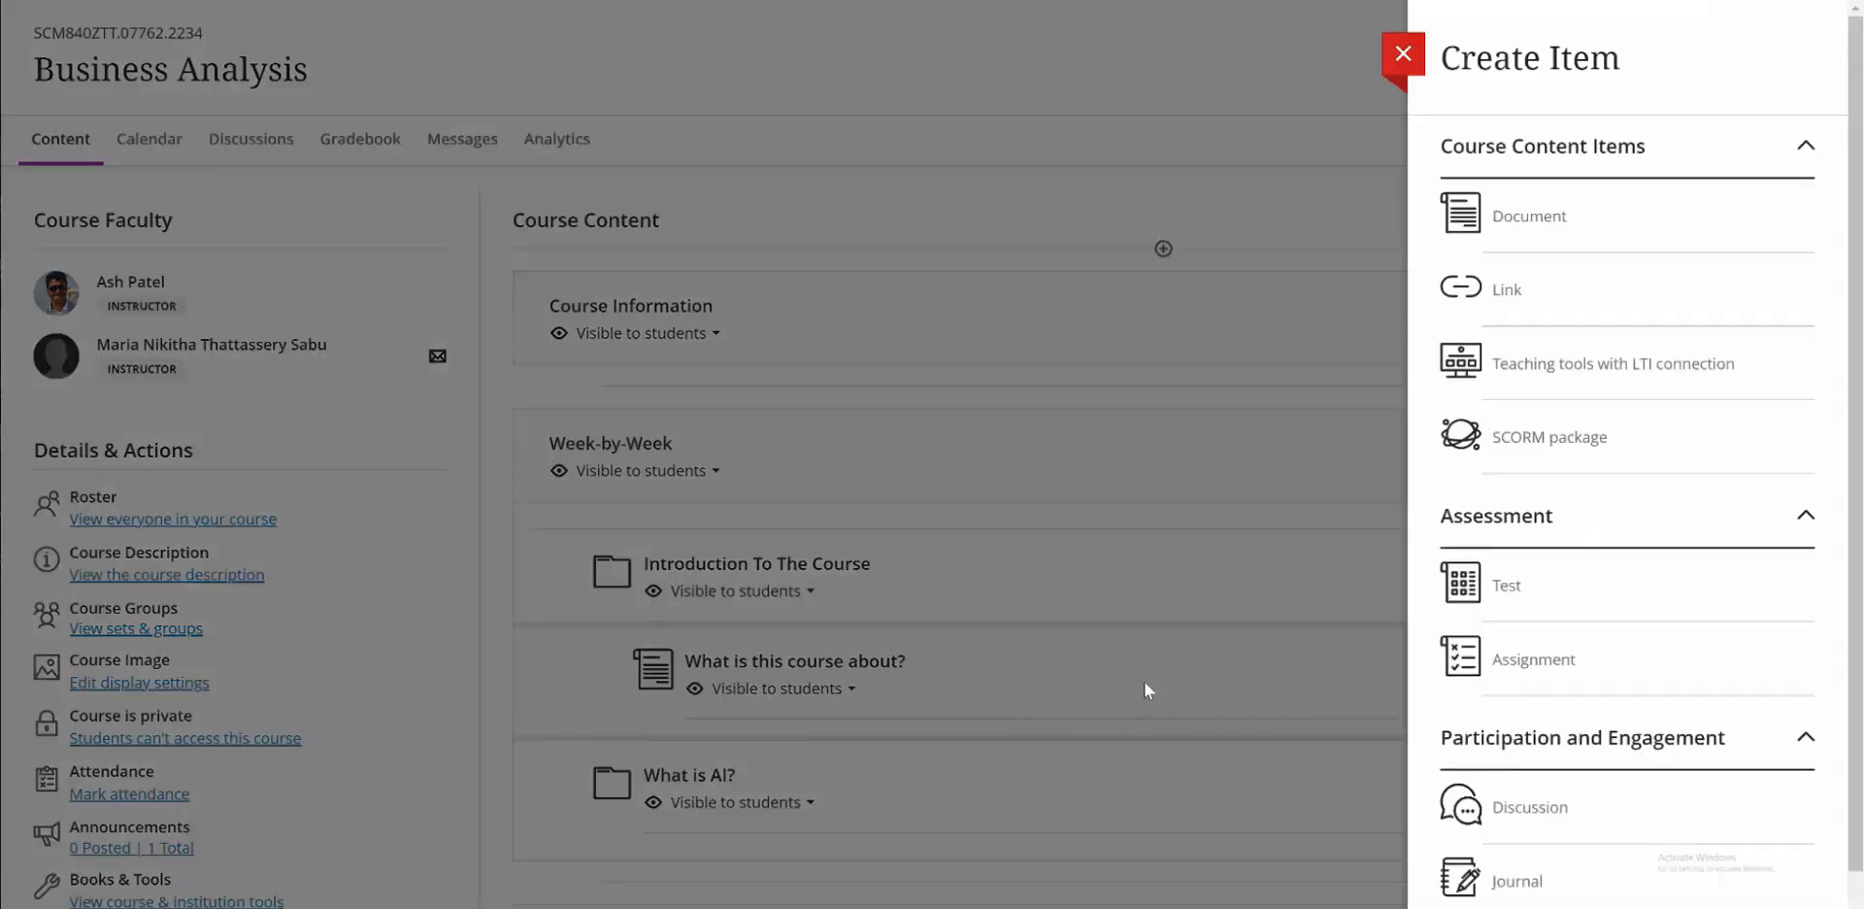
click(1506, 290)
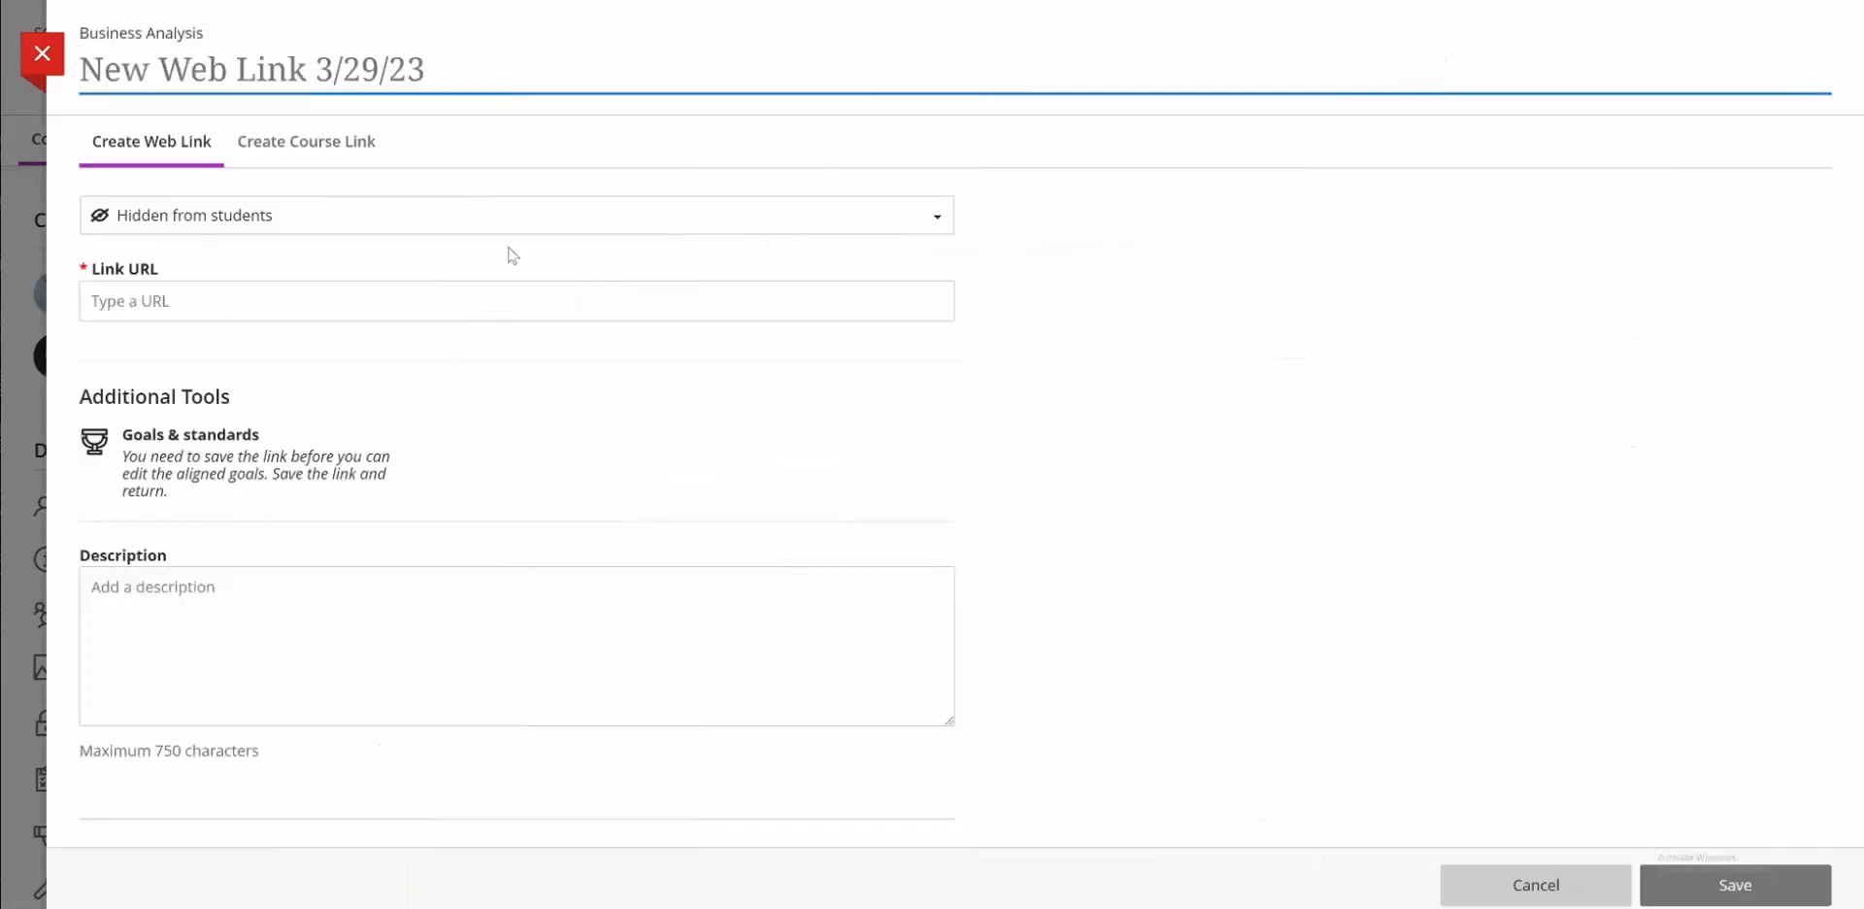
click(487, 229)
click(450, 256)
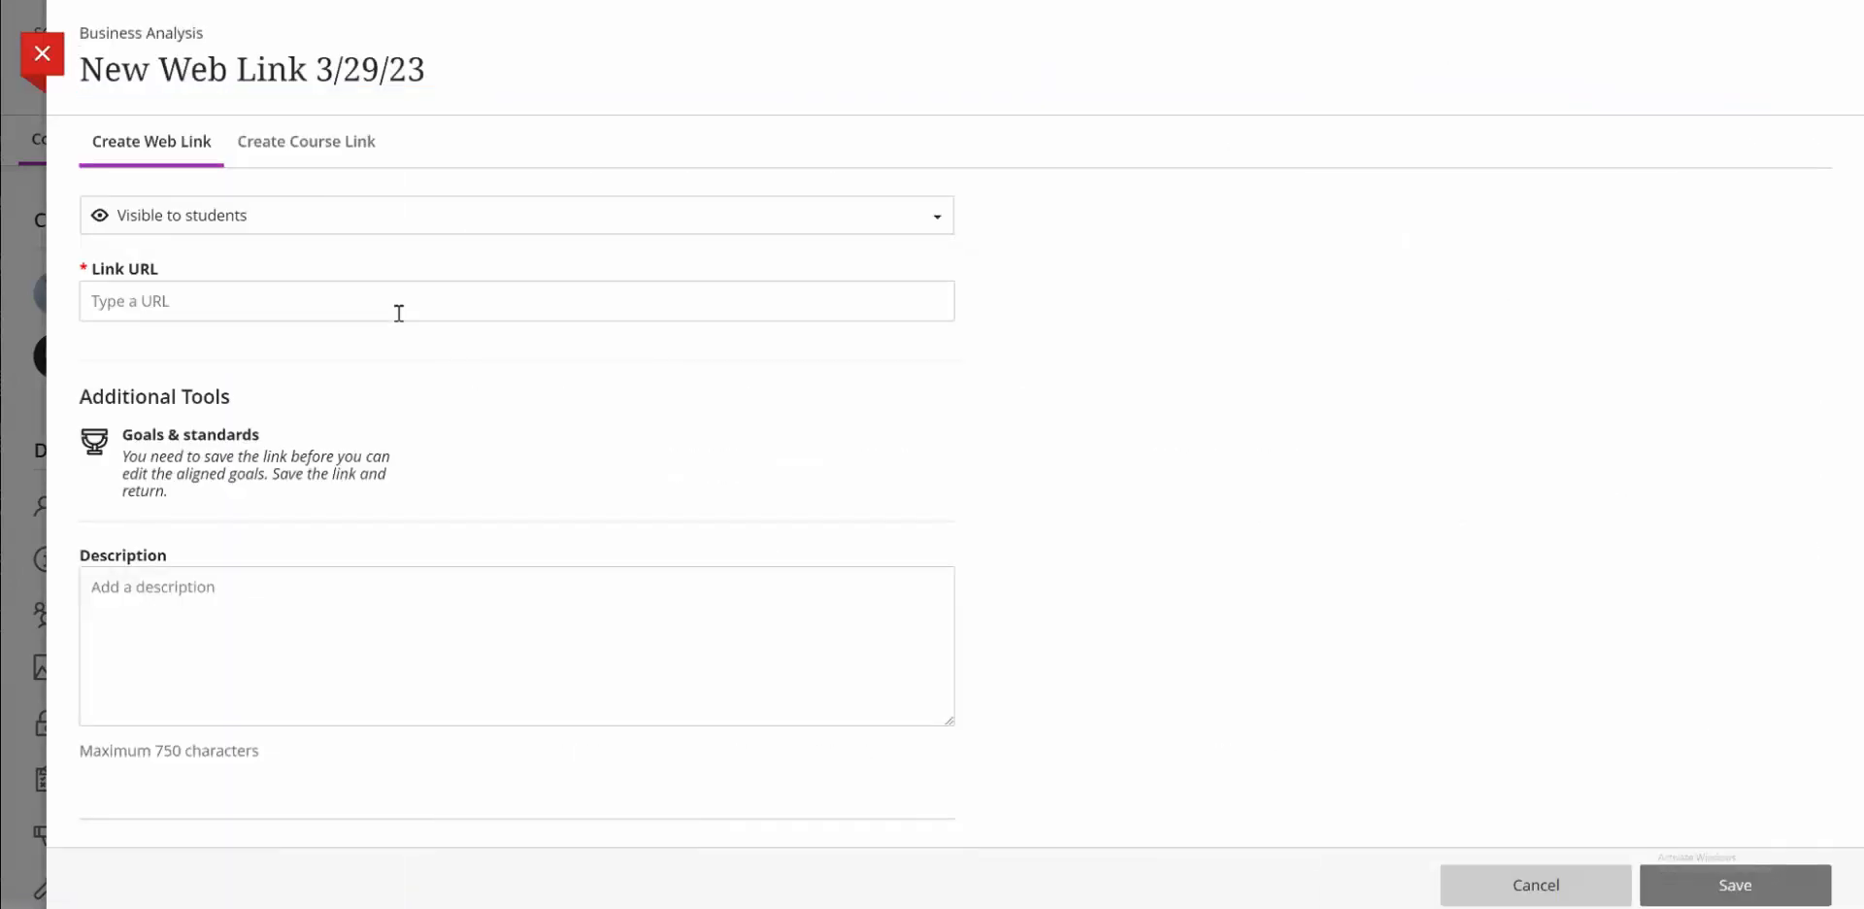
click(416, 296)
text(http://www.)
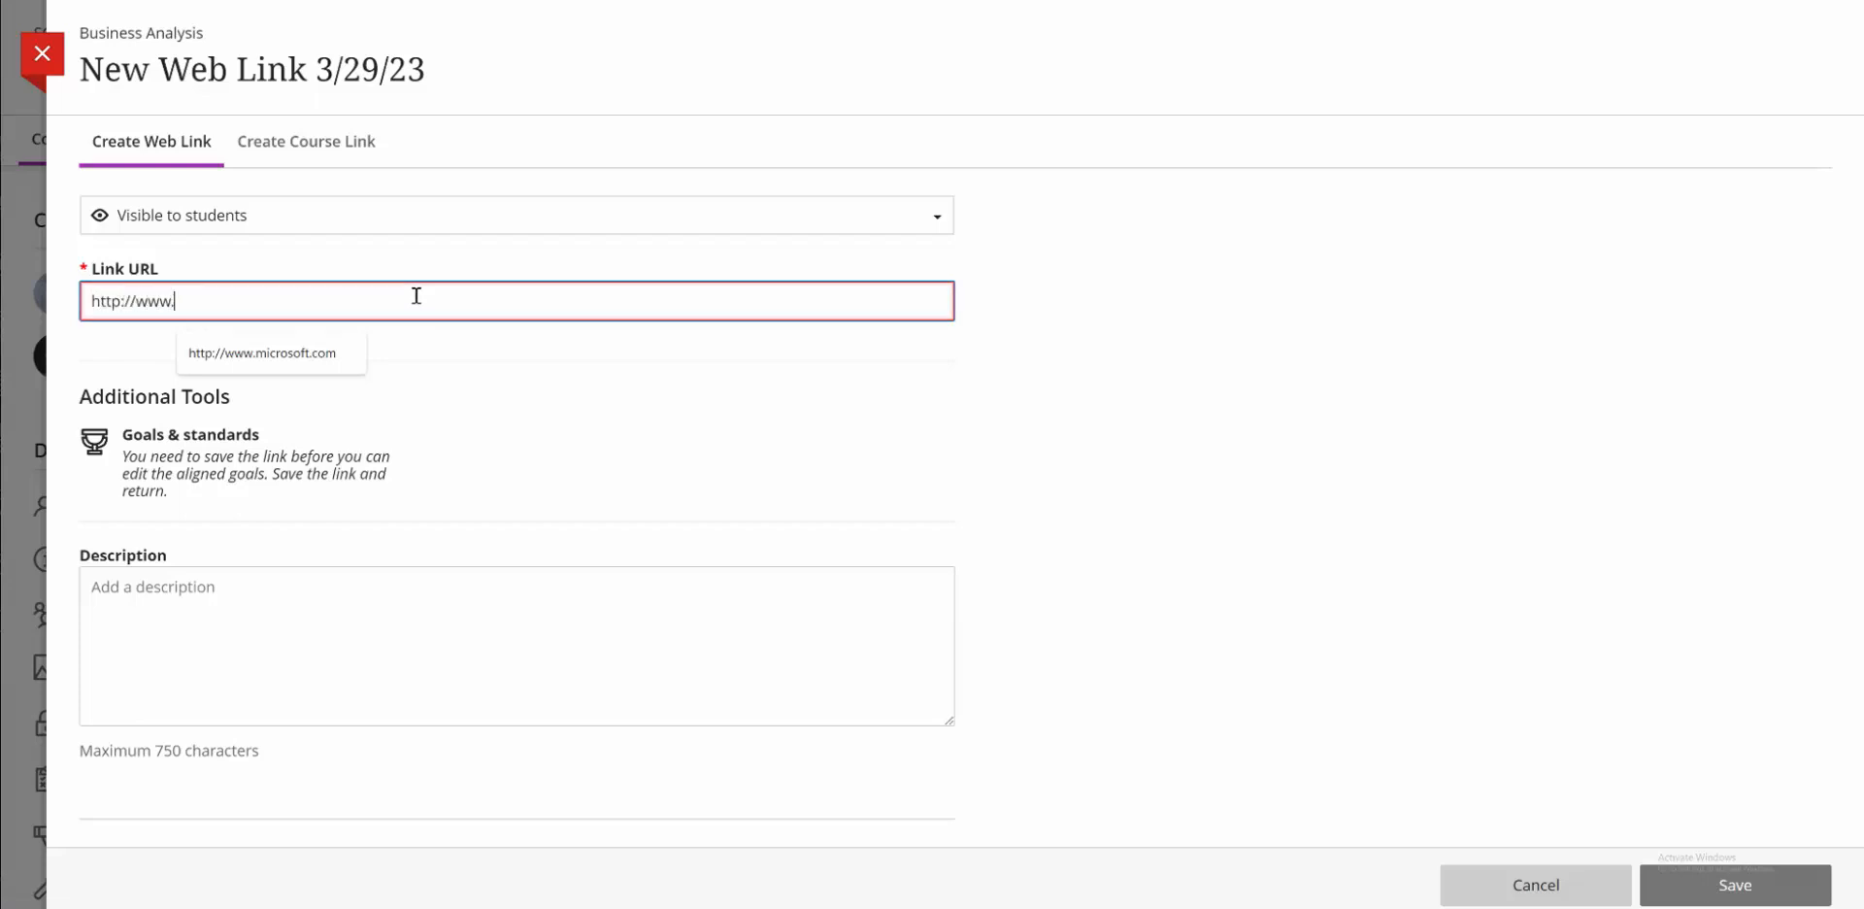
text(thiscours)
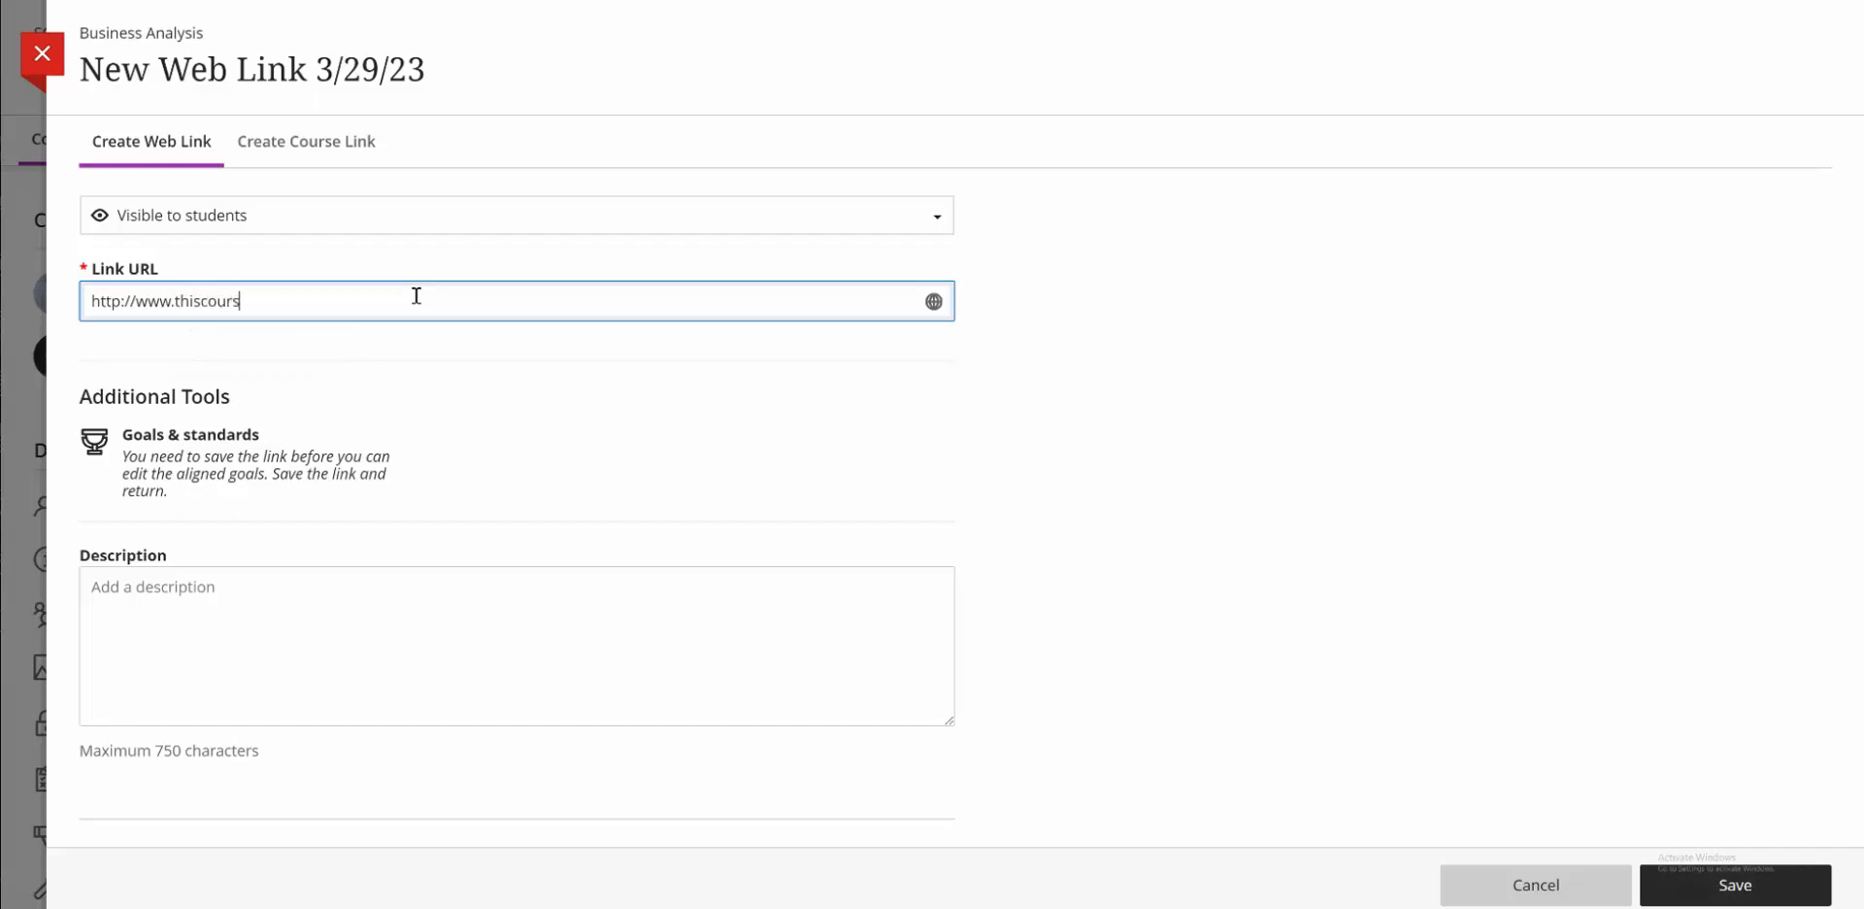
text(e.net)
Add the description "This link will provide great resources...." to the web link and save it.
click(539, 580)
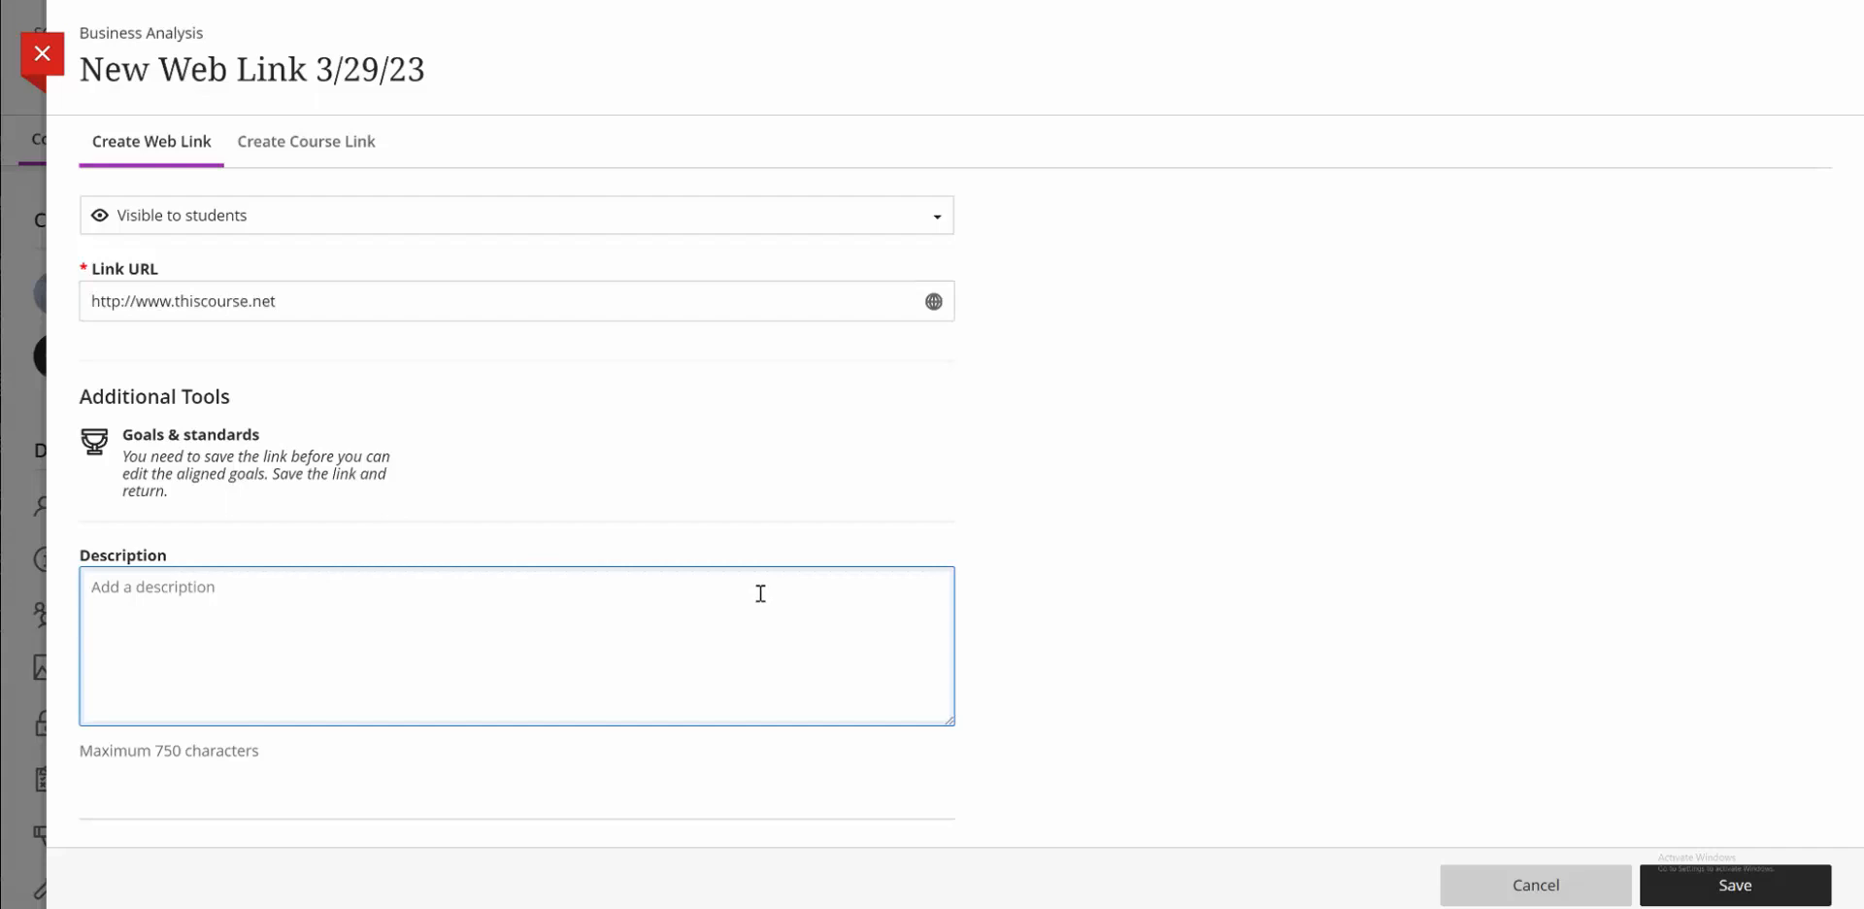
text(This link will provide greatr r)
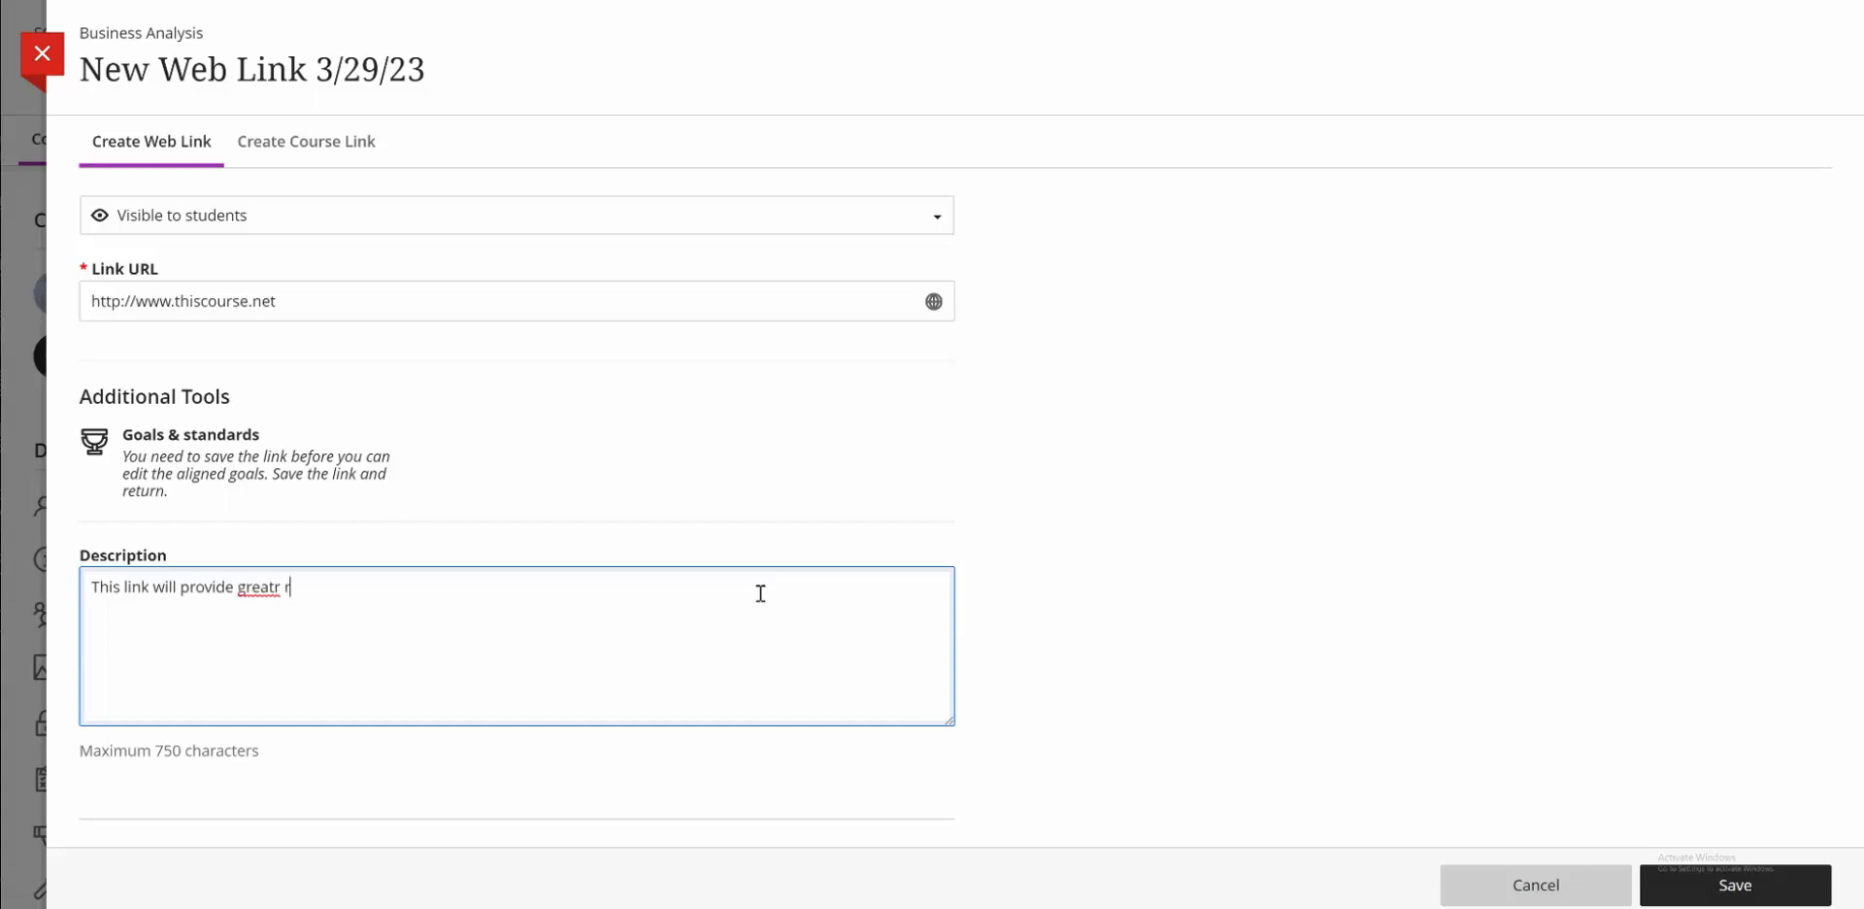
text(resources....)
click(1749, 887)
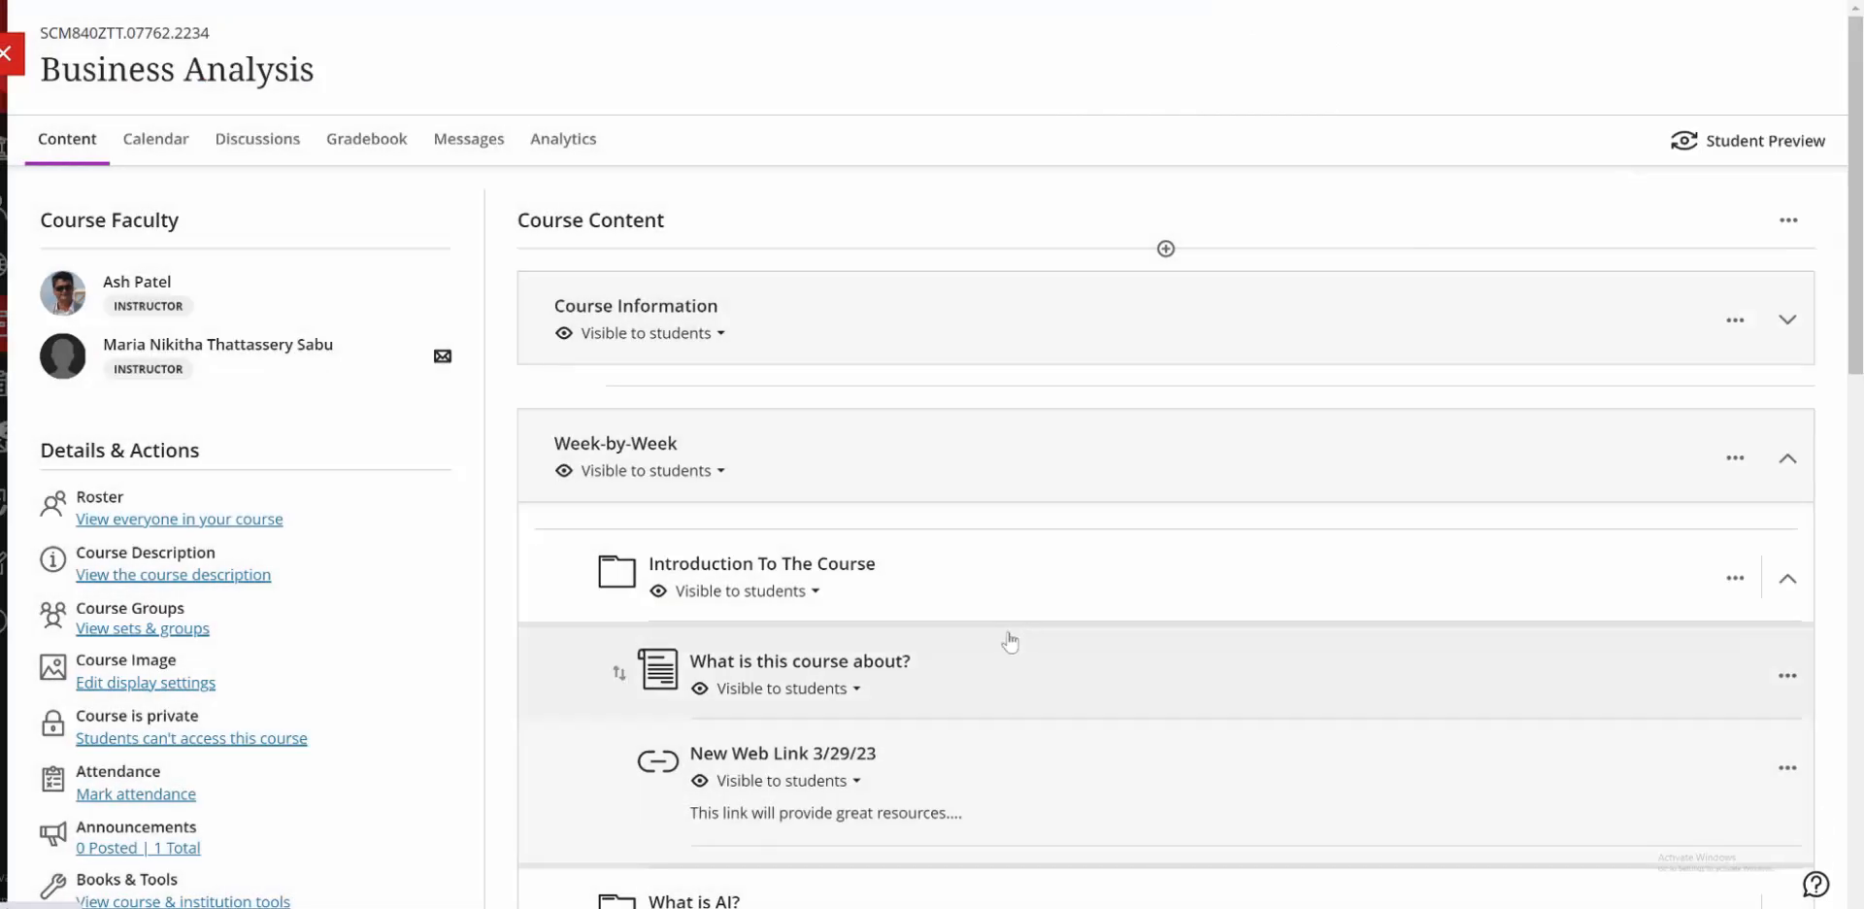
Rename the new web link in the Introduction To The Course folder as Course Resources and save it.
scroll(1010, 641, down, 3)
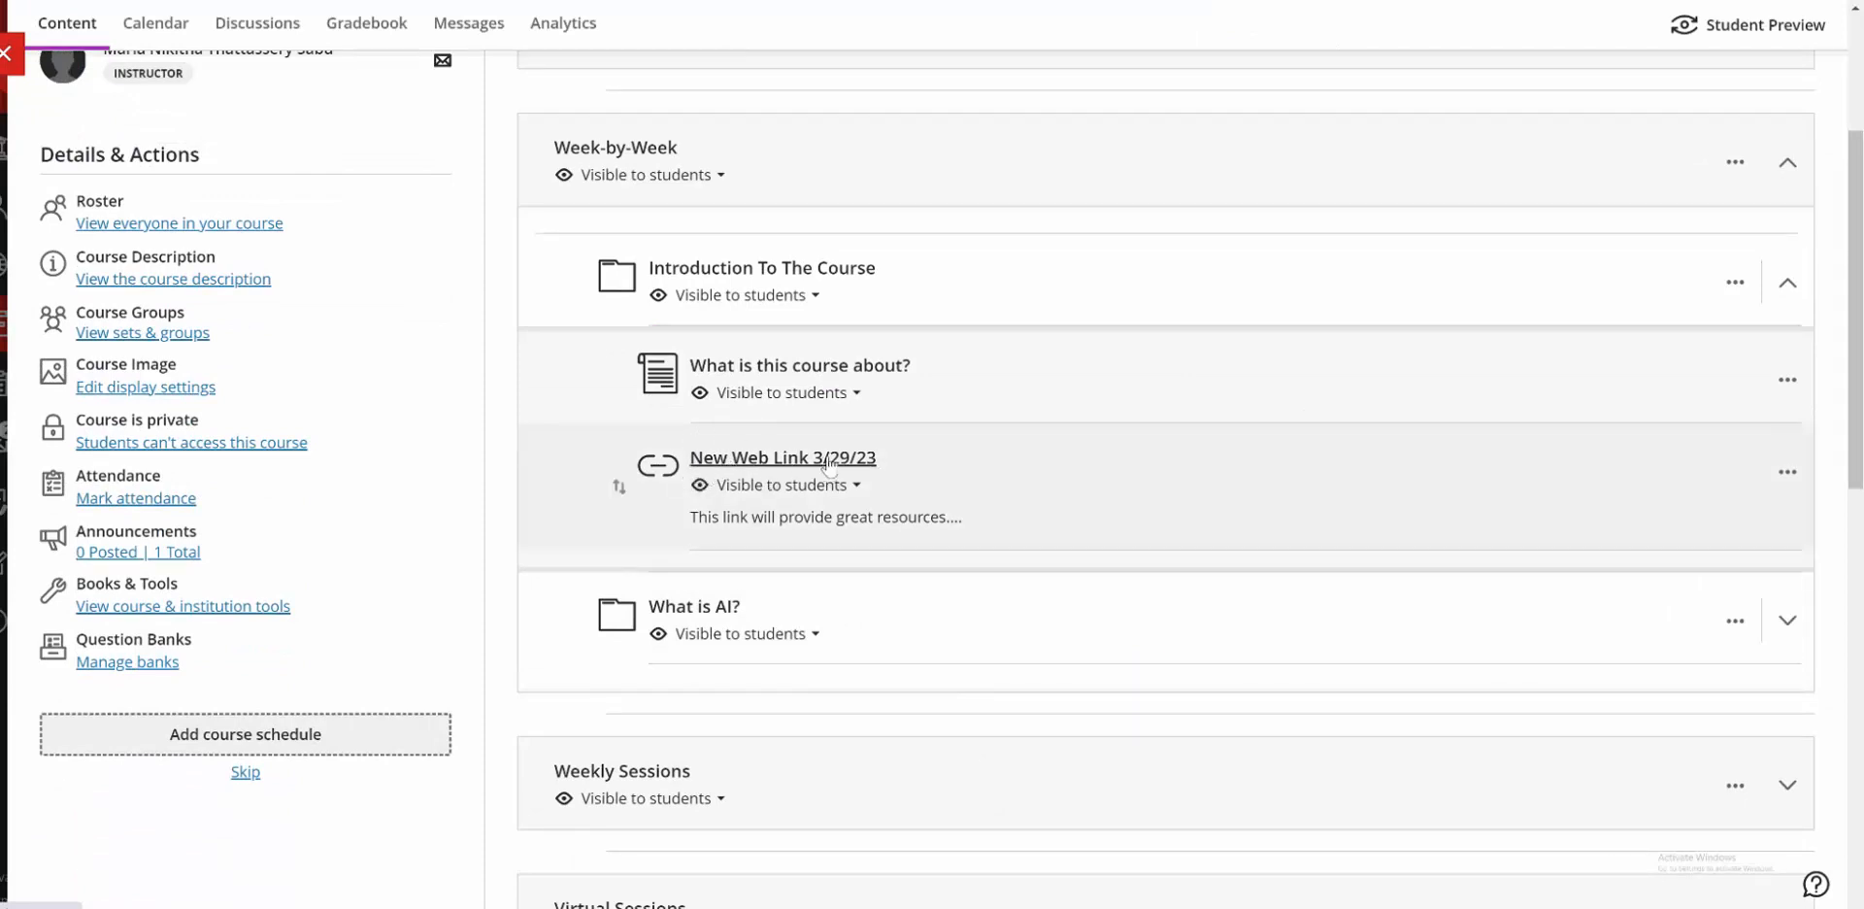
click(1788, 473)
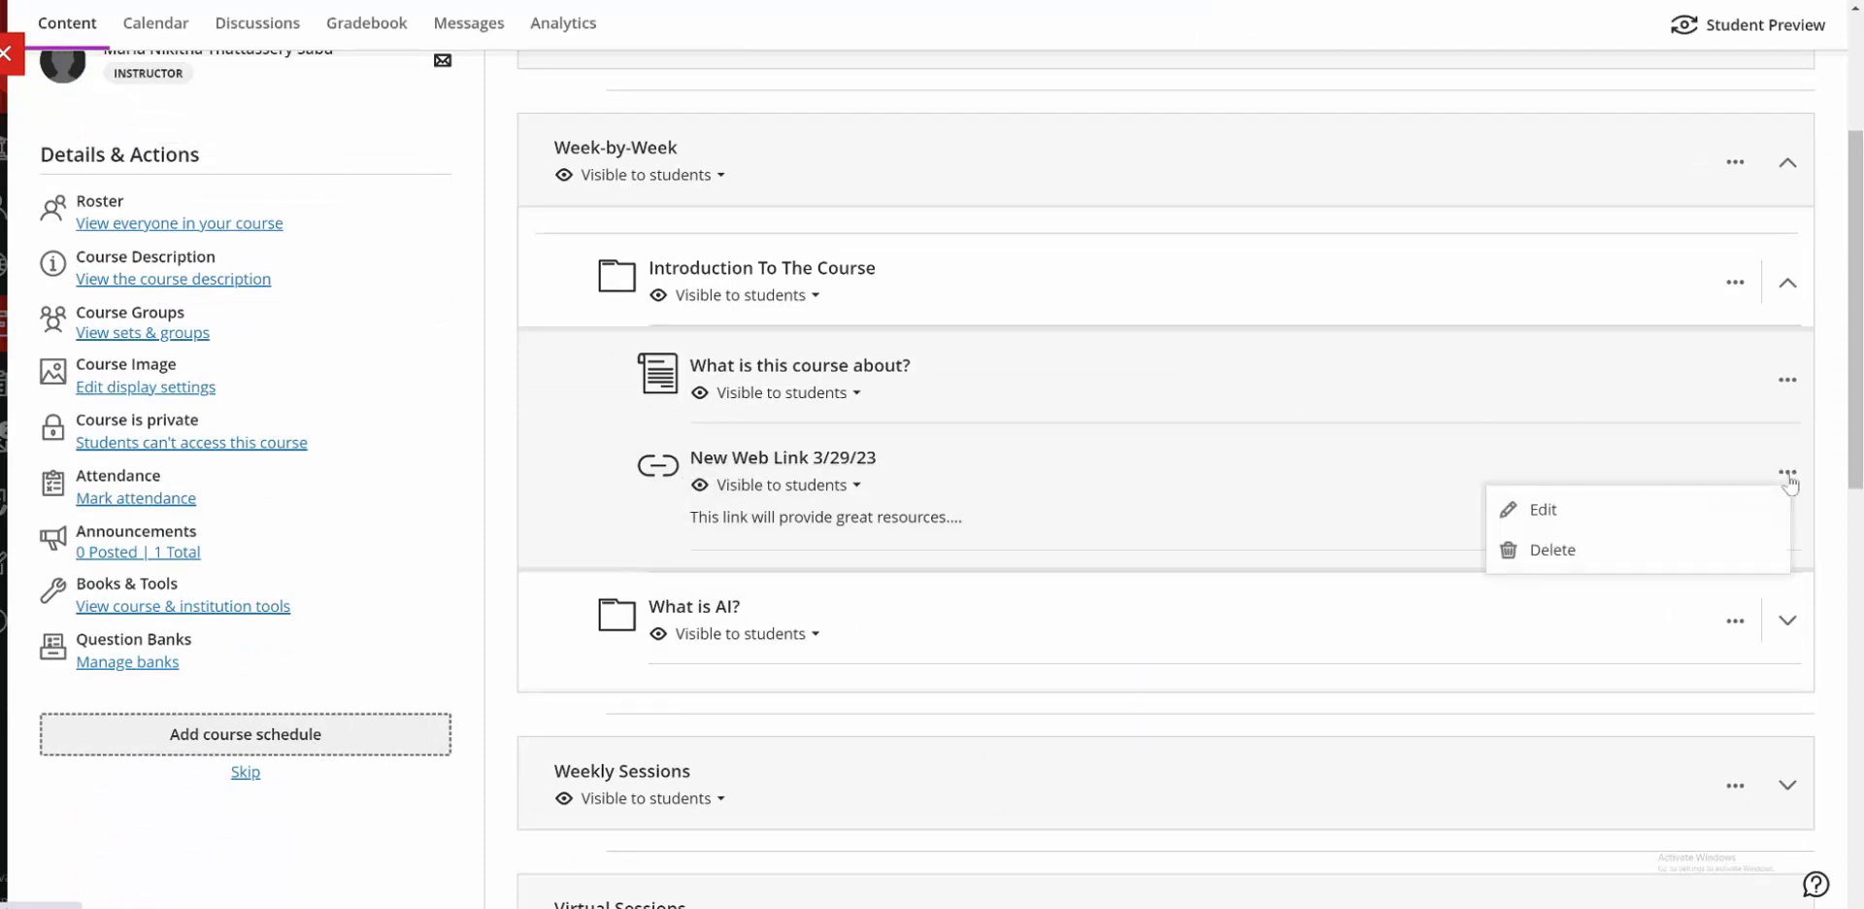
click(1534, 510)
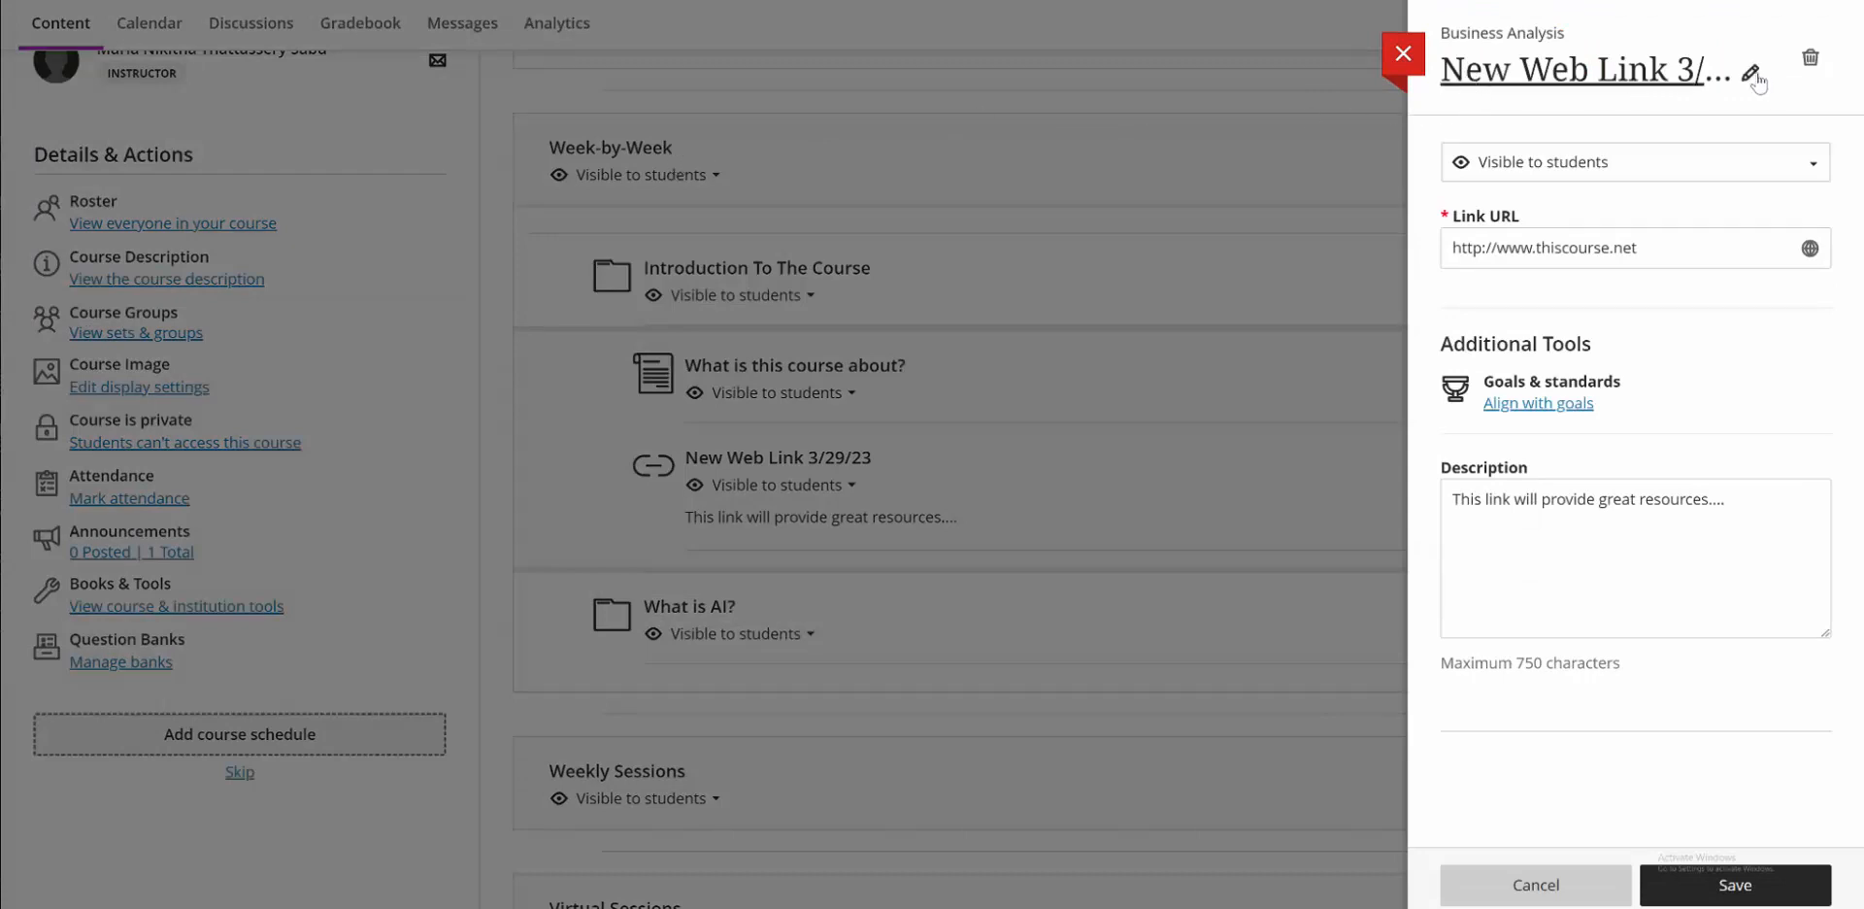
click(1753, 77)
drag(1763, 69, 1418, 87)
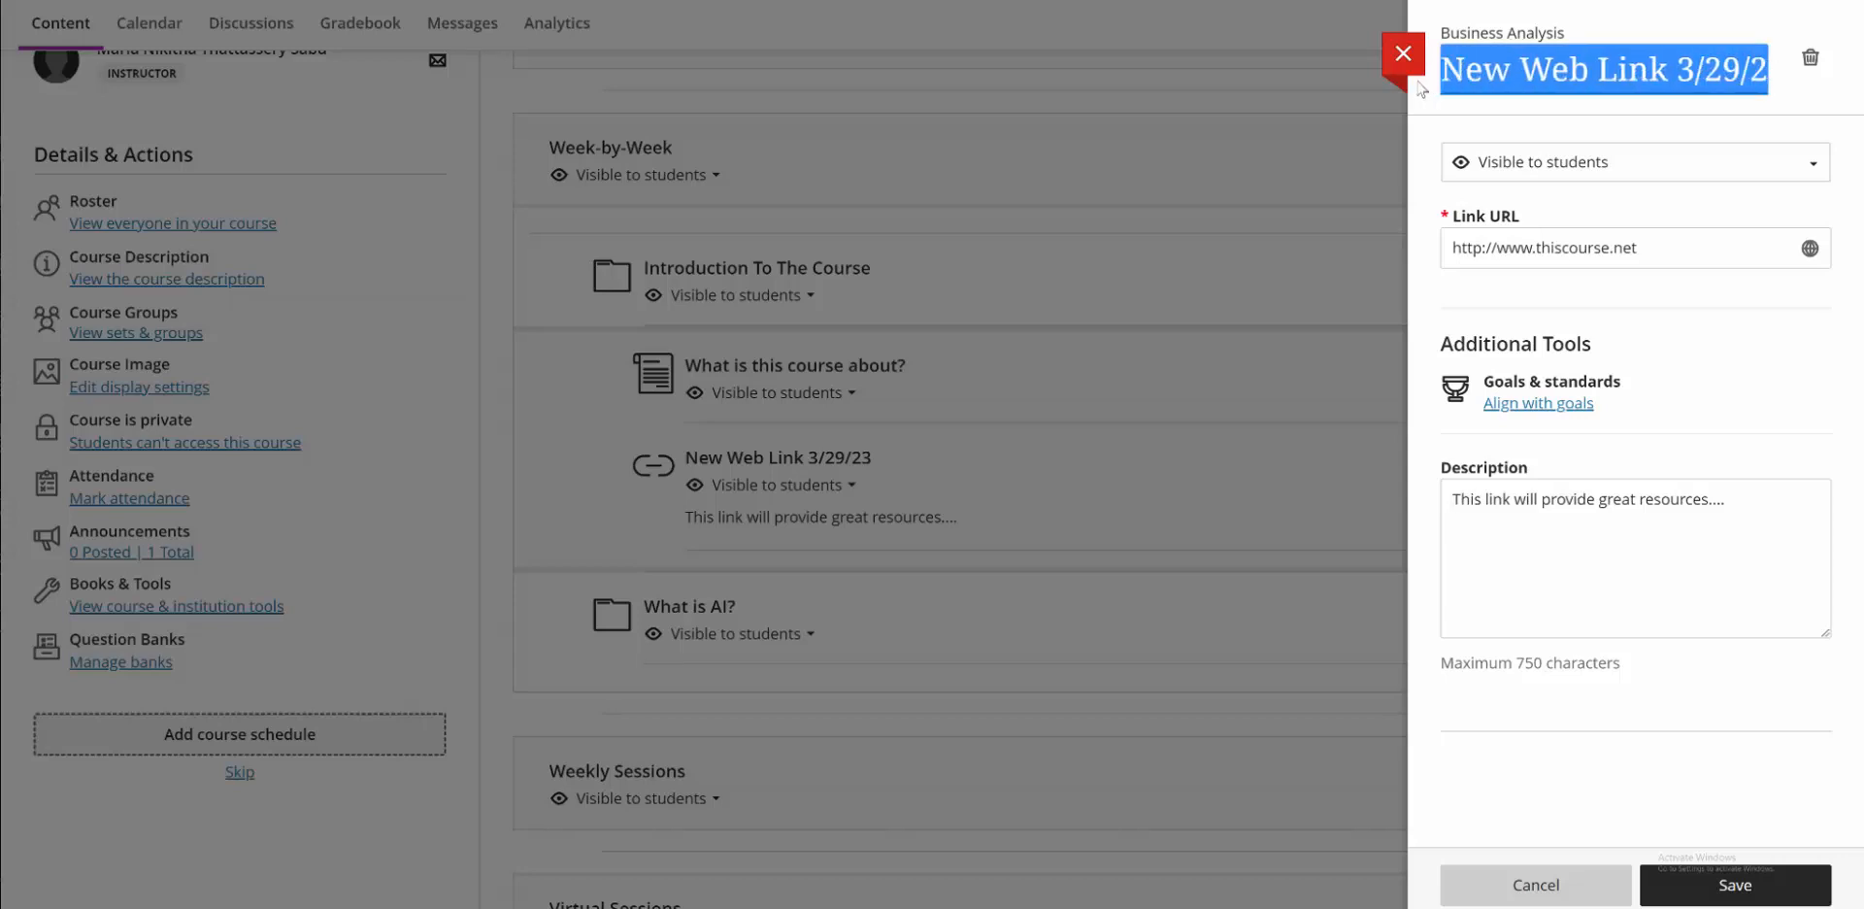
text(Course)
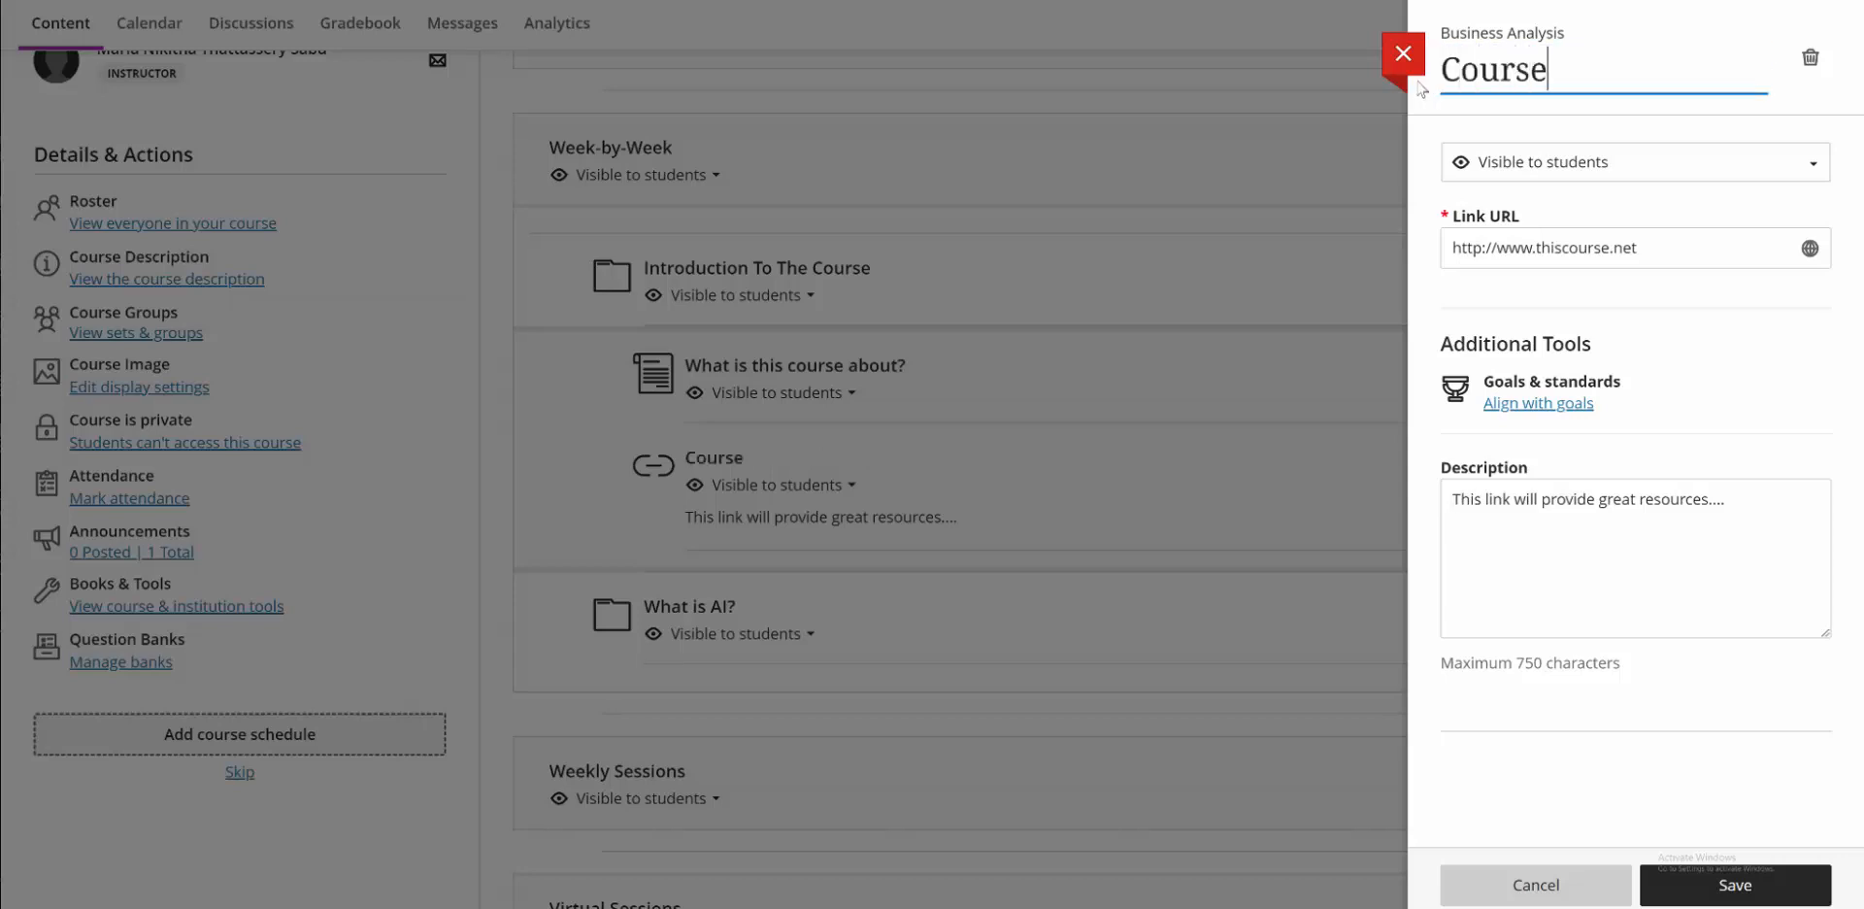
text( r)
key(BackSpace)
text(Resources)
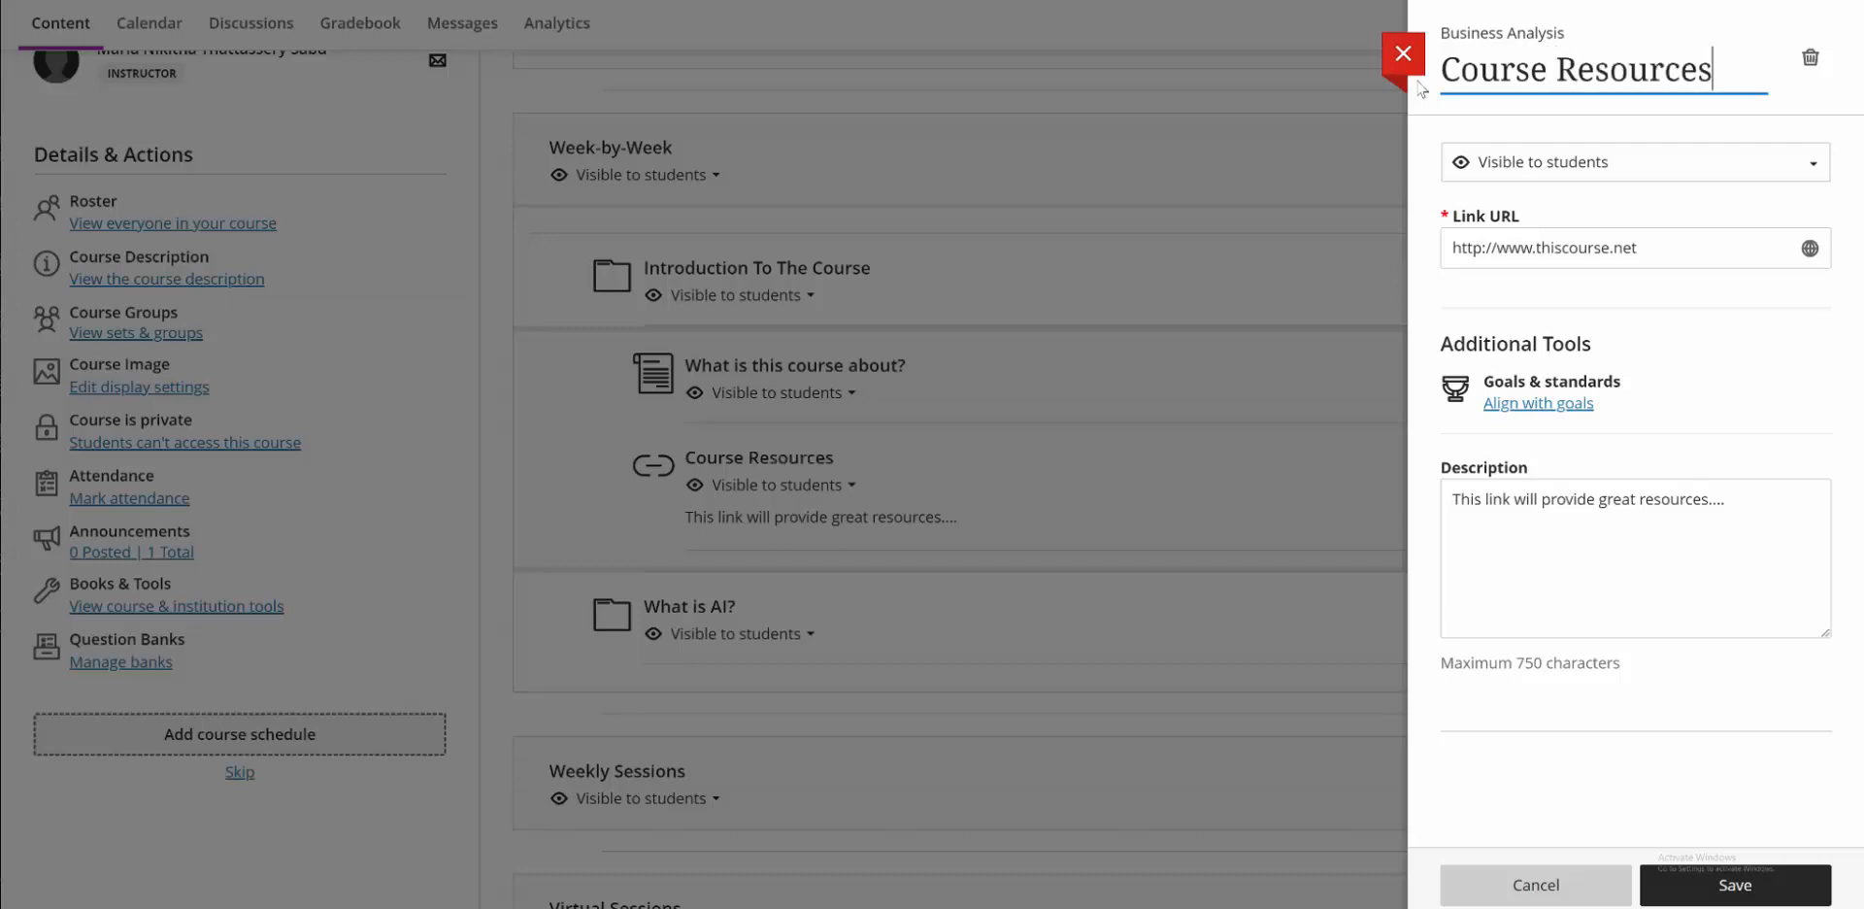
click(1748, 887)
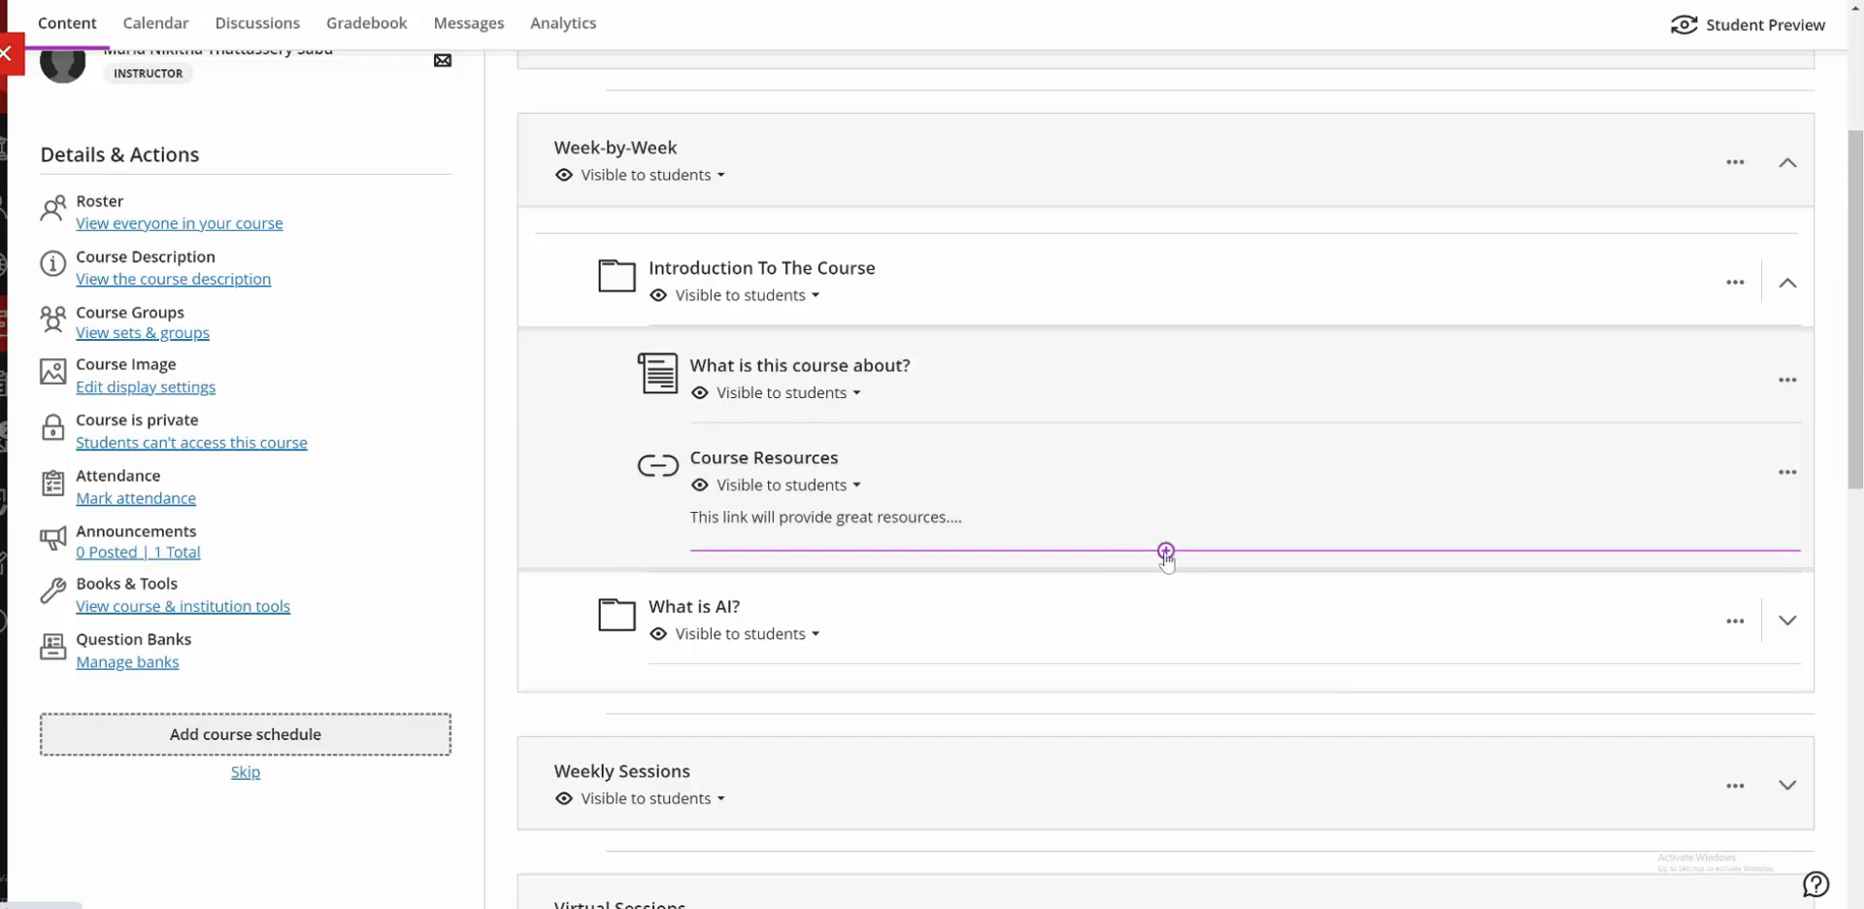
Start a new teaching tool item with LTI connection below the Course Resources link.
click(1165, 551)
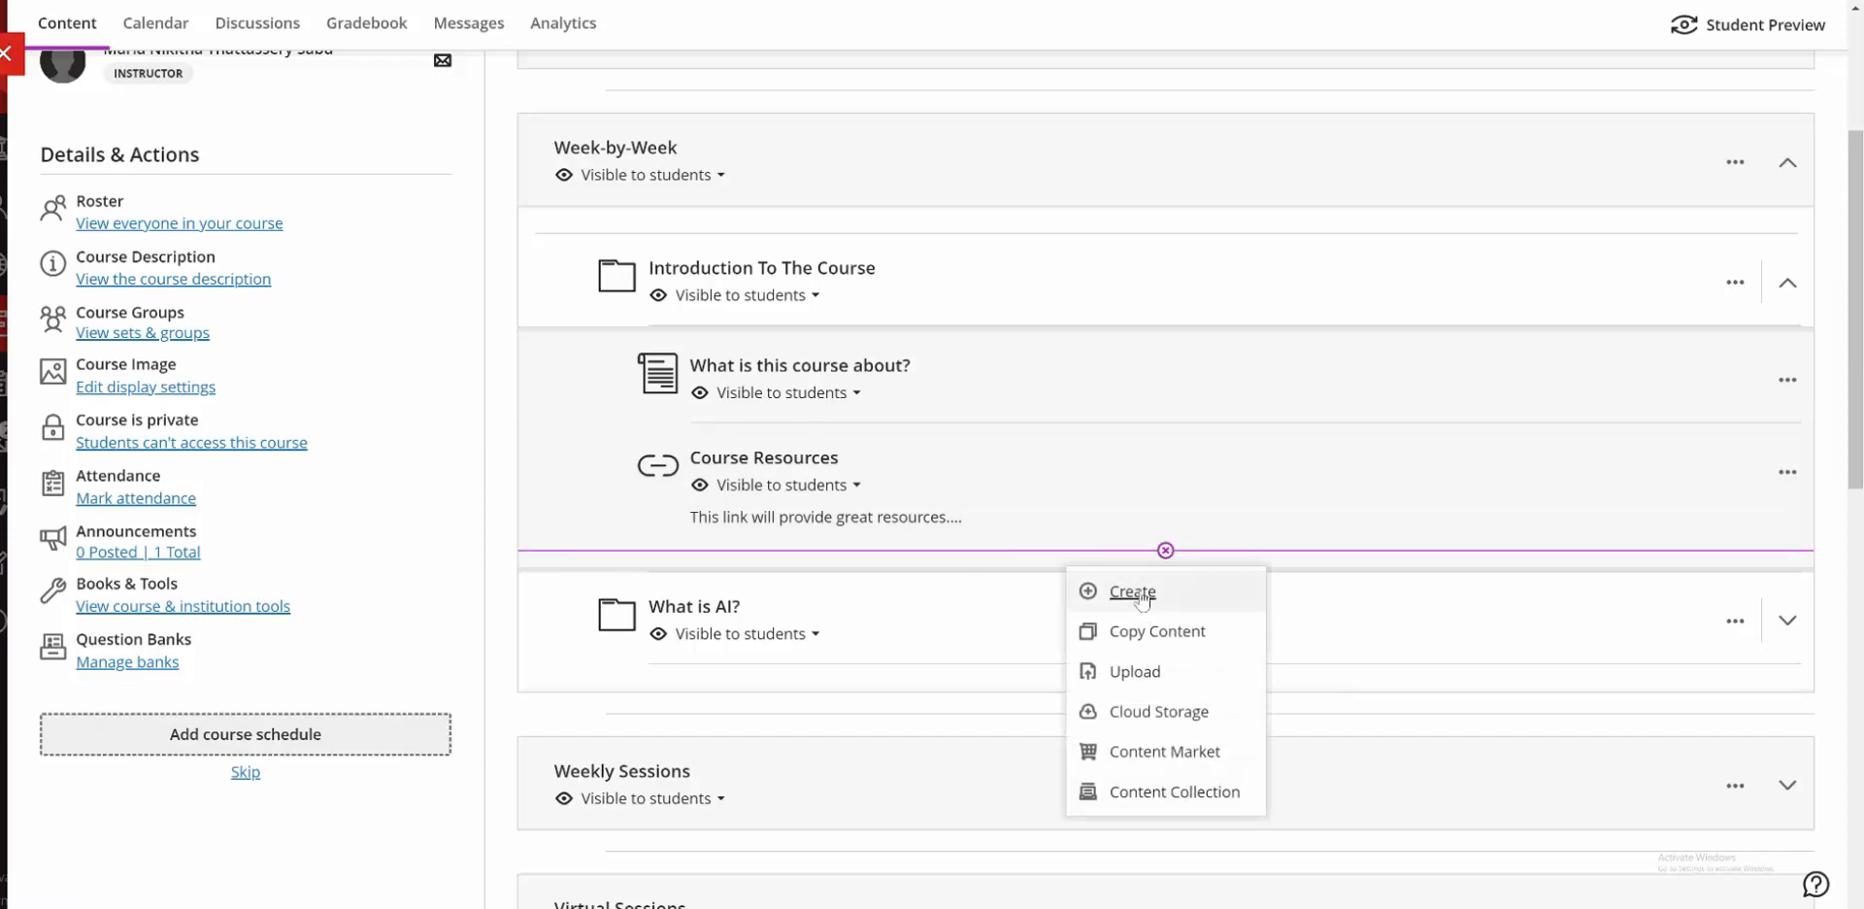
click(1133, 591)
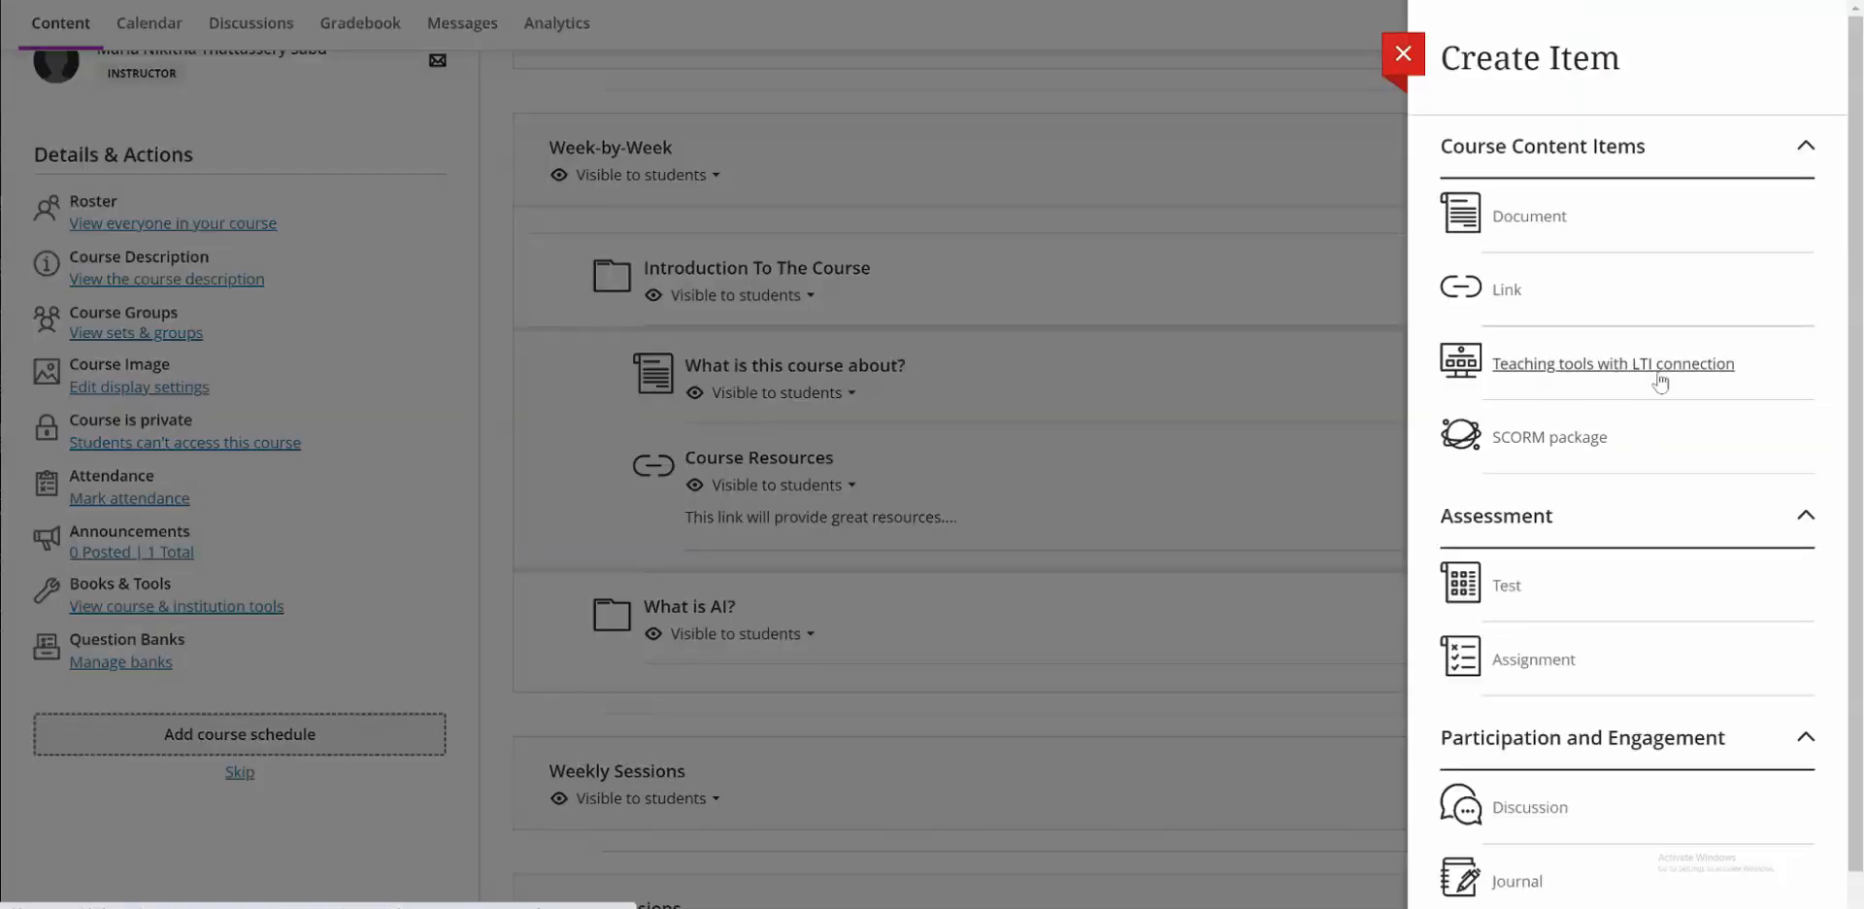
click(1598, 367)
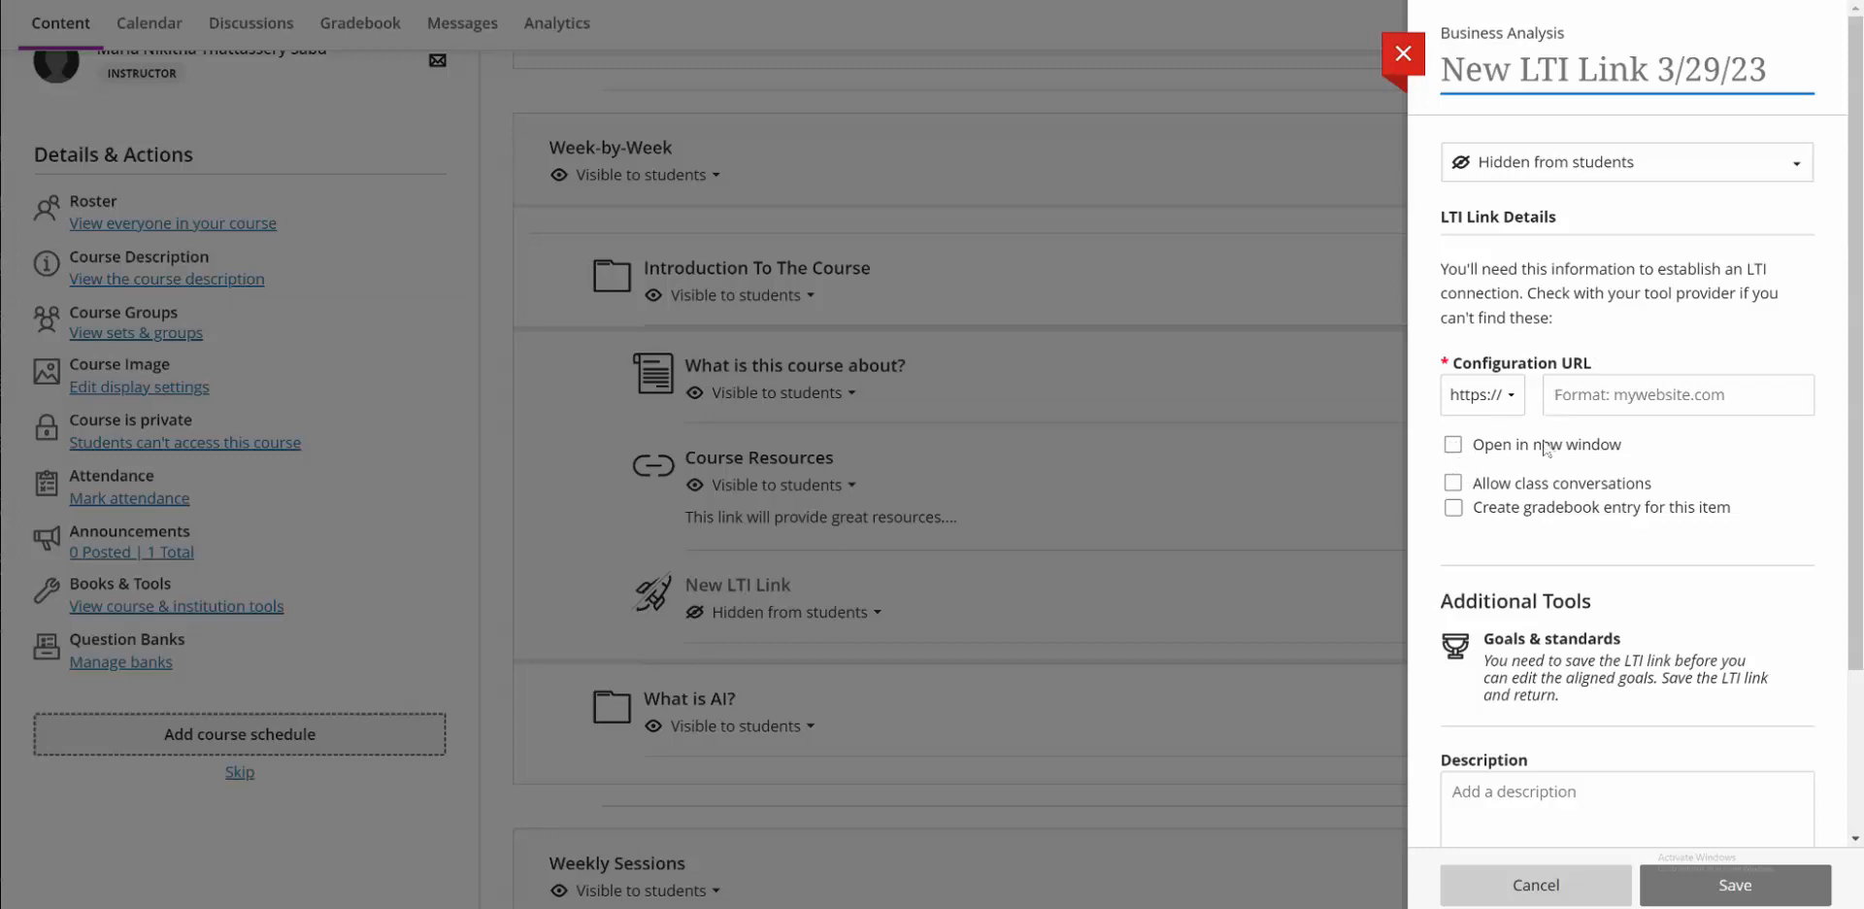
Set the LTI link to open in a new window and allow class conversations, leaving the gradebook entry option off.
click(1454, 447)
click(1455, 483)
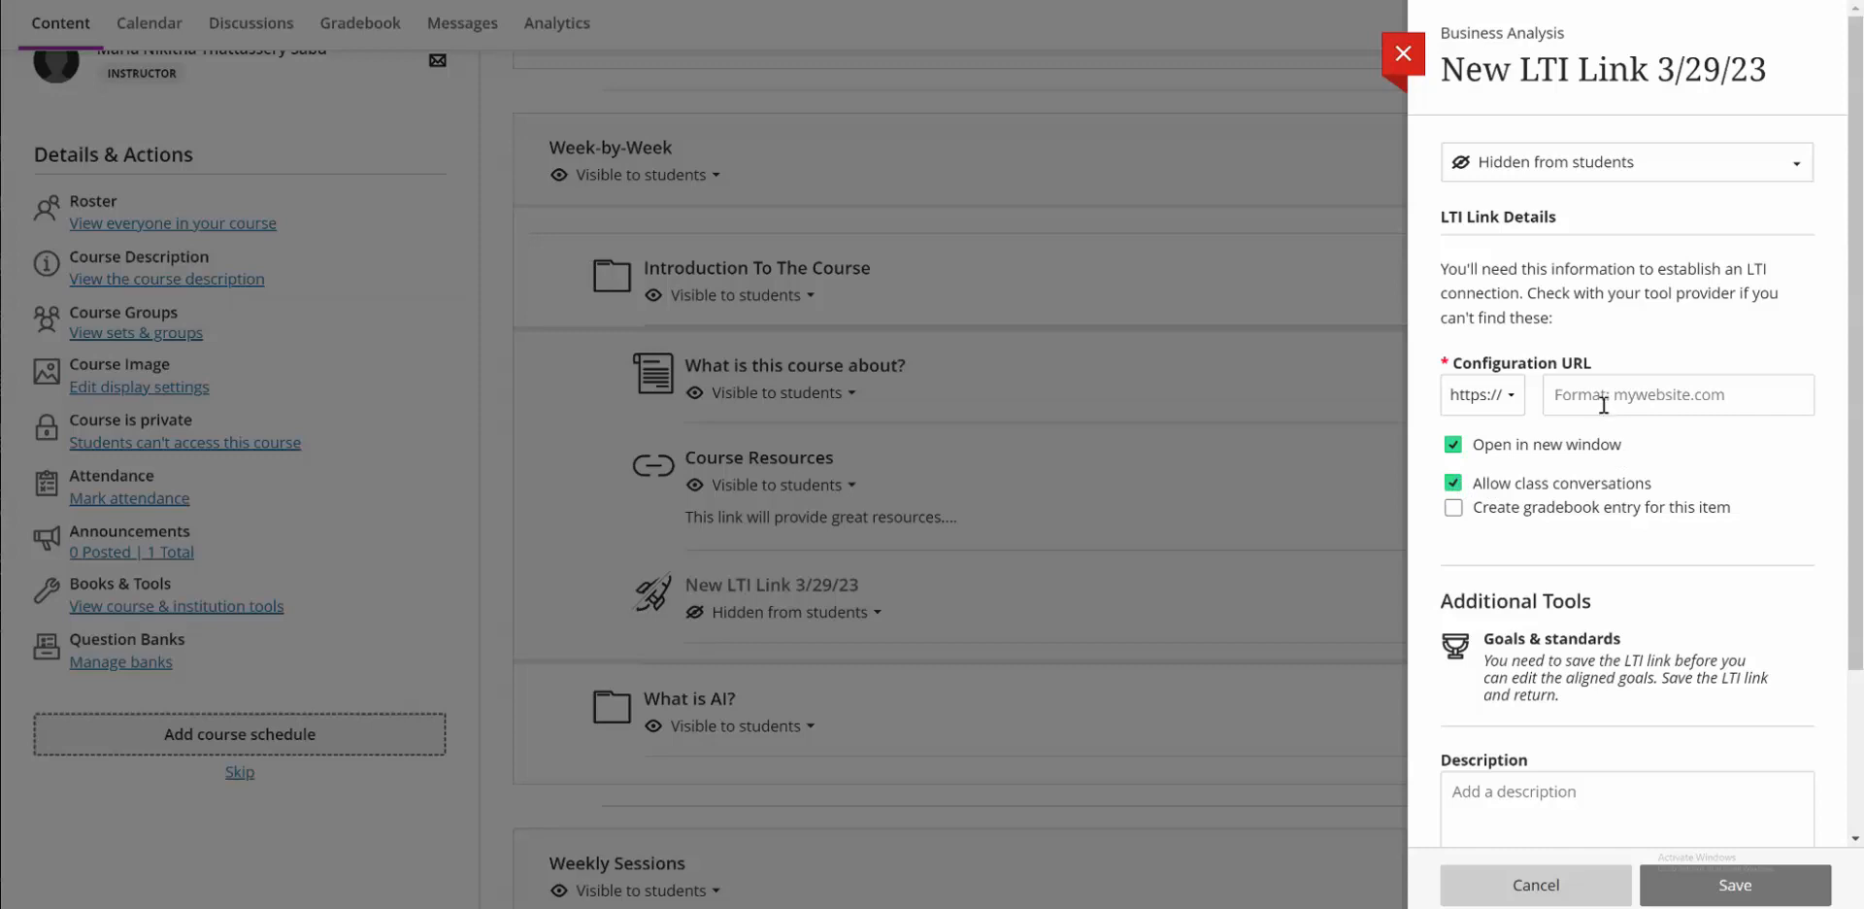
click(1451, 513)
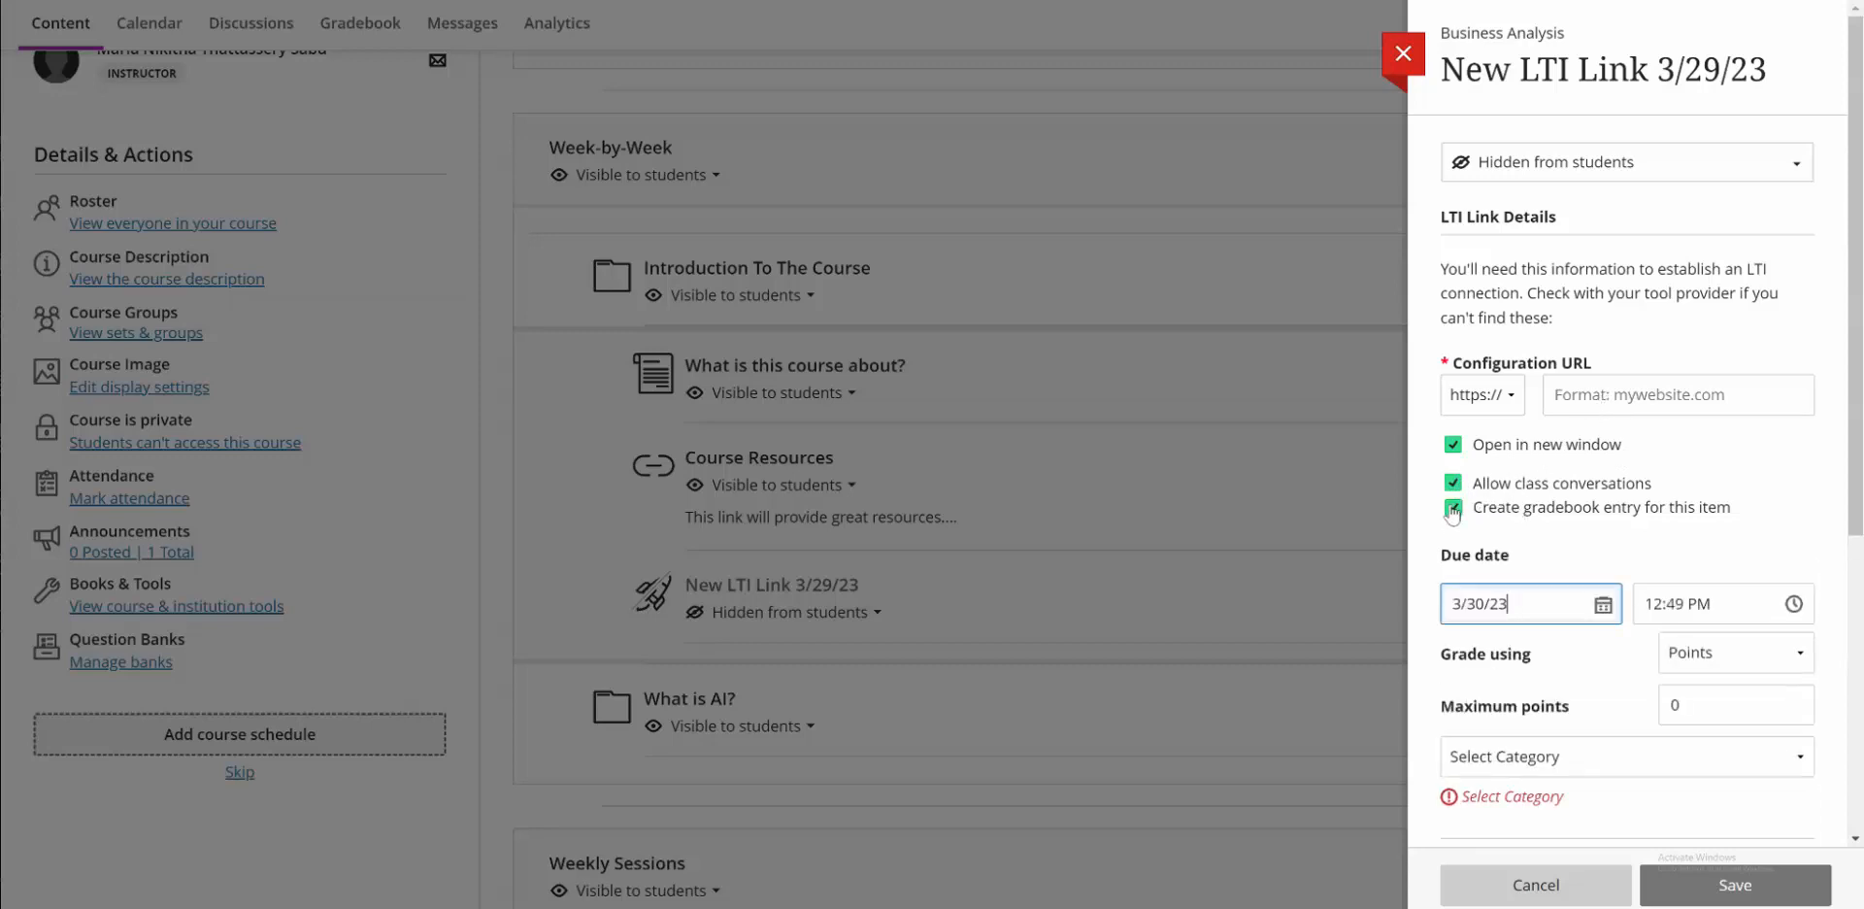
click(1452, 513)
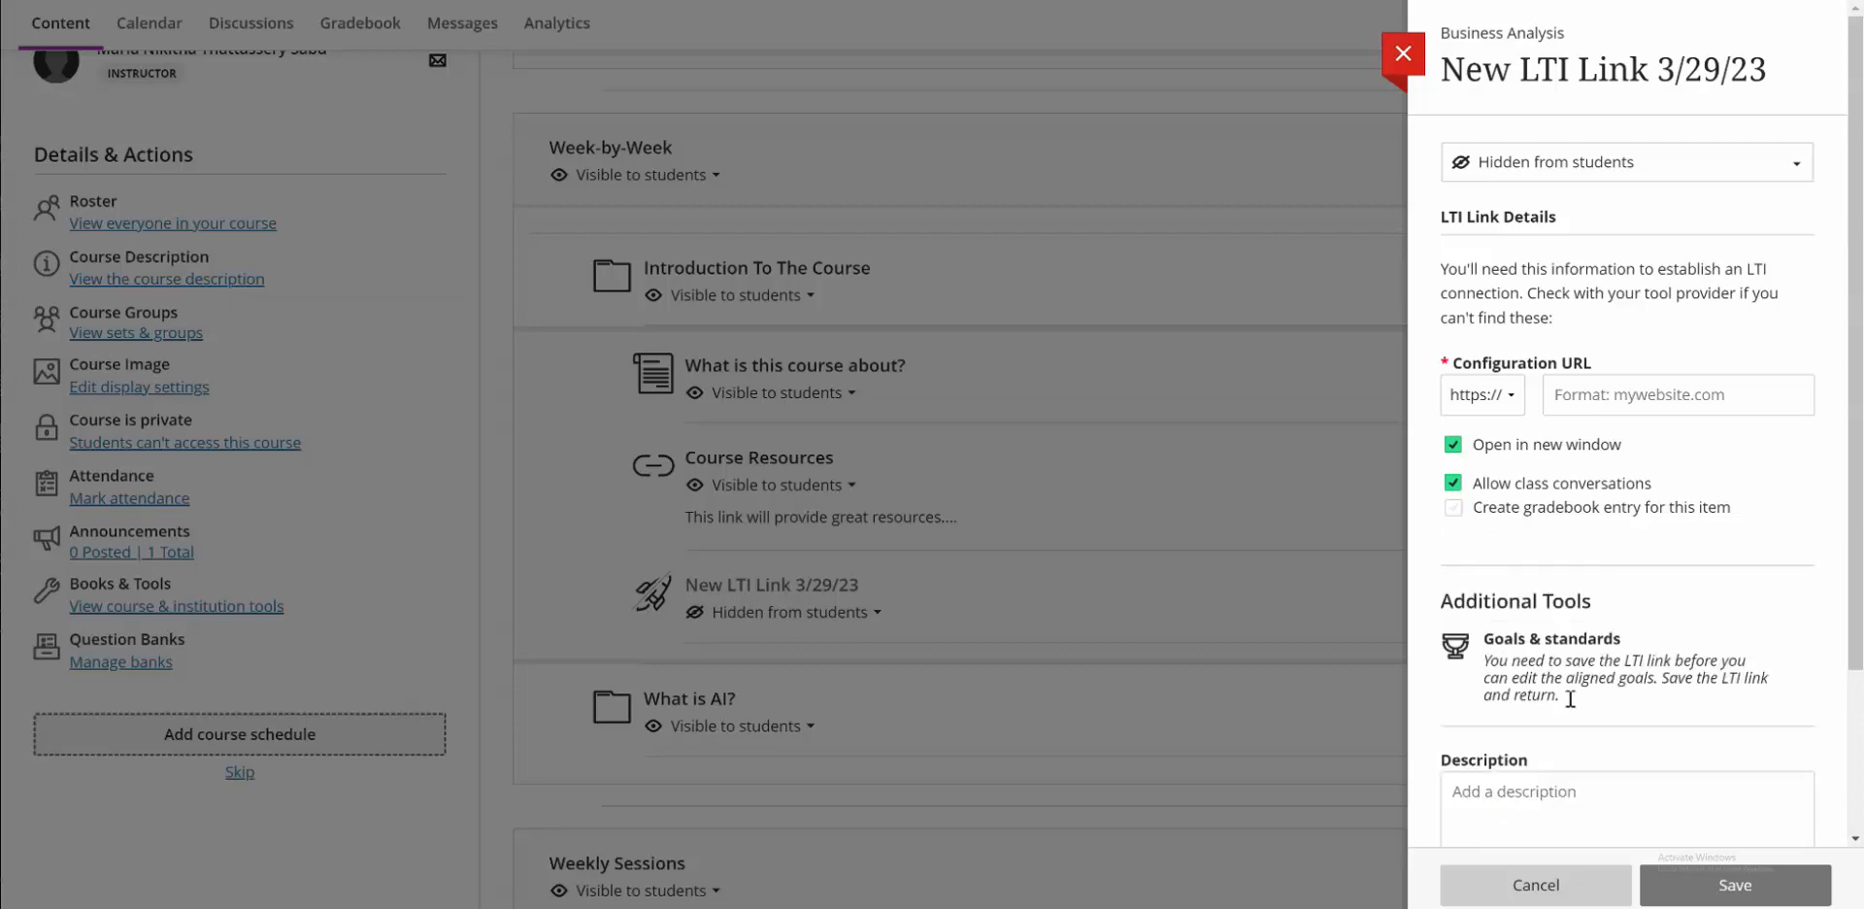
Discard the unsaved LTI link and create a new discussion below Course Resources in the Introduction To The Course folder.
click(1535, 885)
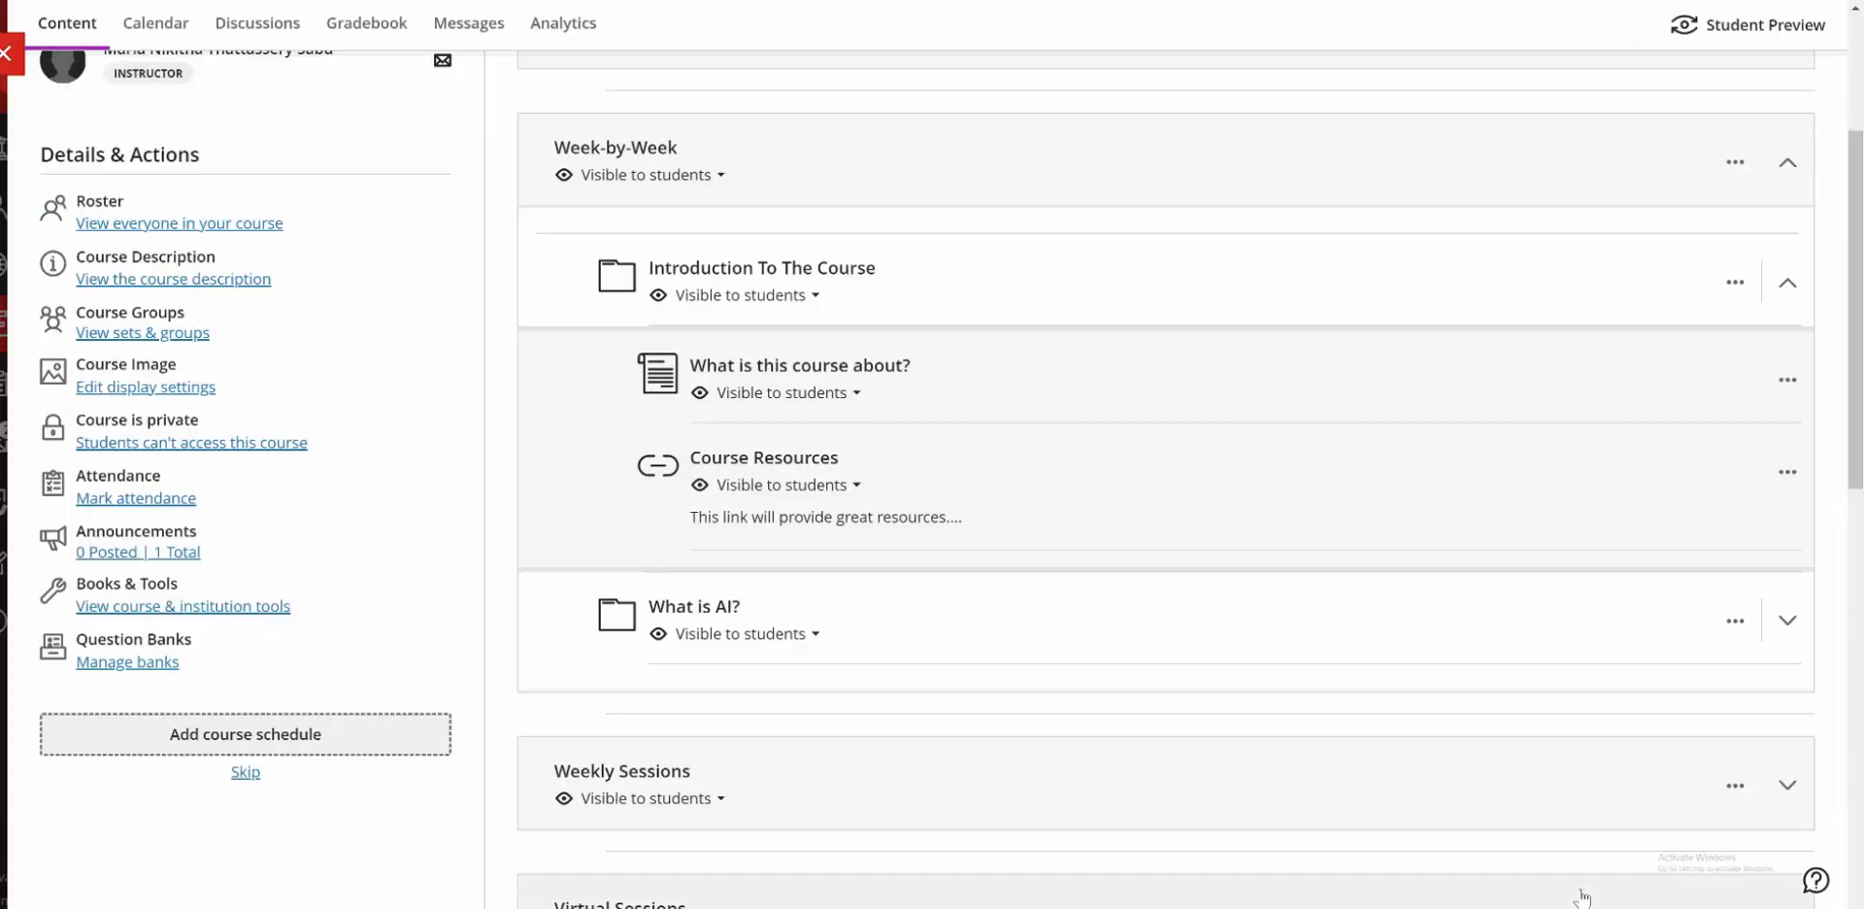
click(1166, 550)
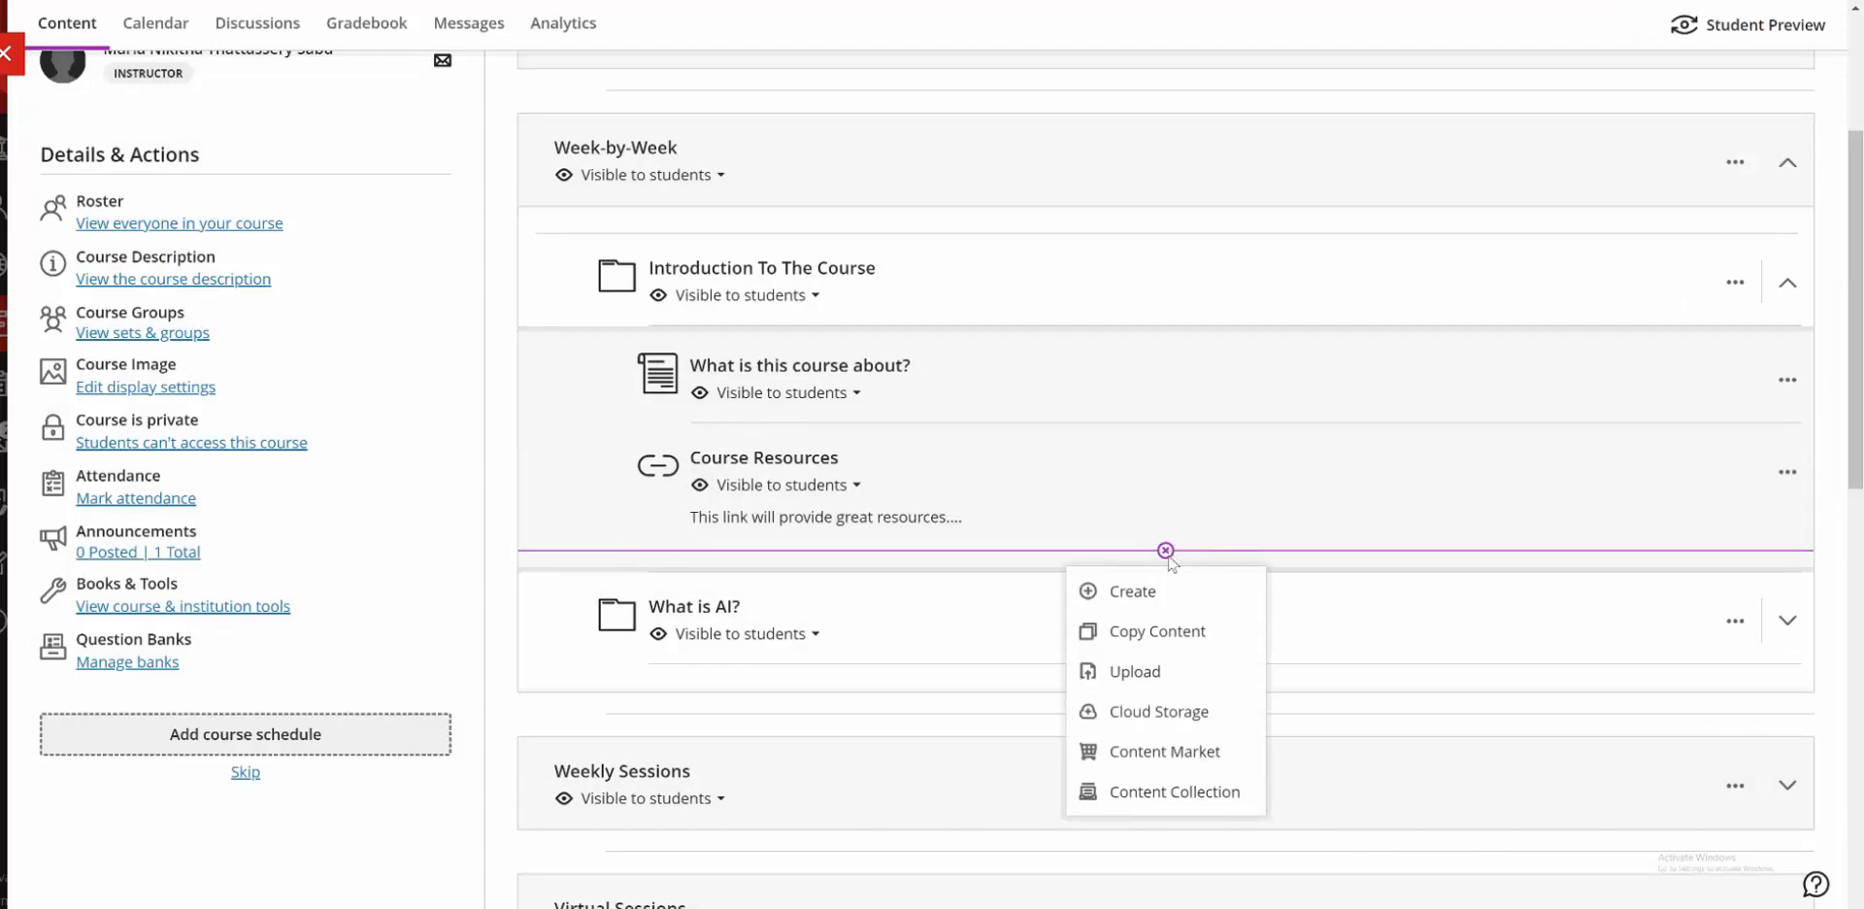
click(1136, 592)
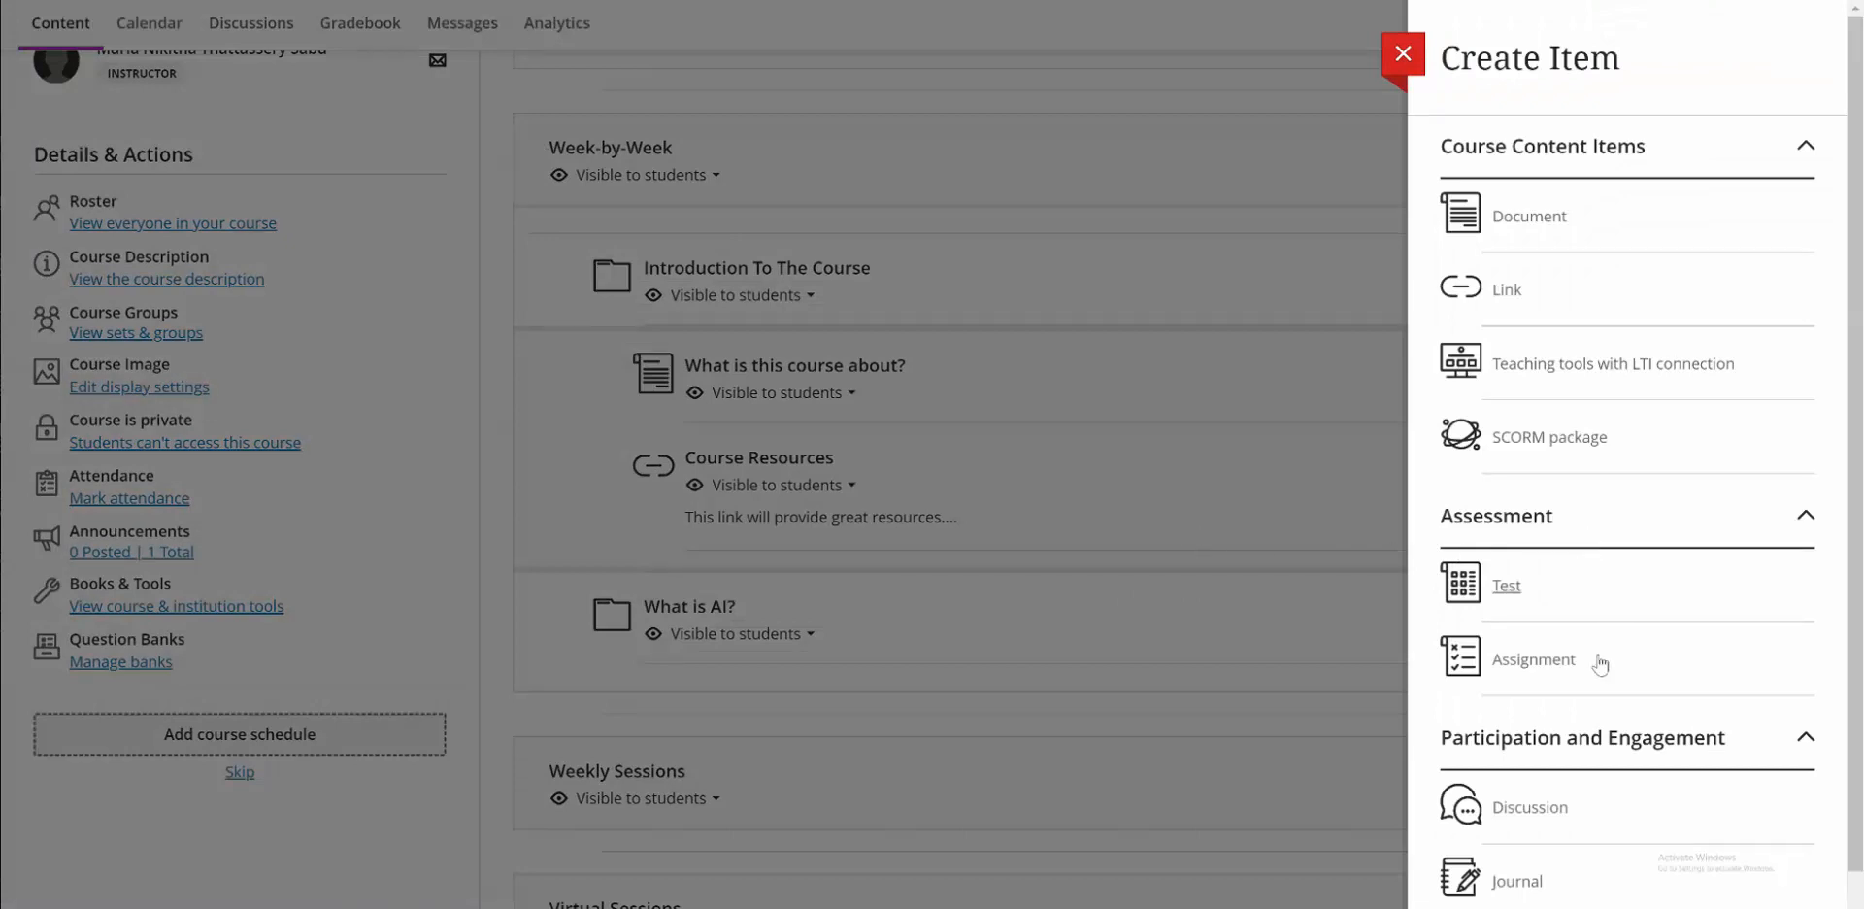
scroll(1554, 699, down, 1)
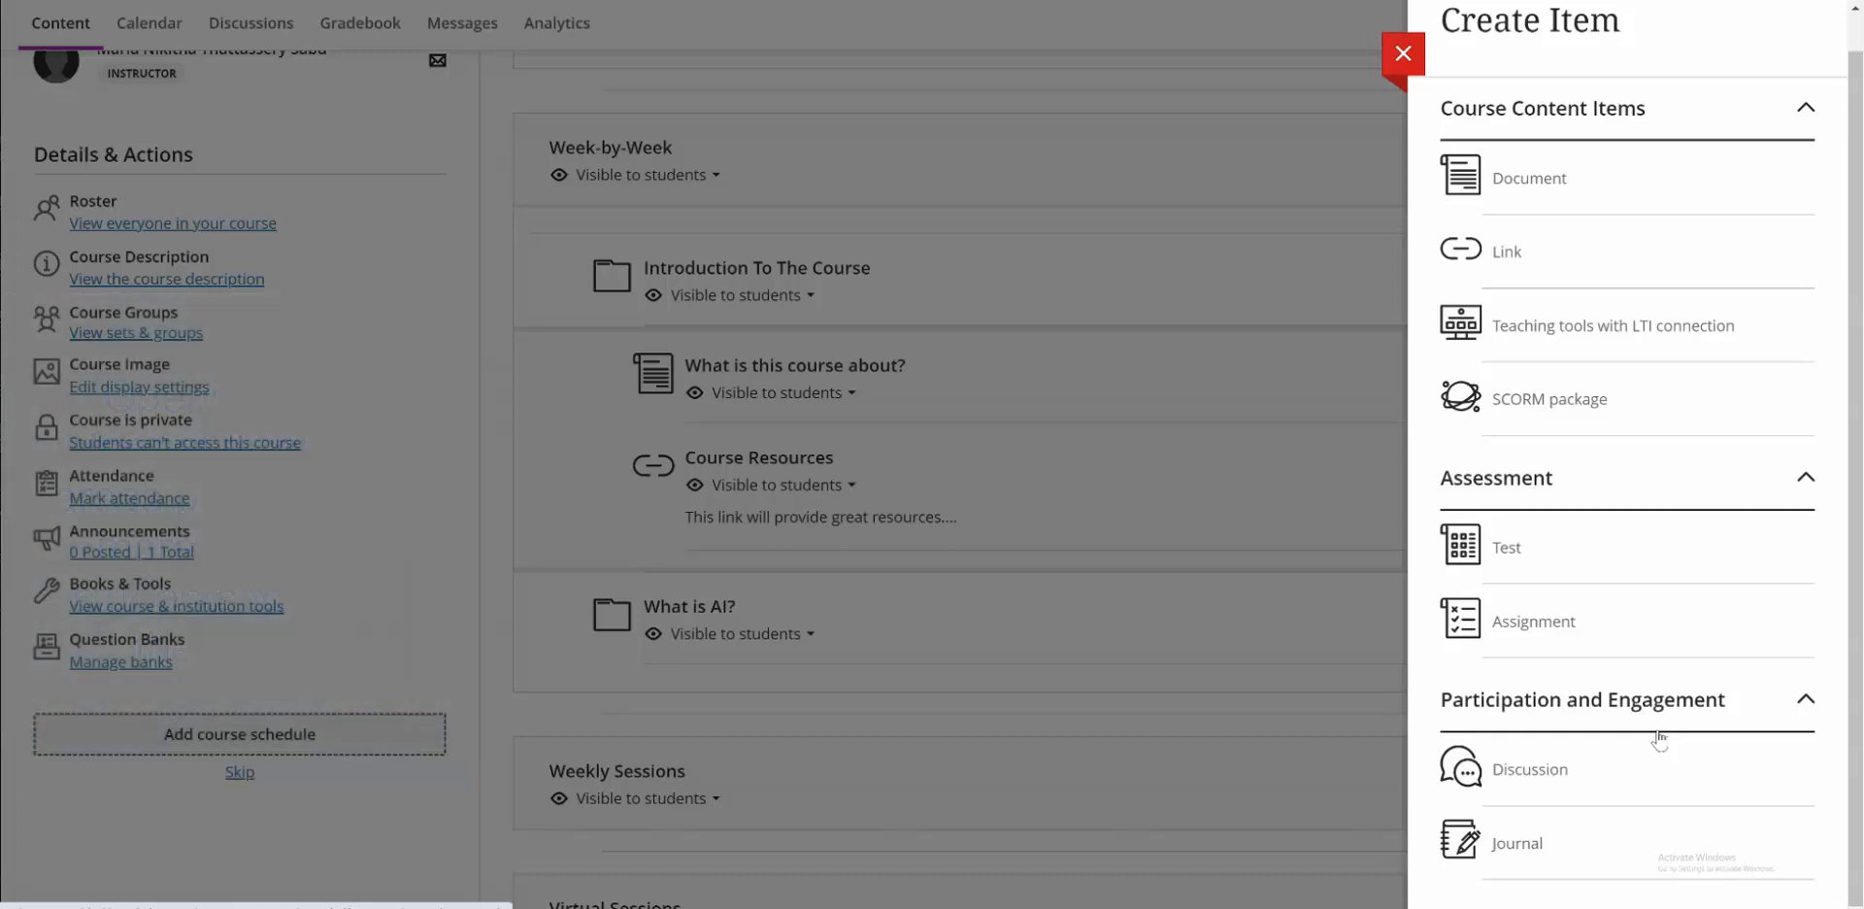
click(1530, 772)
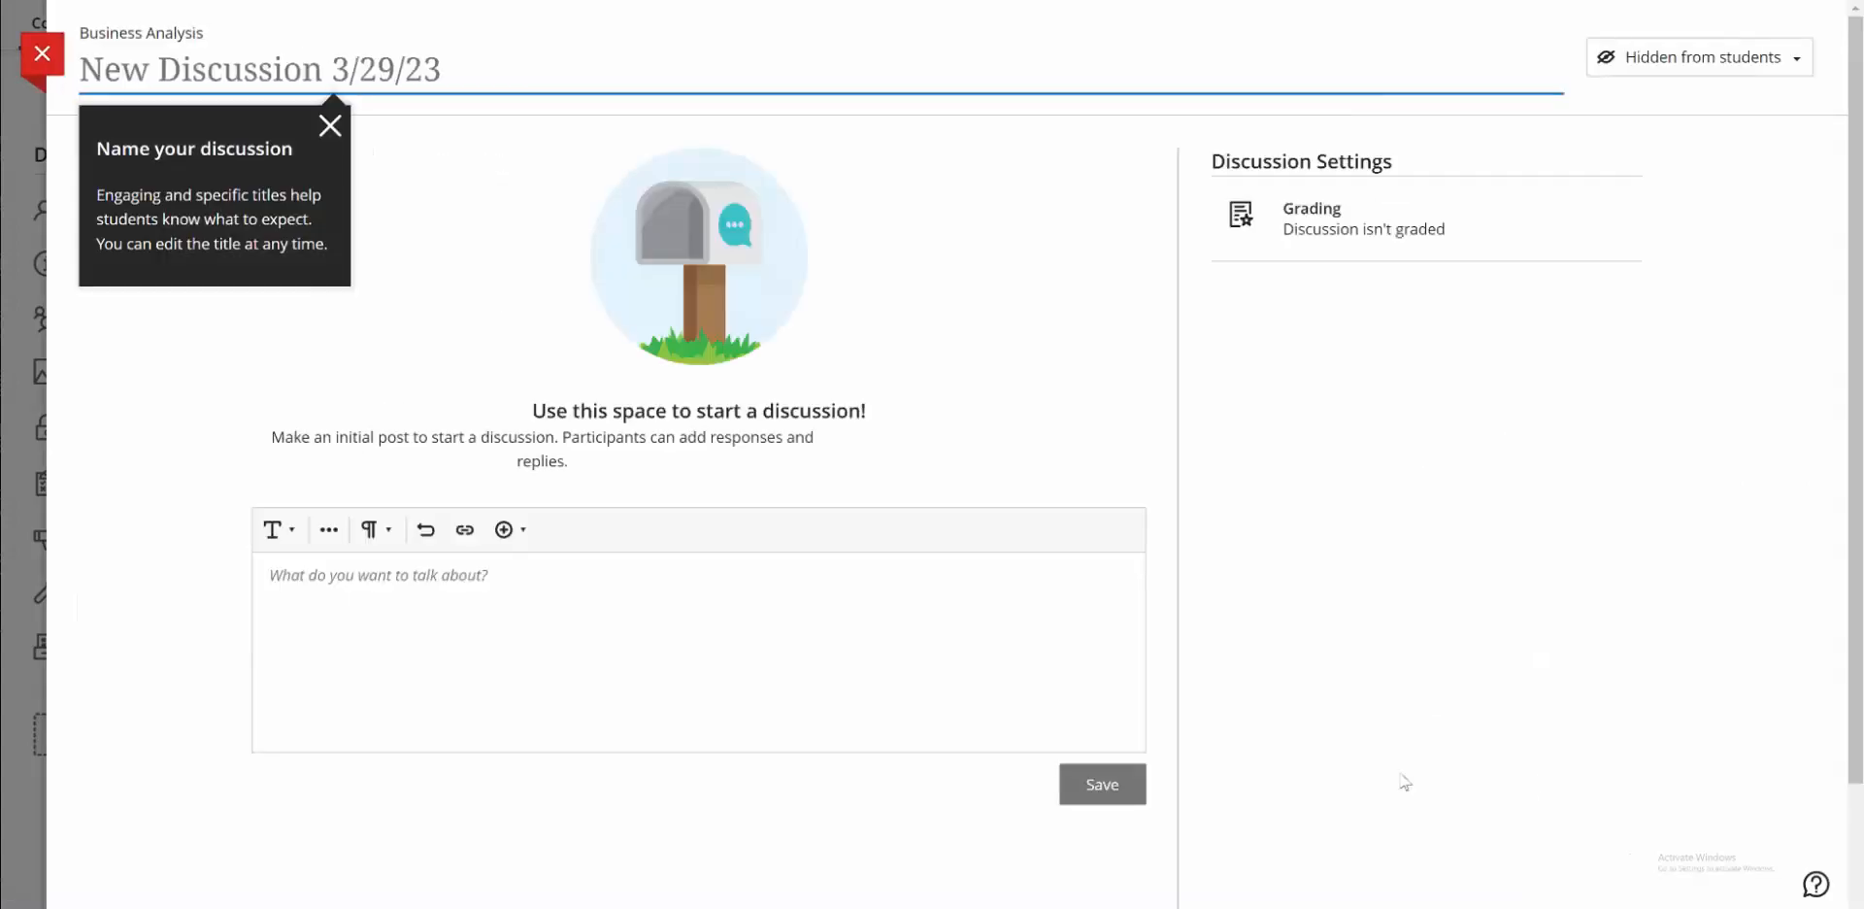
Title the new discussion "Comments about the course" and make it visible to students.
click(330, 126)
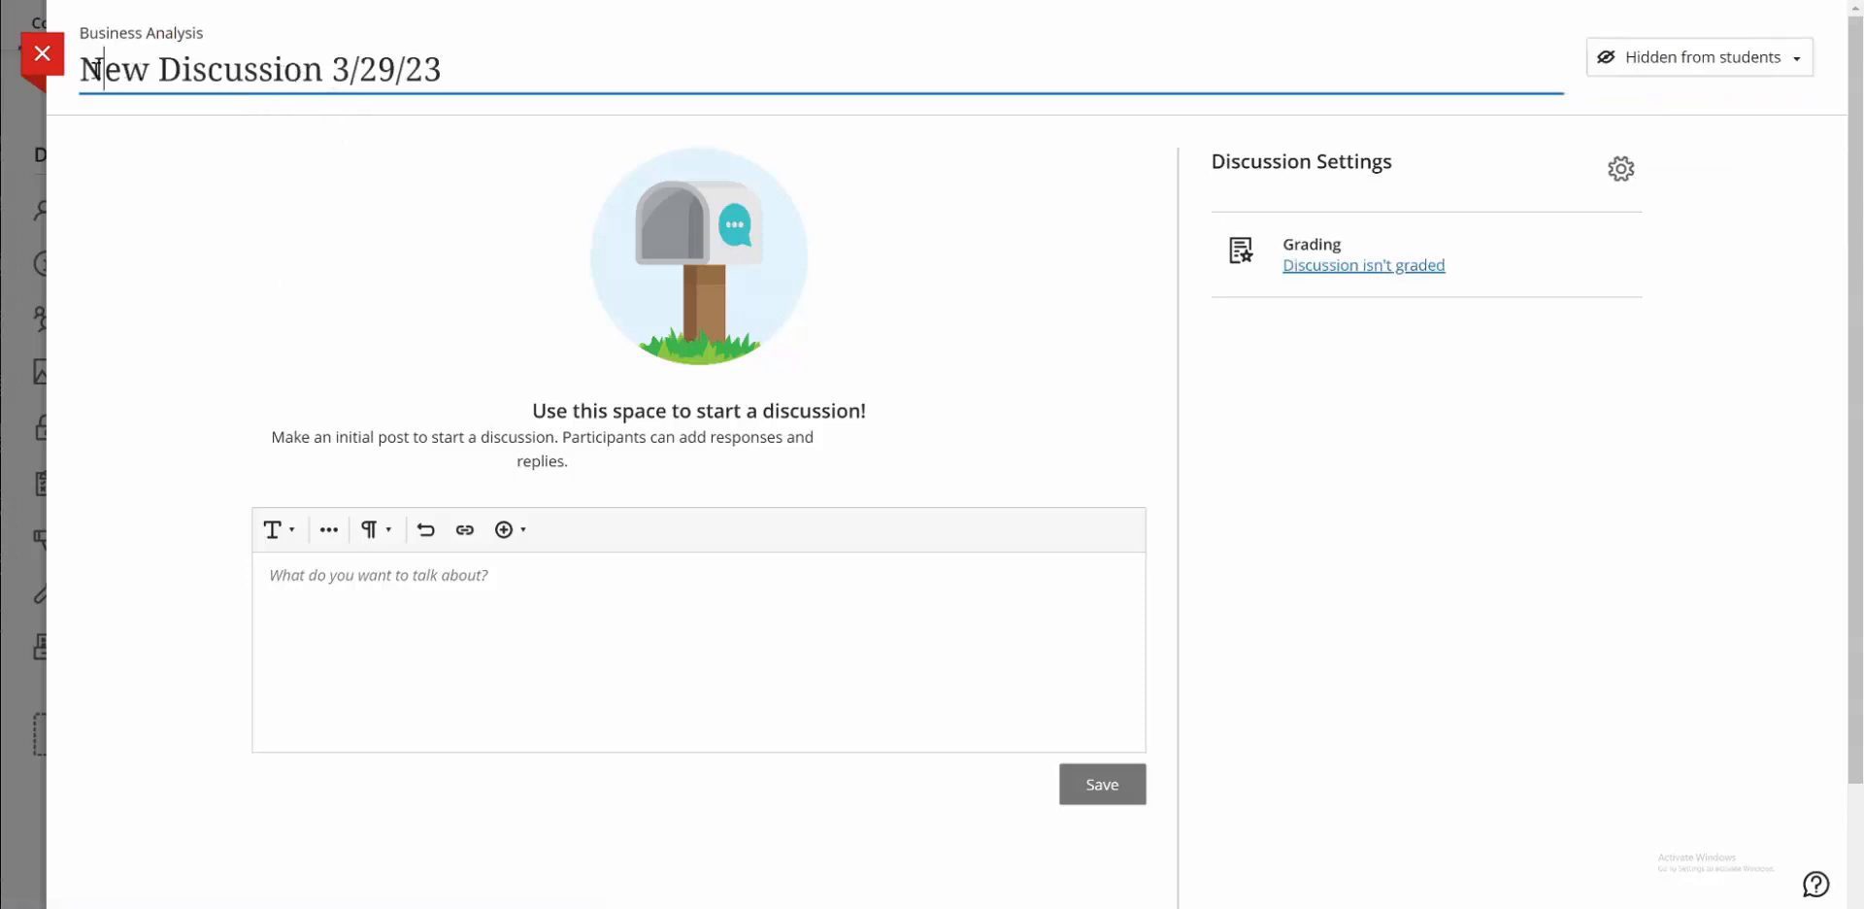
drag(466, 72, 60, 84)
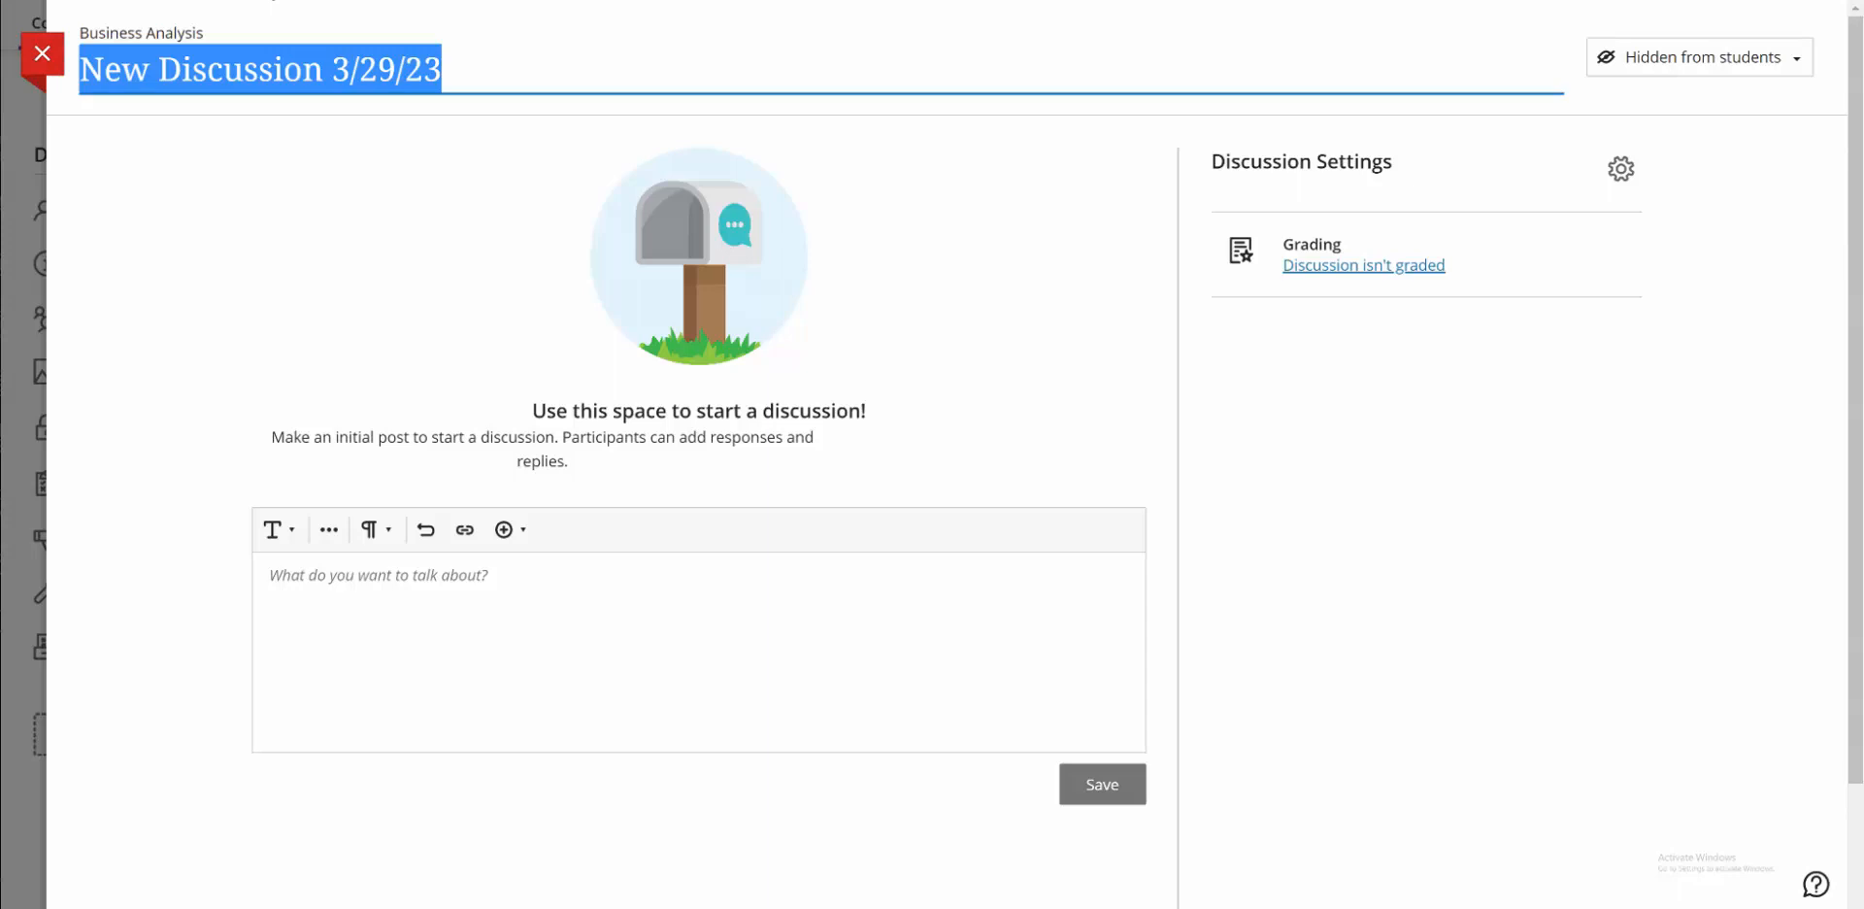
text(Comme)
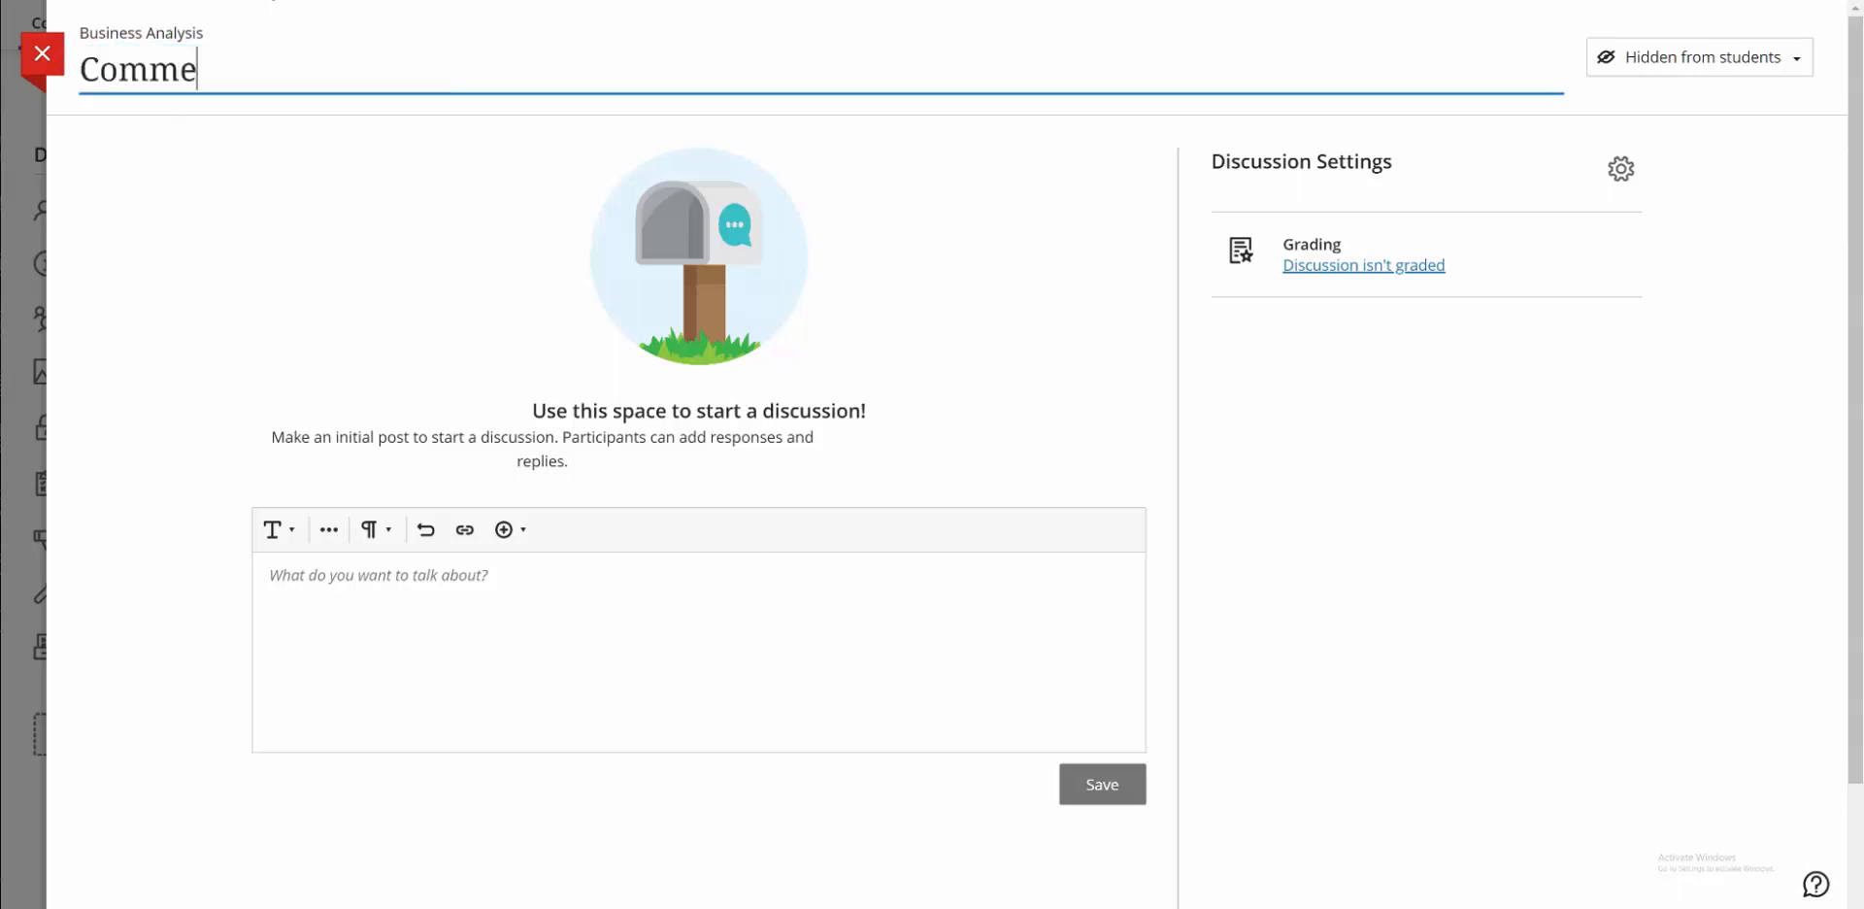
text(nts about the course)
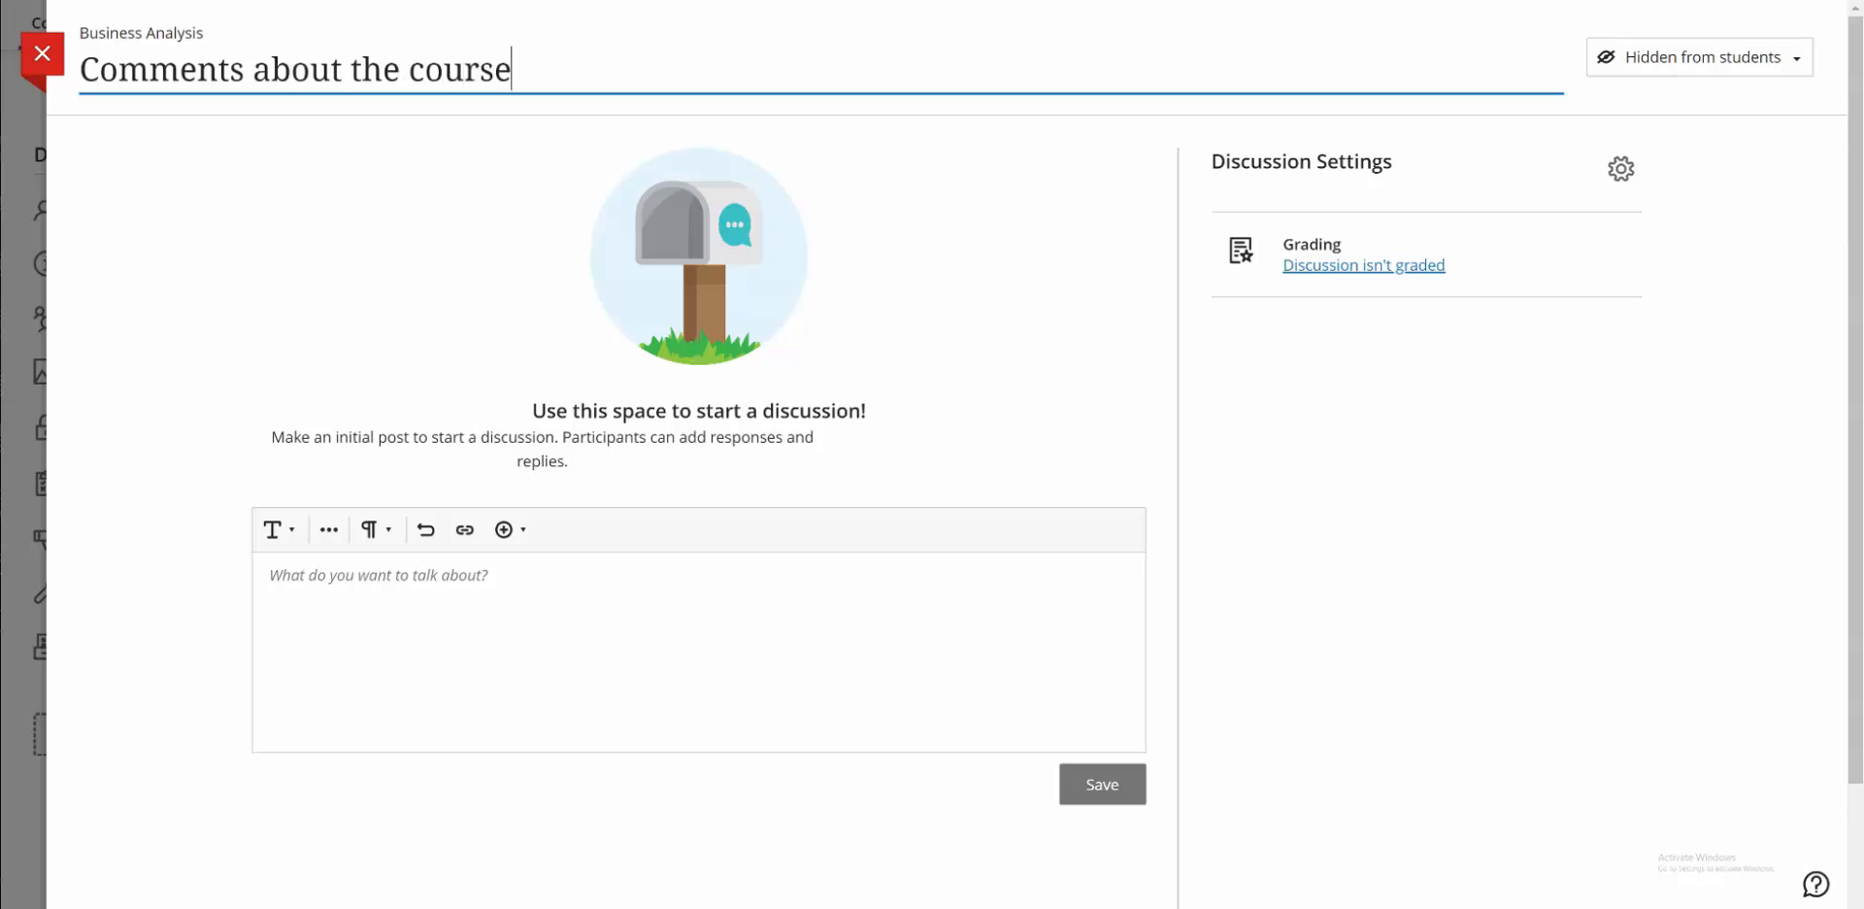
click(1666, 60)
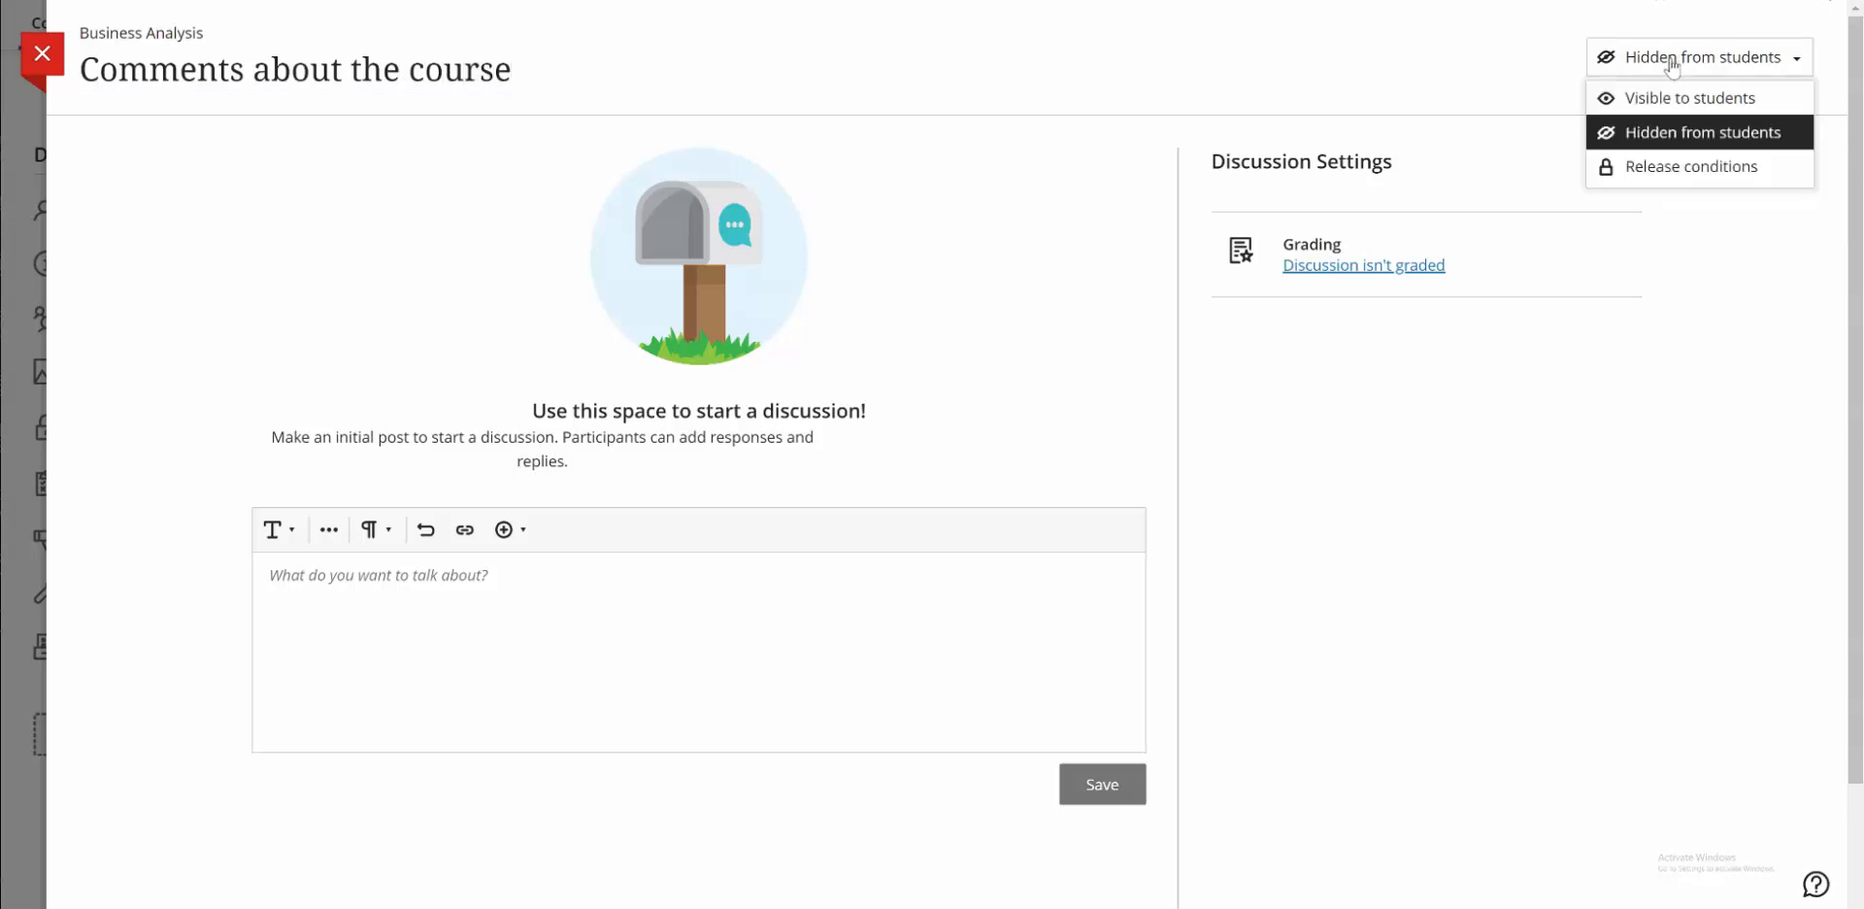
click(1668, 98)
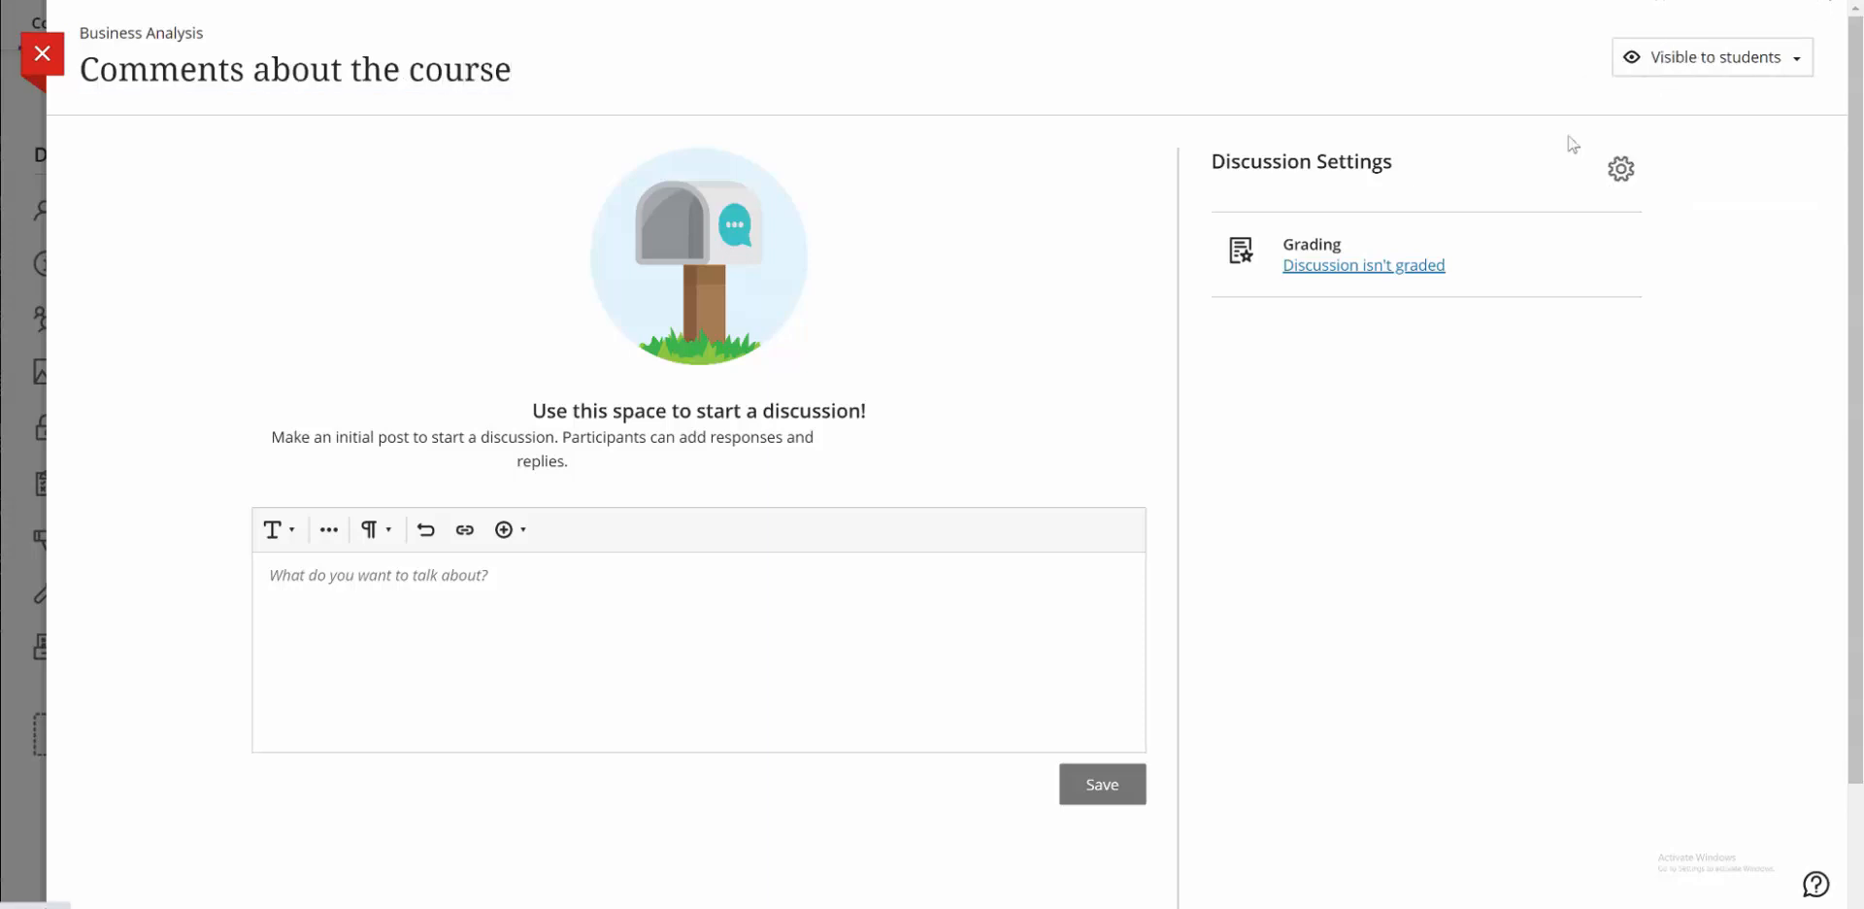
Write the discussion's initial post as "Put your questions and comments about the course here.".
click(502, 586)
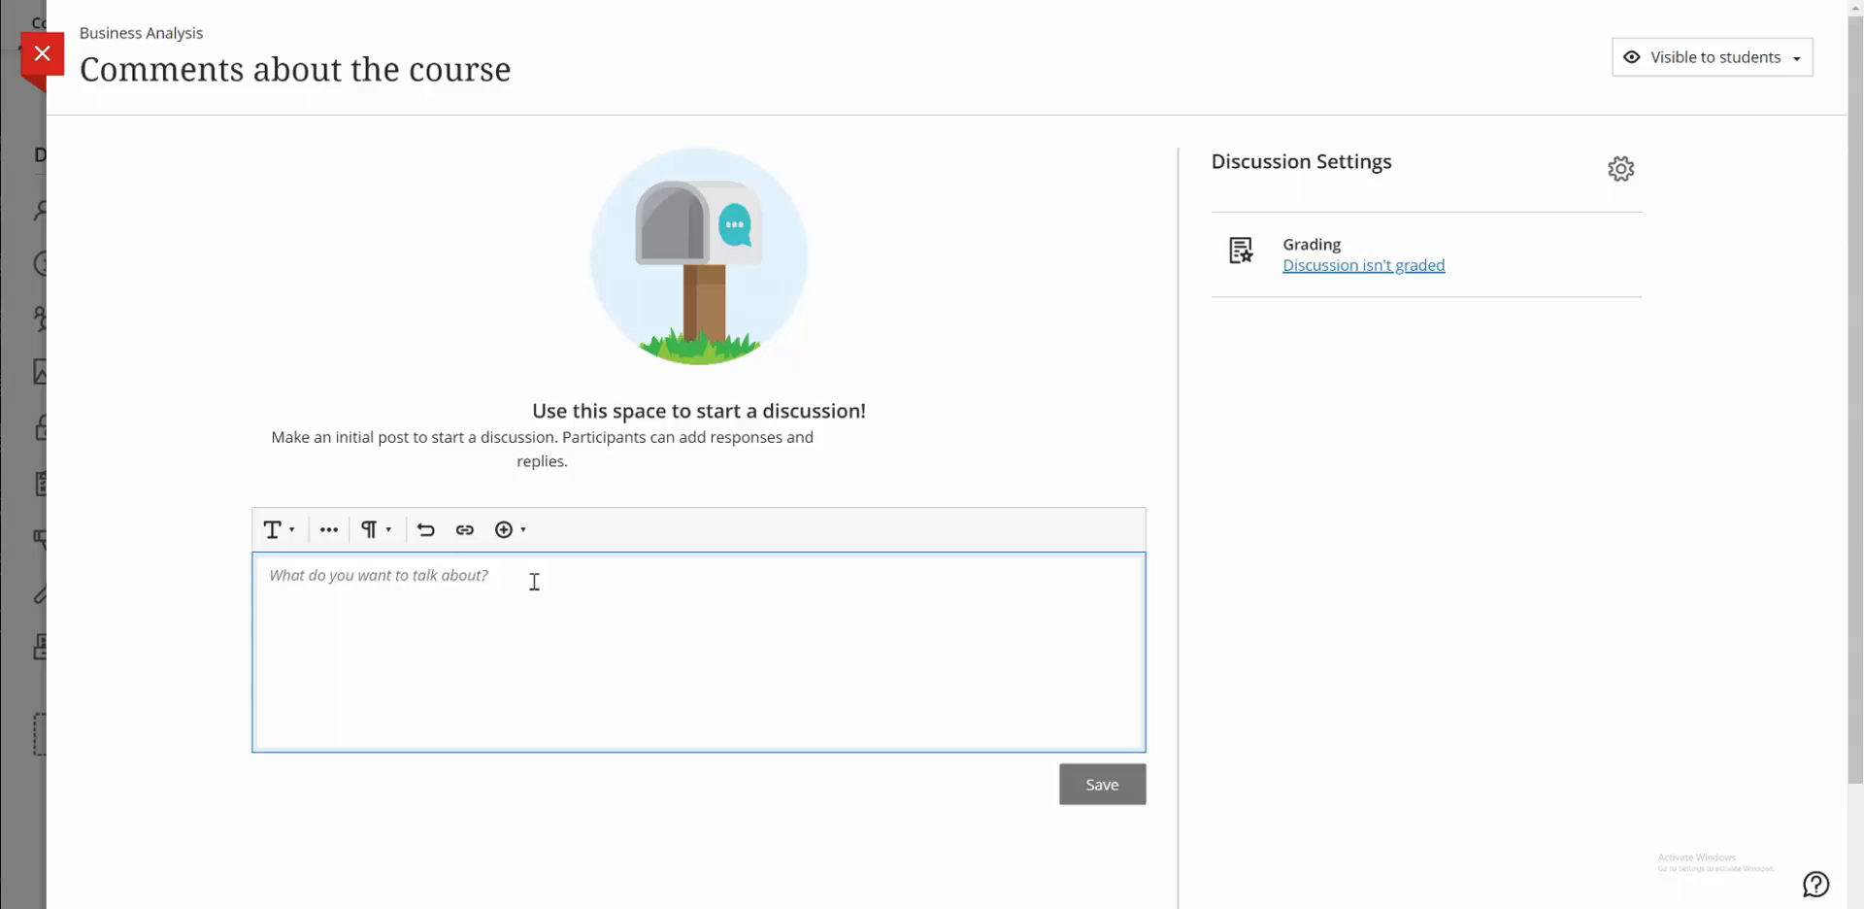
text(Put your que)
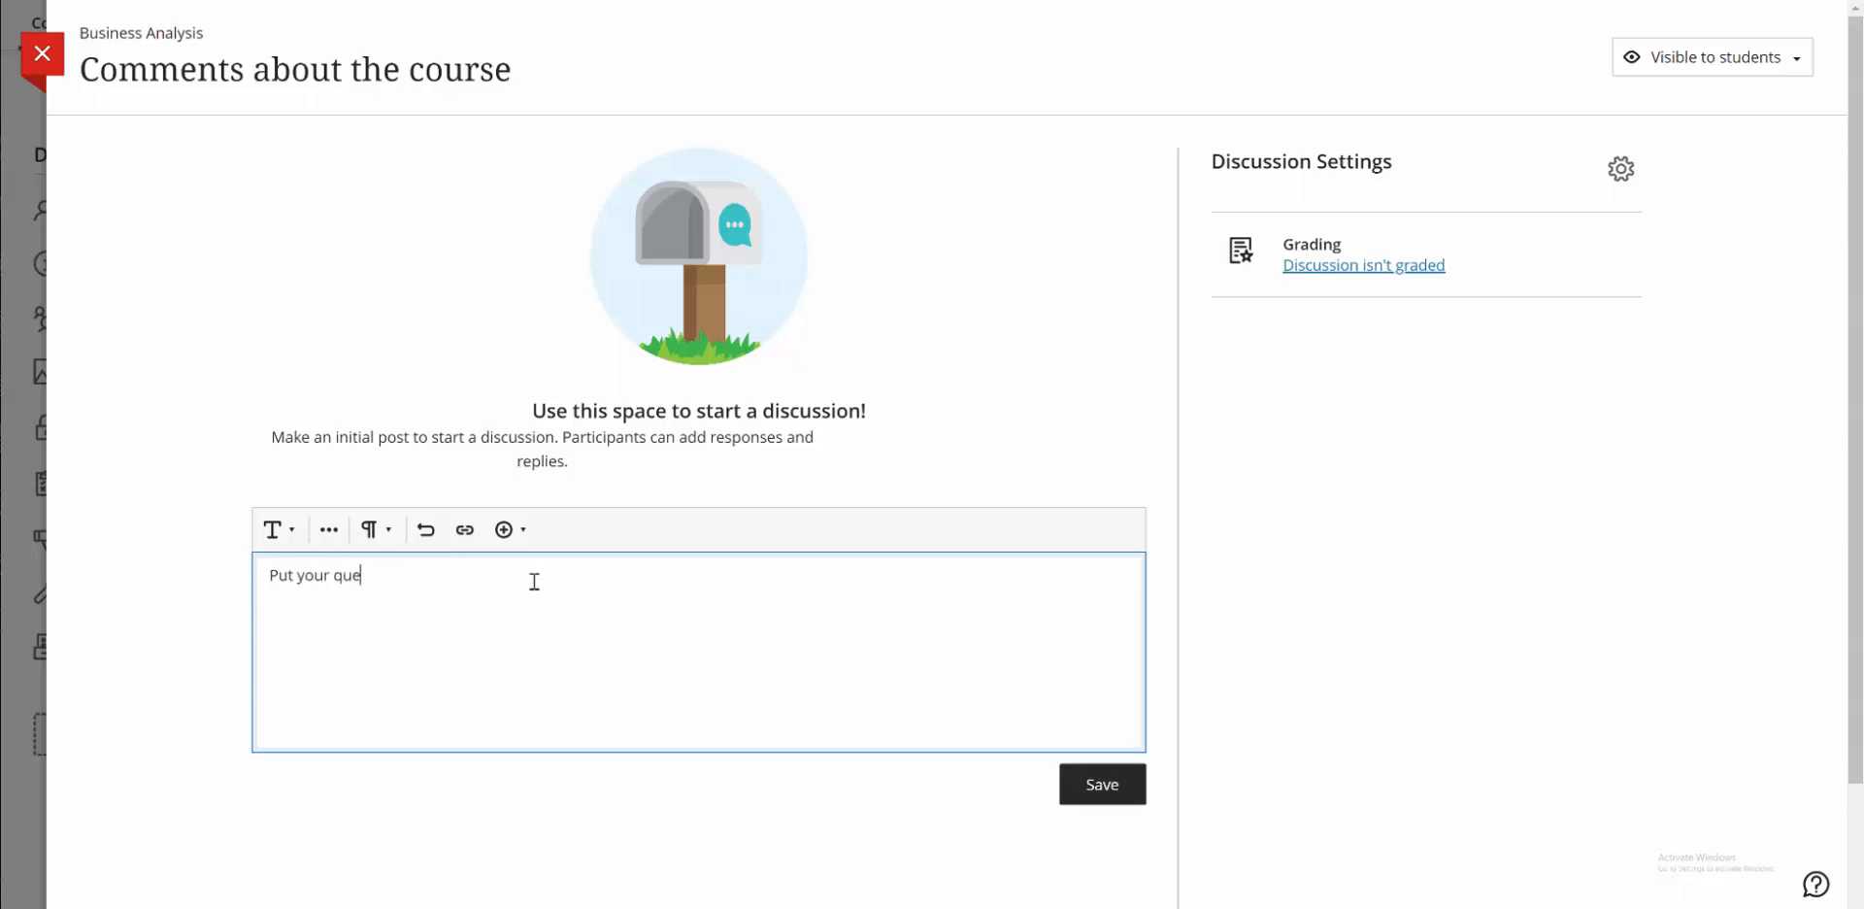
text(stions and comments about the course here.)
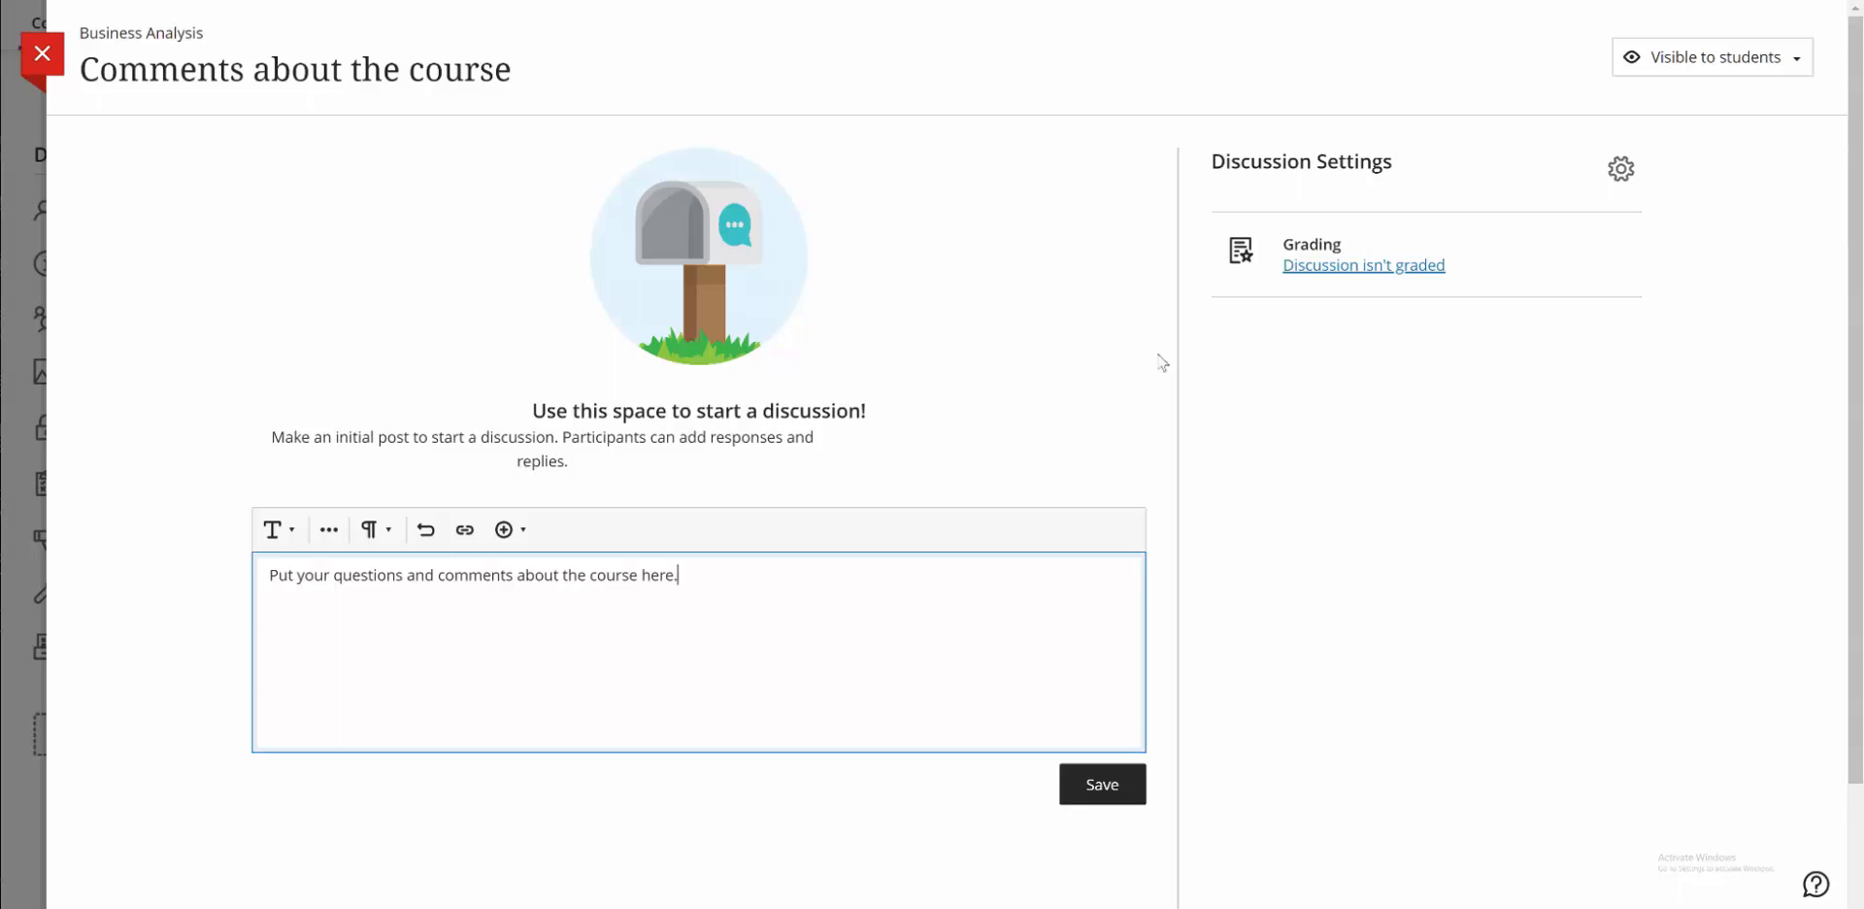
Make the discussion graded, due 3/30/23 at 12:51 PM, with the Discussion grade category and grading by Points.
click(1323, 271)
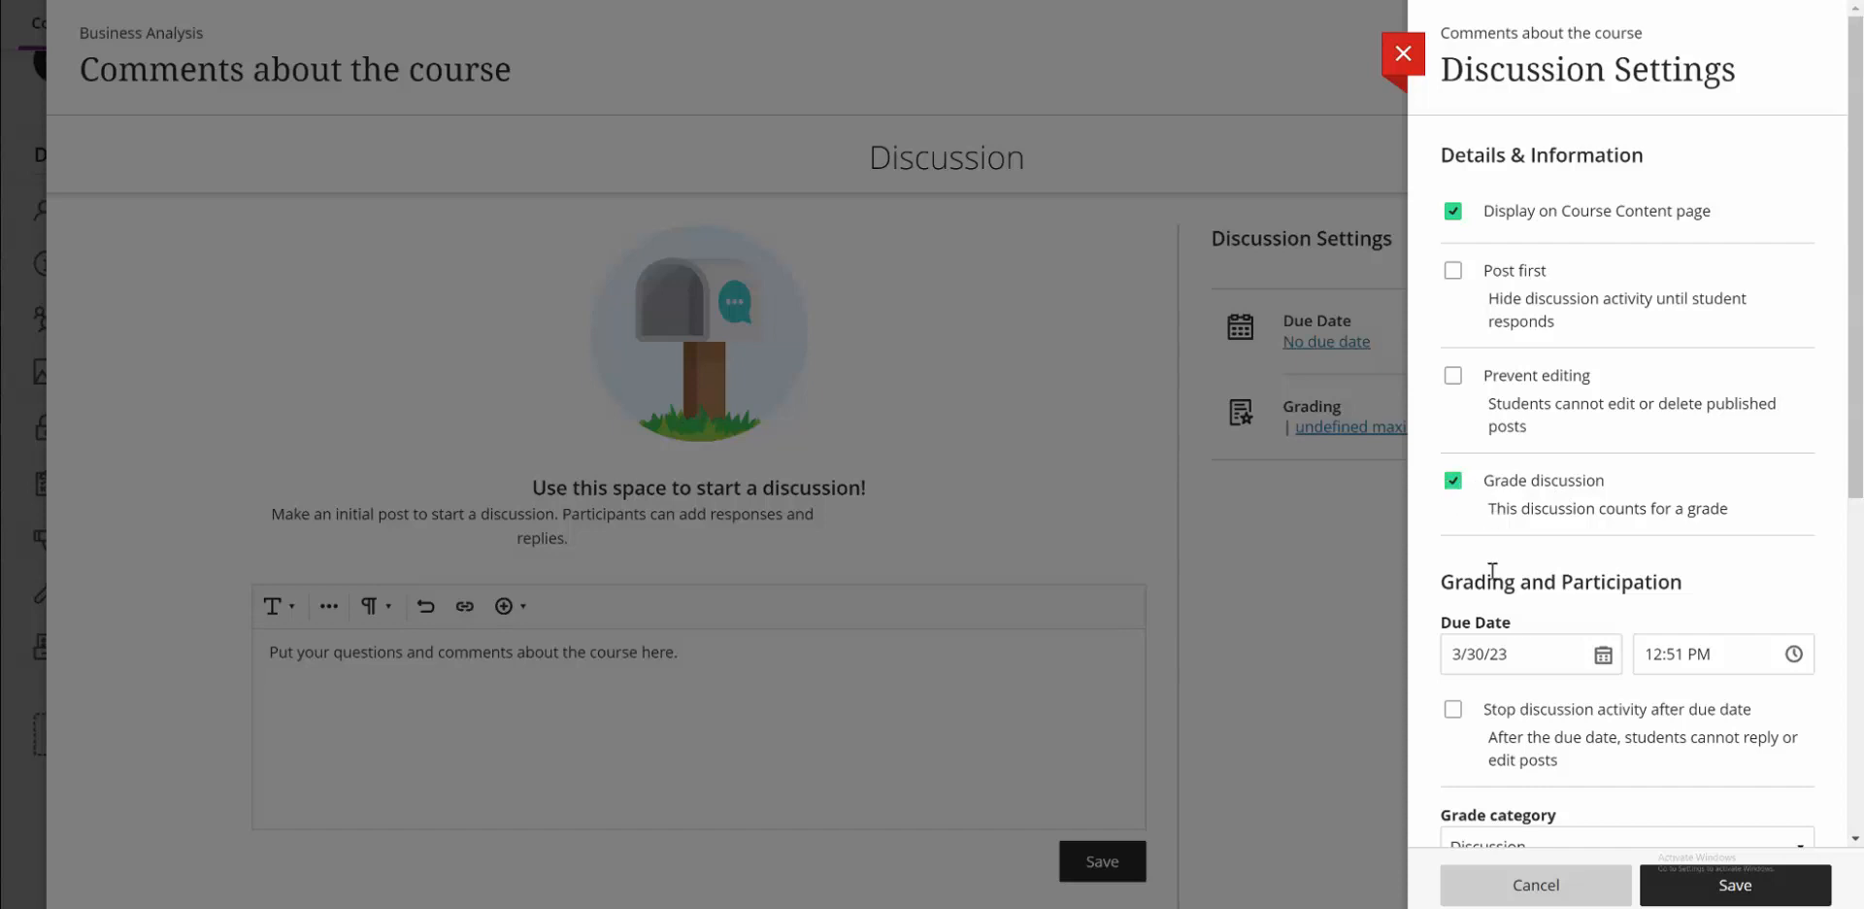
scroll(1493, 570, down, 3)
scroll(1607, 513, down, 2)
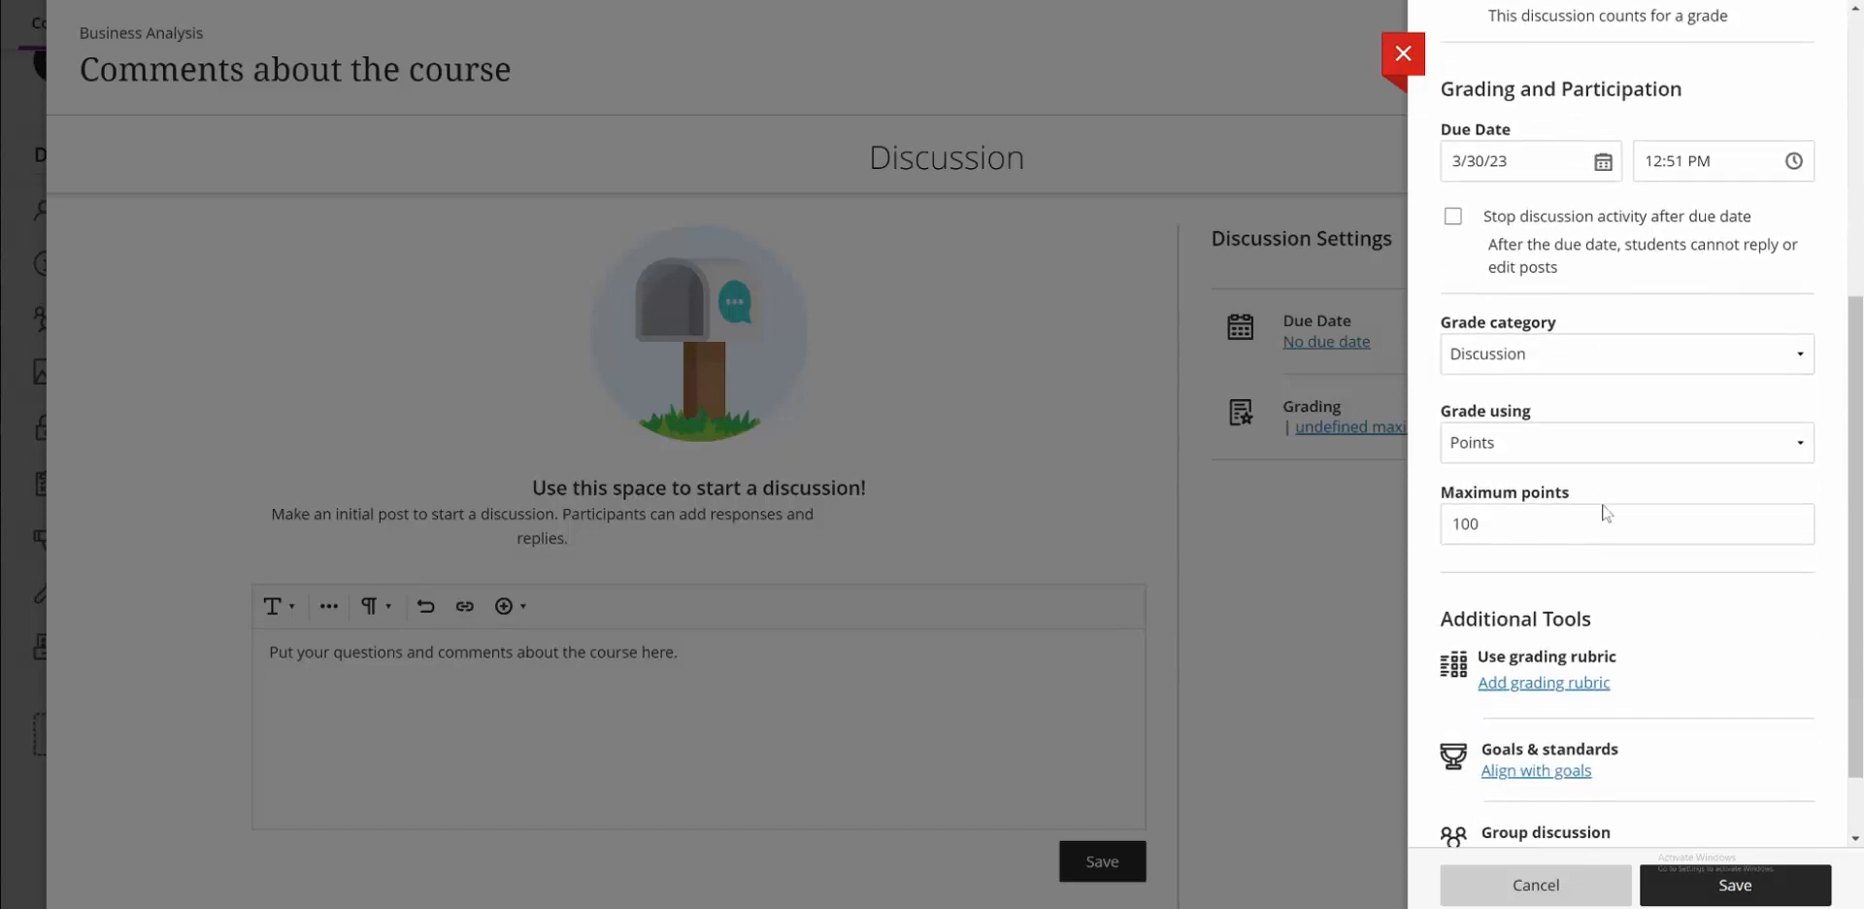
click(1540, 356)
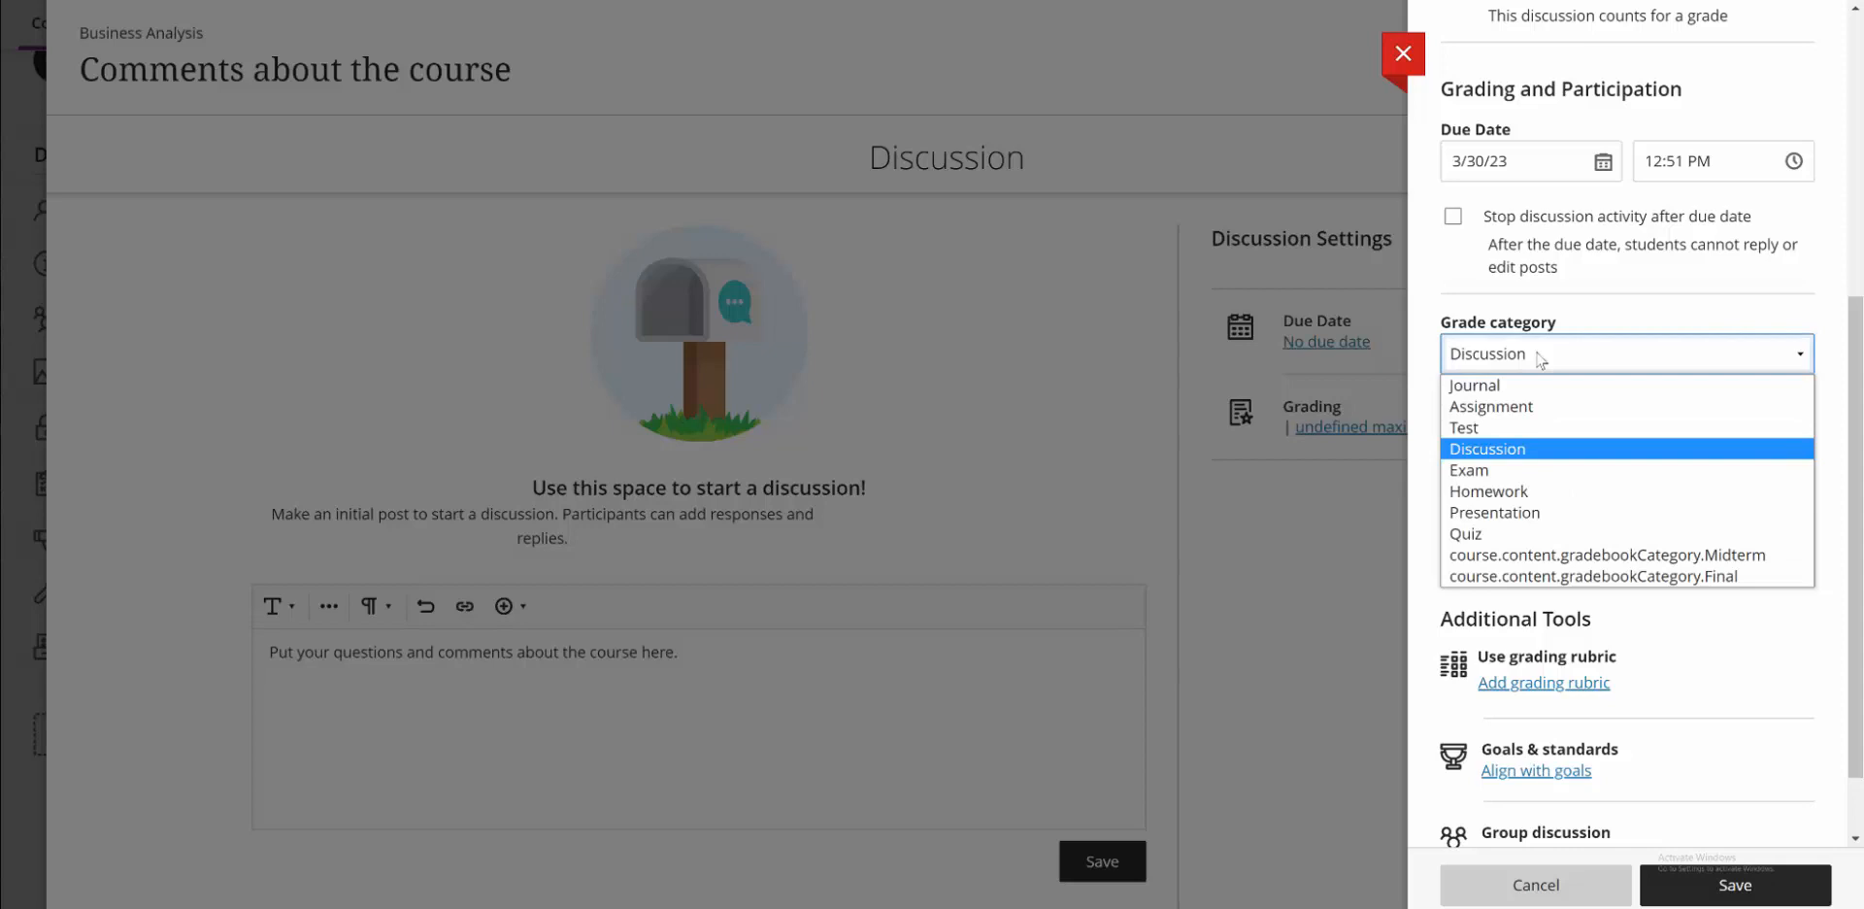
click(1529, 453)
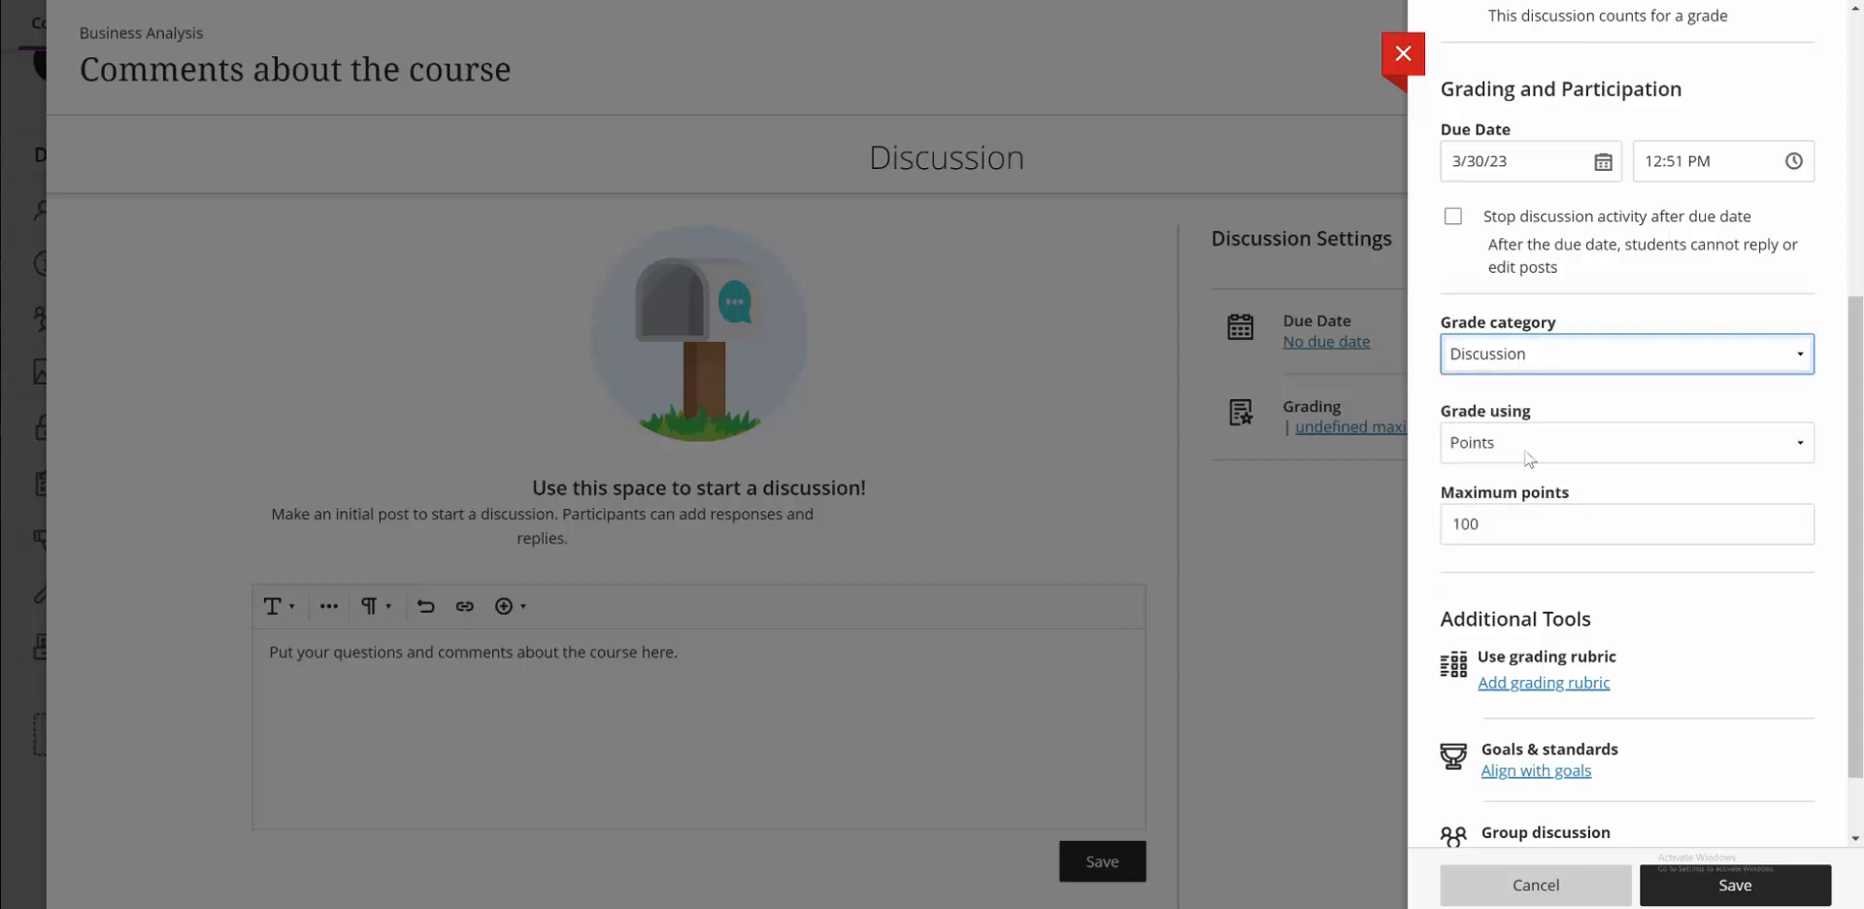
click(1527, 455)
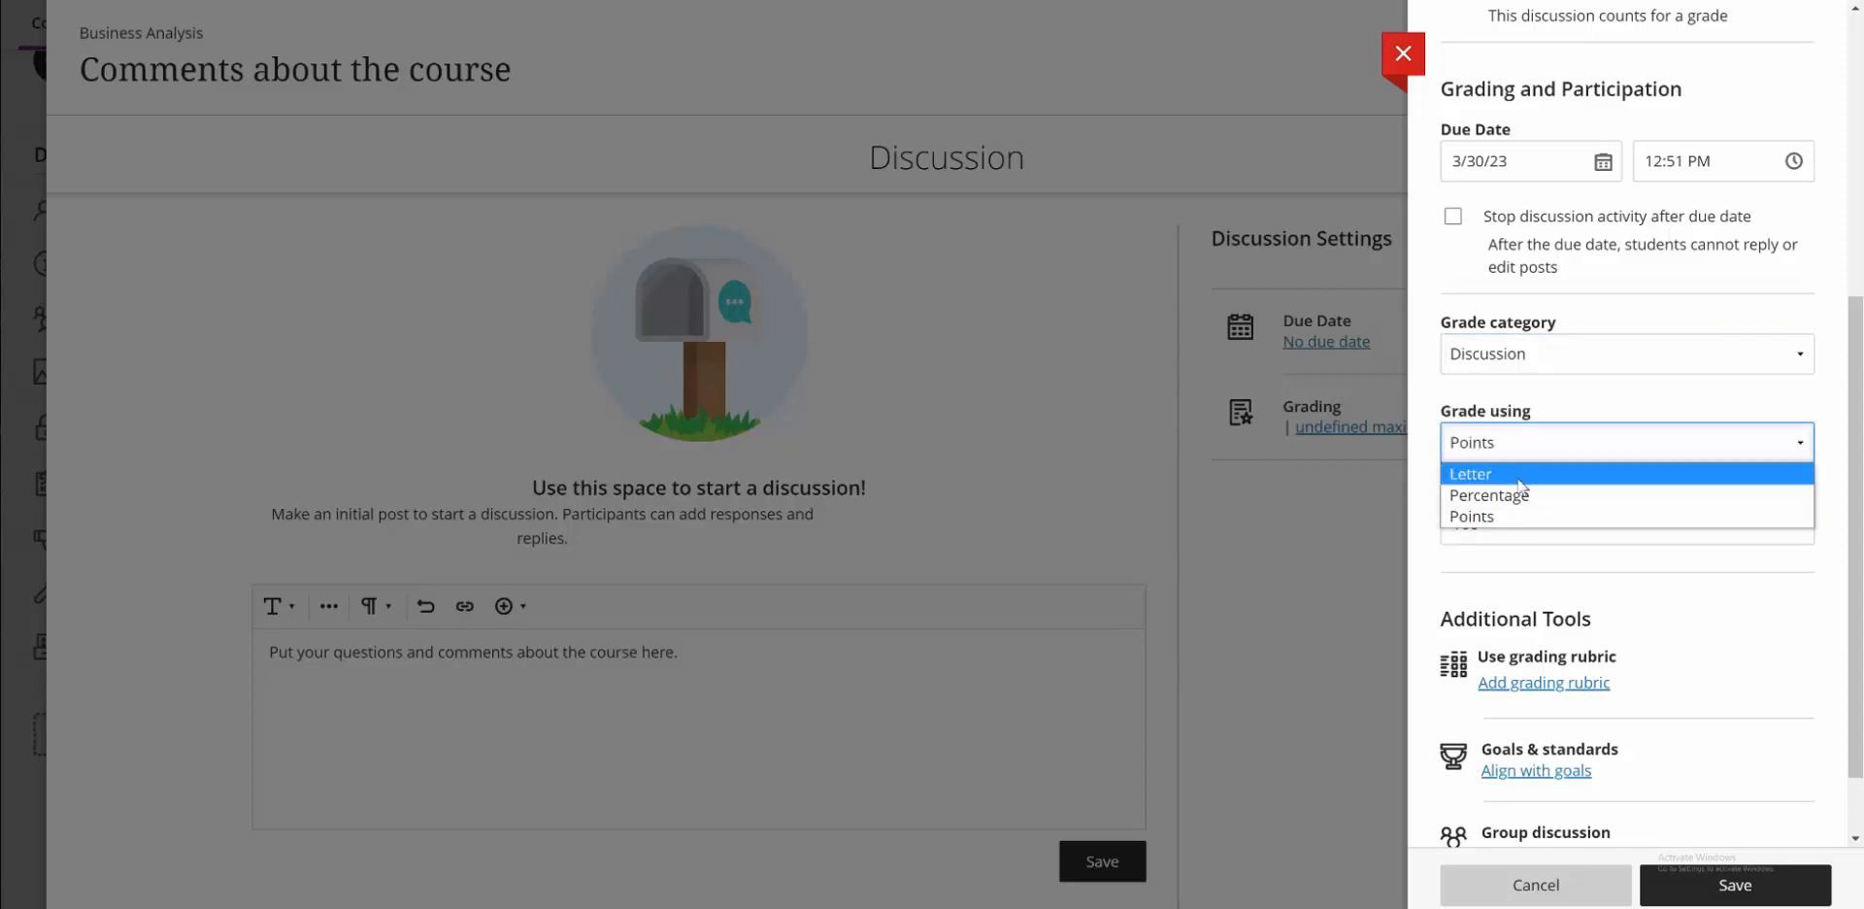
click(1522, 516)
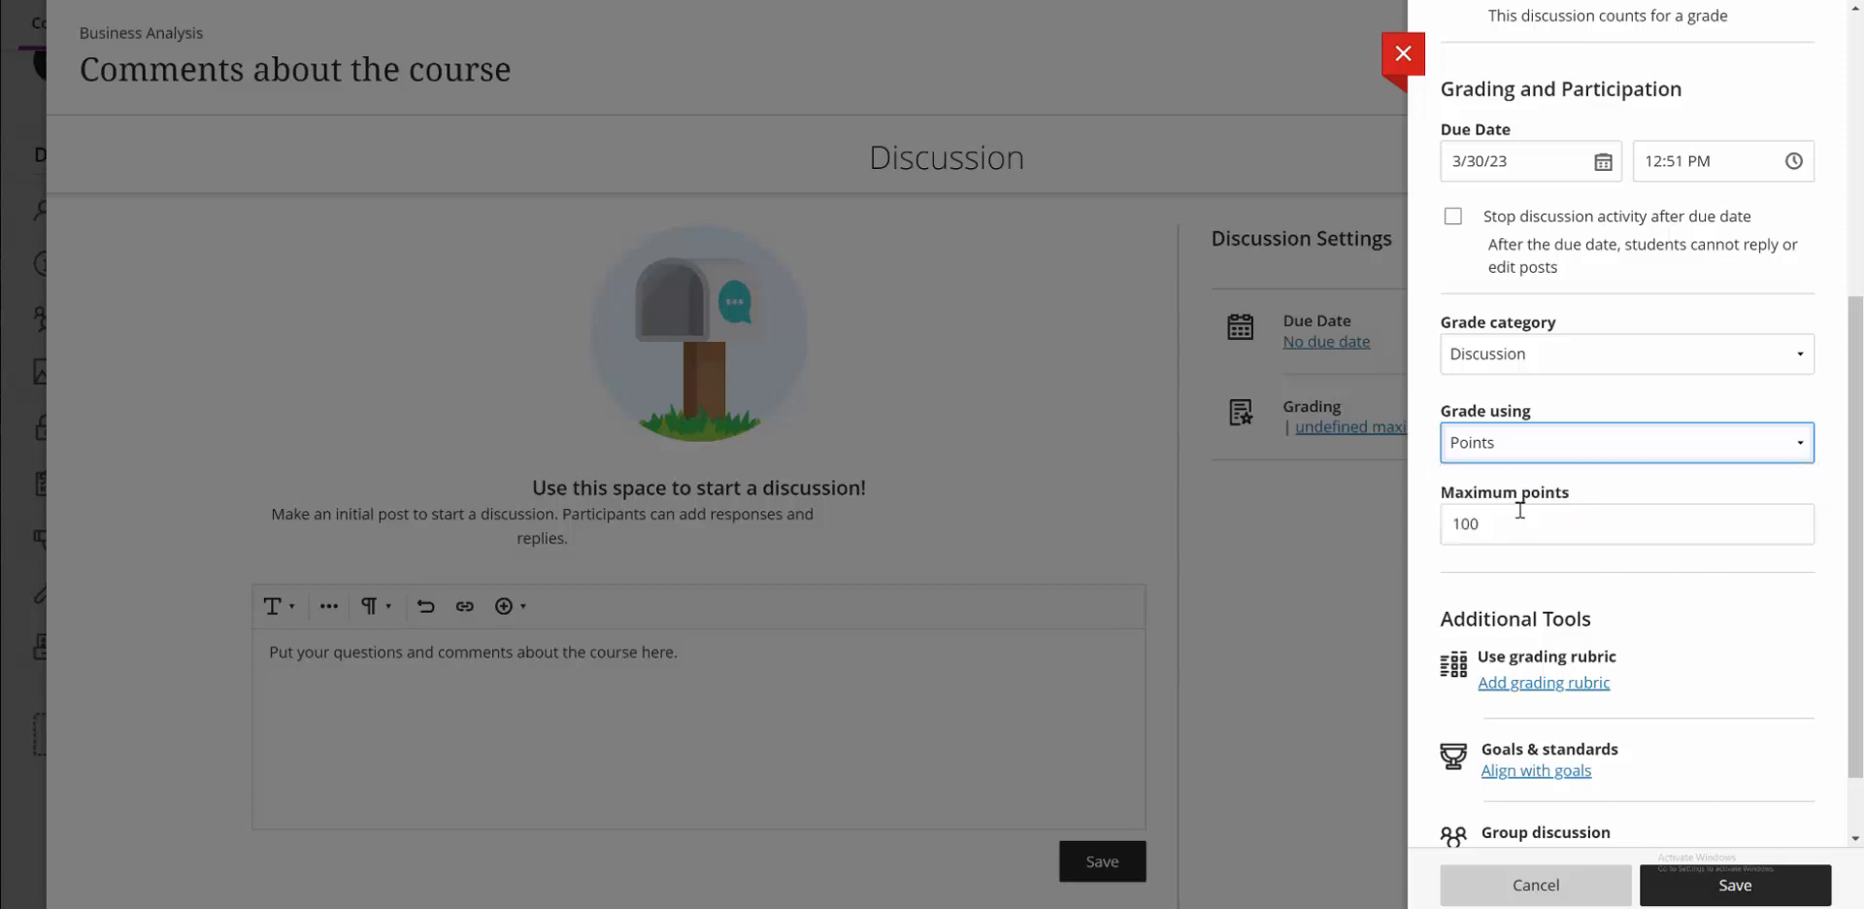
Set the discussion's maximum points to 5, and save the settings and the initial post.
click(1477, 524)
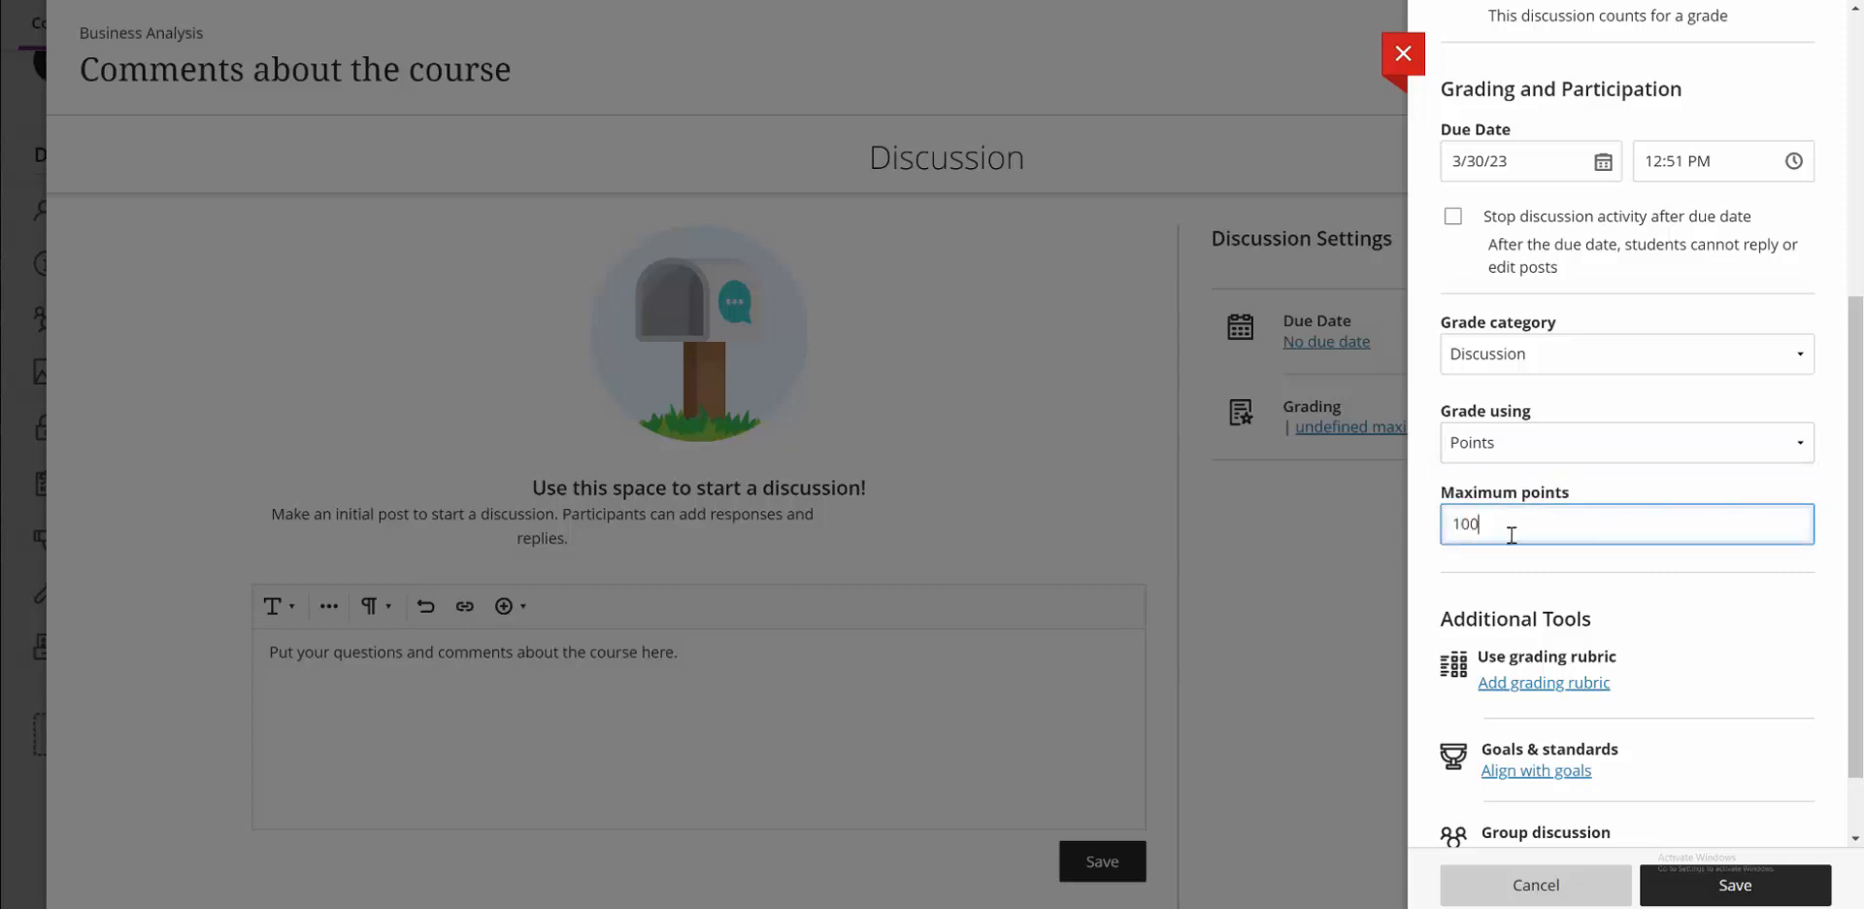
drag(1512, 535, 1416, 541)
text(5)
click(1468, 562)
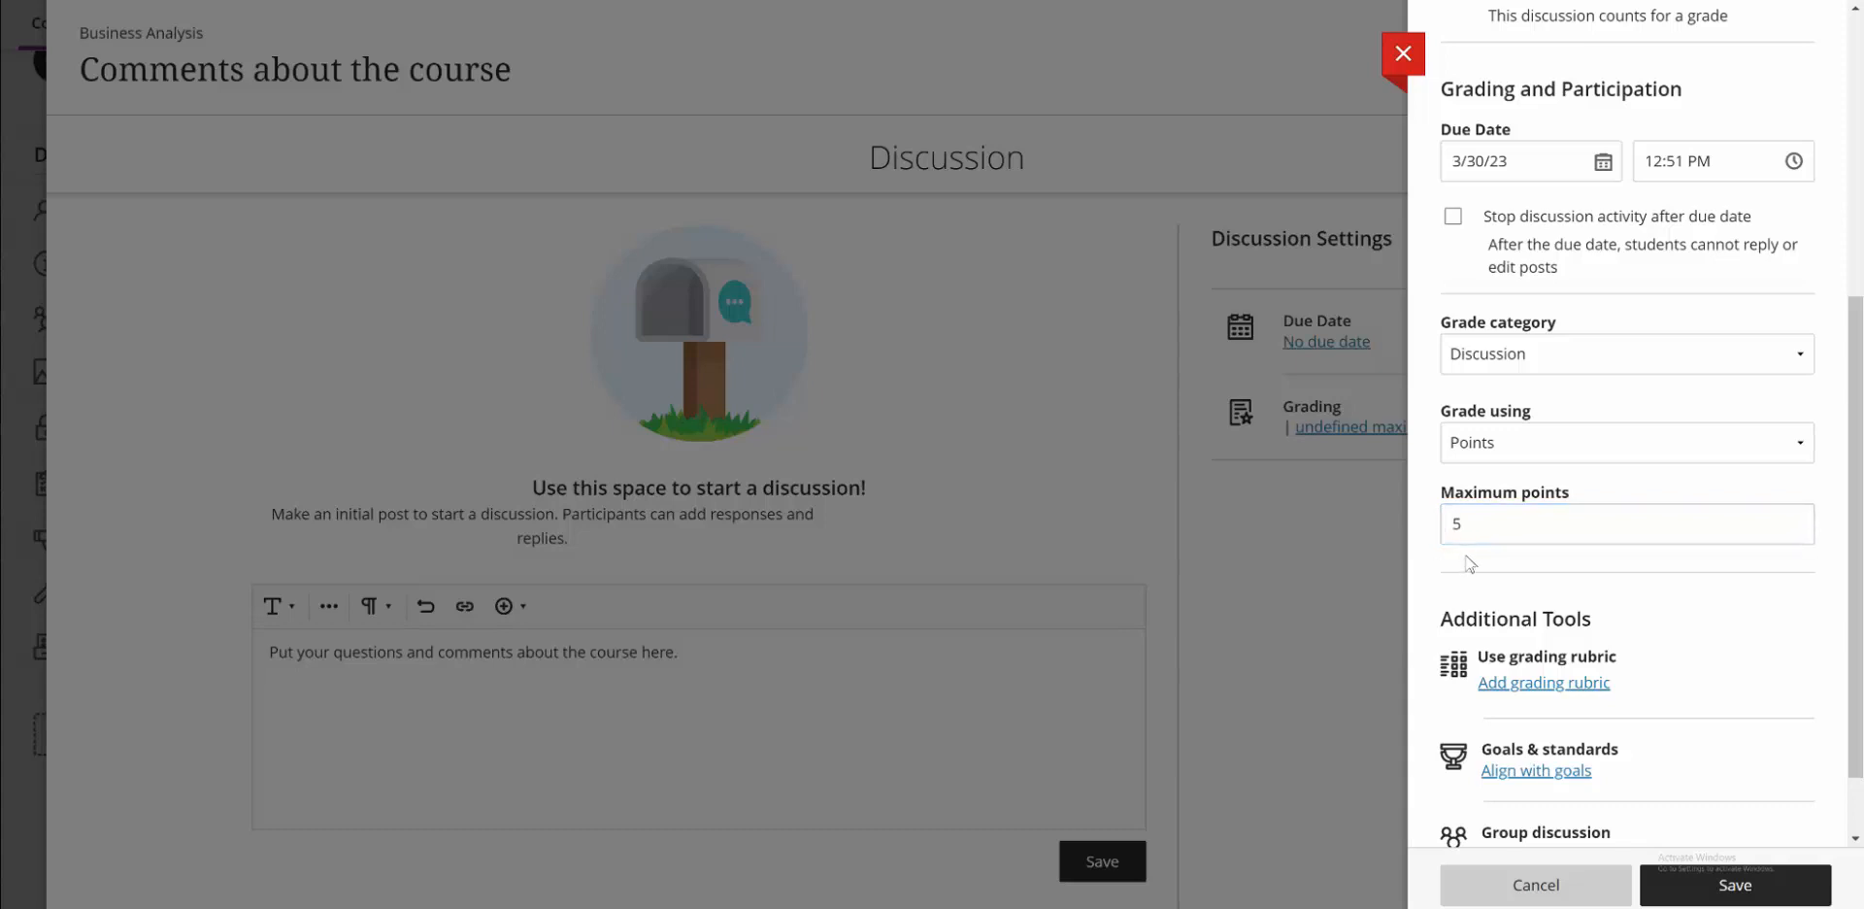
scroll(1510, 558, down, 1)
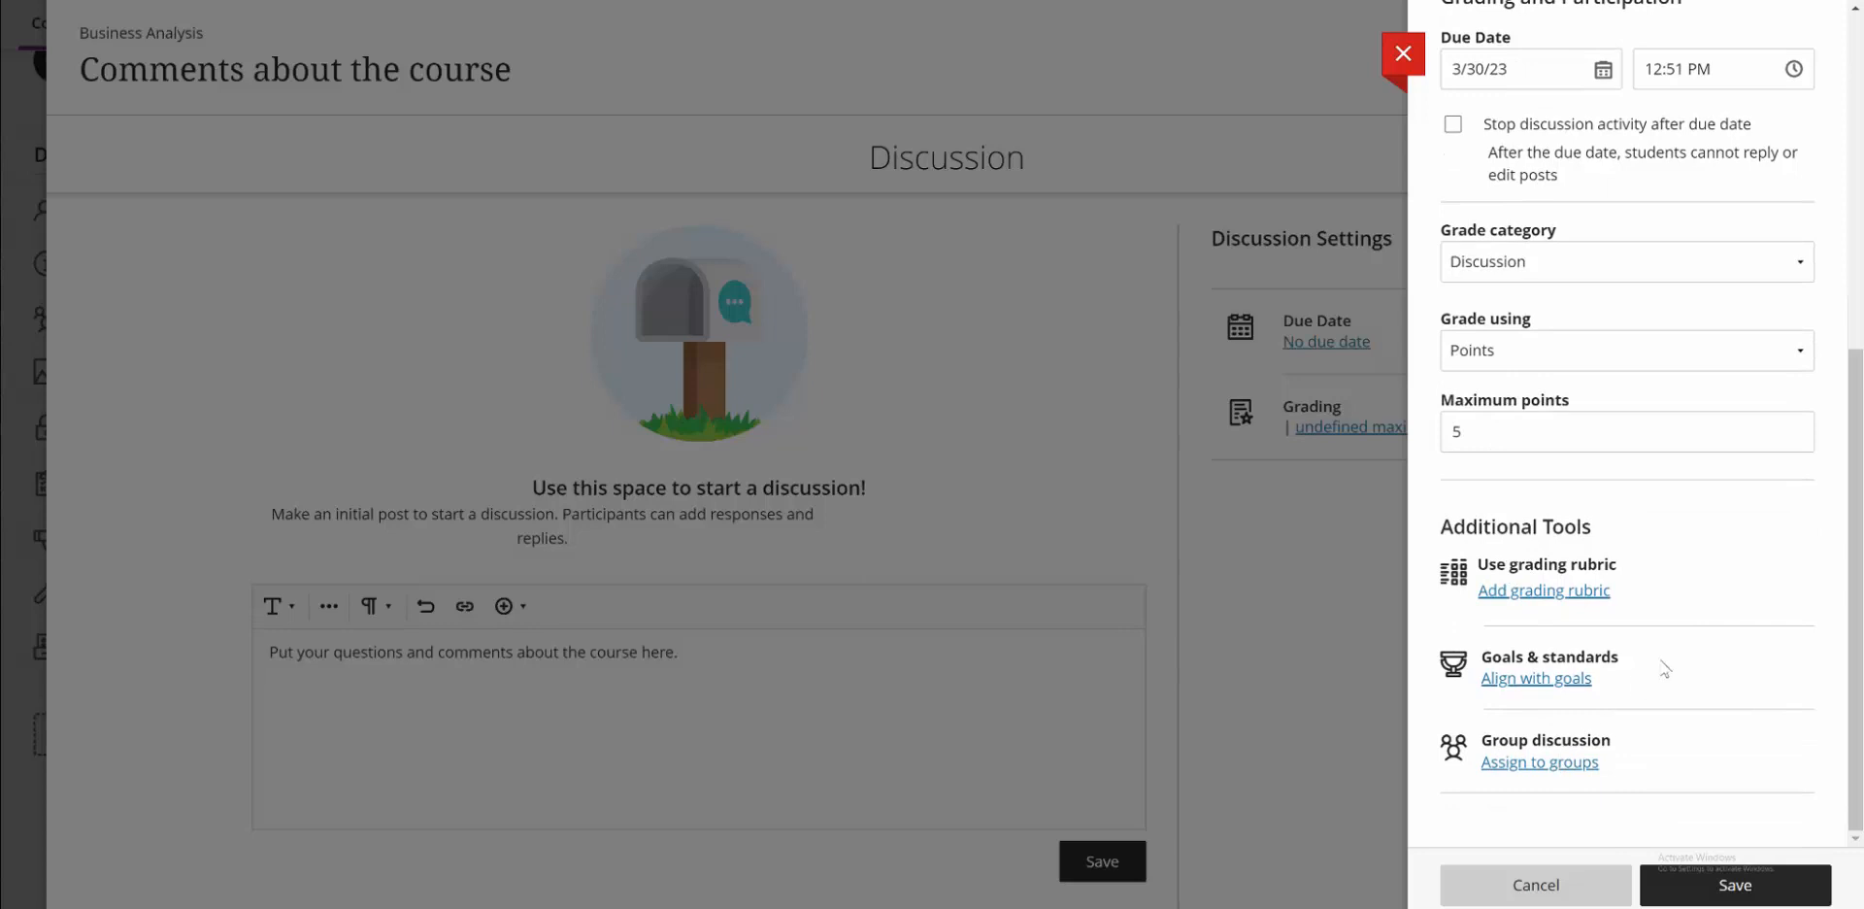
scroll(1660, 665, up, 5)
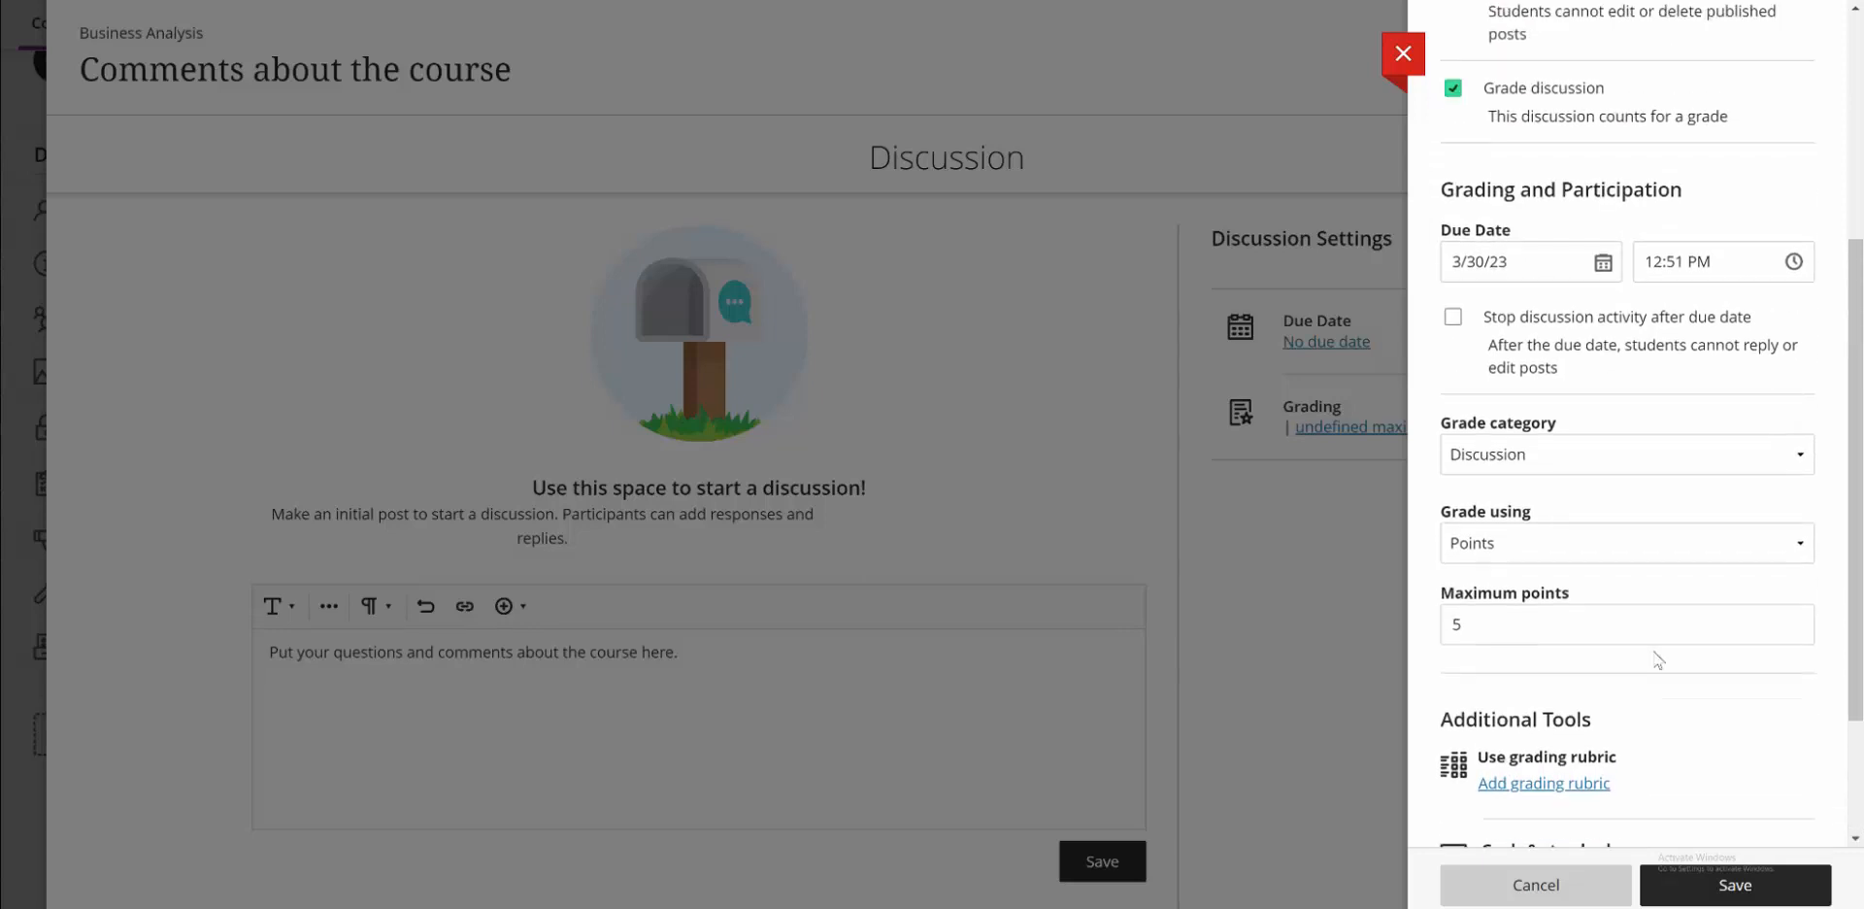
click(1743, 883)
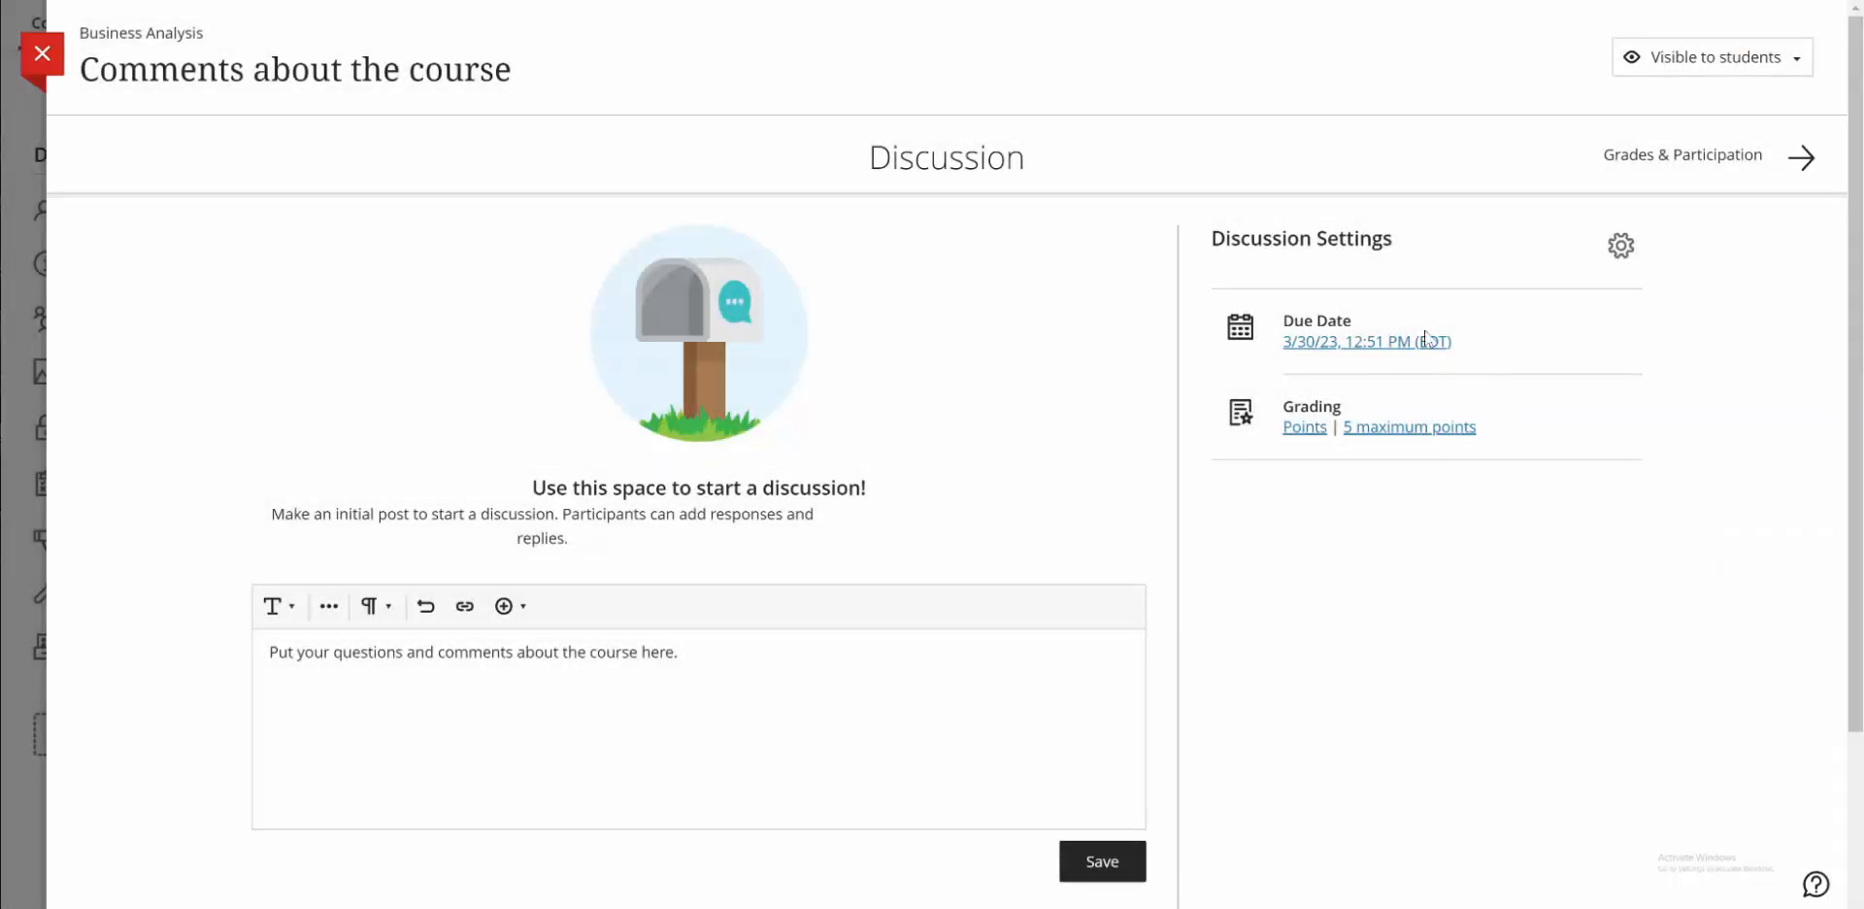
click(1102, 862)
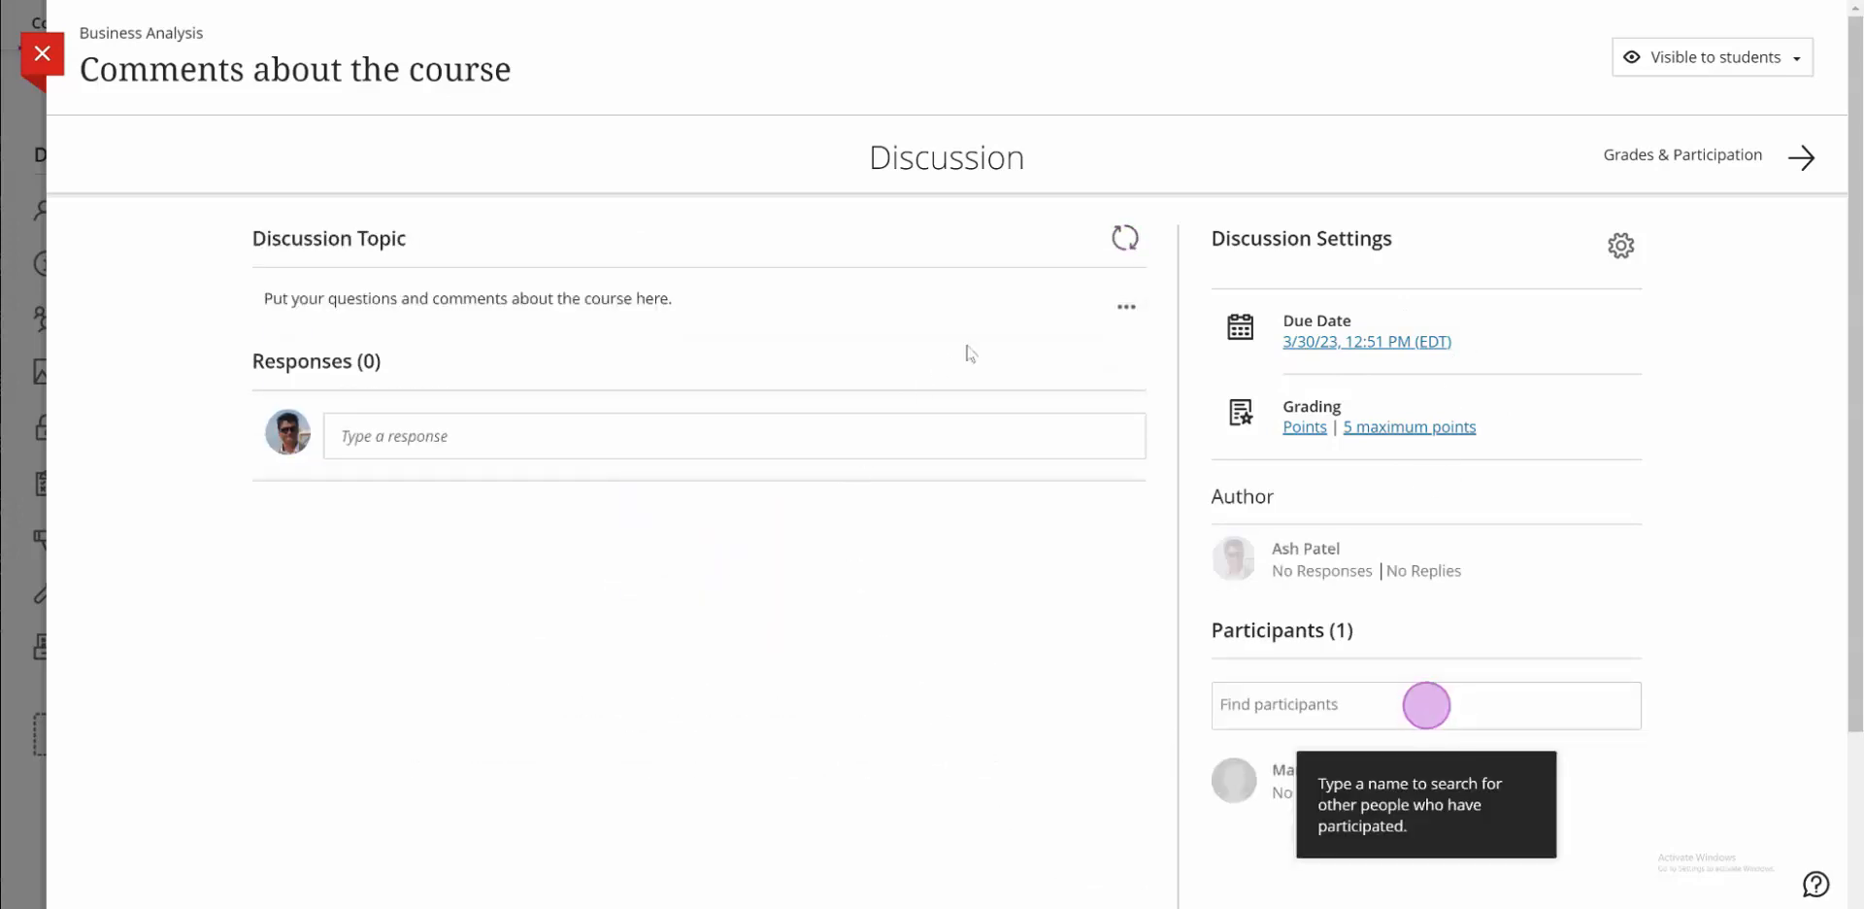
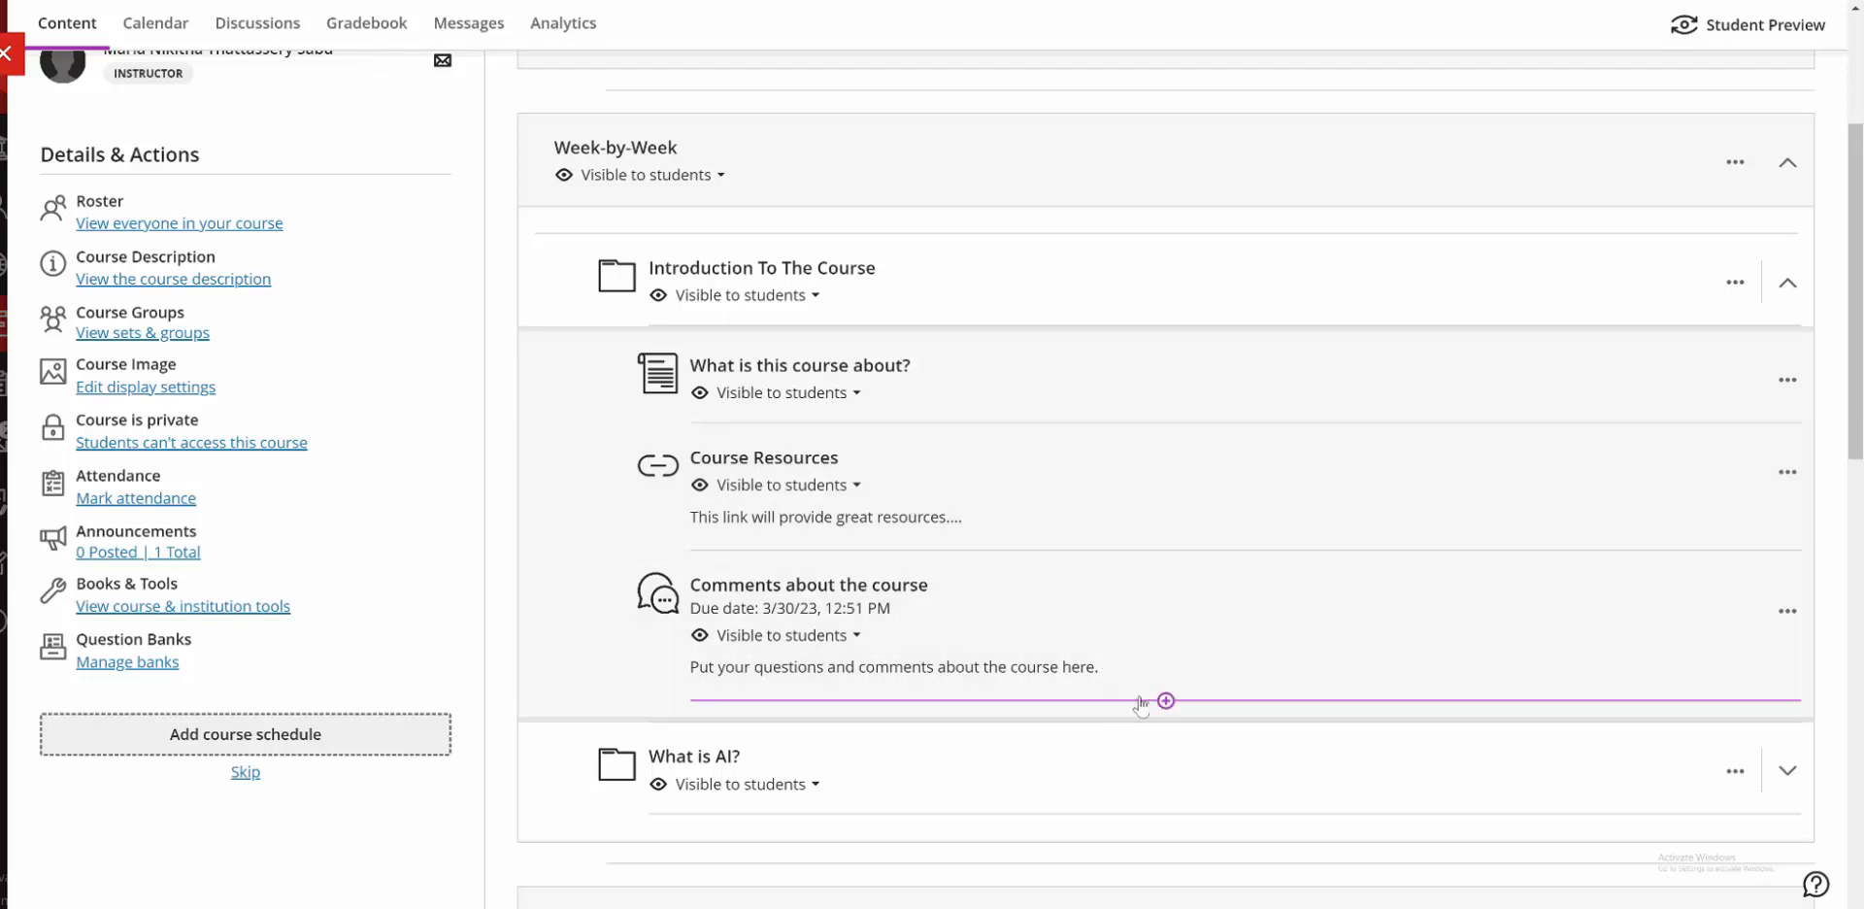
Create a new document below the Comments about the course discussion and start a content block in it.
click(1161, 699)
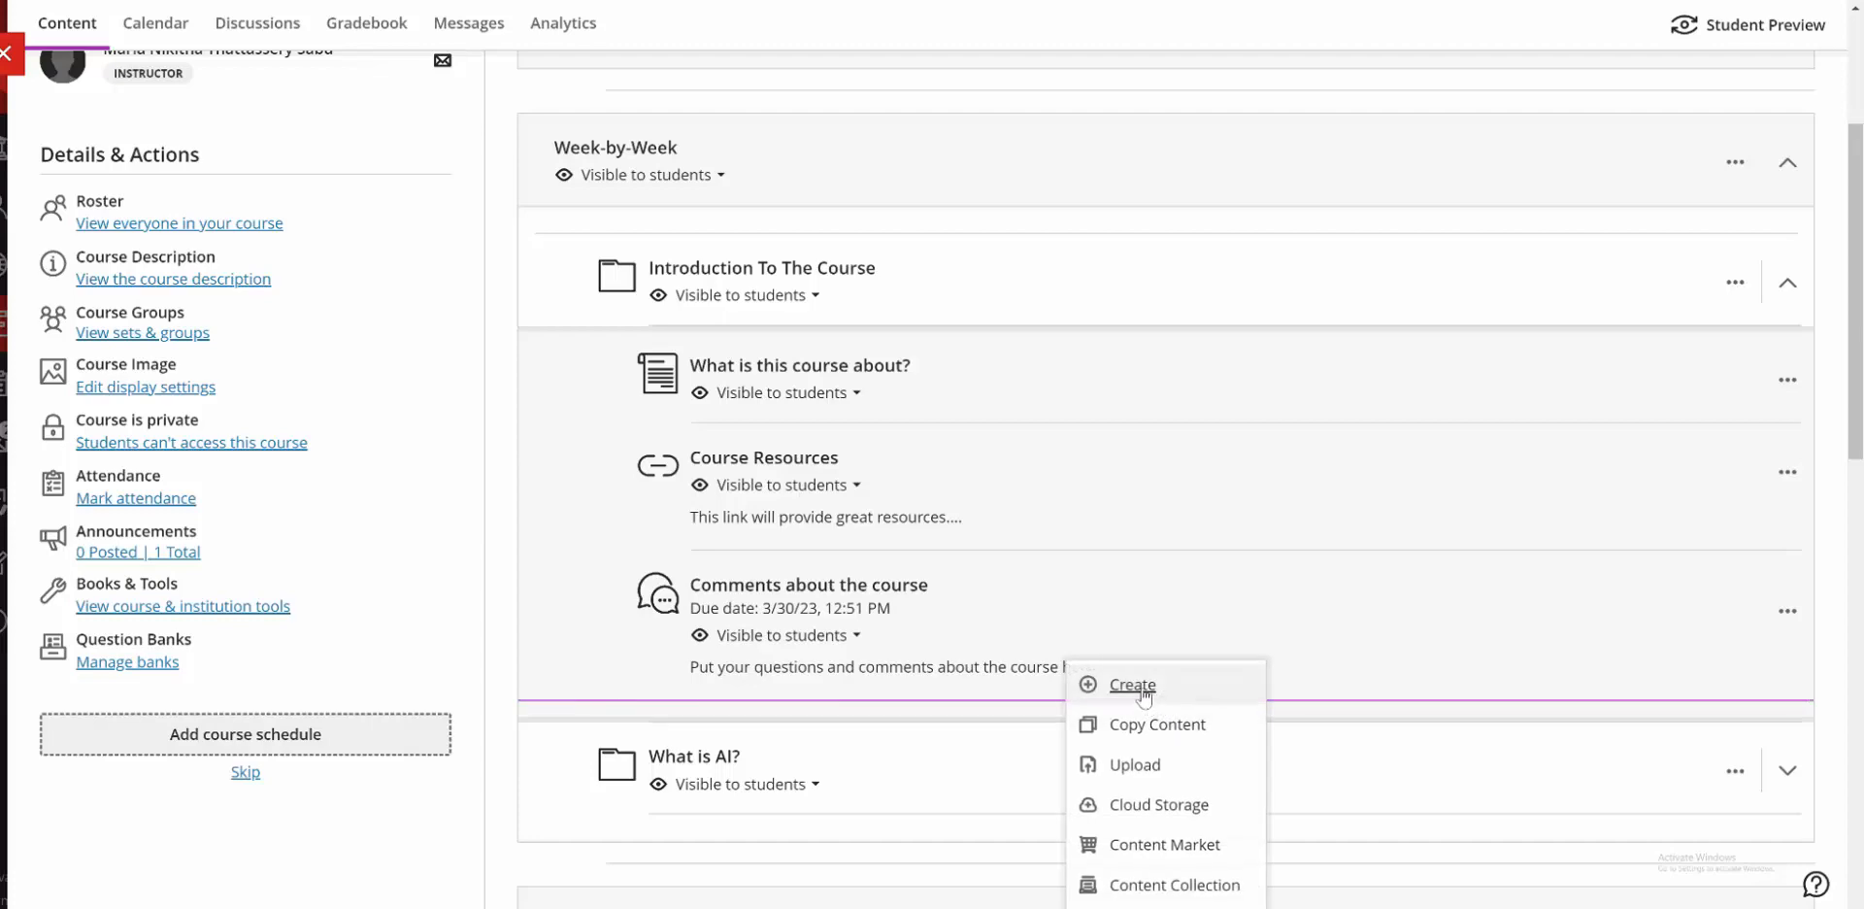
click(1136, 685)
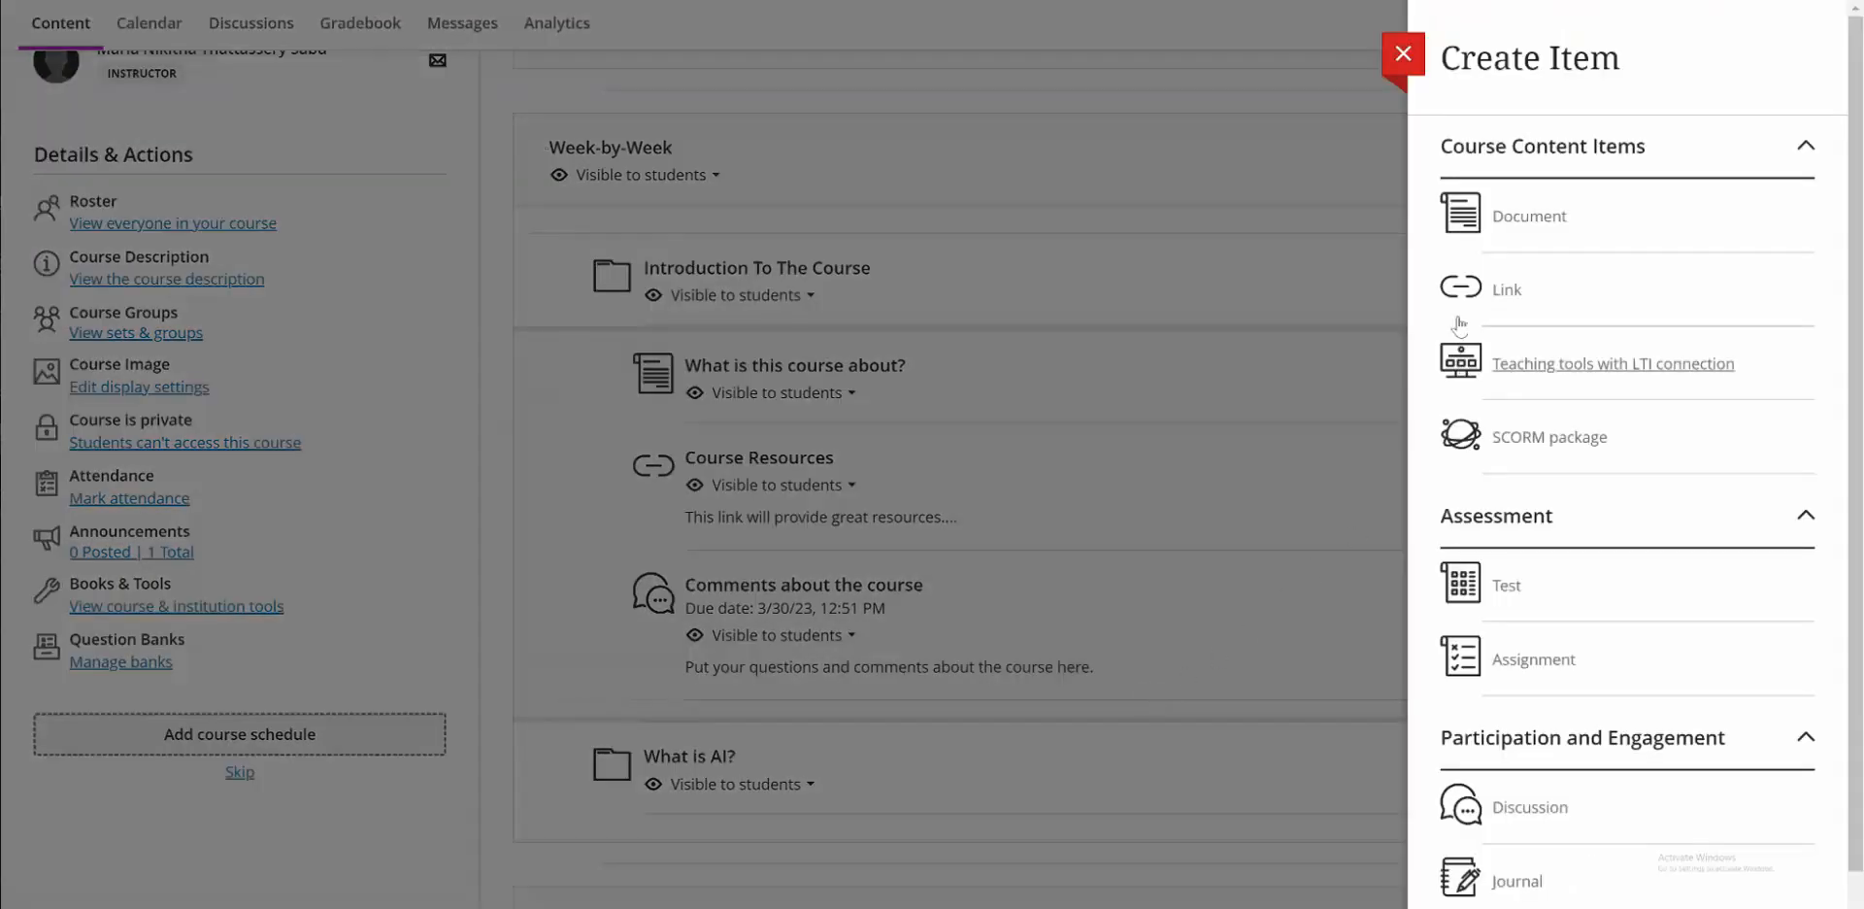
click(1517, 212)
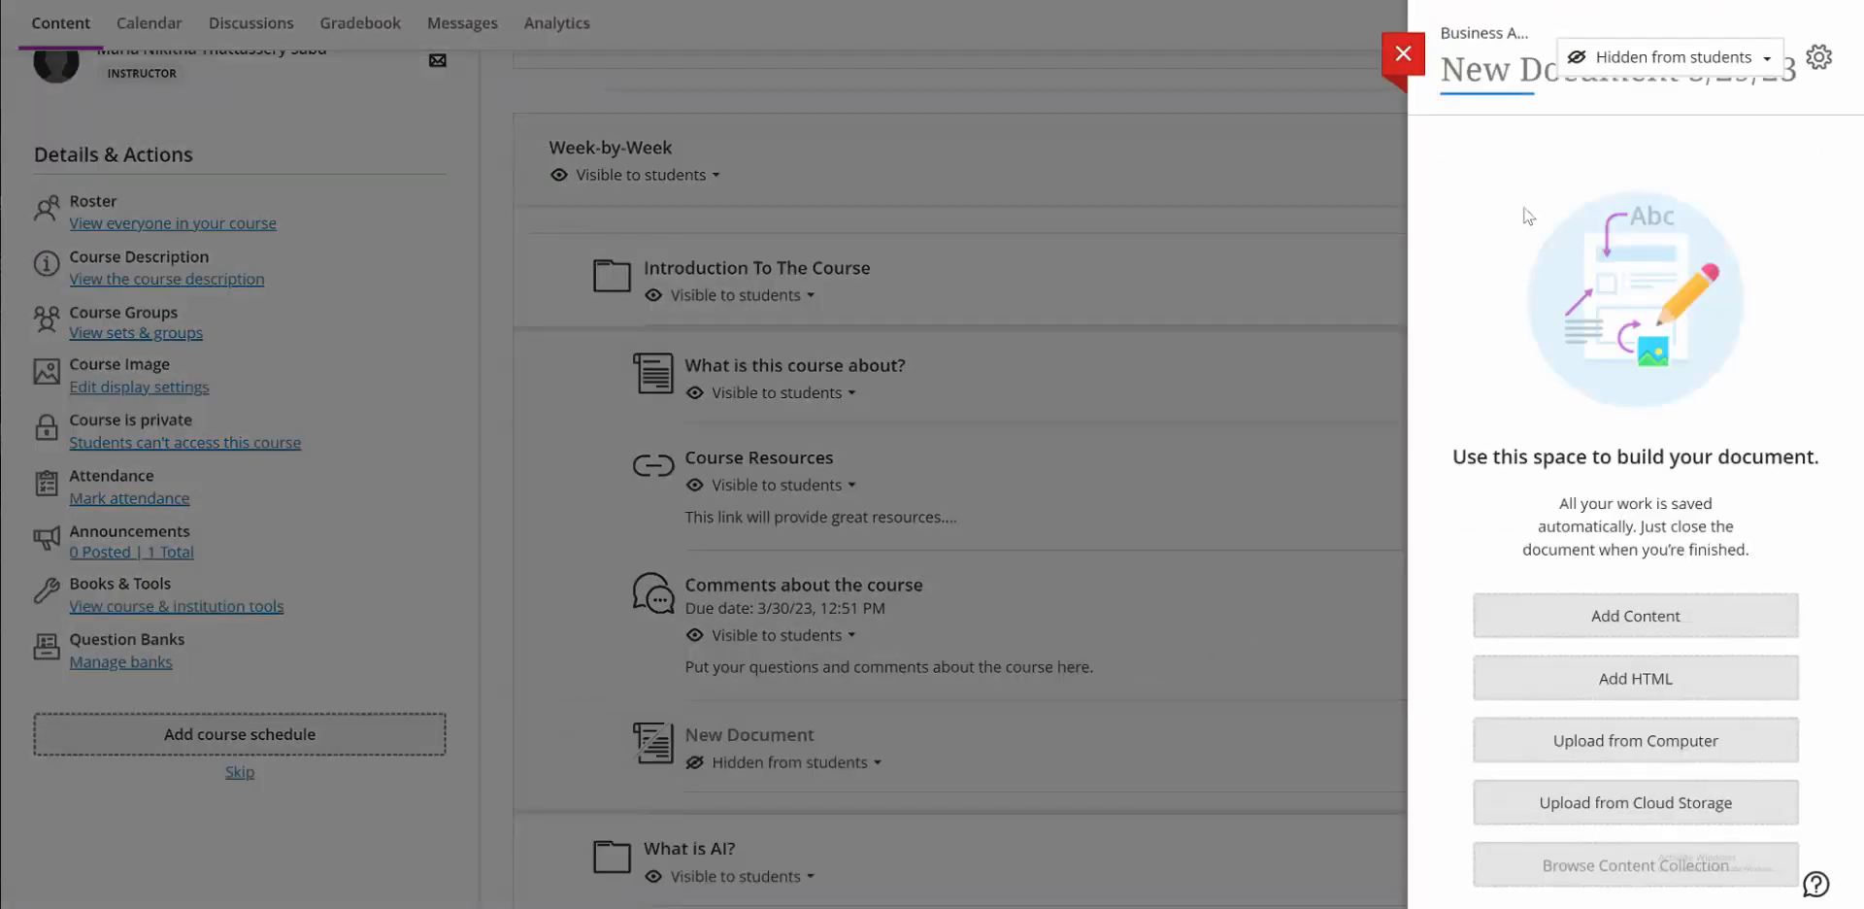
click(938, 596)
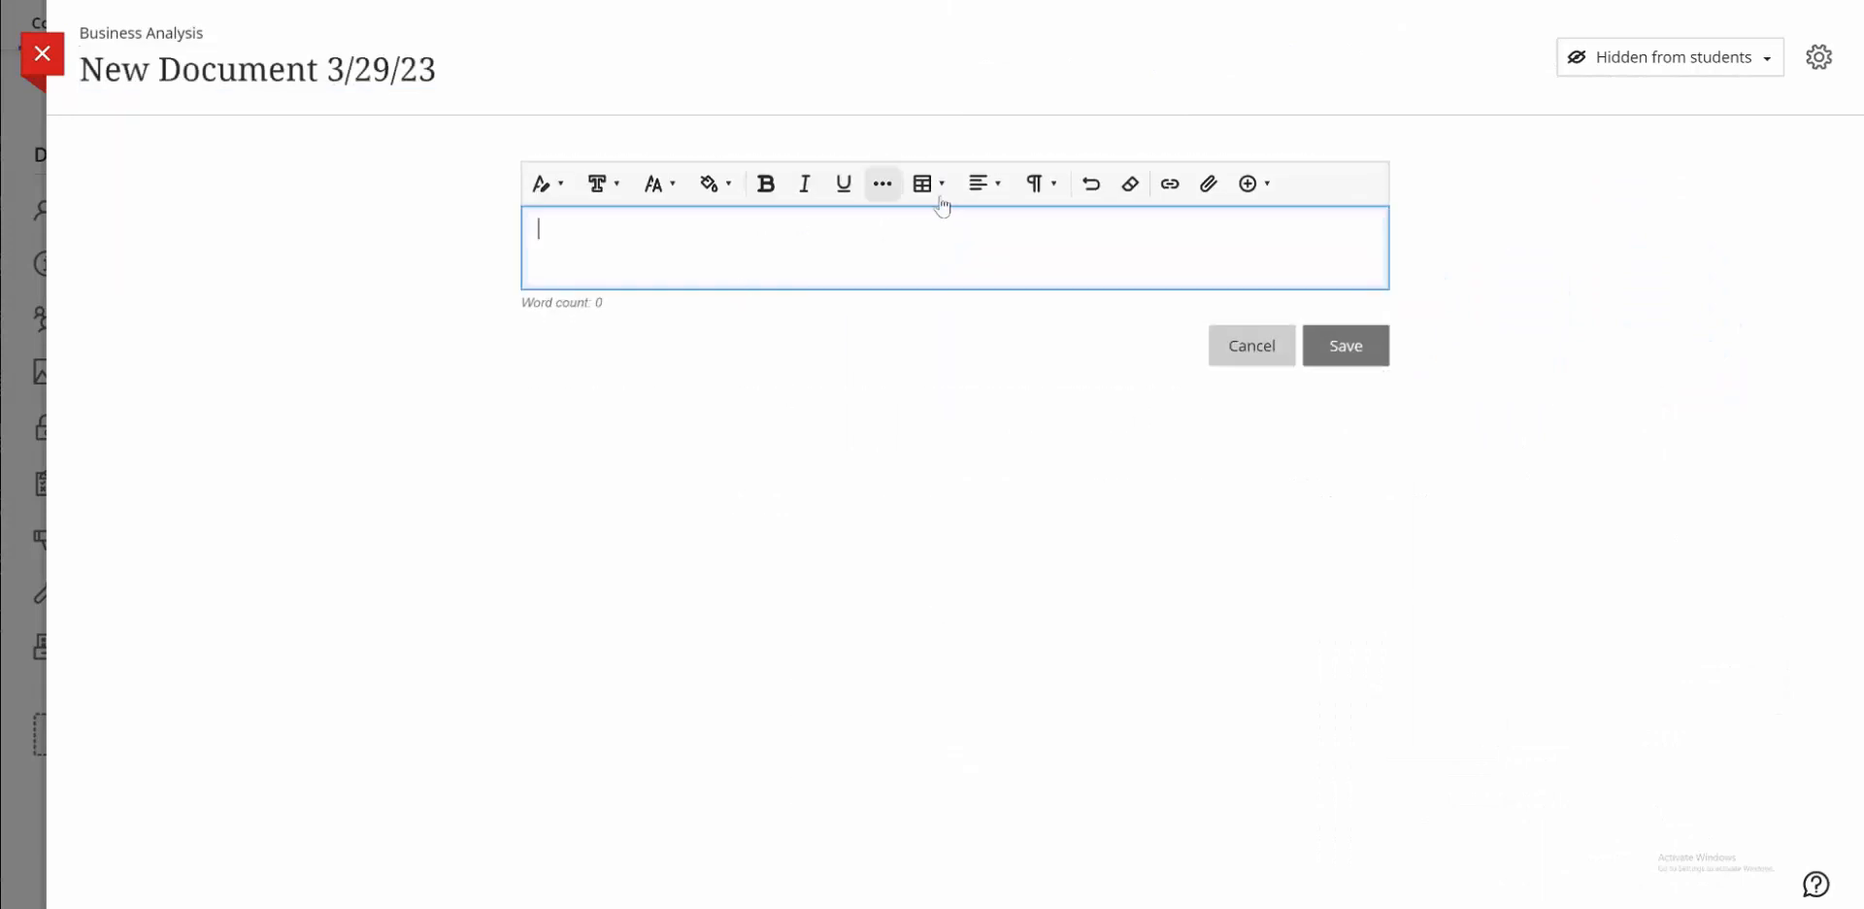
Insert a table with one row and two columns, and place PeopleHeader.JPG from the Content Collection in its first cell.
click(949, 191)
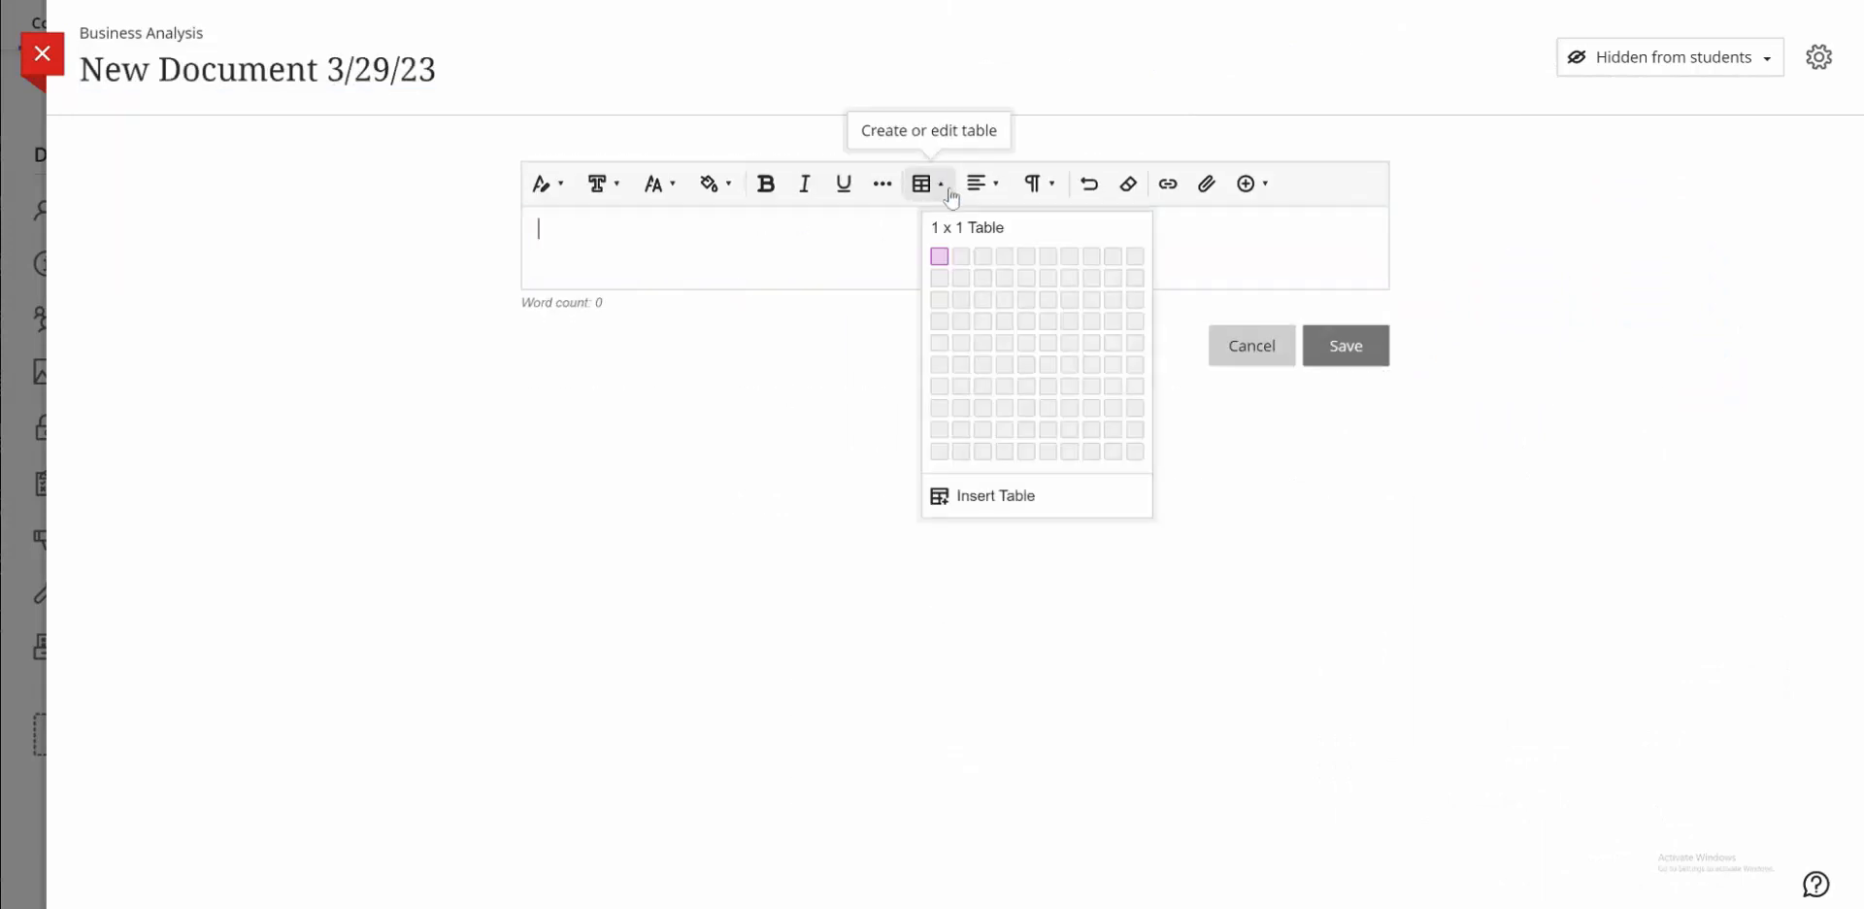
click(957, 264)
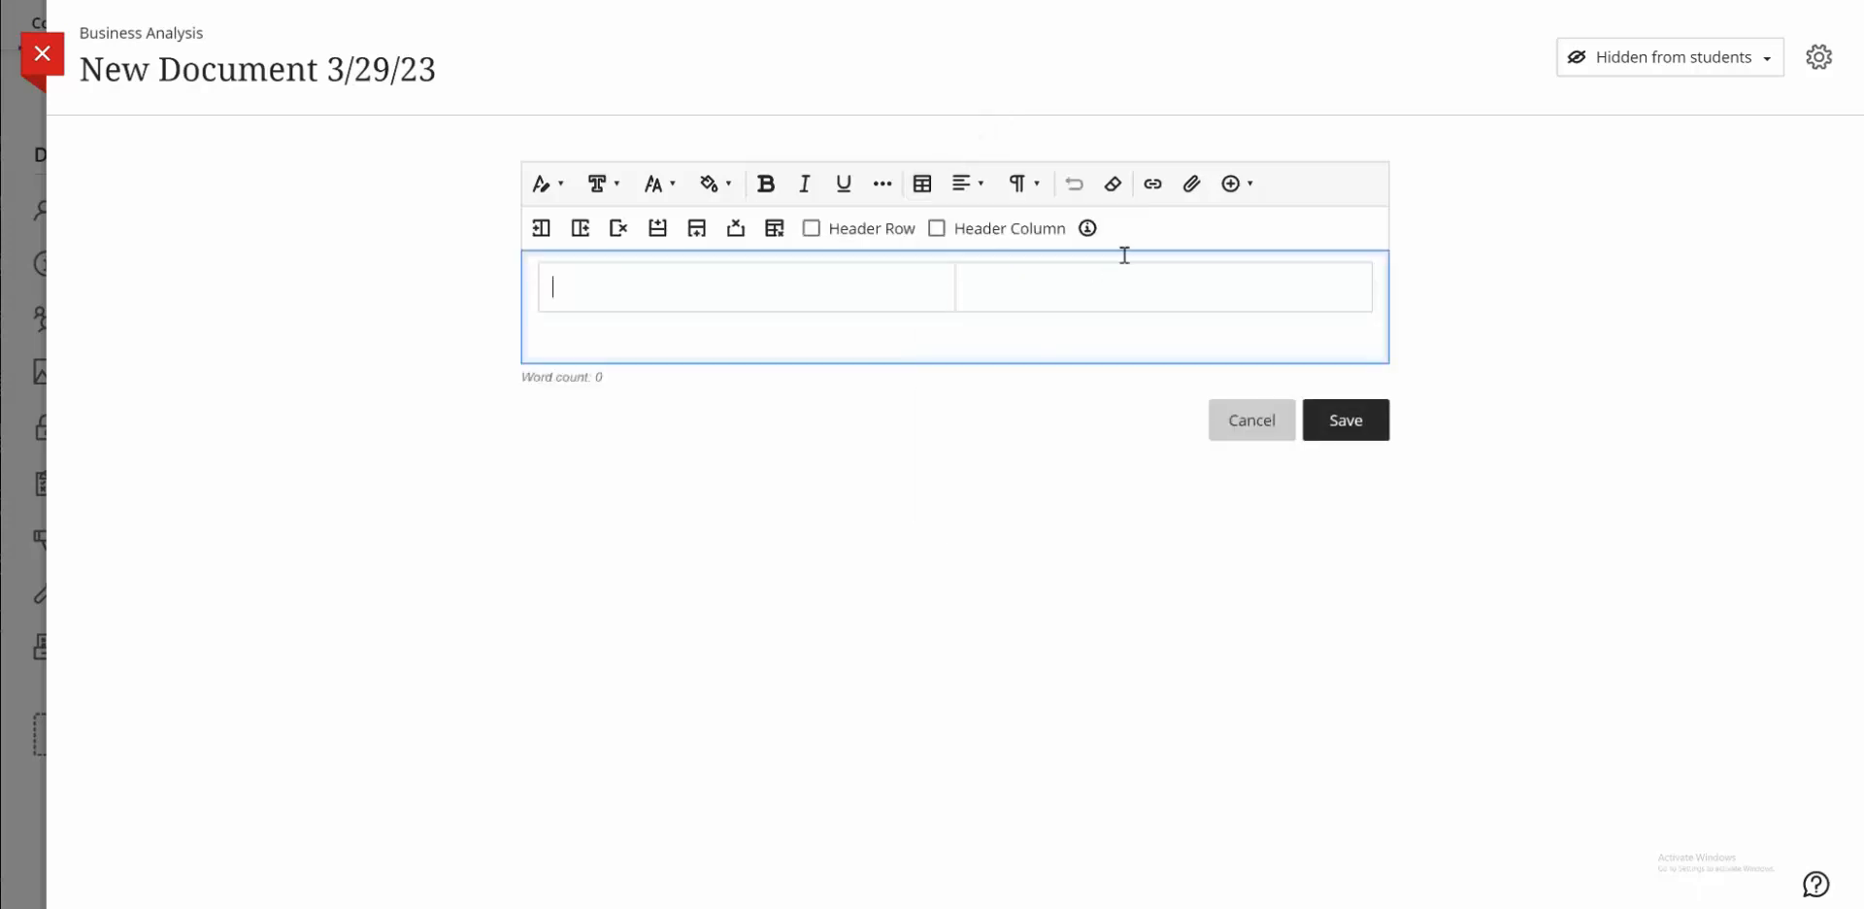
click(1235, 183)
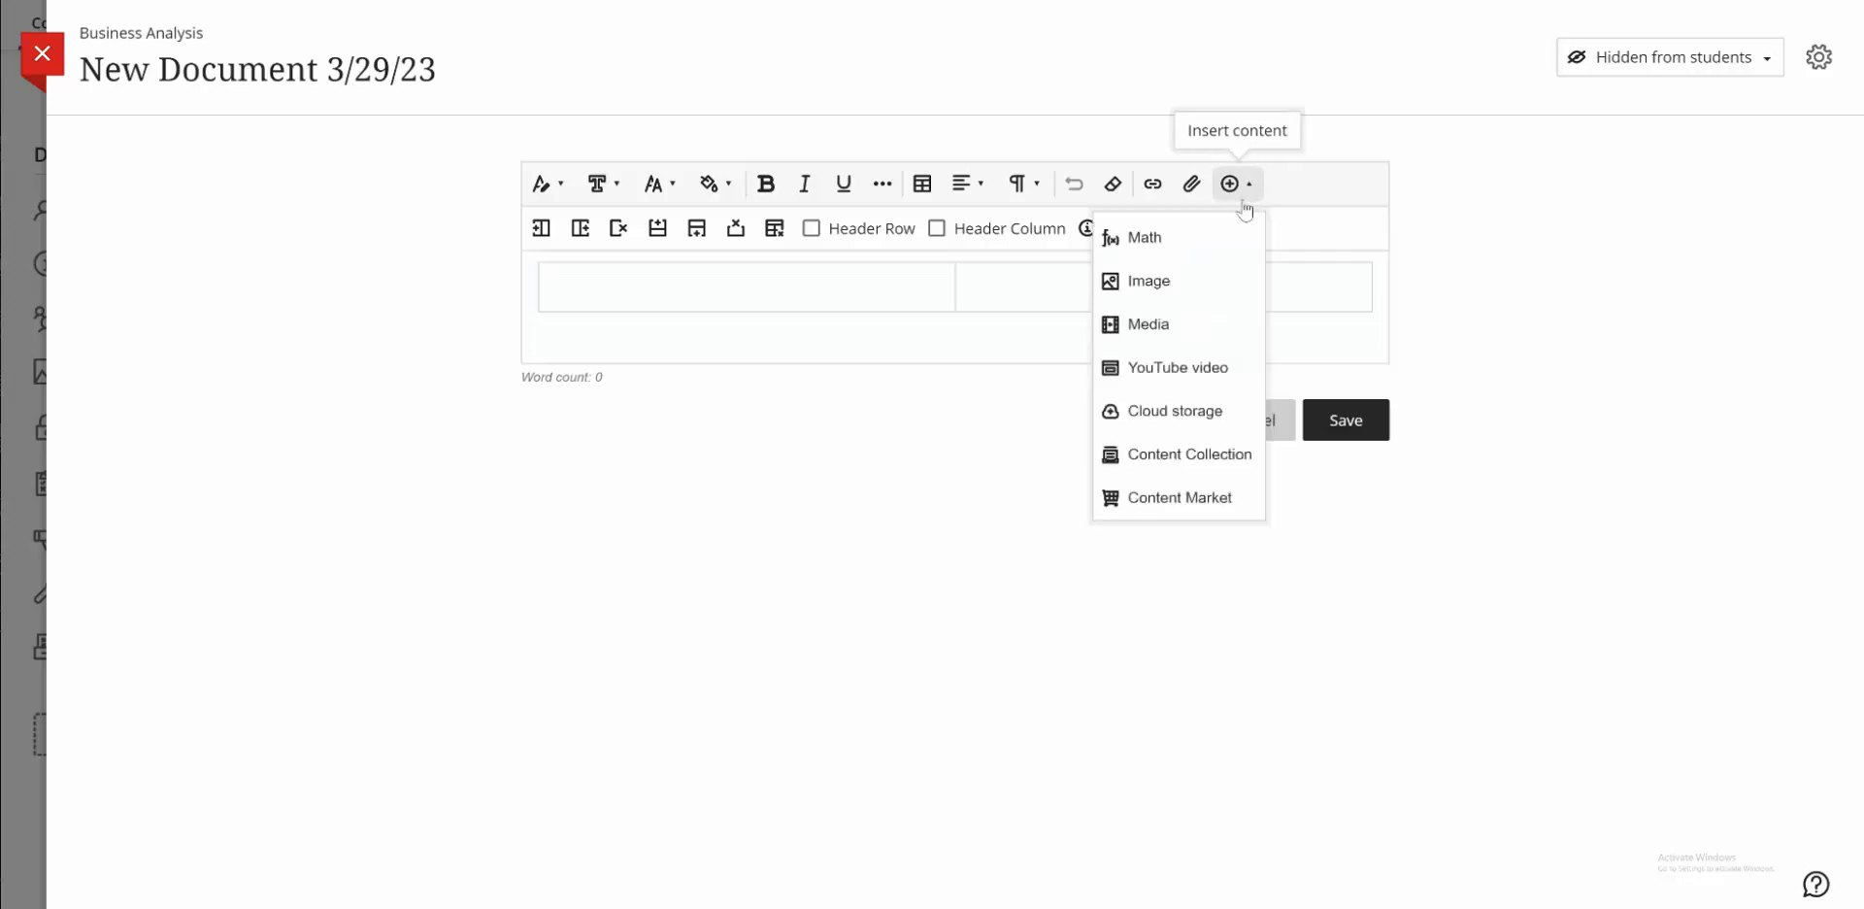
click(1198, 455)
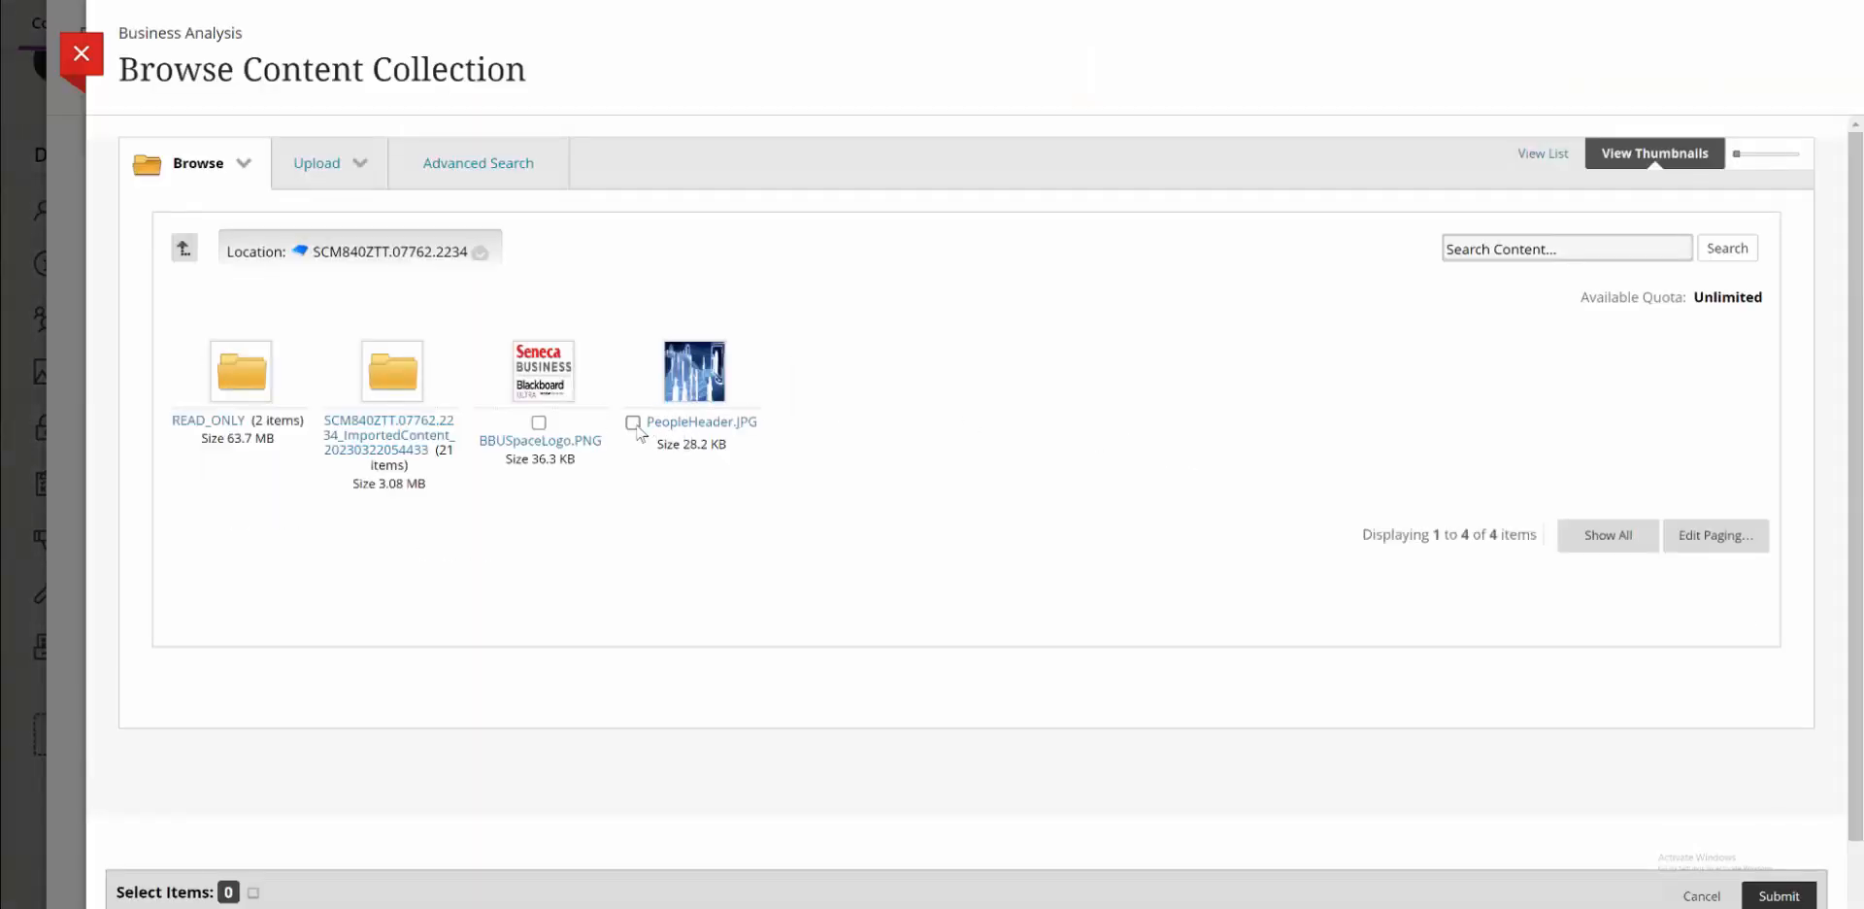
click(634, 423)
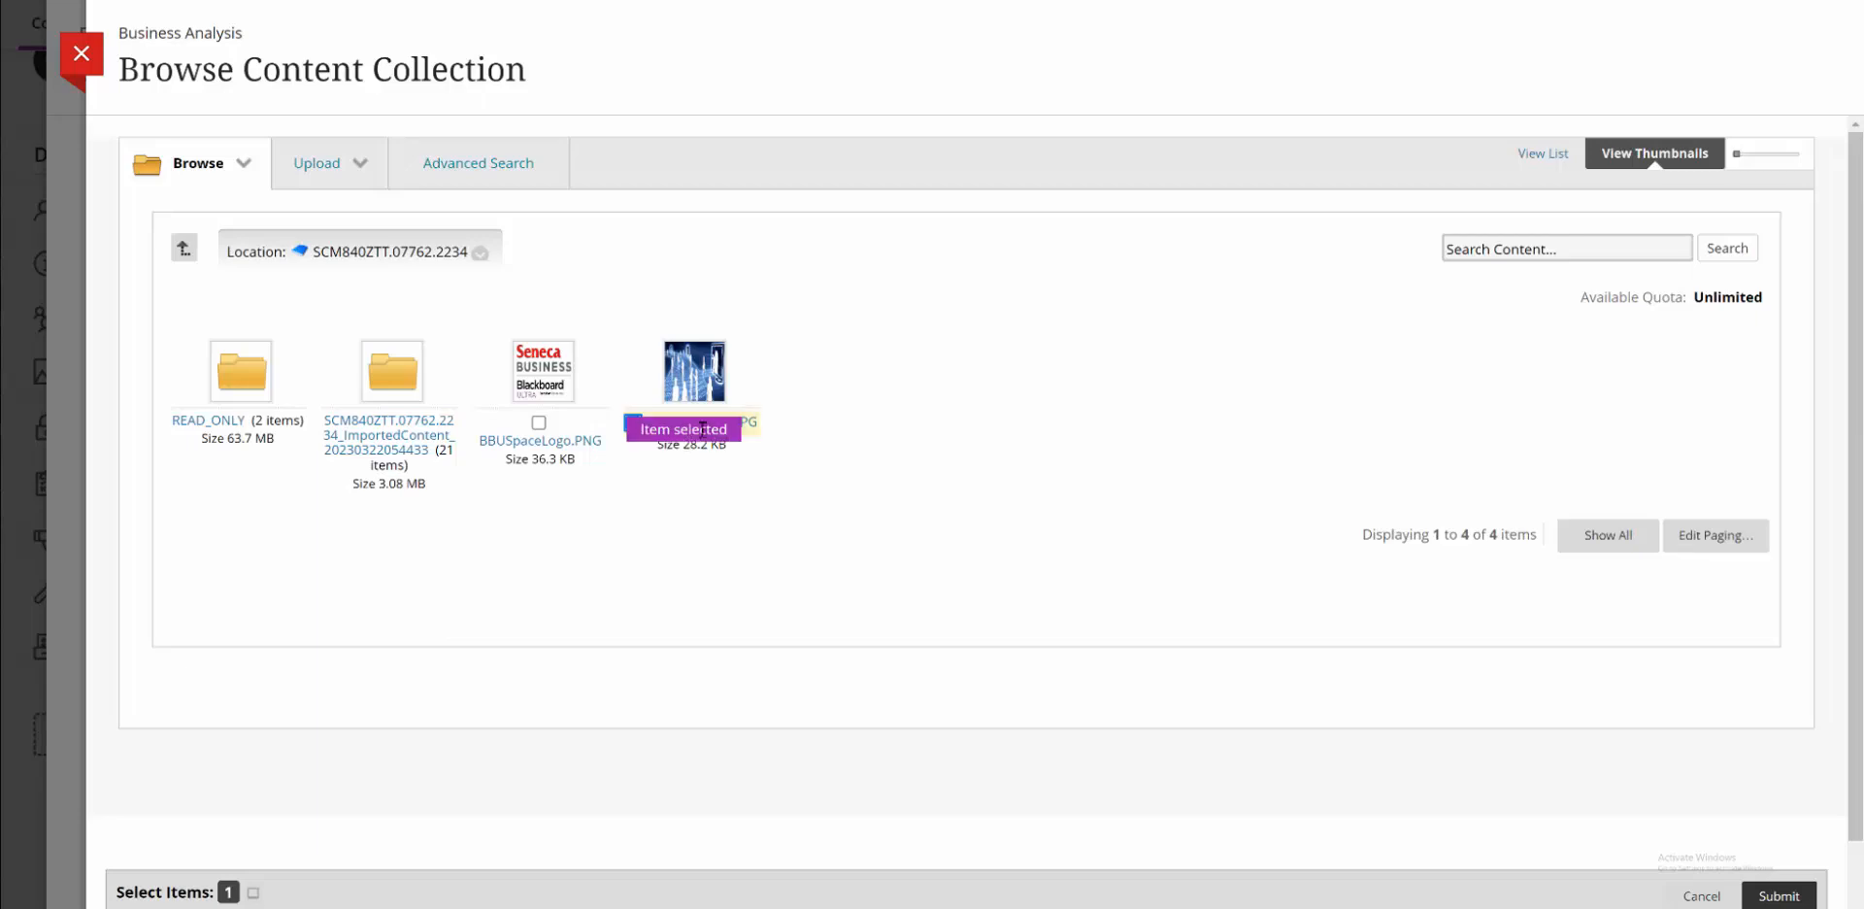
click(1780, 896)
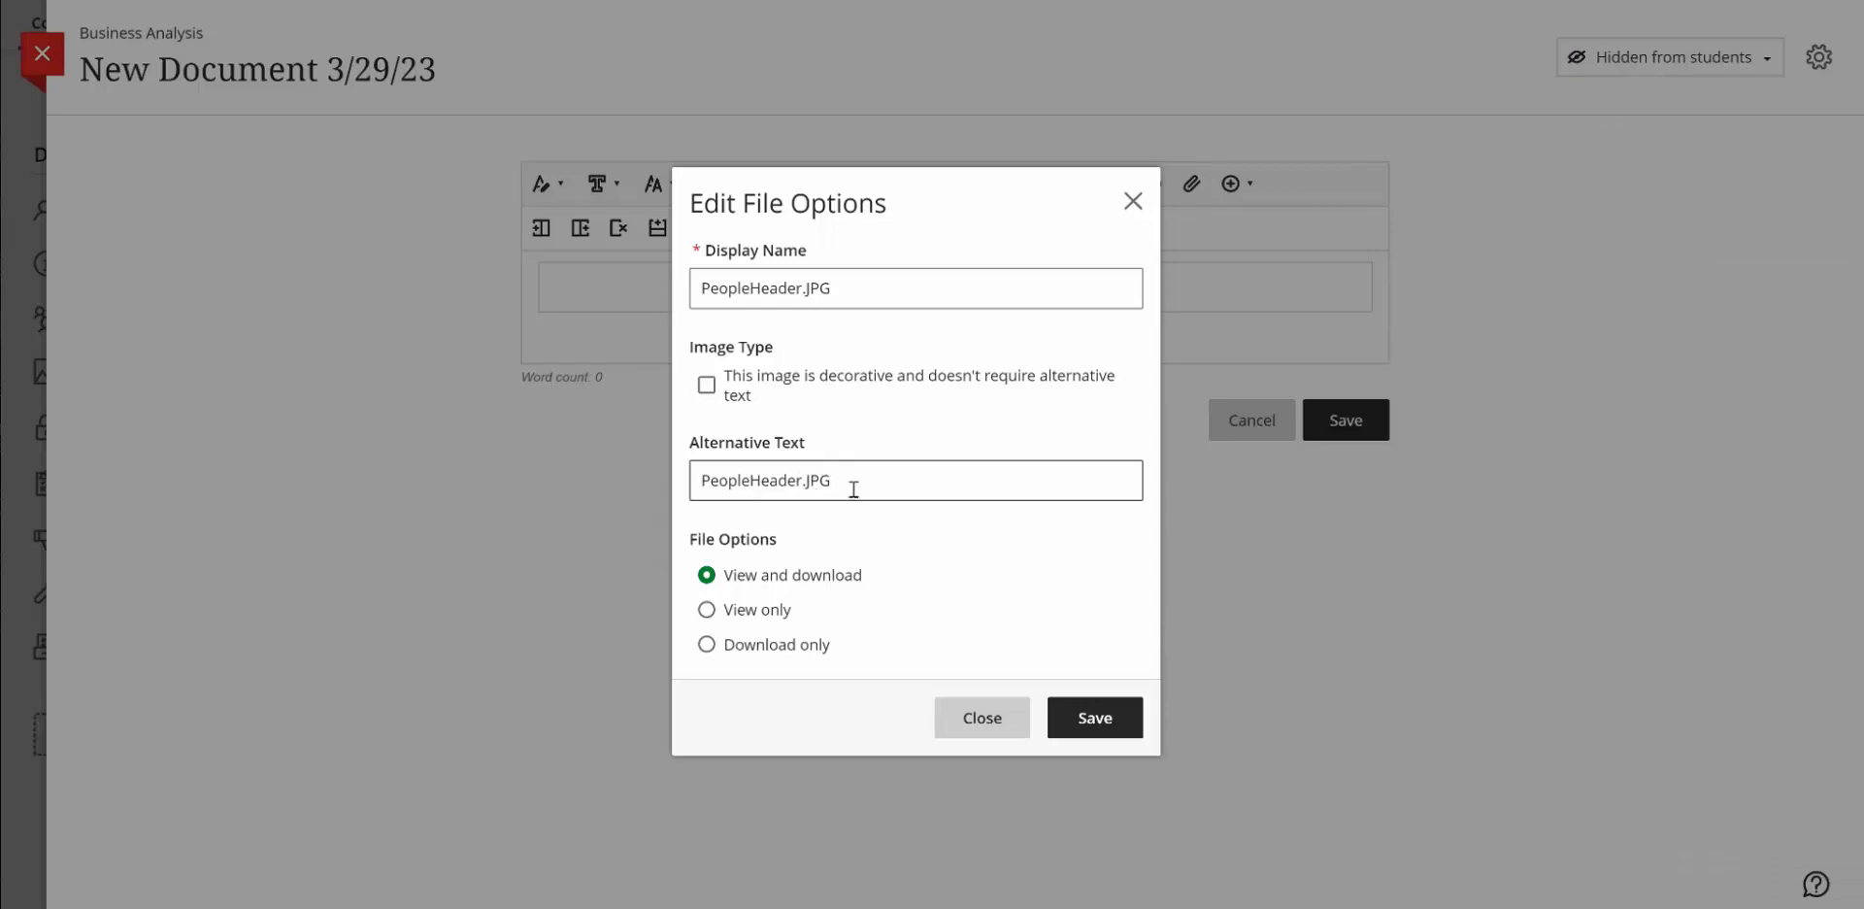
click(1110, 727)
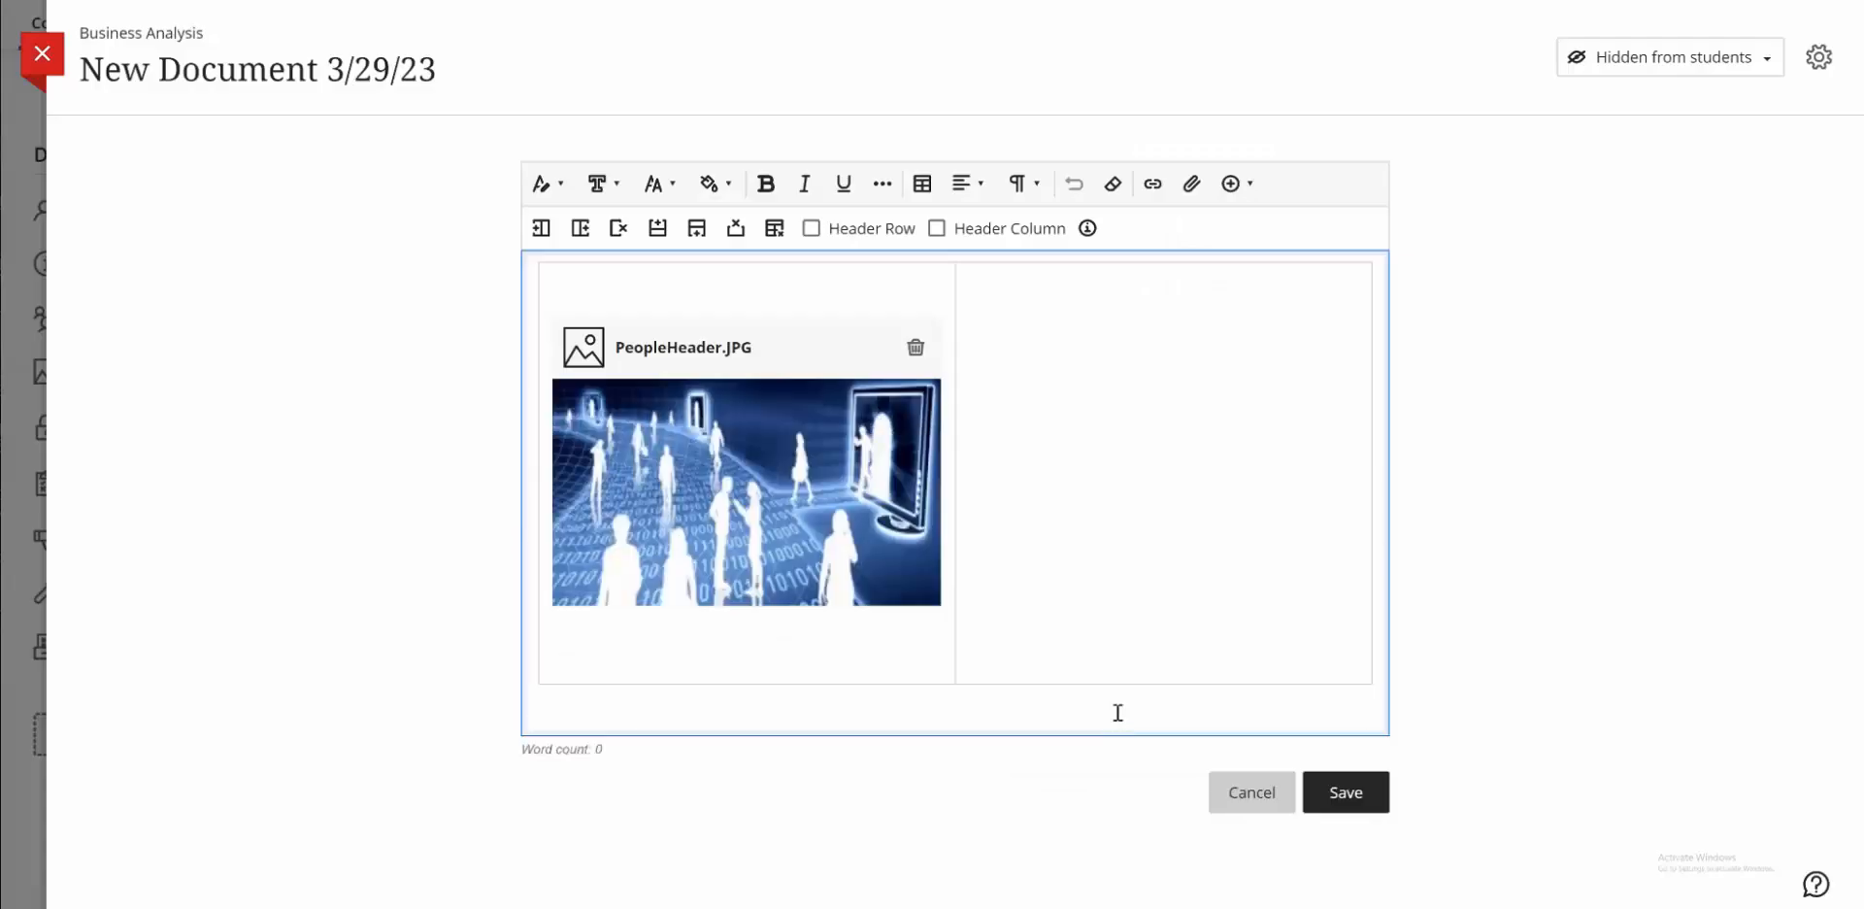
Write "Words........." in the table's second cell at font size 24, and save the content block.
click(1068, 369)
text(Words.........)
drag(1091, 462, 967, 473)
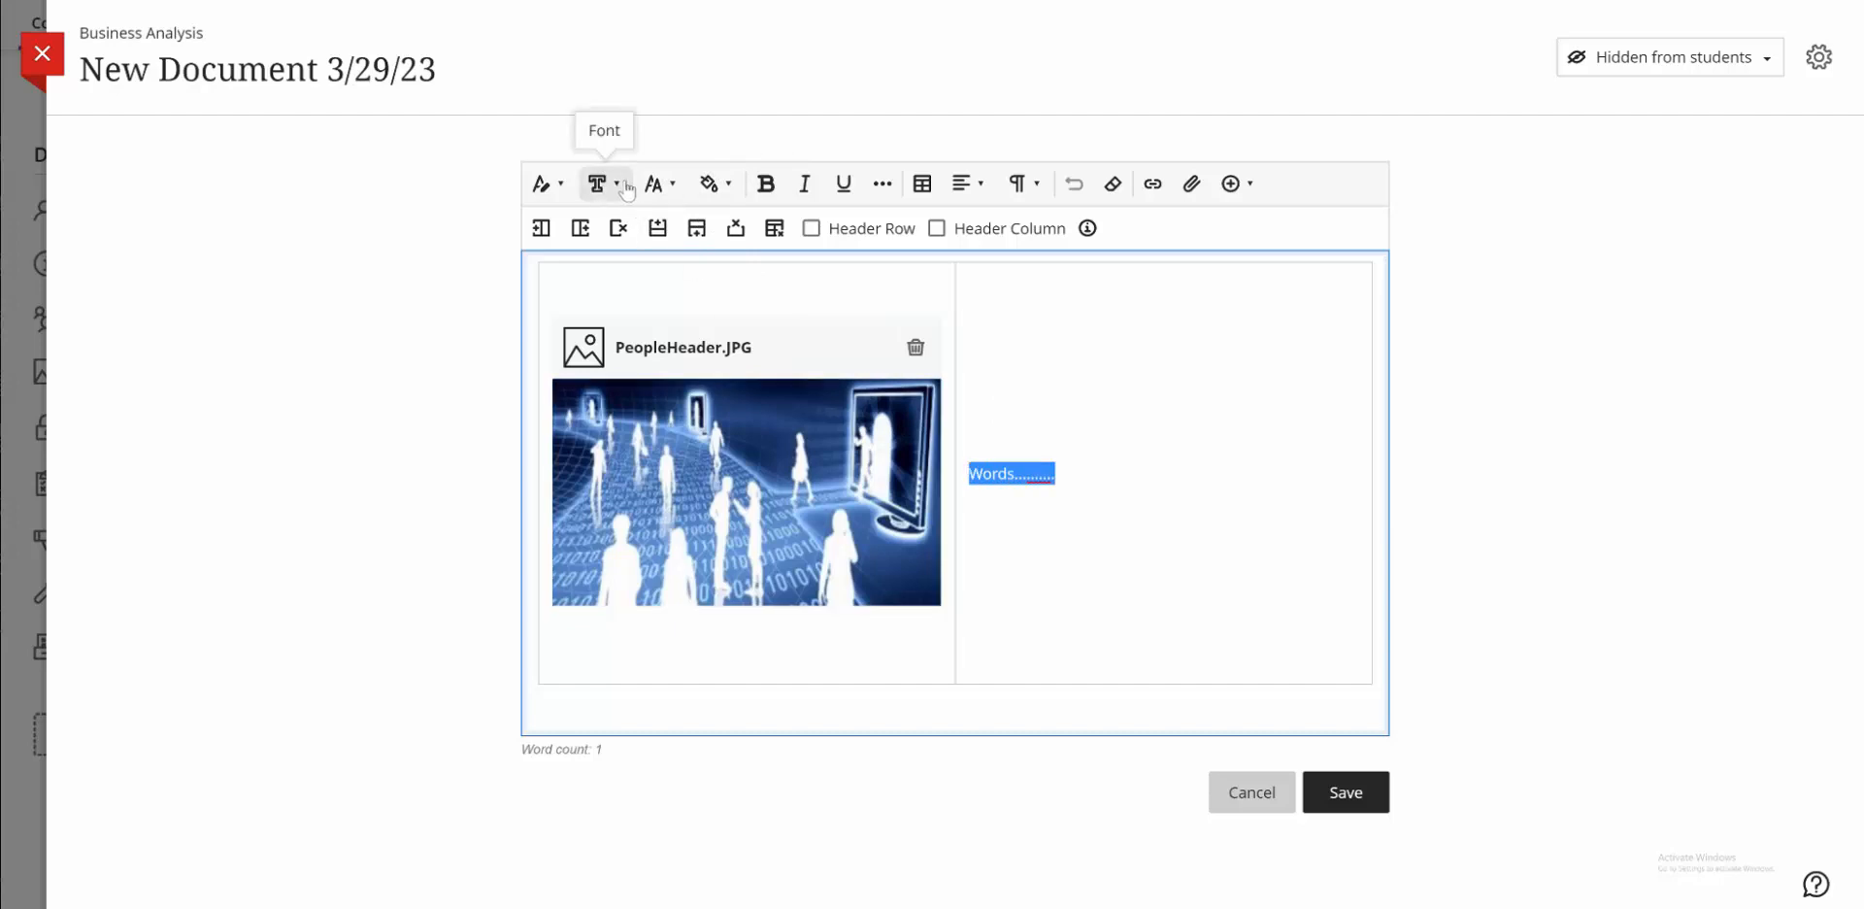
click(656, 184)
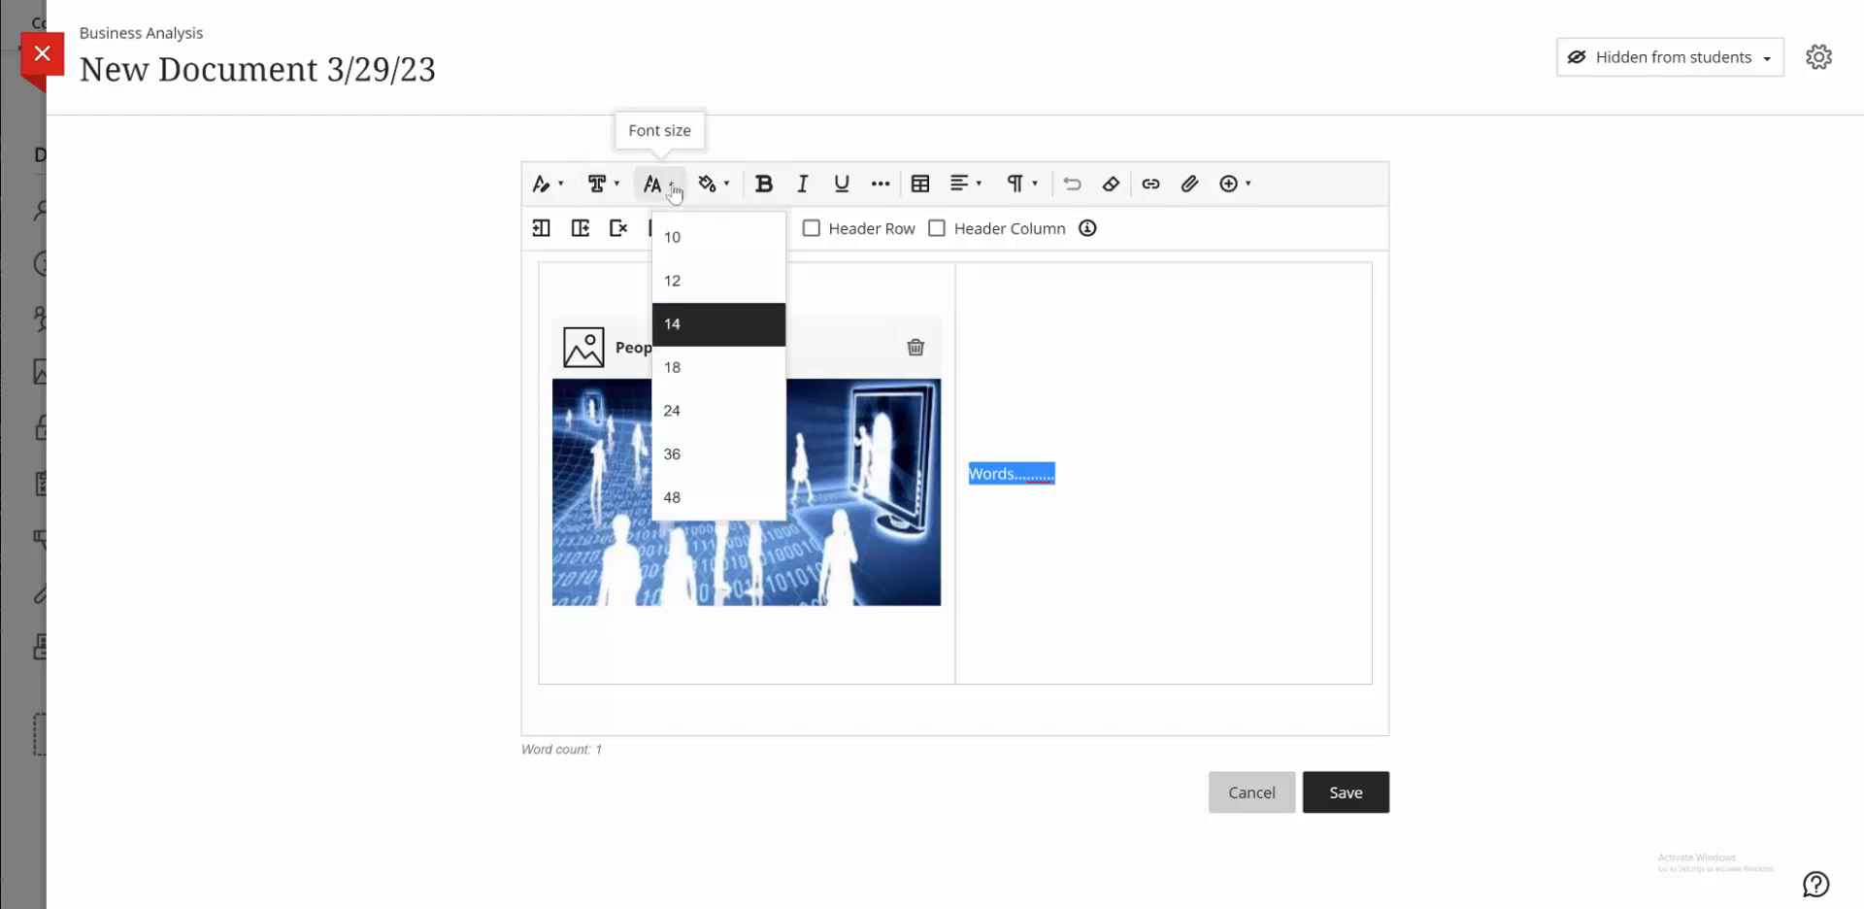
click(695, 411)
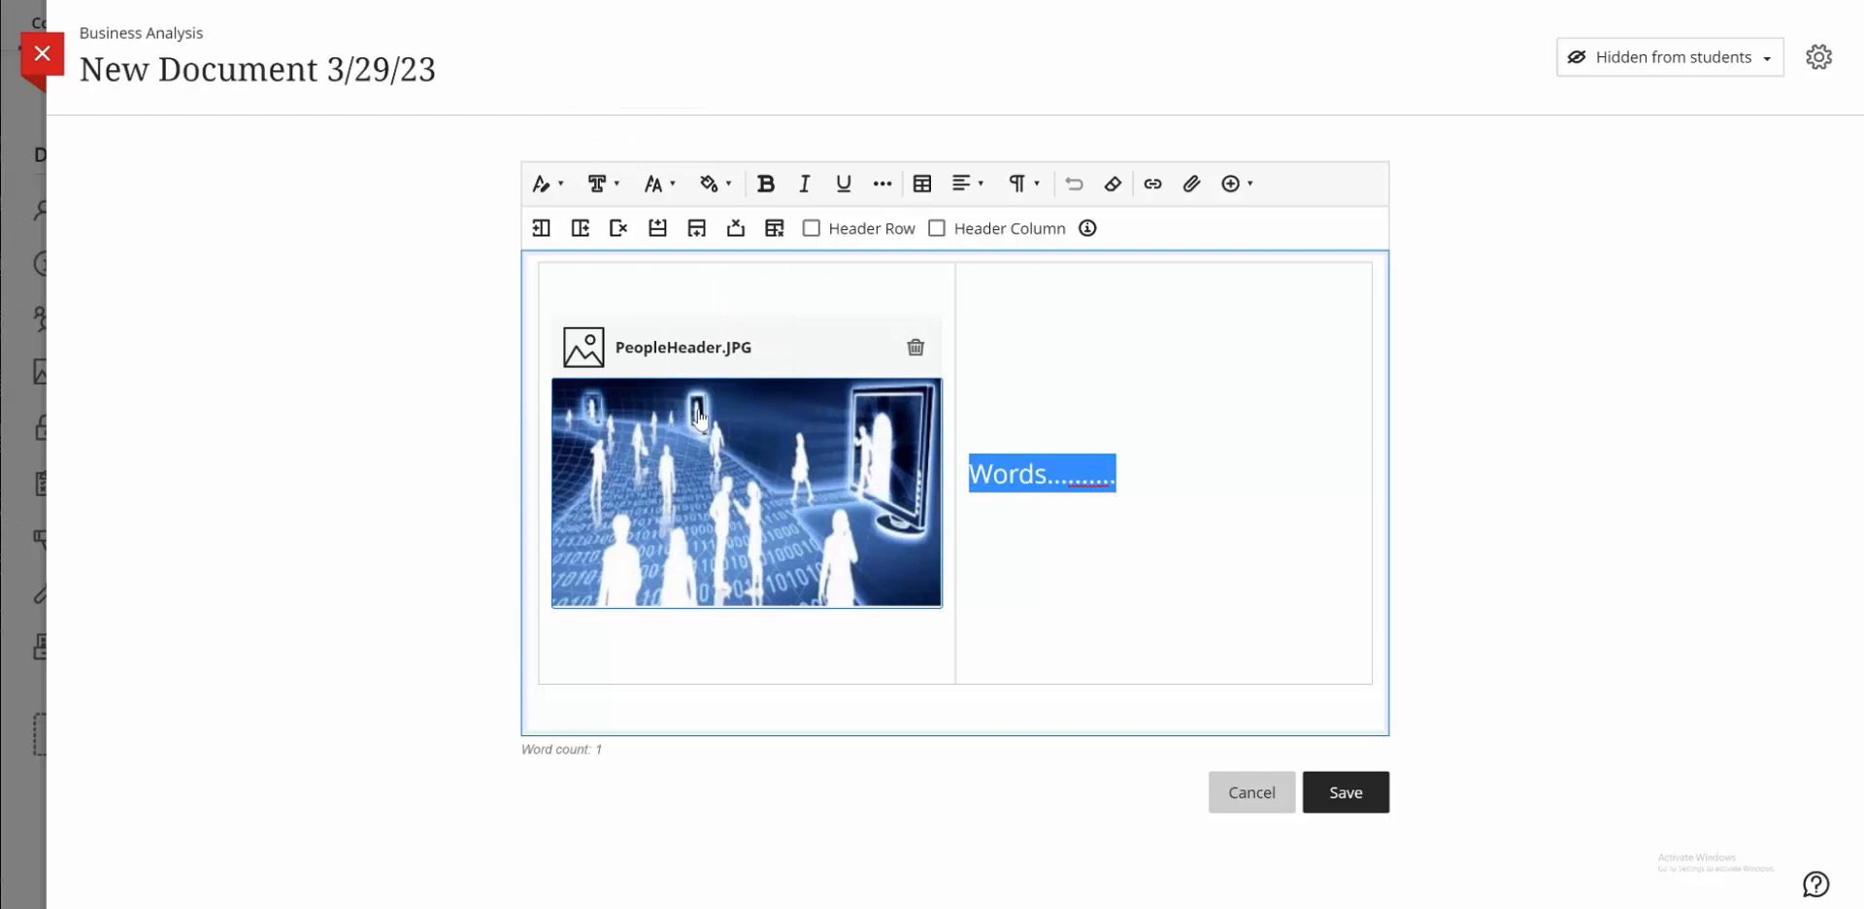
click(1072, 608)
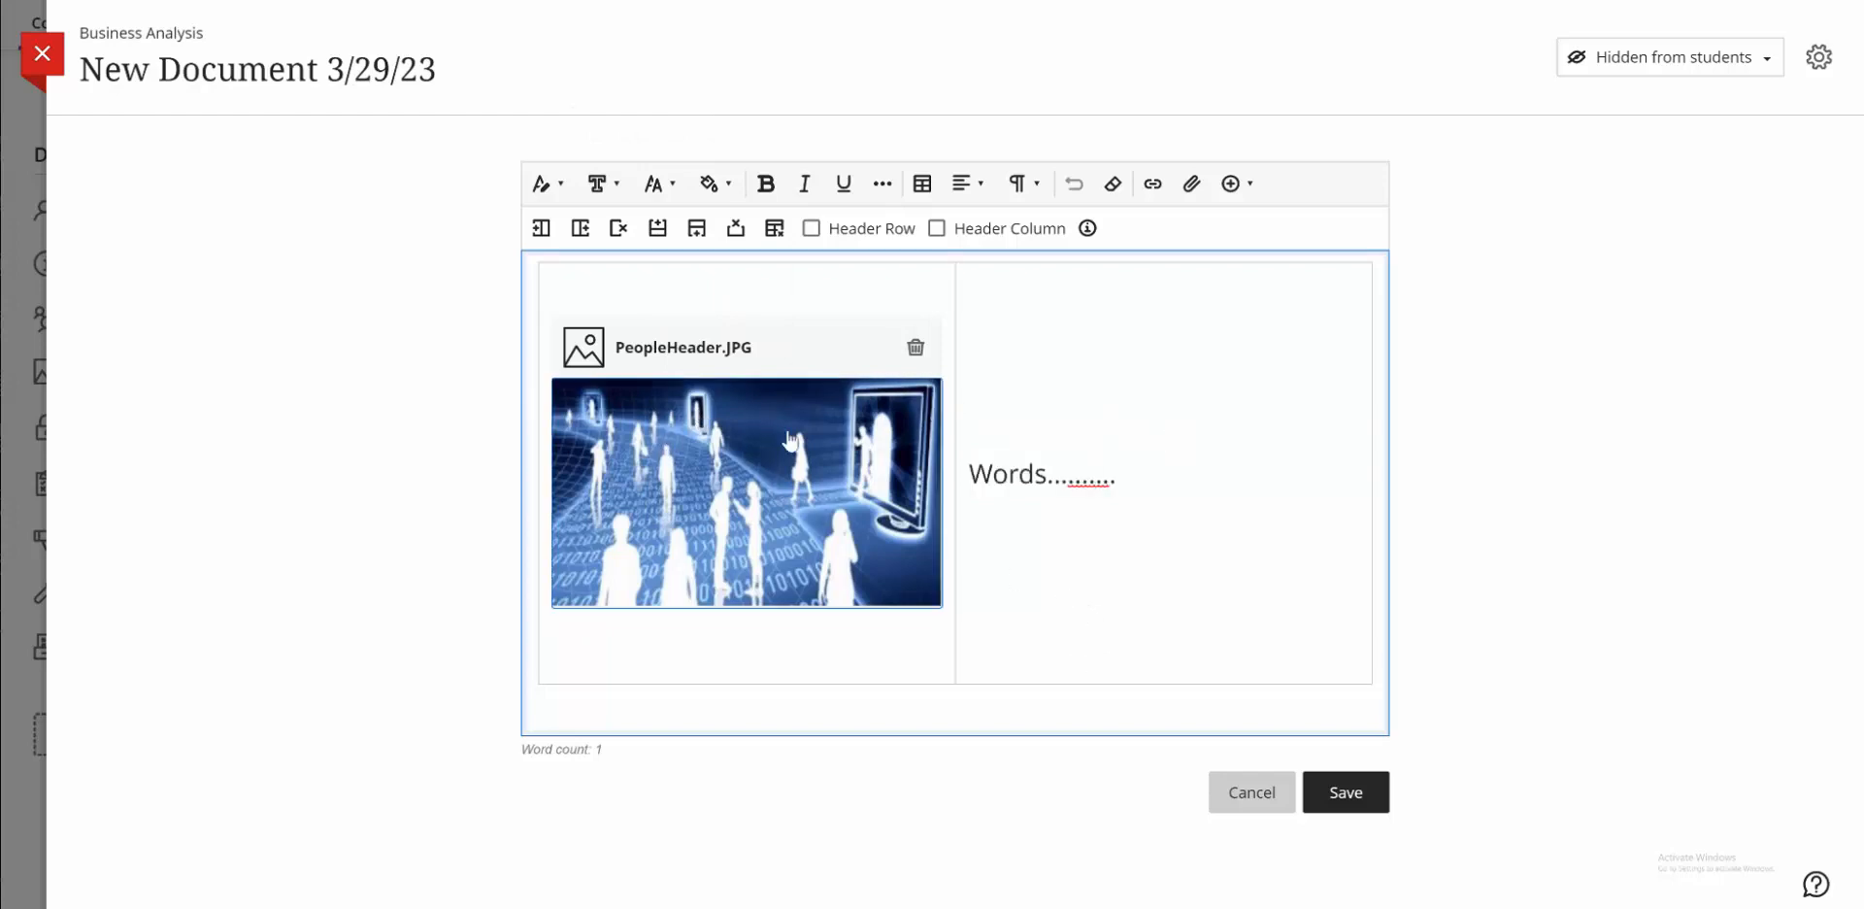
click(1346, 792)
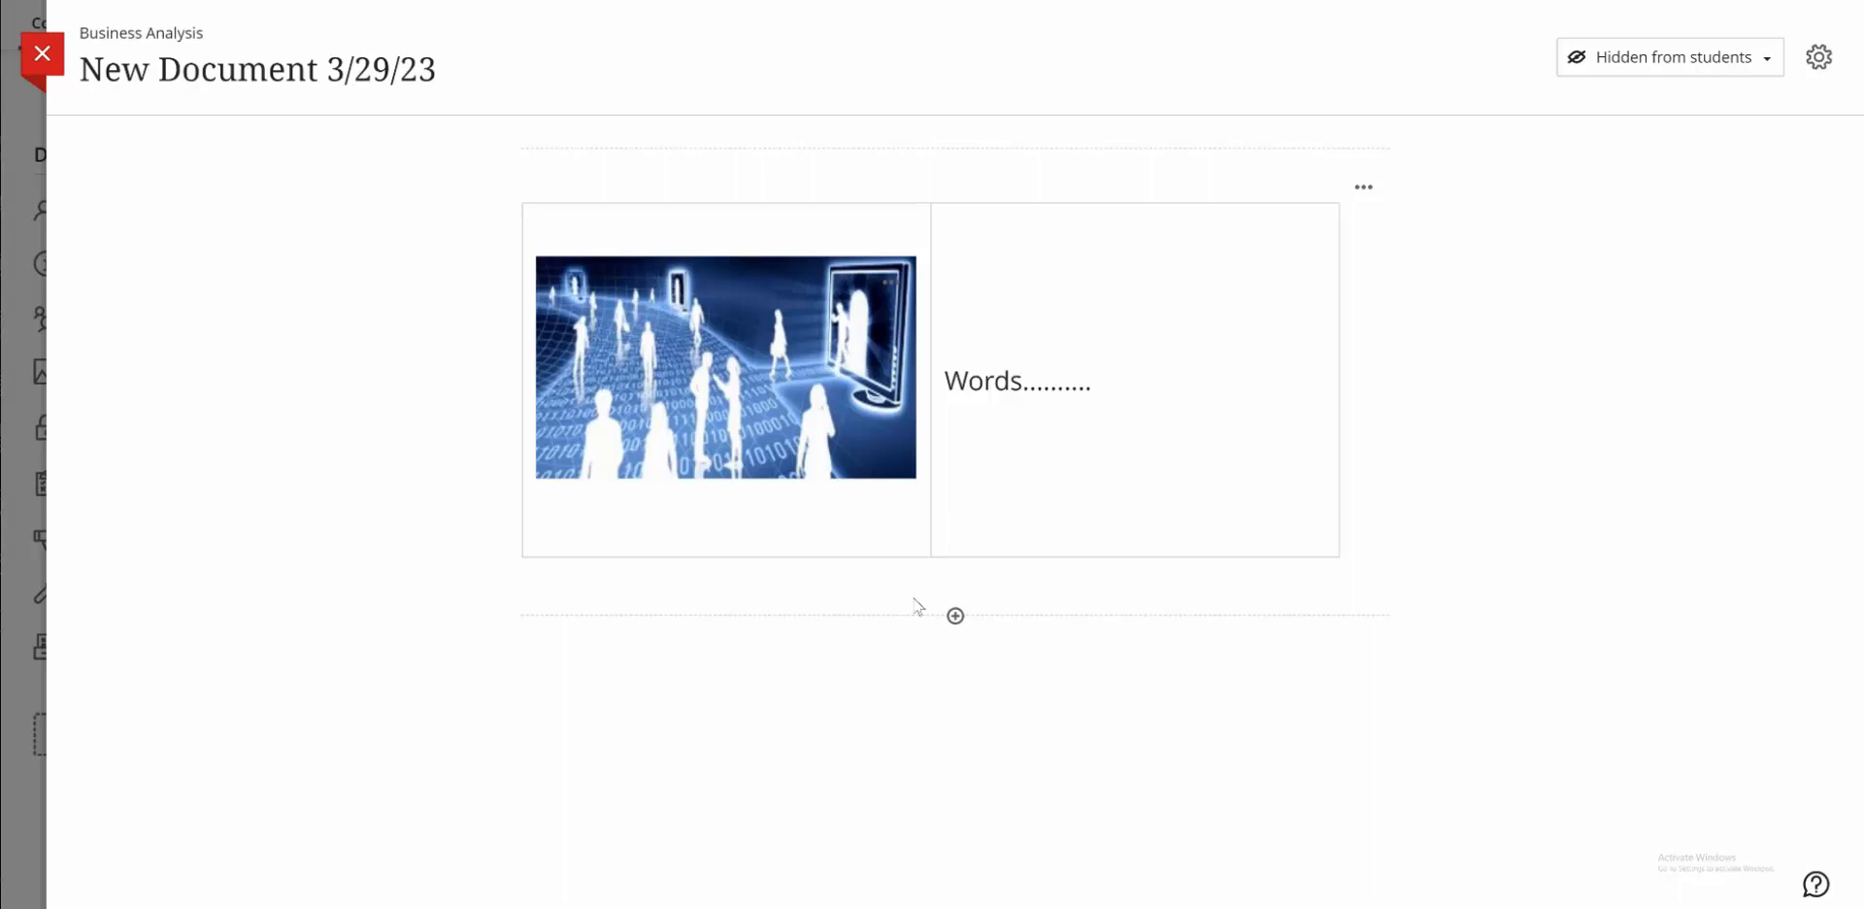
Close the New Document 3/29/23 and delete it from the Introduction To The Course folder.
click(41, 52)
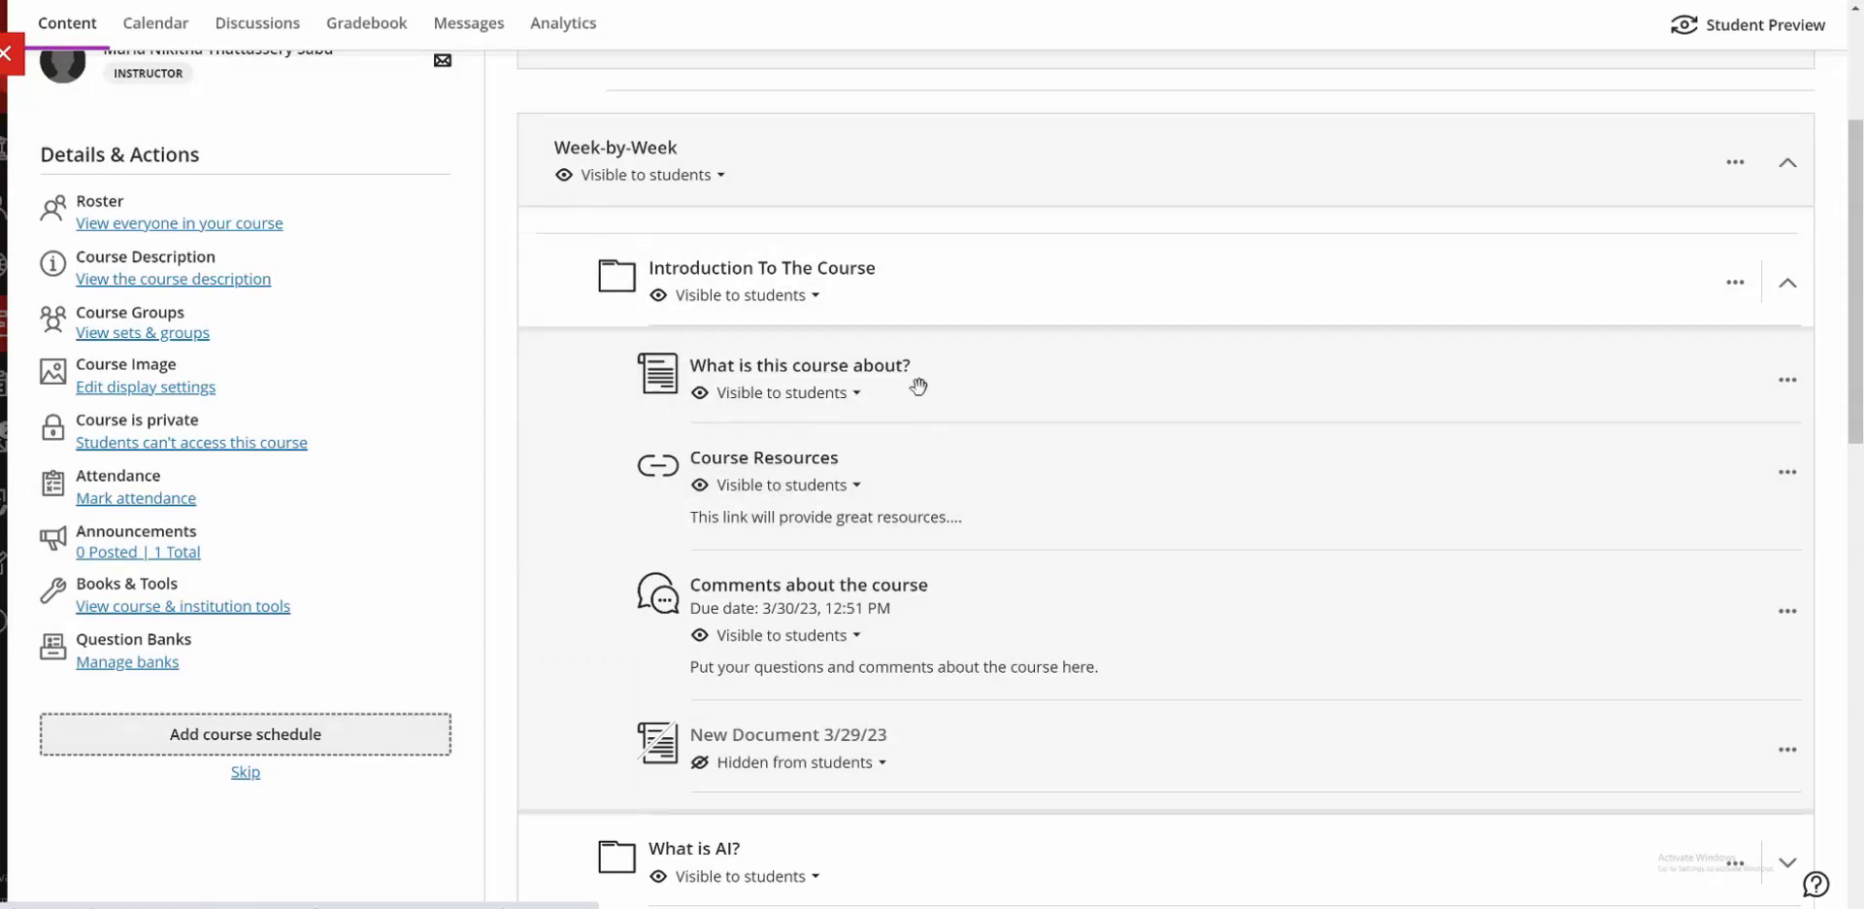
click(1064, 269)
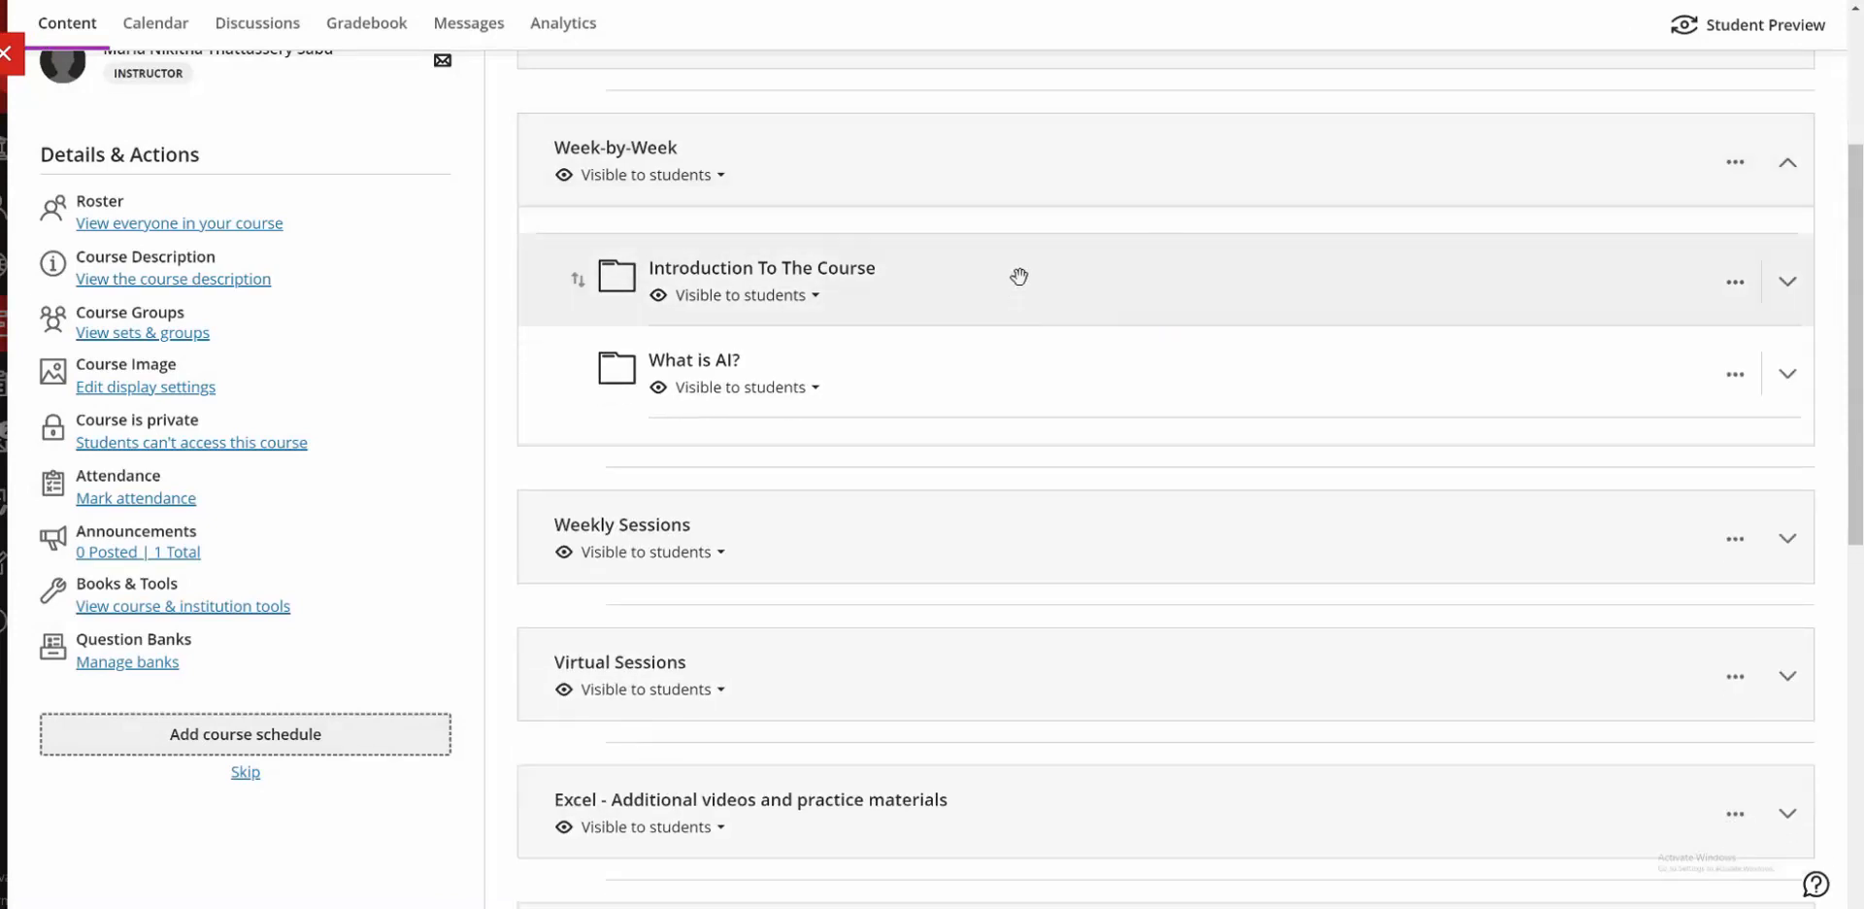
click(1019, 277)
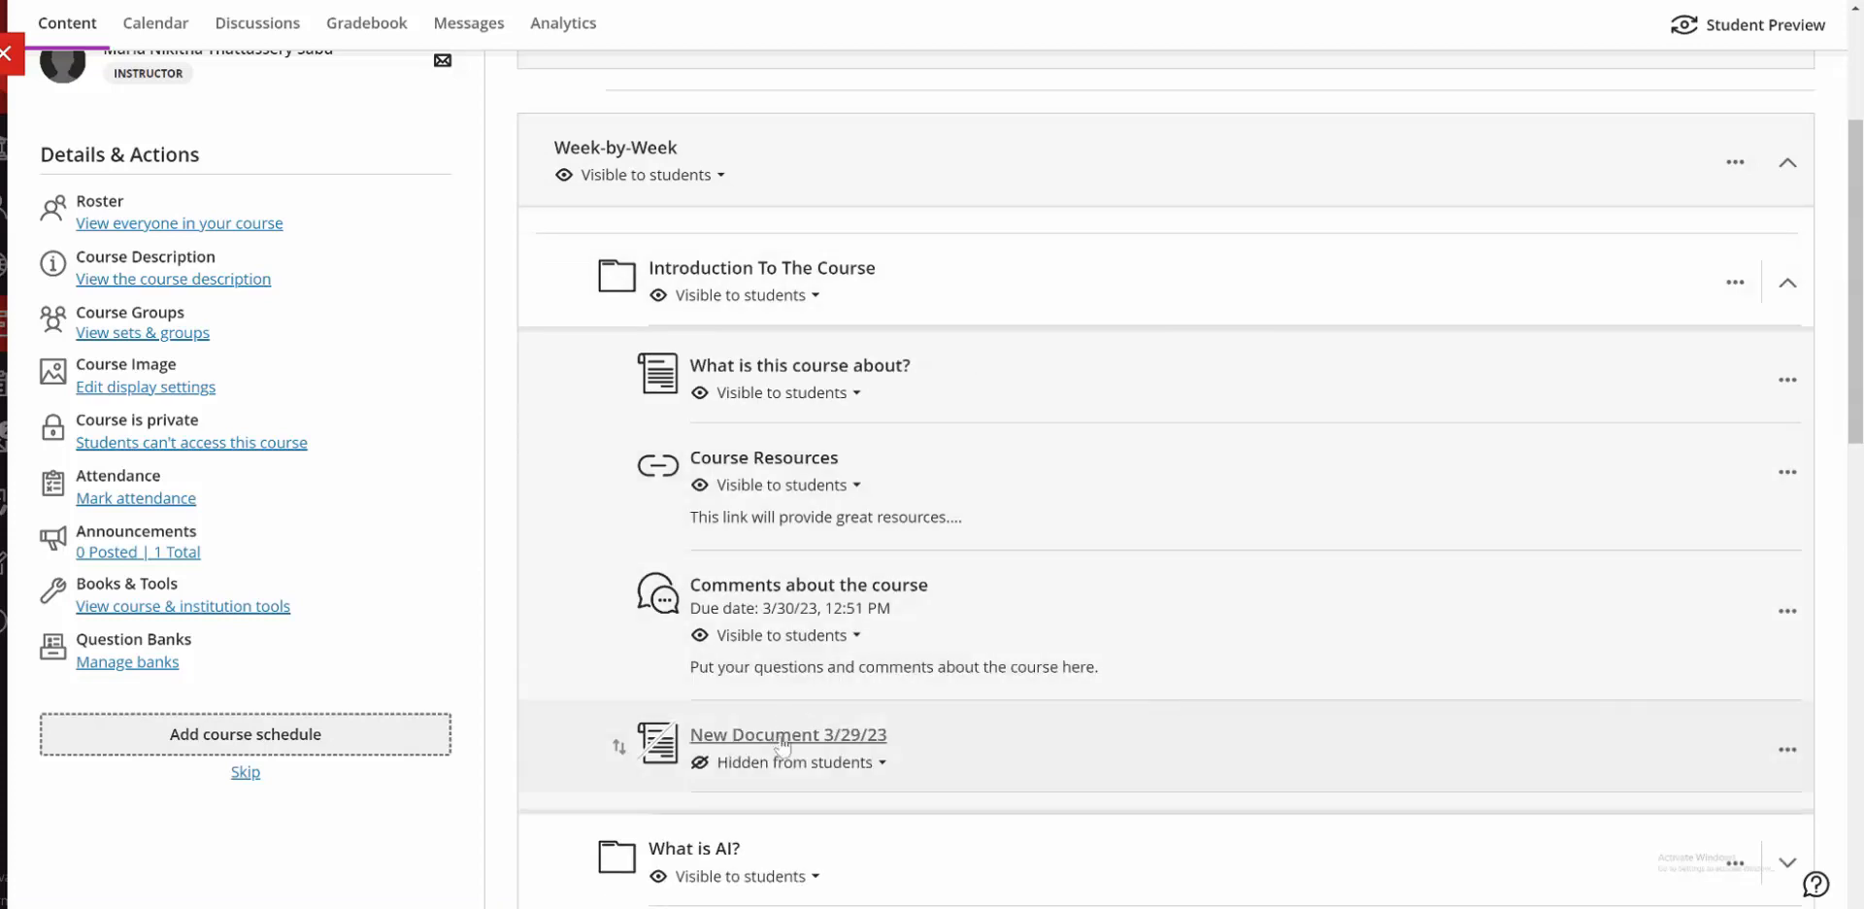
click(1788, 751)
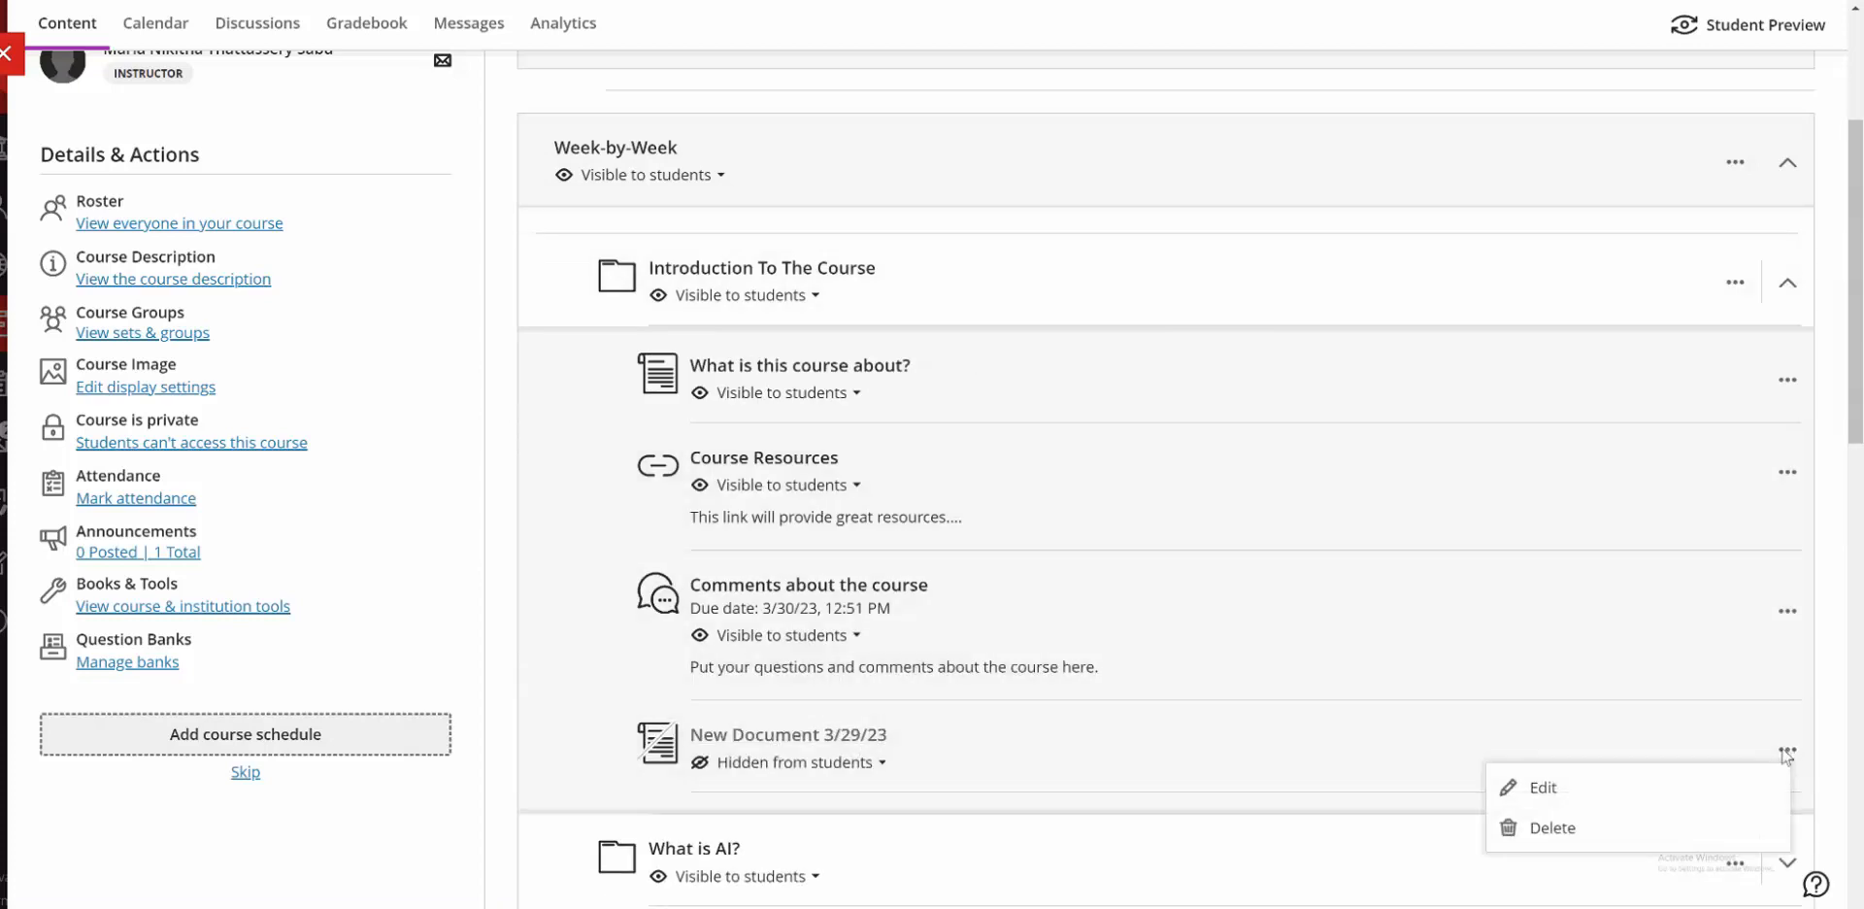
click(1553, 828)
click(1103, 541)
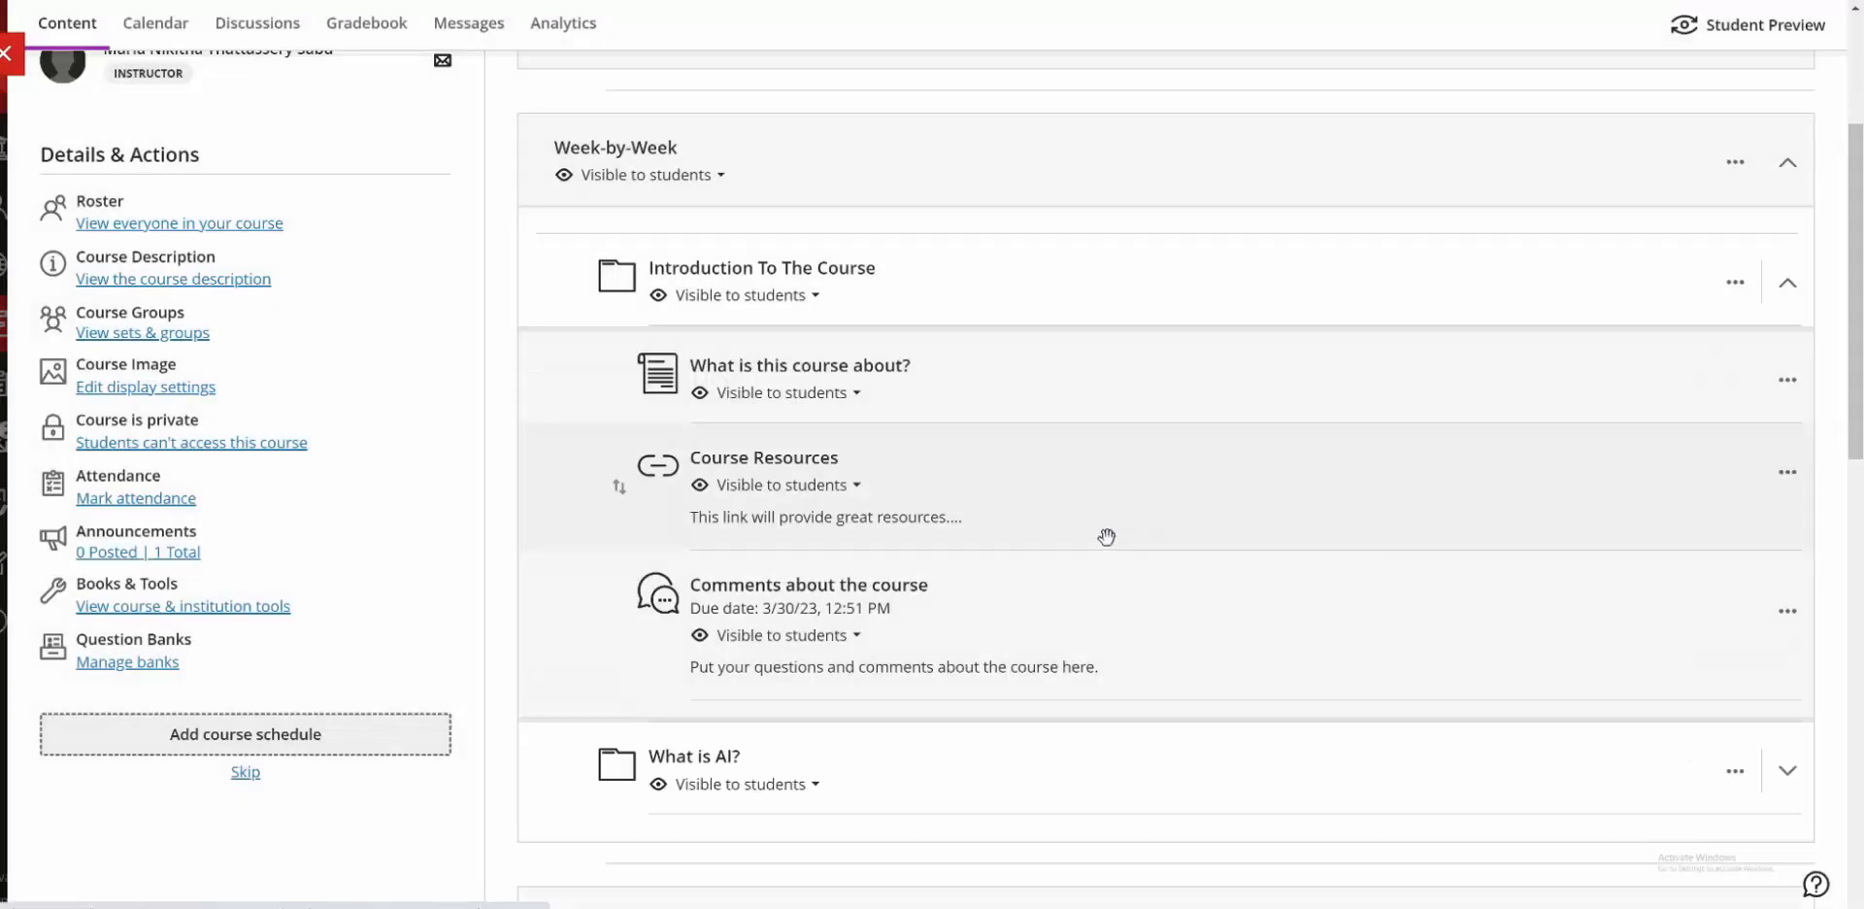
Collapse the Introduction To The Course folder, and create a new document with an empty content block in the What is AI? folder.
click(1016, 262)
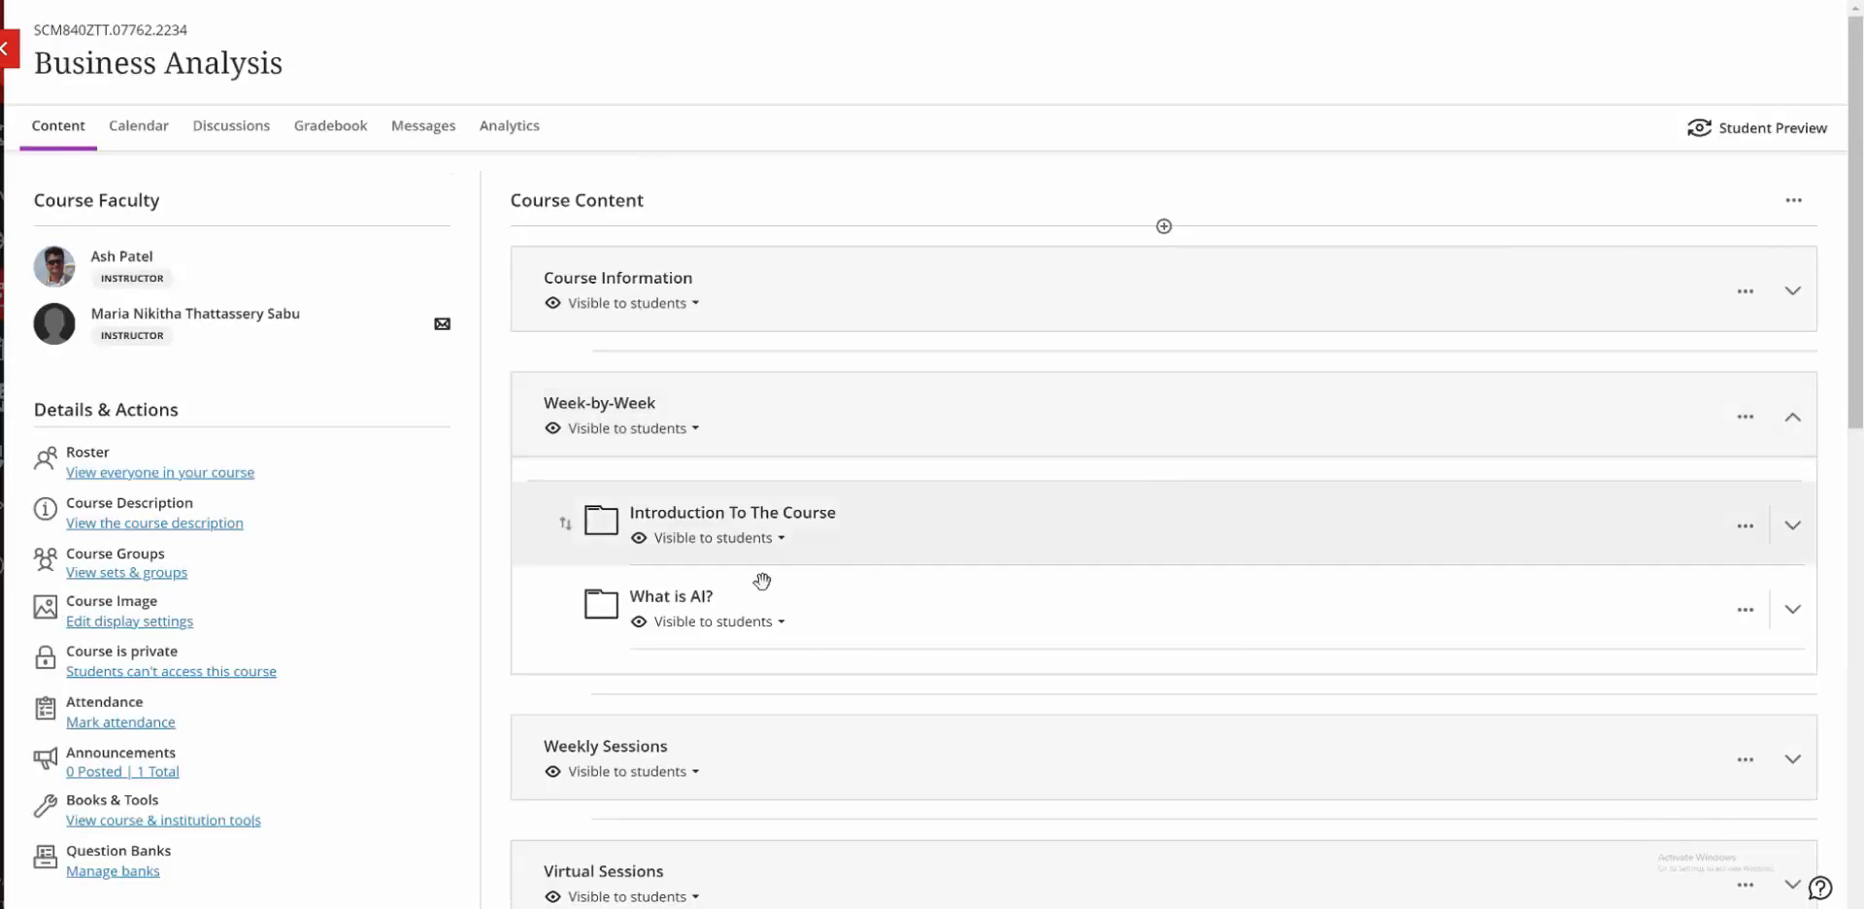
click(660, 606)
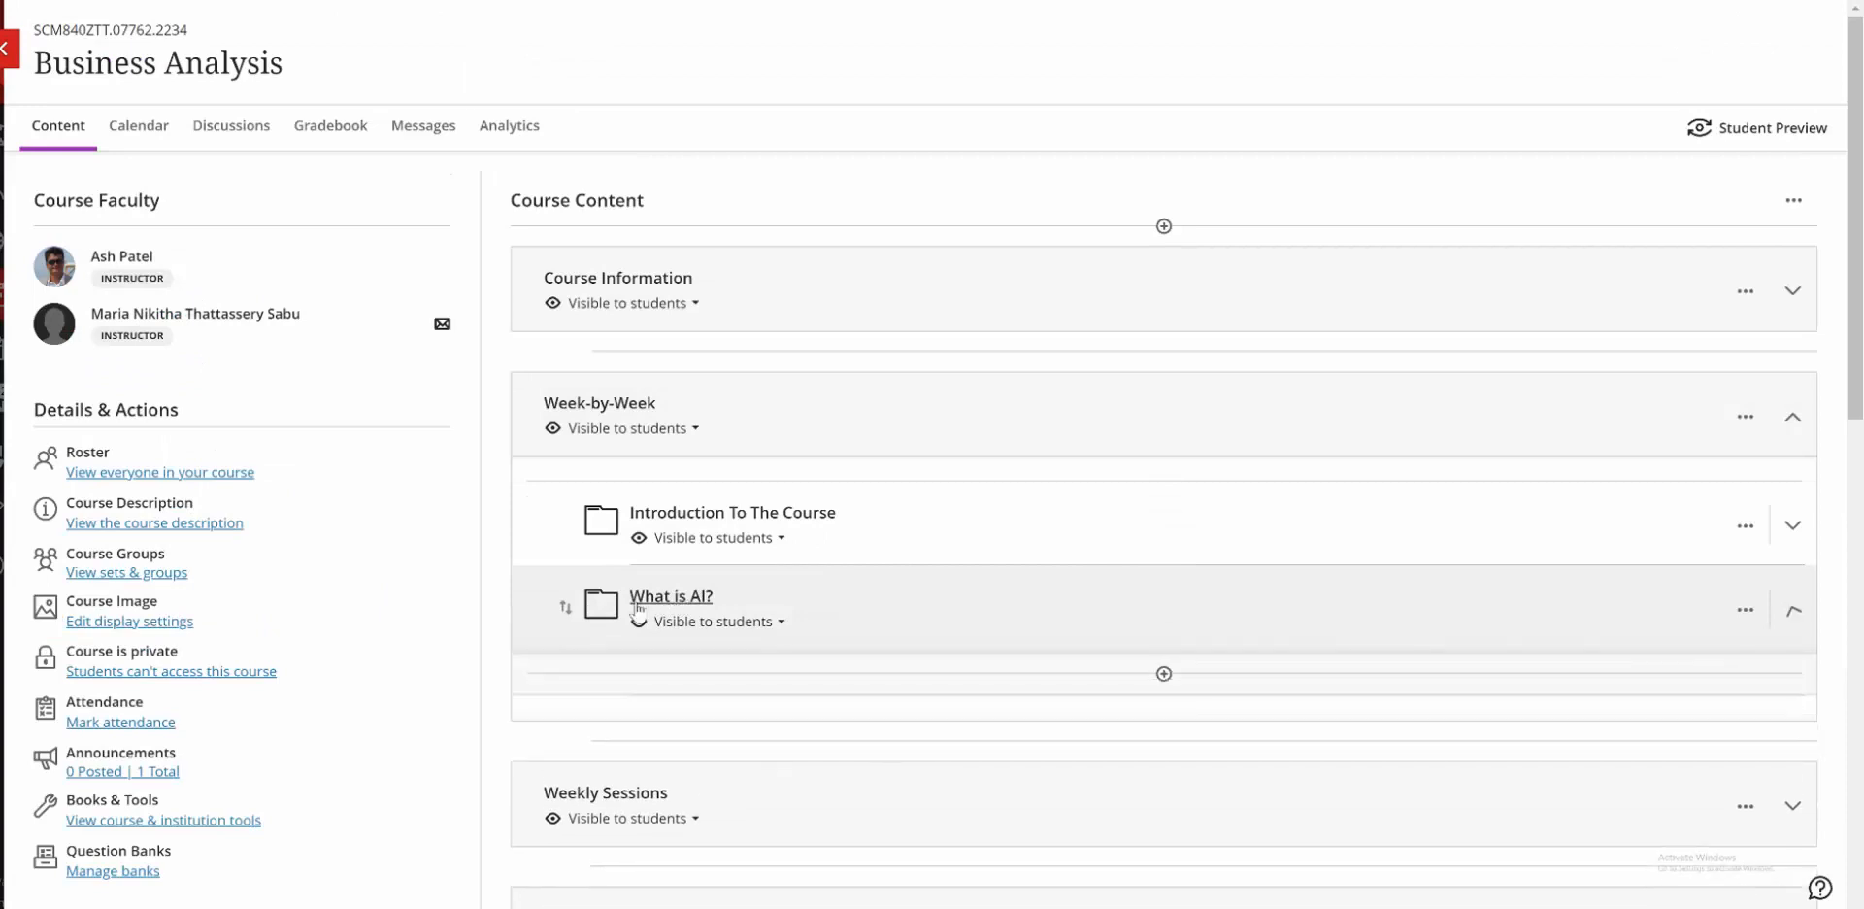
click(1165, 674)
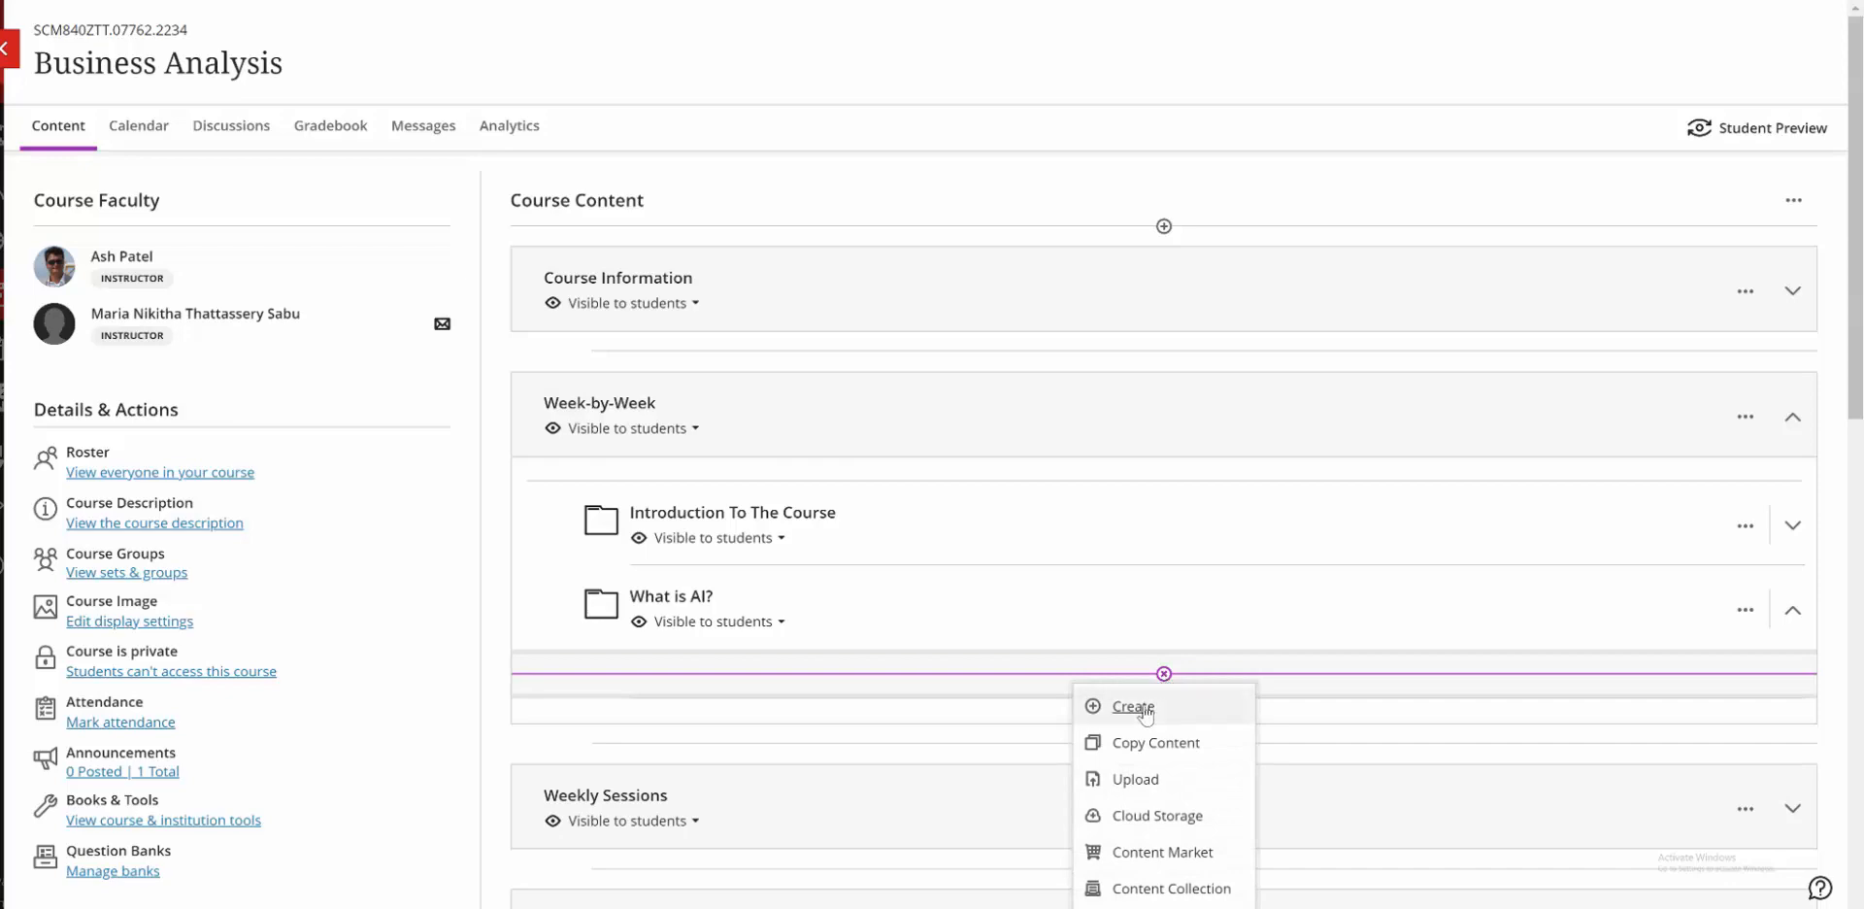
click(1145, 713)
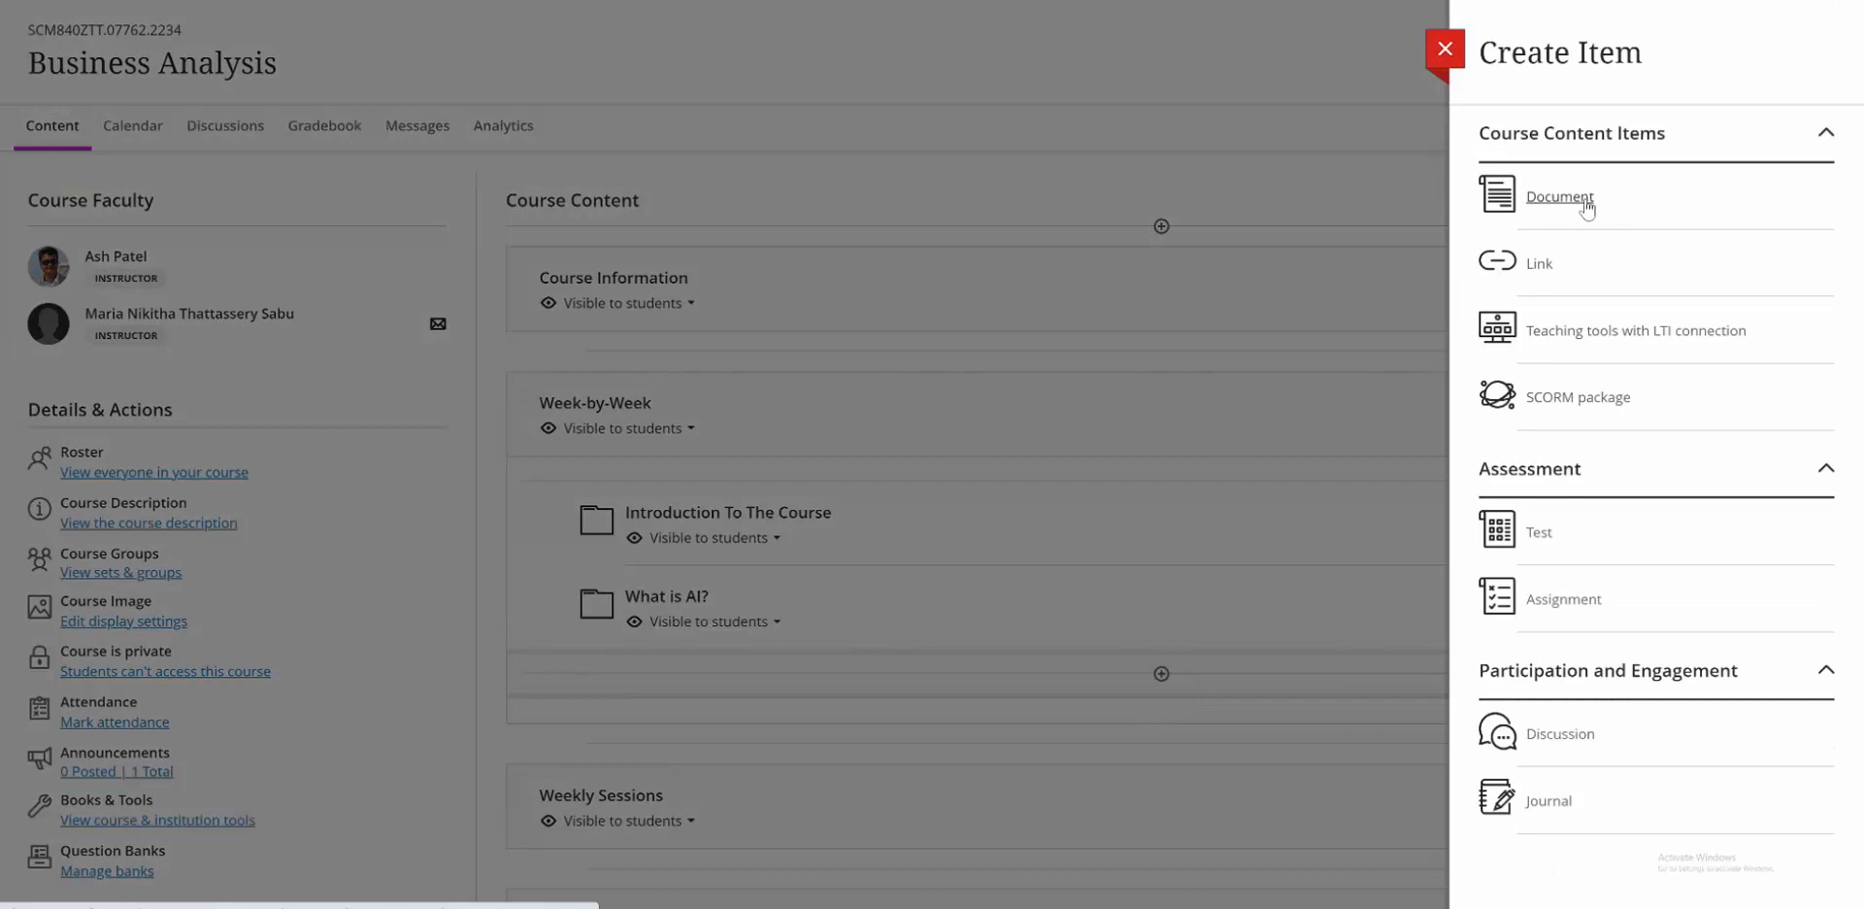
click(1585, 204)
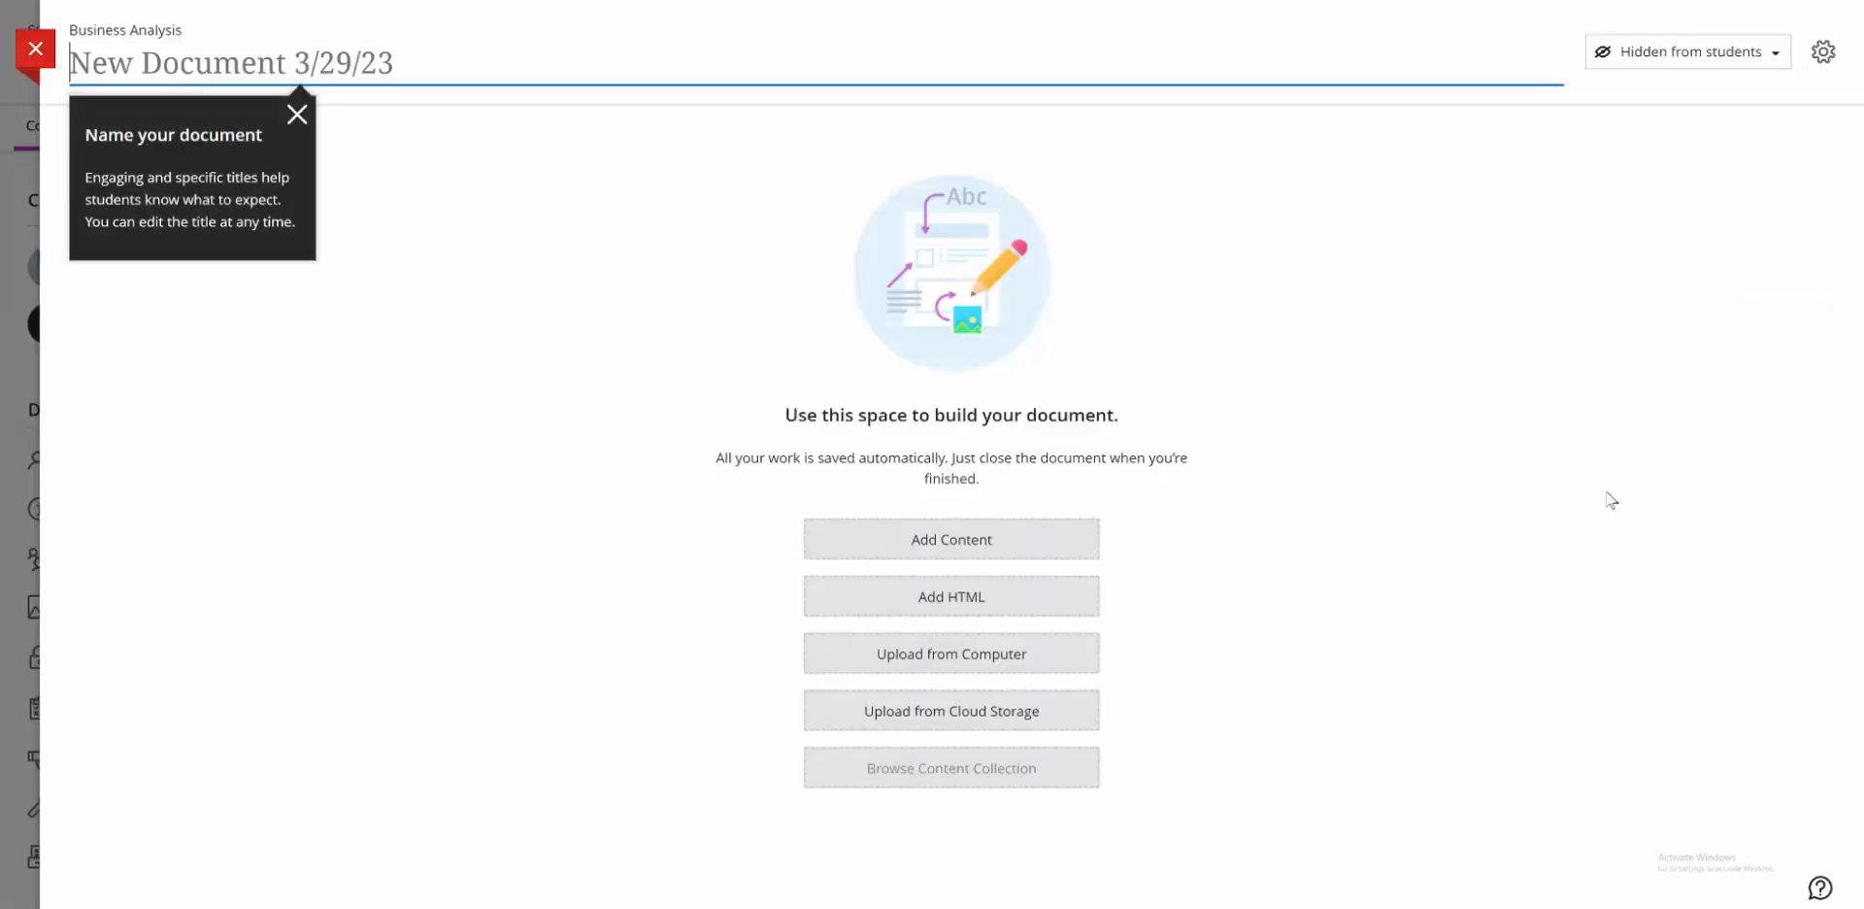
click(940, 549)
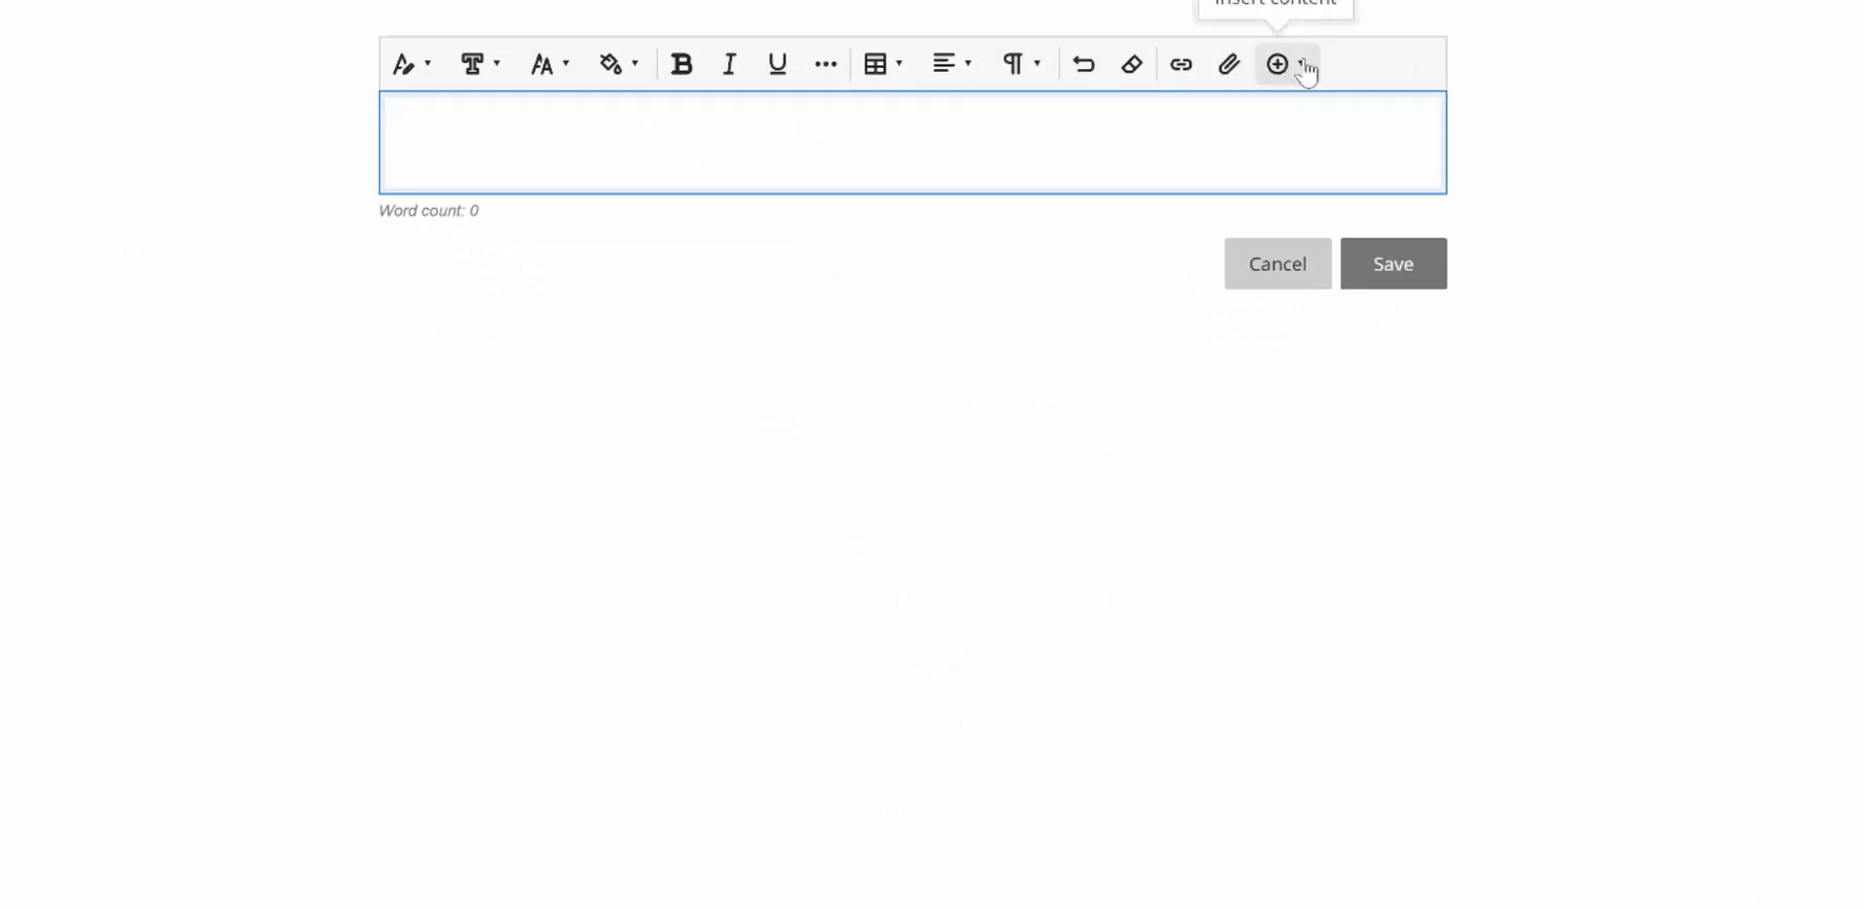
Start inserting a YouTube video in the content block and search for "what is ai?".
click(1305, 68)
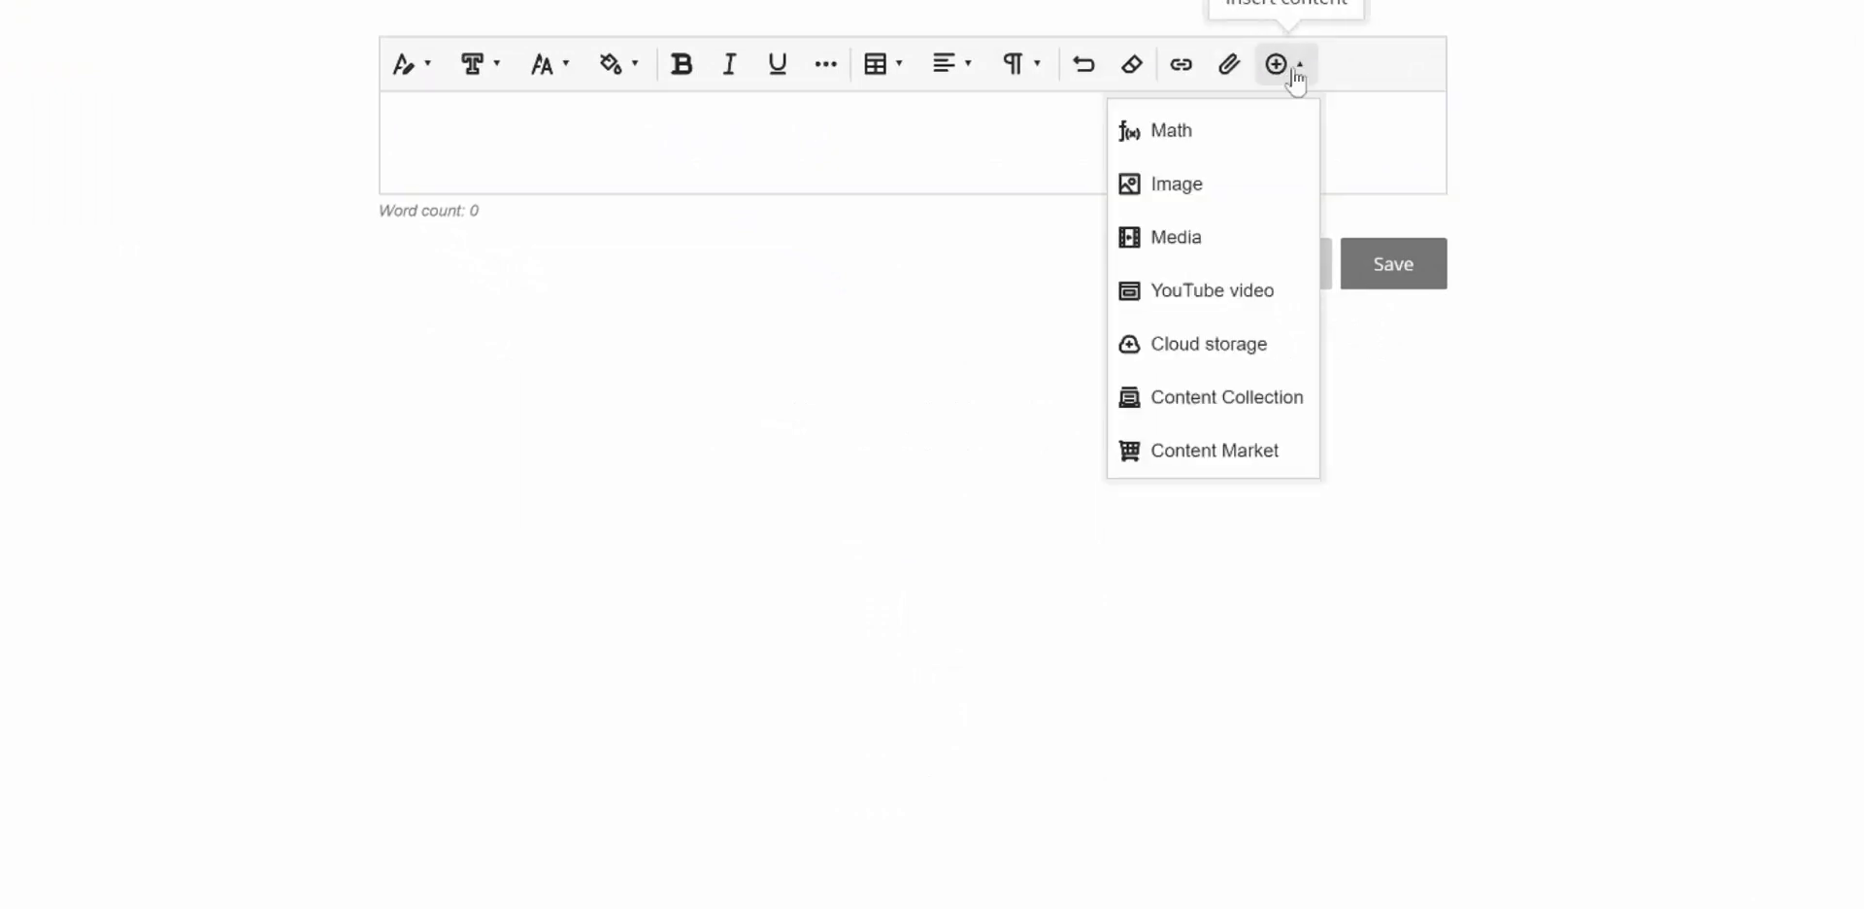
click(1212, 295)
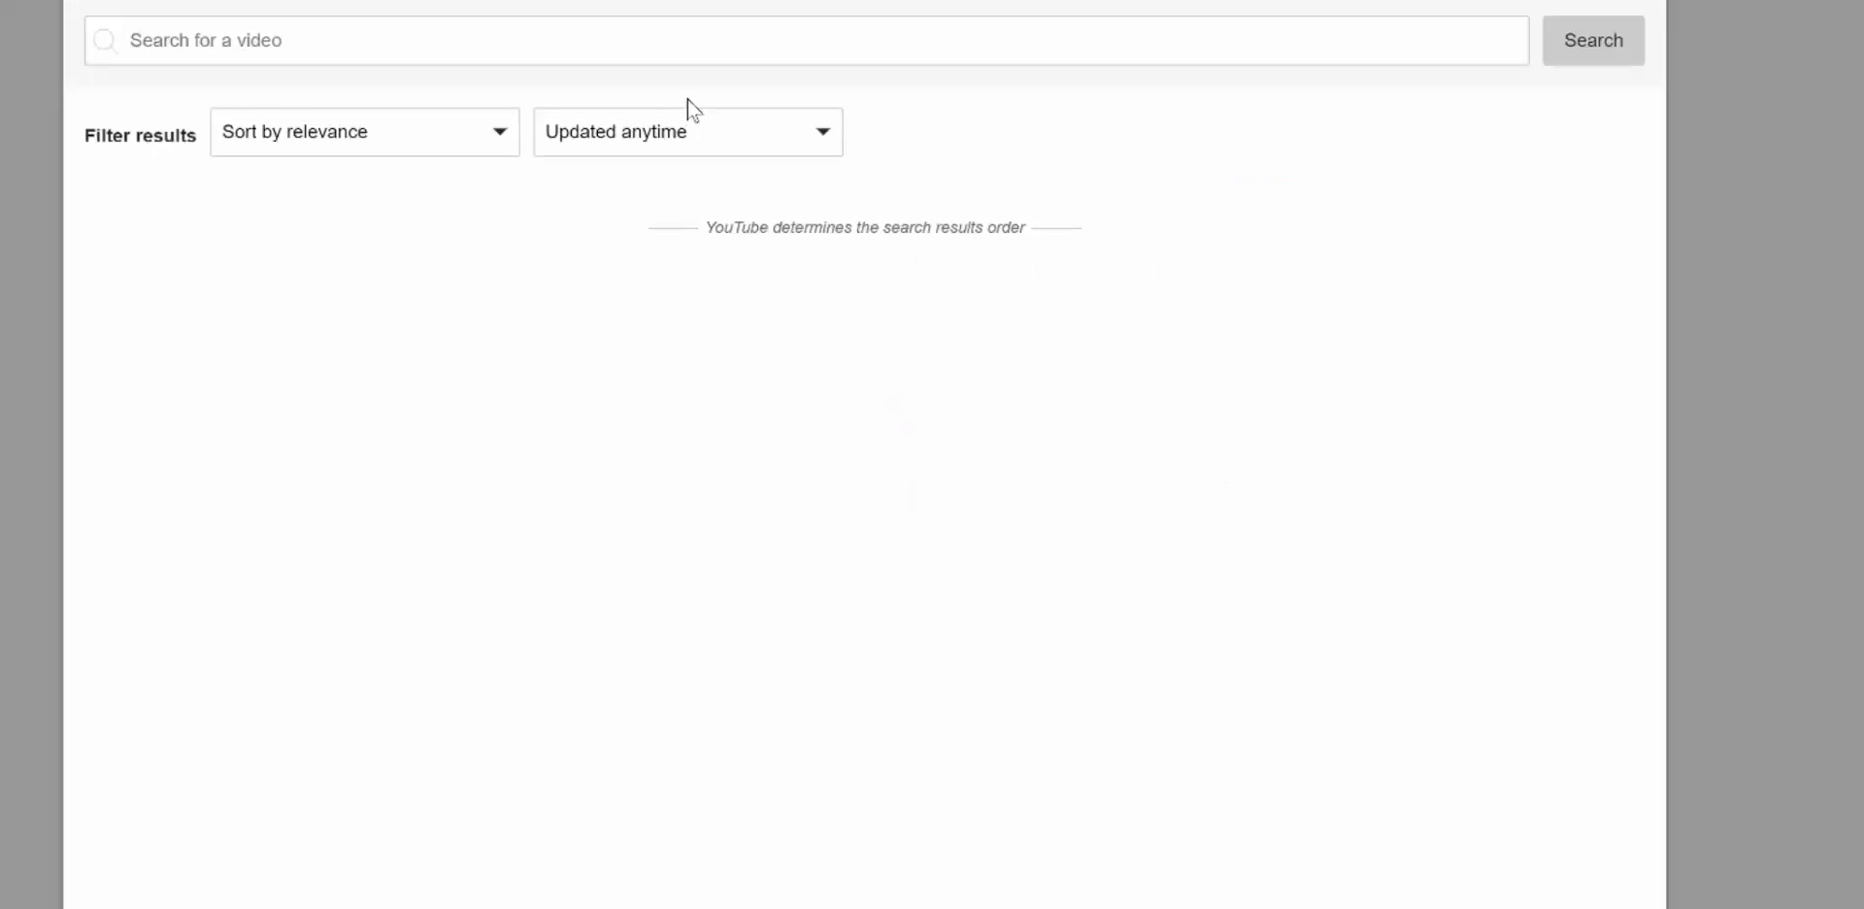
click(717, 61)
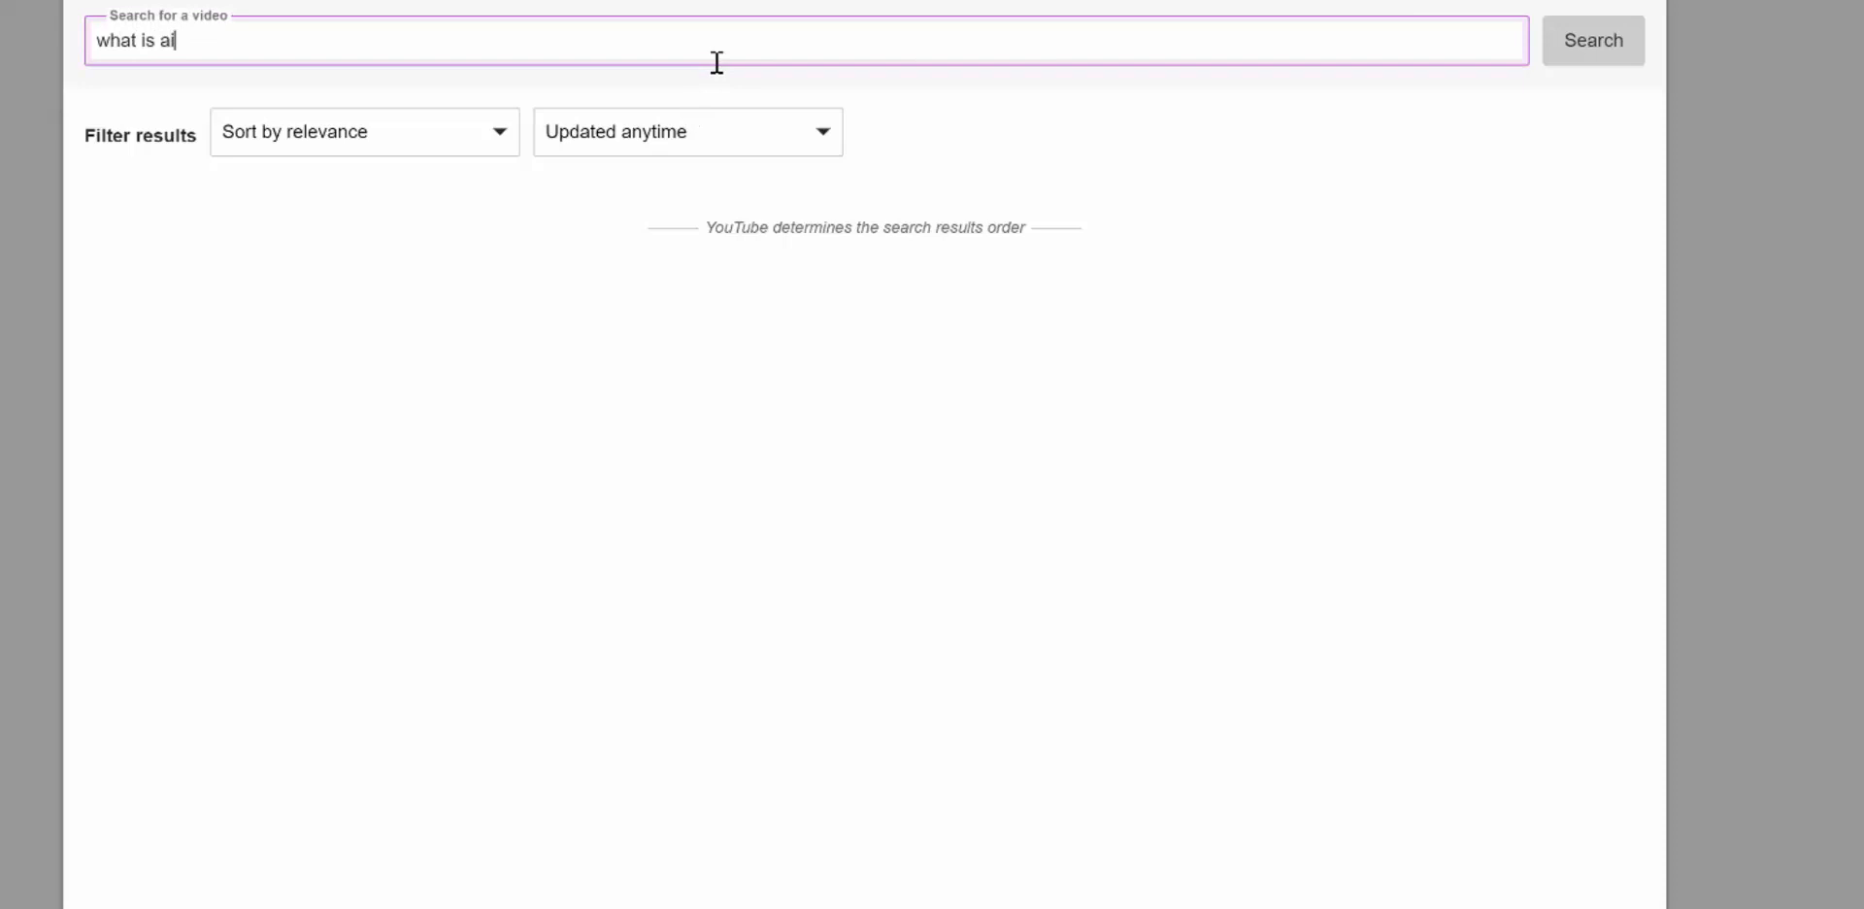
text(what is ai?)
key(Return)
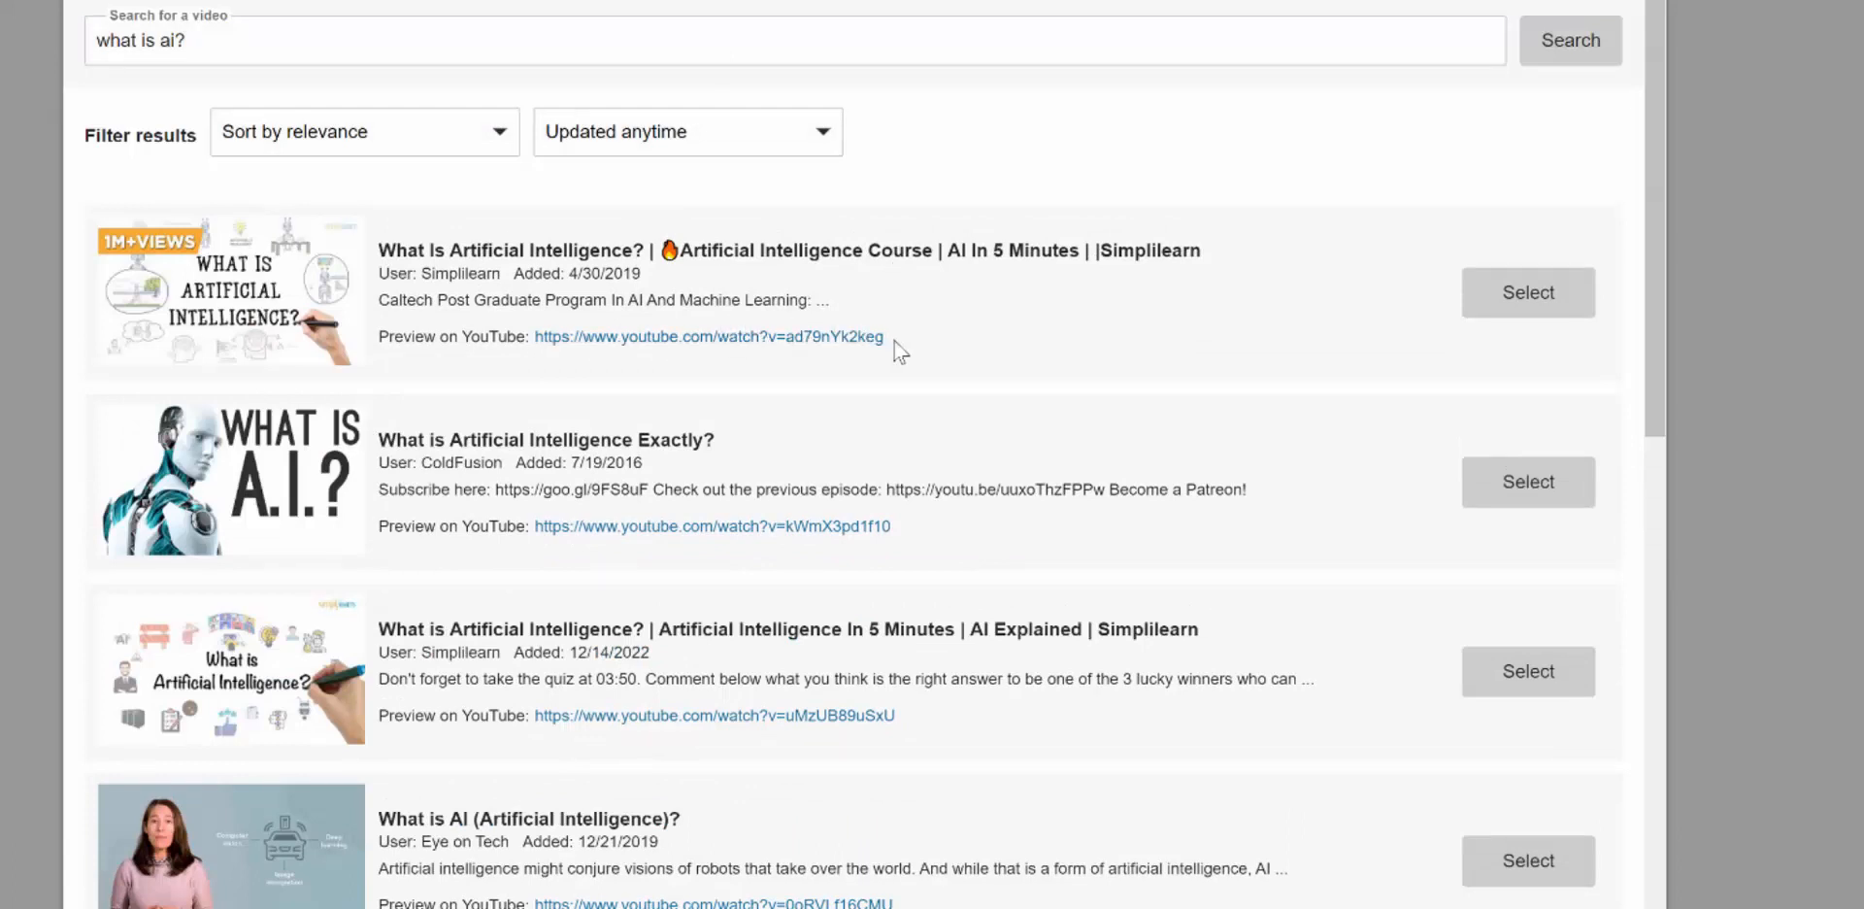
Choose the Simplilearn video "What Is Artificial Intelligence? | Artificial Intelligence Course | AI In 5 Minutes" added 4/30/2019.
double_click(954, 329)
click(954, 332)
drag(952, 339, 533, 345)
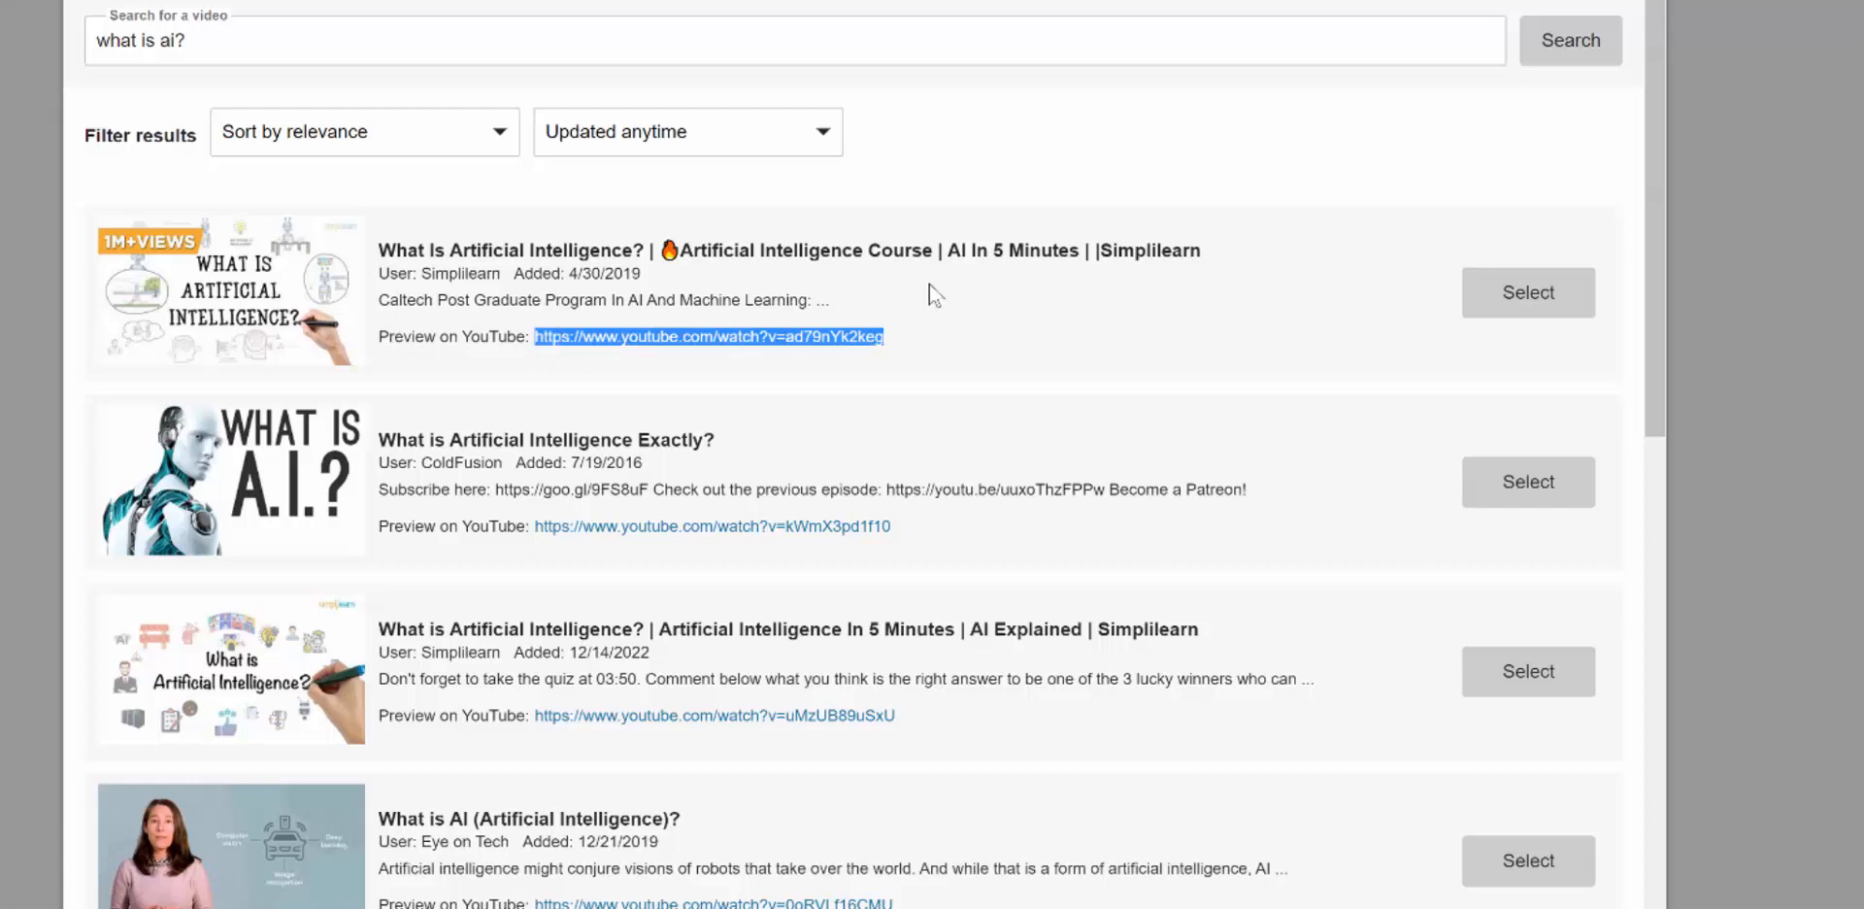
click(1011, 298)
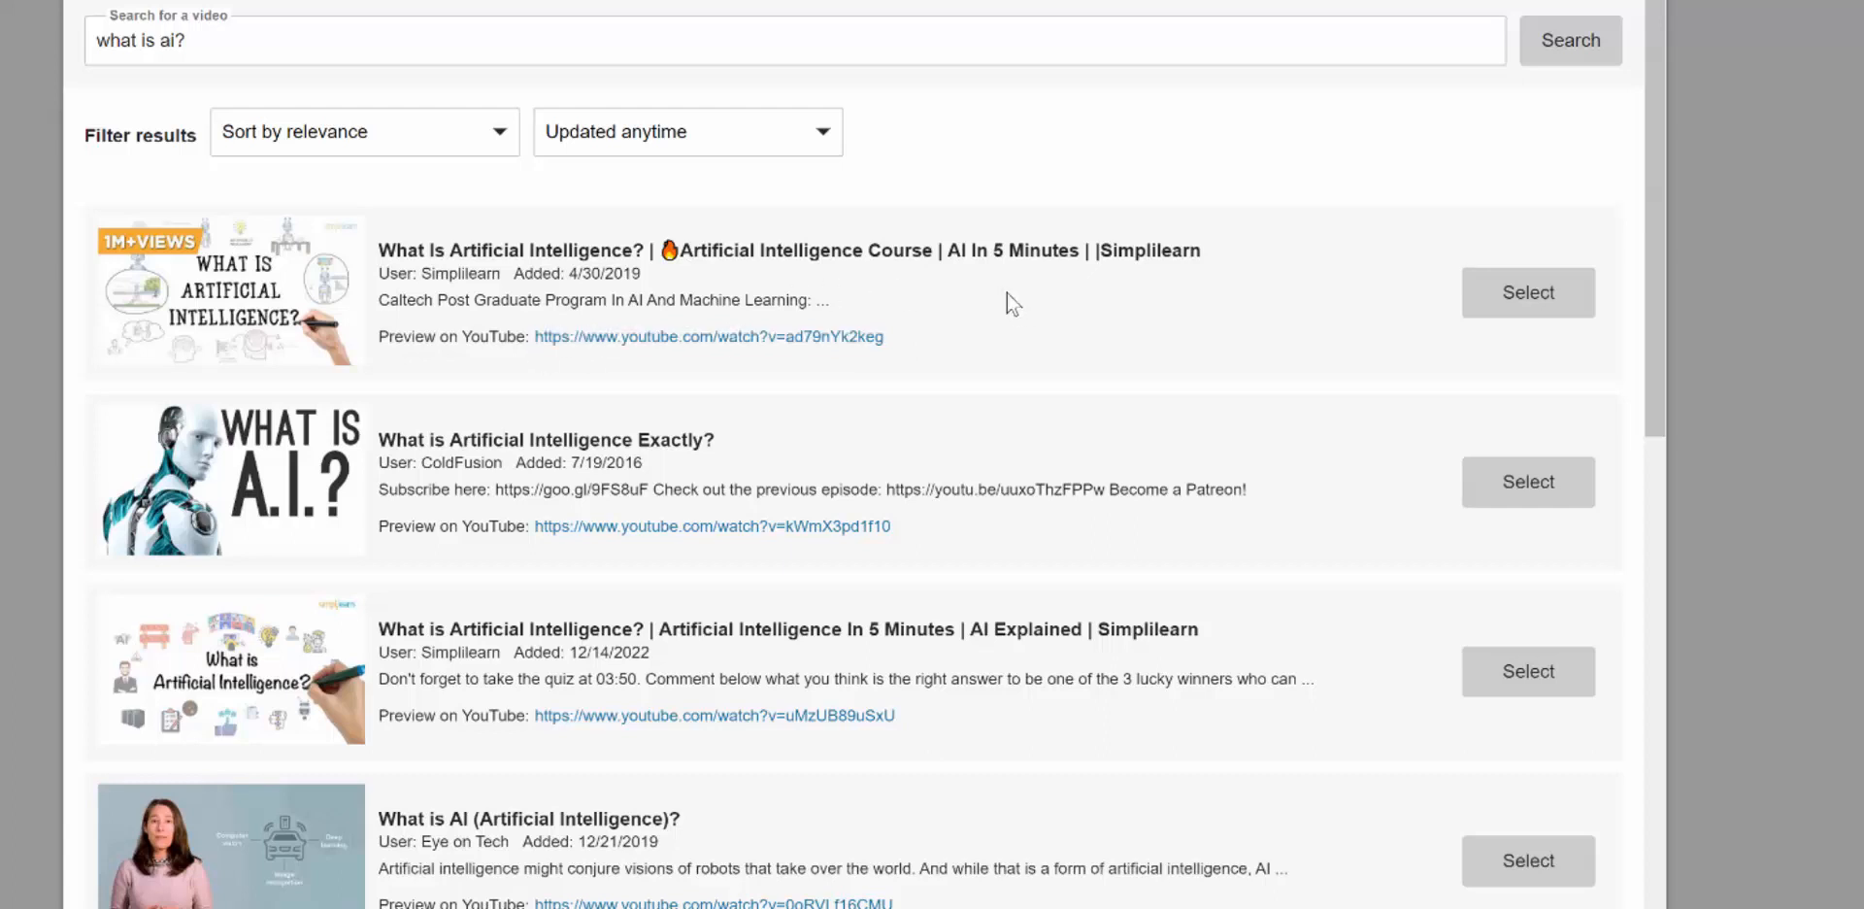
click(1541, 295)
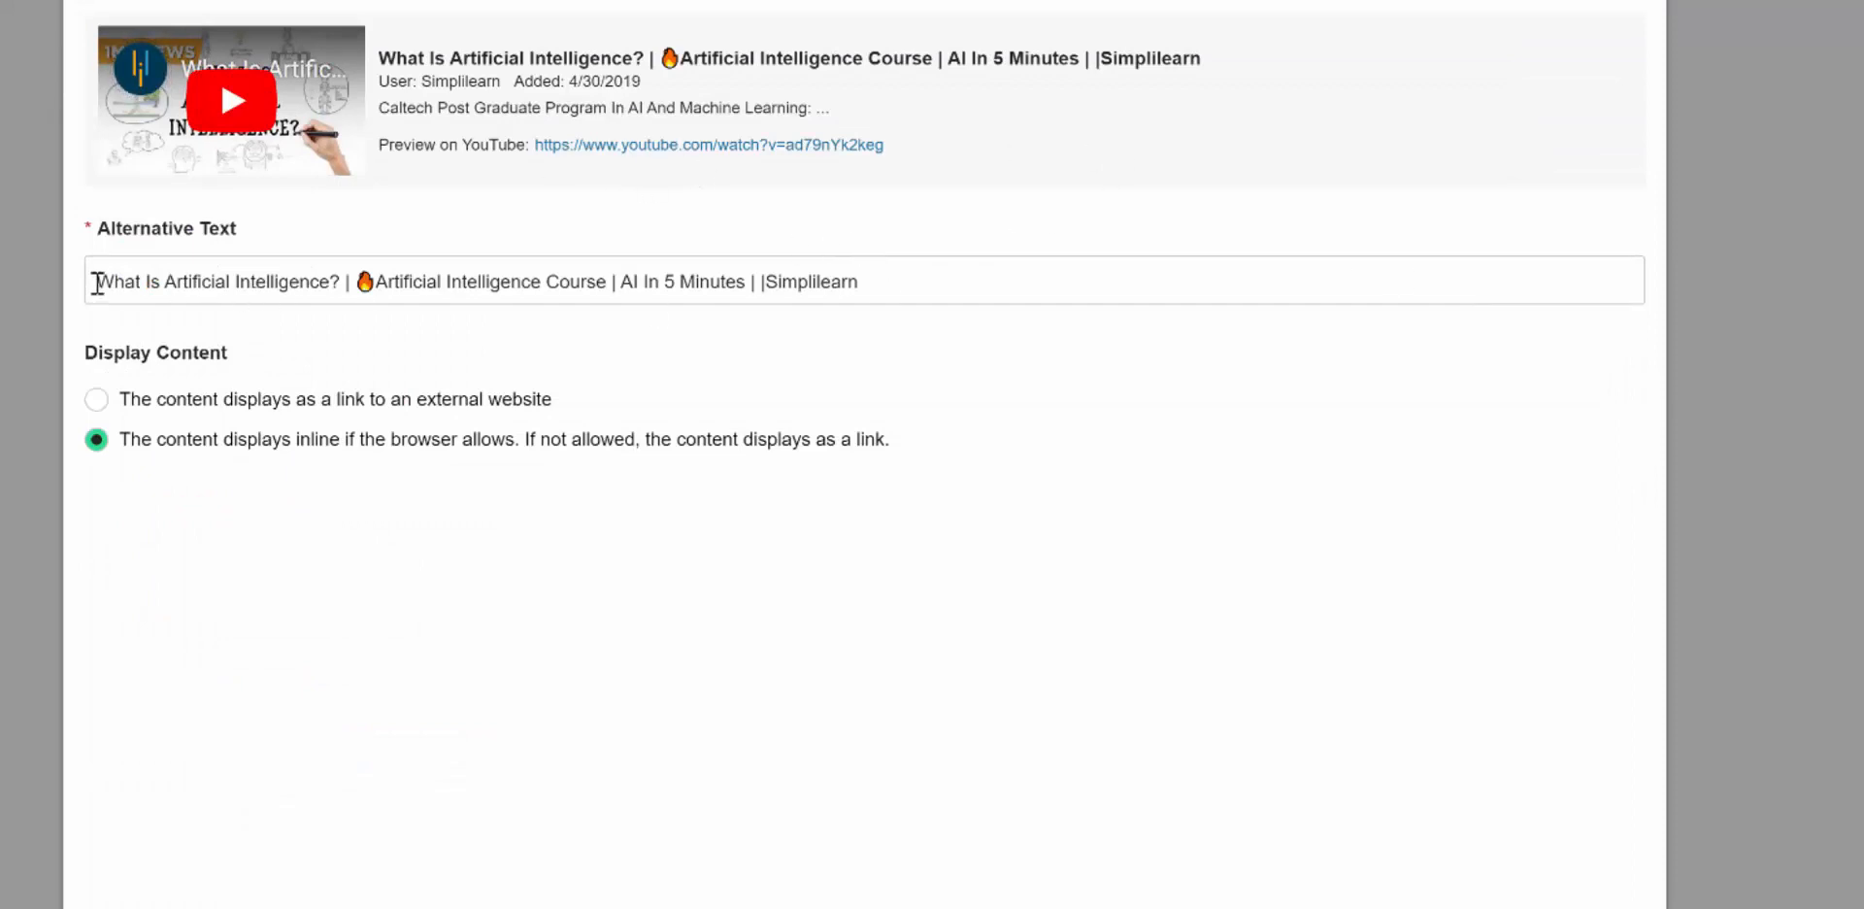
Keep the video's alternative text, set it to display as a link to an external website, and insert it in the document.
drag(97, 281, 900, 282)
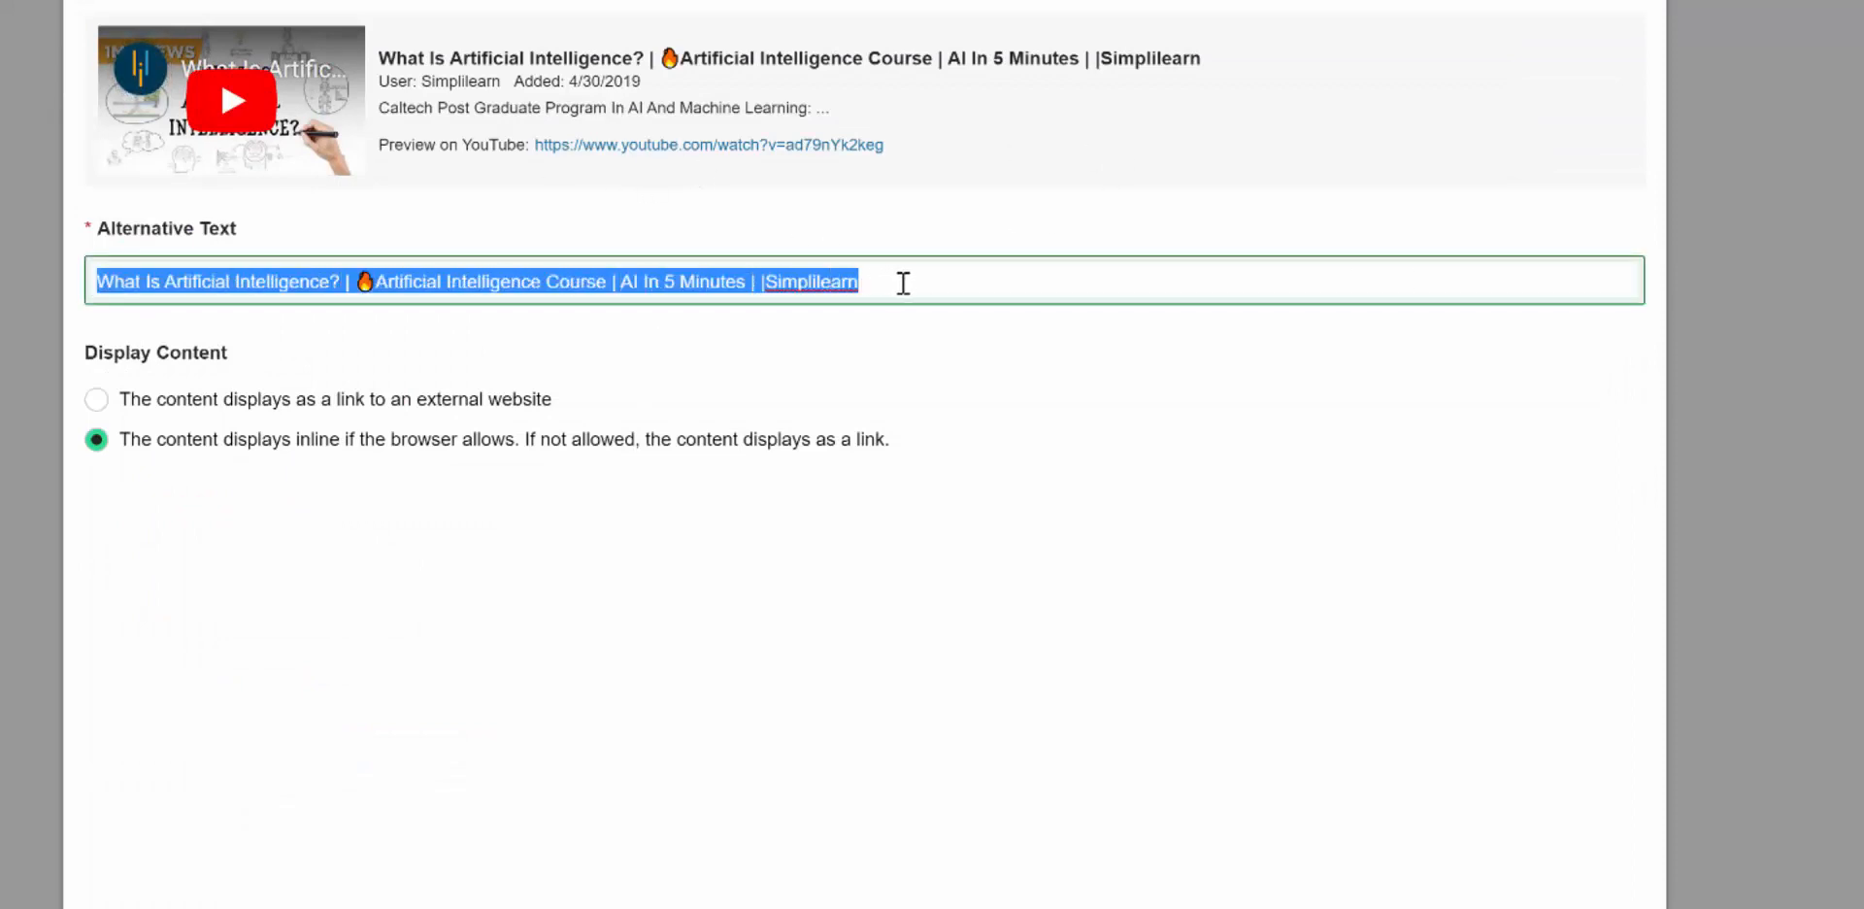
click(911, 280)
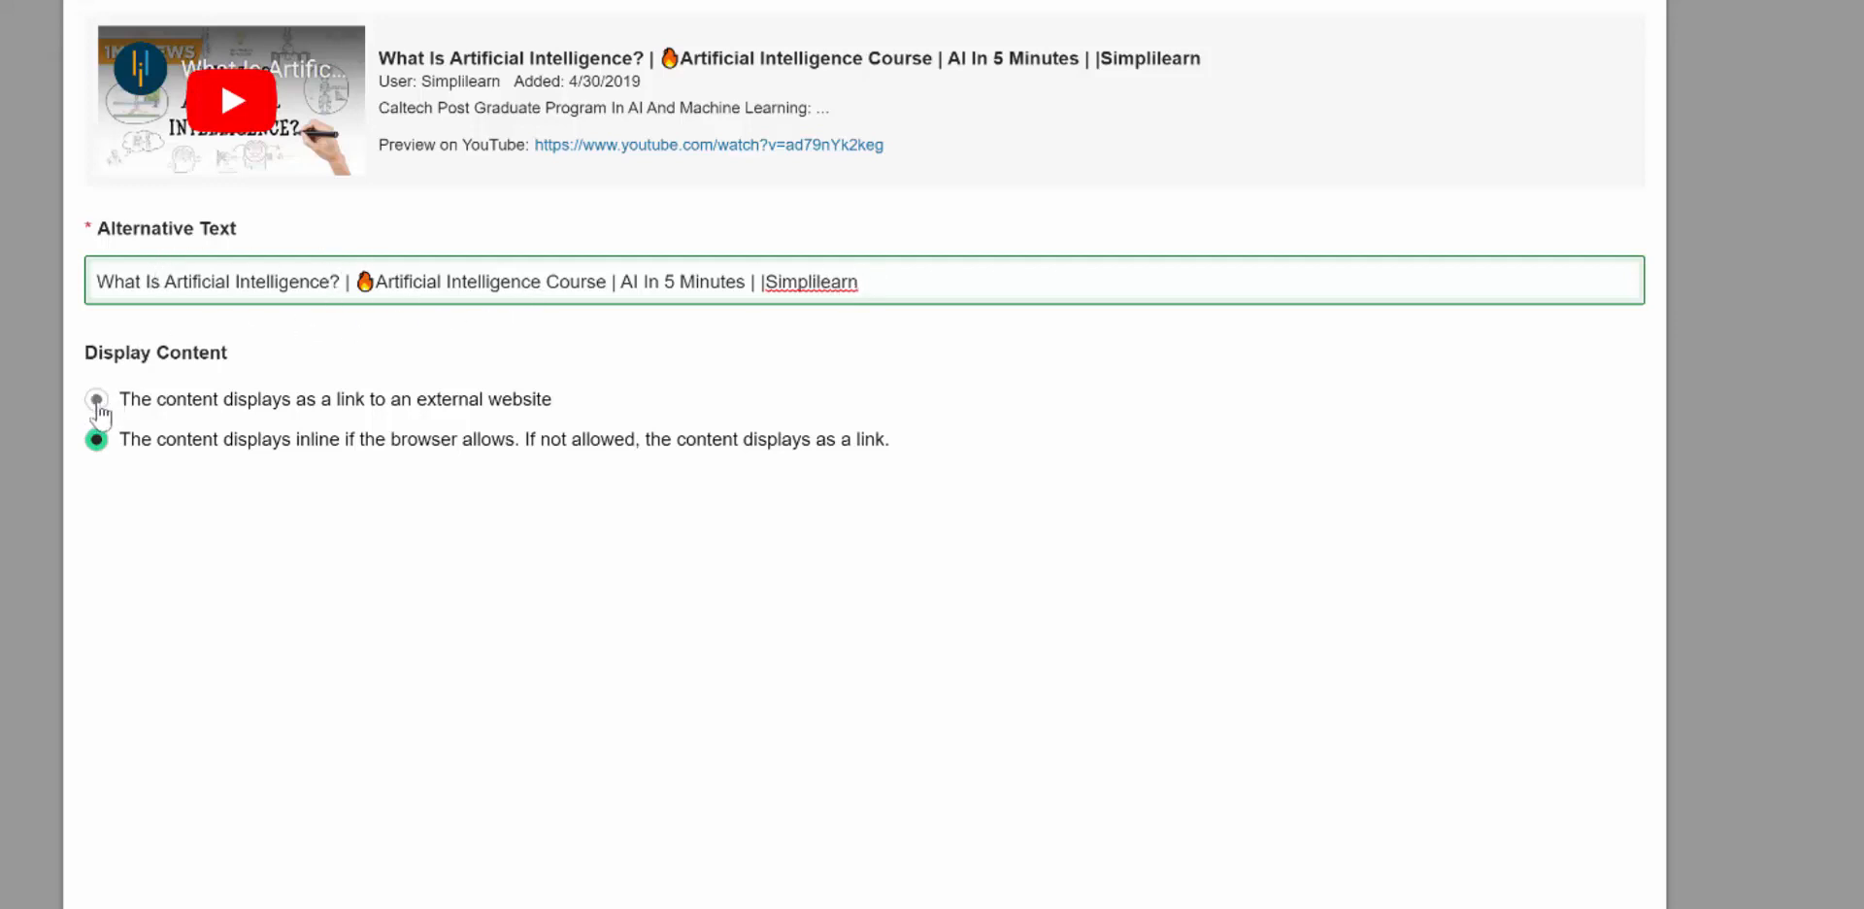
click(96, 399)
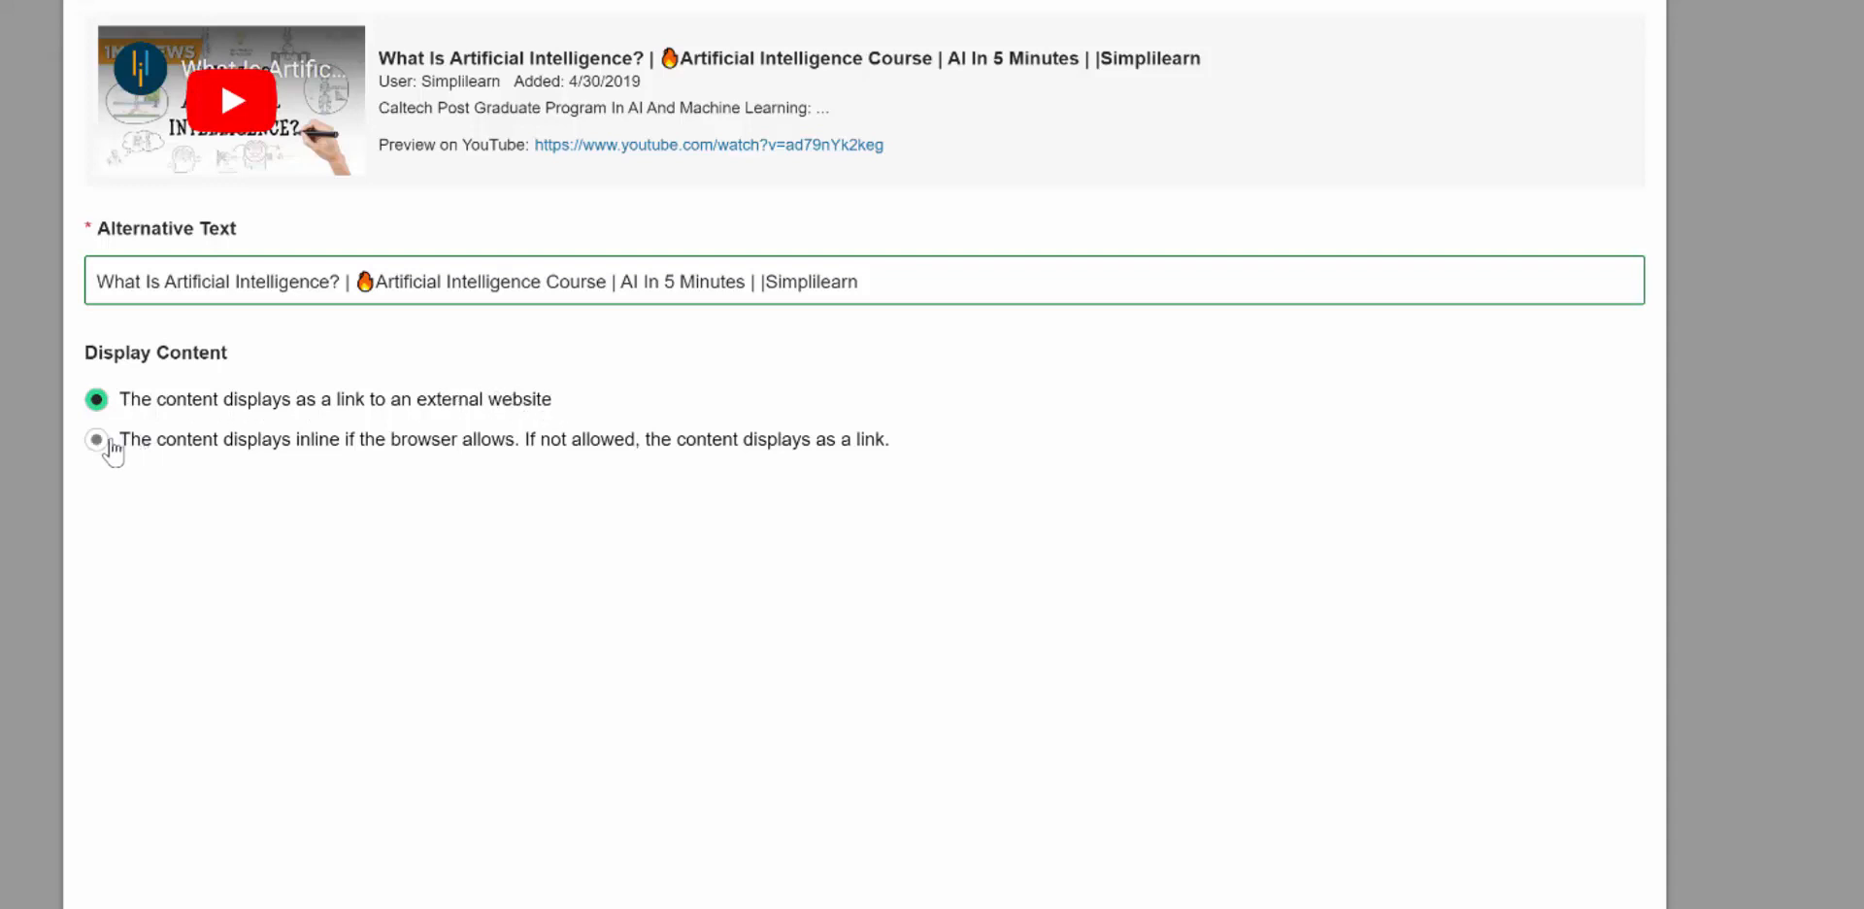
click(96, 442)
click(95, 400)
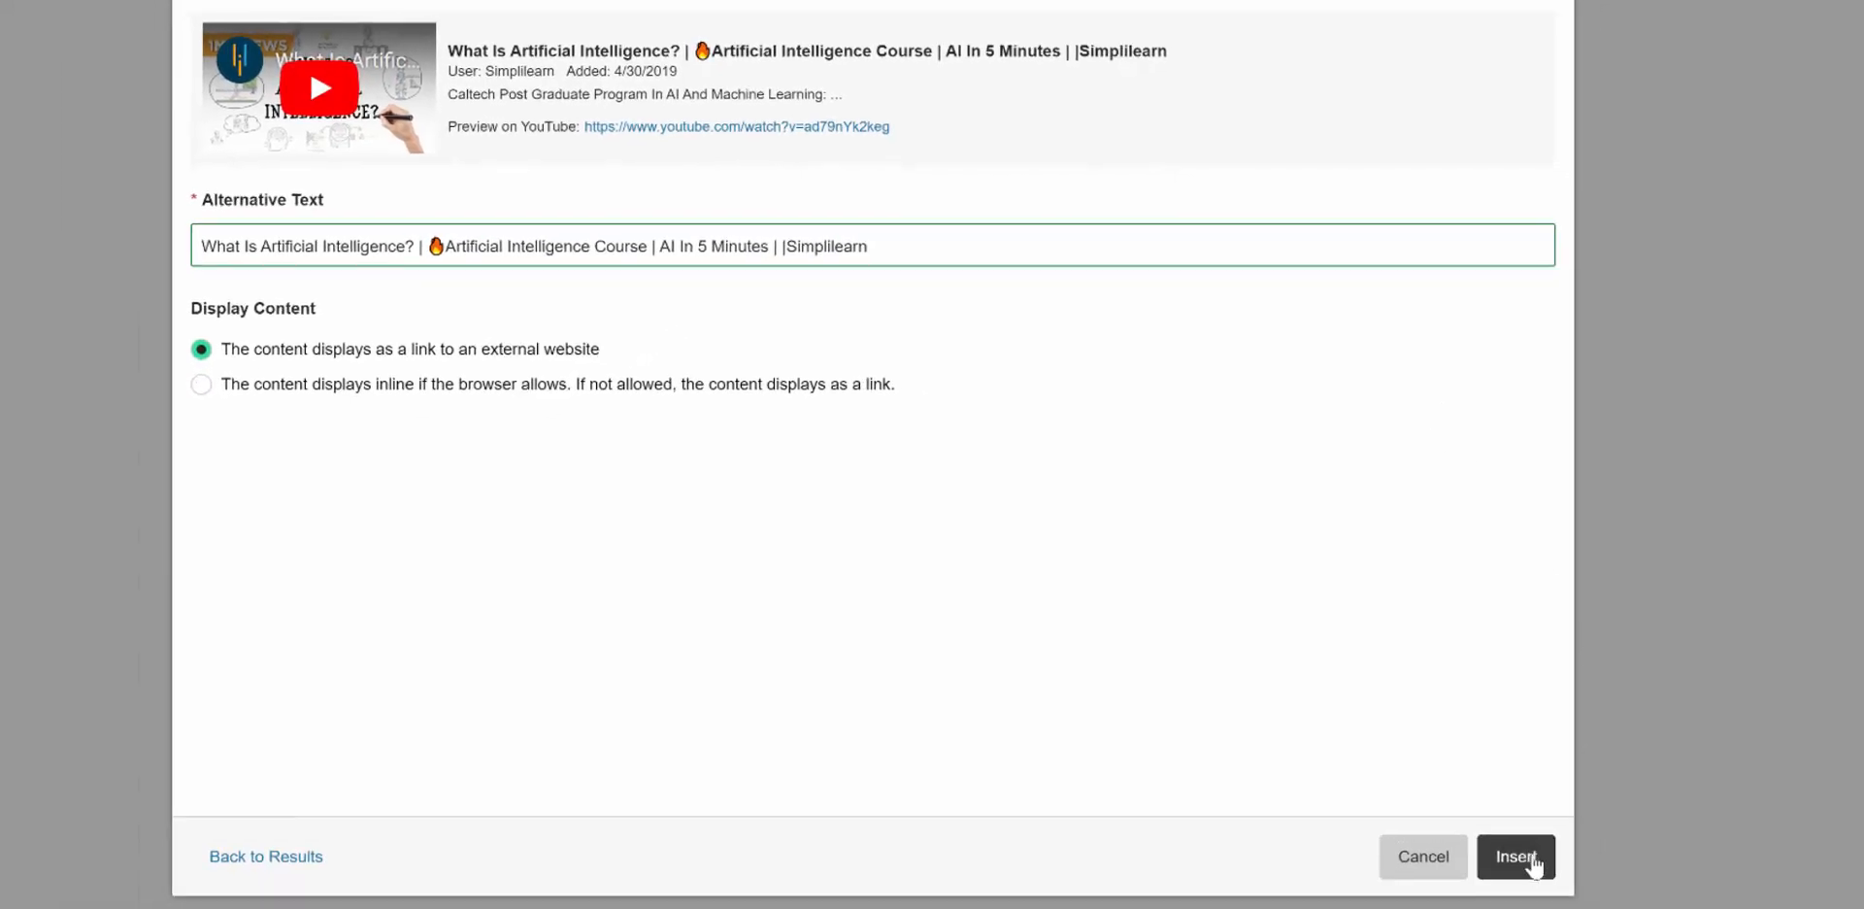
click(1534, 879)
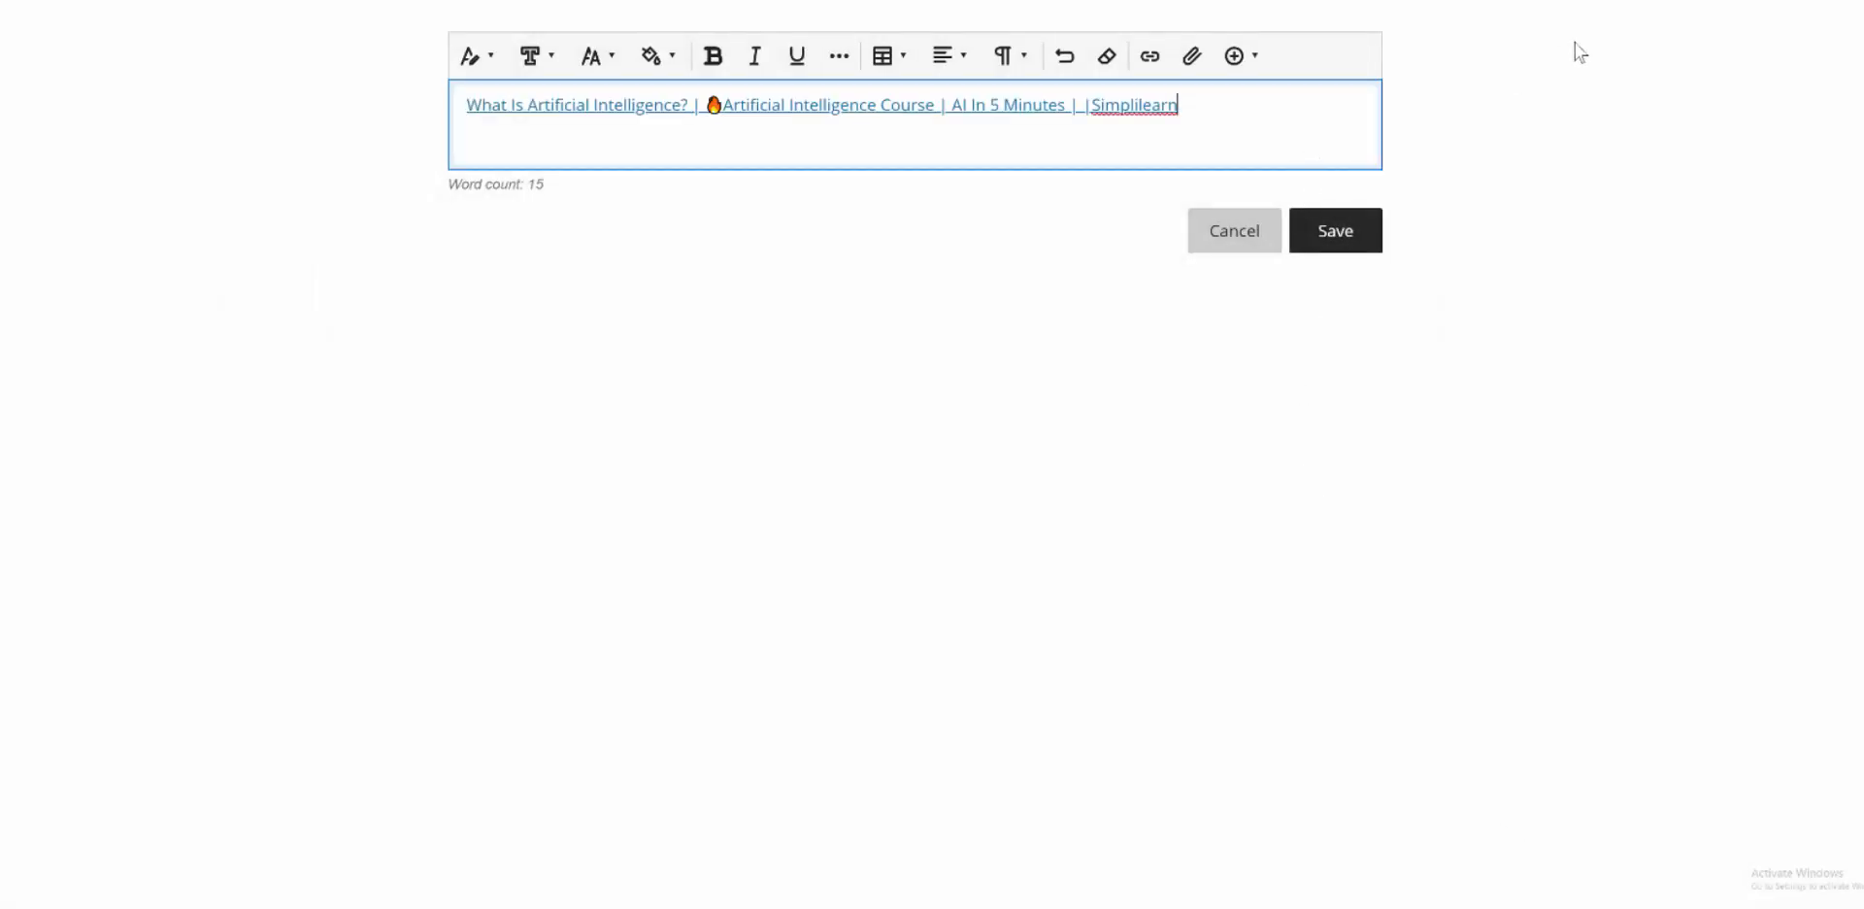
Add a blank line below the video link, save the content block, and rename the document as "What is AI Video".
key(Return)
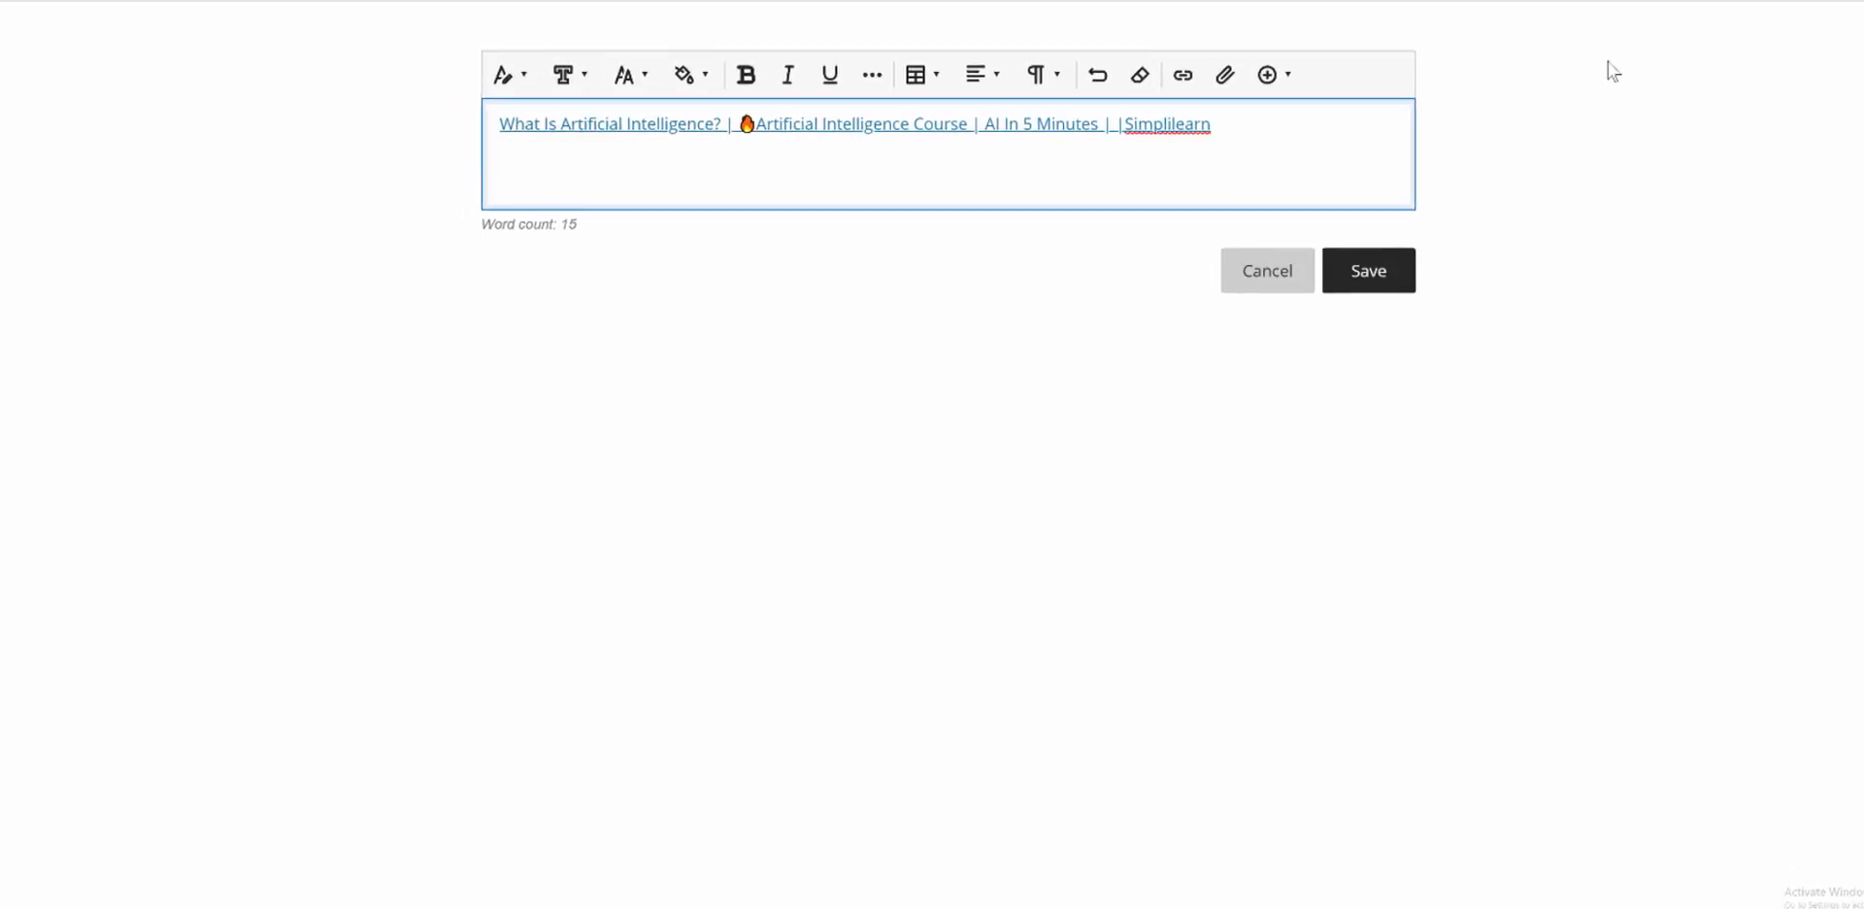
click(1336, 251)
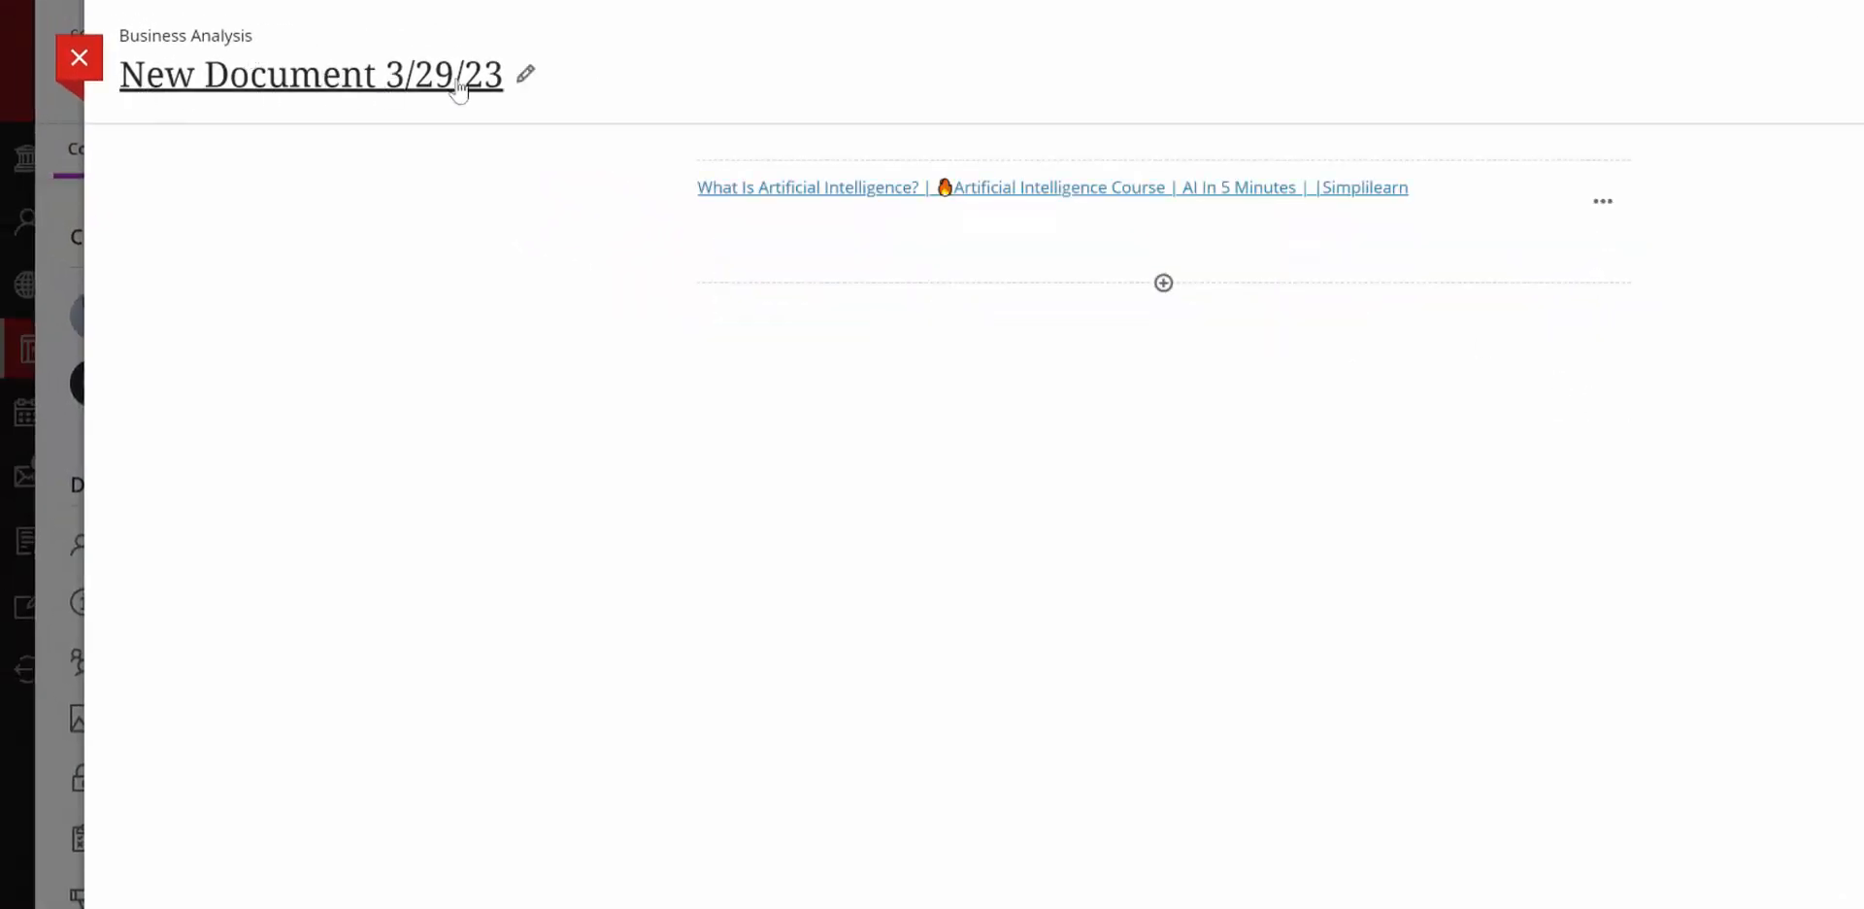
click(524, 75)
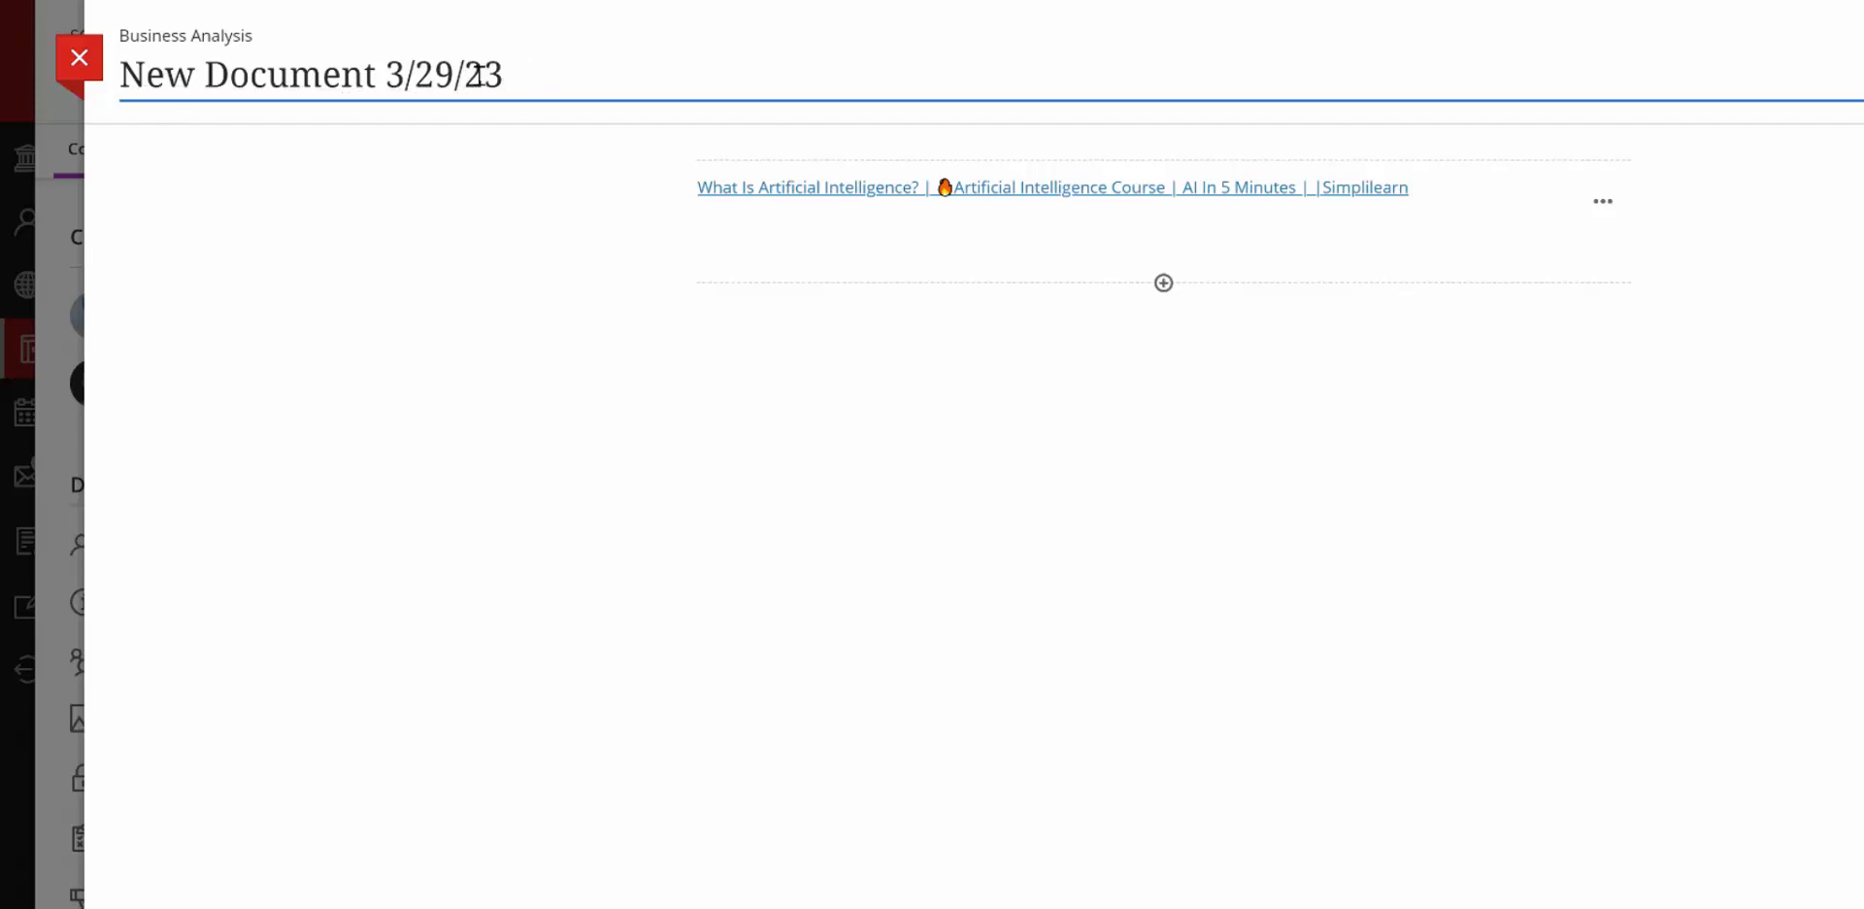
drag(503, 75, 141, 75)
text(What )
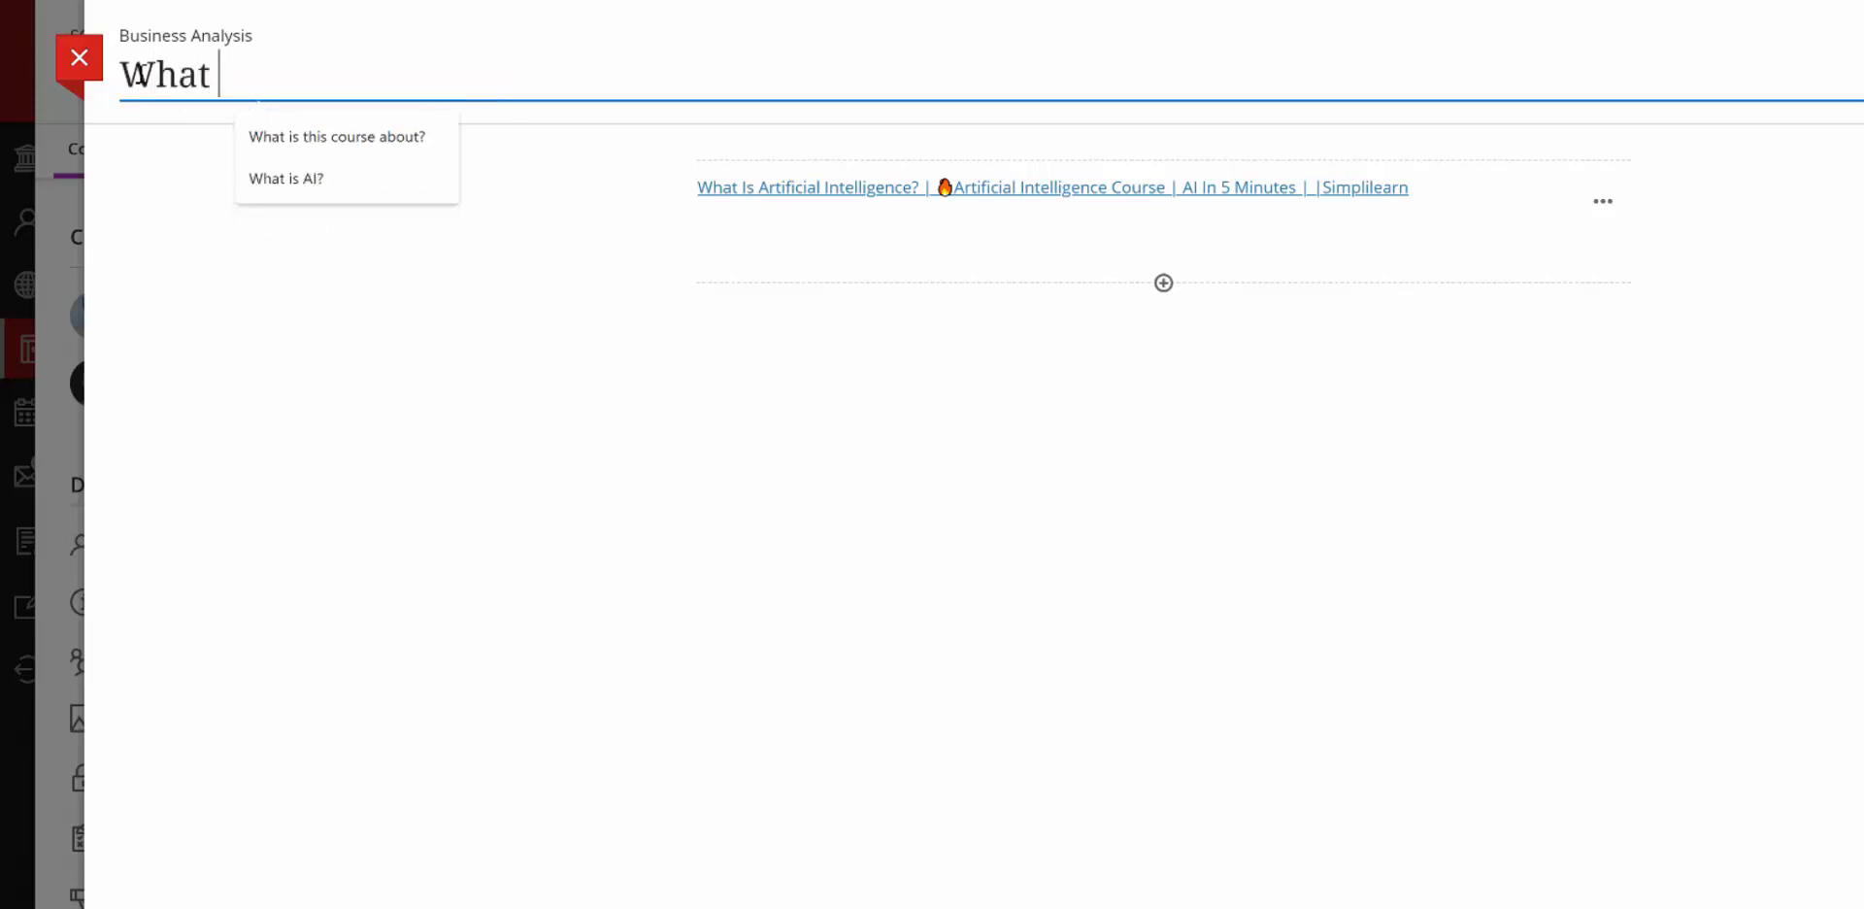
text(is AI Video)
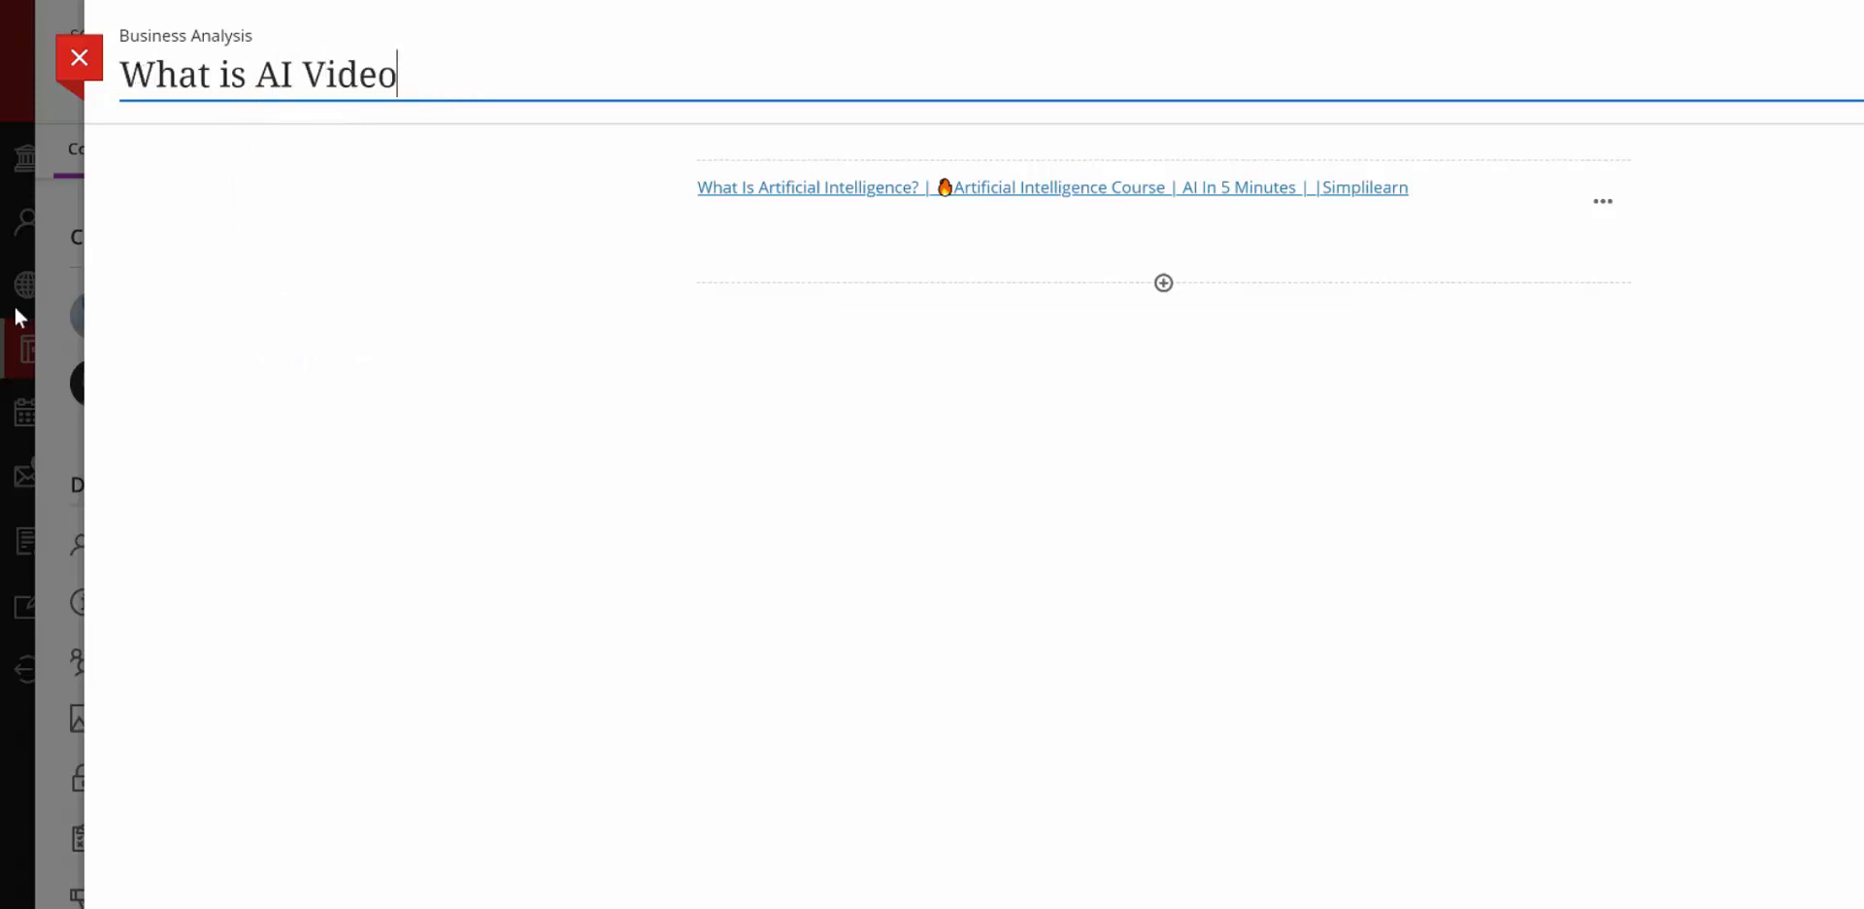
click(1161, 445)
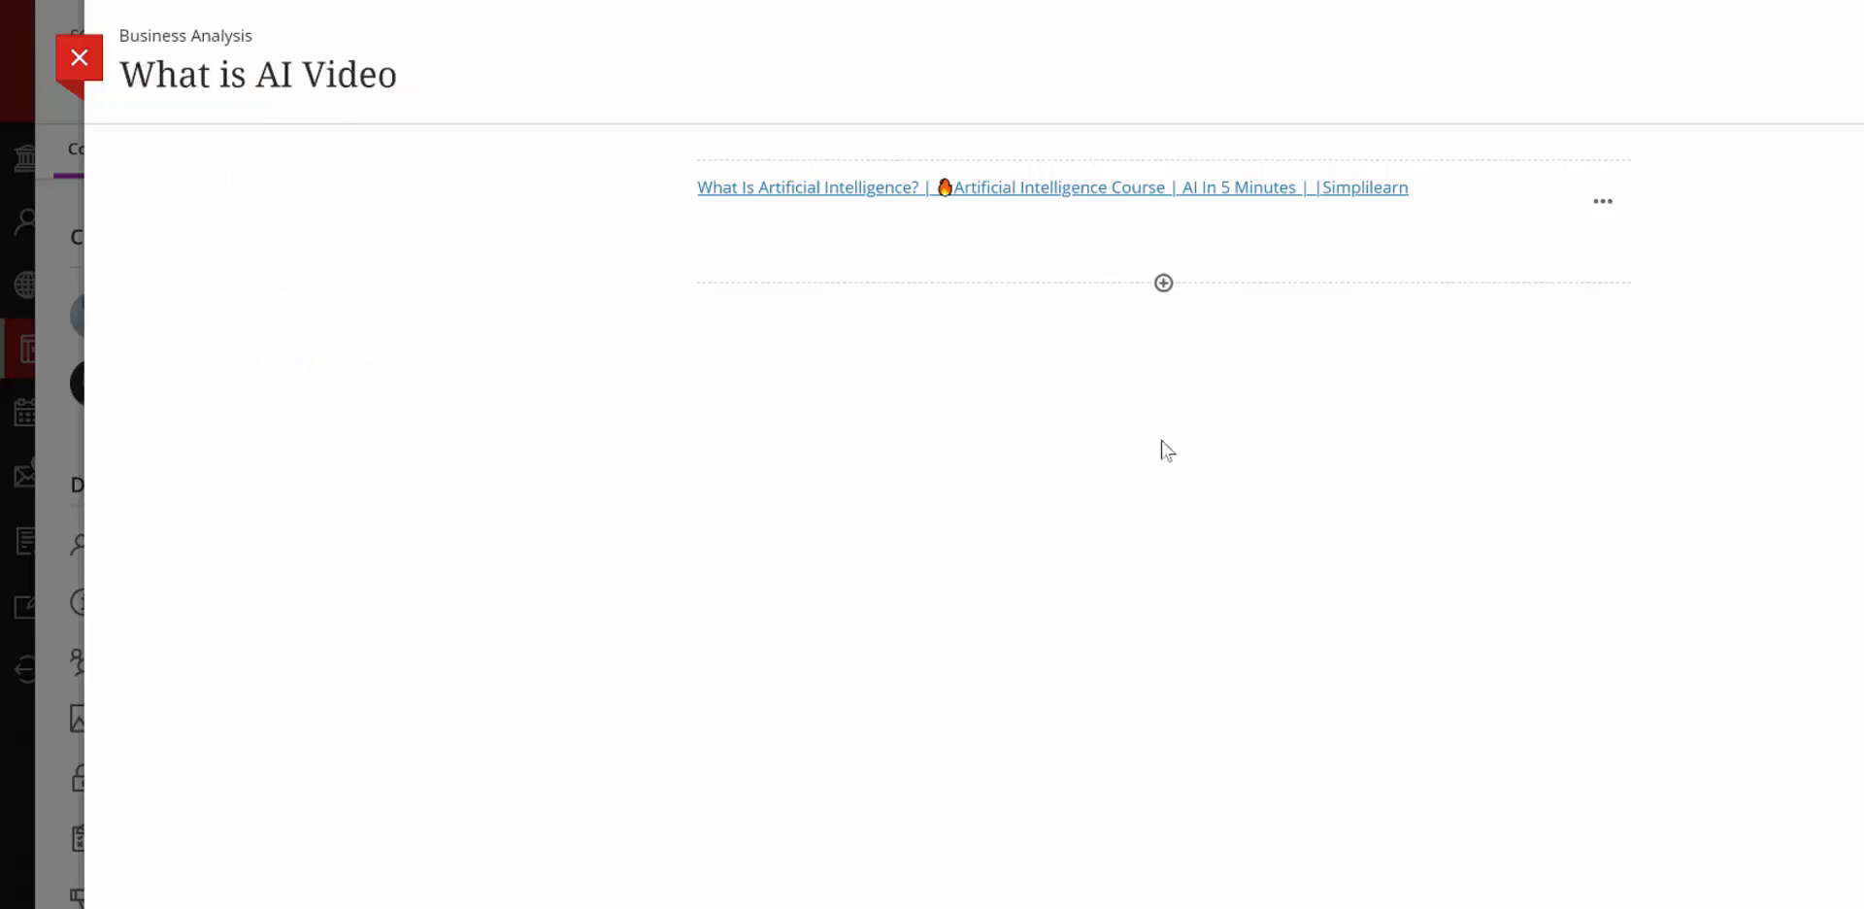
Close the document and make What is AI Video visible to students.
click(78, 60)
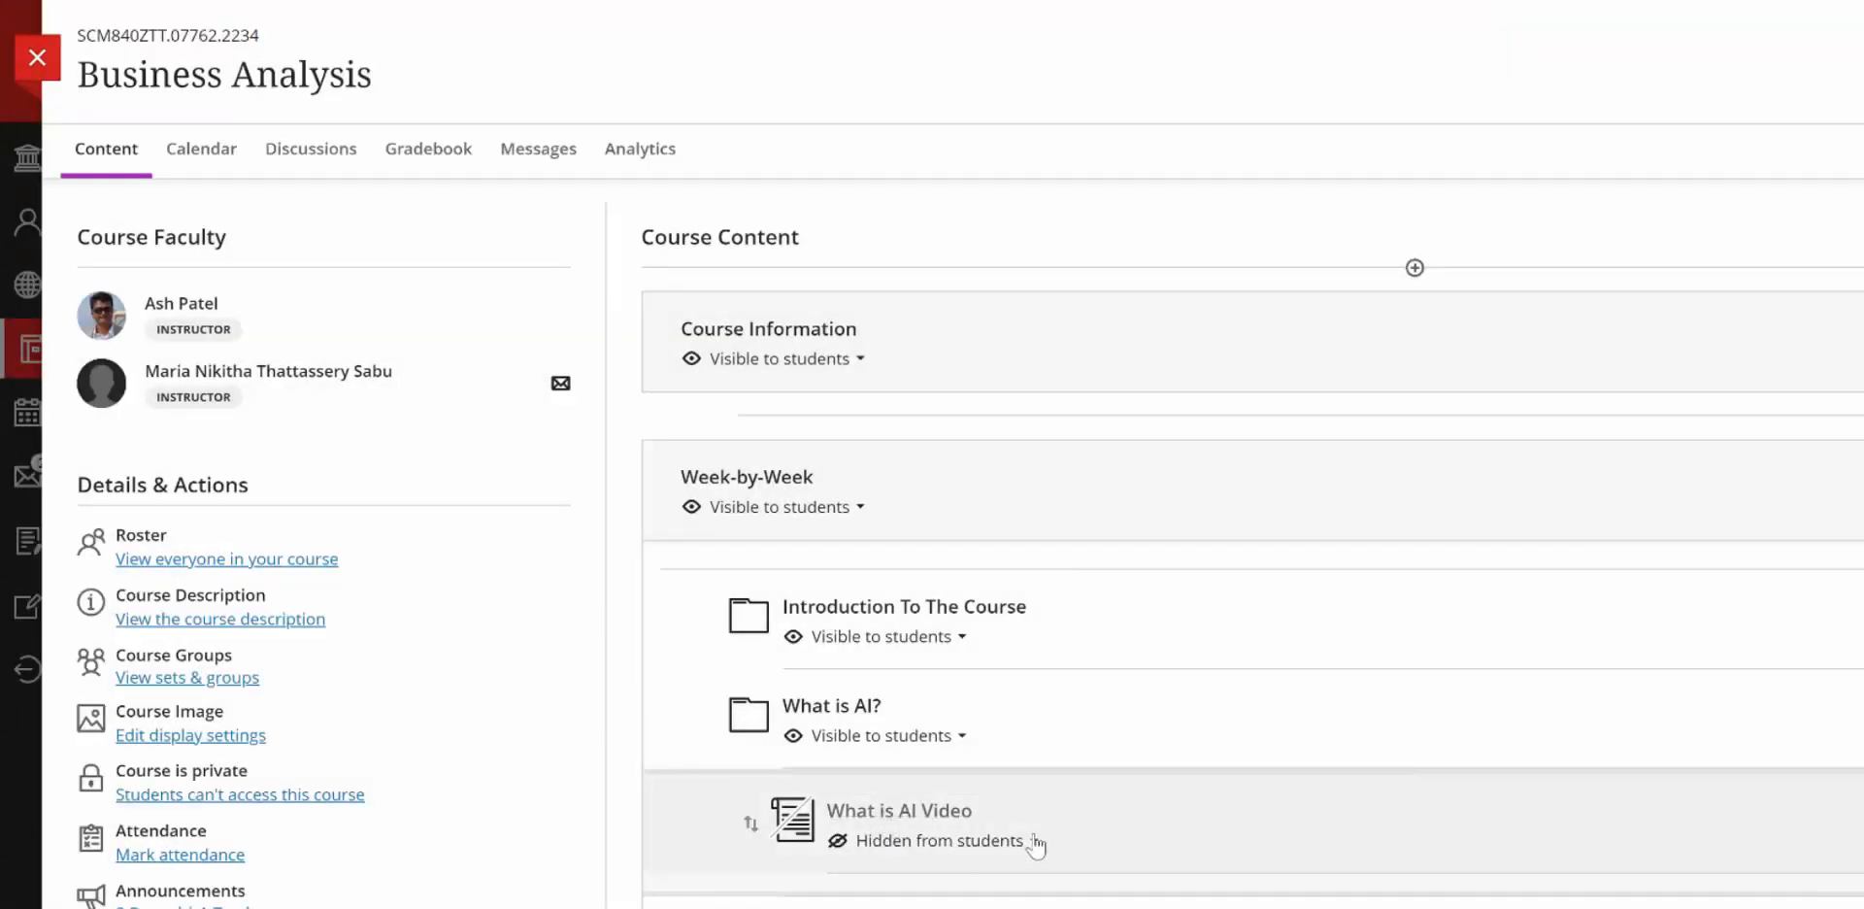
click(1036, 844)
click(961, 881)
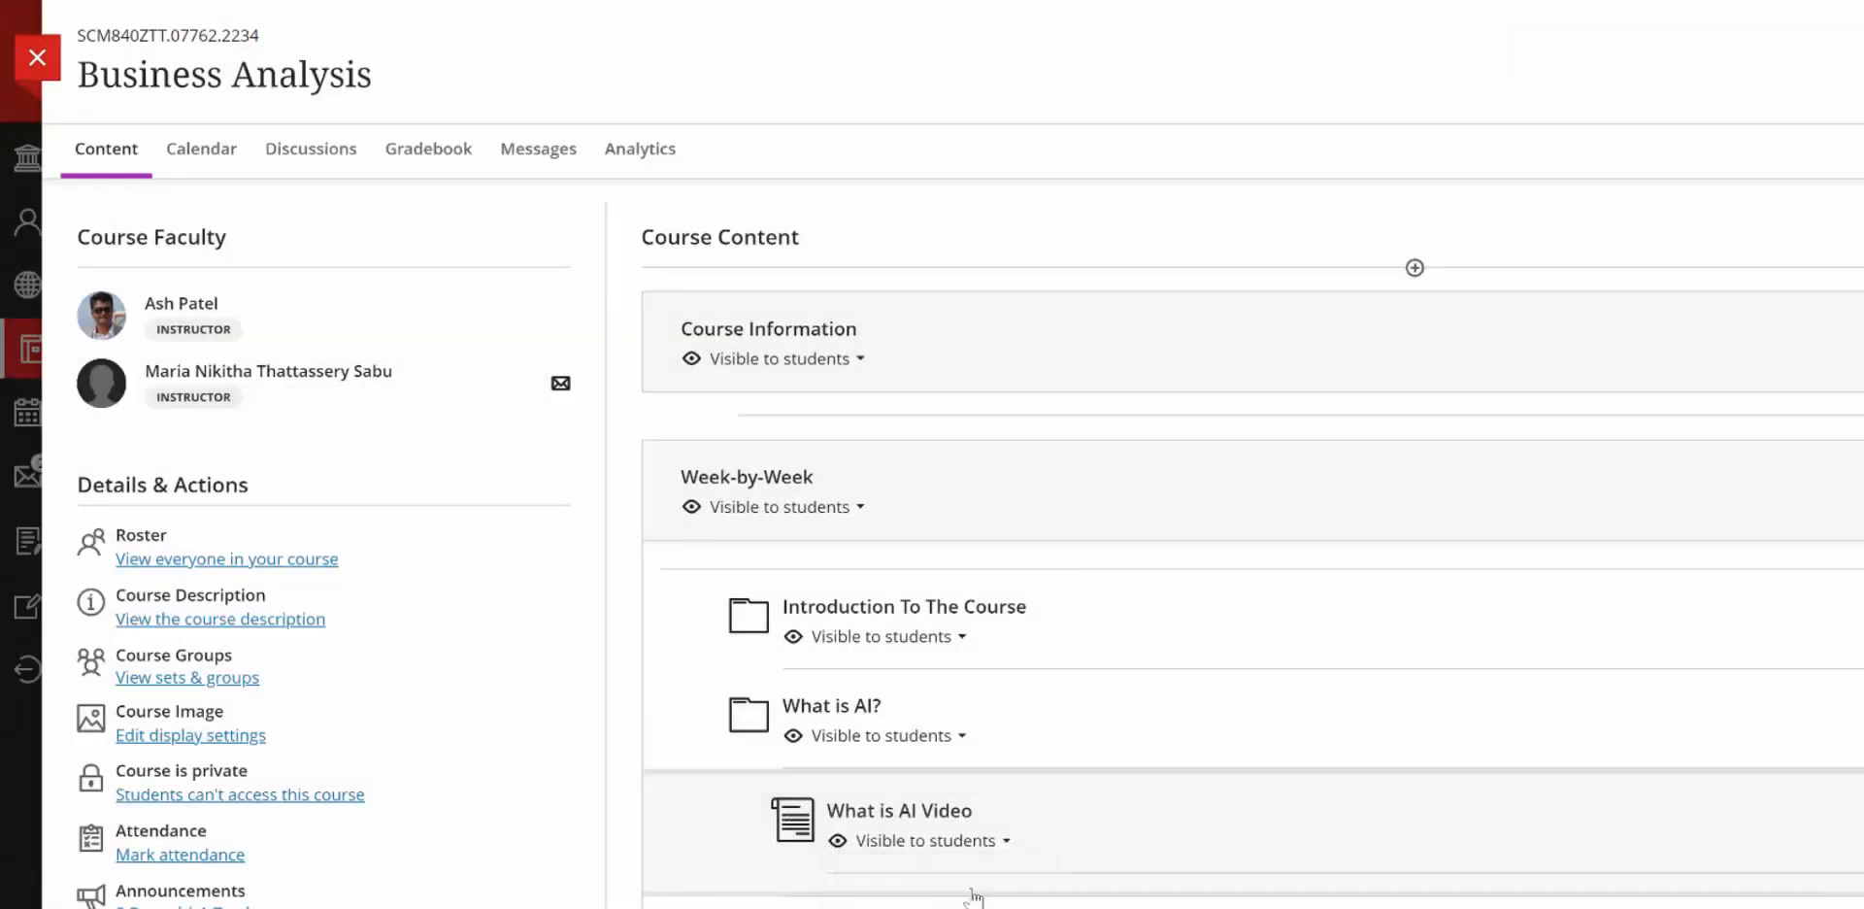
Reopen the What is AI Video document and add an empty HTML block below the video link.
click(911, 817)
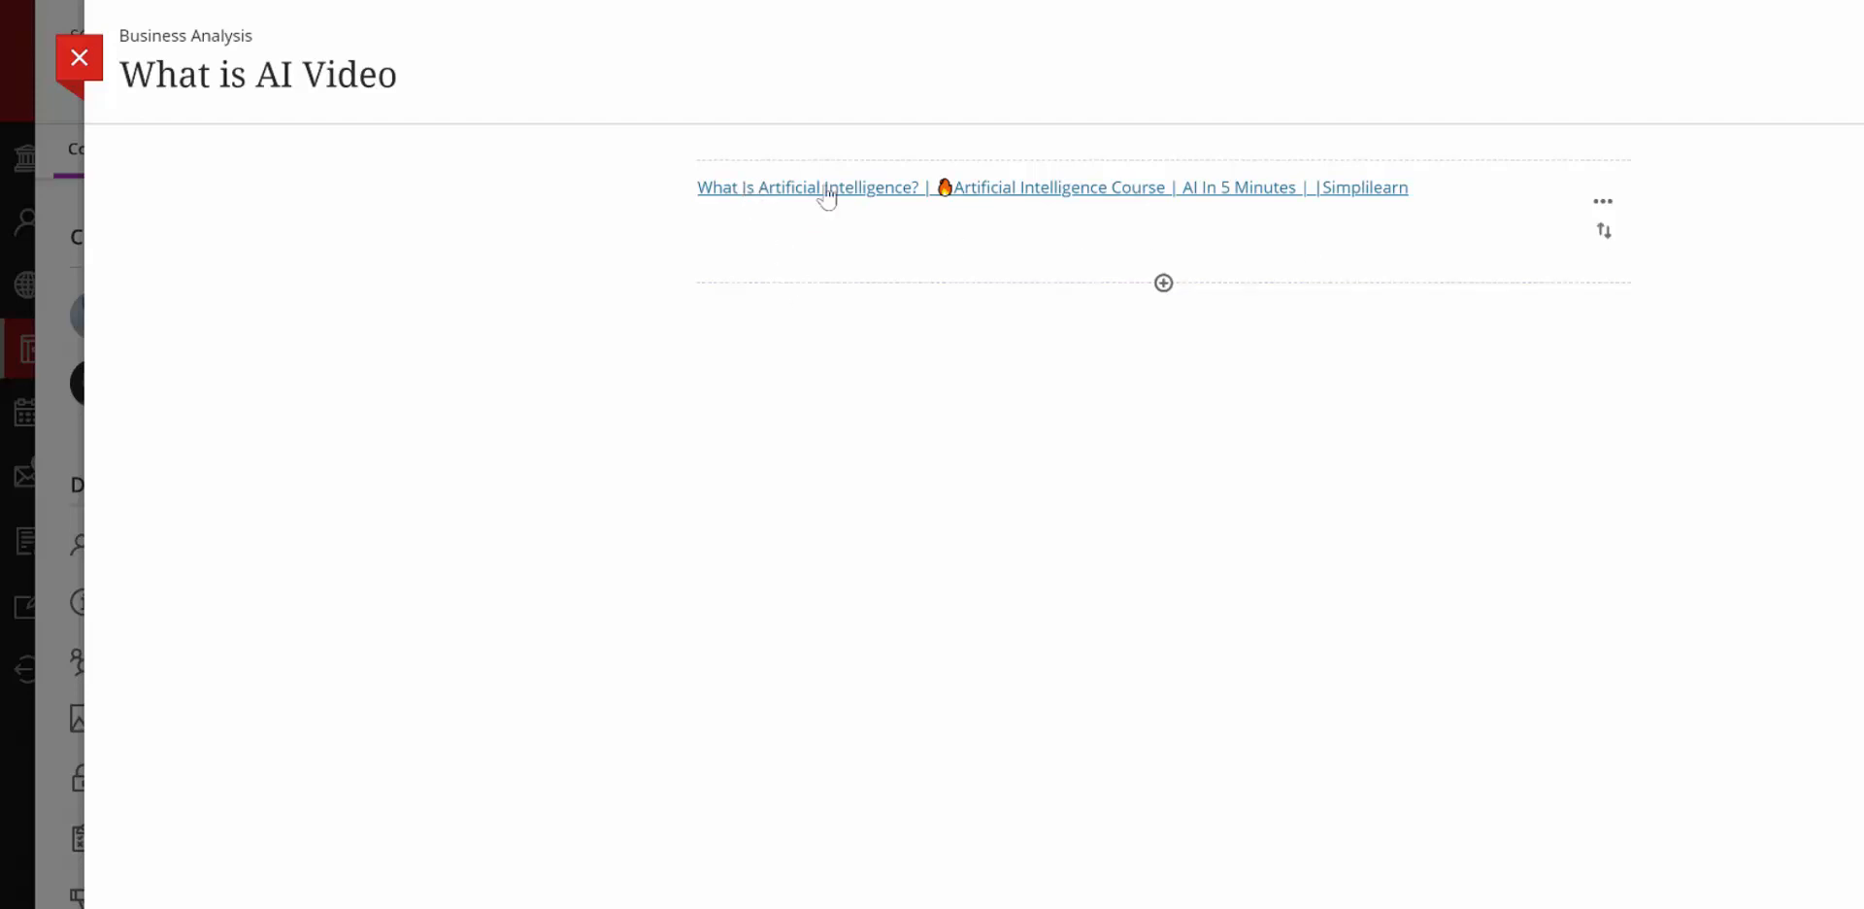
click(1165, 283)
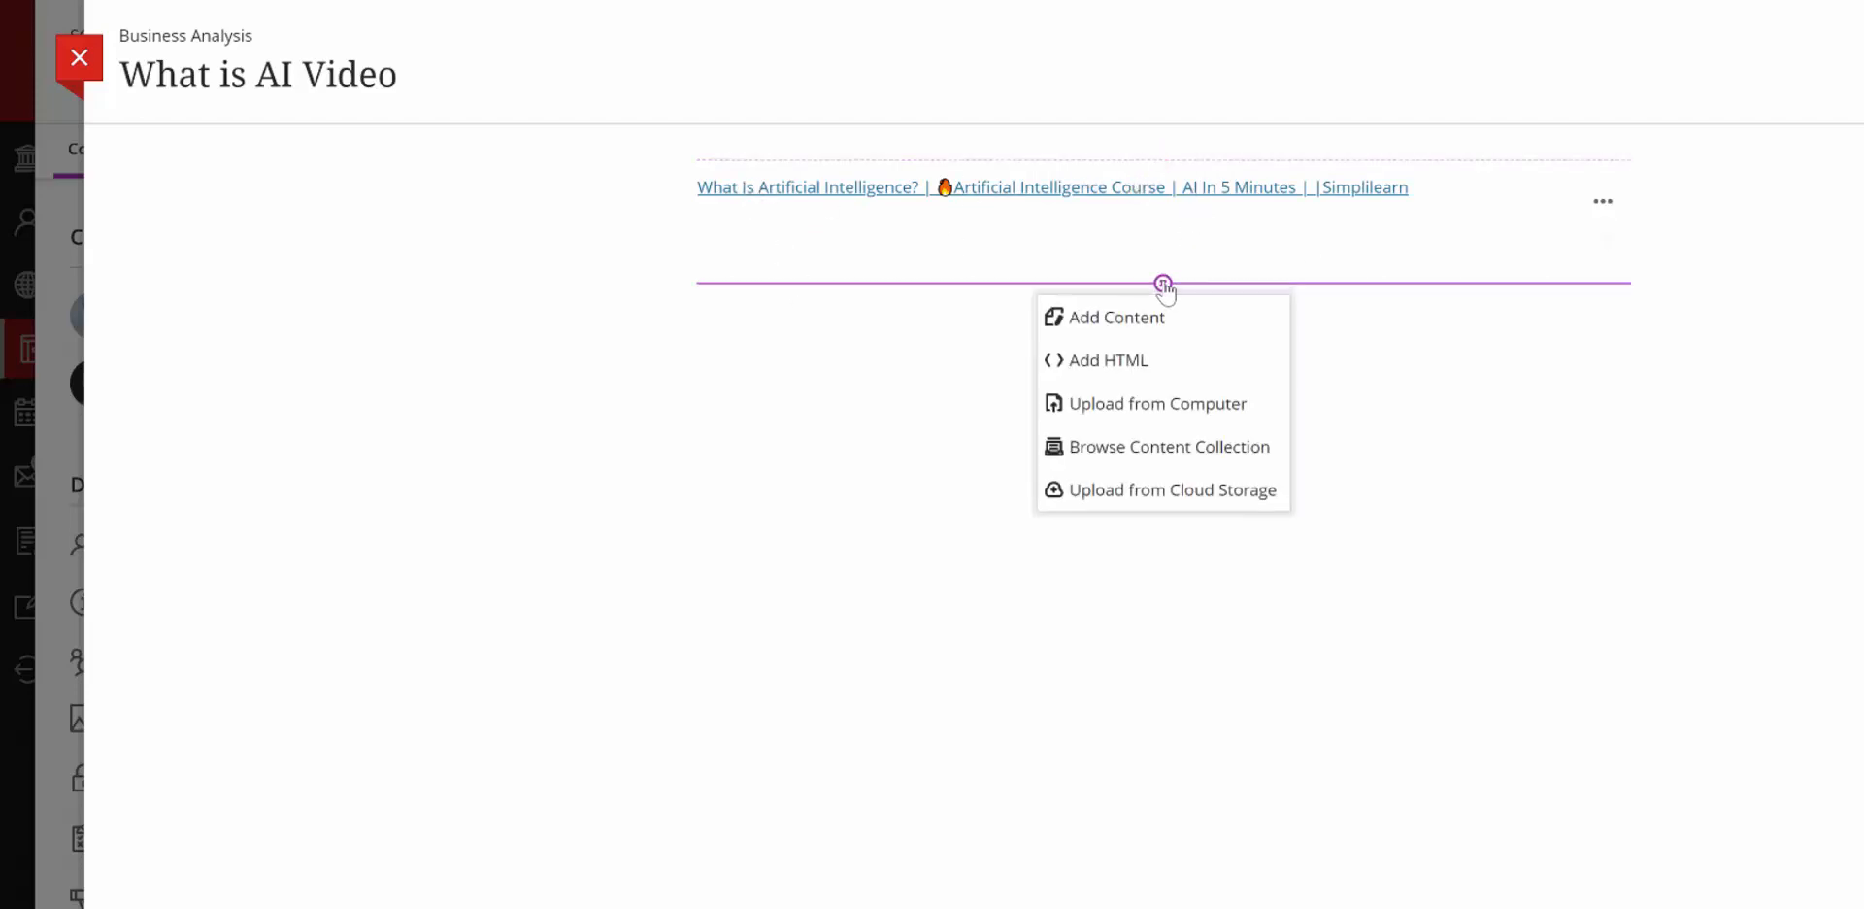
click(1124, 370)
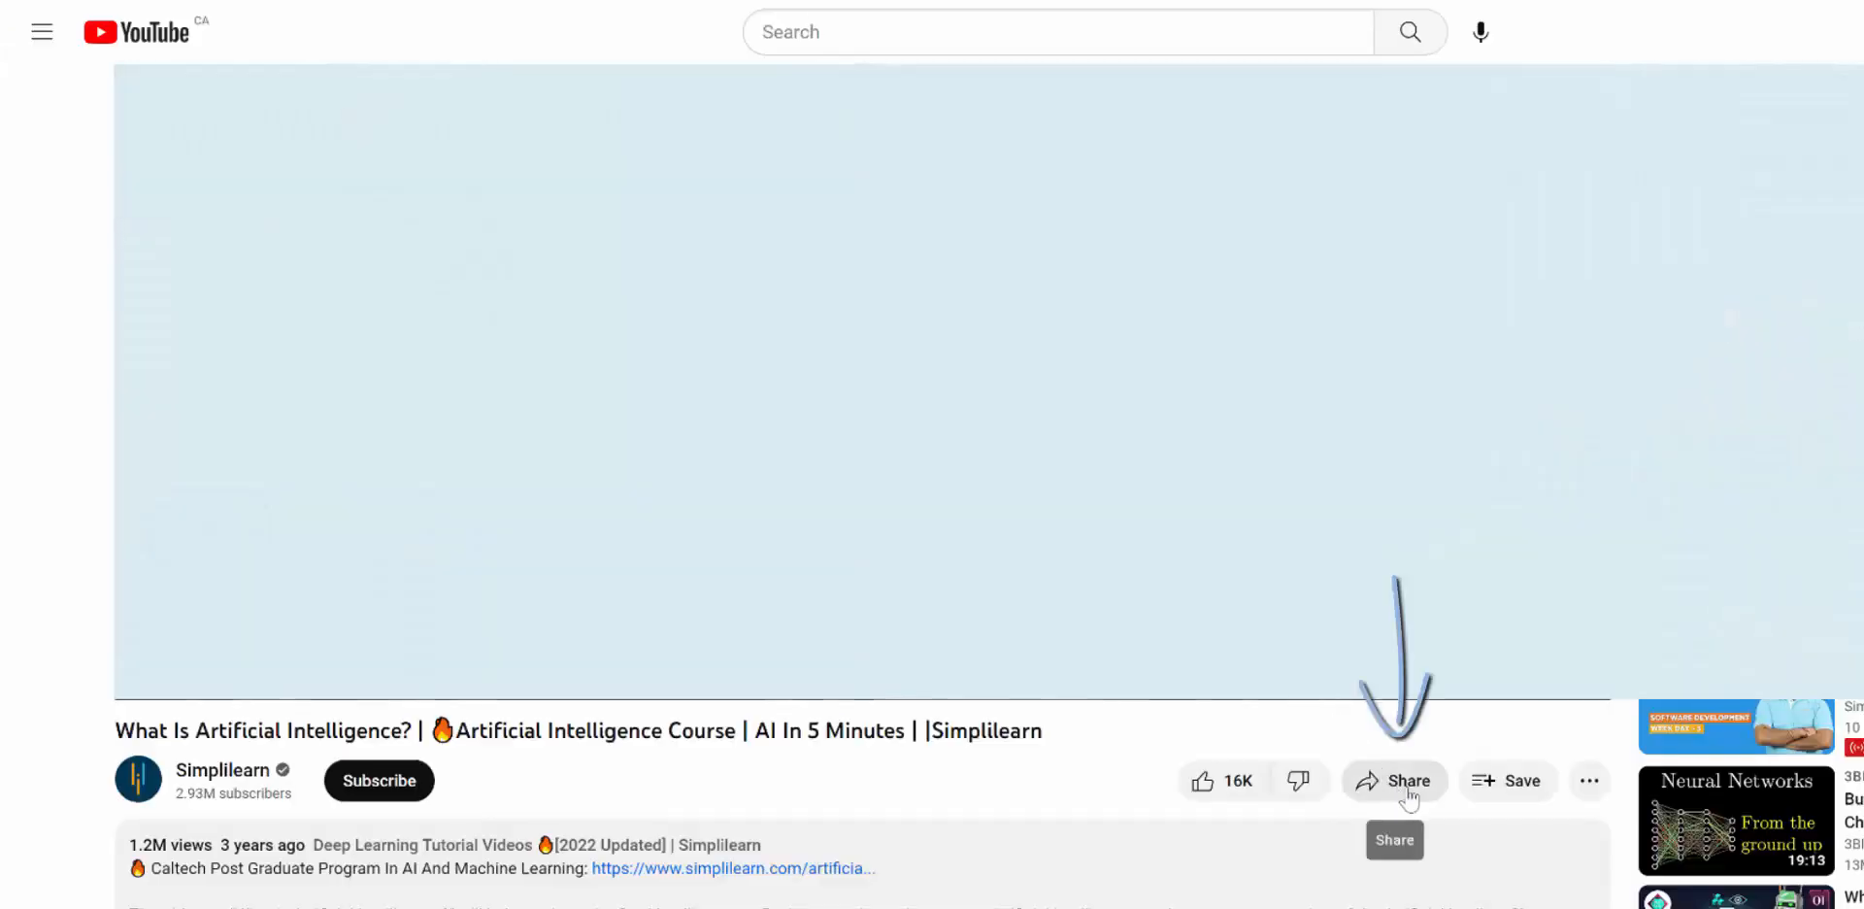
Switch to YouTube and copy the embed code of the Simplilearn "What Is Artificial Intelligence?" video, then close the embed window.
click(1400, 791)
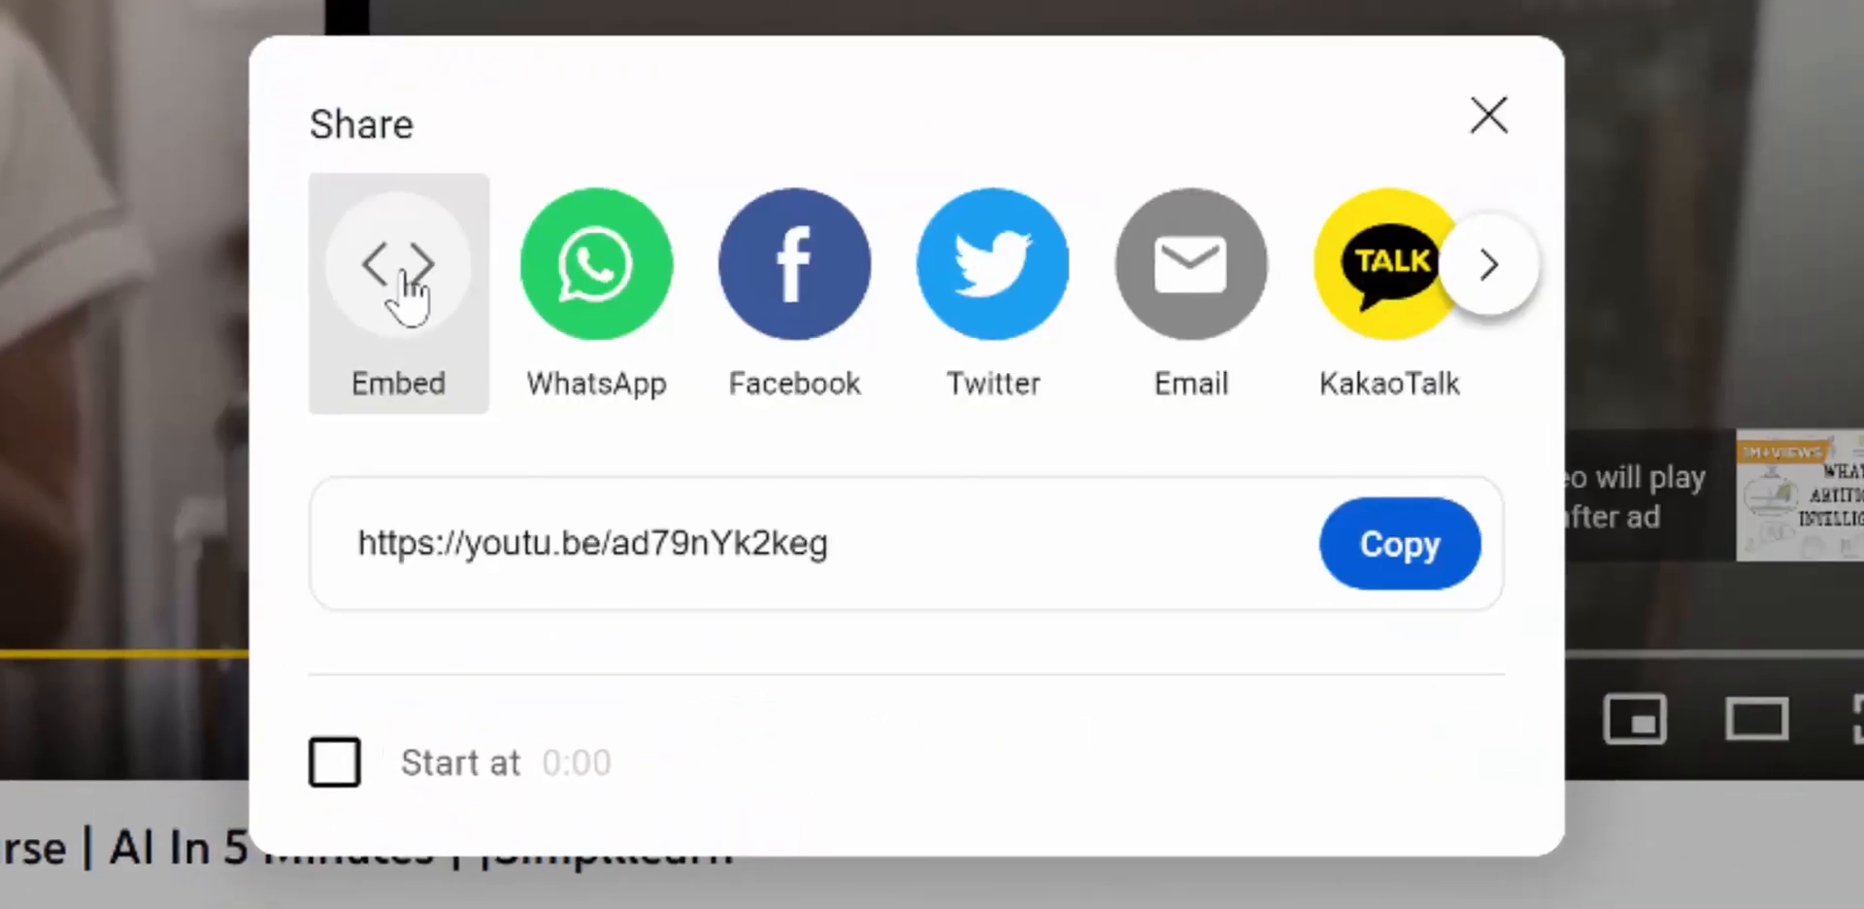
click(408, 292)
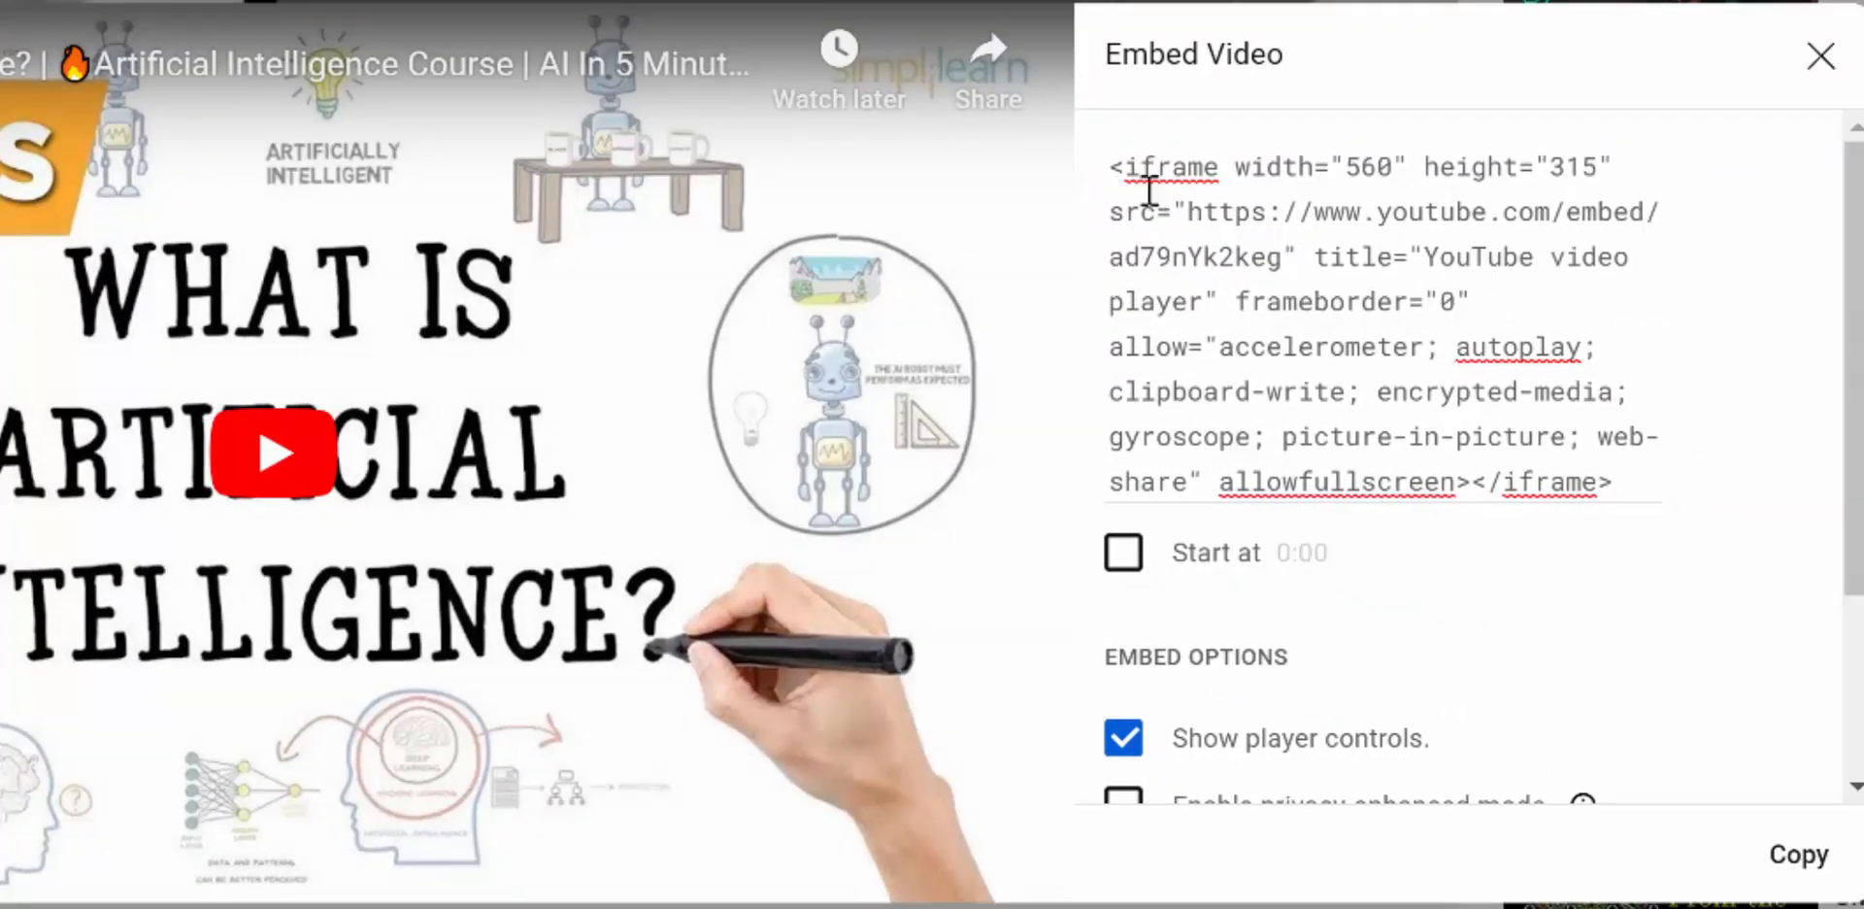
click(1796, 854)
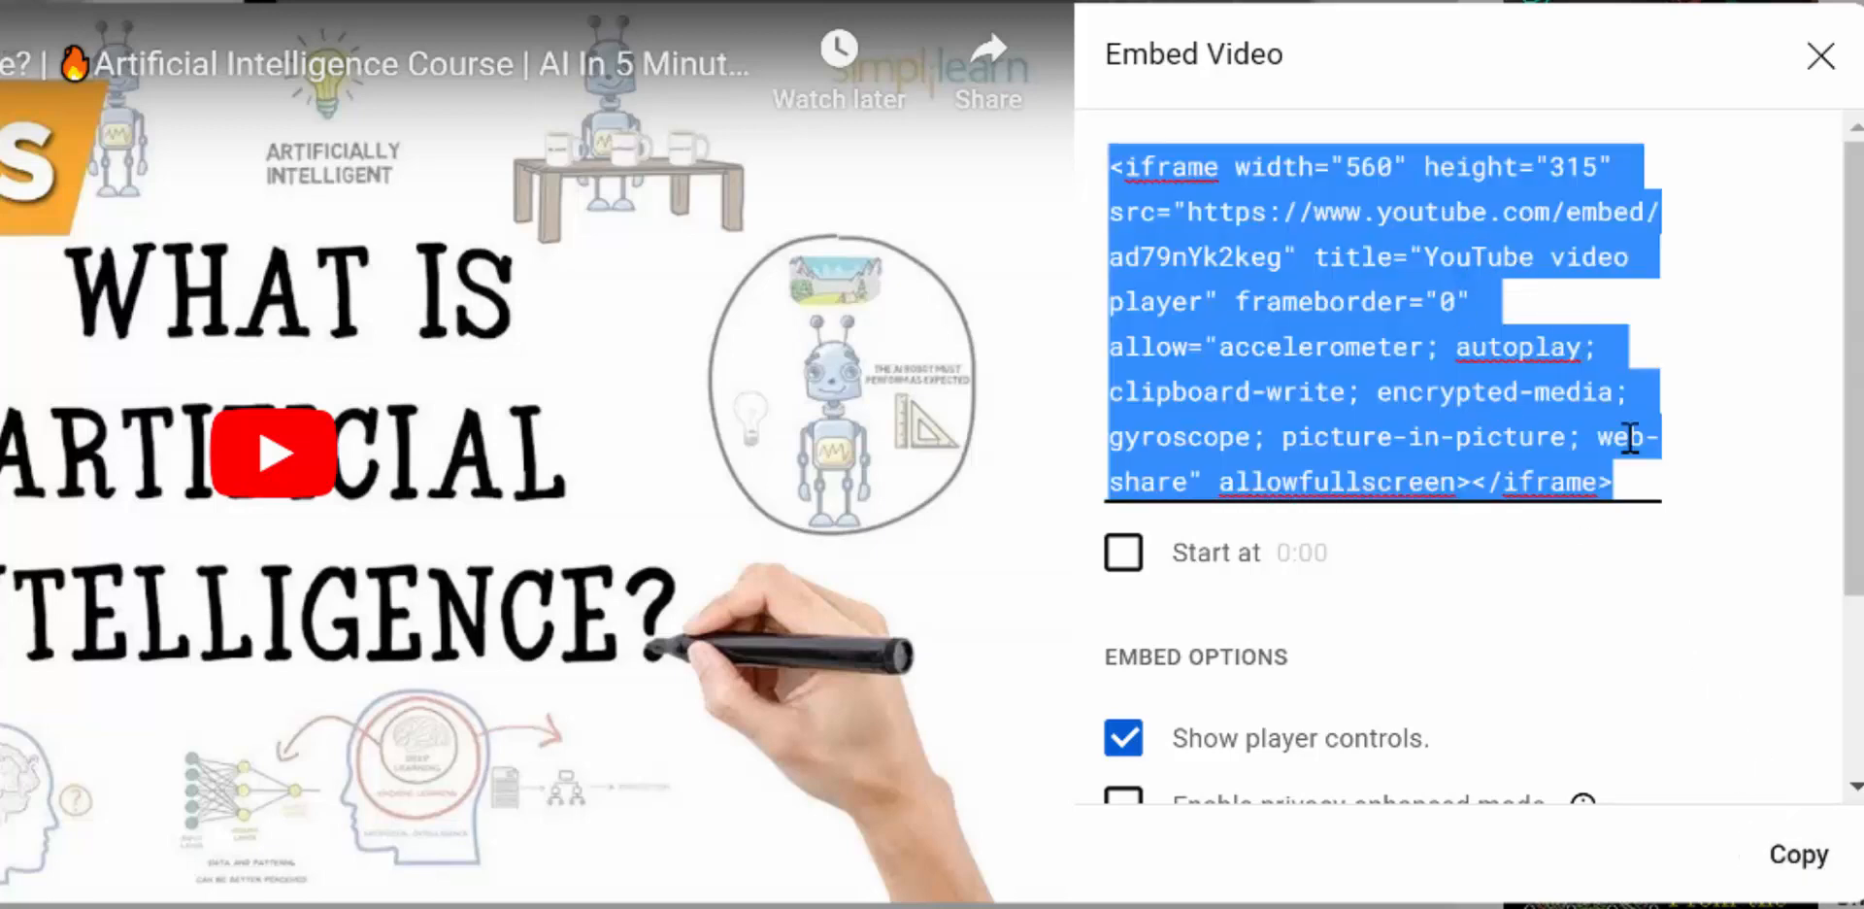
click(1818, 58)
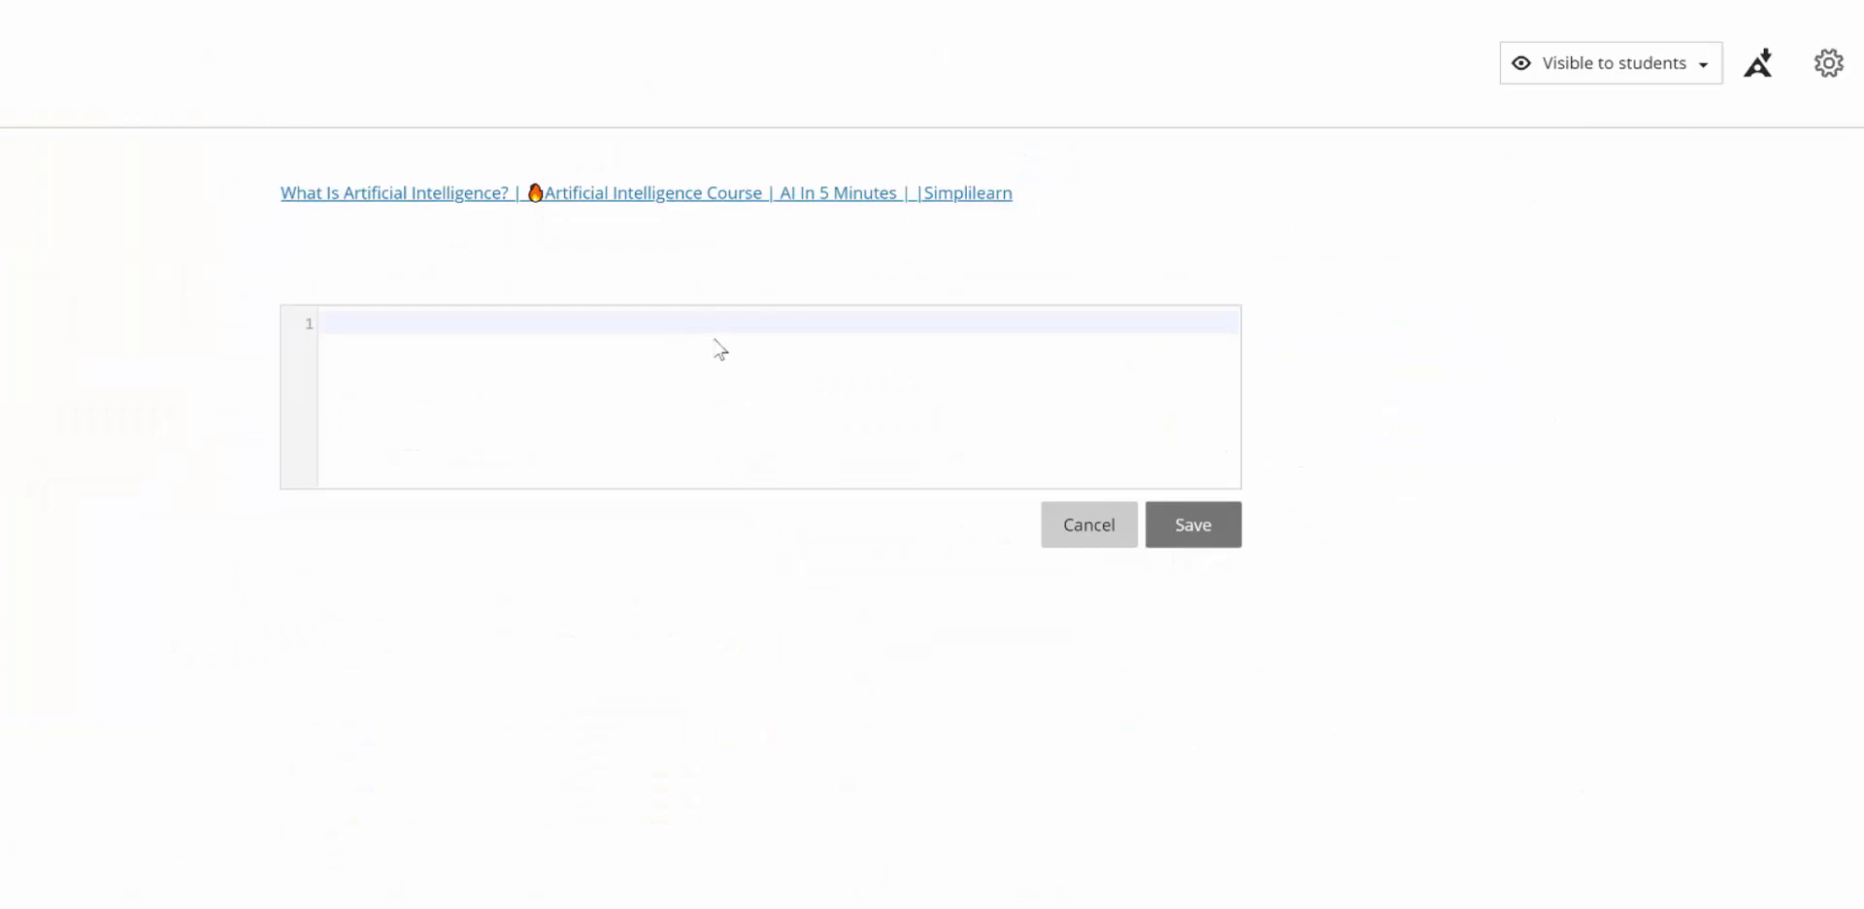
Paste the copied iframe code into the document's HTML block, save the block, and return to the course content.
click(1045, 322)
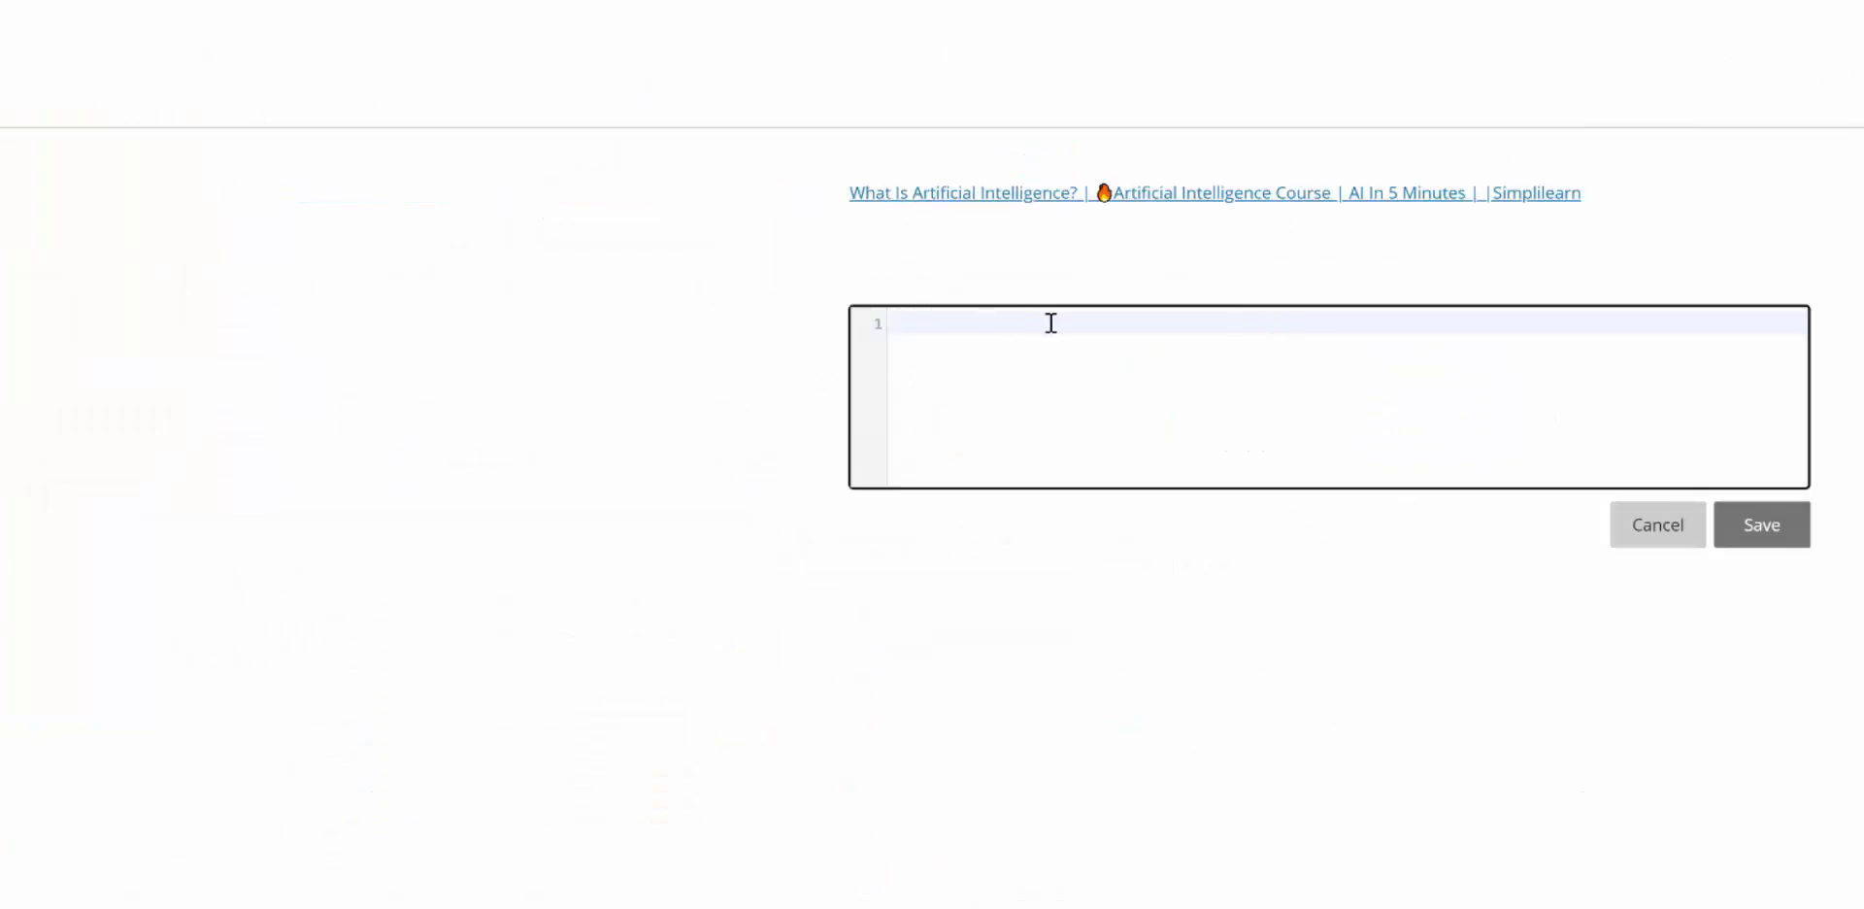
key(ctrl+v)
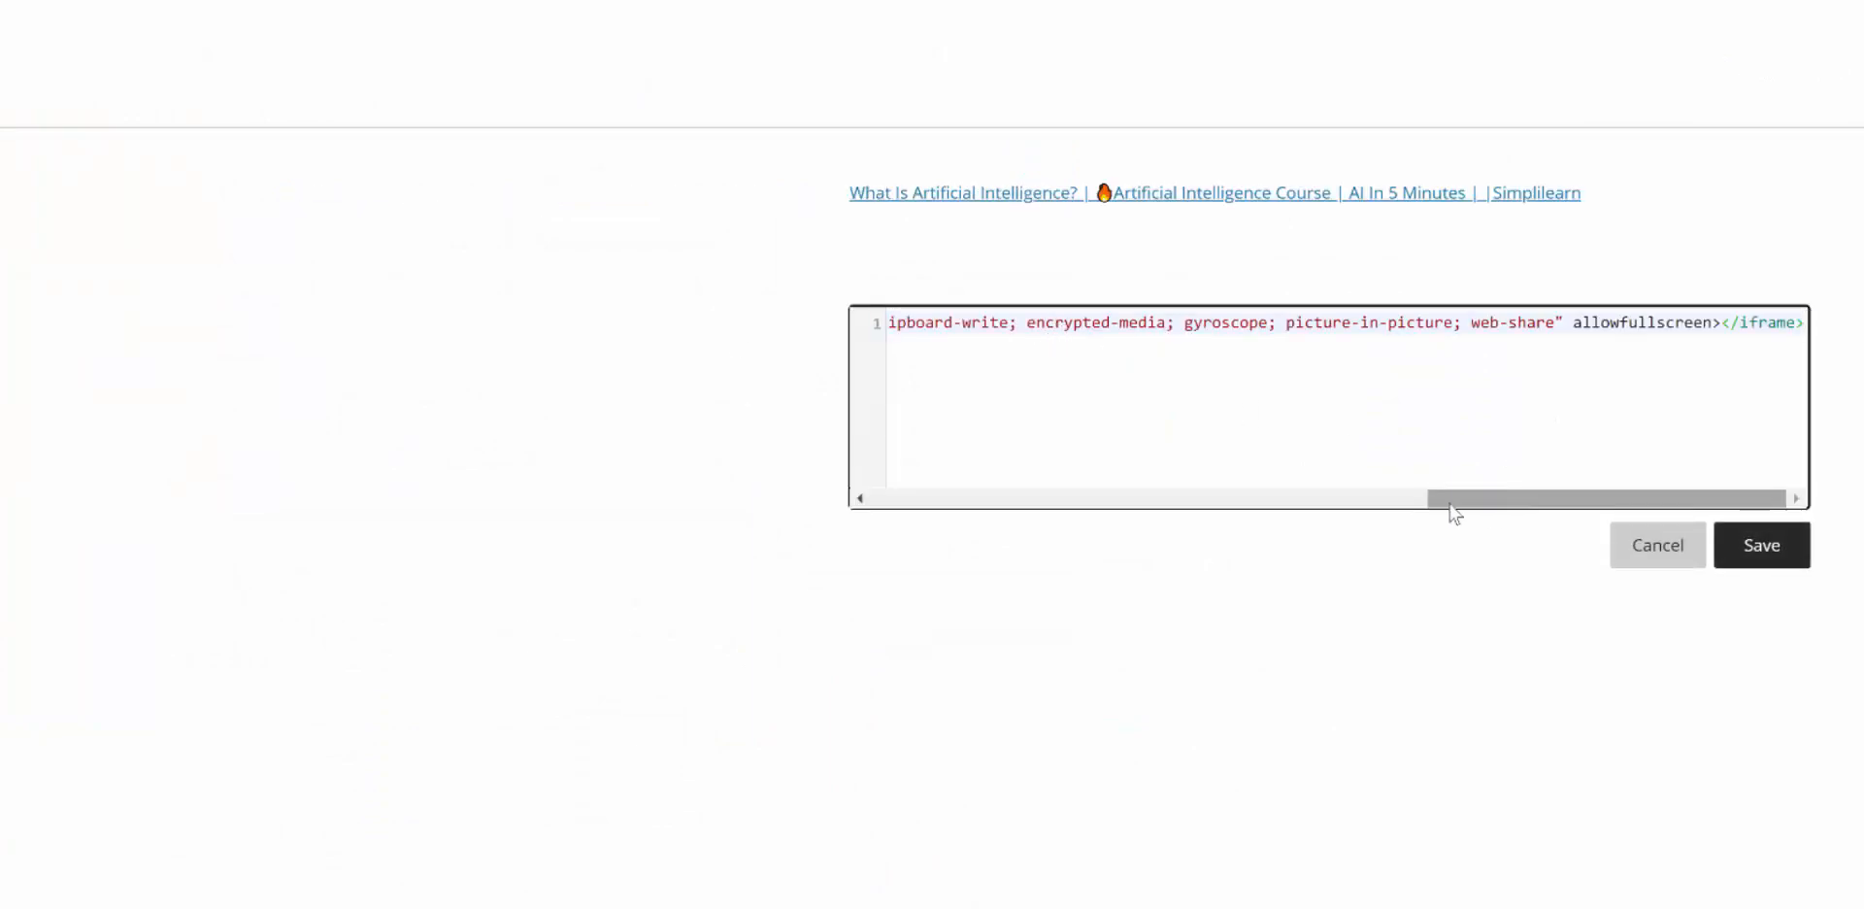
drag(1451, 504, 870, 515)
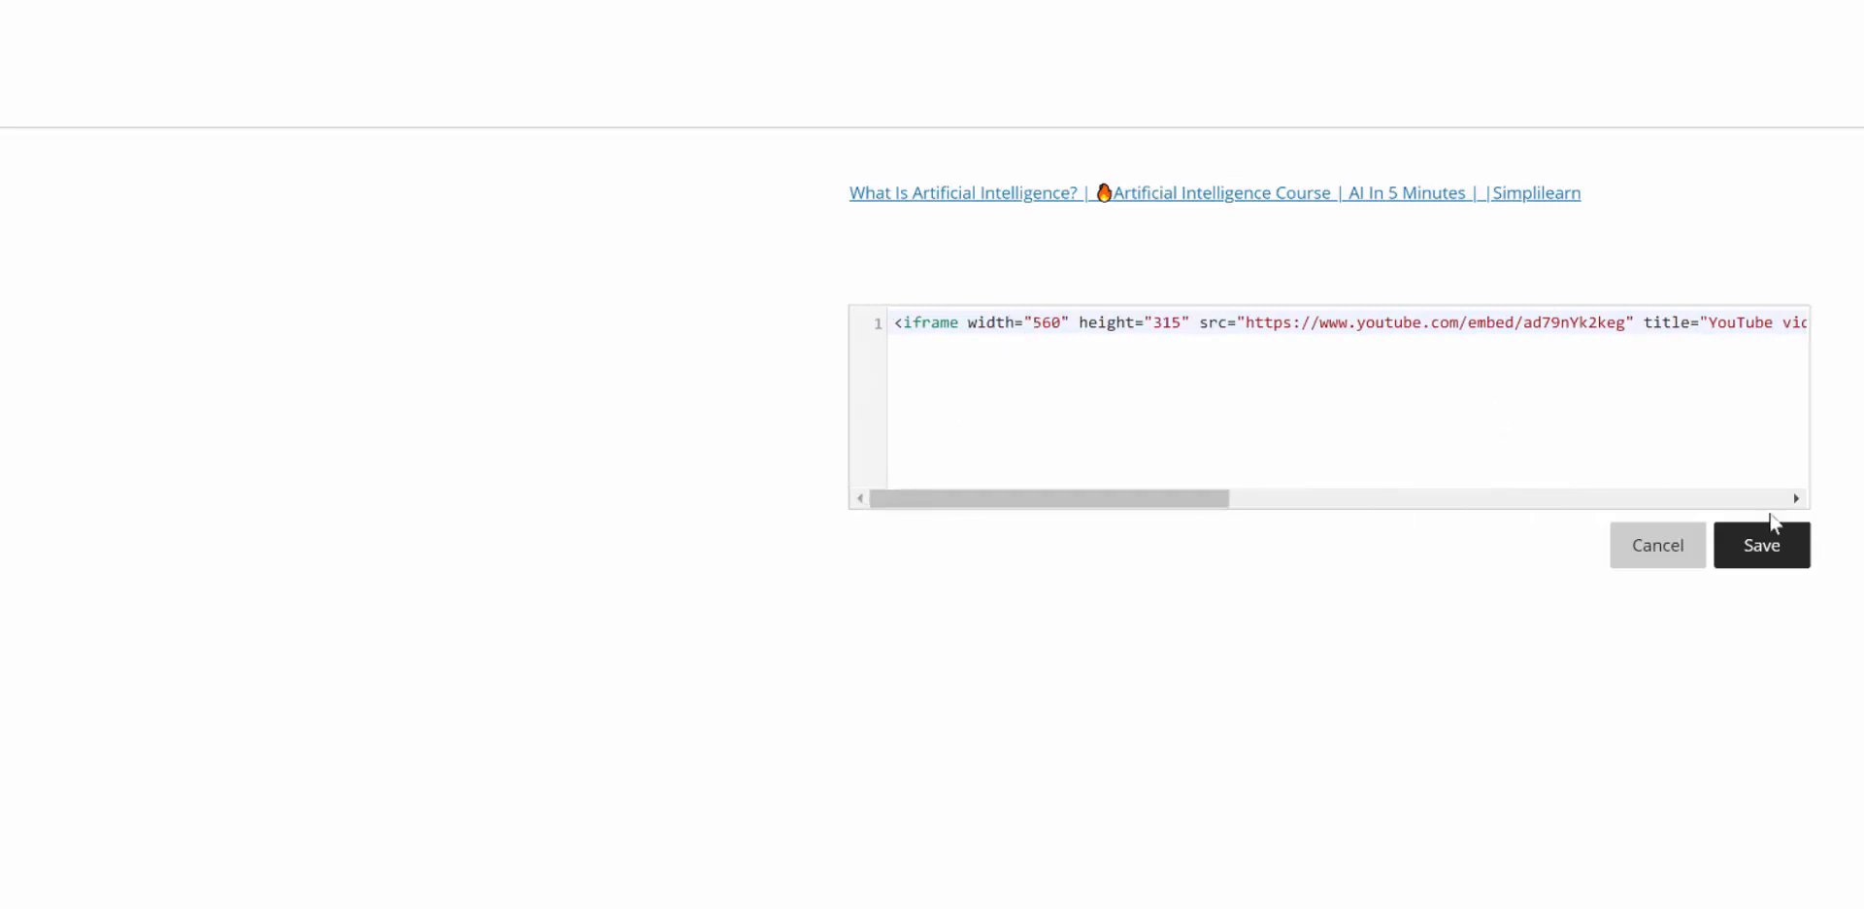
click(1783, 549)
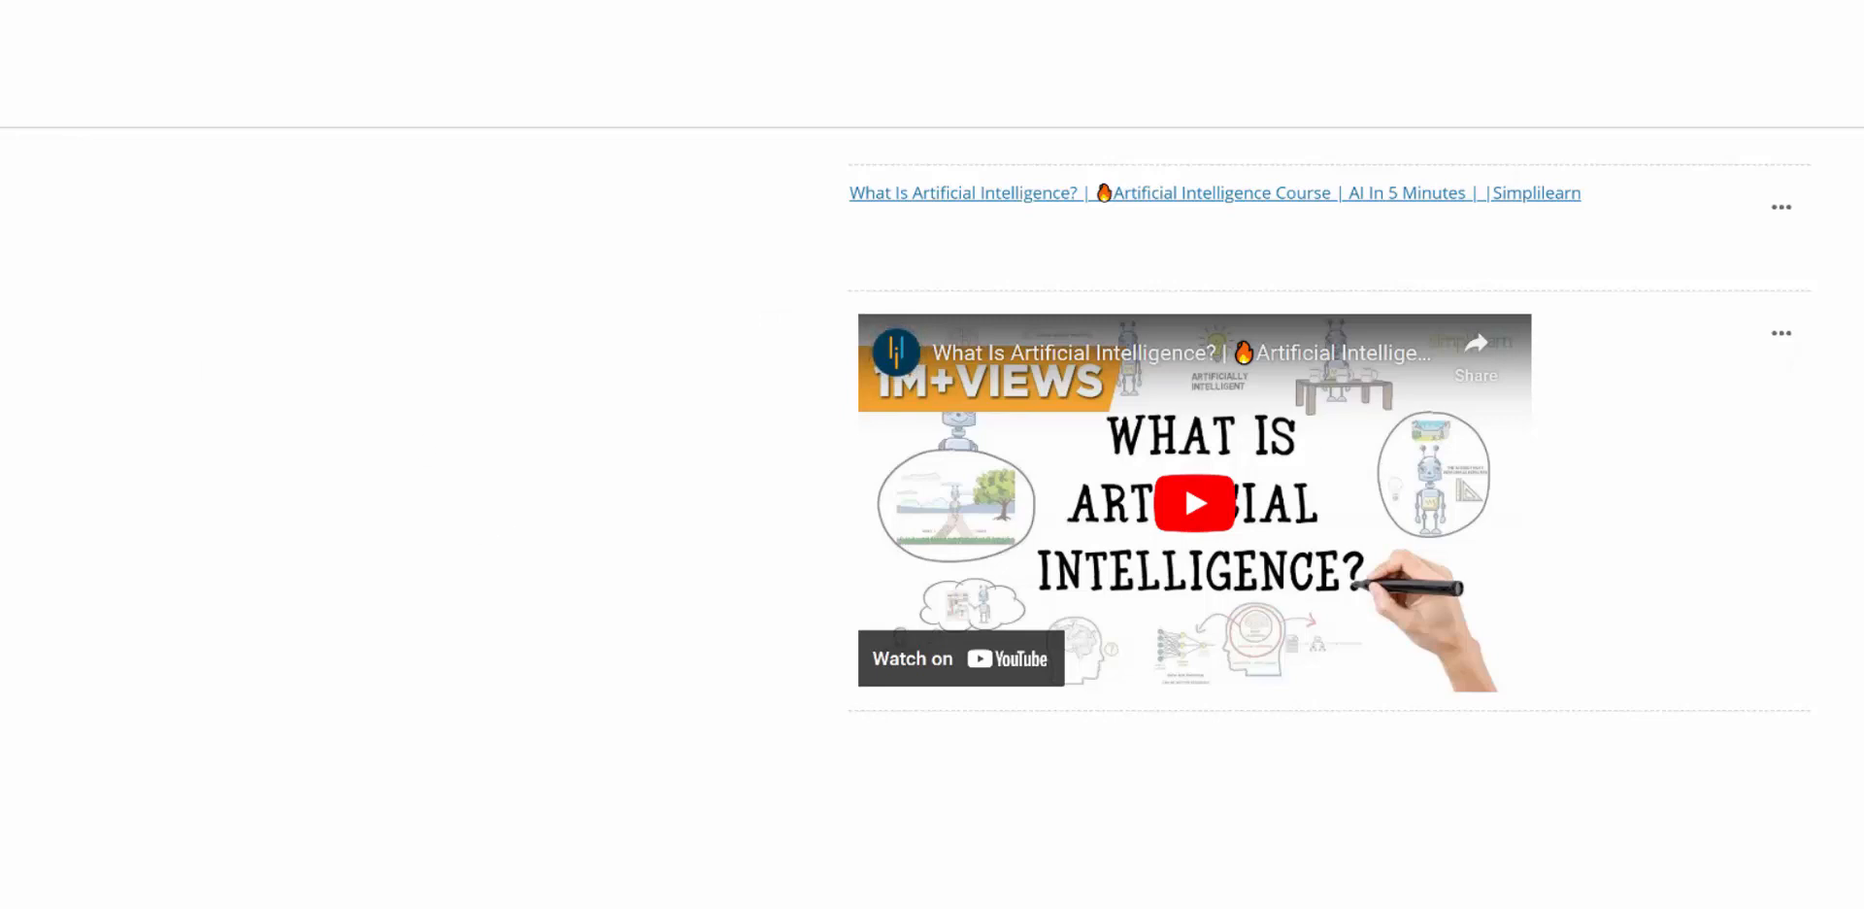
key(Escape)
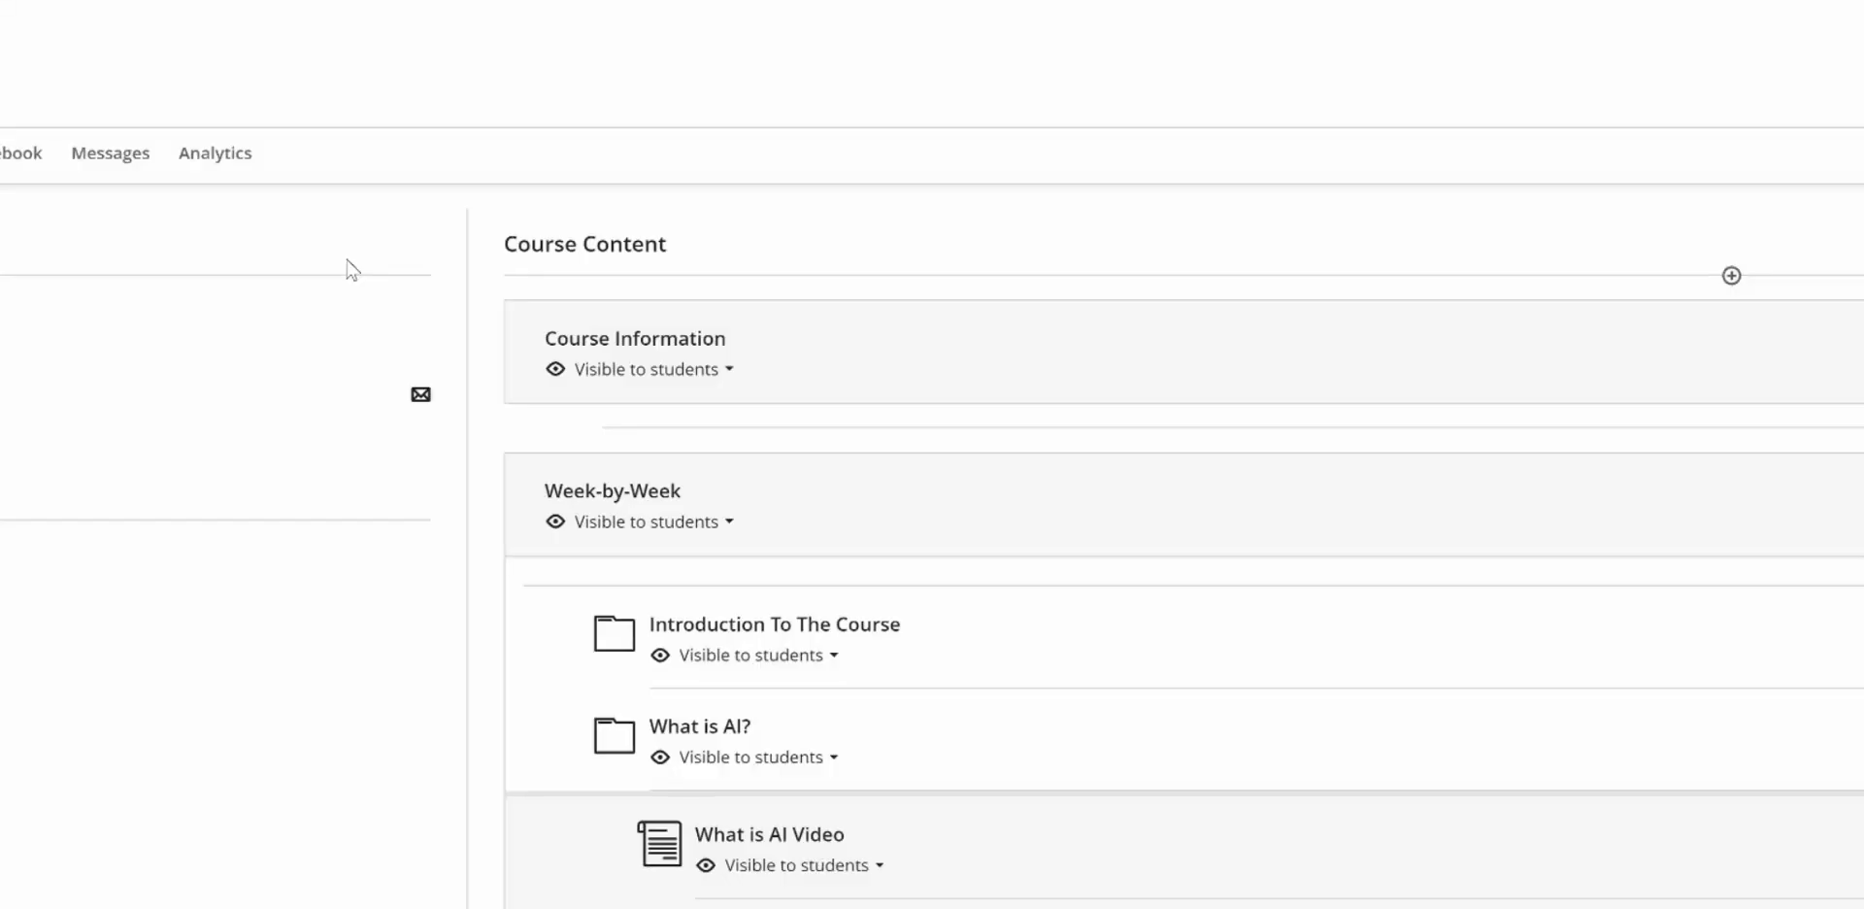
Review the embedded video in the What is AI Video document, close the document, and collapse the Week-by-Week module.
click(770, 835)
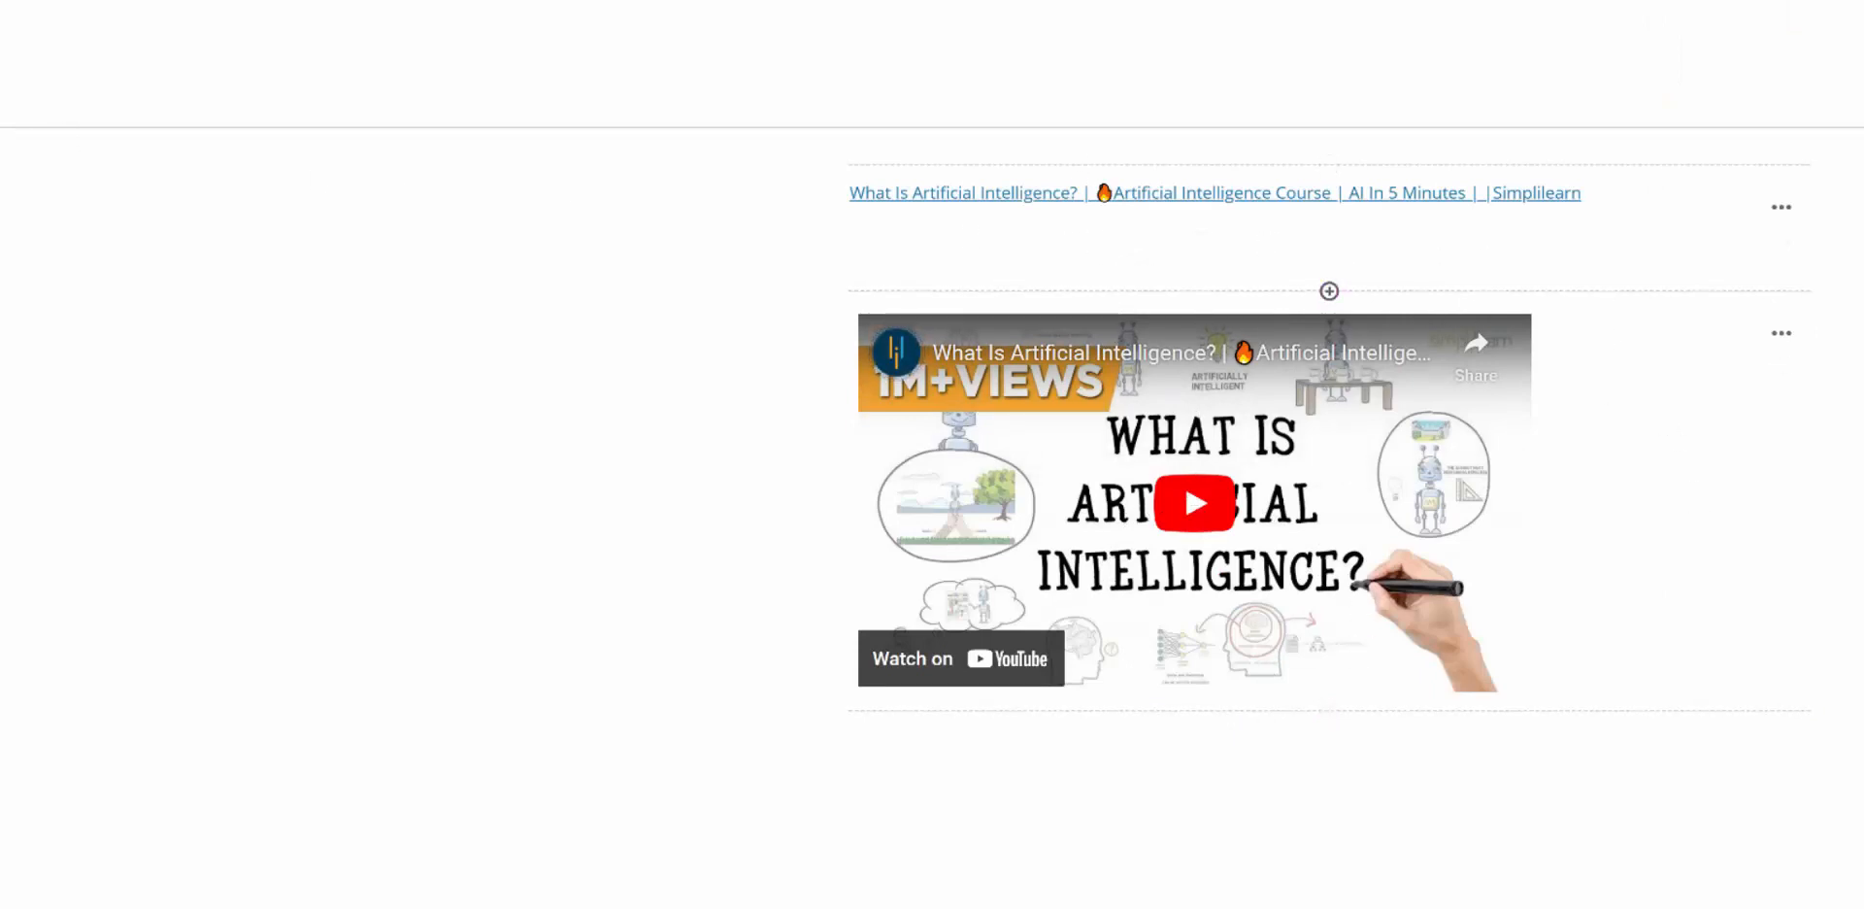
click(42, 50)
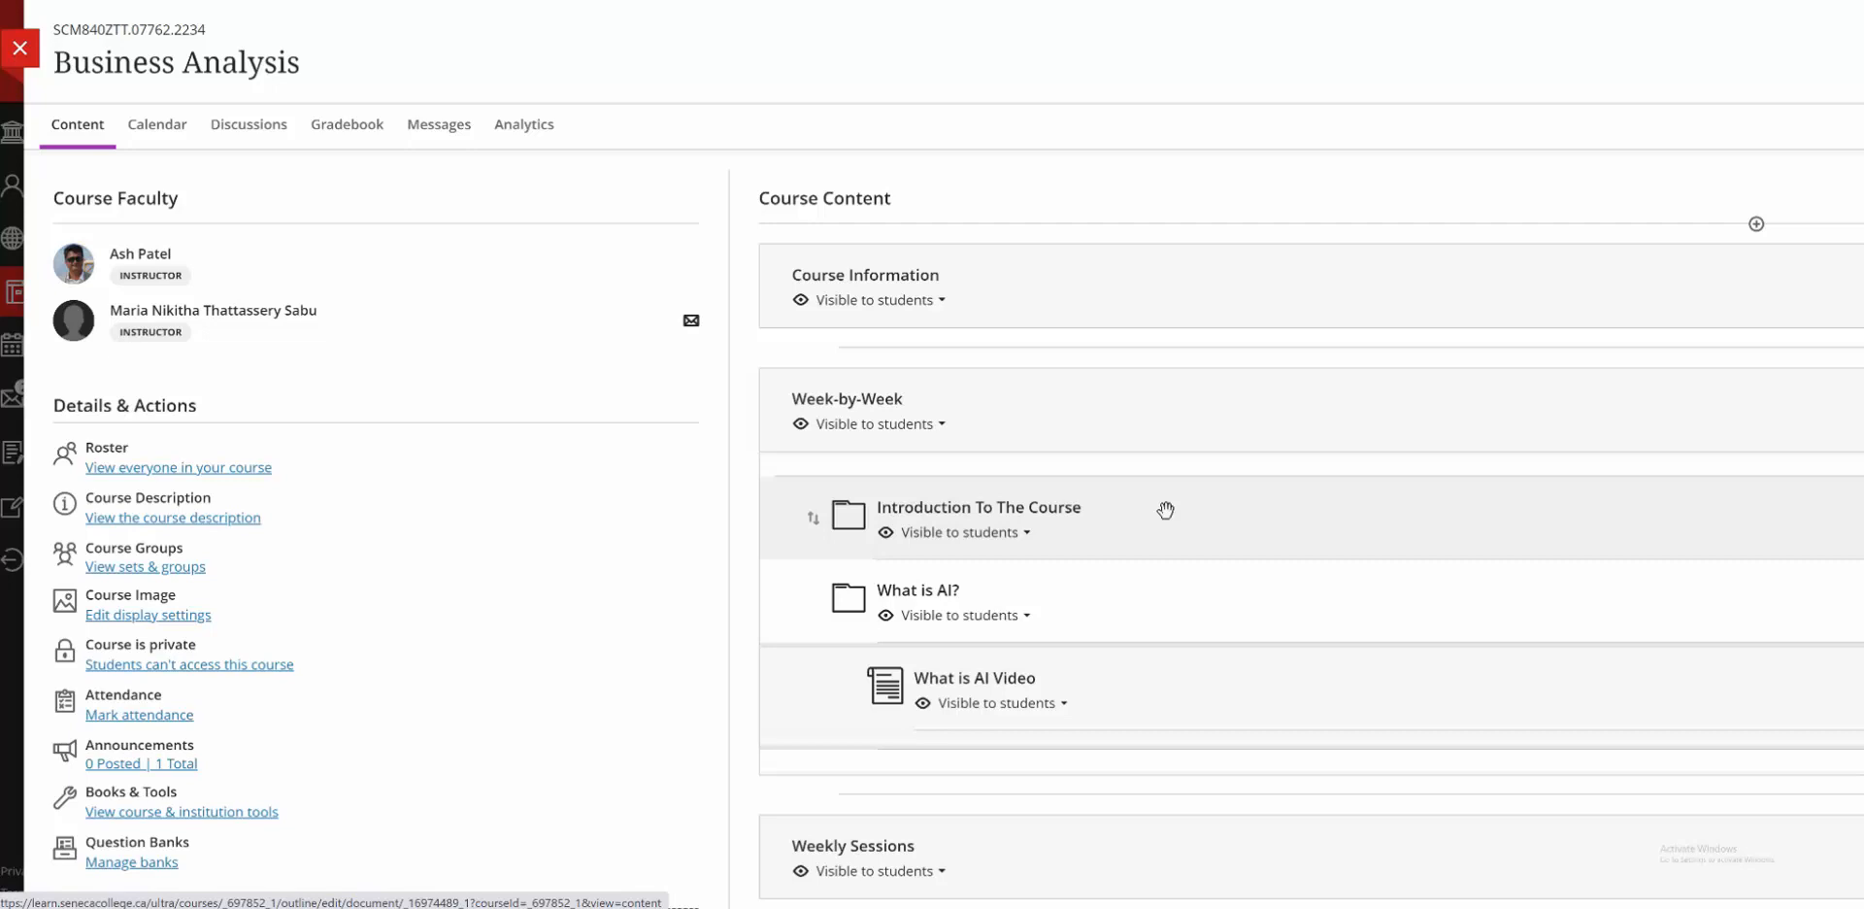
click(1206, 403)
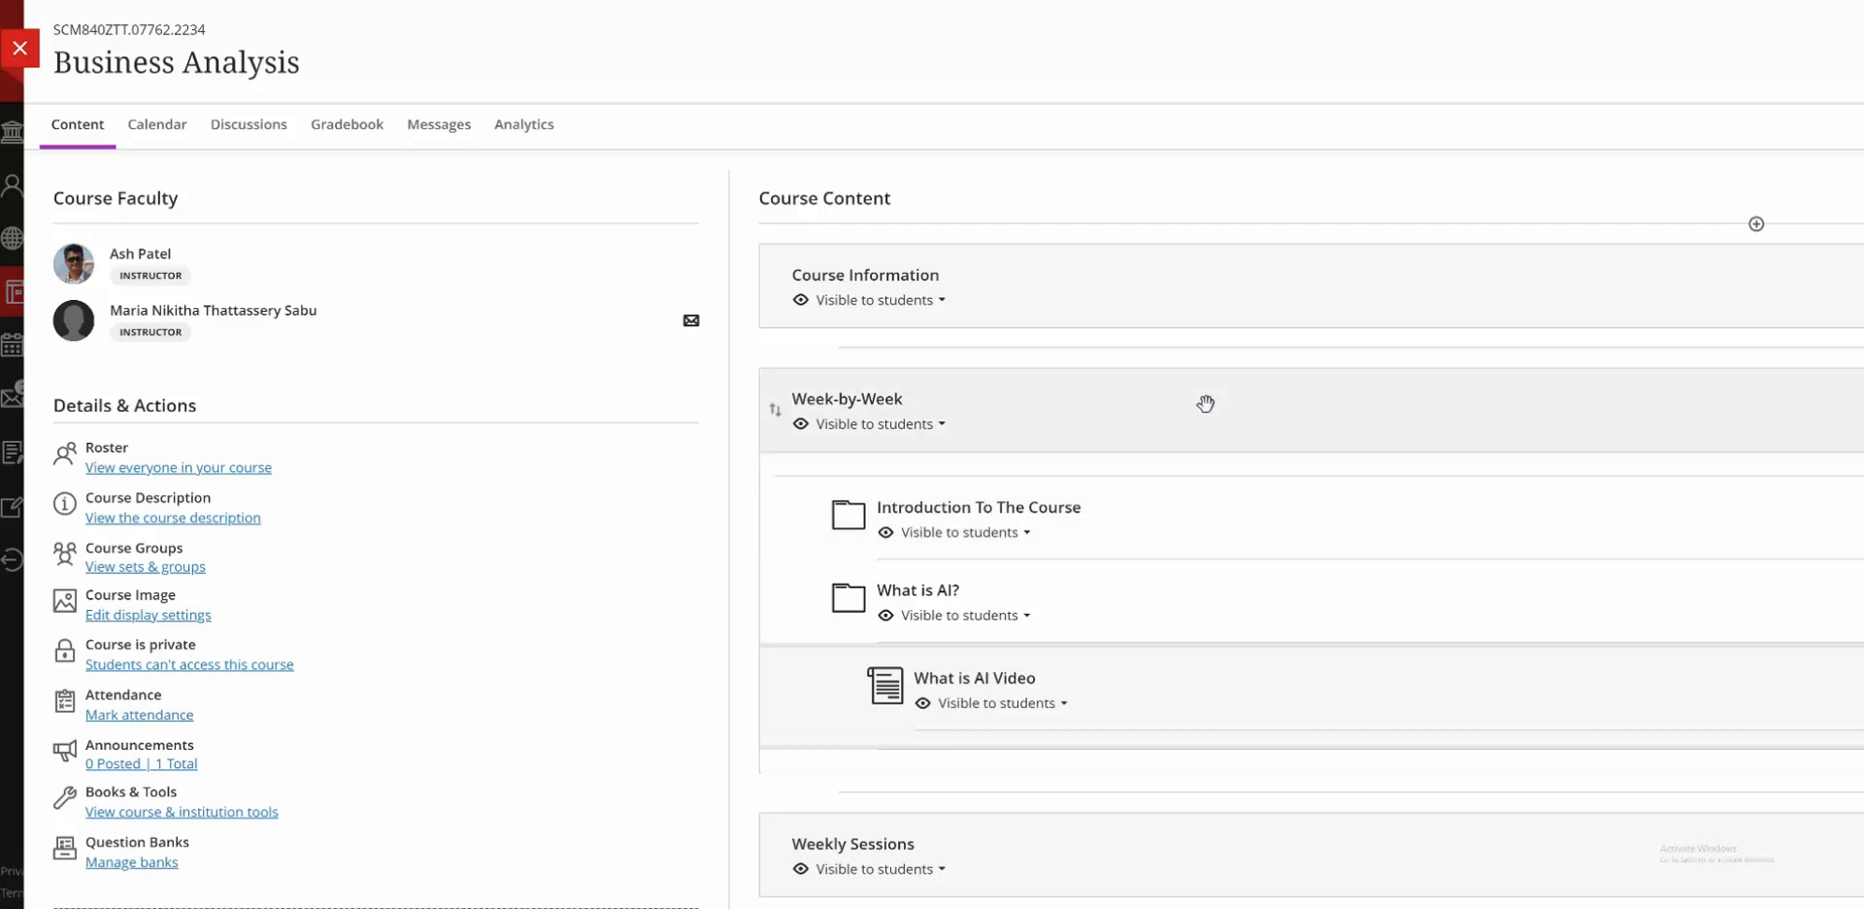